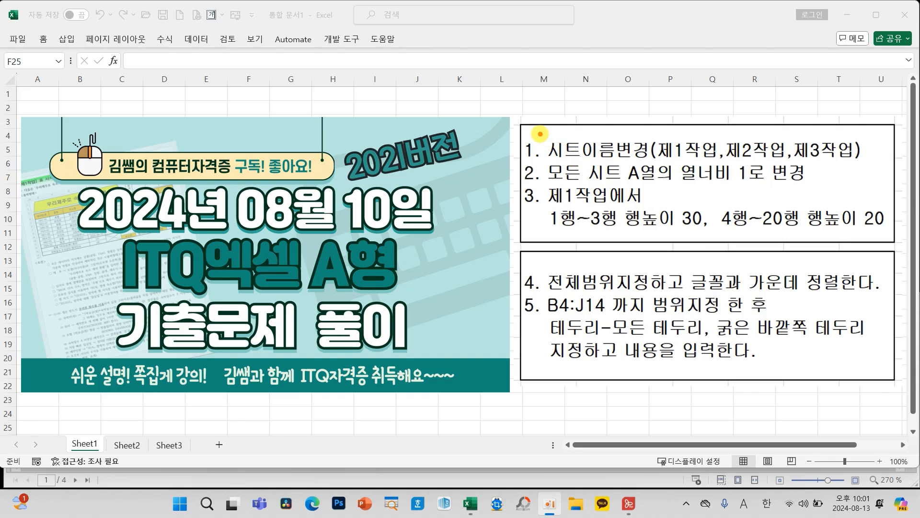
mouse_move(538, 133)
left_mouse_down()
mouse_move(700, 158)
mouse_move(866, 167)
left_mouse_up()
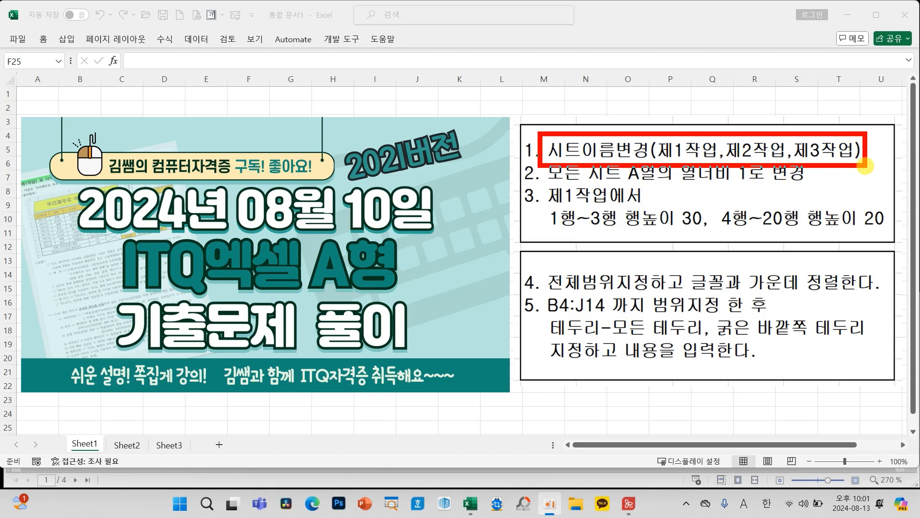
left_click_drag(865, 166, 865, 163)
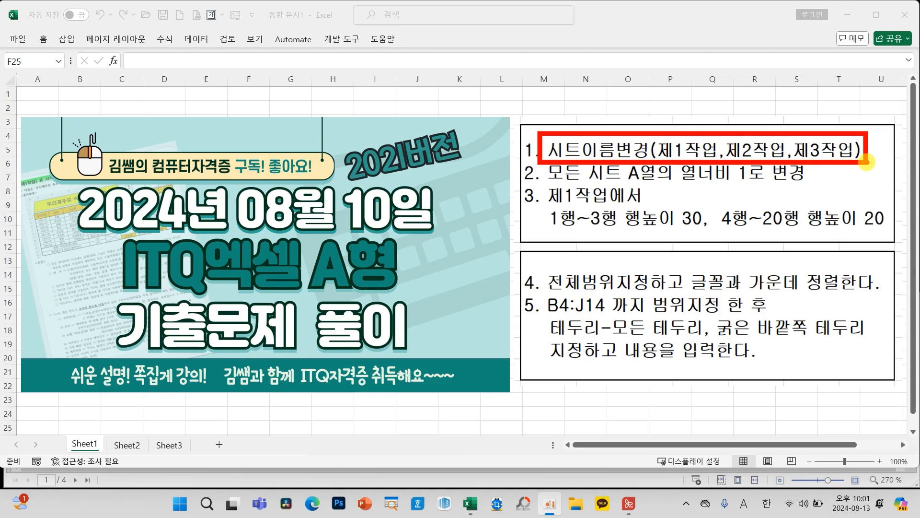
mouse_move(686, 116)
left_mouse_down()
mouse_move(711, 106)
mouse_move(756, 124)
mouse_move(764, 112)
left_mouse_up()
mouse_move(817, 114)
left_mouse_down()
mouse_move(821, 126)
mouse_move(848, 108)
left_mouse_up()
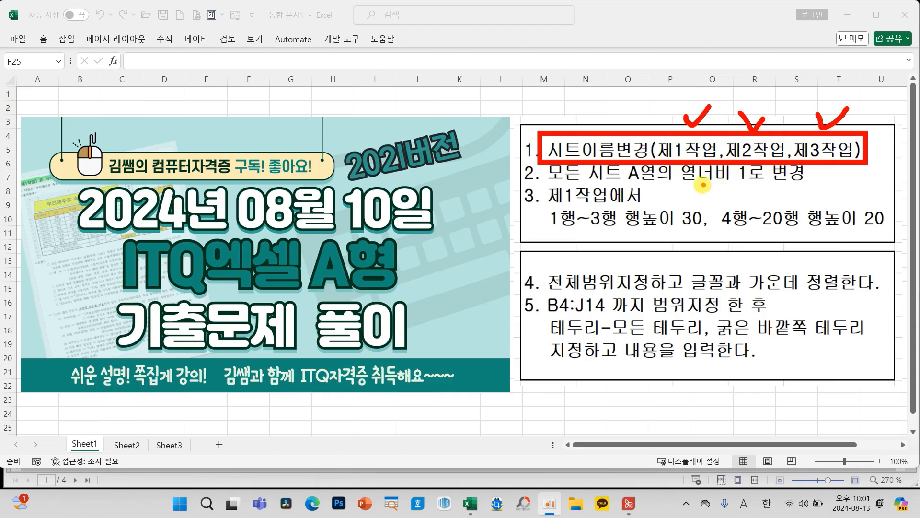
left_click_drag(681, 188, 763, 183)
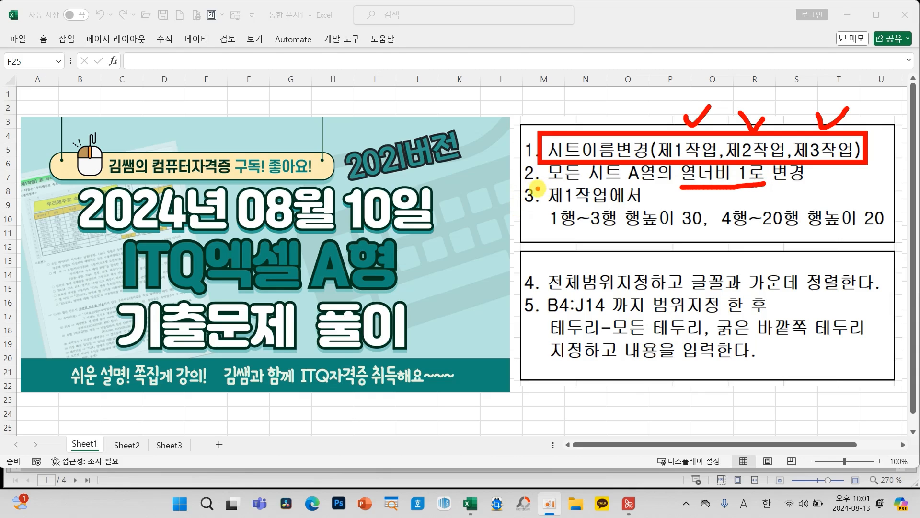
mouse_move(538, 189)
left_mouse_down()
mouse_move(533, 213)
mouse_move(527, 191)
mouse_move(519, 221)
mouse_move(538, 192)
left_mouse_up()
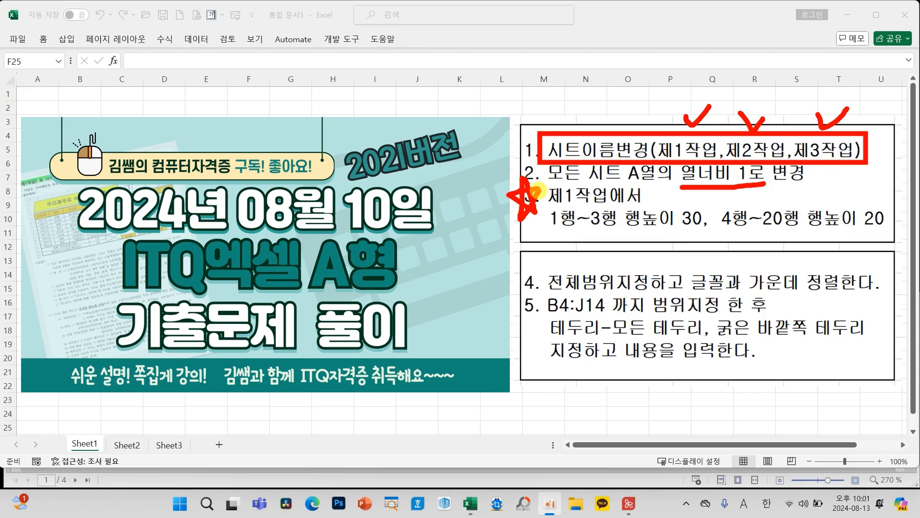
left_click_drag(558, 234, 616, 226)
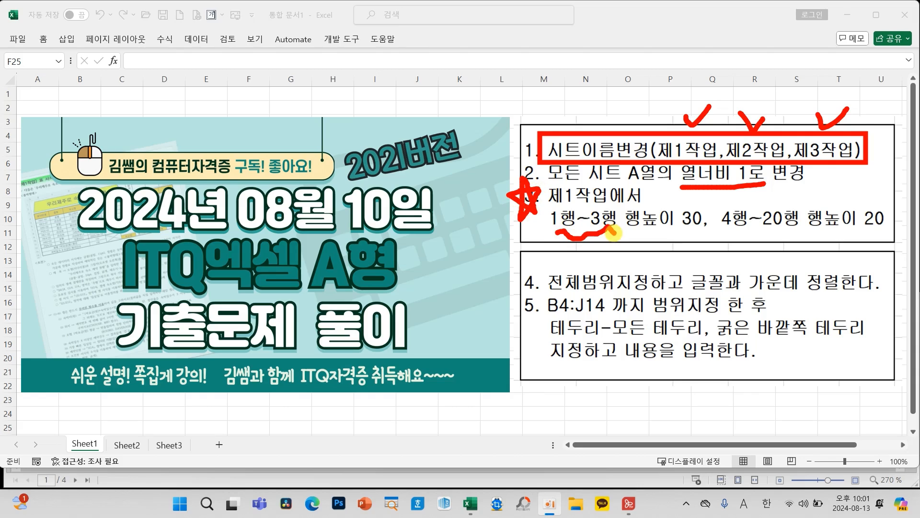
mouse_move(712, 230)
left_mouse_down()
mouse_move(675, 234)
mouse_move(690, 201)
mouse_move(695, 235)
mouse_move(783, 230)
left_mouse_up()
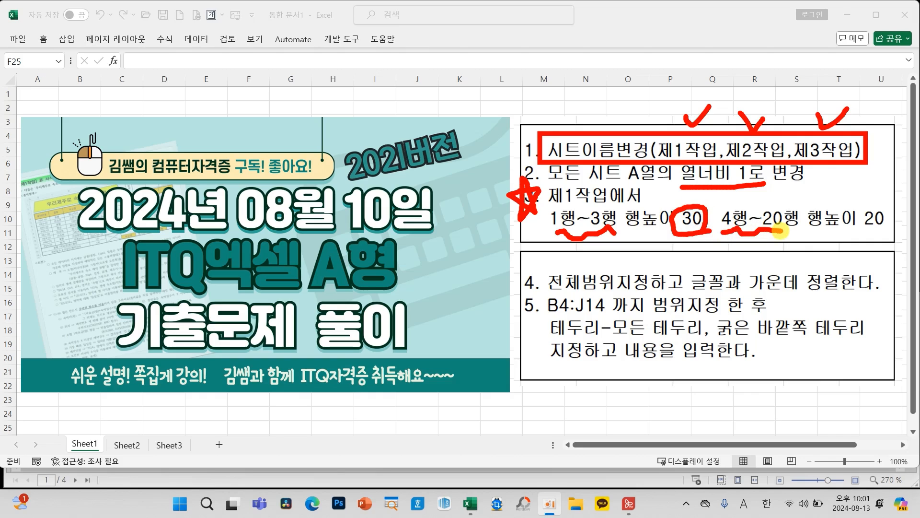
mouse_move(888, 231)
left_mouse_down()
mouse_move(845, 219)
mouse_move(886, 211)
mouse_move(884, 223)
left_mouse_up()
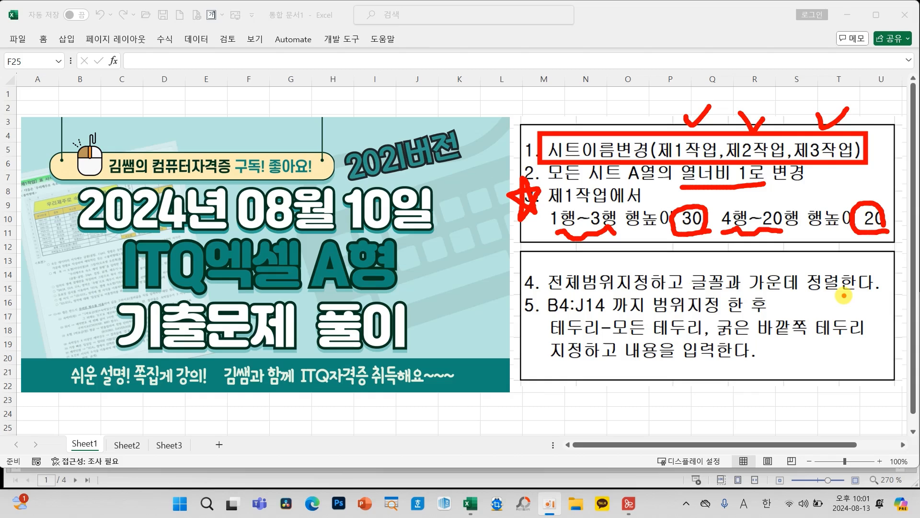
key("e")
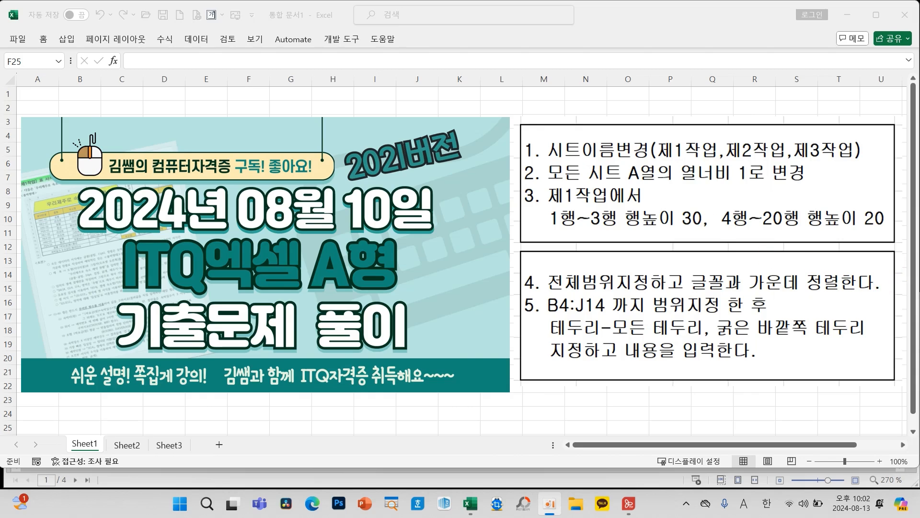
- Rename the Sheet1 worksheet as 제1작업
left_click(82, 445)
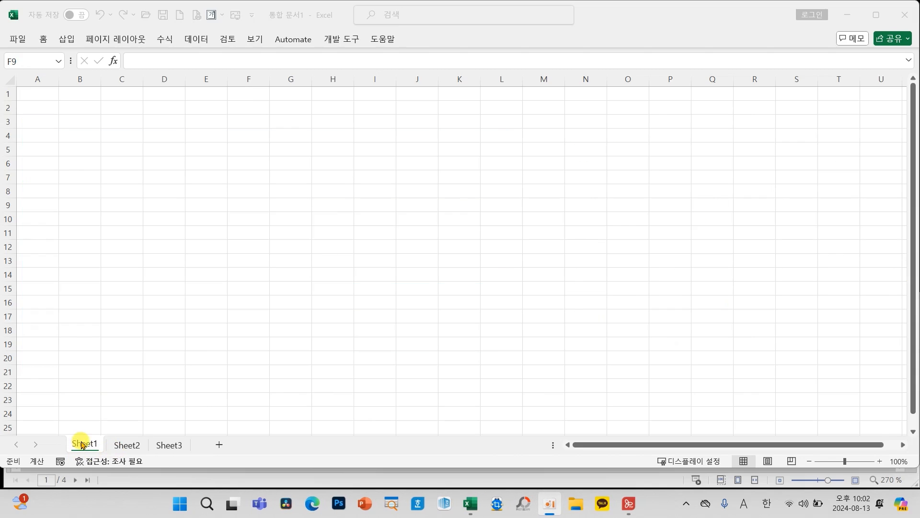
mouse_move(90, 431)
left_mouse_down()
mouse_move(60, 448)
mouse_move(101, 444)
mouse_move(91, 434)
left_mouse_up()
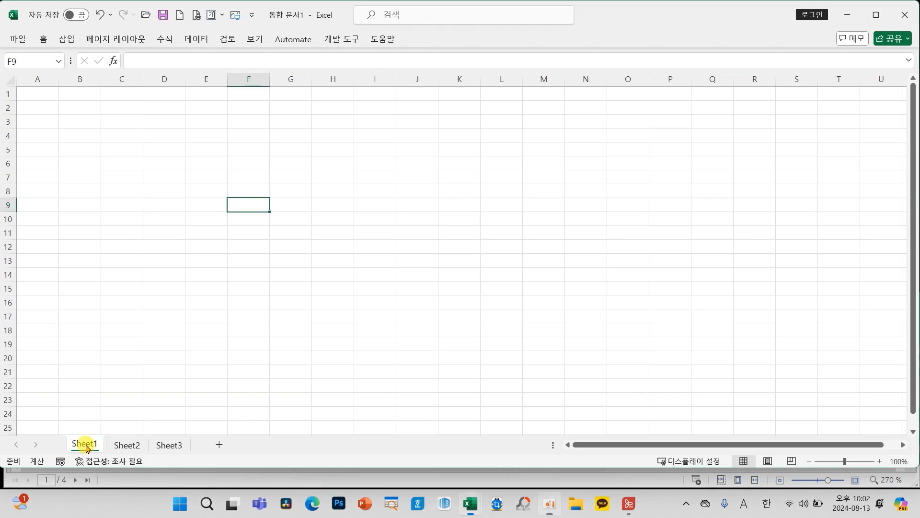
double_click(84, 444)
type("제1작업")
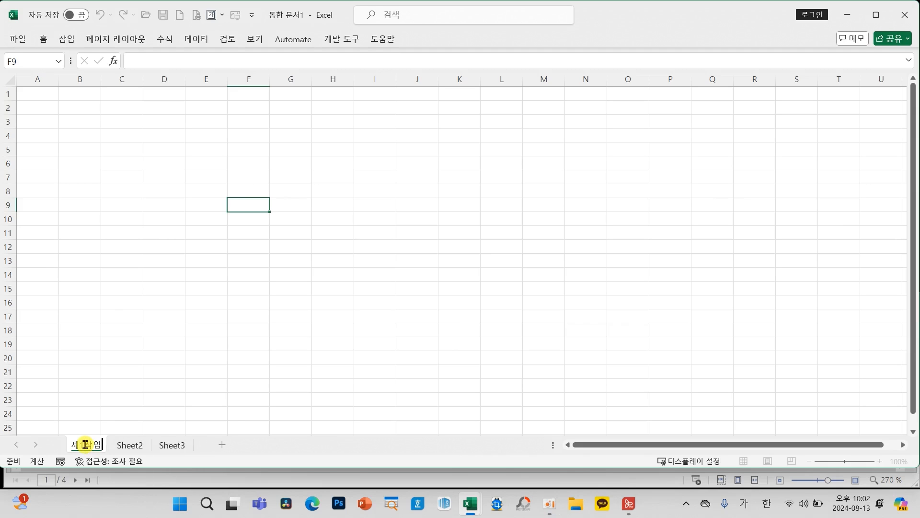
key("Return")
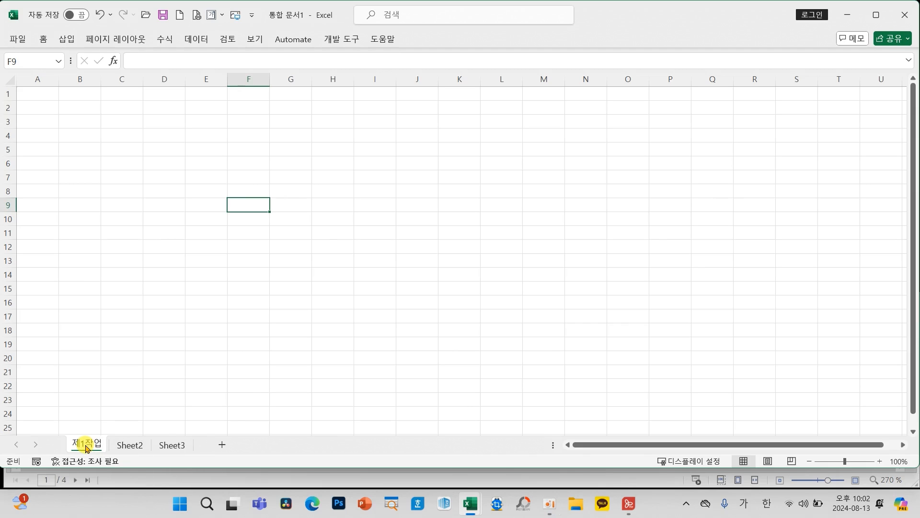
- Rename the Sheet2 worksheet as 제2작업 and the Sheet3 worksheet as 제3작업
double_click(125, 446)
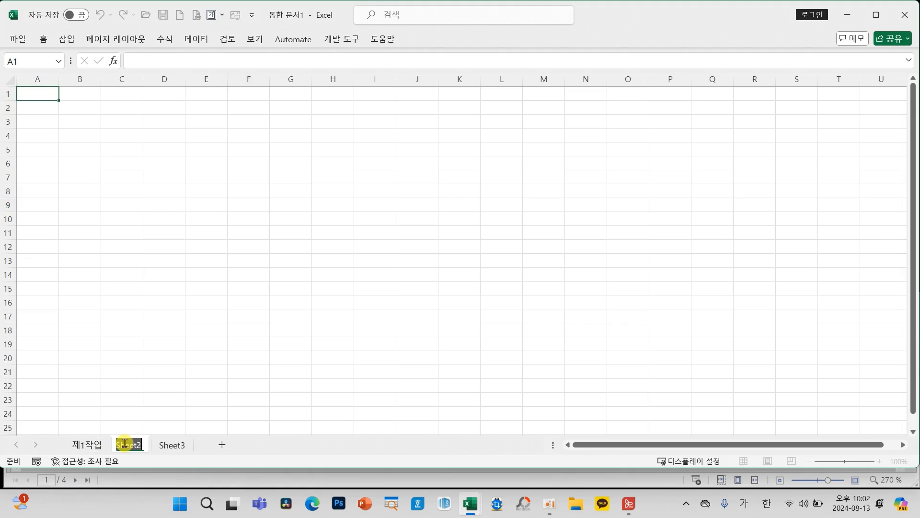
type("제2작업")
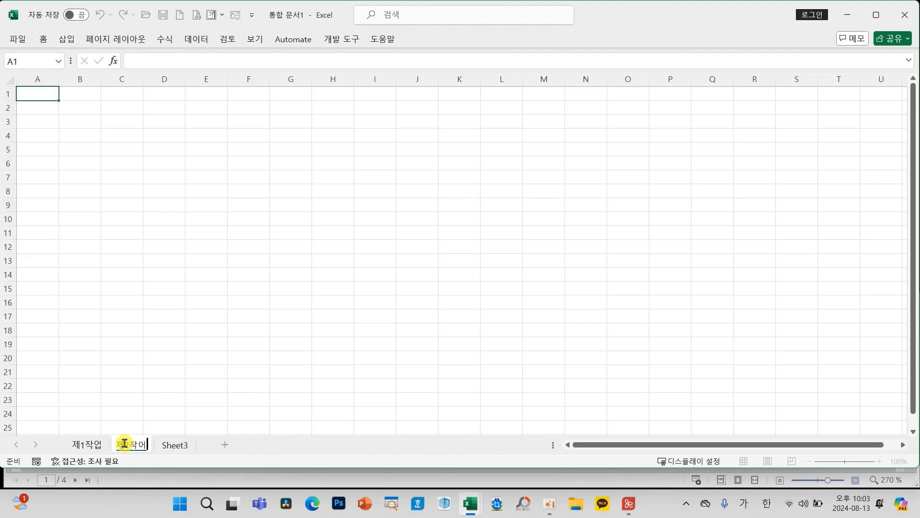
key("Return")
double_click(165, 445)
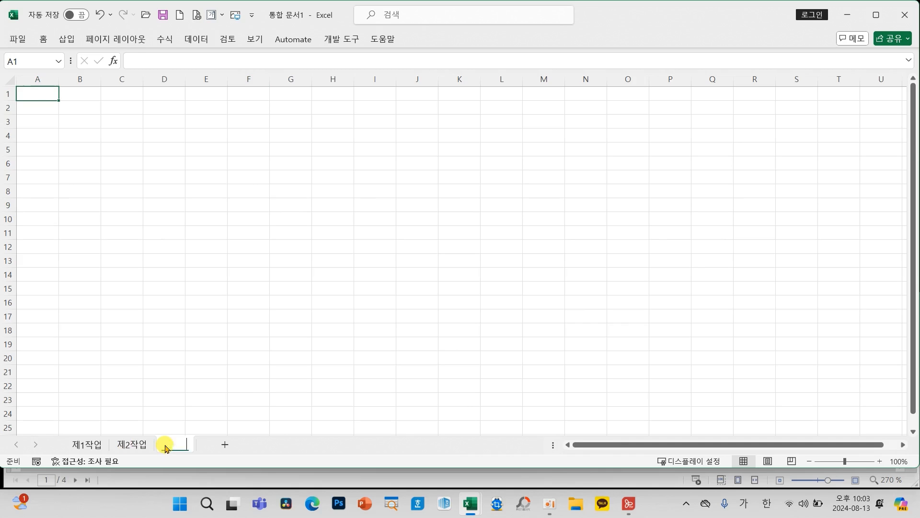
type("제3ㅈ")
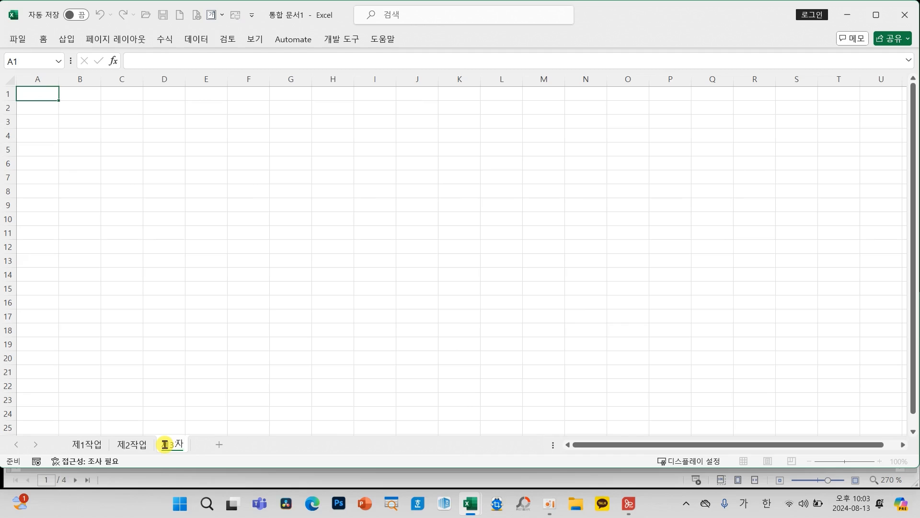
type("ㅇㅓㅂ")
key("Return")
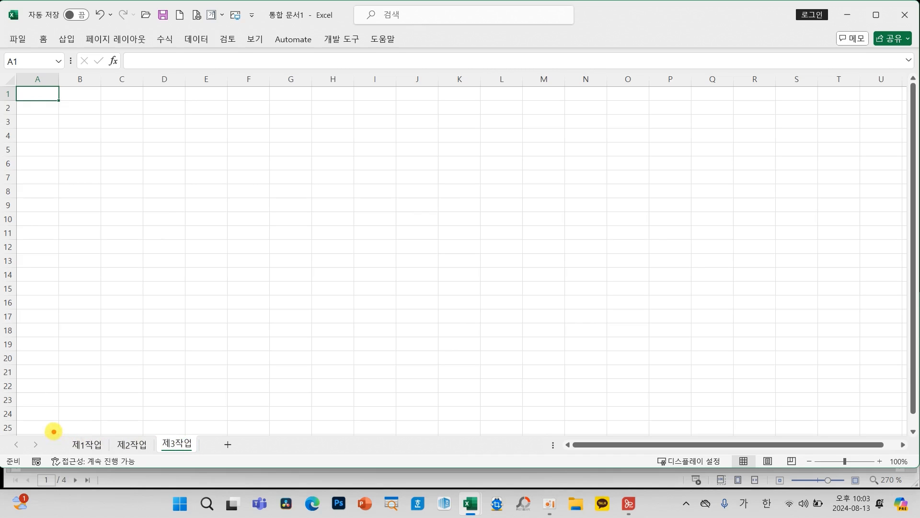
- Group all three worksheets by selecting every sheet in the workbook
left_click_drag(51, 429, 200, 456)
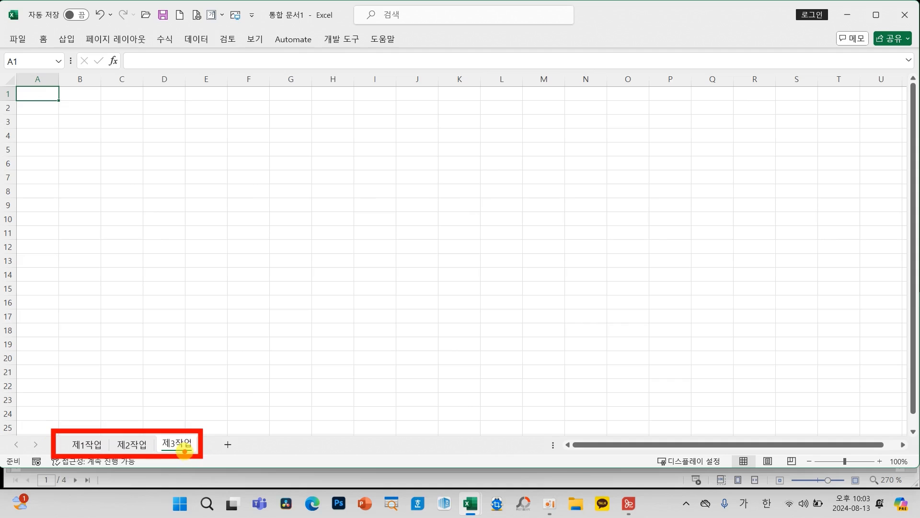
right_click(183, 448)
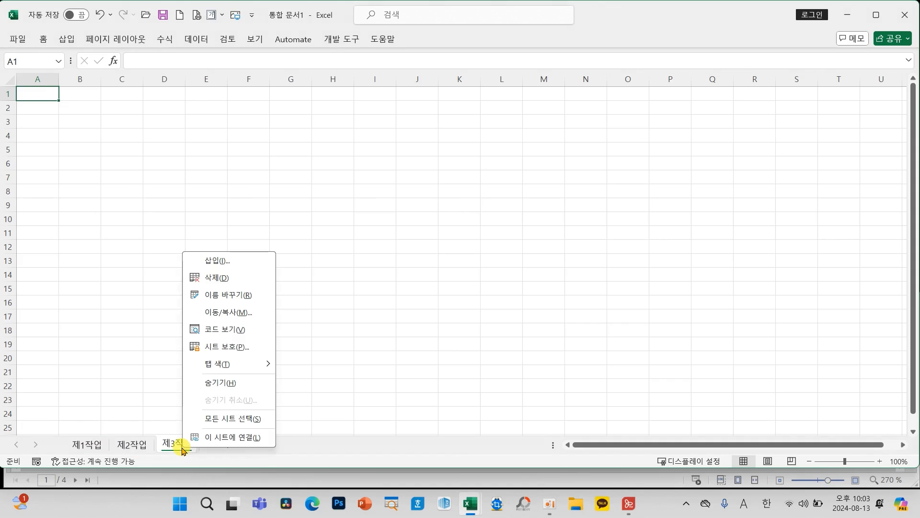
left_click(240, 420)
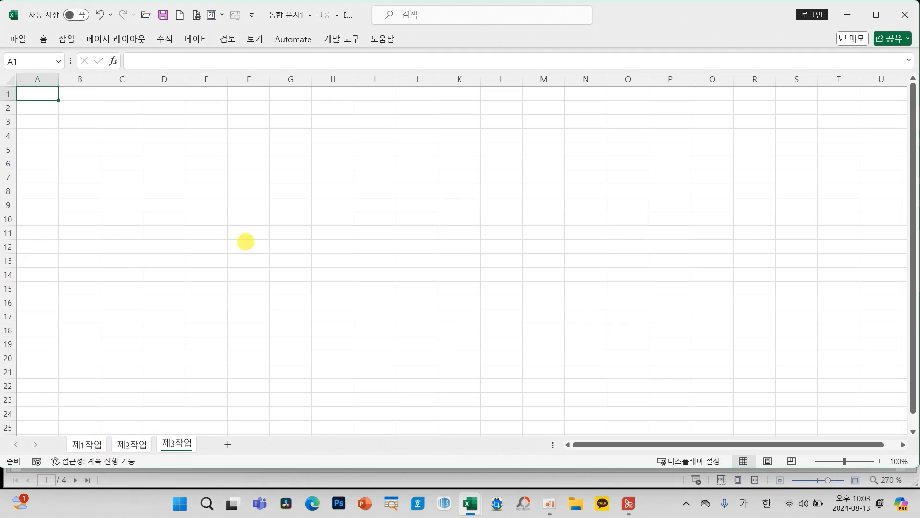
mouse_move(334, 20)
left_mouse_down()
mouse_move(309, 25)
mouse_move(293, 8)
mouse_move(335, 26)
mouse_move(293, 10)
mouse_move(325, 4)
left_mouse_up()
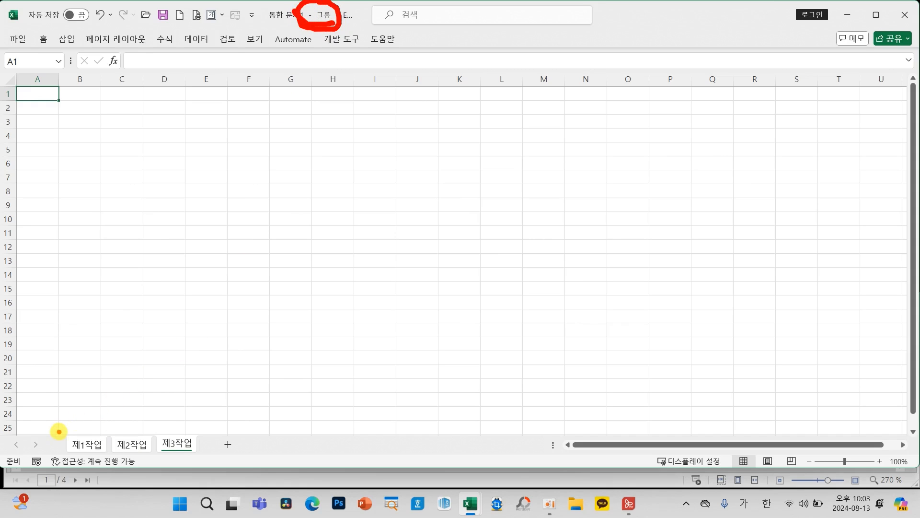
left_click_drag(54, 429, 208, 461)
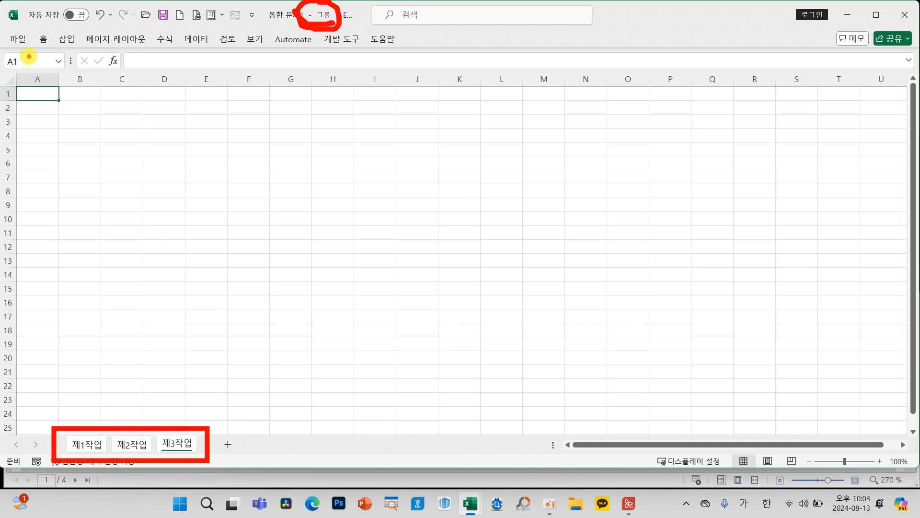
mouse_move(29, 58)
left_mouse_down()
mouse_move(34, 79)
mouse_move(71, 41)
left_mouse_up()
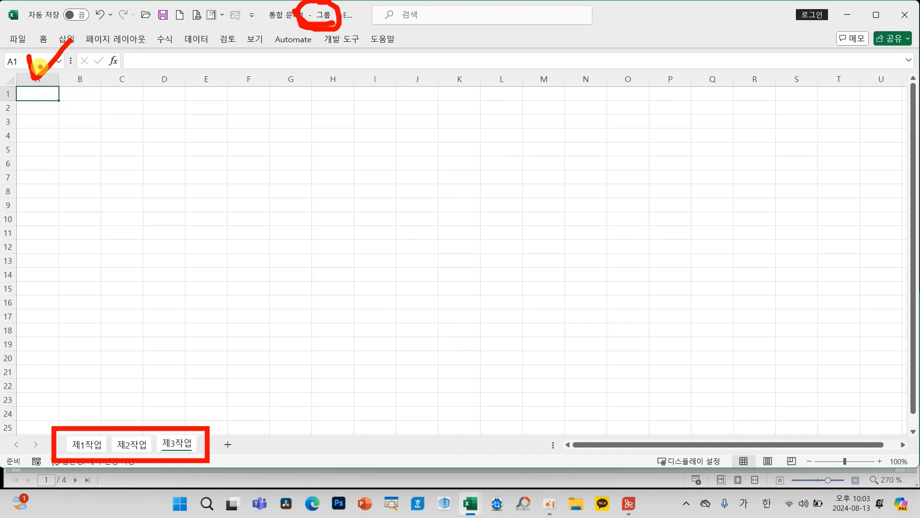
key("Escape")
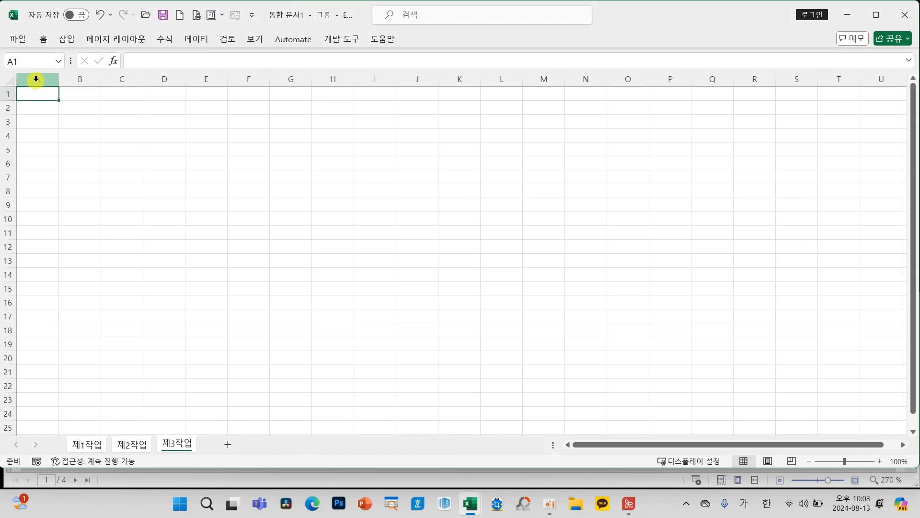
- Set the width of column A to 1 across the grouped worksheets
right_click(36, 78)
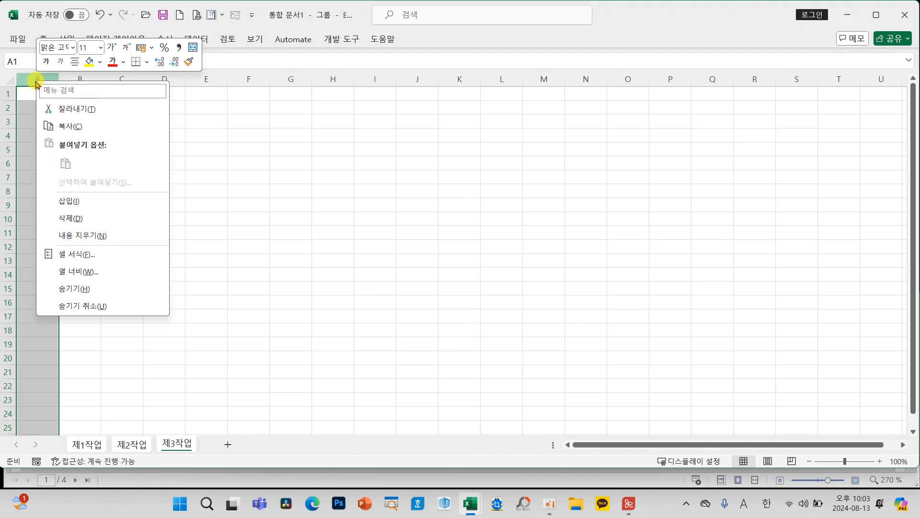
left_click(69, 271)
type("1")
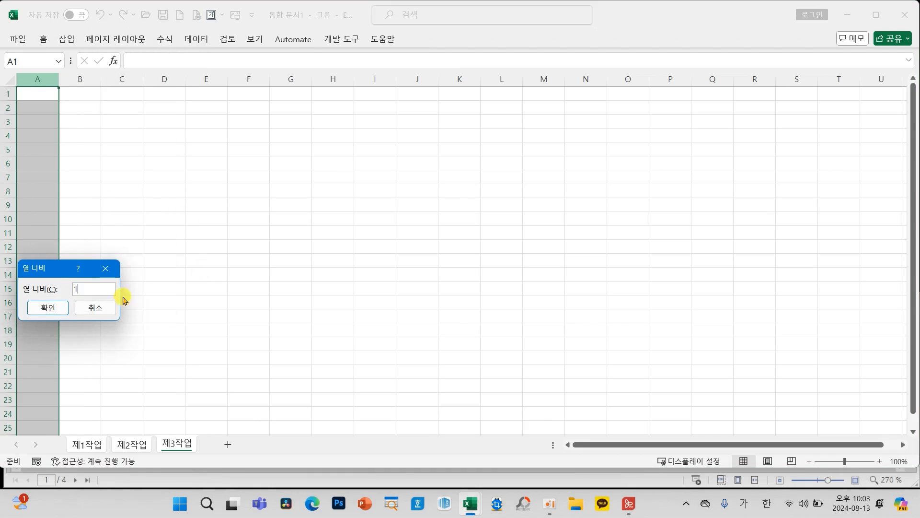
left_click_drag(62, 271, 181, 162)
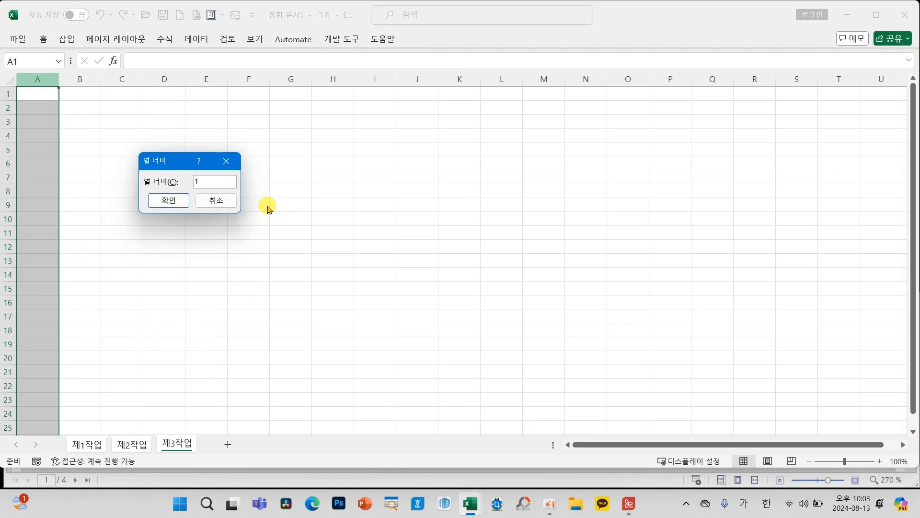
left_click(170, 201)
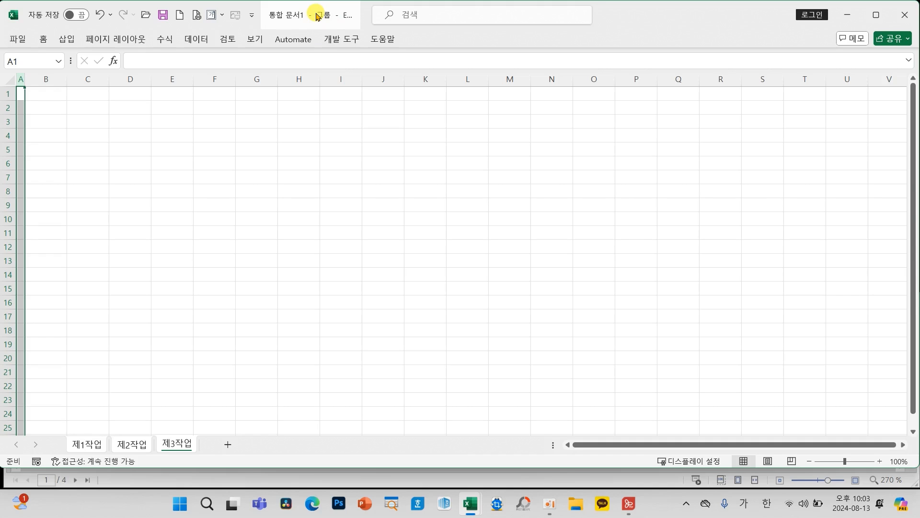
- Ungroup the worksheets and make 제1작업 the active sheet
left_click(138, 447)
left_click(85, 449)
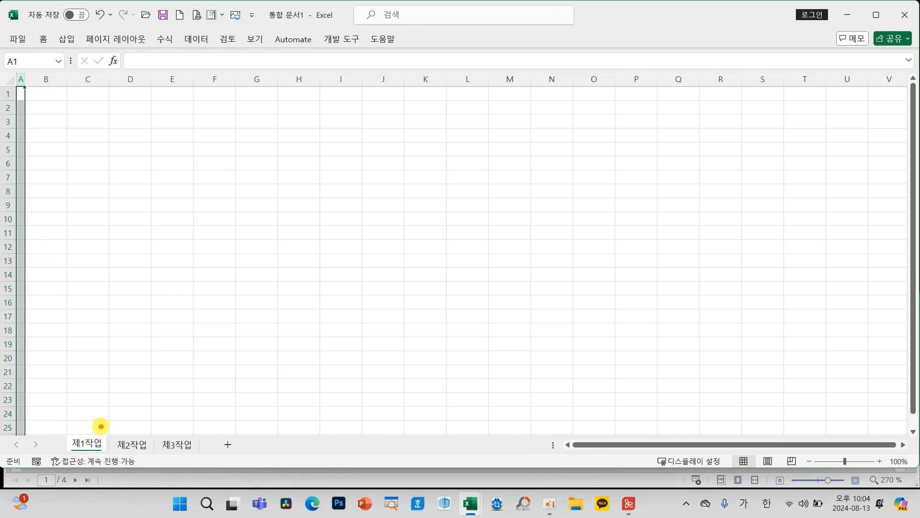
mouse_move(99, 425)
left_mouse_down()
mouse_move(62, 448)
mouse_move(103, 434)
mouse_move(98, 427)
left_mouse_up()
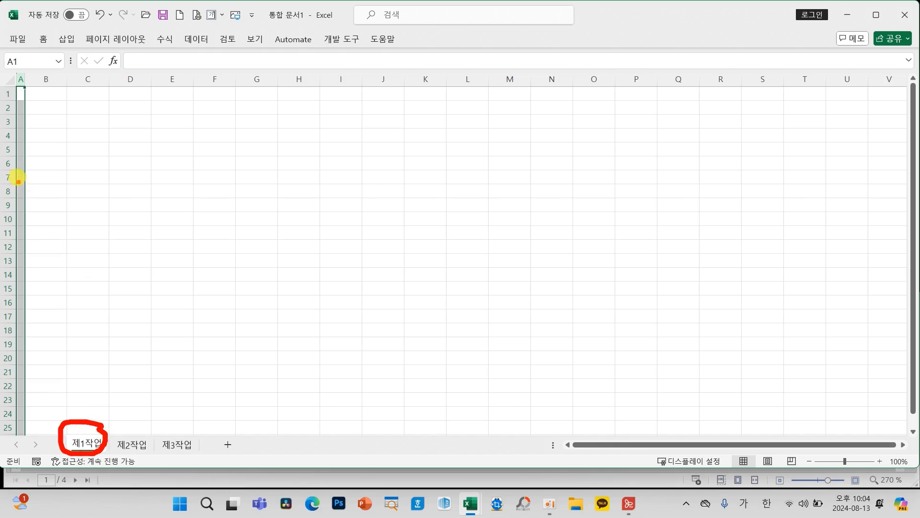
- Set the height of rows 1 to 3 on the 제1작업 sheet to 30
left_click_drag(6, 93, 4, 120)
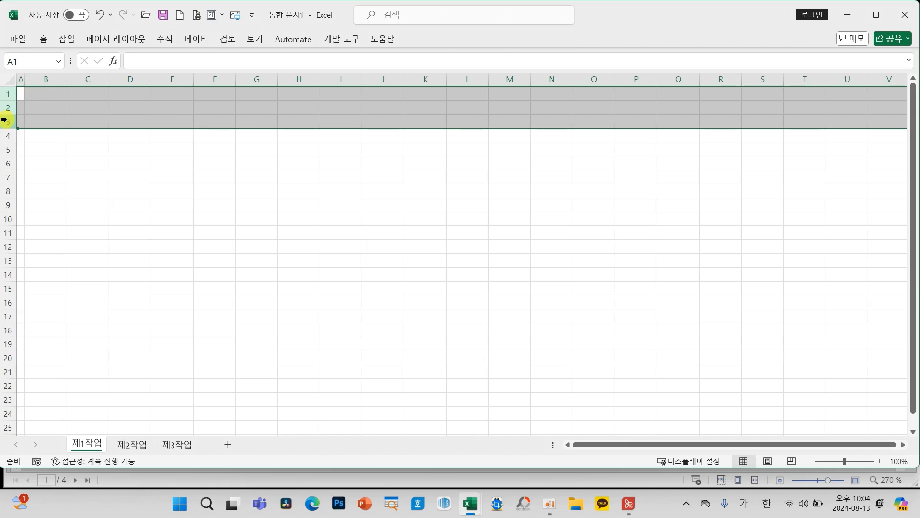
right_click(4, 120)
left_click(53, 312)
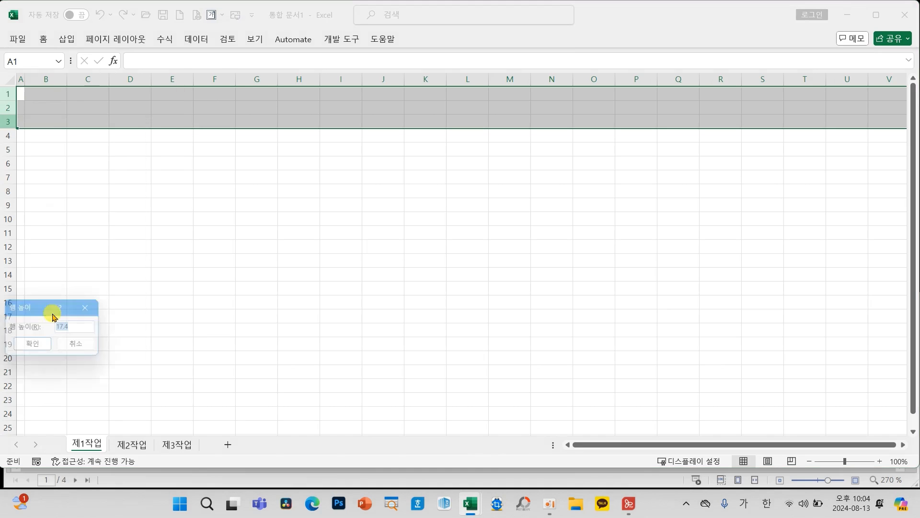
type("30")
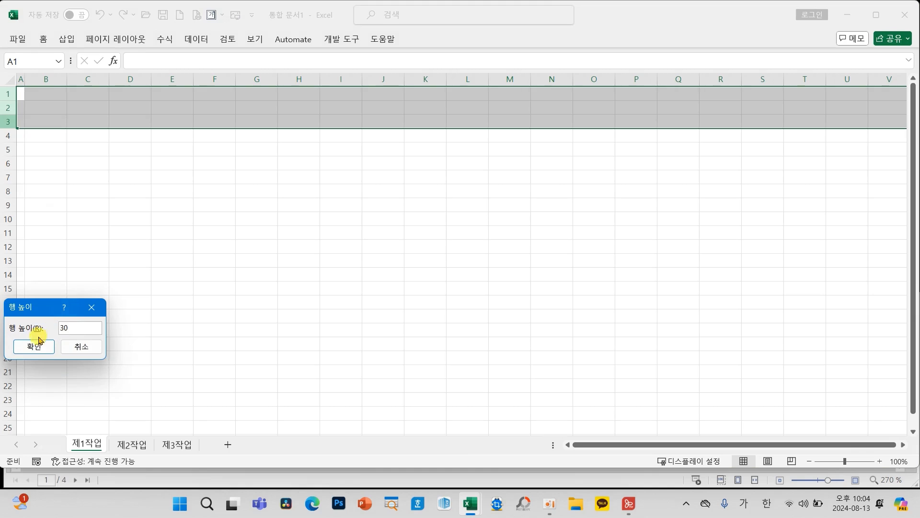
left_click(35, 347)
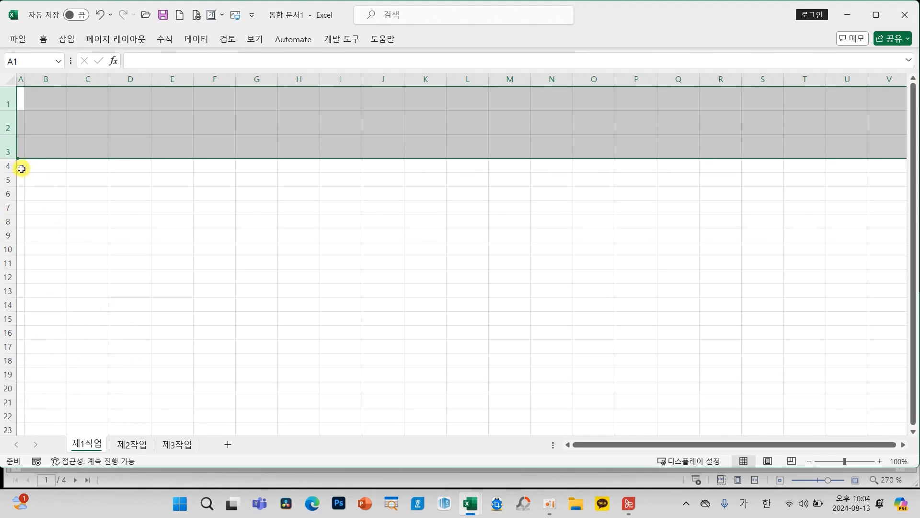
- Set the height of rows 4 to 20 on the 제1작업 sheet to 20
left_click_drag(8, 166, 12, 384)
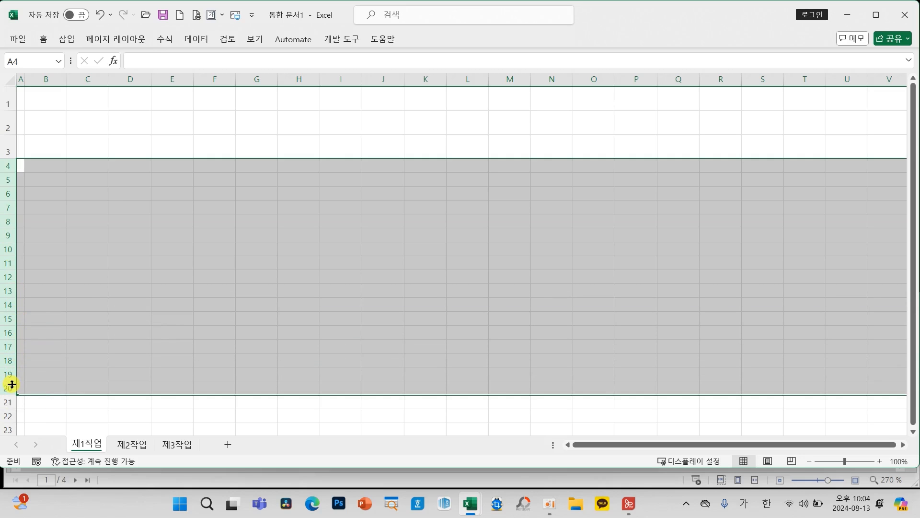
right_click(10, 322)
left_click(46, 277)
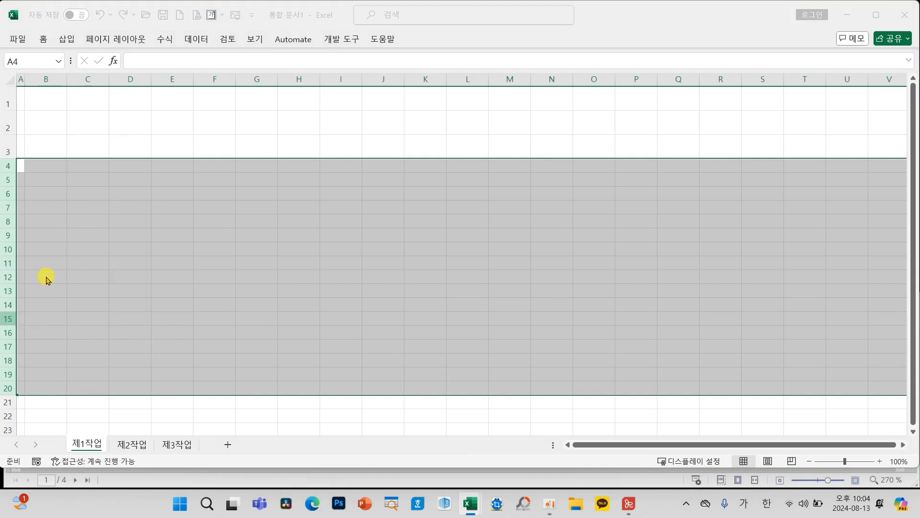
type("20")
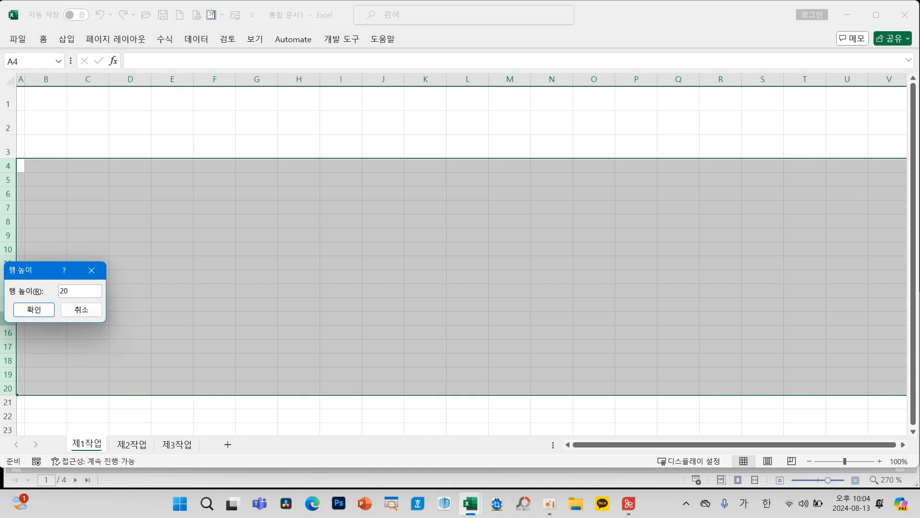
left_click(34, 311)
left_click(130, 249)
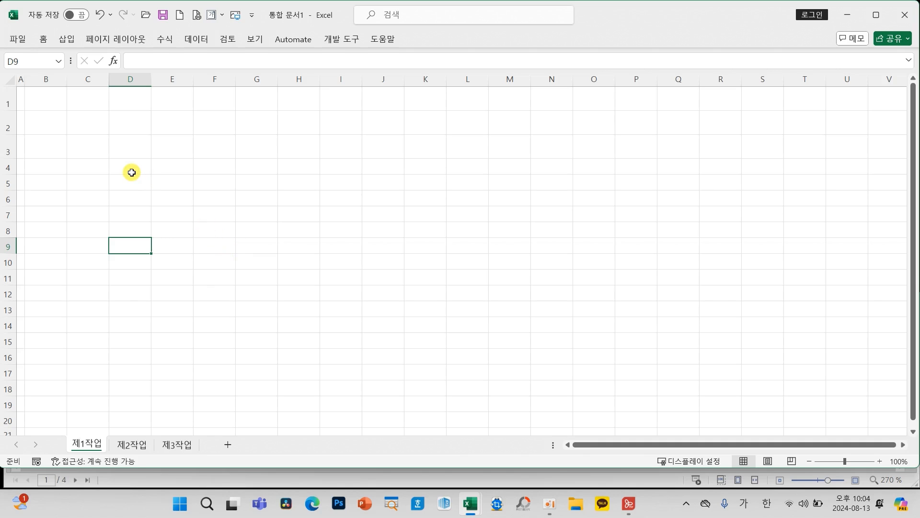
- Start saving the workbook under a different name and browse for a save location
left_click(22, 40)
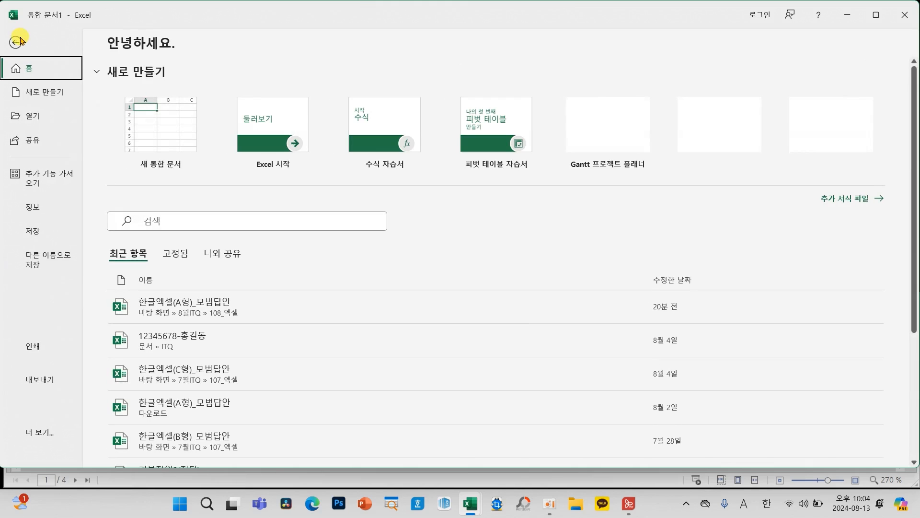
left_click(45, 258)
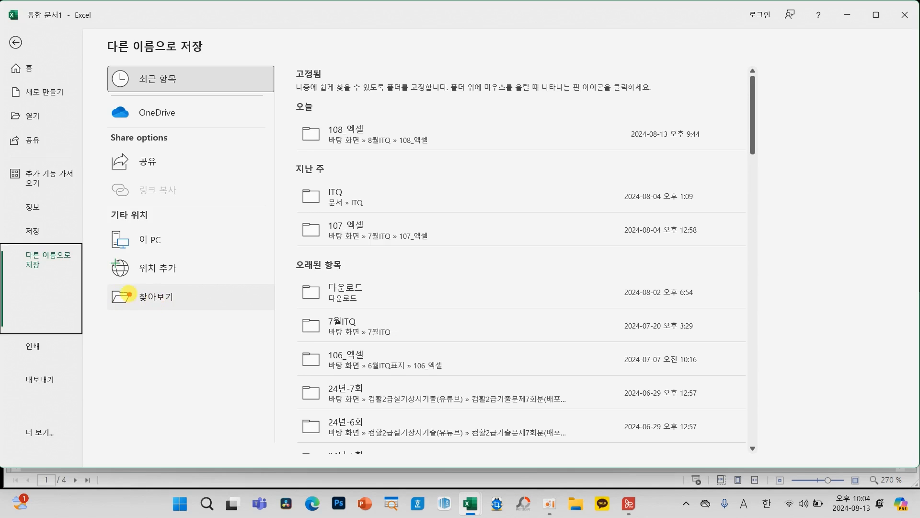
left_click_drag(100, 282, 203, 313)
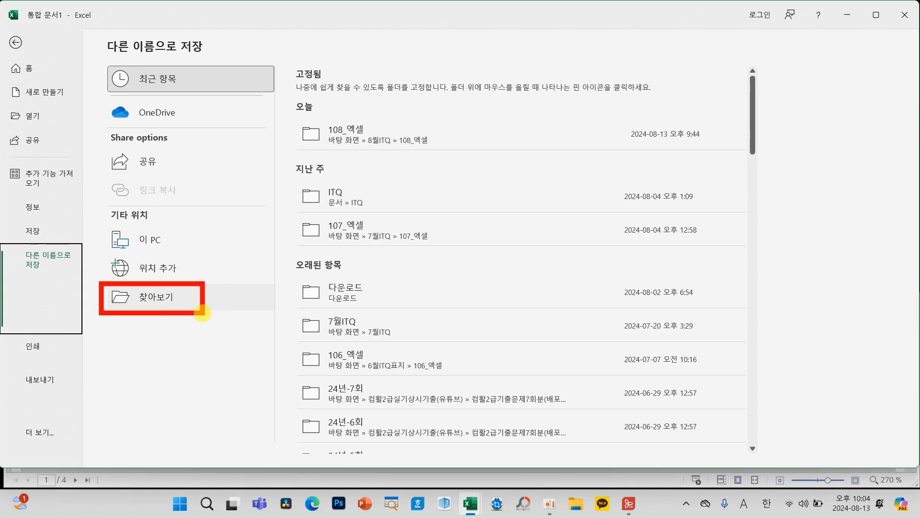
left_click(162, 302)
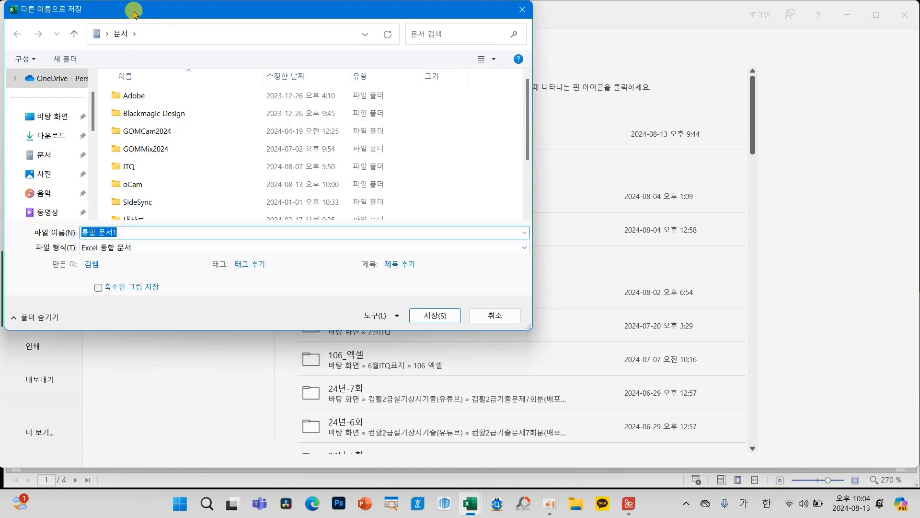
mouse_move(133, 12)
left_mouse_down()
mouse_move(227, 73)
mouse_move(231, 126)
mouse_move(227, 82)
left_mouse_up()
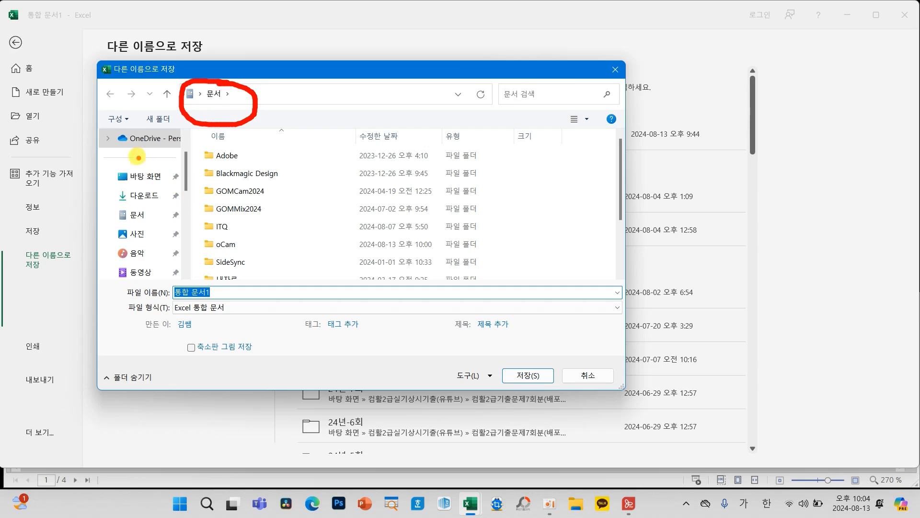
mouse_move(93, 152)
left_mouse_down()
mouse_move(140, 185)
mouse_move(187, 298)
left_mouse_up()
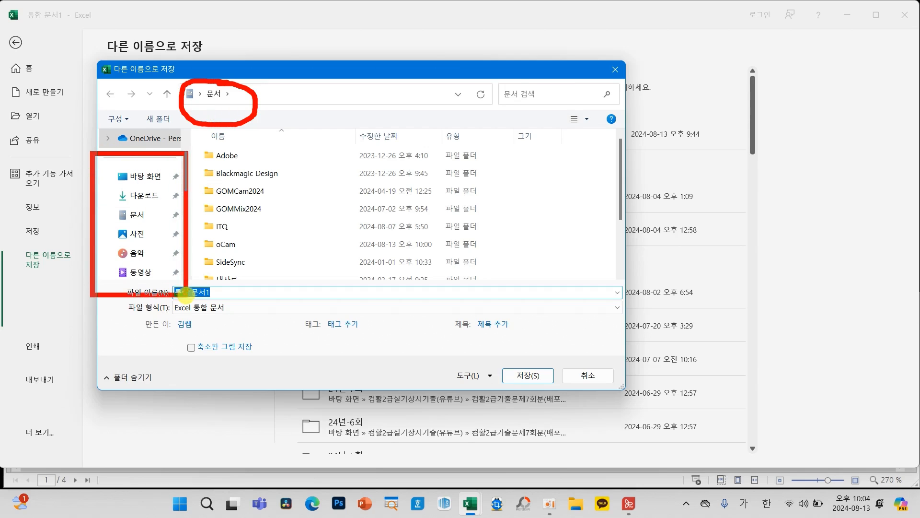
mouse_move(147, 220)
left_mouse_down()
mouse_move(122, 228)
mouse_move(144, 209)
mouse_move(148, 221)
left_mouse_up()
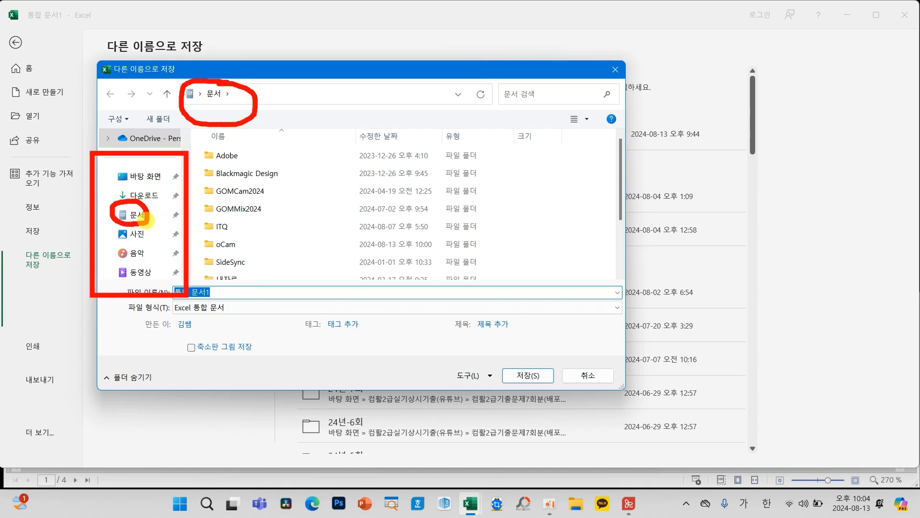
key("Escape")
- Open the ITQ folder inside 문서 as the save location
mouse_move(184, 180)
left_mouse_down()
mouse_move(185, 141)
mouse_move(185, 222)
mouse_move(186, 188)
left_mouse_up()
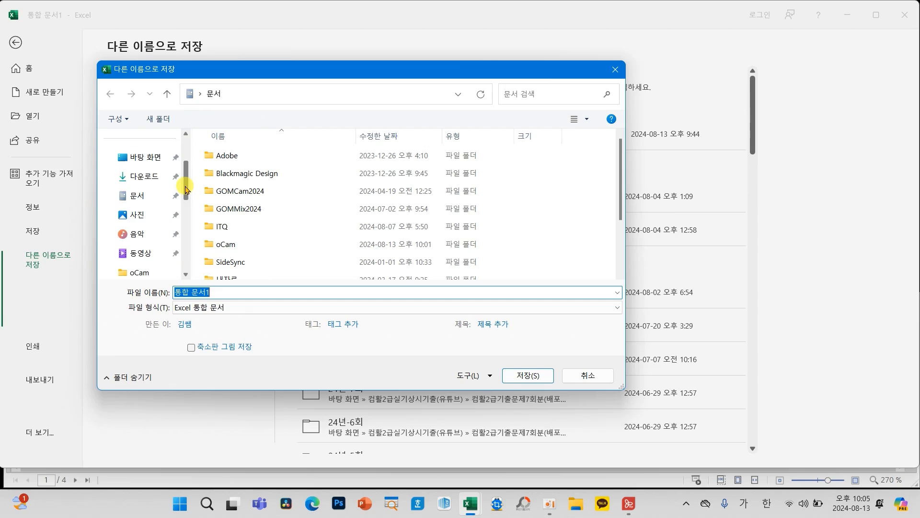
left_click(137, 198)
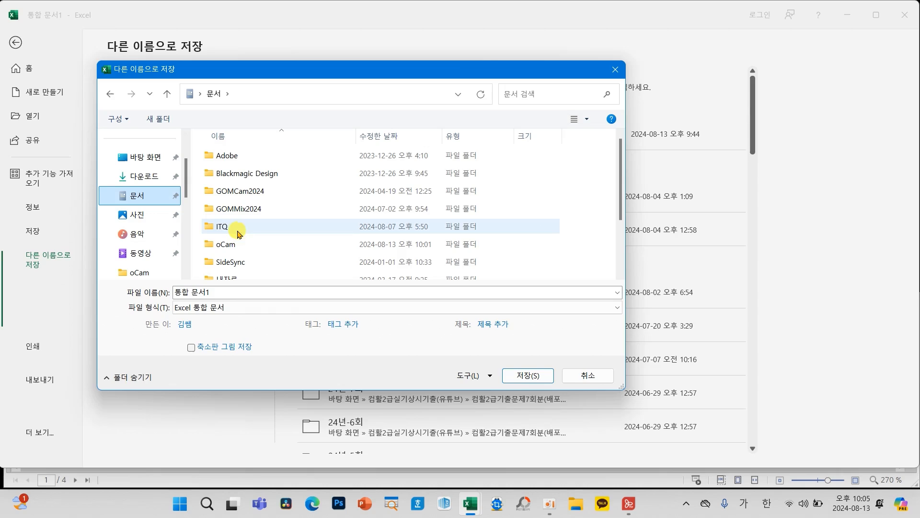
left_click_drag(197, 217, 259, 237)
double_click(220, 230)
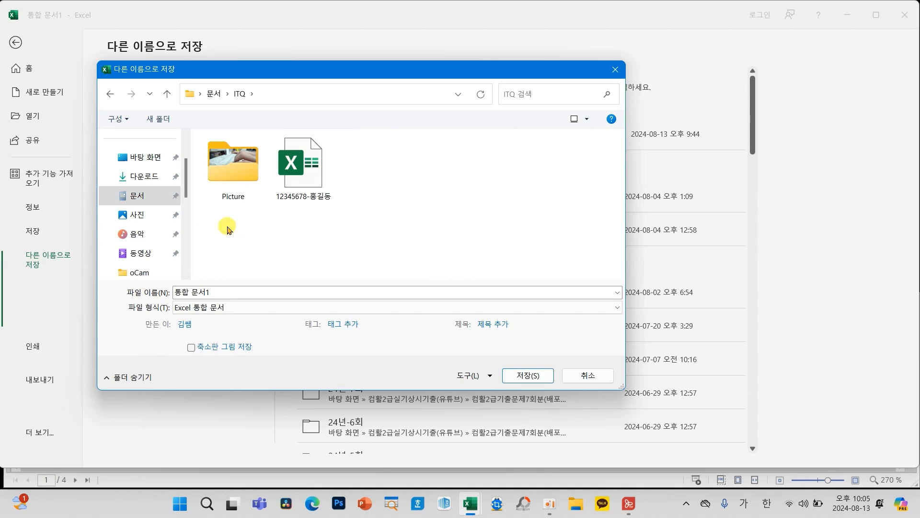
- Save the workbook over the existing file named with the candidate's number and name, replacing it
left_click(302, 198)
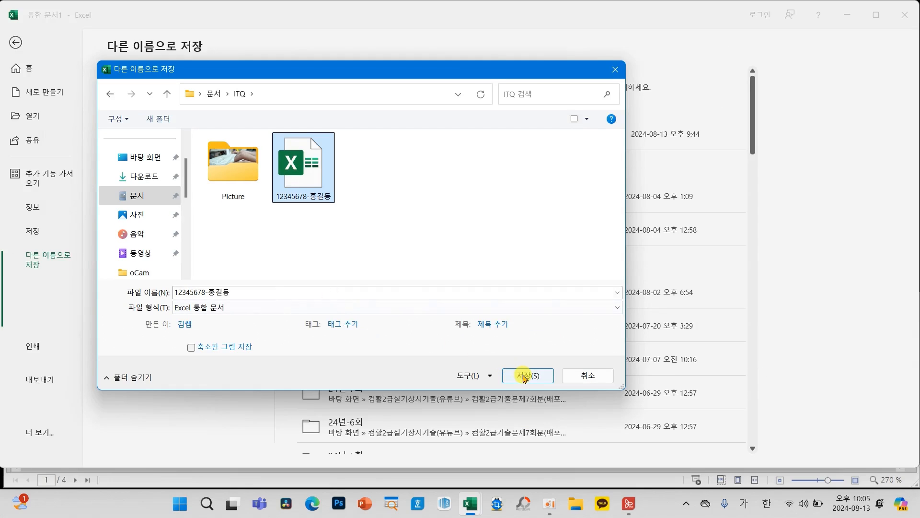
left_click(525, 376)
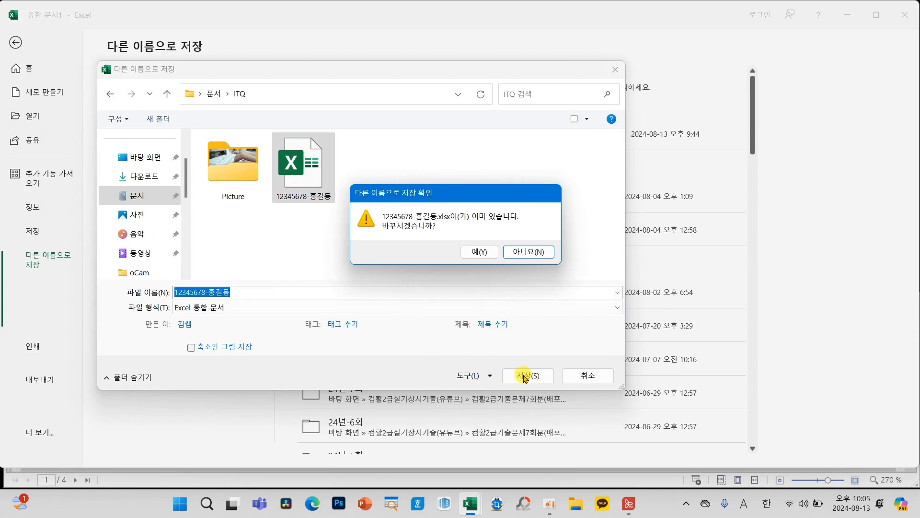
left_click(479, 252)
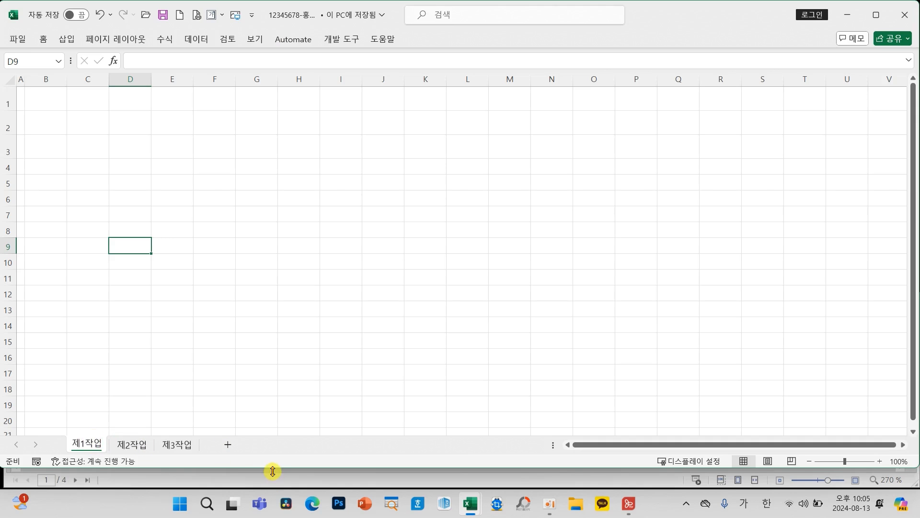
- Shorten the workbook window to uncover the exam paper and read the 수험자 유의사항, including the note on saving periodically
left_click_drag(272, 471, 286, 337)
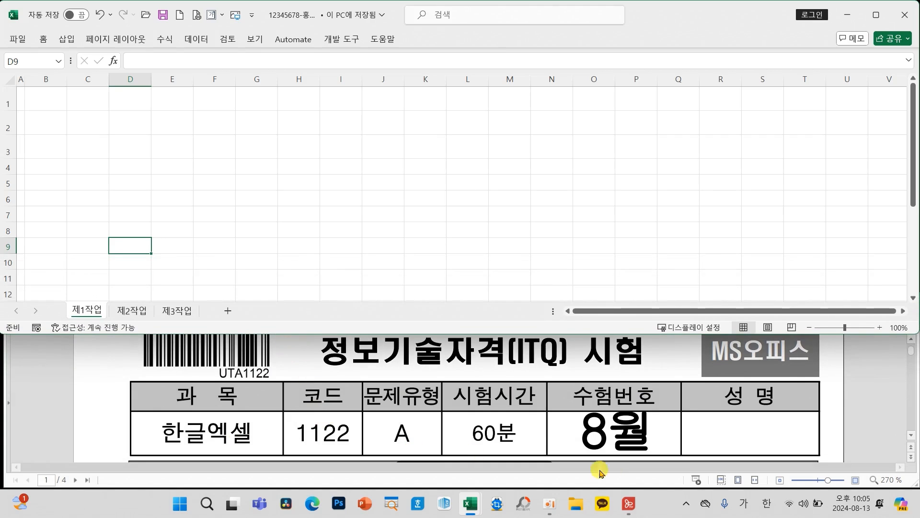
scroll(520, 431, "down", 2)
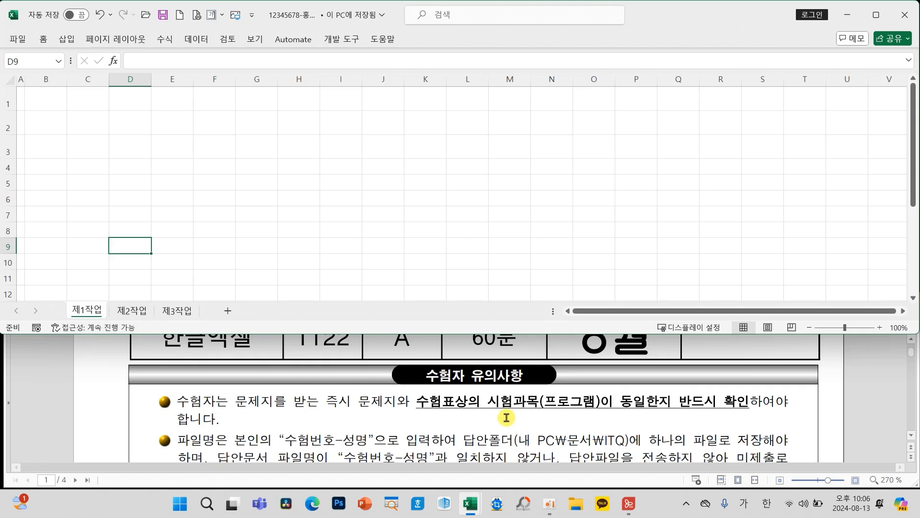
scroll(506, 418, "up", 2)
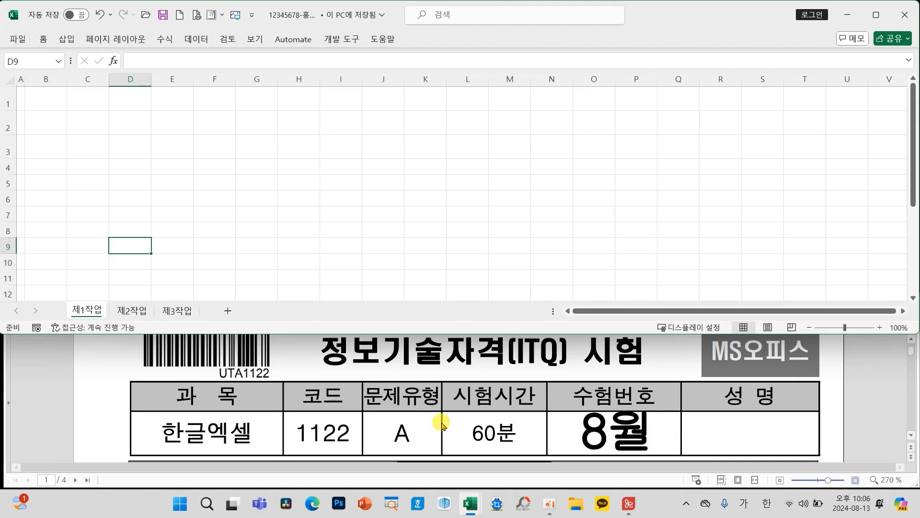
scroll(441, 421, "down", 4)
scroll(442, 425, "down", 3)
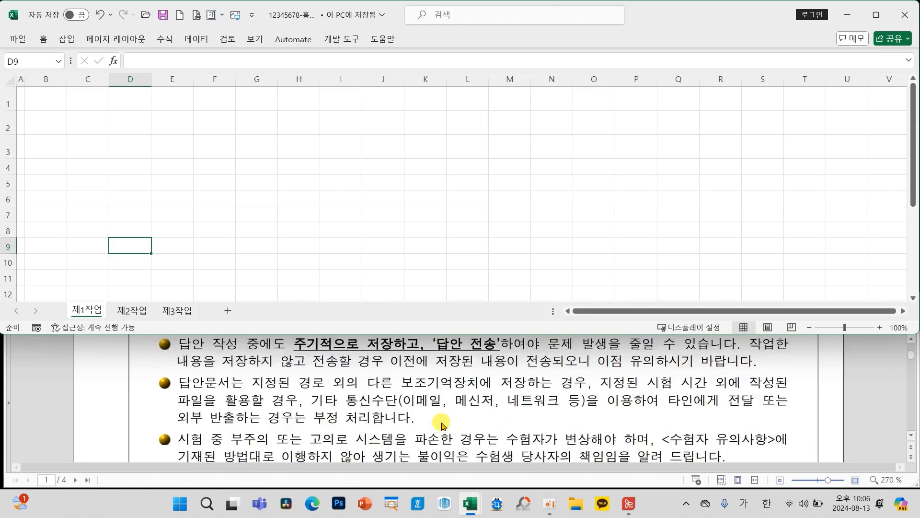
scroll(434, 422, "up", 2)
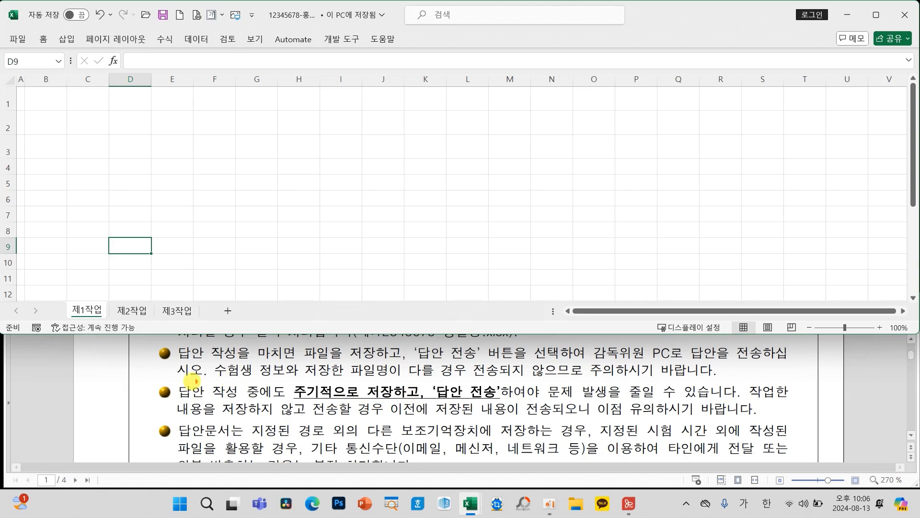
mouse_move(173, 378)
left_mouse_down()
mouse_move(324, 400)
mouse_move(428, 401)
left_mouse_up()
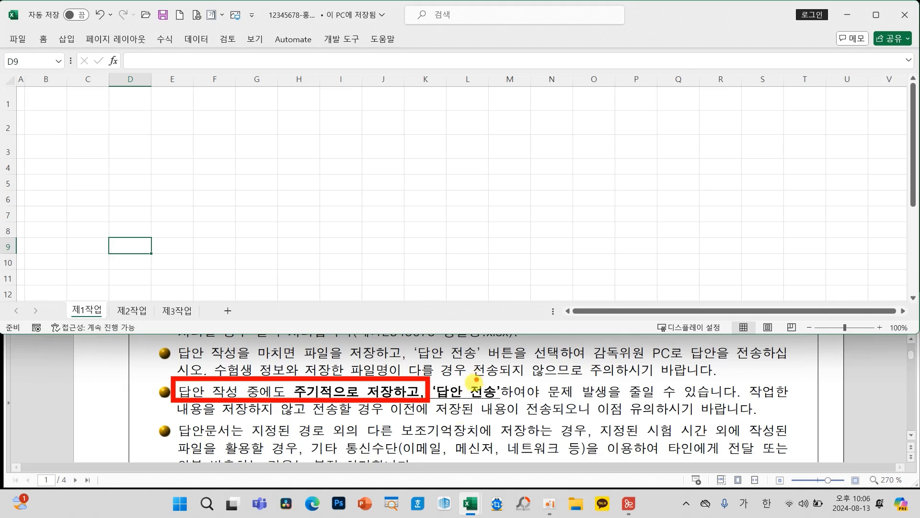
mouse_move(472, 378)
left_mouse_down()
mouse_move(448, 407)
mouse_move(488, 406)
left_mouse_up()
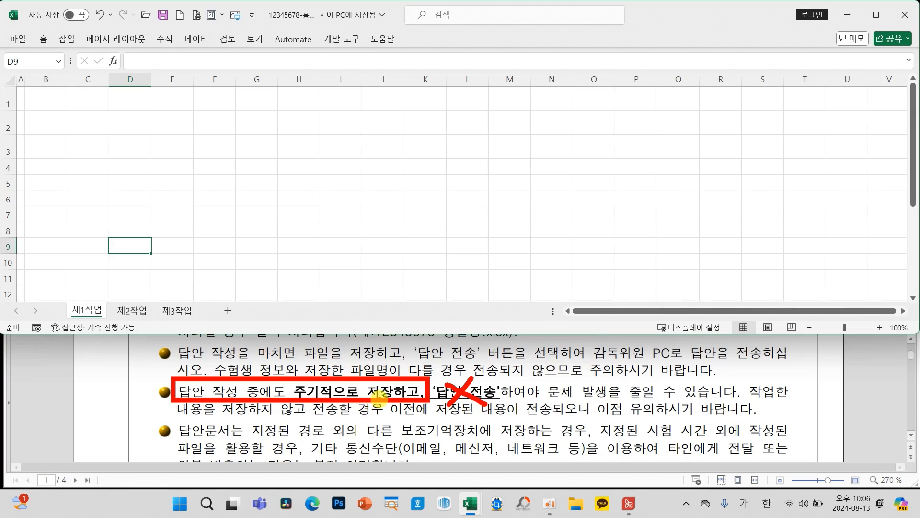
key("Escape")
- Read the exam paper's answer-writing guidelines on task order, column A width, borders and answer sheet names
scroll(420, 405, "down", 5)
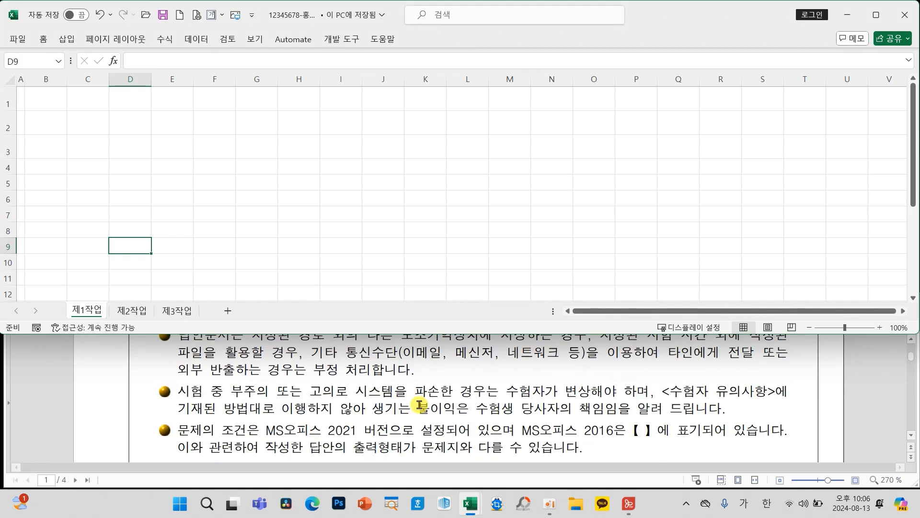
scroll(420, 405, "down", 1)
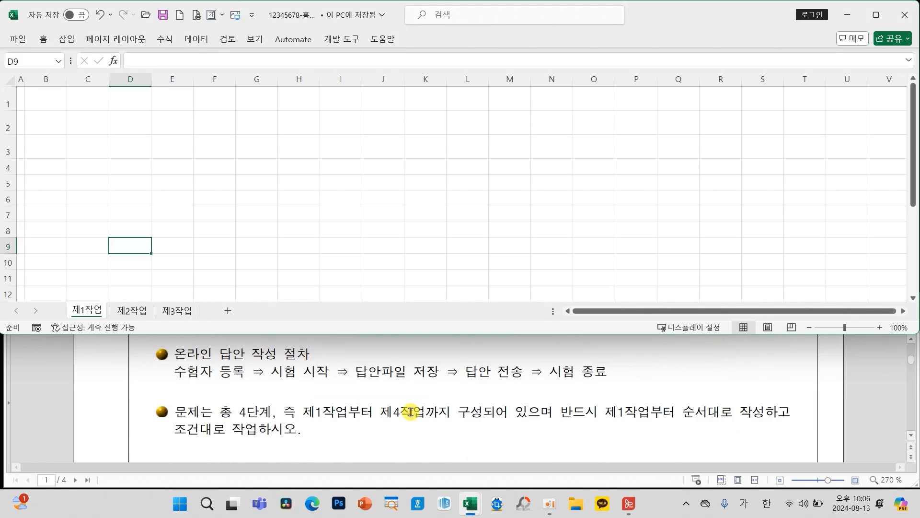
mouse_move(293, 399)
left_mouse_down()
mouse_move(422, 424)
mouse_move(553, 424)
left_mouse_up()
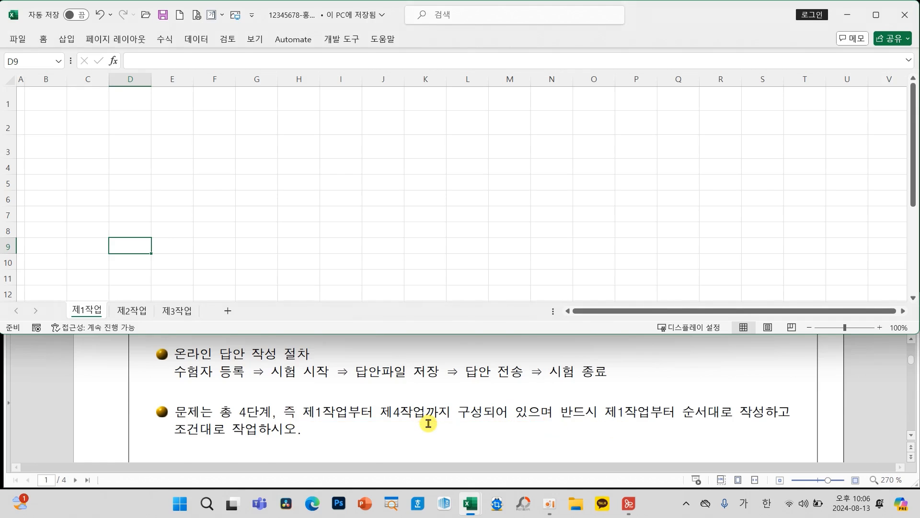
scroll(427, 422, "down", 3)
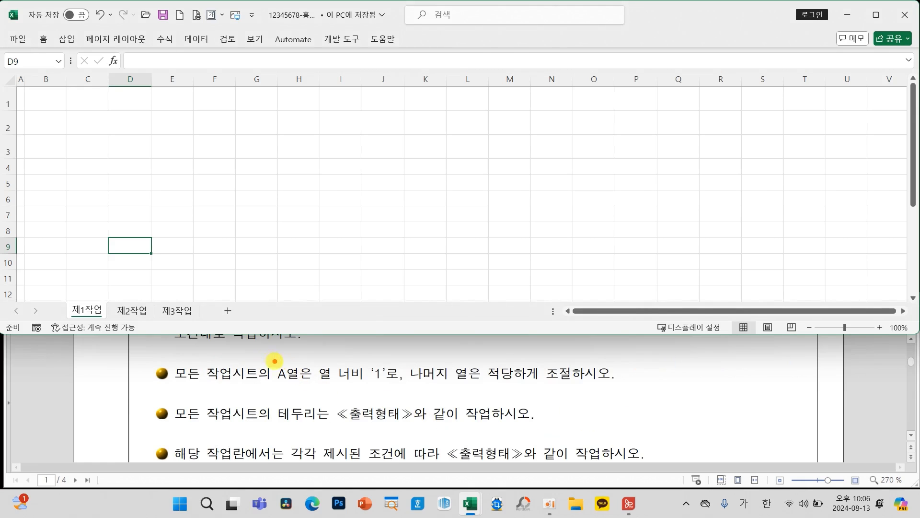
mouse_move(263, 357)
left_mouse_down()
mouse_move(307, 379)
mouse_move(420, 390)
mouse_move(412, 387)
mouse_move(586, 382)
left_mouse_up()
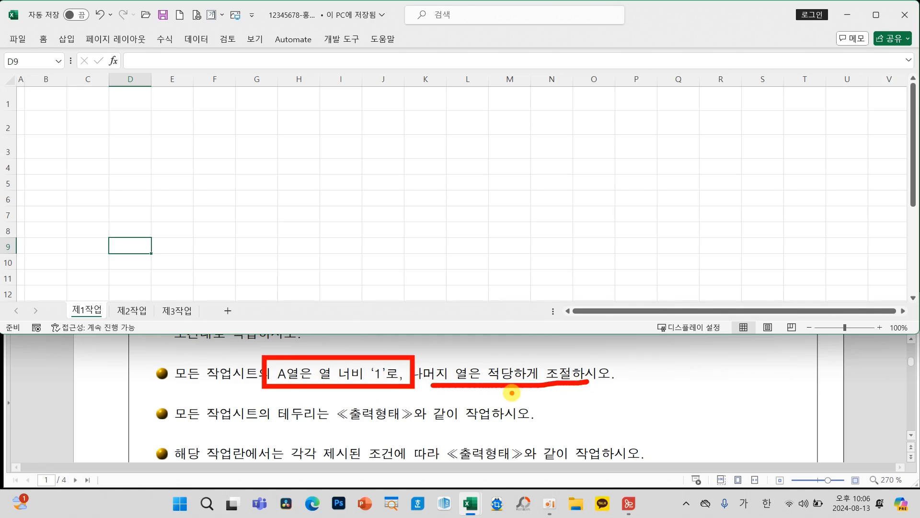
key("Escape")
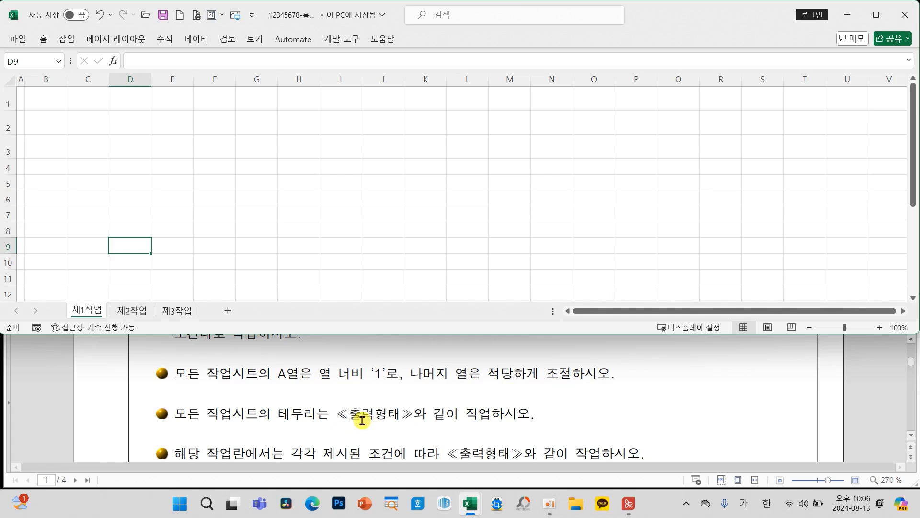
scroll(423, 420, "down", 1)
scroll(424, 420, "down", 1)
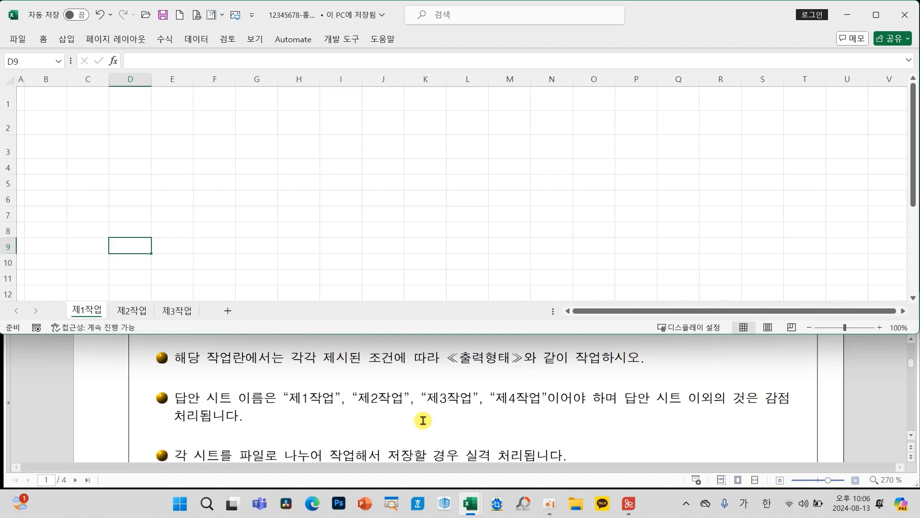
- Read the 제1작업 table and its data formatting conditions on the exam paper, covering font, size and alignment
scroll(423, 421, "down", 5)
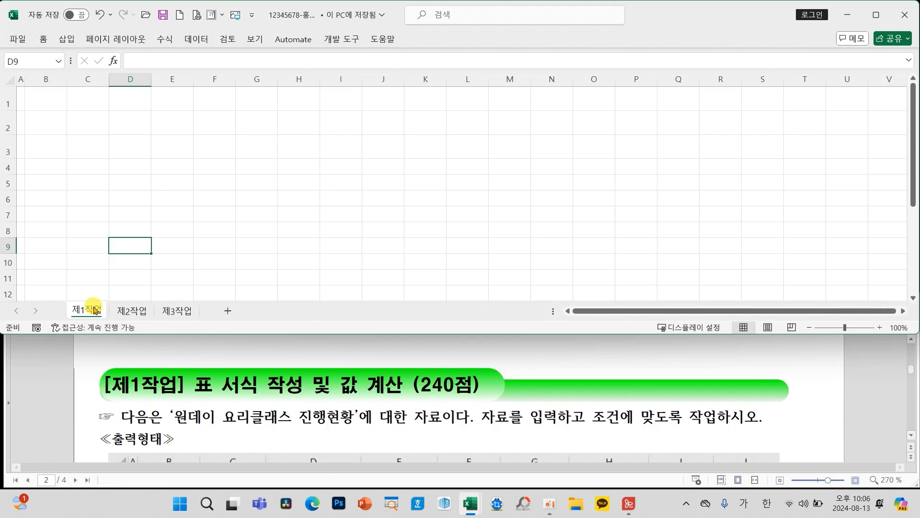
scroll(336, 415, "down", 6)
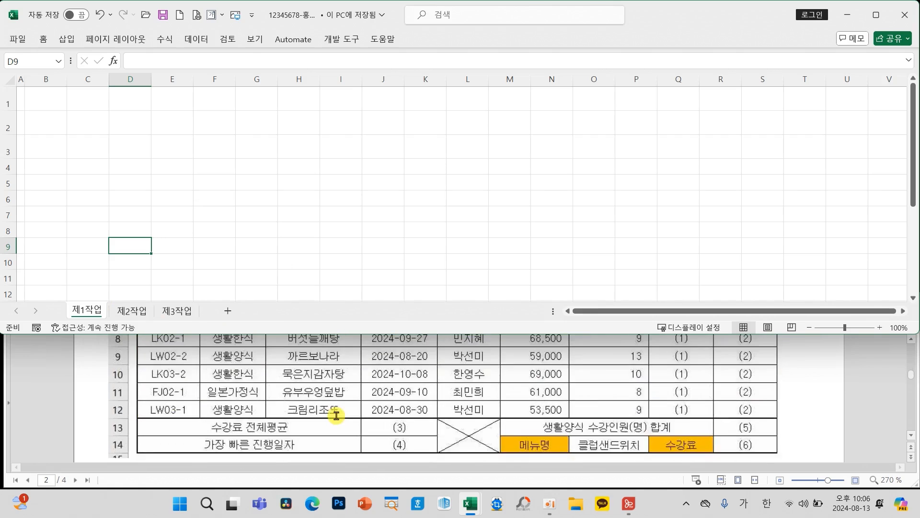
scroll(336, 415, "down", 3)
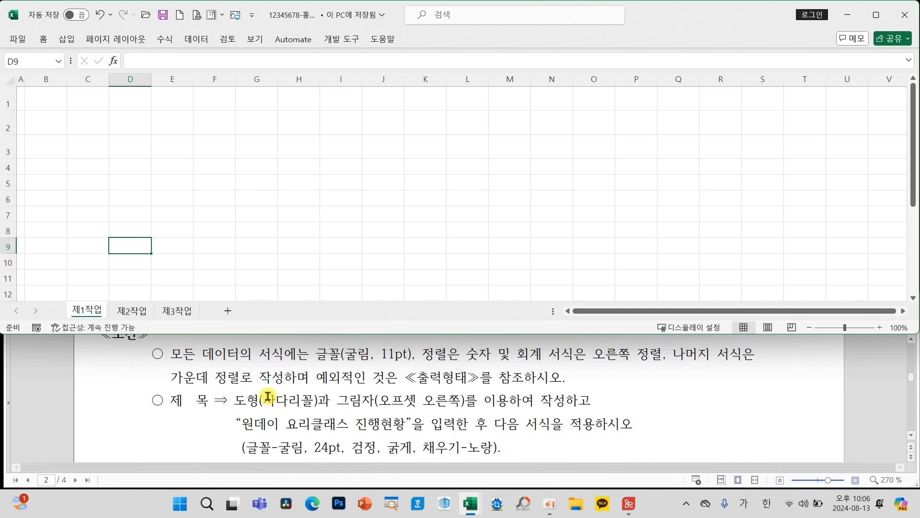
left_click_drag(170, 342, 421, 367)
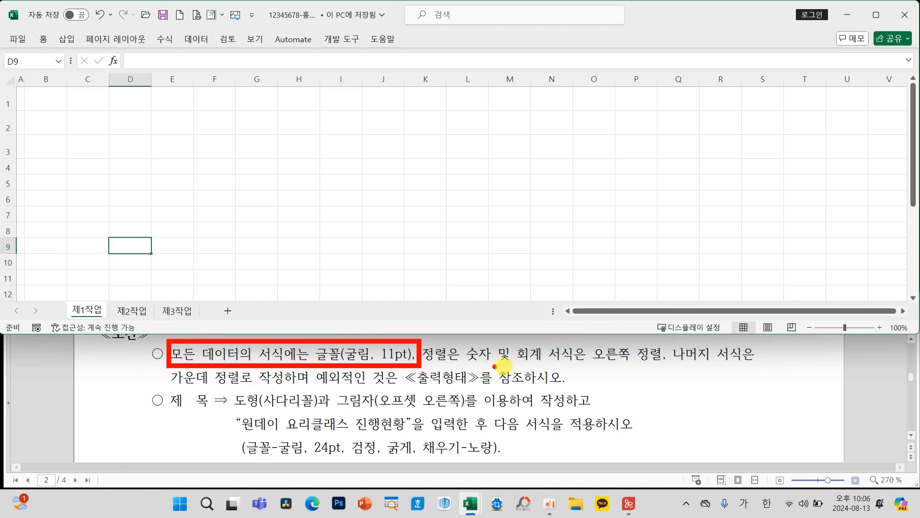
left_click_drag(583, 364, 615, 364)
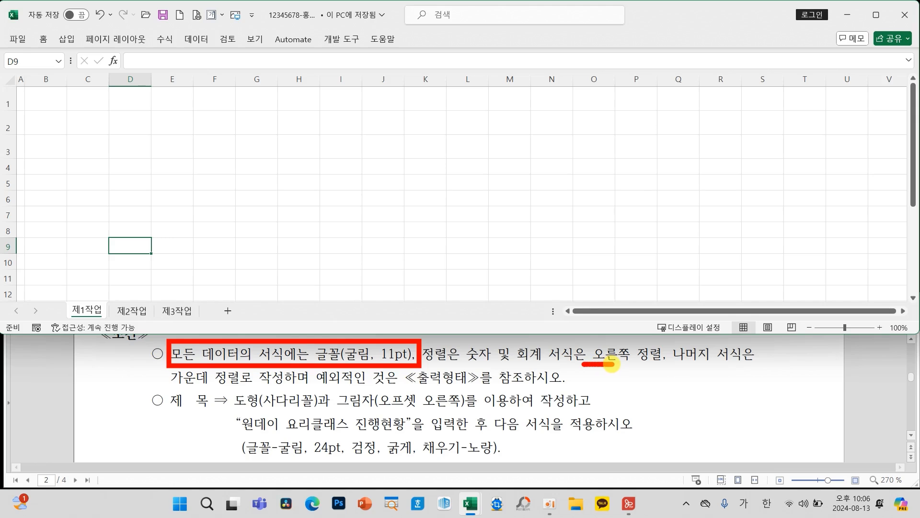
left_click_drag(174, 386, 233, 388)
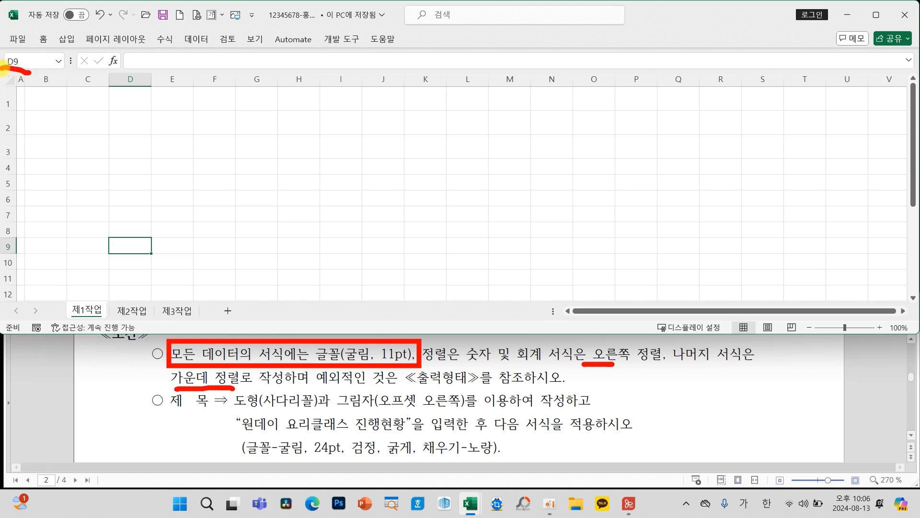
- Format every cell on the 제1작업 sheet with the 굴림 font and horizontal centre alignment
mouse_move(2, 70)
left_mouse_down()
mouse_move(12, 100)
mouse_move(28, 75)
left_mouse_up()
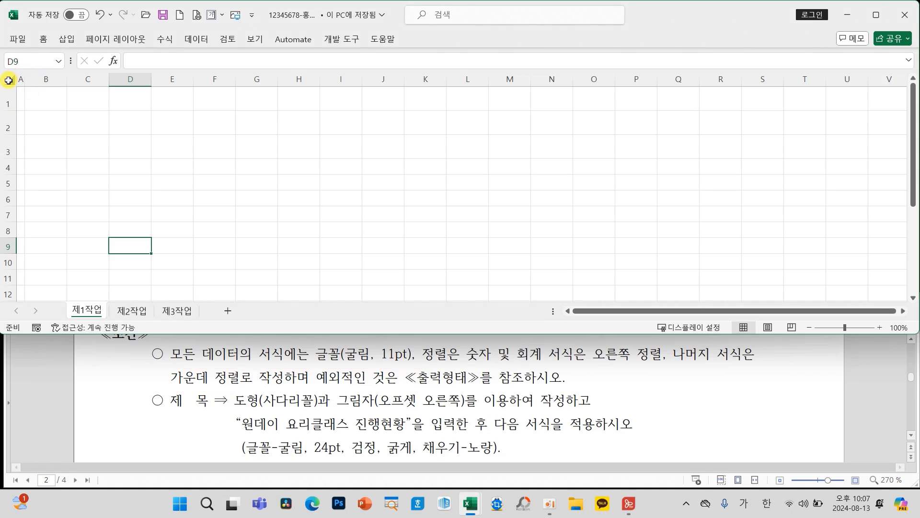
left_click(10, 81)
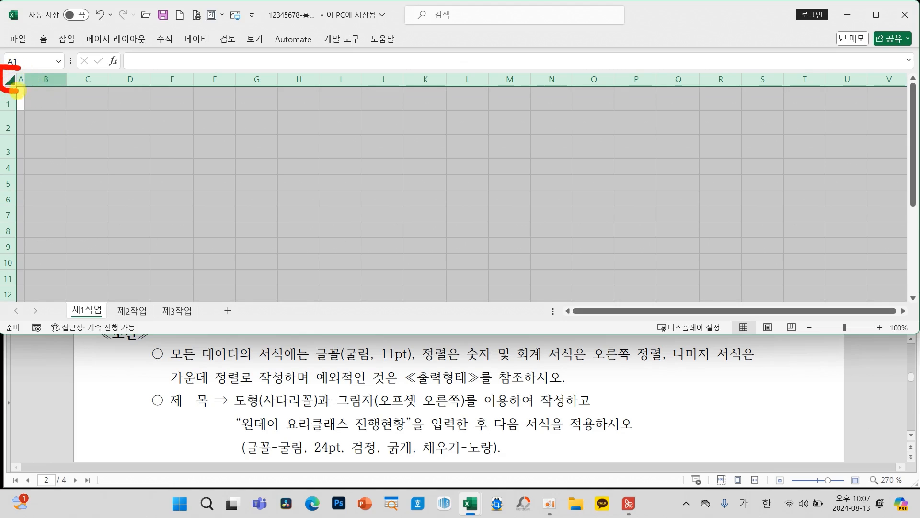
left_click_drag(17, 89, 20, 70)
mouse_move(91, 153)
left_mouse_down()
mouse_move(63, 191)
mouse_move(86, 198)
mouse_move(136, 176)
mouse_move(108, 203)
mouse_move(157, 178)
left_mouse_up()
mouse_move(166, 143)
left_mouse_down()
mouse_move(166, 202)
mouse_move(231, 169)
mouse_move(213, 208)
mouse_move(259, 145)
left_mouse_up()
left_click_drag(266, 125, 289, 192)
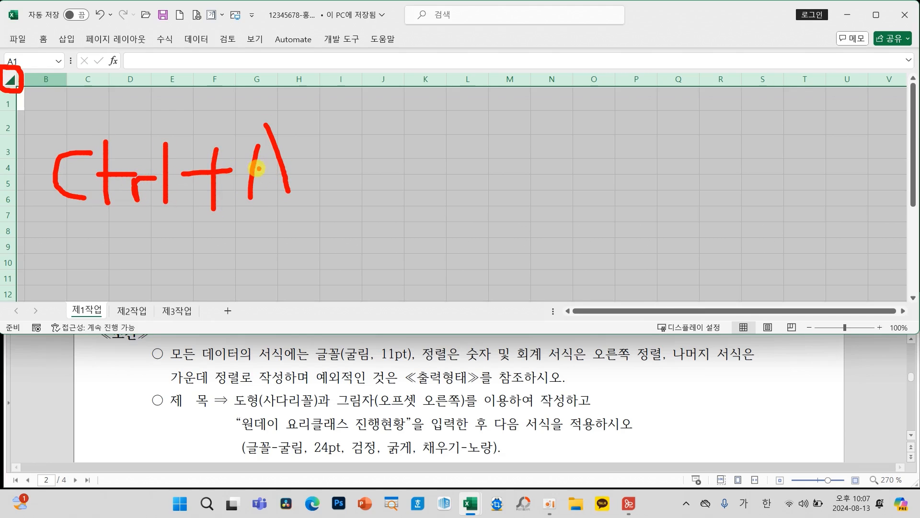
left_click_drag(252, 168, 284, 165)
left_click_drag(267, 123, 253, 155)
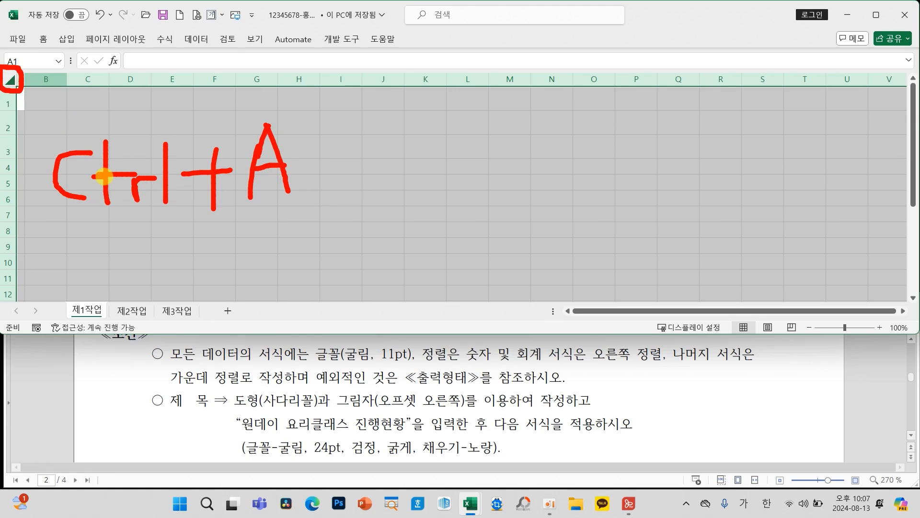
key("Escape")
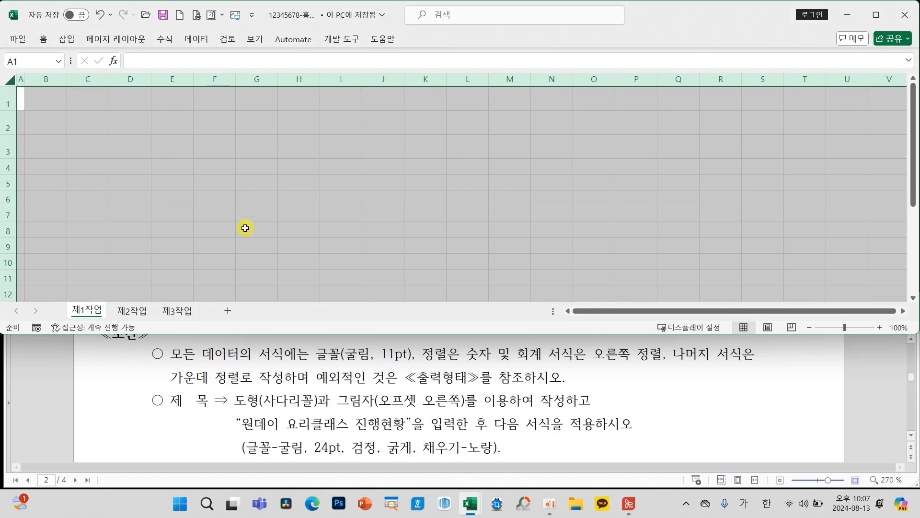
left_click(43, 39)
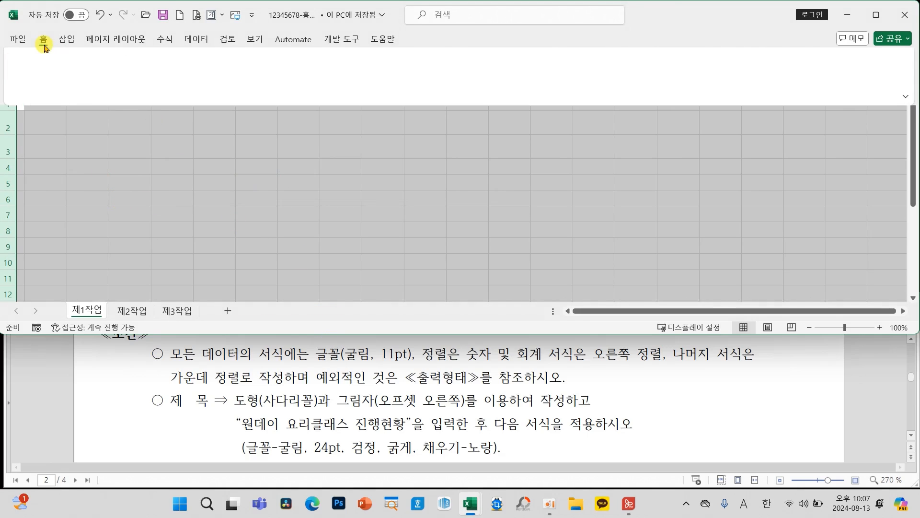
left_click(182, 63)
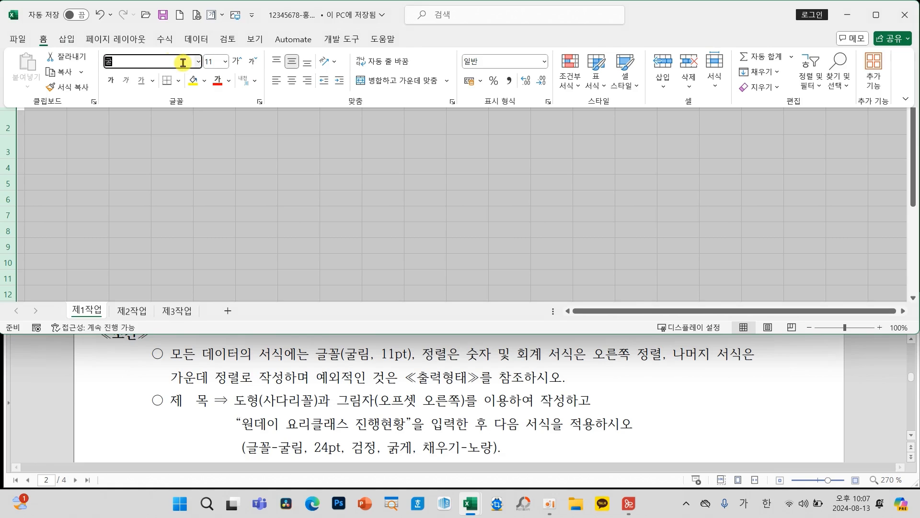
key("Return")
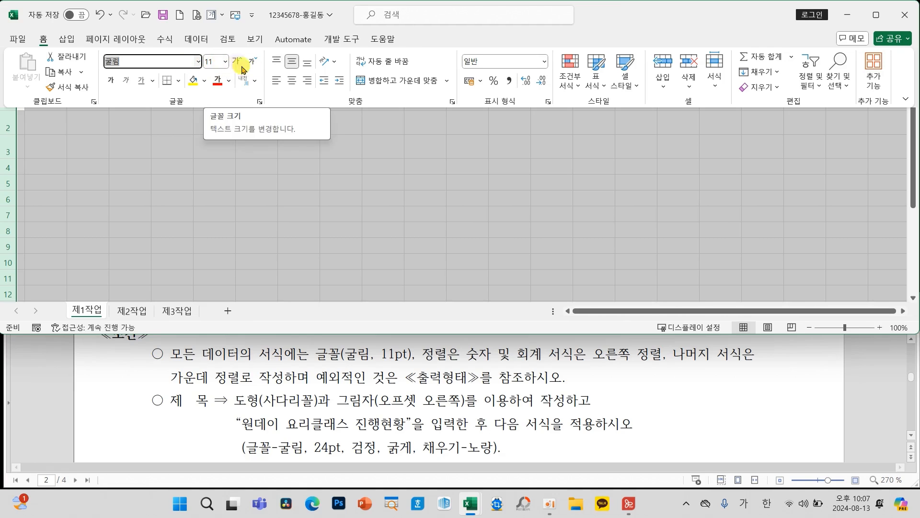
left_click(292, 86)
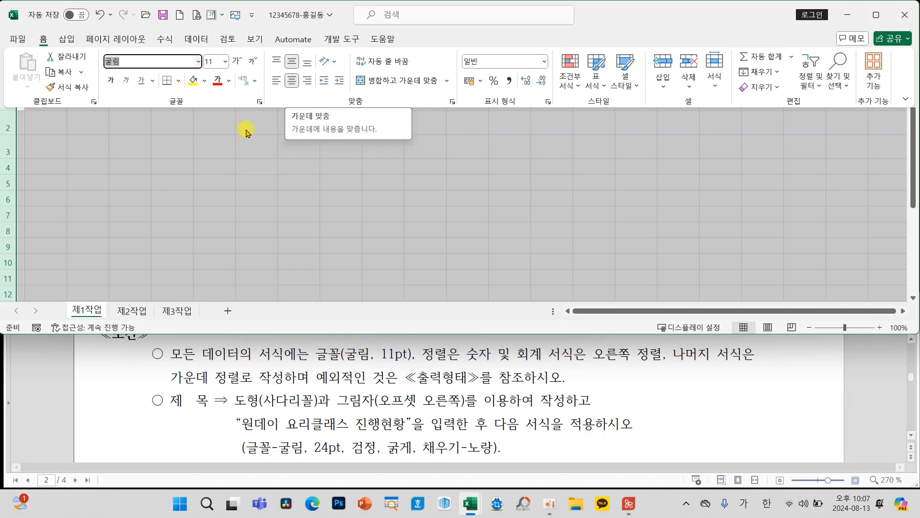
- Check the font, size and alignment settings on individual cells of the 제1작업 sheet
left_click(220, 182)
left_click(65, 240)
left_click(77, 125)
left_click(206, 126)
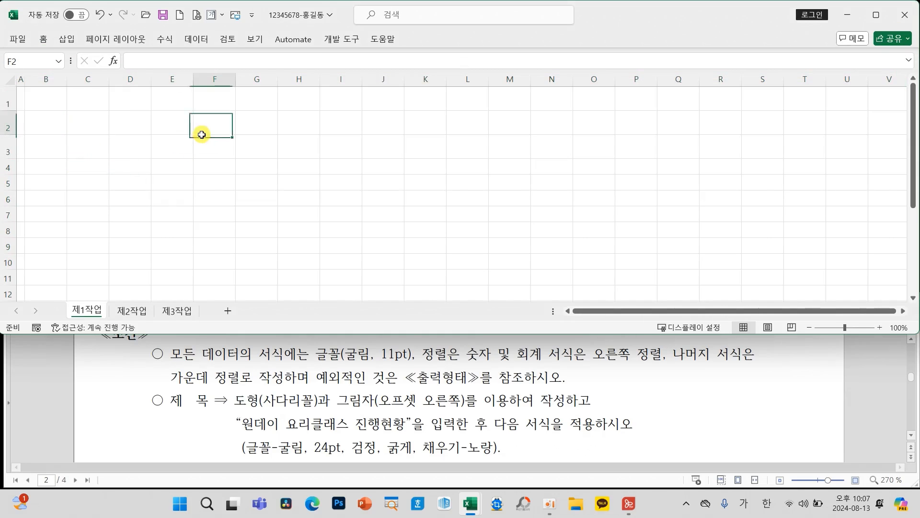
left_click(302, 199)
left_click(383, 146)
left_click(455, 197)
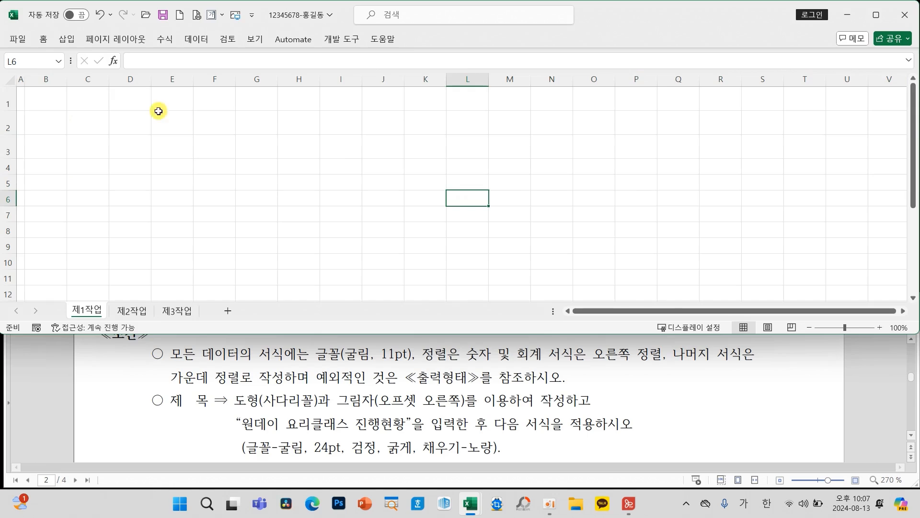
left_click(43, 38)
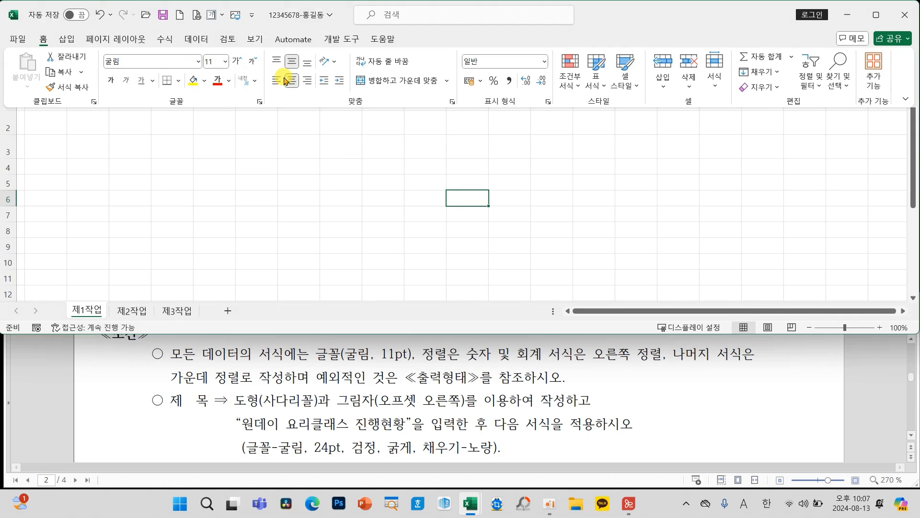
left_click(282, 179)
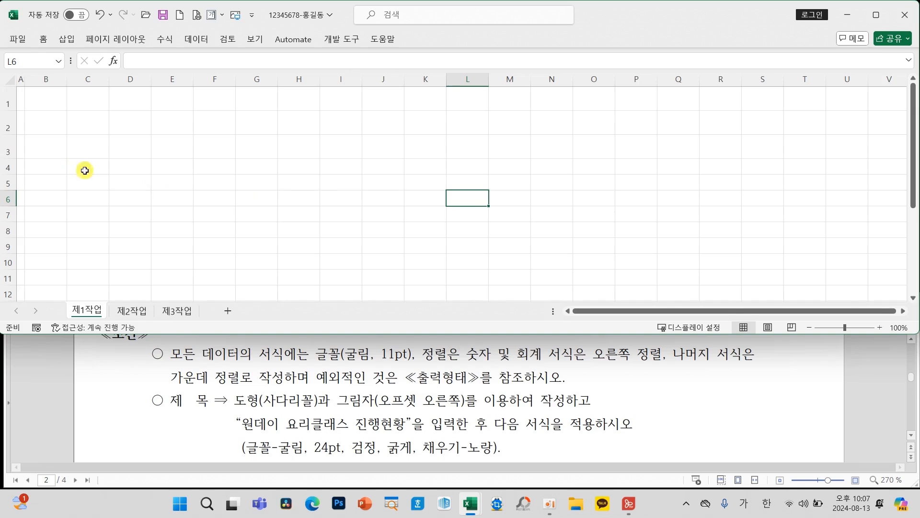
- Examine the exam paper's 출력형태 table to identify its first header cell and the rows and columns it spans
scroll(307, 425, "up", 3)
scroll(307, 423, "up", 2)
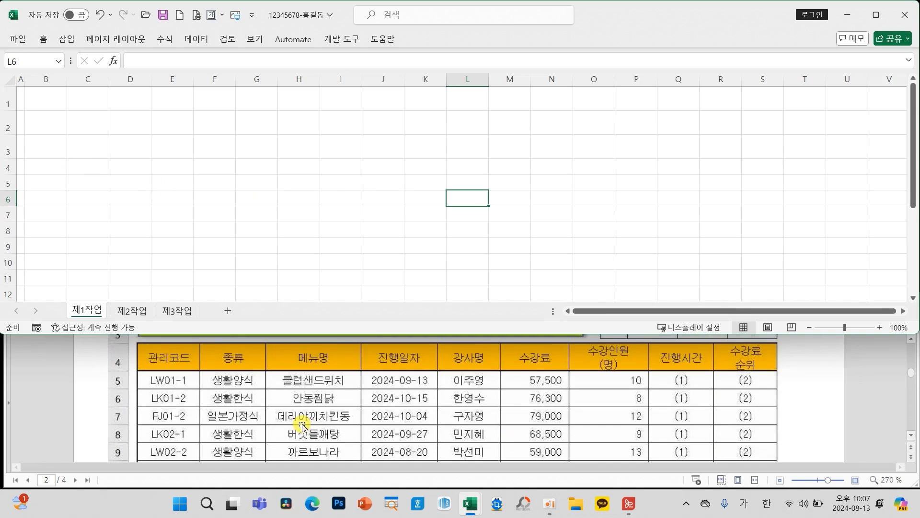
mouse_move(180, 348)
left_mouse_down()
mouse_move(140, 356)
mouse_move(177, 359)
mouse_move(178, 350)
left_mouse_up()
key("Escape")
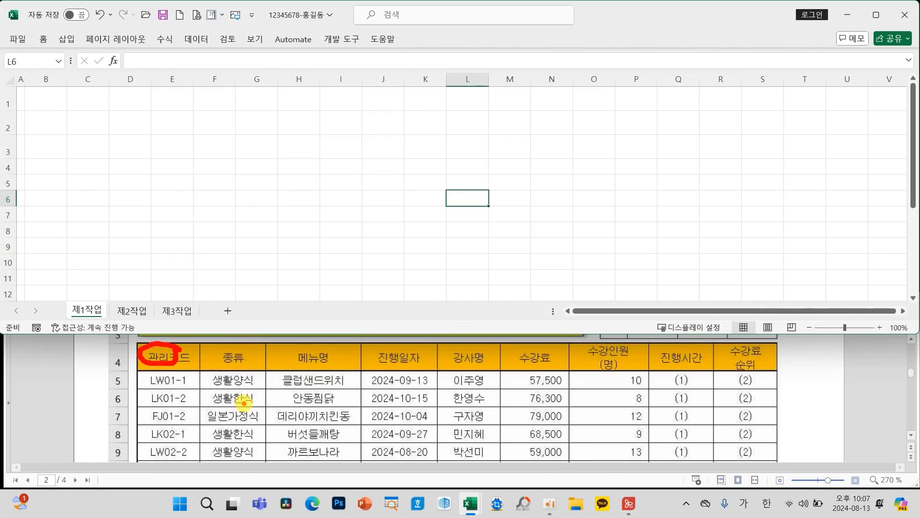
scroll(424, 414, "up", 3)
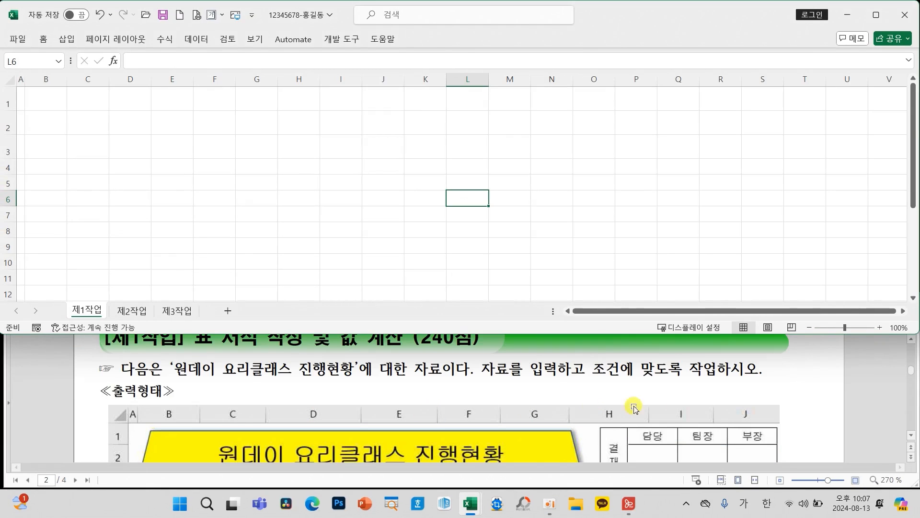
scroll(708, 372, "down", 5)
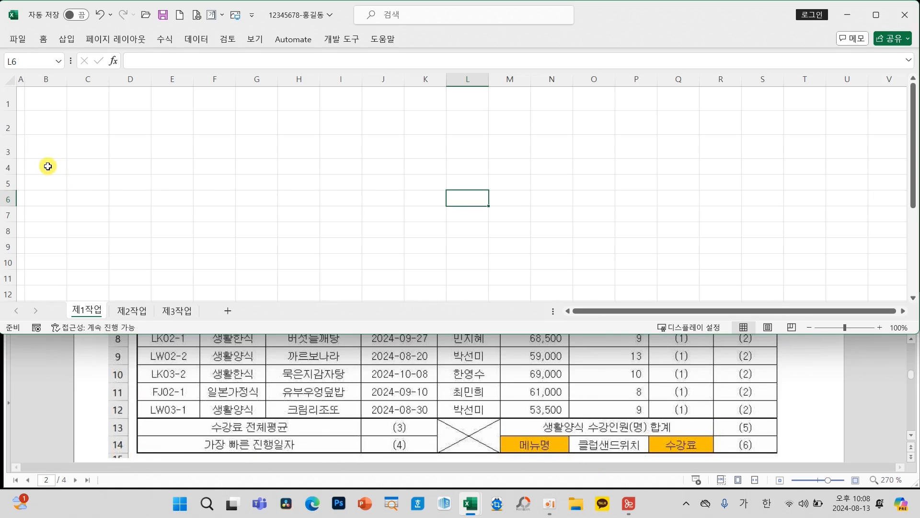
- Apply all borders and a thick outside border to the range B4:J14
left_click_drag(43, 166, 394, 277)
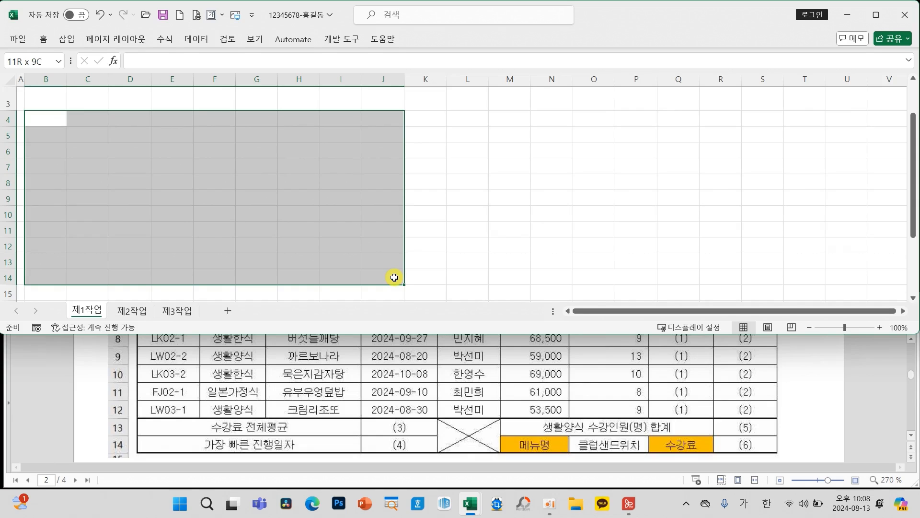
left_click(46, 40)
left_click(178, 80)
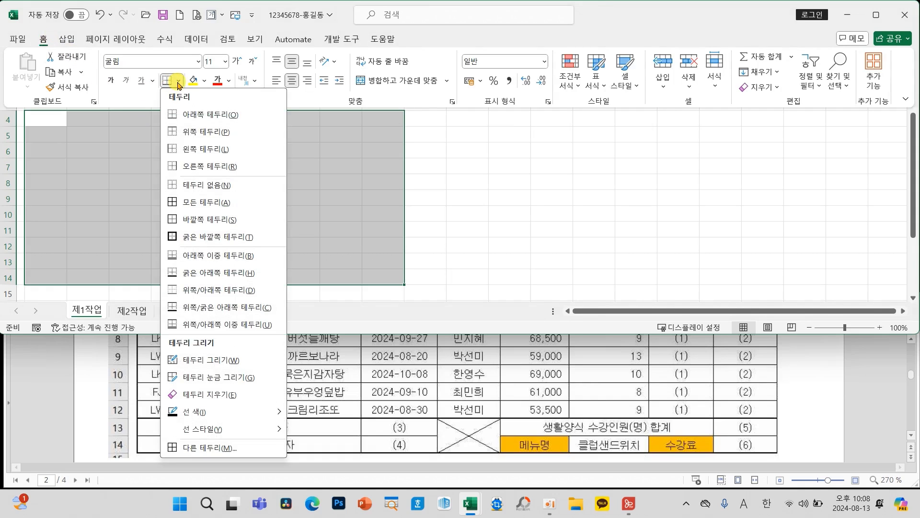
left_click(183, 202)
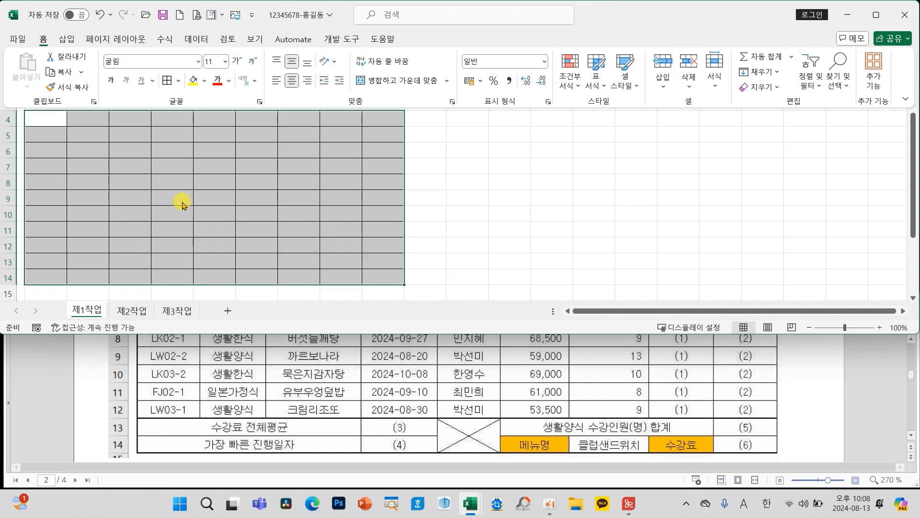
left_click(180, 81)
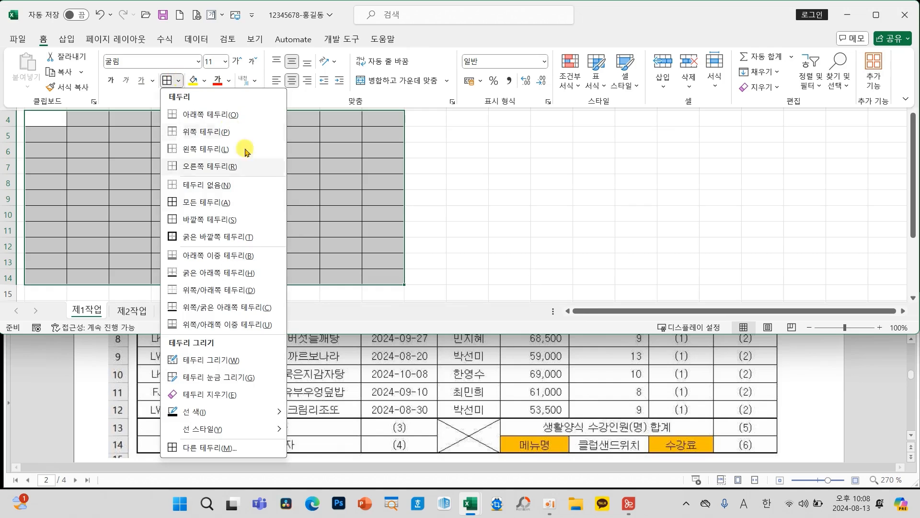
left_click(235, 239)
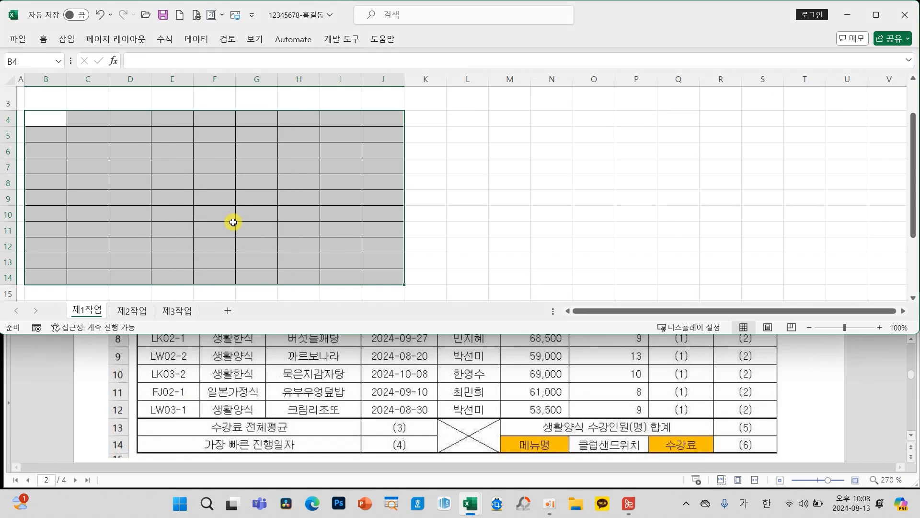
left_click(233, 222)
left_click(143, 184)
left_click(259, 185)
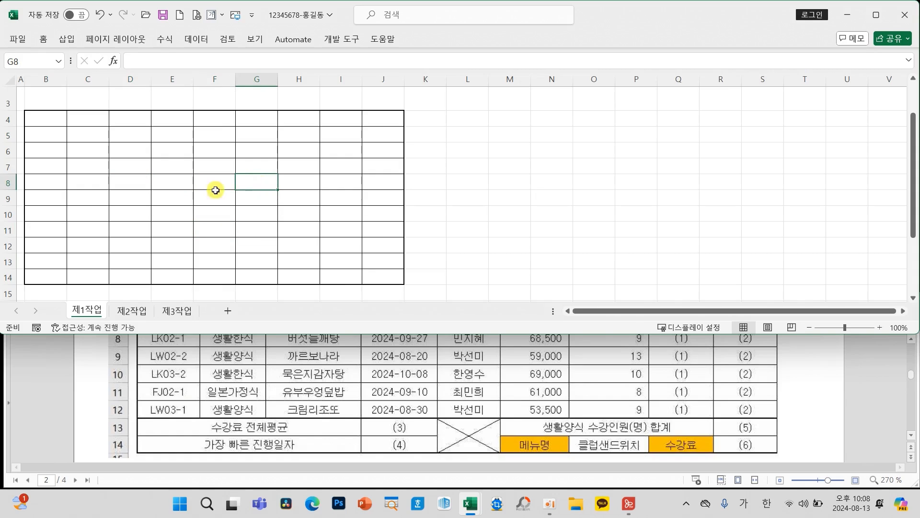
- Widen columns B through J to an equal width
left_click_drag(45, 79, 415, 86)
left_click(503, 168)
left_click(529, 184)
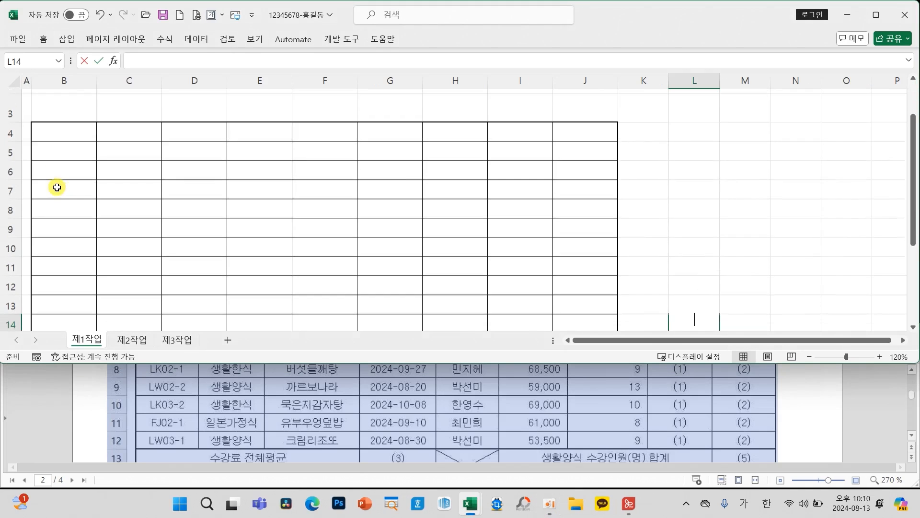
- Enter the exam paper's first three column headers, 관리코드, 종류 and 메뉴명, in cells B4:D4
left_click(72, 128)
scroll(273, 396, "up", 5)
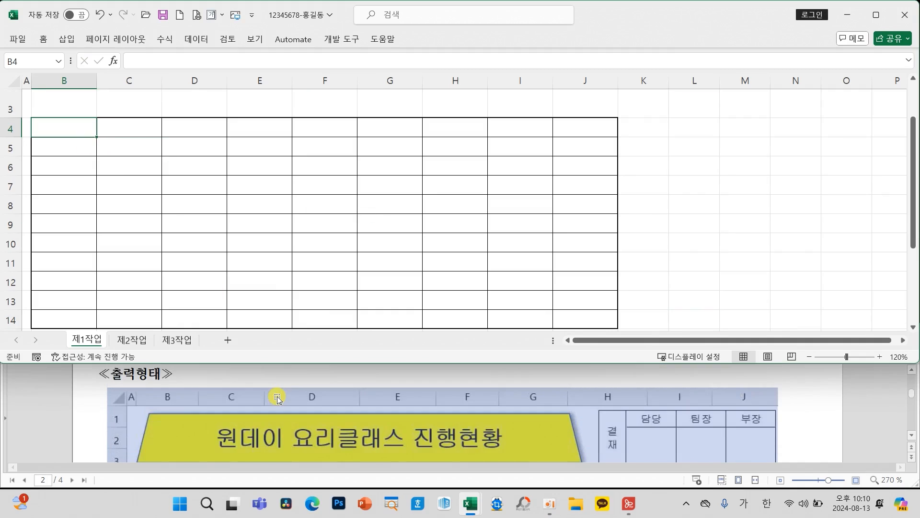
scroll(277, 398, "down", 2)
left_click(181, 393)
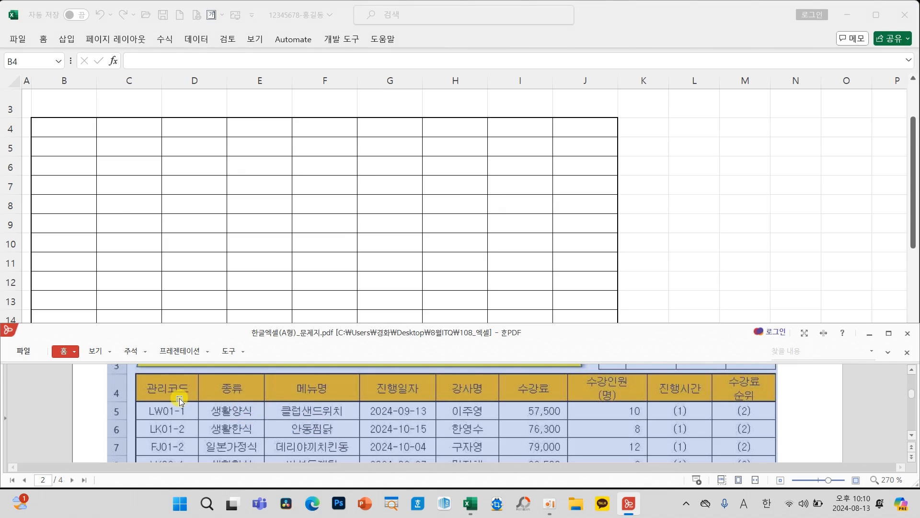
left_click(70, 120)
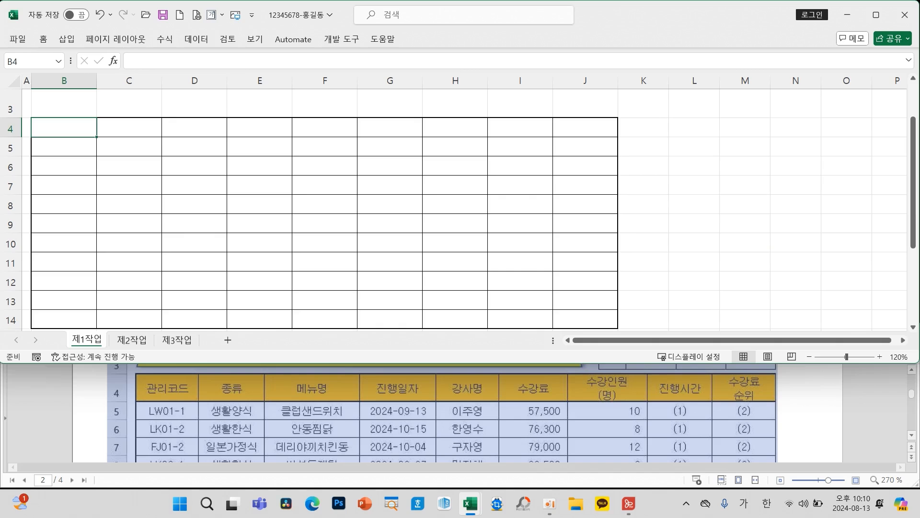
left_click(78, 128)
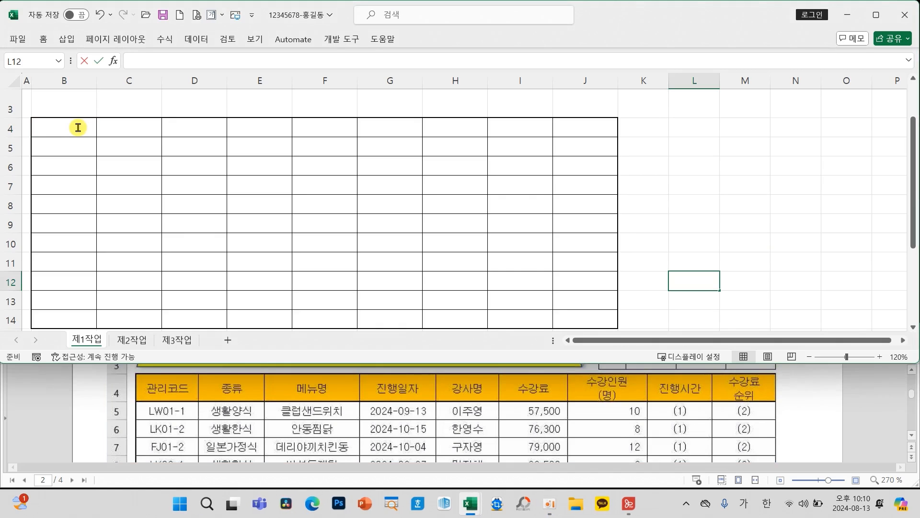
type("ㄱ")
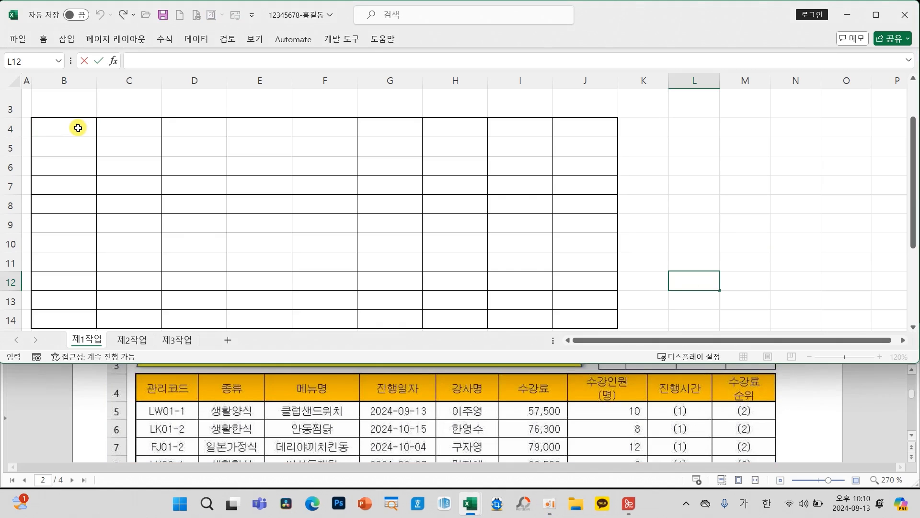
left_click(79, 127)
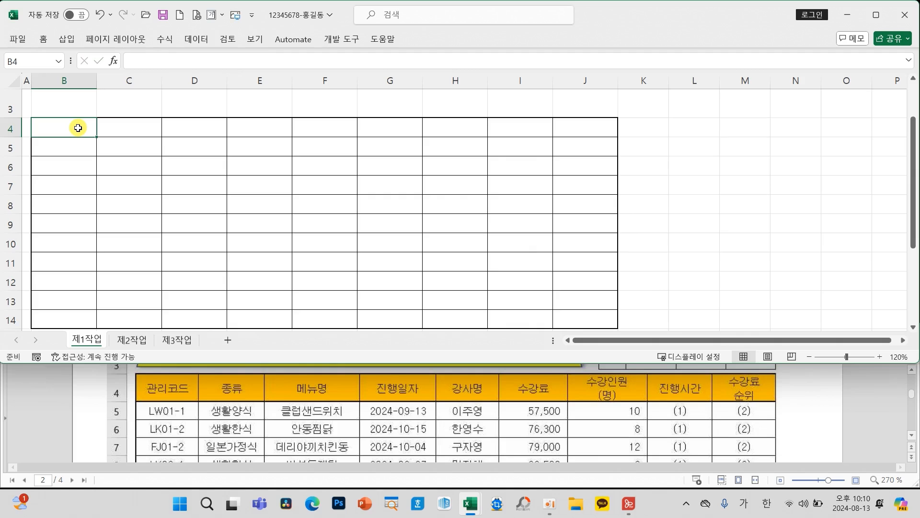
type("관리코드")
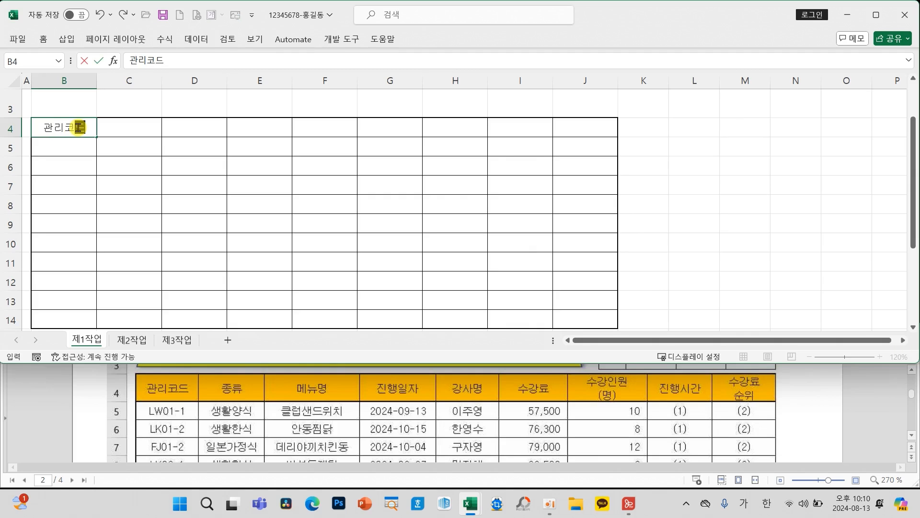
key("Tab")
type("ㅈ")
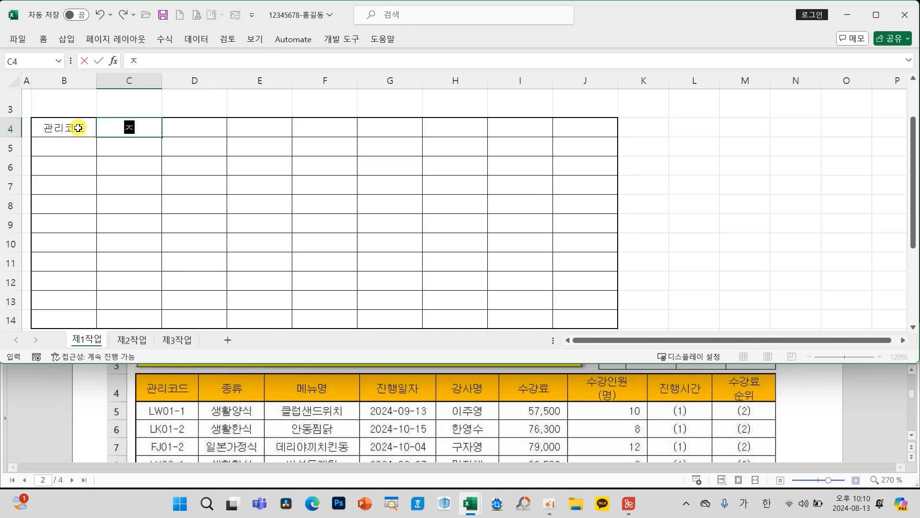
type("류")
key("Tab")
type("메뉴명")
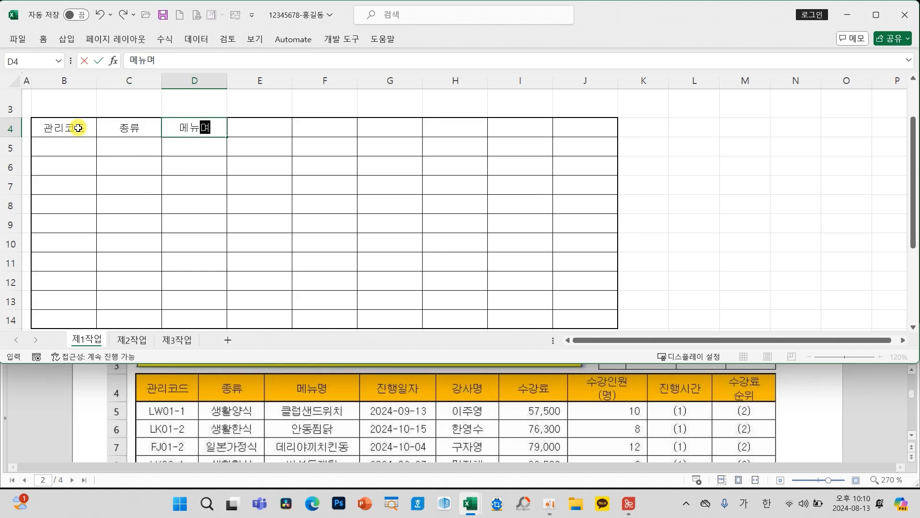
- Enter the headers 진행일자, 강사명 and 수강료 in cells E4:G4
key("Tab")
type("진행일자")
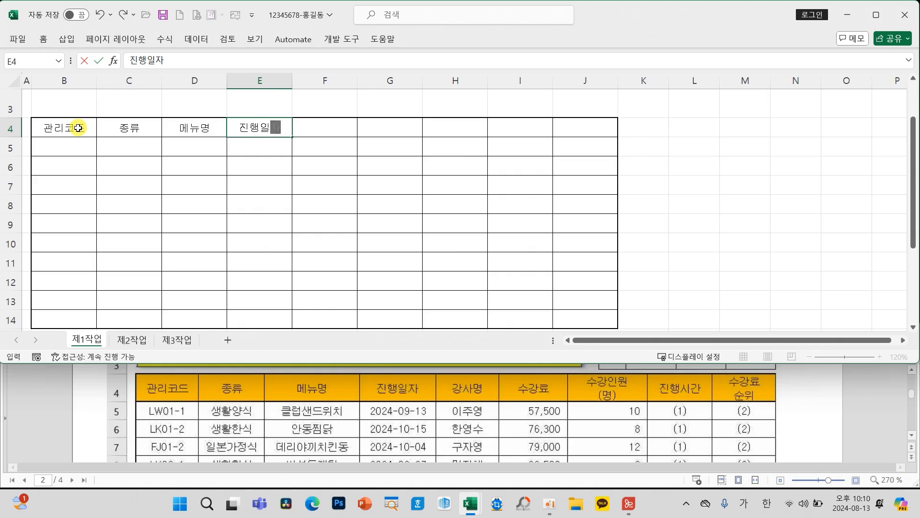
key("Tab")
type("가")
type("사")
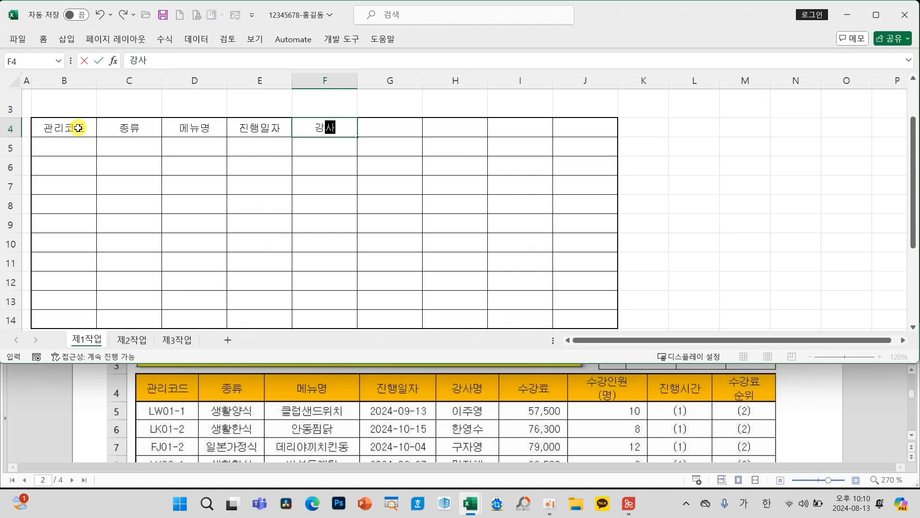
type("명")
key("Tab")
type("숙강료")
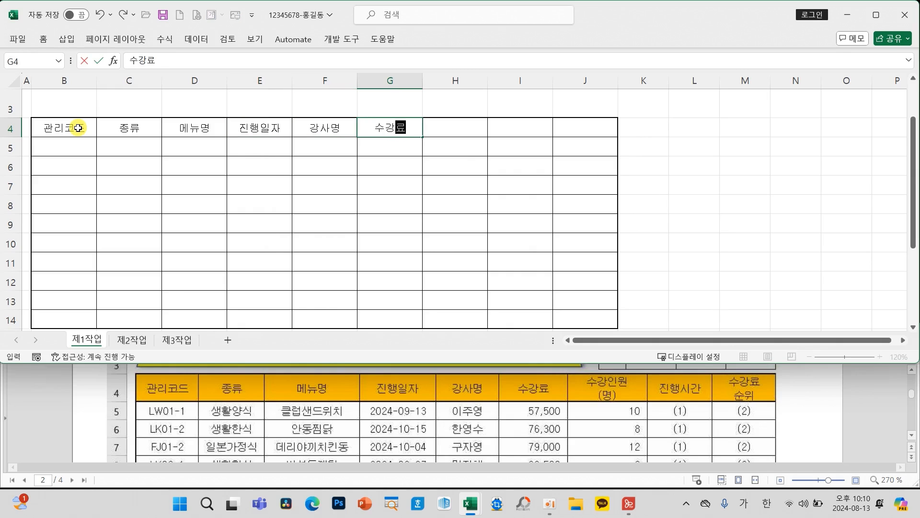
- Enter the two-line header 수강인원 (명) in cell H4, with a line break inside the cell before (명)
key("Tab")
type("수강인ㅇ")
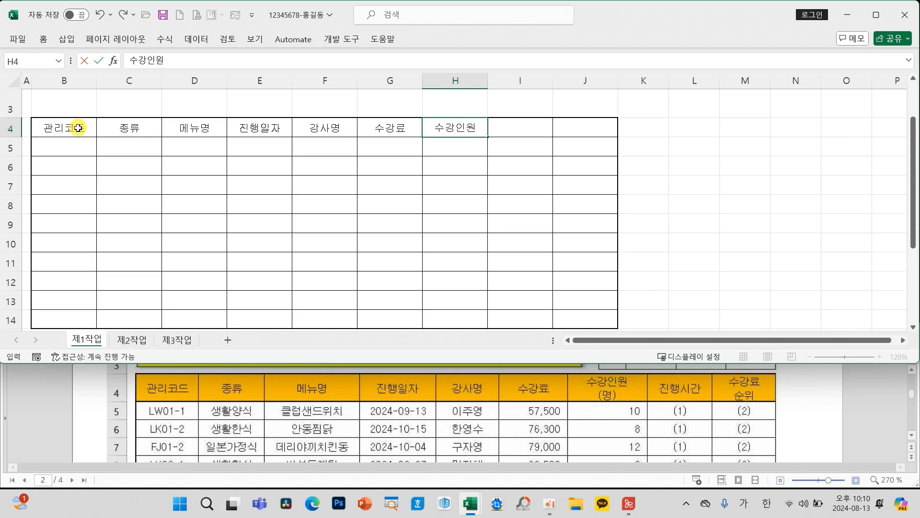
mouse_move(453, 207)
left_mouse_down()
mouse_move(451, 167)
mouse_move(466, 191)
mouse_move(467, 182)
mouse_move(475, 193)
mouse_move(513, 178)
mouse_move(499, 193)
mouse_move(567, 185)
mouse_move(551, 195)
mouse_move(580, 191)
mouse_move(583, 198)
left_mouse_up()
mouse_move(591, 175)
left_mouse_down()
mouse_move(595, 210)
mouse_move(620, 179)
left_mouse_up()
mouse_move(599, 196)
left_mouse_down()
mouse_move(619, 195)
mouse_move(622, 217)
mouse_move(635, 211)
mouse_move(639, 226)
left_mouse_up()
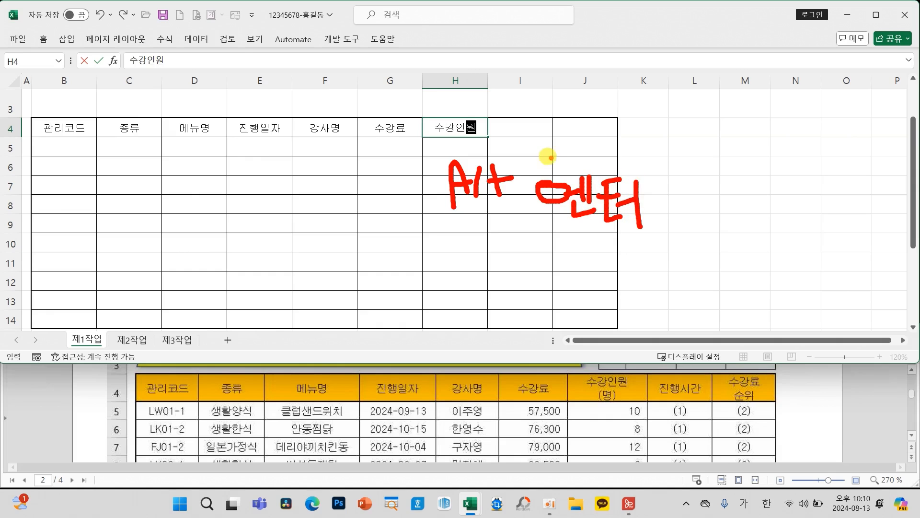
left_click(485, 128)
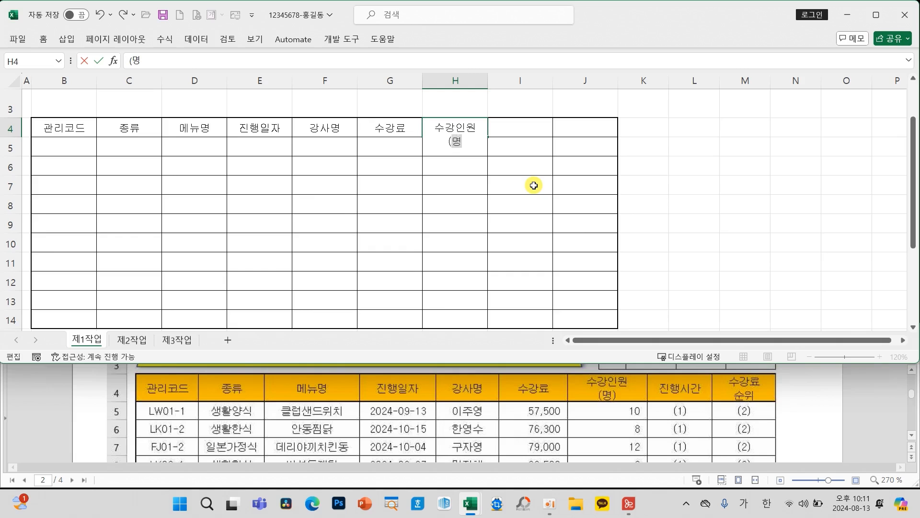
- Enter 진행시간 in I4 and the two-line header 수강료 순위 in J4, broken before 순위
key("Tab")
type("지")
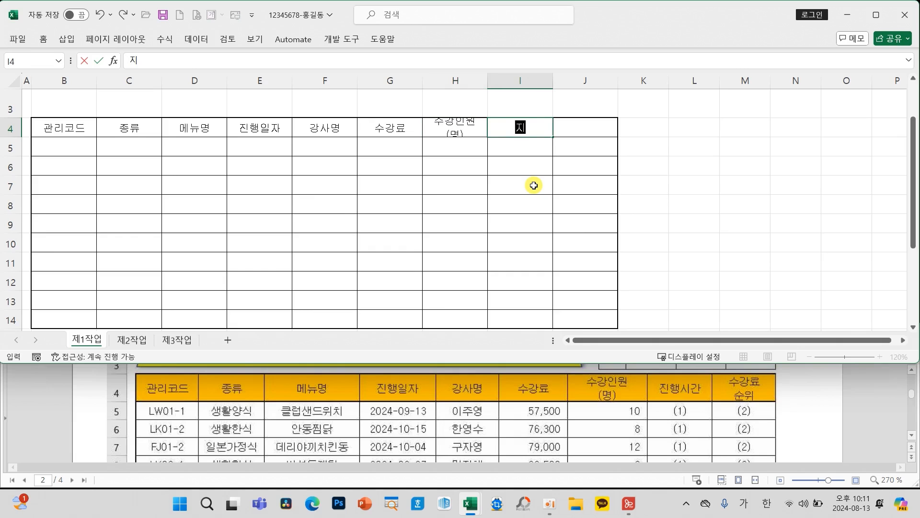
type("행시간")
key("Tab")
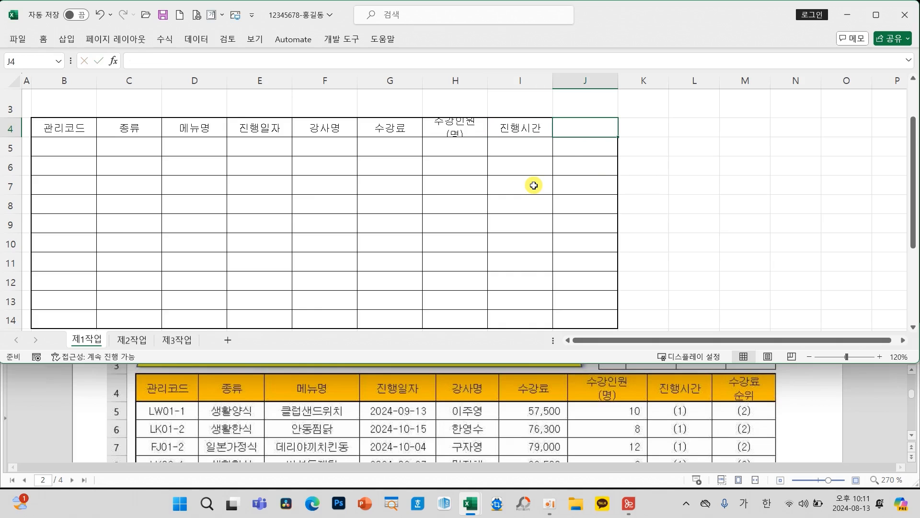
type("수강ㄹ")
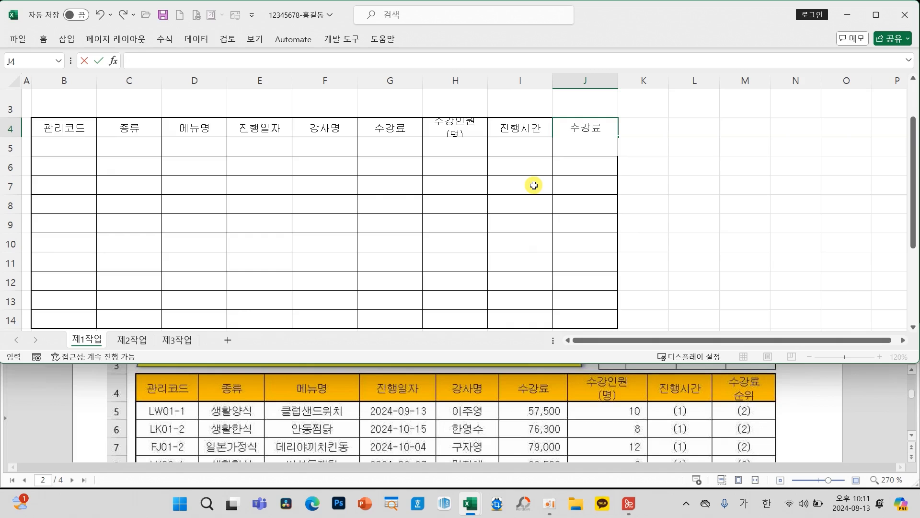
type("순위")
key("Return")
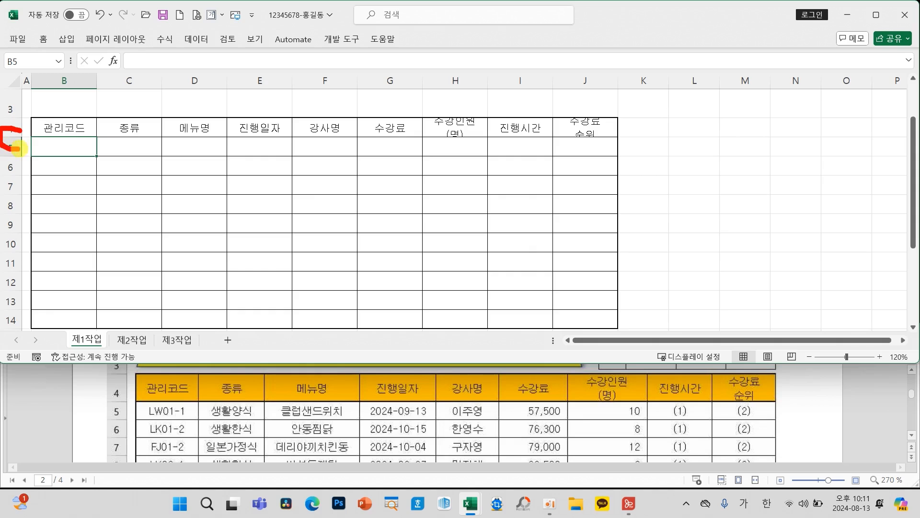
- Increase the height of row 4 to fit the two-line headers, and widen columns D and E
mouse_move(19, 149)
left_mouse_down()
mouse_move(25, 128)
mouse_move(14, 145)
left_mouse_up()
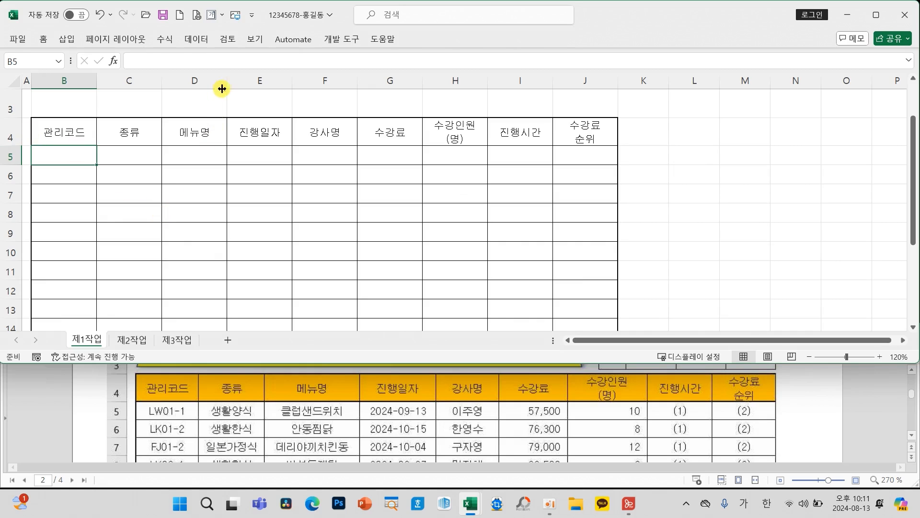
left_click_drag(227, 88, 263, 88)
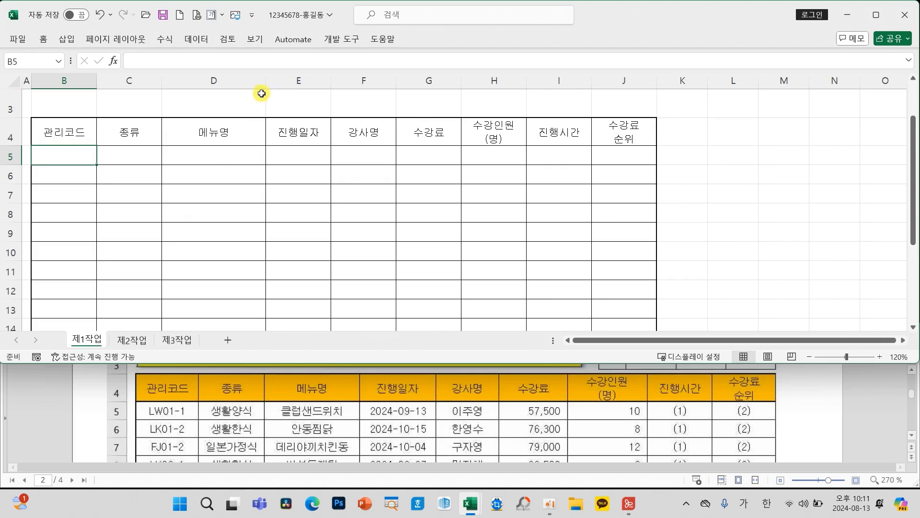
left_click_drag(333, 84, 352, 87)
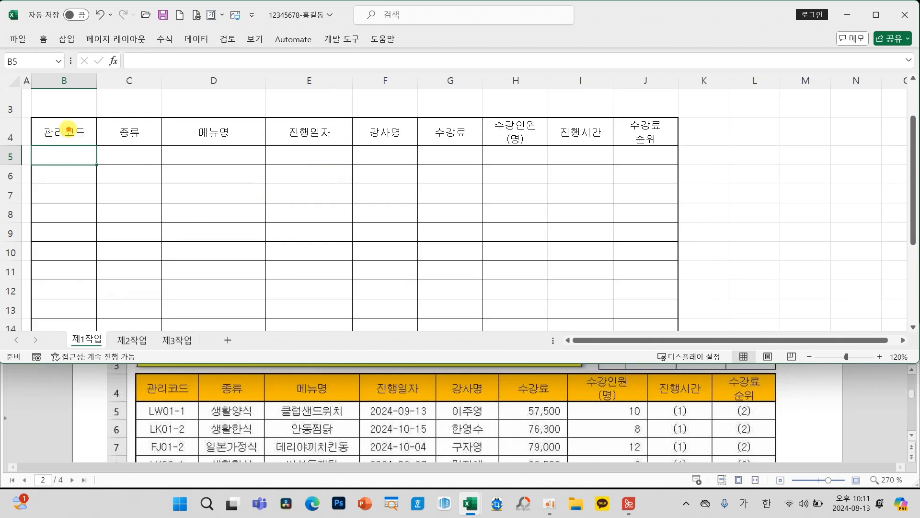
mouse_move(68, 128)
left_mouse_down()
mouse_move(64, 289)
mouse_move(78, 266)
left_mouse_up()
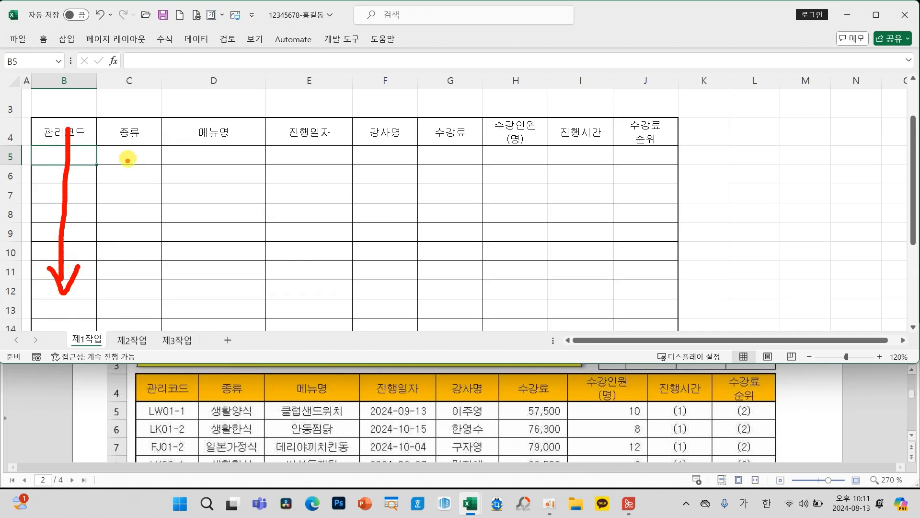
mouse_move(126, 127)
left_mouse_down()
mouse_move(125, 263)
mouse_move(151, 253)
left_mouse_up()
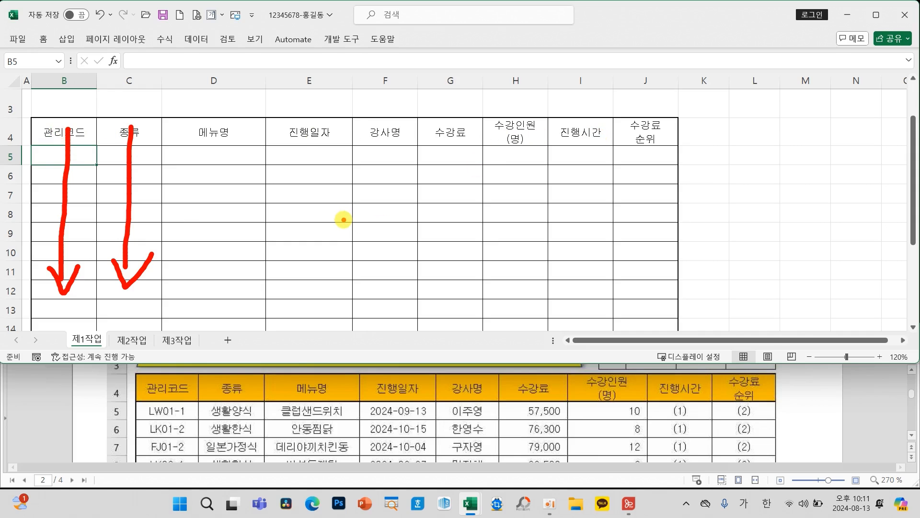
- Merge and center cells B13:D13, and separately merge and center cells B14:D14, following the exam paper's bottom rows
scroll(330, 389, "down", 3)
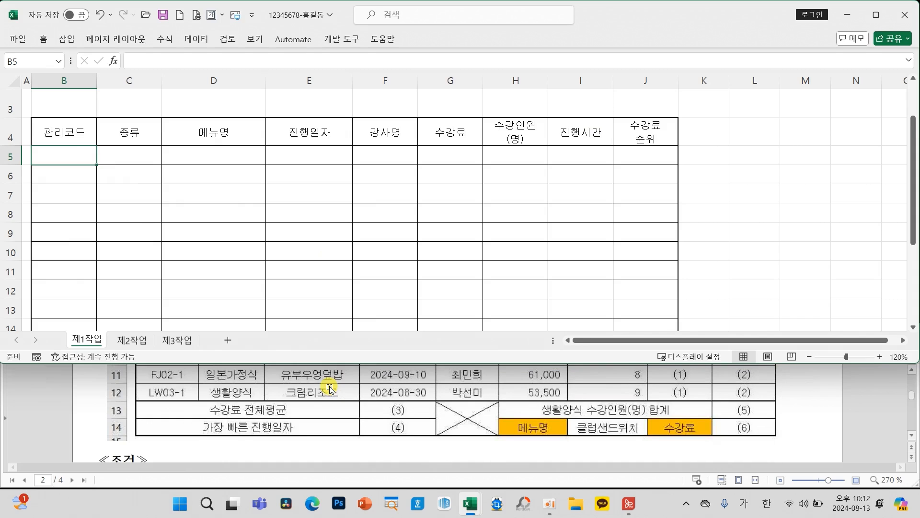
scroll(144, 275, "down", 1)
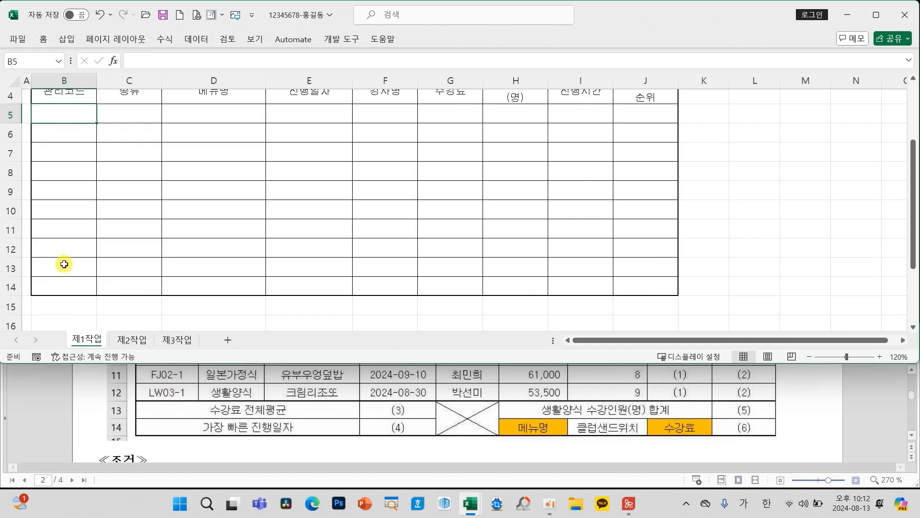
left_click_drag(63, 264, 200, 265)
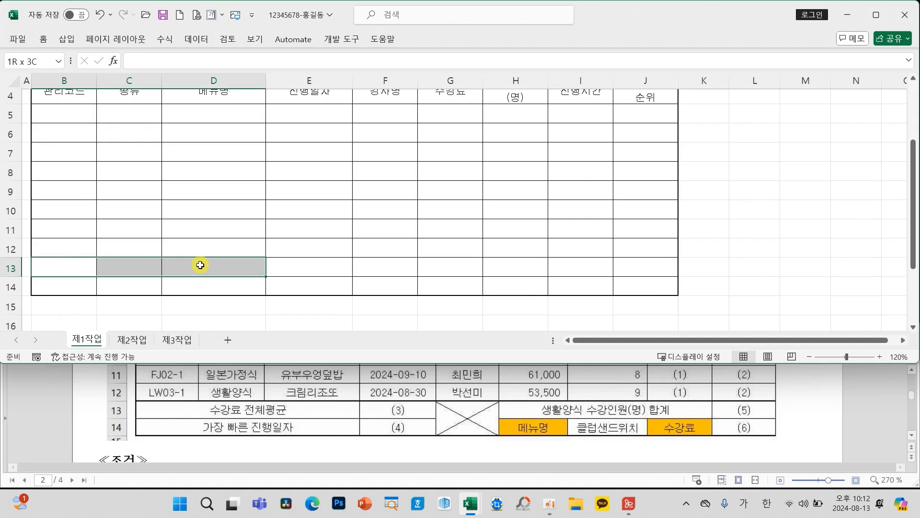
left_click(45, 40)
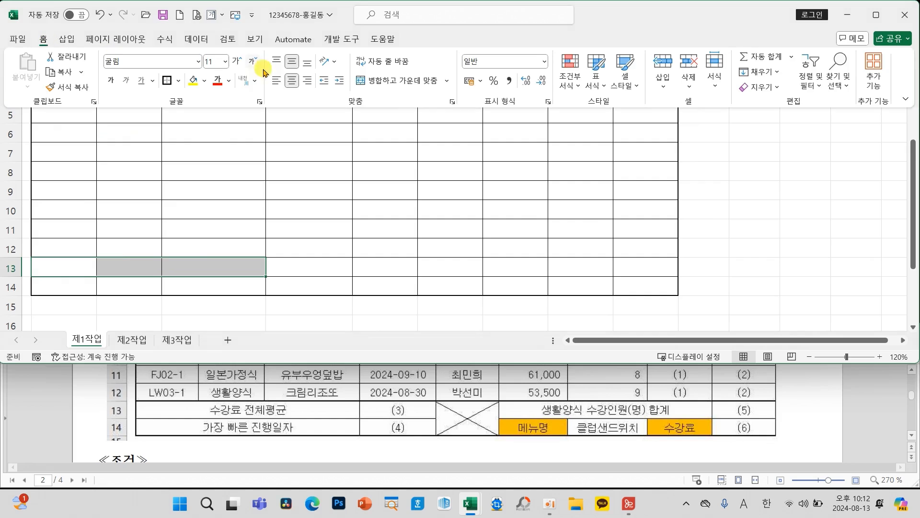
left_click(376, 81)
left_click(73, 286)
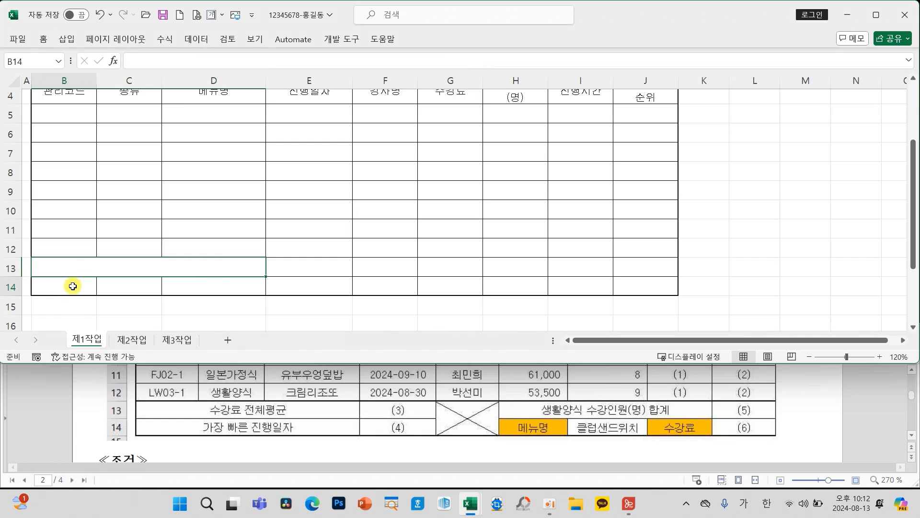
left_click_drag(74, 285, 203, 287)
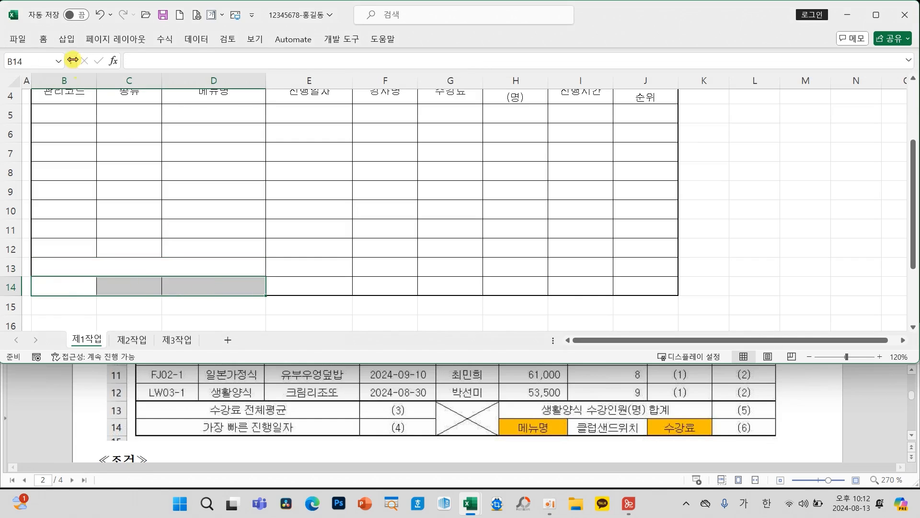
left_click(45, 41)
left_click(383, 84)
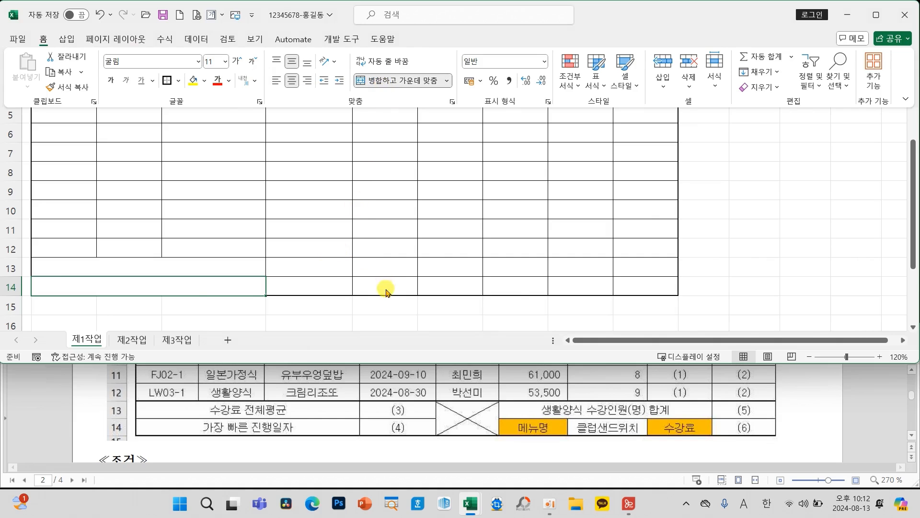
- Merge and center cells F13:F14 for the crossed-out cell of the exam paper's table
key("Hangul")
left_click(384, 265)
key("ctrl+2")
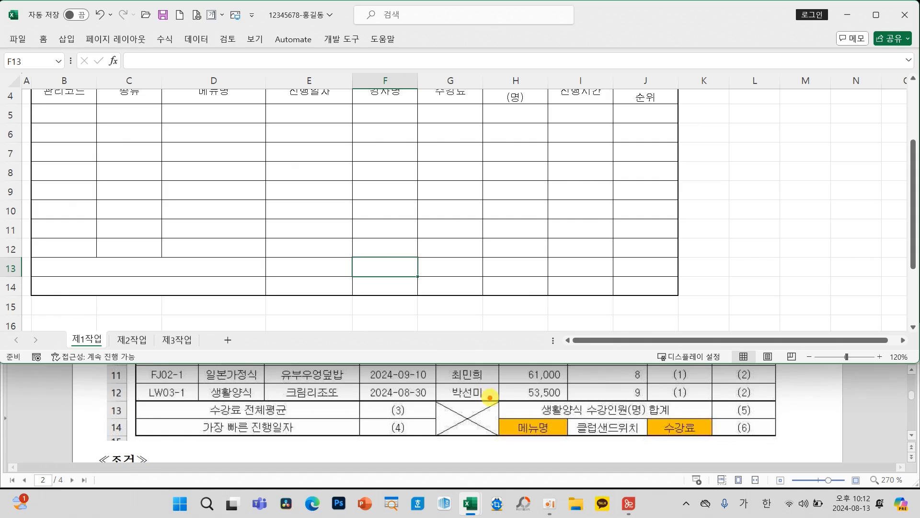
mouse_move(491, 397)
left_mouse_down()
mouse_move(436, 397)
mouse_move(502, 430)
mouse_move(500, 400)
left_mouse_up()
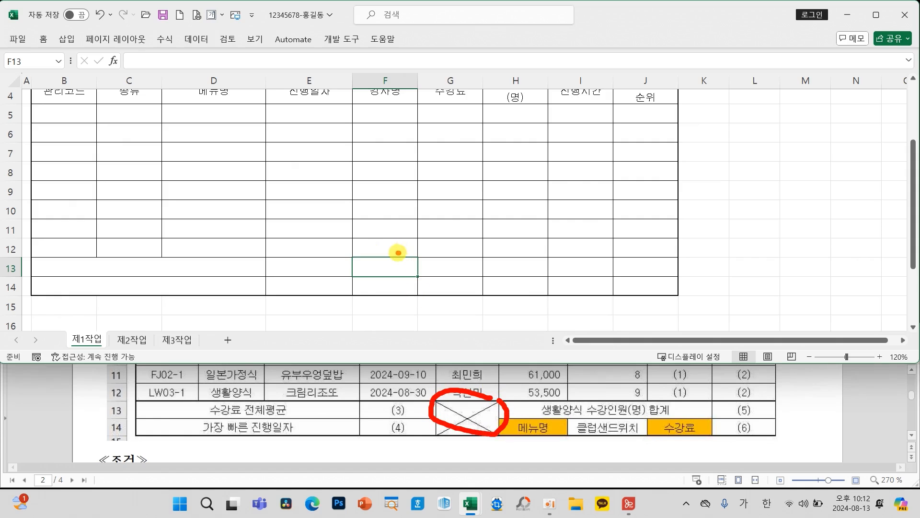
mouse_move(396, 251)
left_mouse_down()
mouse_move(400, 298)
mouse_move(401, 251)
mouse_move(389, 286)
left_mouse_up()
key("Escape")
left_click(44, 40)
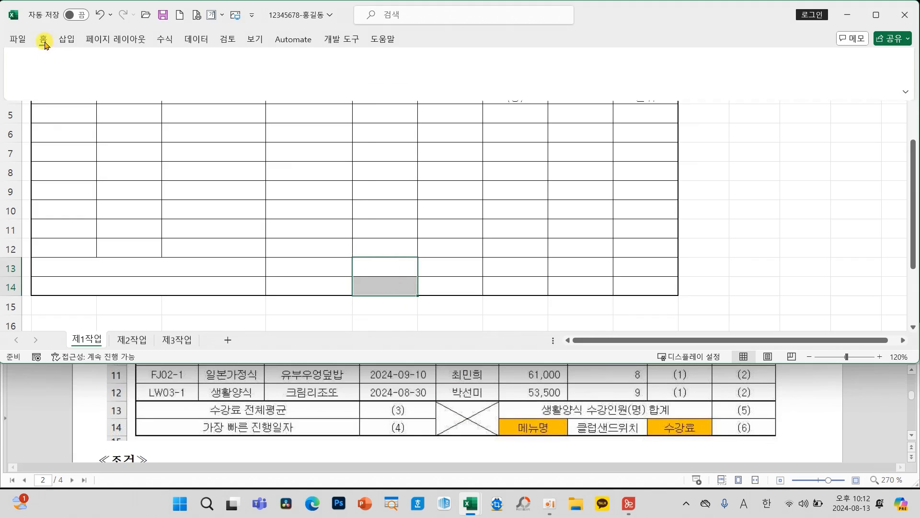
left_click(386, 83)
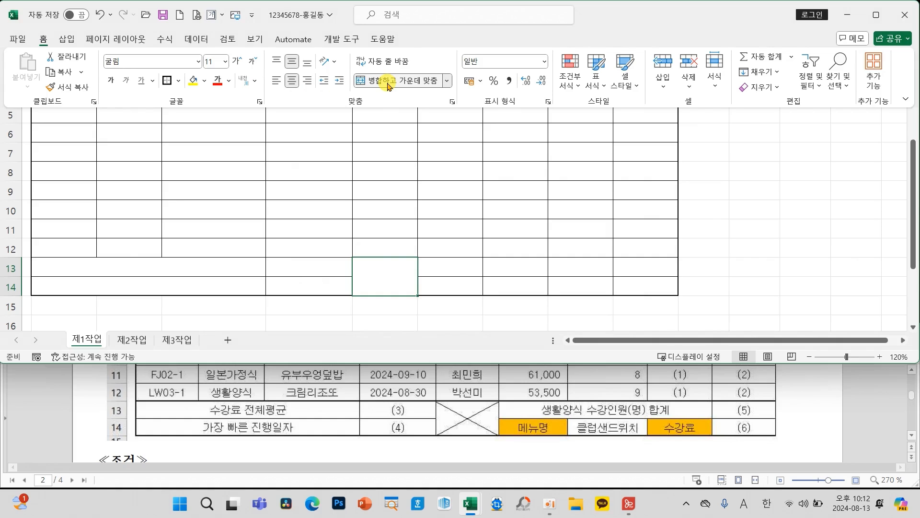
- Unmerge cells F13:F14 and merge and center them again
left_click(388, 82)
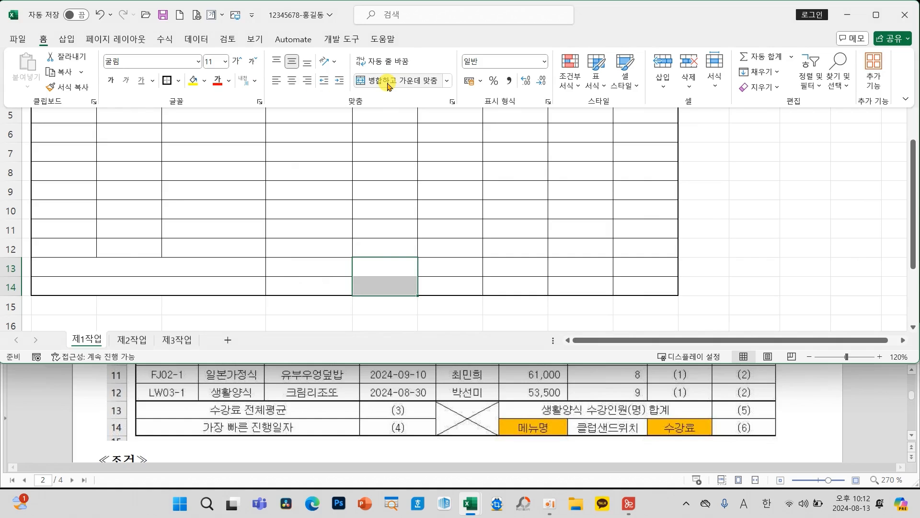
left_click(387, 82)
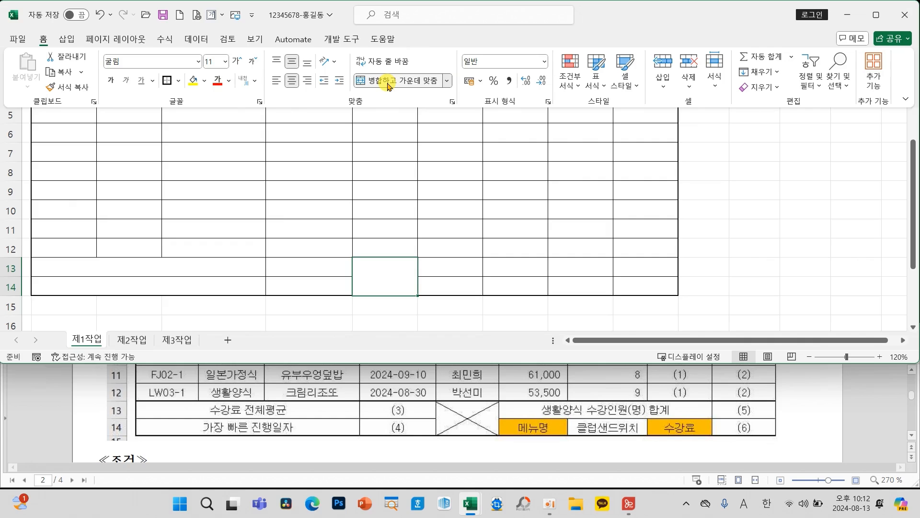
- Merge and center cells G13:I13 for the 생활양식 수강인원(명) 합계 label of the exam paper's table
left_click(466, 265)
left_click_drag(462, 266, 555, 272)
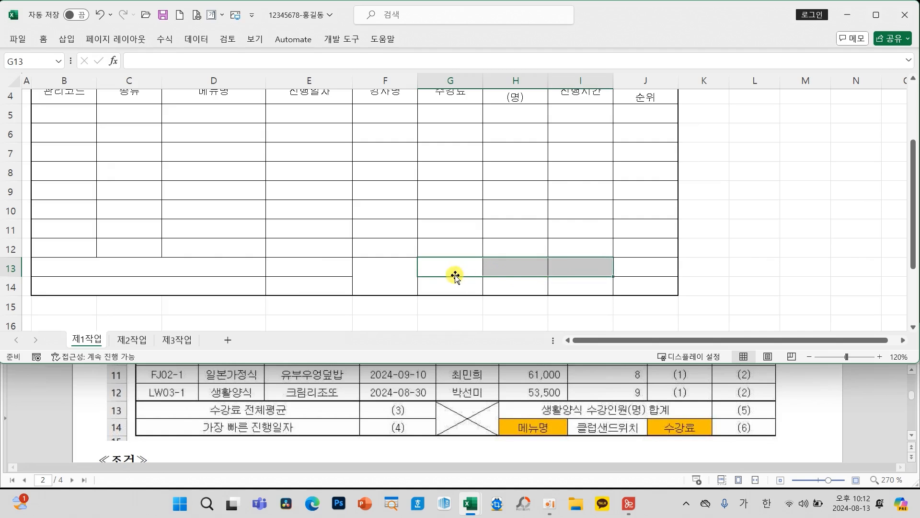
left_click(46, 40)
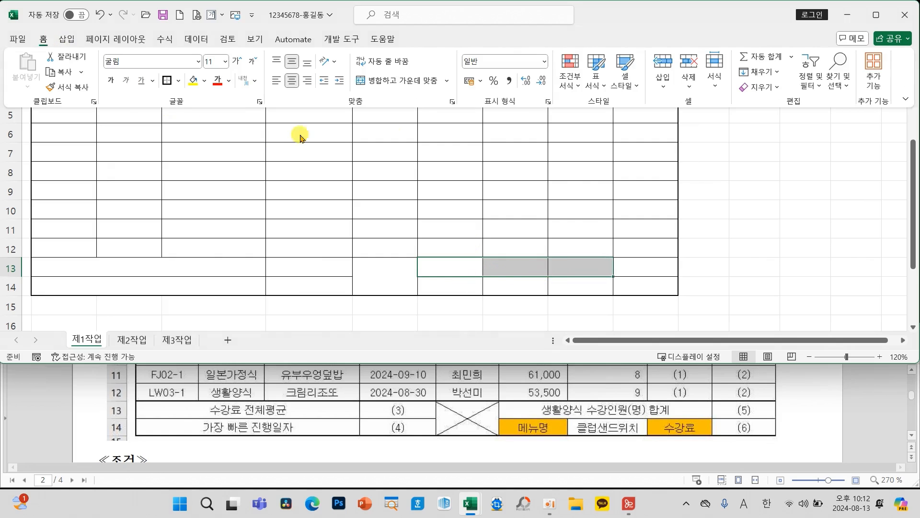
left_click(393, 86)
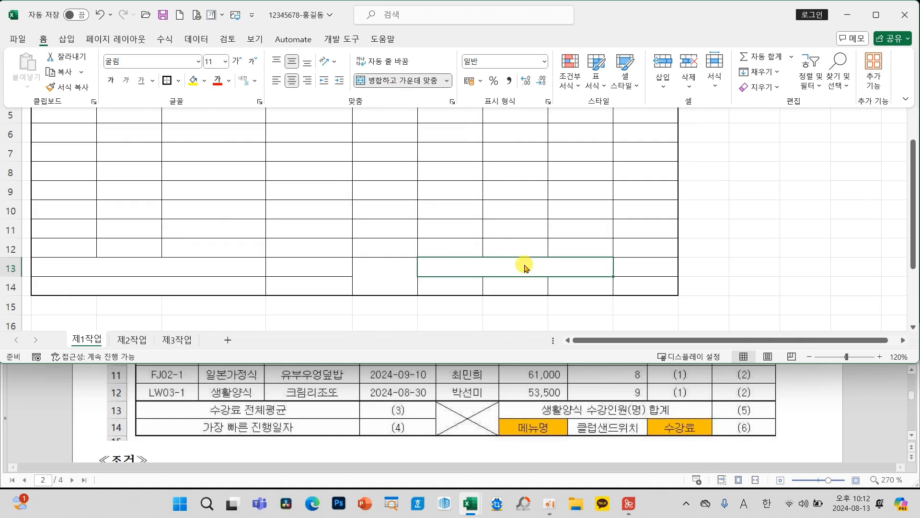
left_click(425, 196)
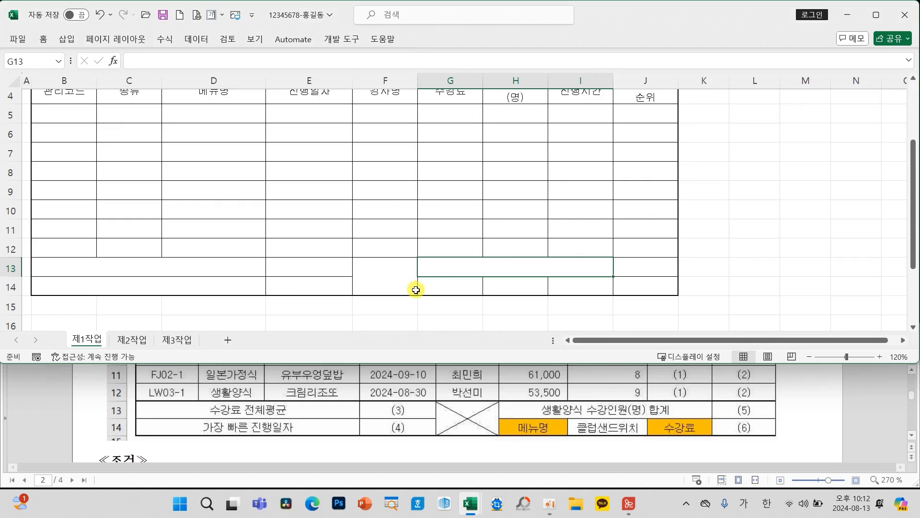
- Add both diagonal borders to the merged cell F13:F14 so that it is crossed out with an X
mouse_move(417, 262)
left_mouse_down()
mouse_move(346, 294)
mouse_move(416, 269)
left_mouse_up()
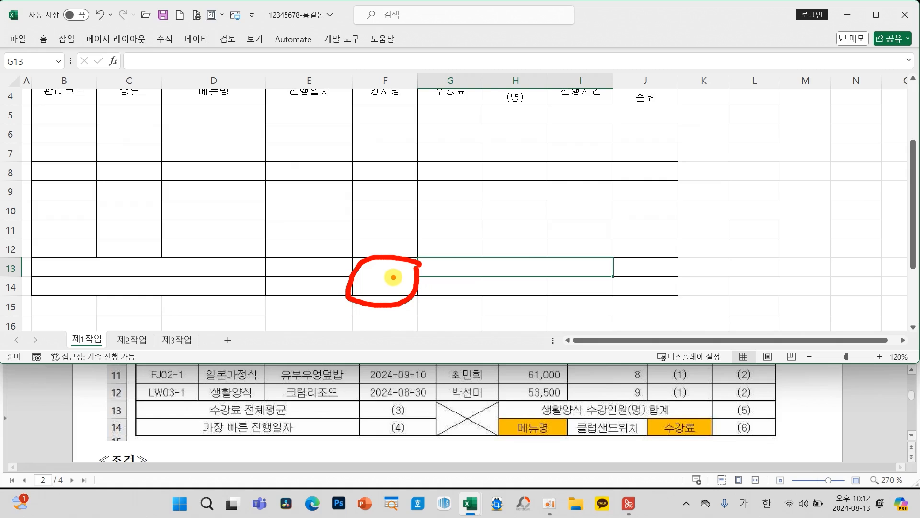
key("Escape")
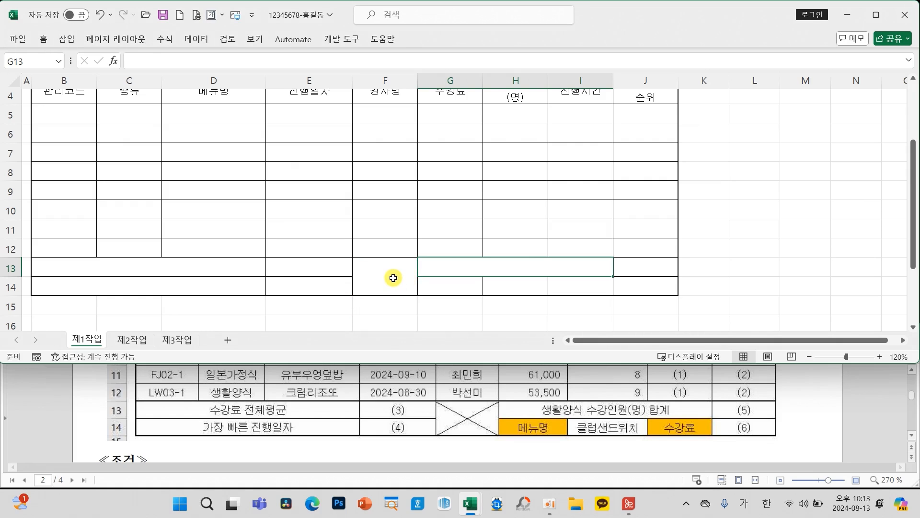
right_click(391, 275)
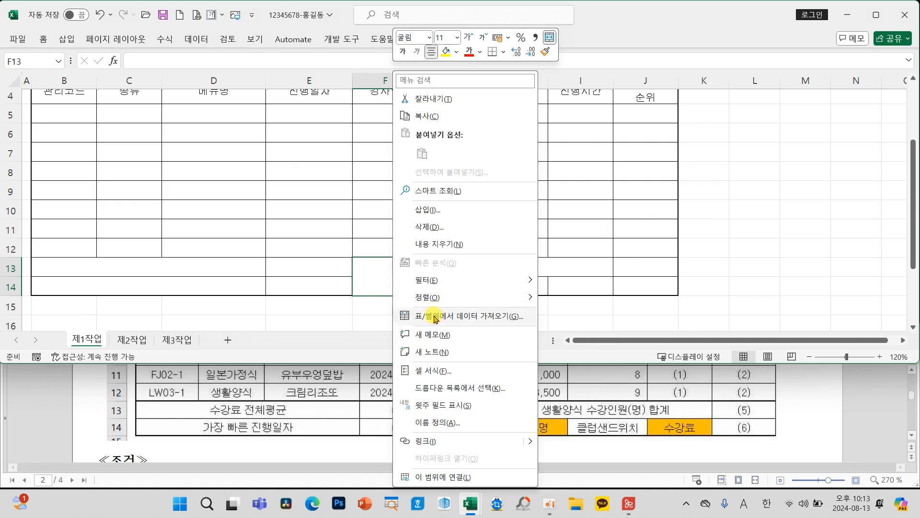
left_click(432, 373)
left_click(398, 167)
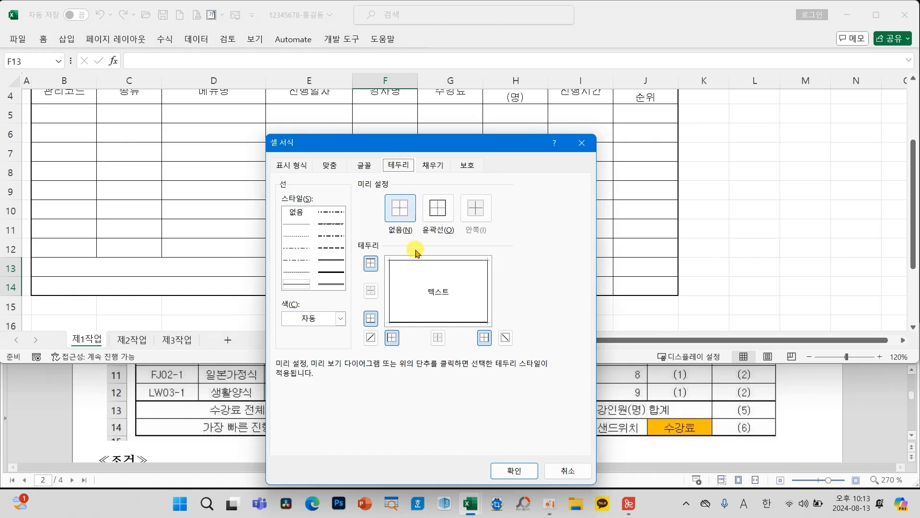
mouse_move(385, 329)
left_mouse_down()
mouse_move(364, 352)
mouse_move(383, 330)
left_mouse_up()
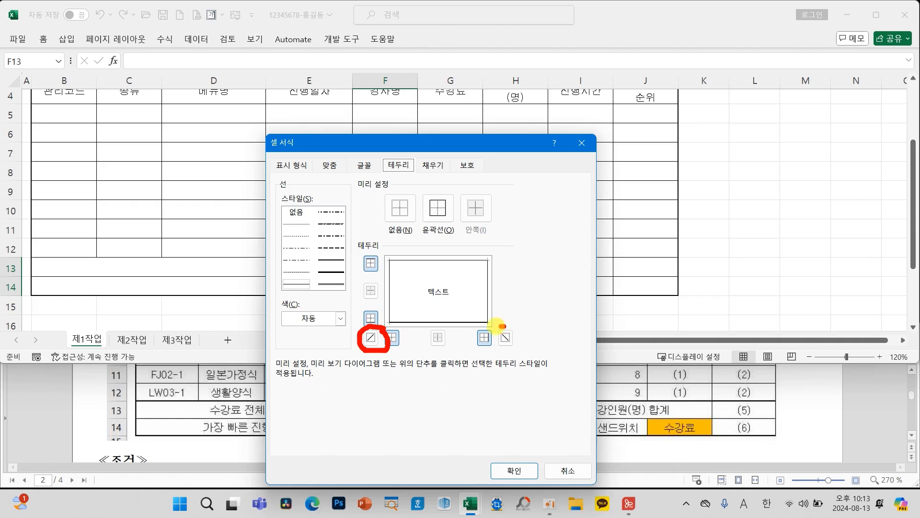
left_click_drag(499, 328, 495, 328)
left_click(370, 338)
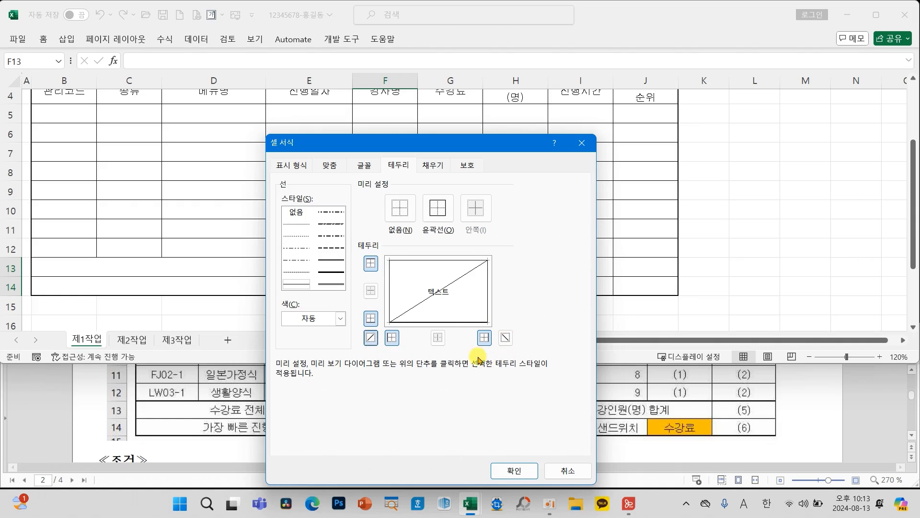
left_click(505, 338)
left_click(522, 468)
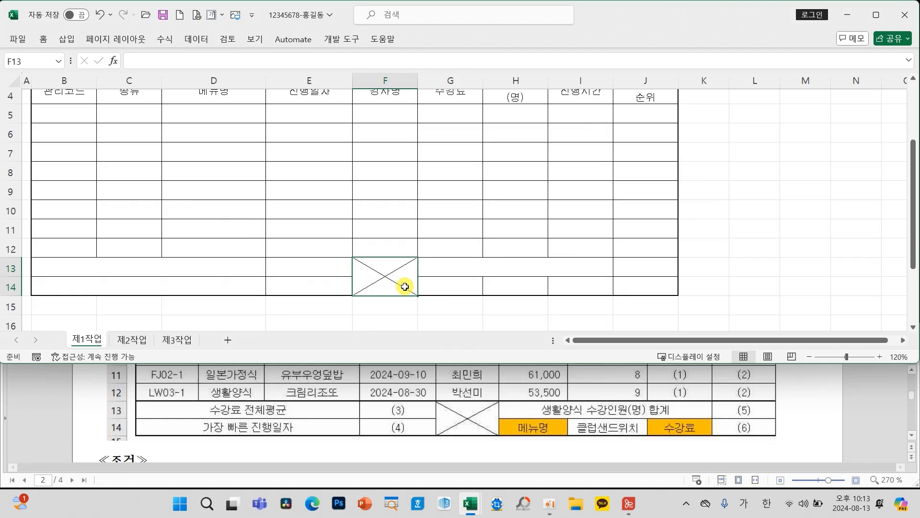
- Right-align the 수강료 and 수강인원(명) values in G5:H12 and apply the comma style to them
scroll(147, 230, "up", 2)
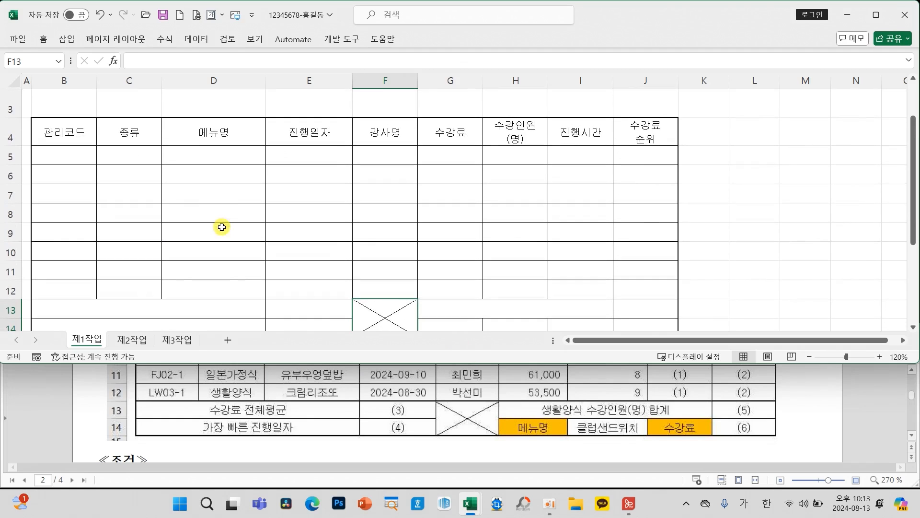
left_click(216, 212)
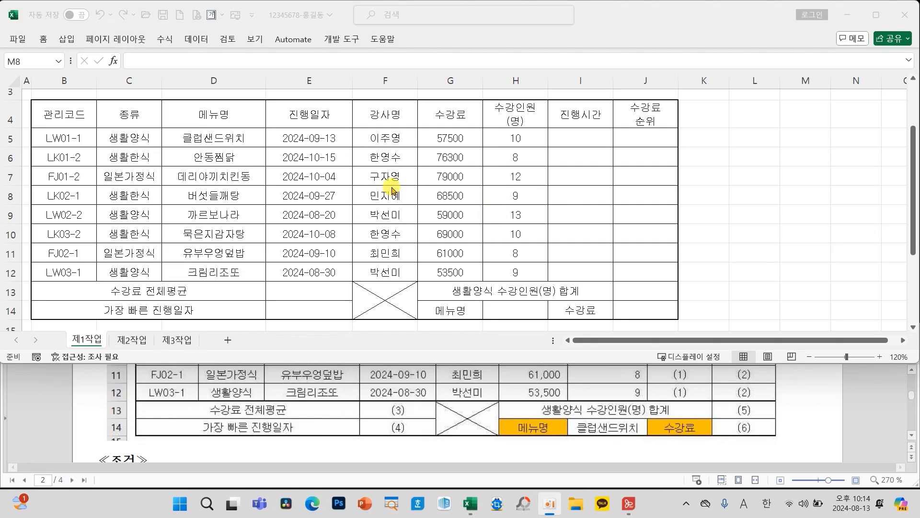
scroll(611, 425, "up", 5)
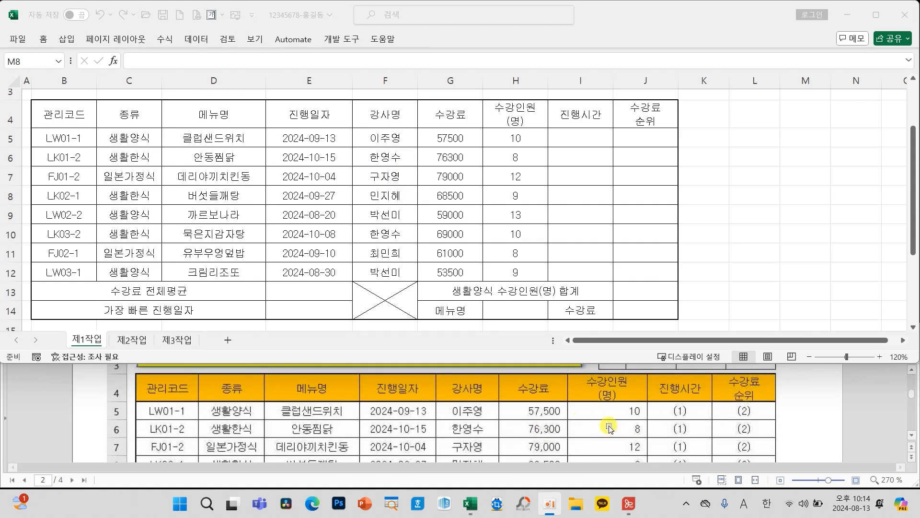
left_click_drag(456, 137, 513, 272)
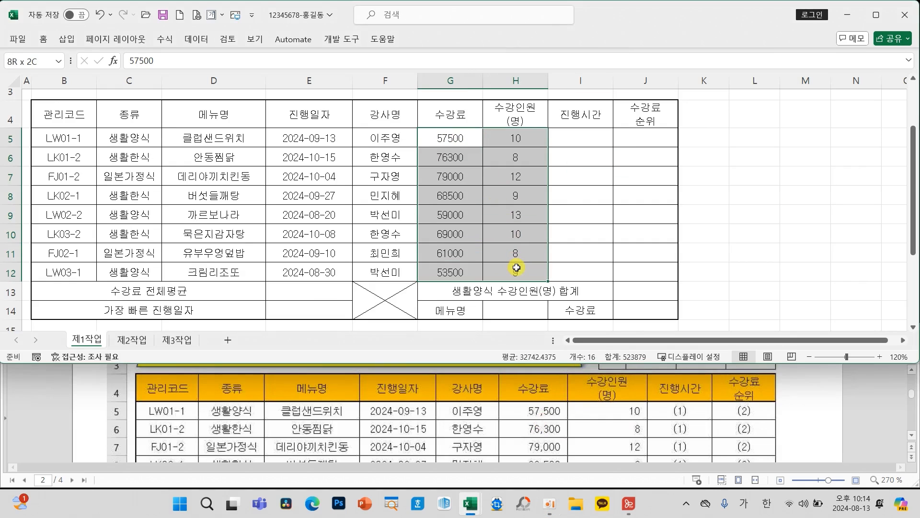
left_click(43, 40)
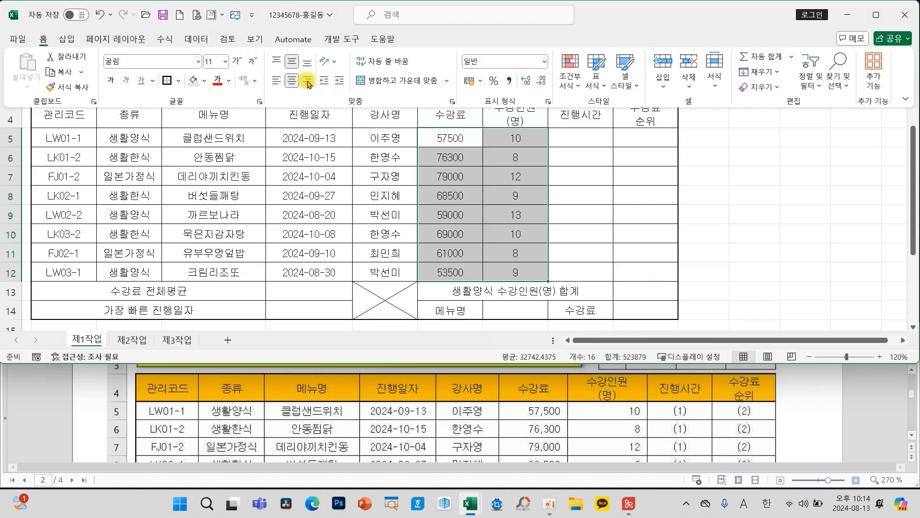
left_click(307, 81)
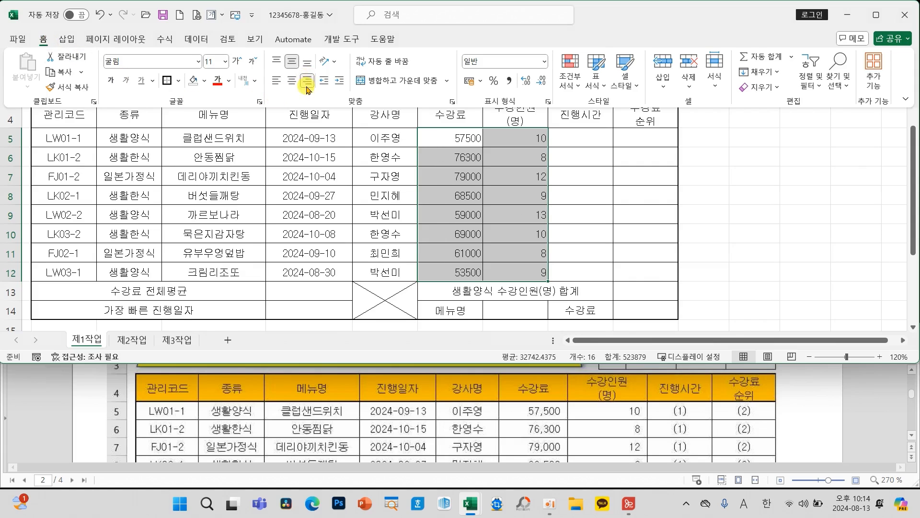
left_click(511, 81)
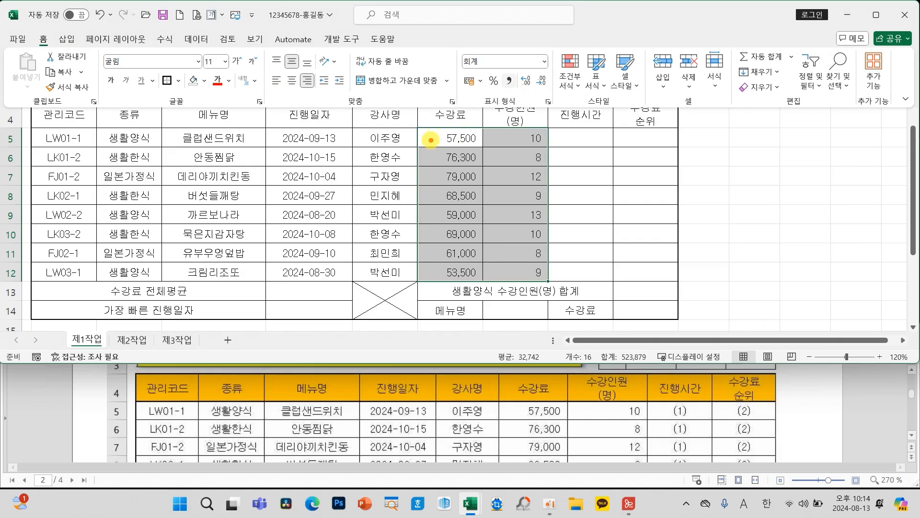
mouse_move(416, 127)
left_mouse_down()
mouse_move(529, 240)
mouse_move(552, 287)
left_mouse_up()
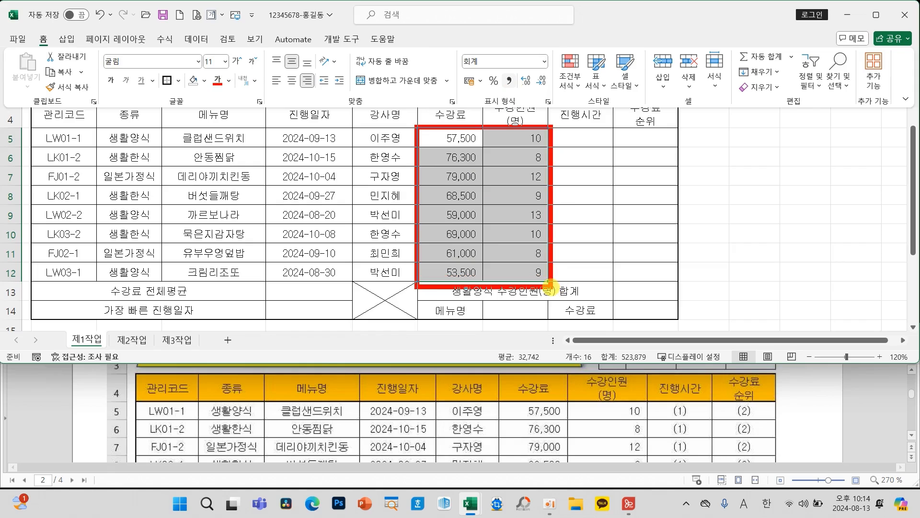
mouse_move(504, 64)
left_mouse_down()
mouse_move(508, 79)
mouse_move(523, 37)
left_mouse_up()
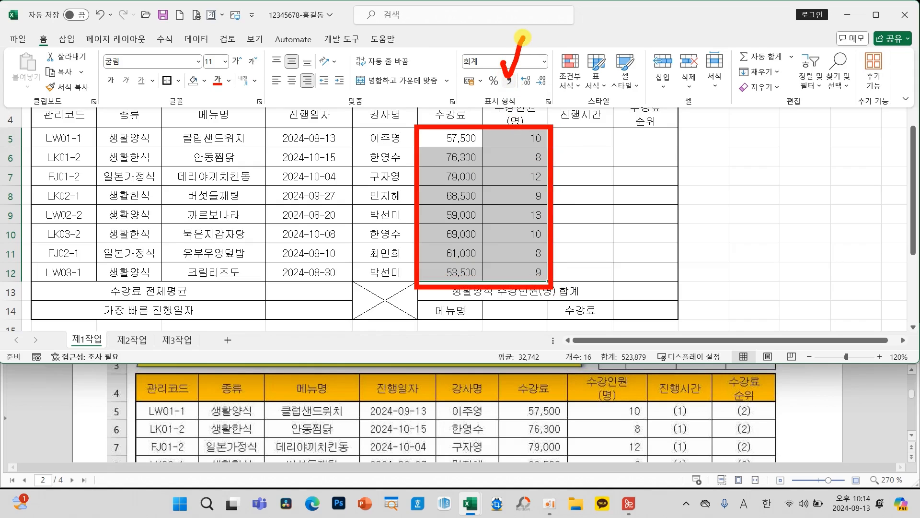
left_click_drag(300, 64, 330, 47)
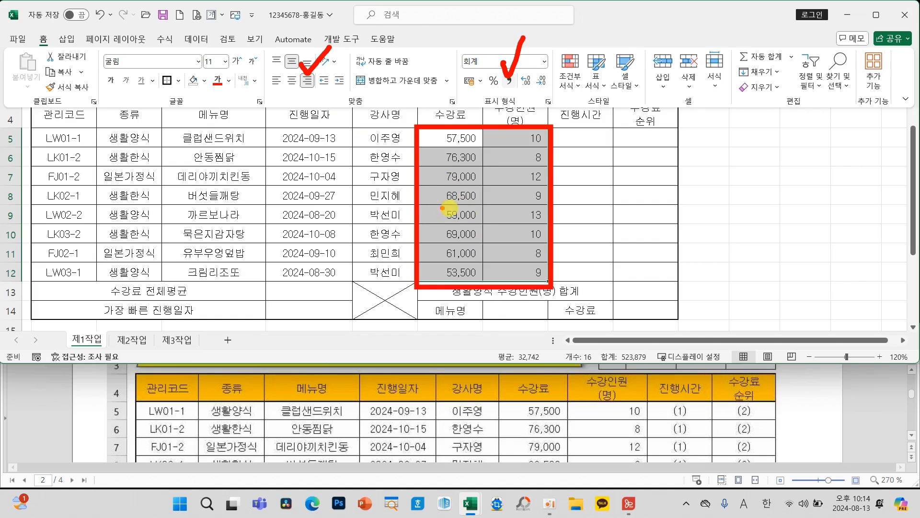
key("Escape")
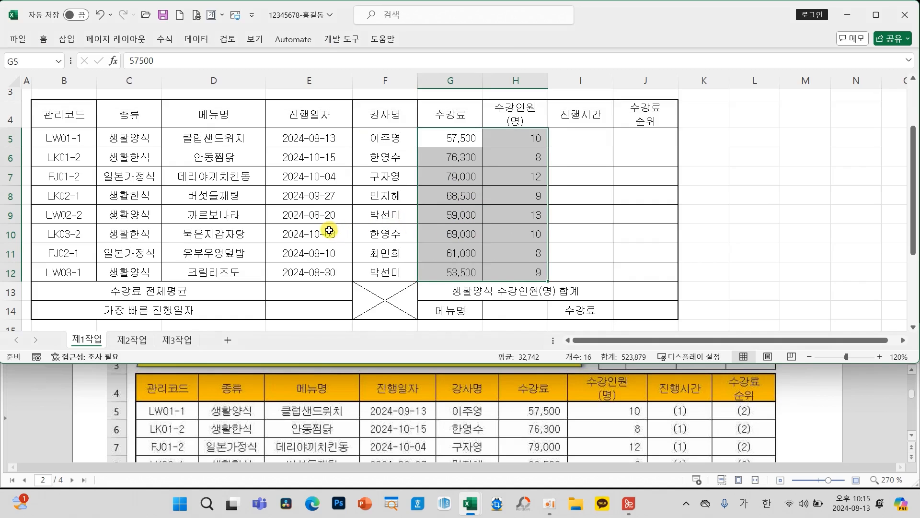
left_click(335, 214)
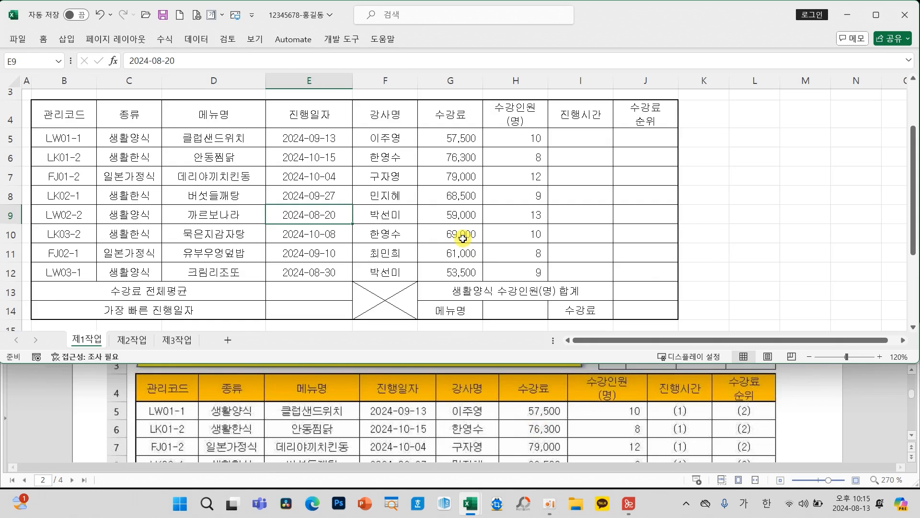
left_click(396, 213)
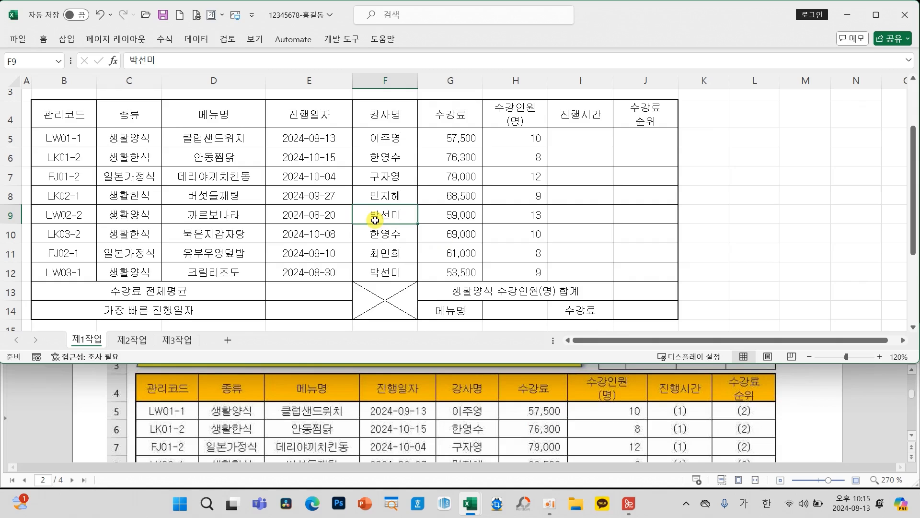
double_click(404, 214)
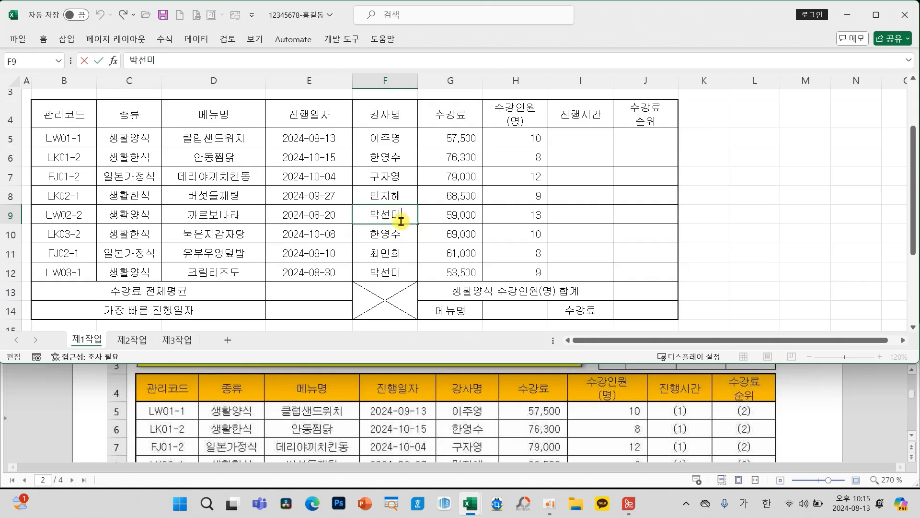
key("Escape")
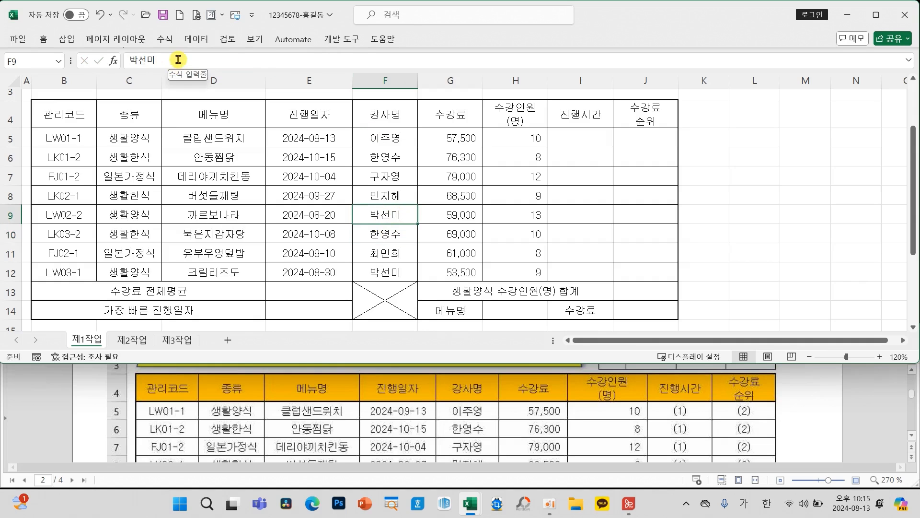
mouse_move(171, 53)
left_mouse_down()
mouse_move(123, 69)
mouse_move(190, 51)
left_mouse_up()
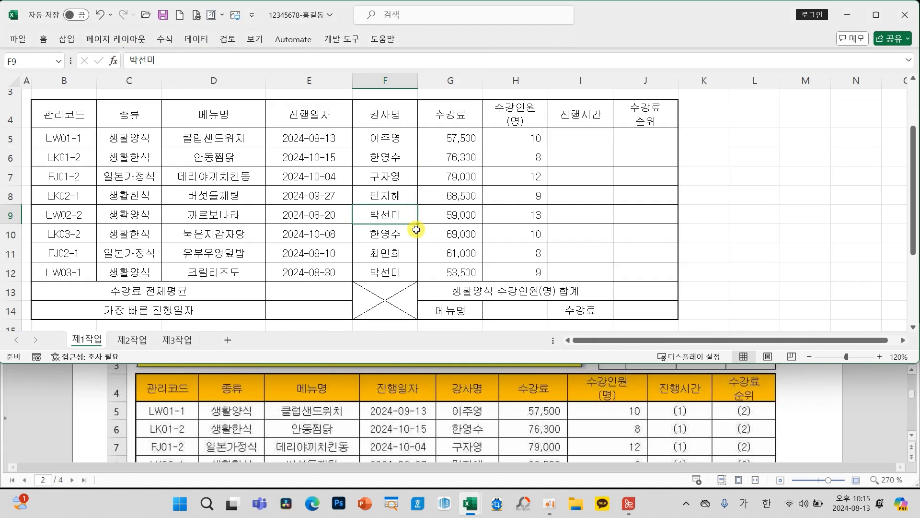
- Save the workbook under its existing file name
left_click(162, 15)
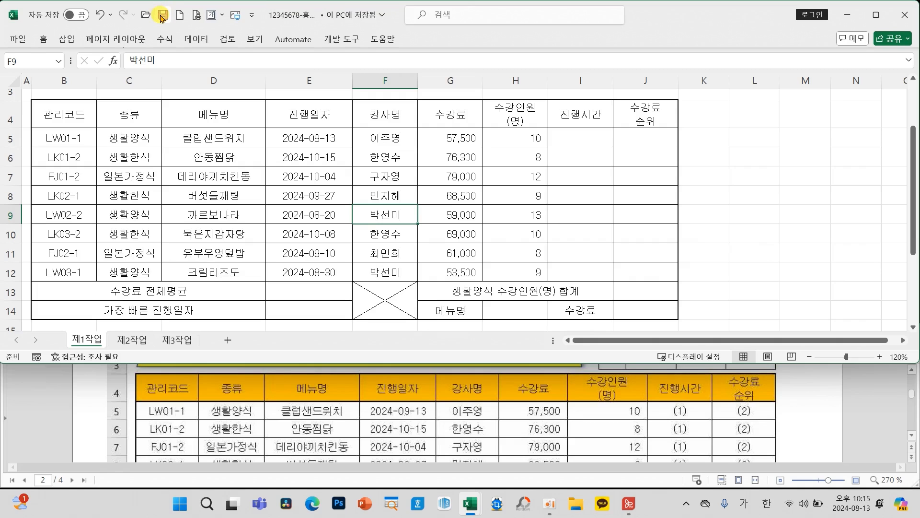
left_click(19, 40)
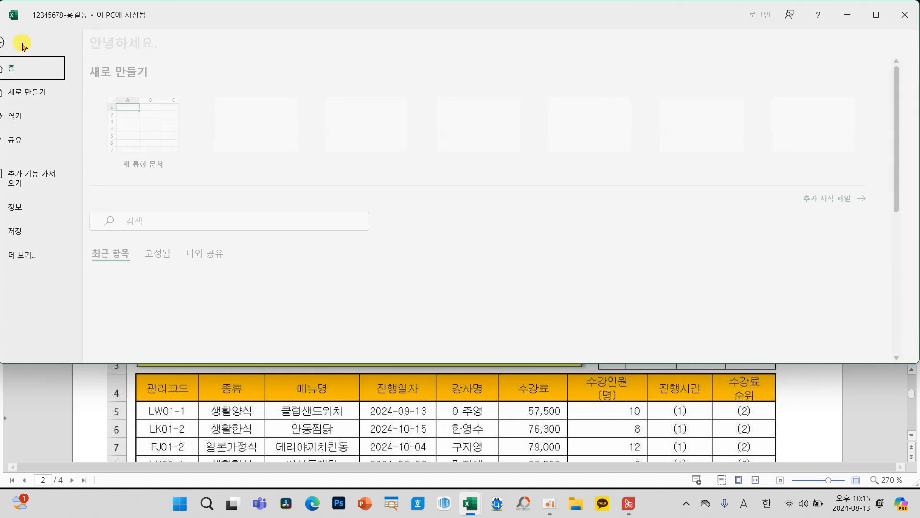
left_click(43, 227)
left_click(198, 190)
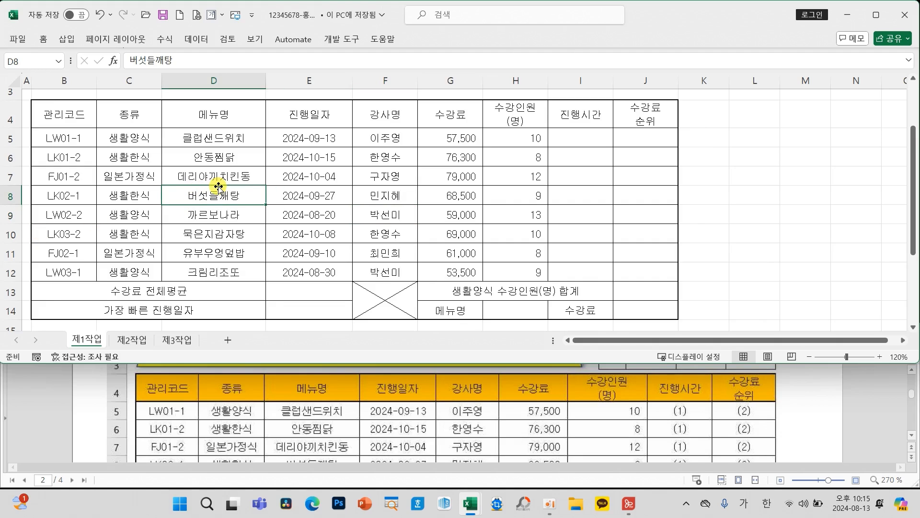
- Draw a trapezoid shape across rows 1 to 3 above the table, spanning columns B to G
scroll(346, 397, "down", 10)
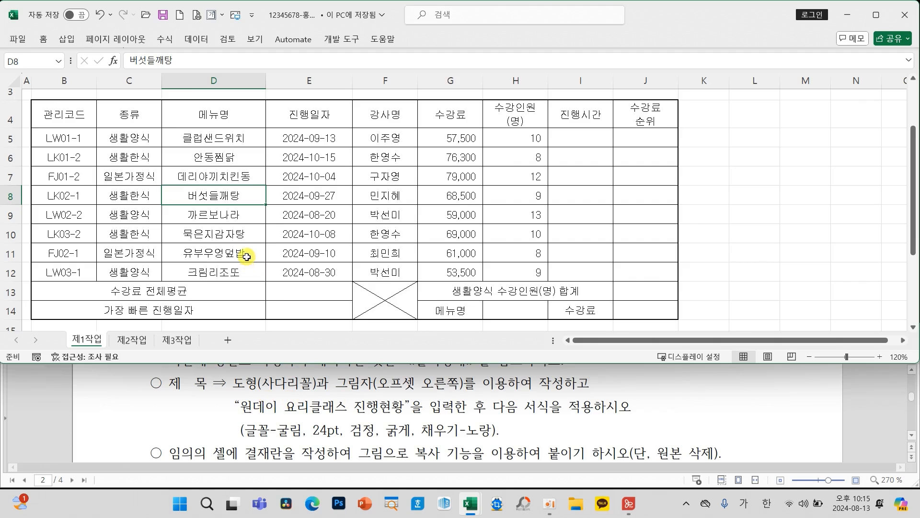
scroll(207, 247, "up", 1)
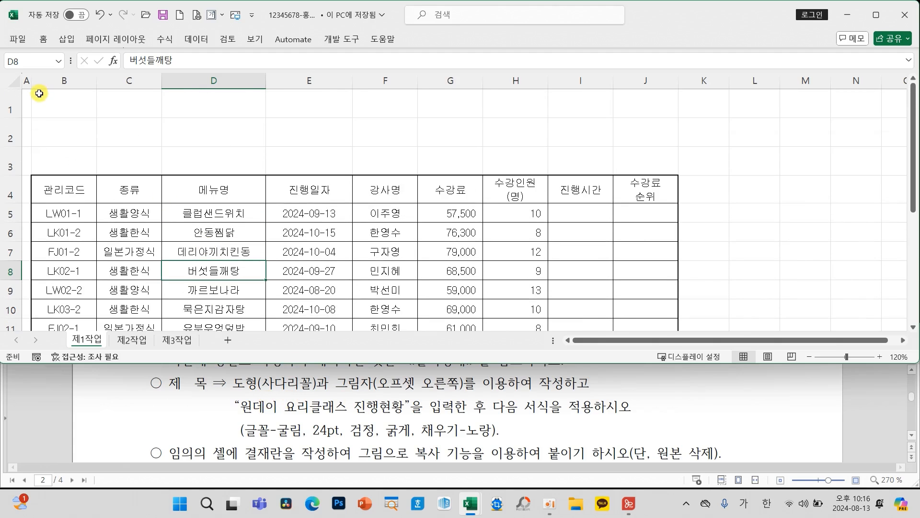
left_click(65, 40)
left_click(157, 77)
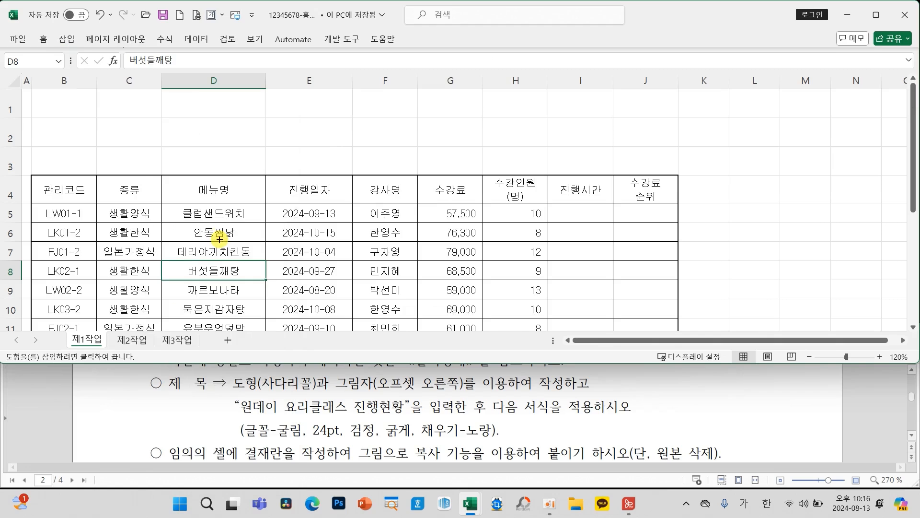
left_click(220, 238)
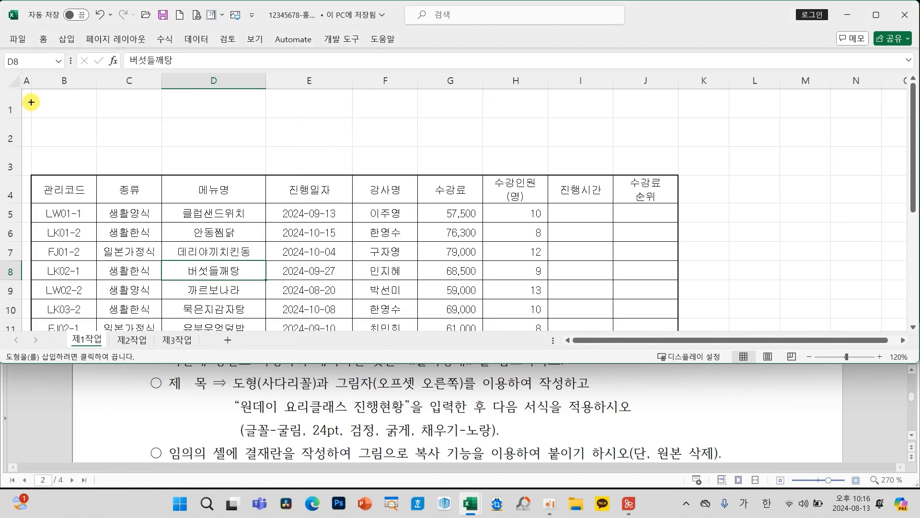
mouse_move(31, 102)
left_mouse_down()
mouse_move(97, 161)
mouse_move(480, 162)
left_mouse_up()
- Widen the trapezoid slightly so that it extends into column H, matching the exam paper's layout
scroll(498, 412, "up", 10)
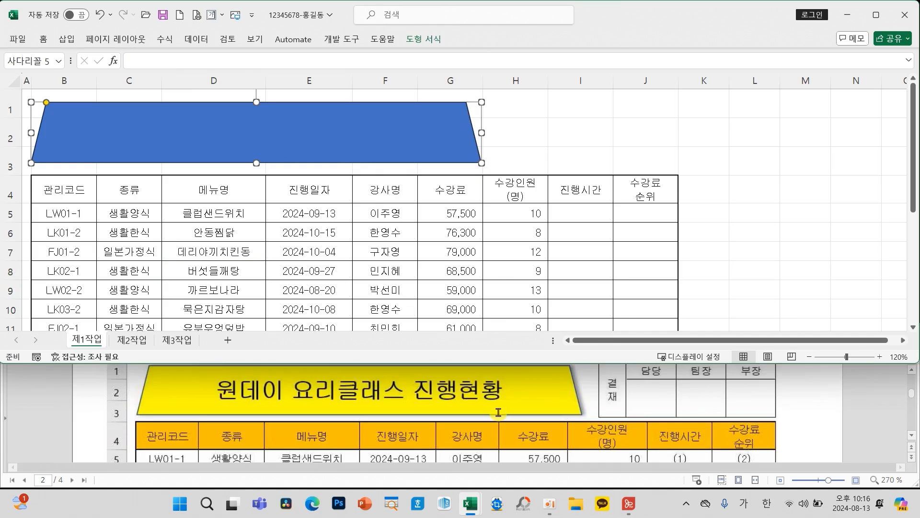
scroll(499, 415, "up", 1)
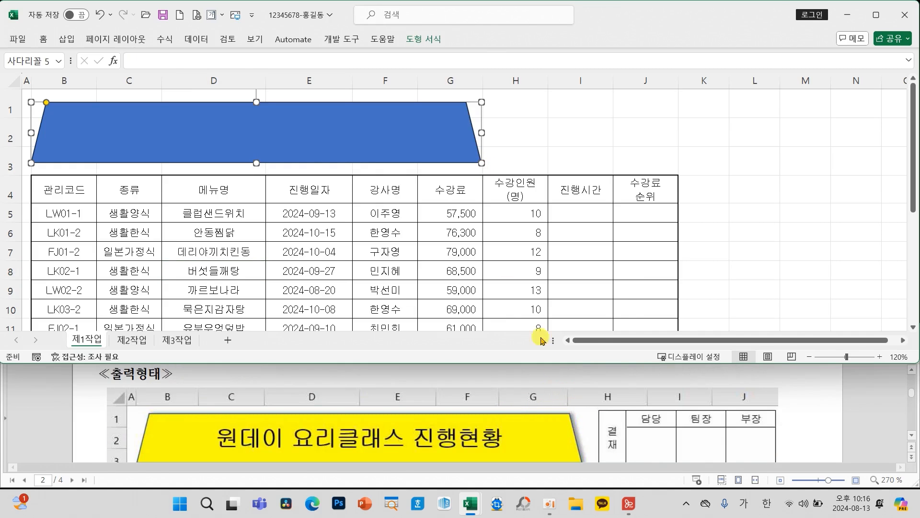
left_click_drag(481, 131, 498, 130)
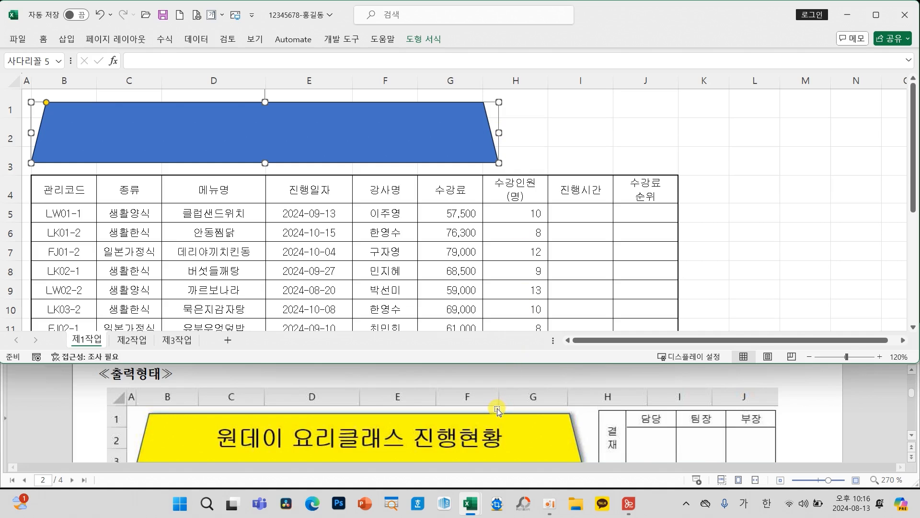
- Fill the trapezoid with yellow and apply the outer Offset: Right shadow preset
scroll(498, 411, "down", 1)
scroll(498, 411, "down", 5)
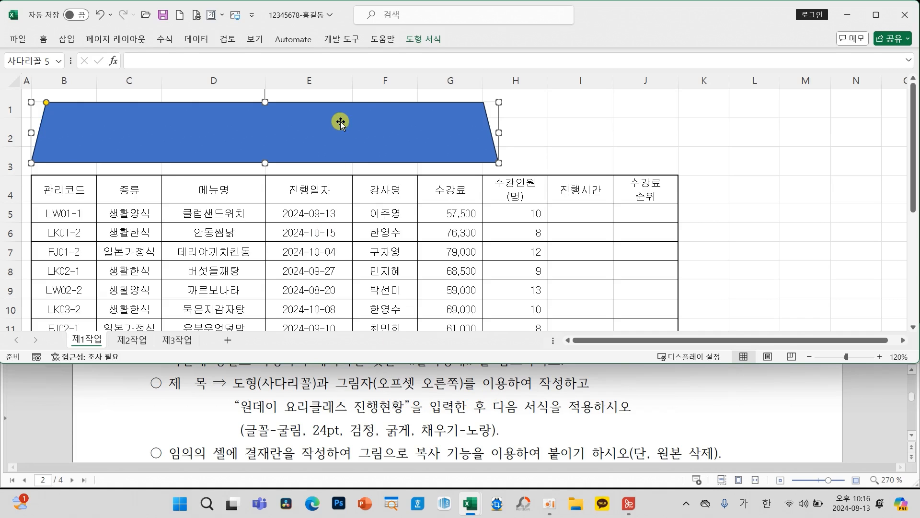
left_click(424, 44)
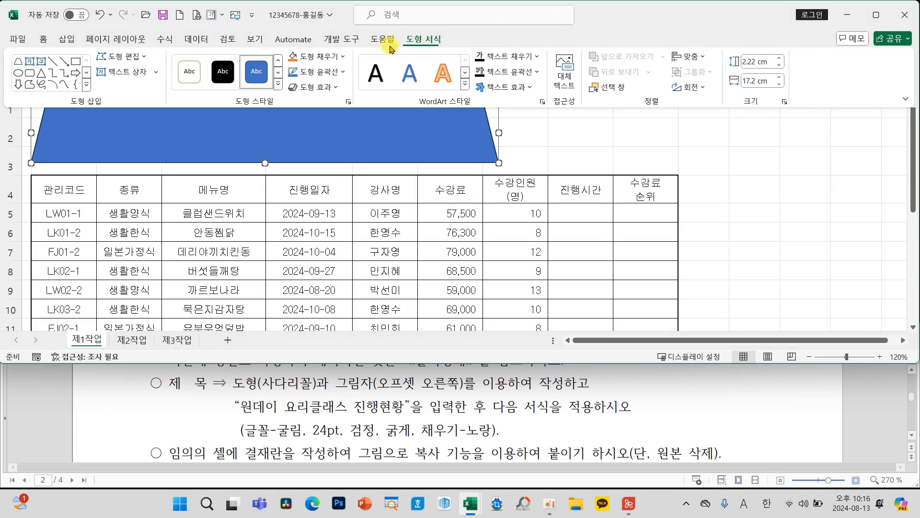
left_click(312, 59)
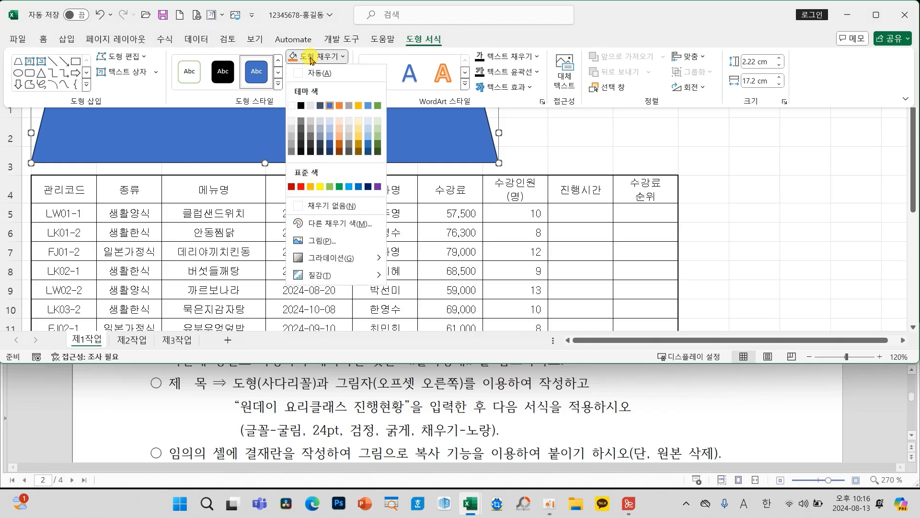
left_click(324, 187)
left_click(314, 88)
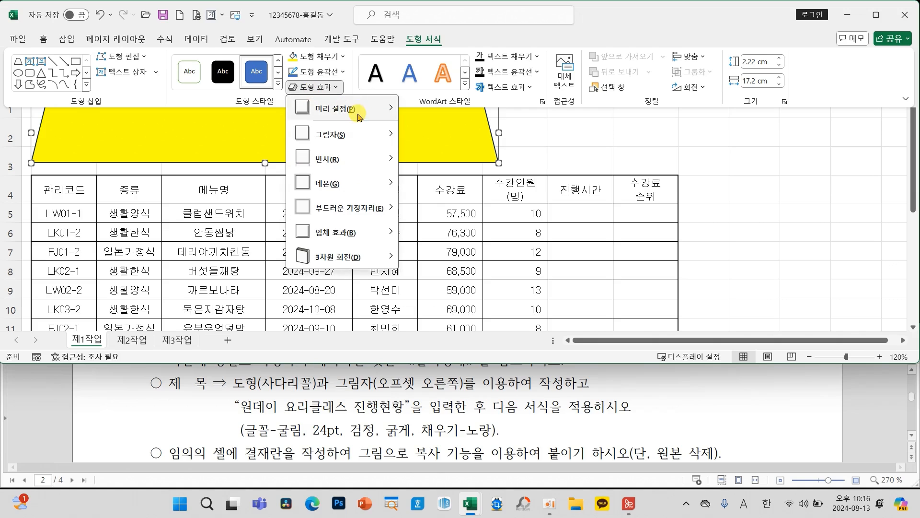
mouse_move(350, 136)
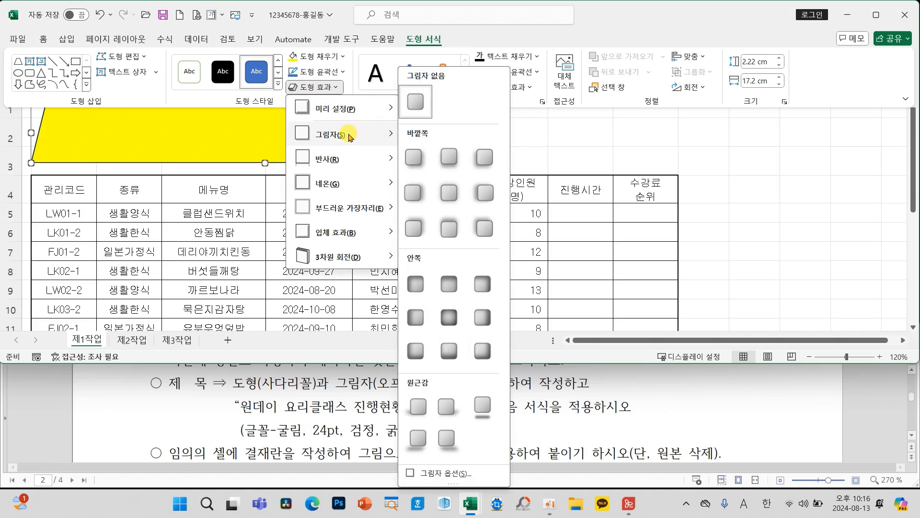
left_click(420, 198)
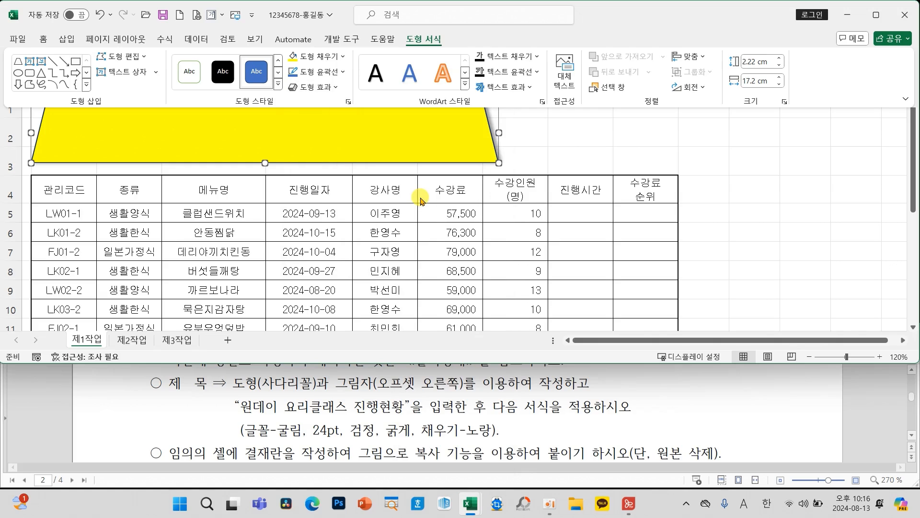
left_click(320, 89)
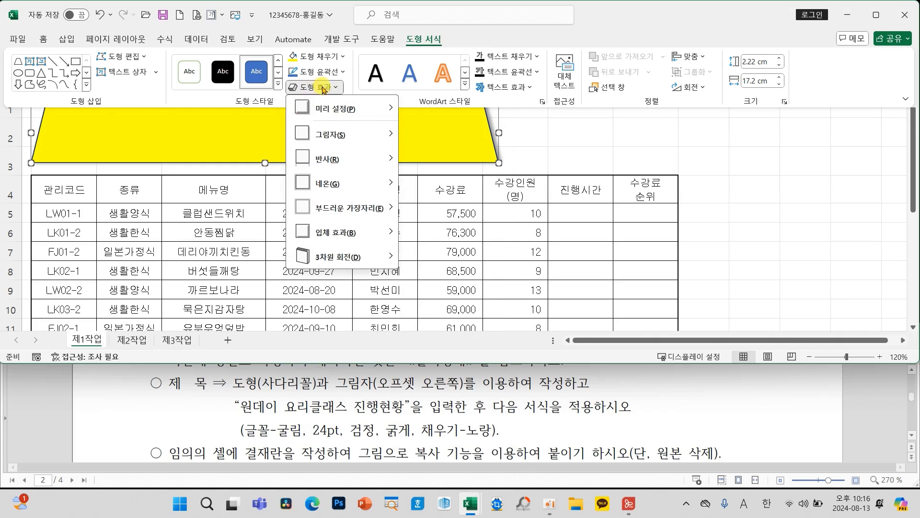
mouse_move(344, 136)
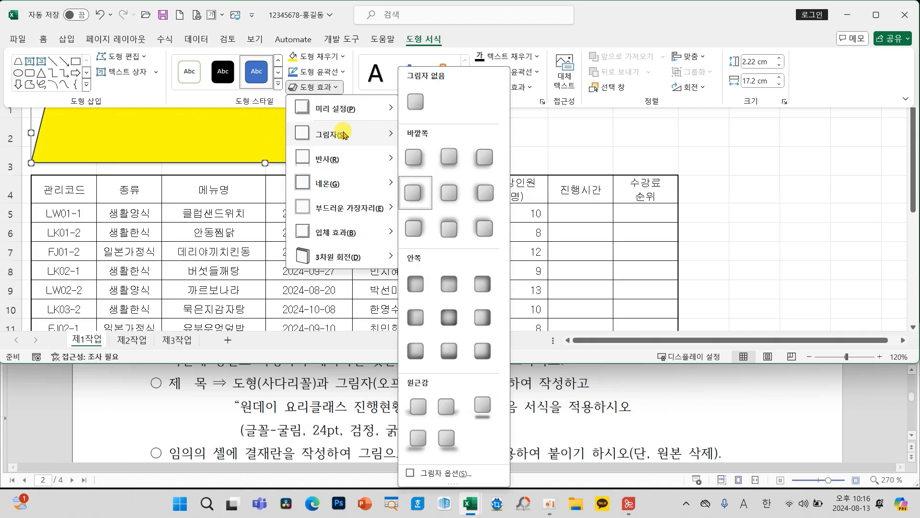
mouse_move(424, 174)
left_mouse_down()
mouse_move(391, 192)
mouse_move(434, 211)
mouse_move(423, 178)
left_mouse_up()
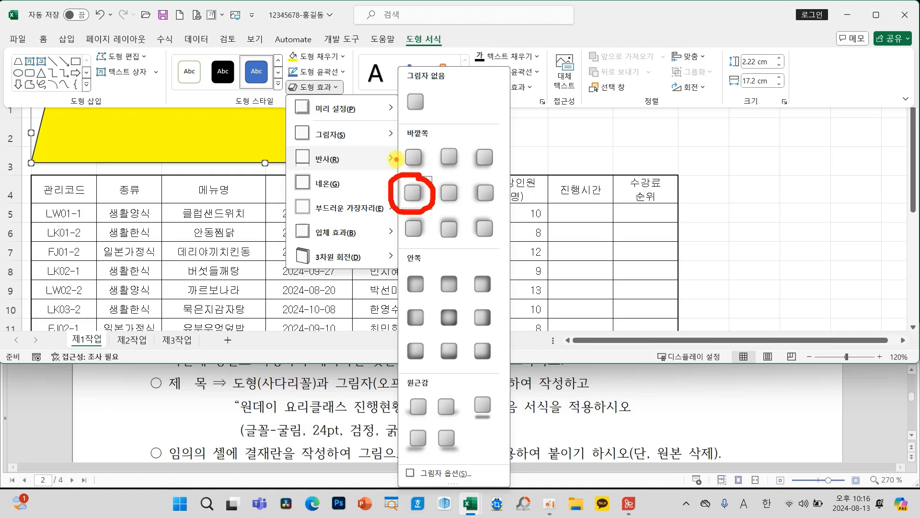
key("Escape")
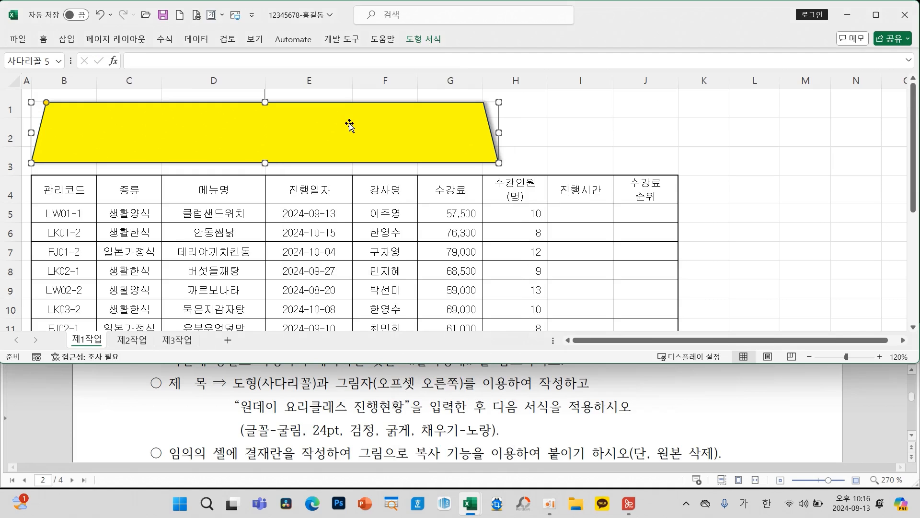
- Set the trapezoid's text font to 굴림 at 24 pt
left_click(43, 41)
left_click(170, 62)
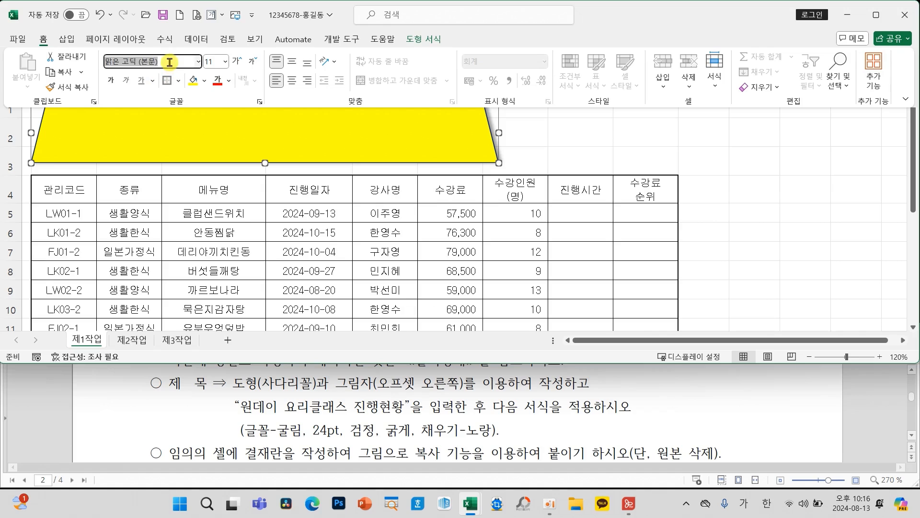
type("ㄱ")
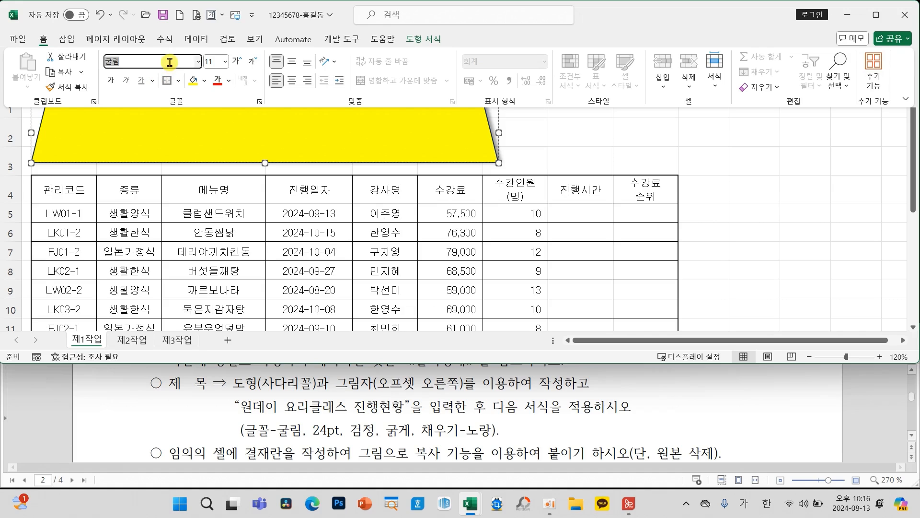
left_click(226, 65)
left_click(219, 225)
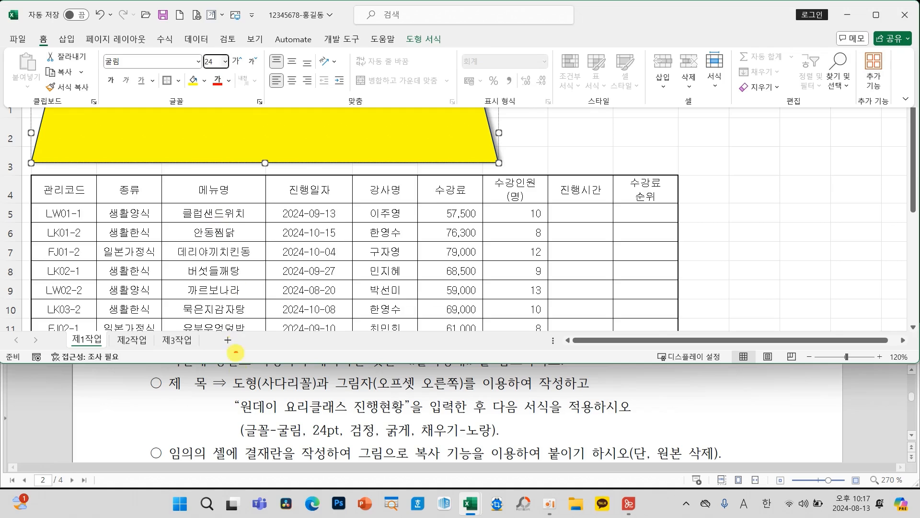
- Make the trapezoid's text bold and set its font colour to black
left_click_drag(226, 408, 501, 451)
mouse_move(330, 370)
left_mouse_down()
mouse_move(449, 402)
mouse_move(465, 397)
left_mouse_up()
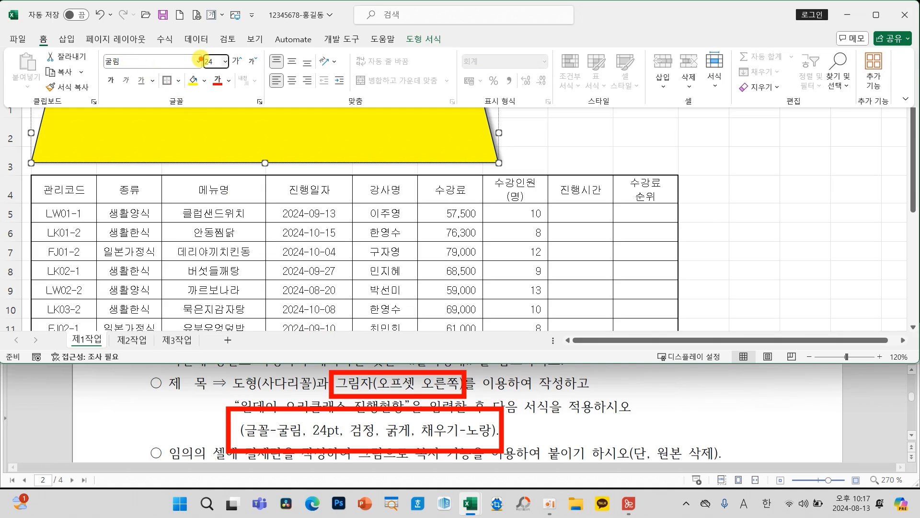
left_click(164, 141)
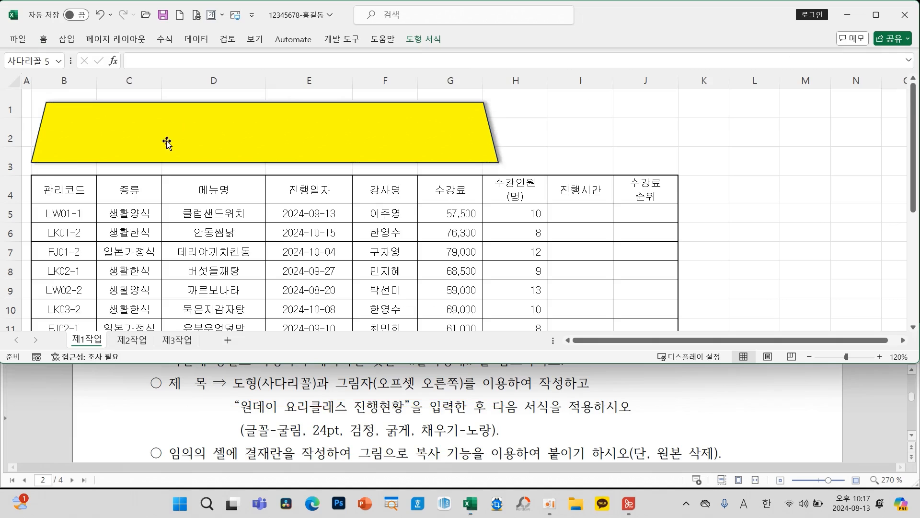
left_click(43, 39)
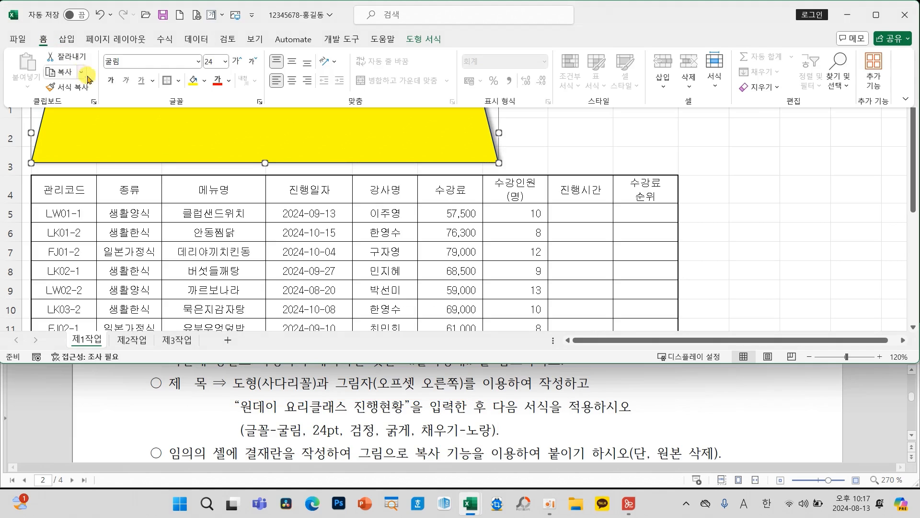
left_click(112, 83)
left_click(229, 80)
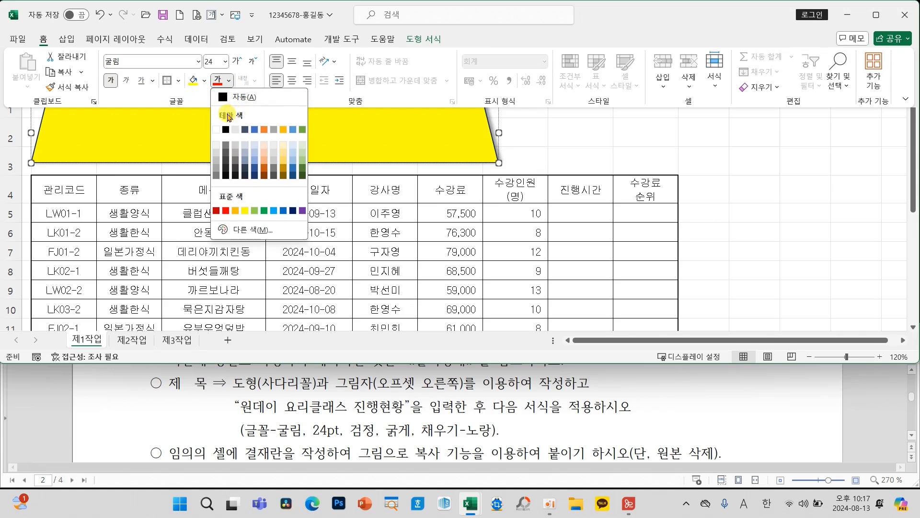
left_click(225, 130)
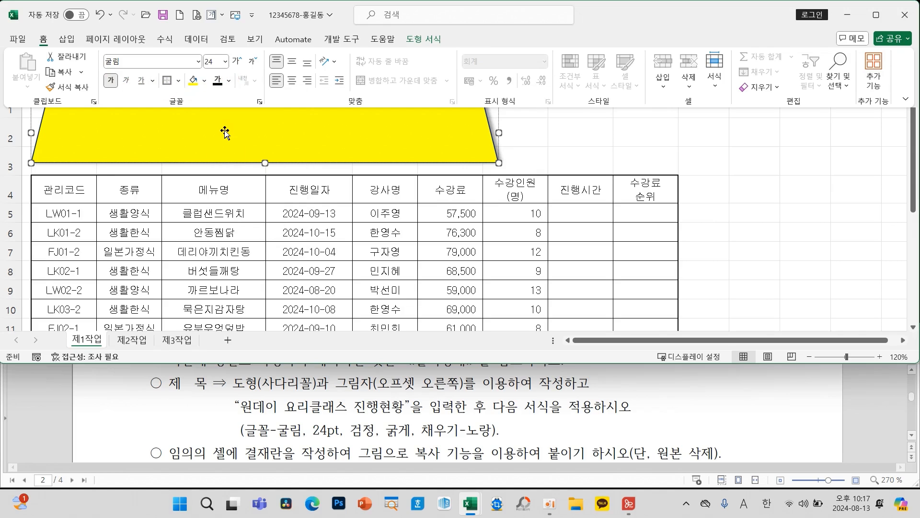
- Center the trapezoid's text both vertically and horizontally
left_click(291, 64)
left_click(291, 82)
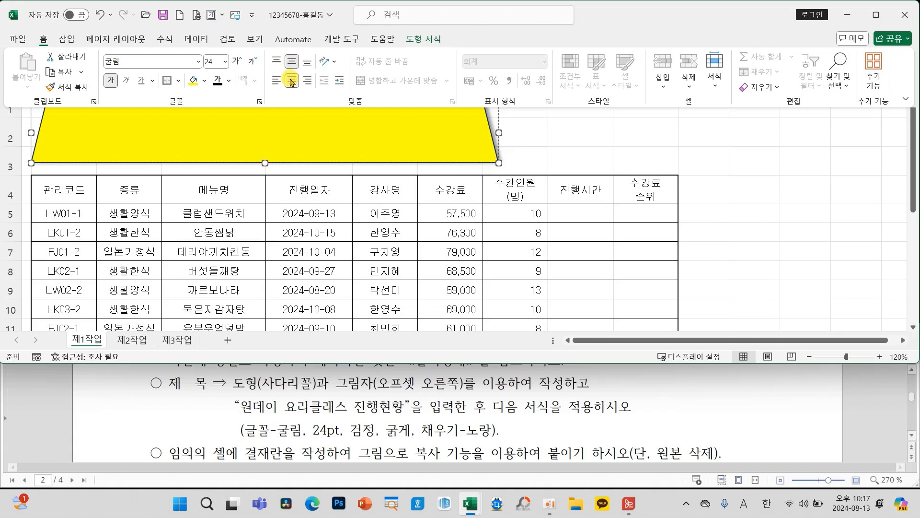
left_click(284, 60)
left_click_drag(279, 46, 304, 95)
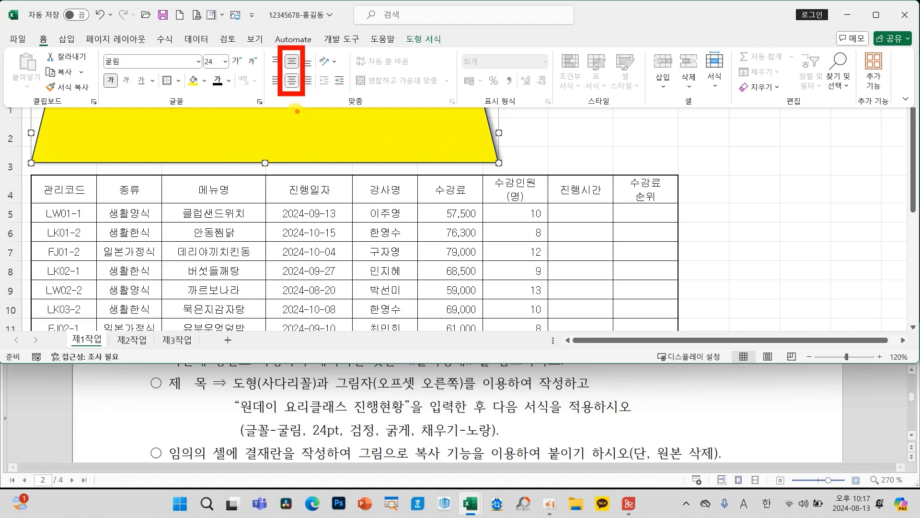
- Enter the title "원데이 요리클래스 진행현황" in the trapezoid
left_click(266, 137)
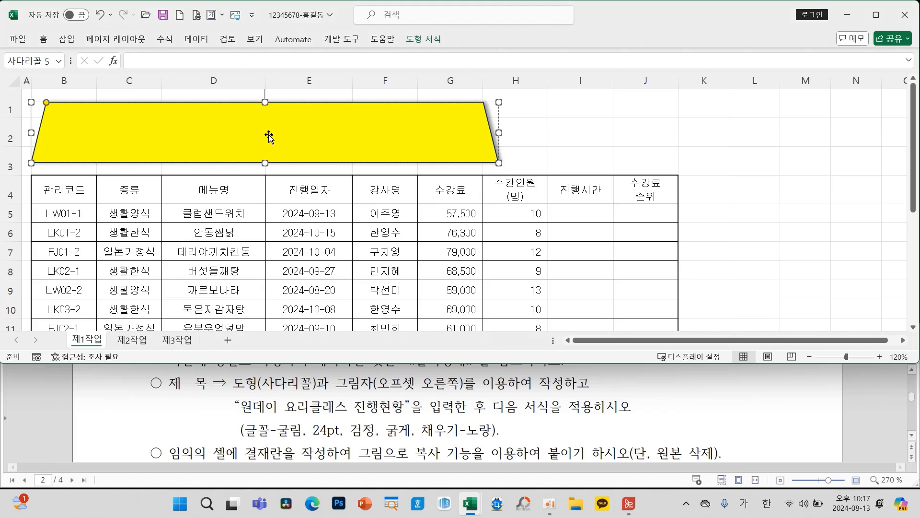
type("원데이 요리")
type("클래스 진해")
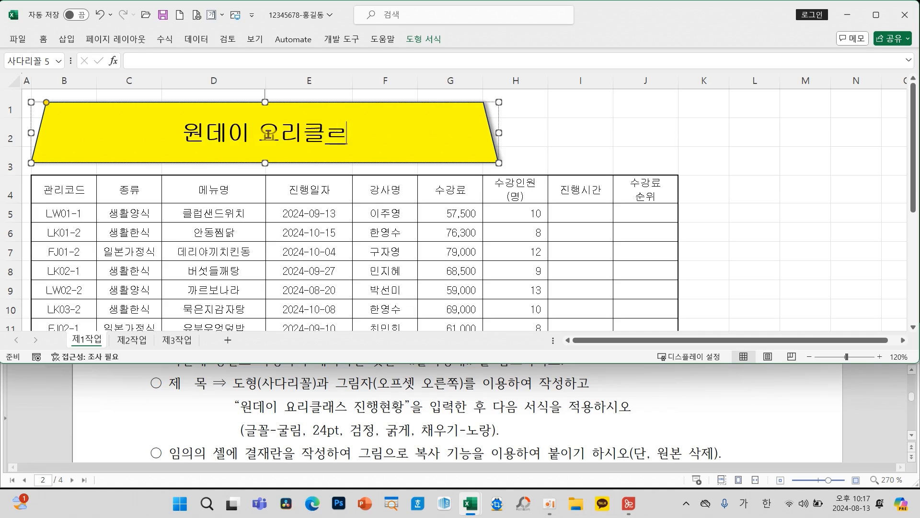
type("현황")
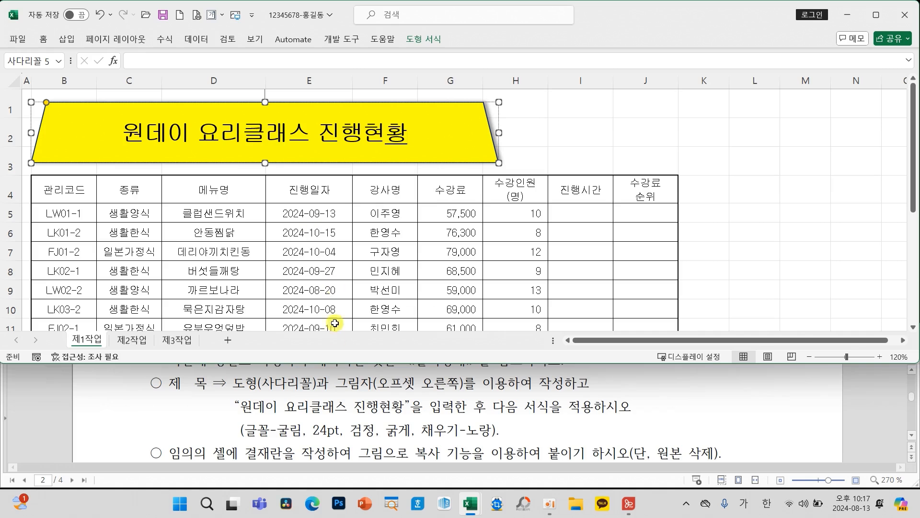
scroll(401, 420, "up", 10)
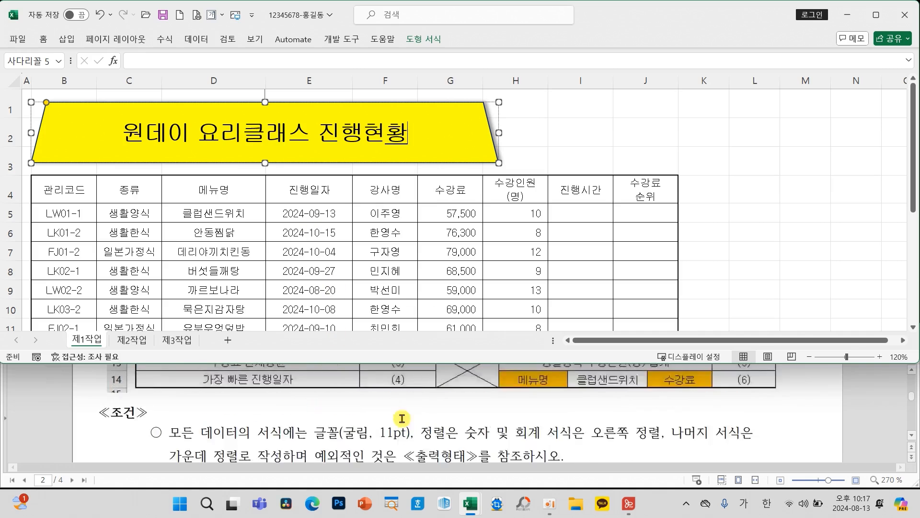
scroll(402, 422, "down", 2)
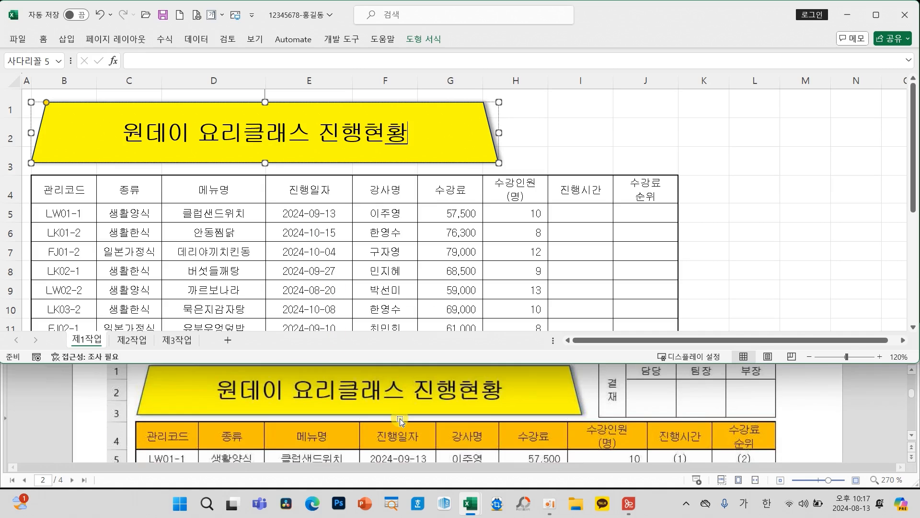
left_click(551, 134)
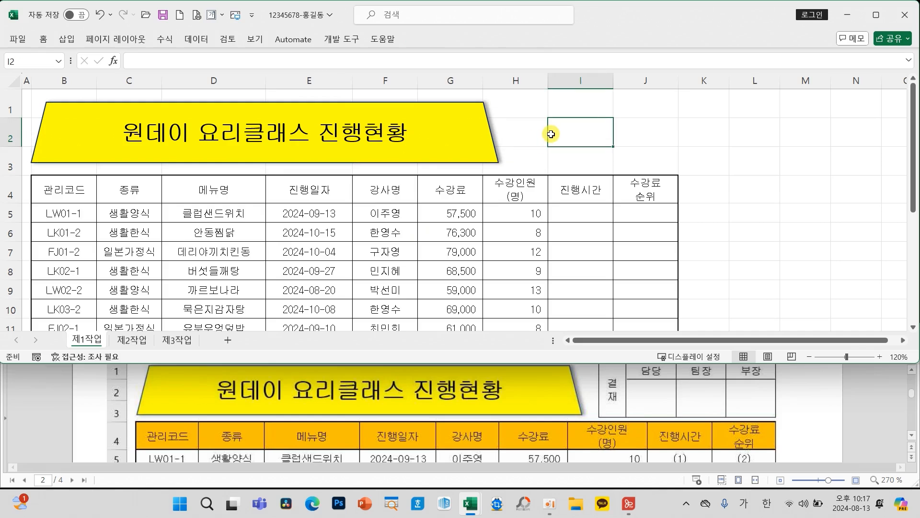
scroll(666, 413, "up", 2)
scroll(666, 412, "down", 2)
left_click(482, 145)
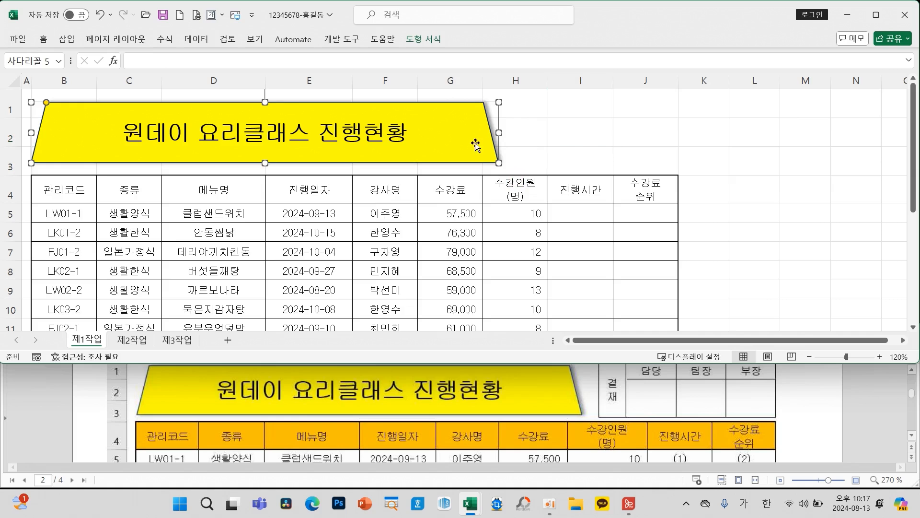
left_click(41, 40)
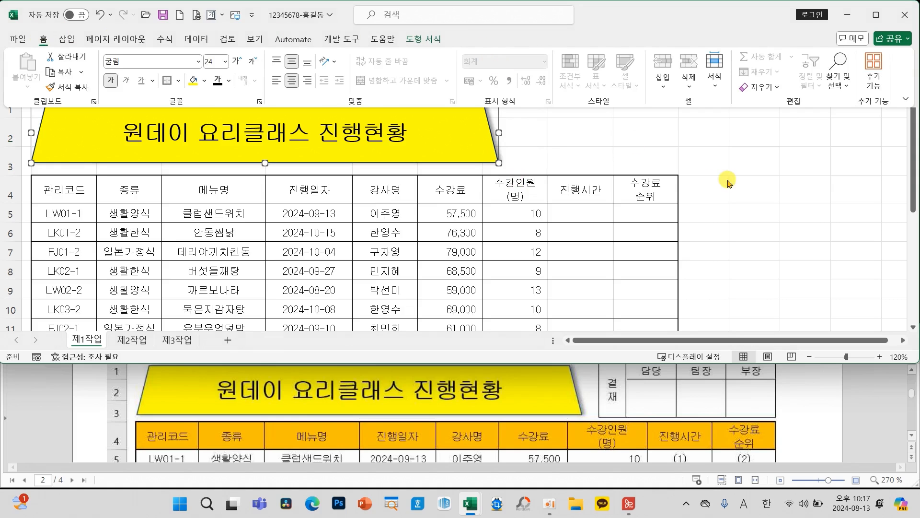
- Apply all borders to K15:N16 to form the approval box grid below and to the right of the table
left_click(740, 188)
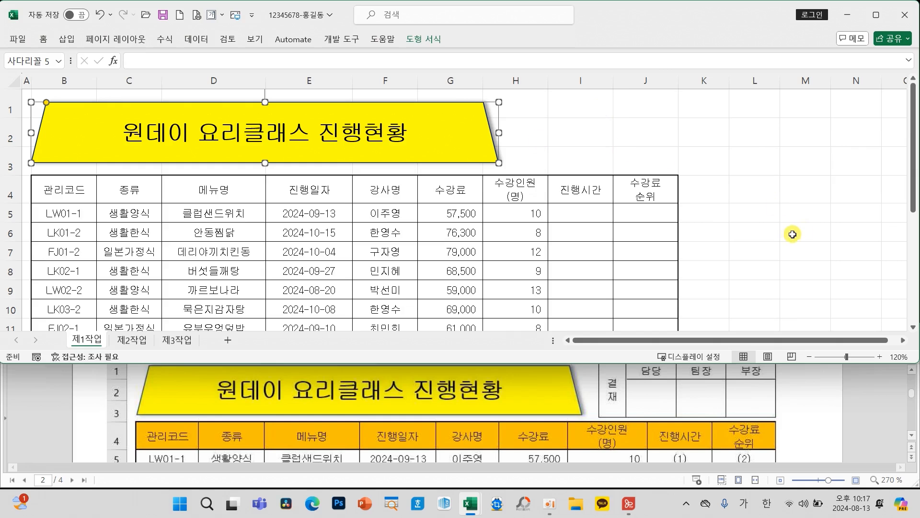
scroll(775, 232, "down", 2)
scroll(773, 232, "down", 1)
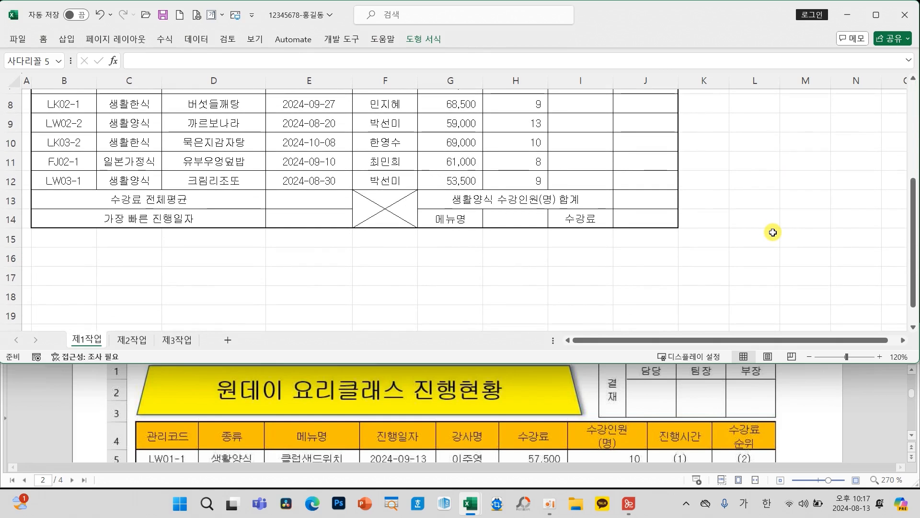
mouse_move(763, 221)
left_mouse_down()
mouse_move(756, 138)
mouse_move(735, 140)
mouse_move(777, 148)
mouse_move(798, 169)
left_mouse_up()
mouse_move(671, 255)
left_mouse_down()
mouse_move(533, 267)
mouse_move(568, 250)
left_mouse_up()
left_click_drag(535, 268, 564, 298)
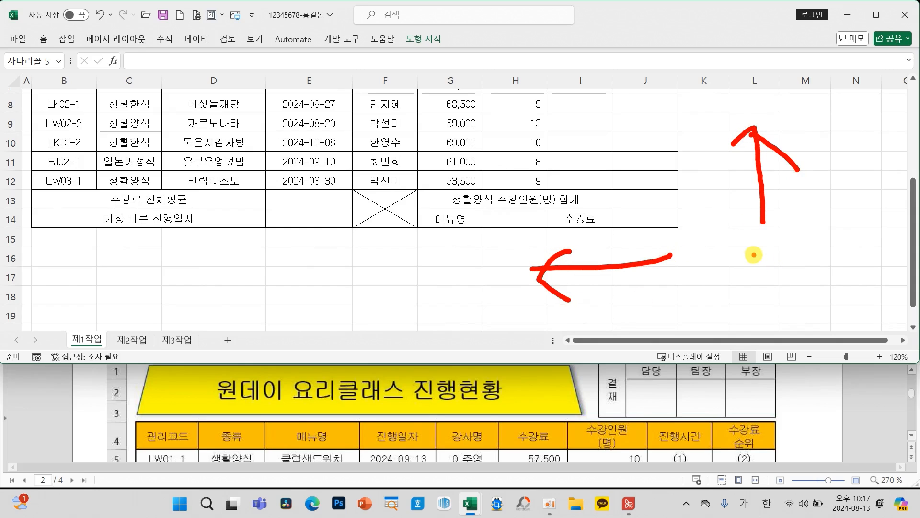
key("Escape")
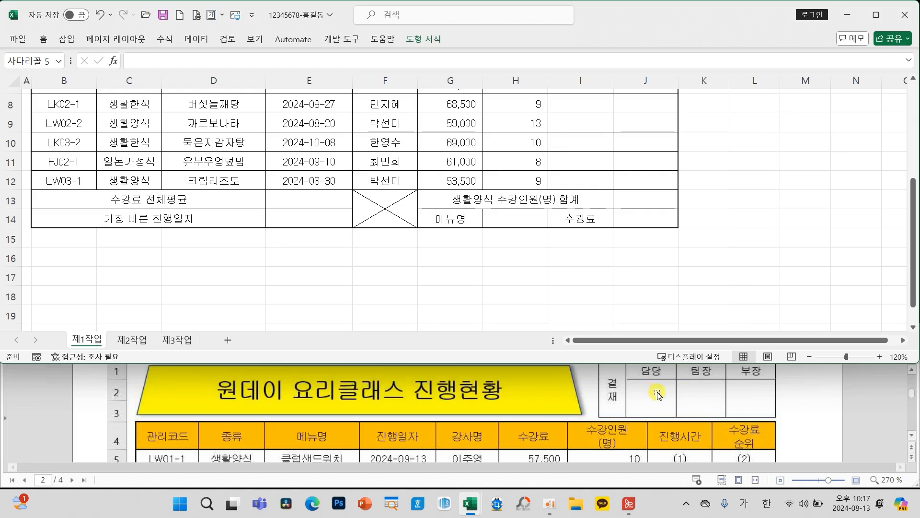
left_click_drag(771, 242, 850, 258)
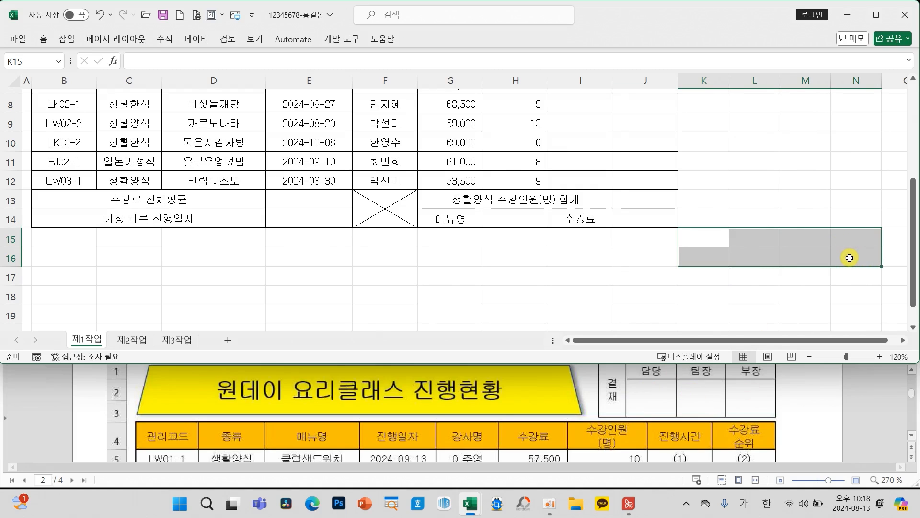
left_click(44, 44)
left_click(178, 81)
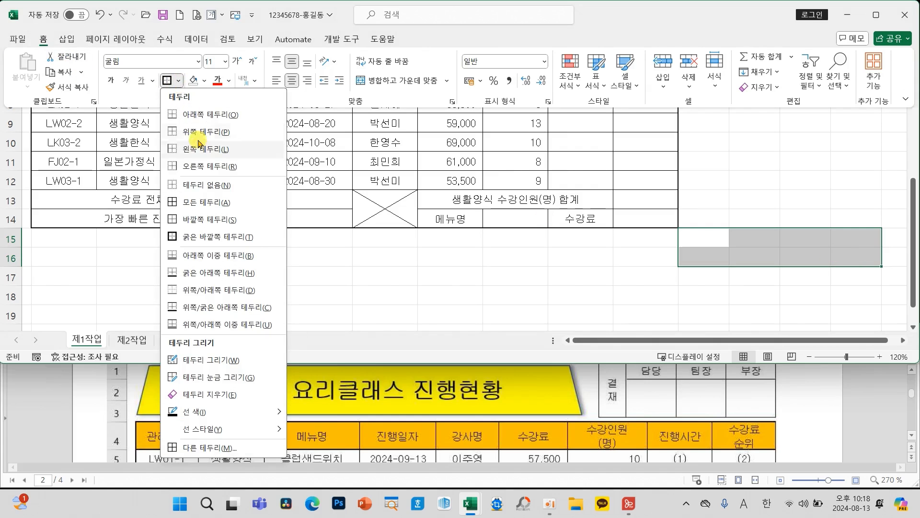
left_click(203, 202)
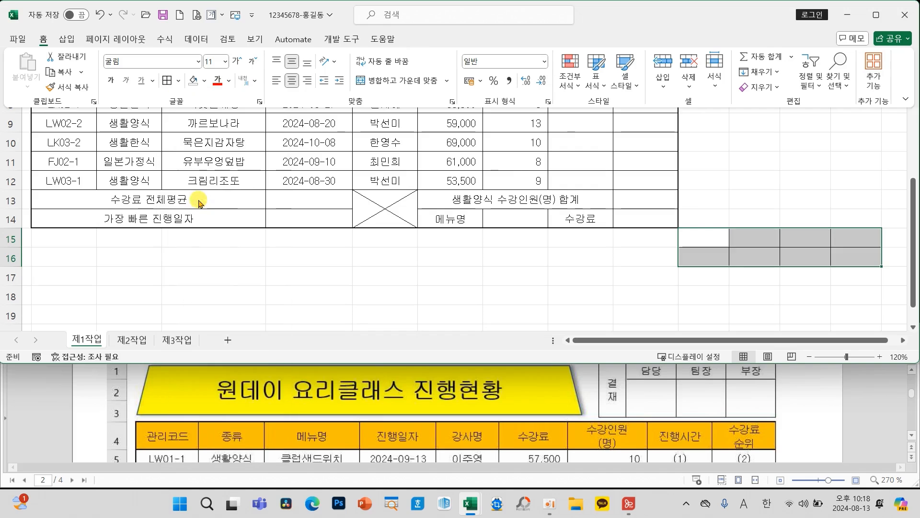
- Narrow column K to about half its width and make row 16 about twice as tall
left_click(709, 256)
key("ctrl+2")
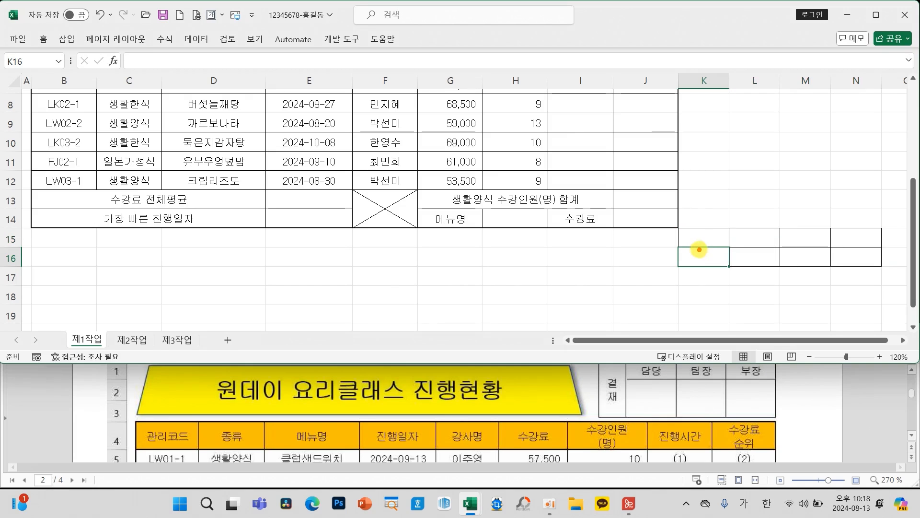
left_click_drag(696, 251, 722, 238)
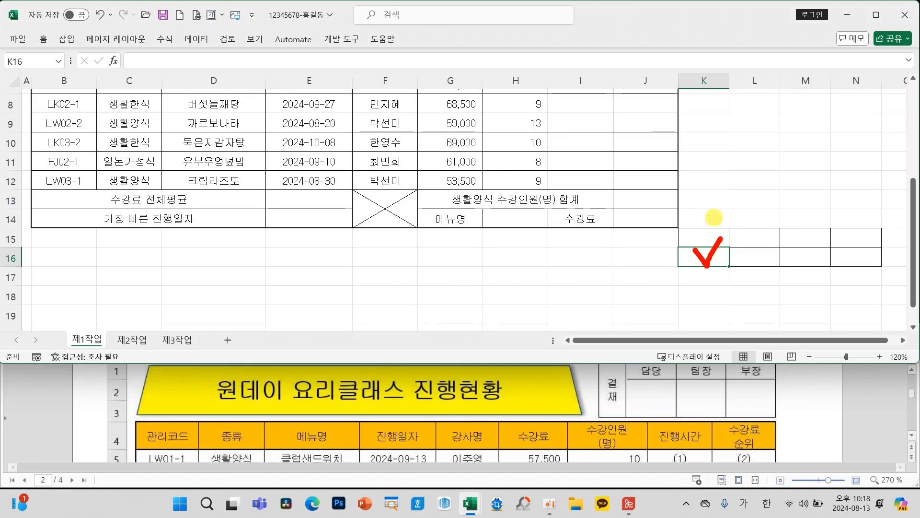
key("Escape")
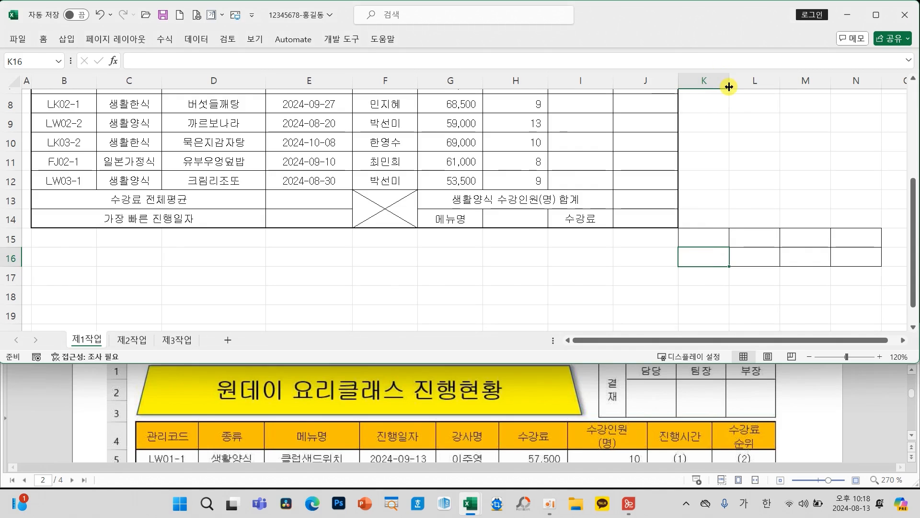
left_click_drag(729, 80, 704, 81)
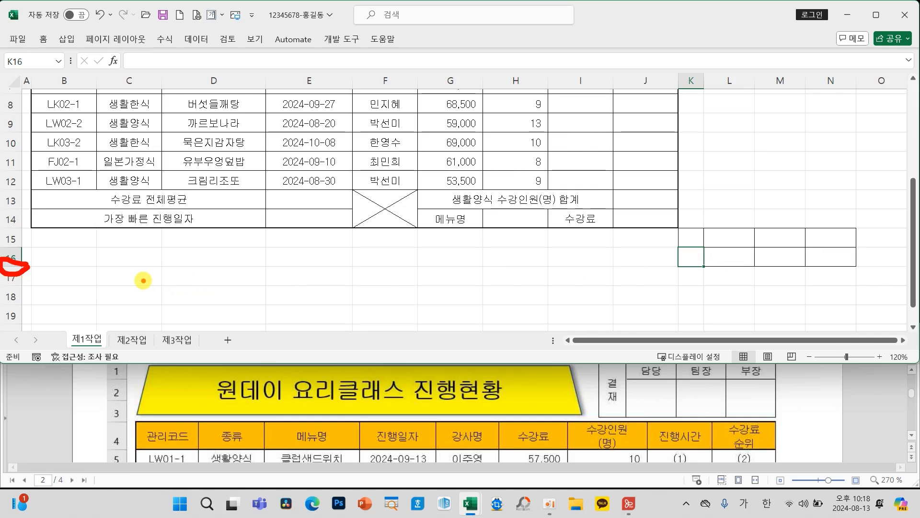
left_click_drag(10, 266, 12, 285)
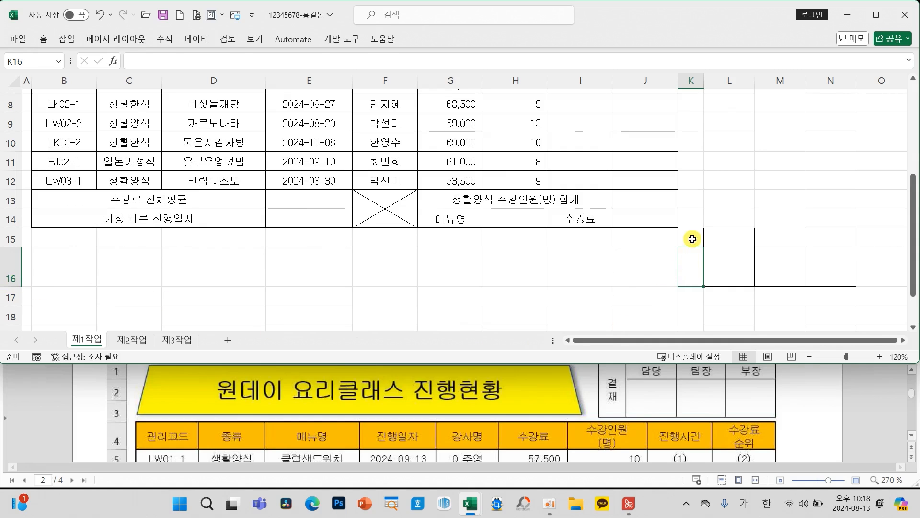
- Merge and center K15:K16 and enter "결재" in it with each character on its own line
left_click_drag(692, 238, 692, 256)
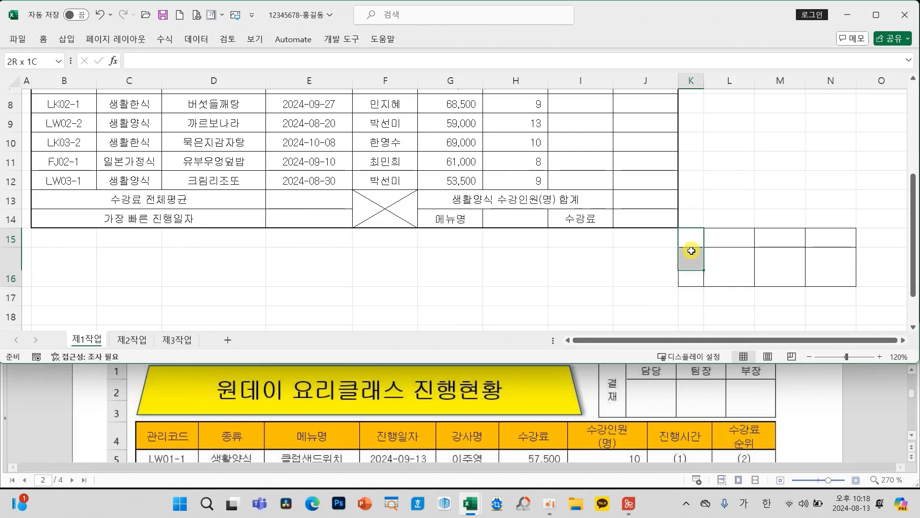
left_click(48, 45)
left_click(373, 81)
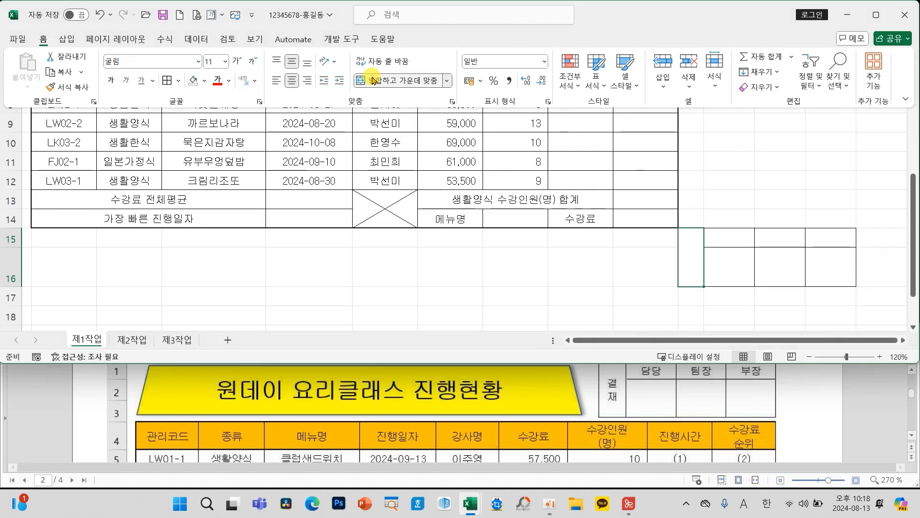
type("r")
key("Hangul")
type("ㅓㄹ")
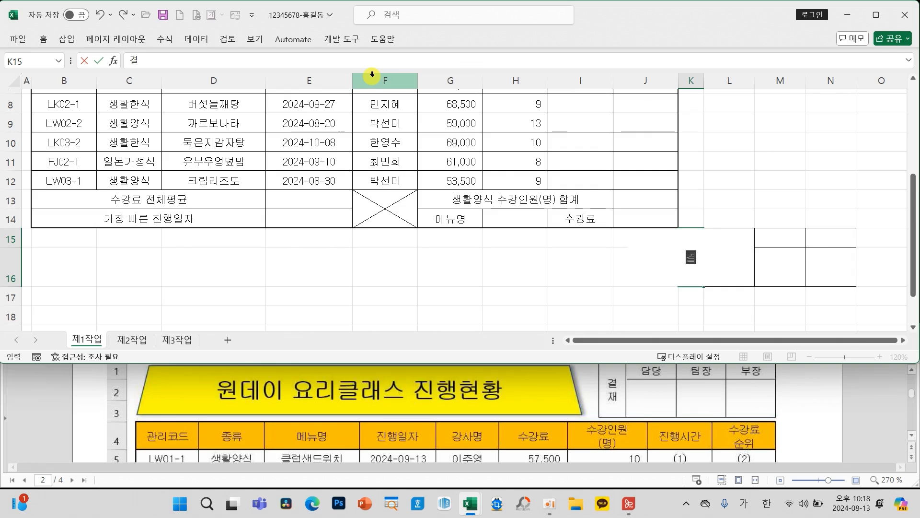
key("Tab")
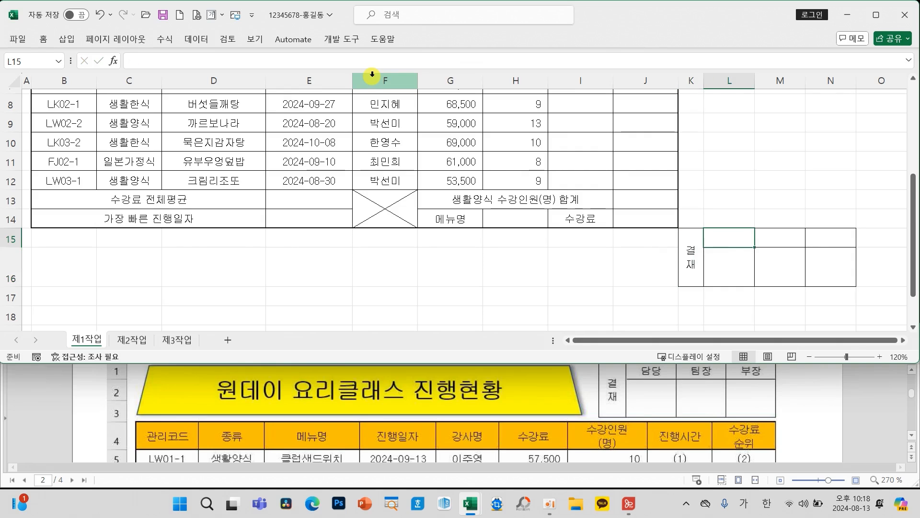
- Enter the approval box headings "담당", "팀장" and "부장" in L15:N15
type("담다")
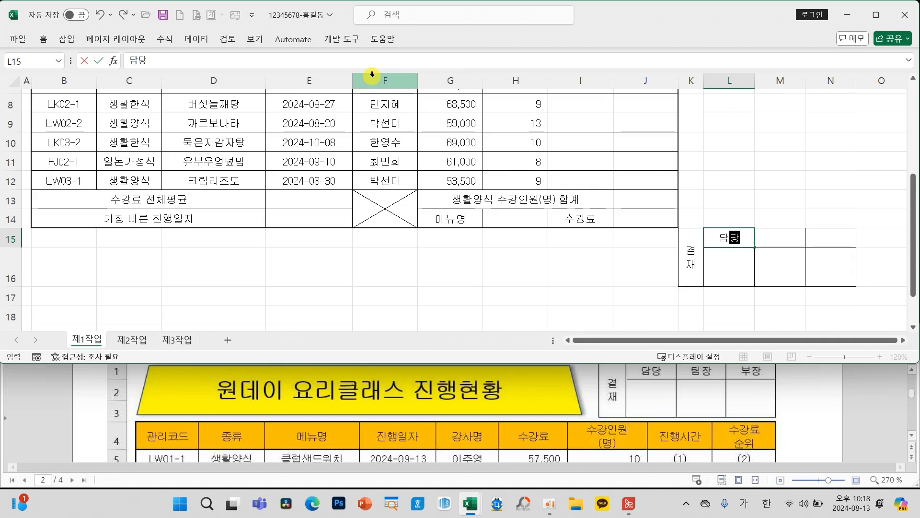
key("Tab")
type("팀ㅈㅏㅇ")
key("Tab")
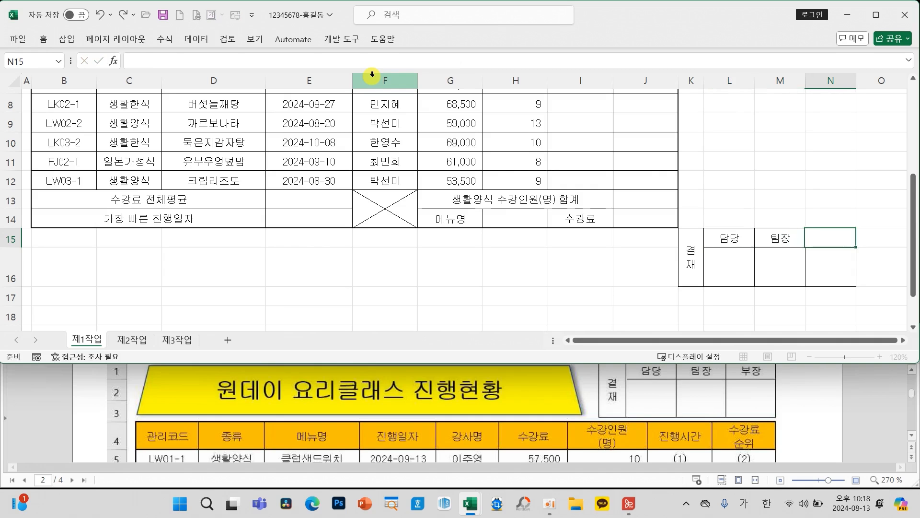
type("부자")
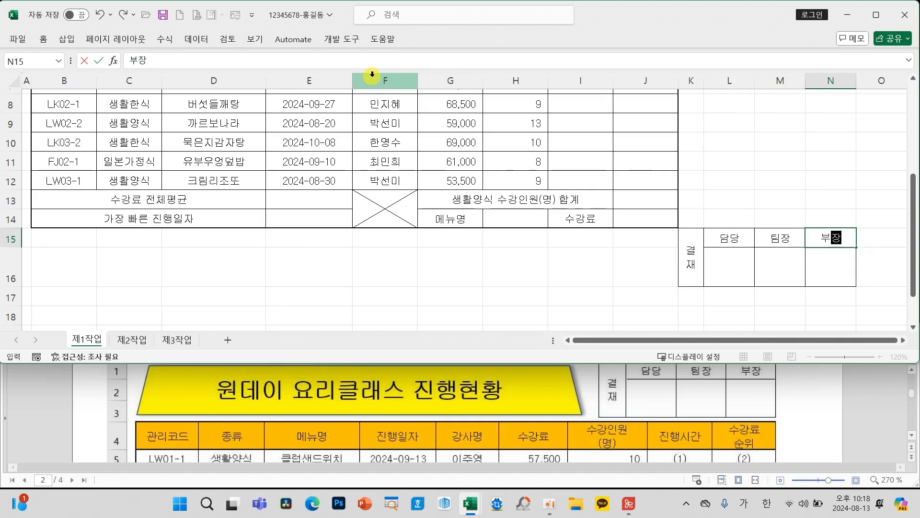
type("ㅇ")
left_click(693, 267)
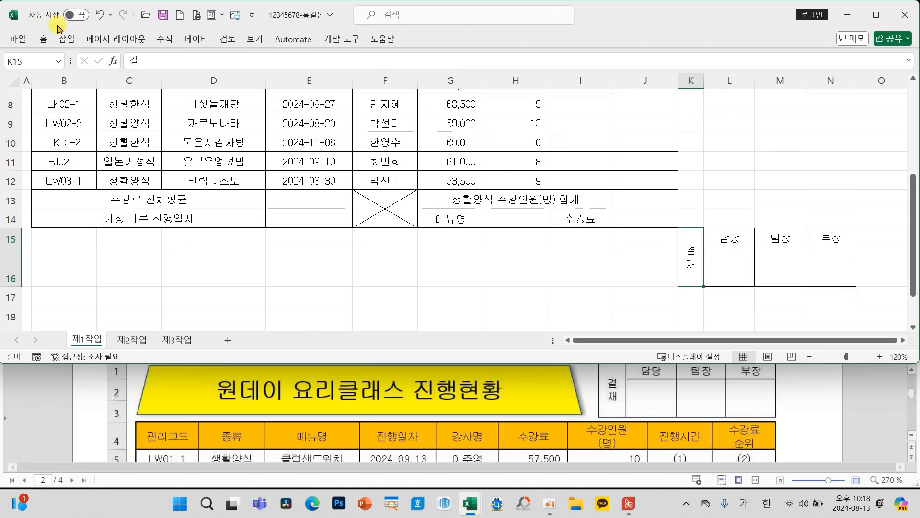
left_click(42, 40)
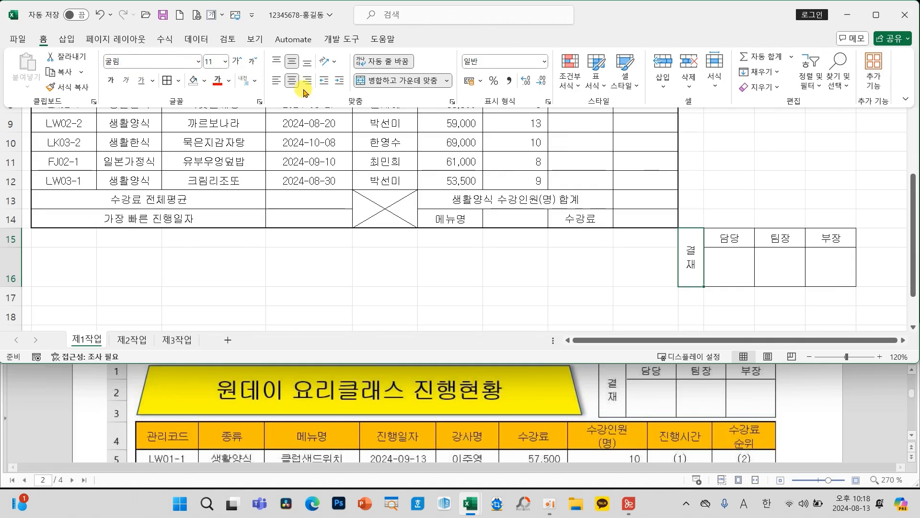
left_click(716, 269)
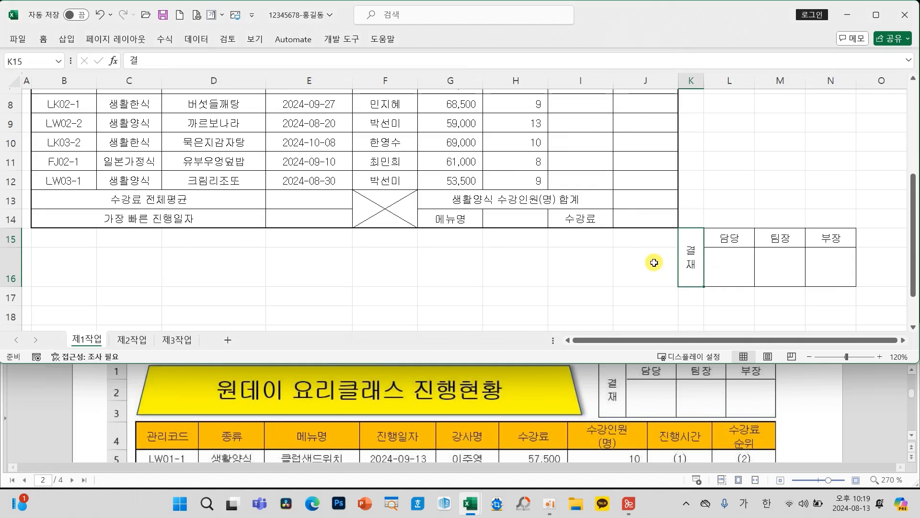
left_click(653, 264)
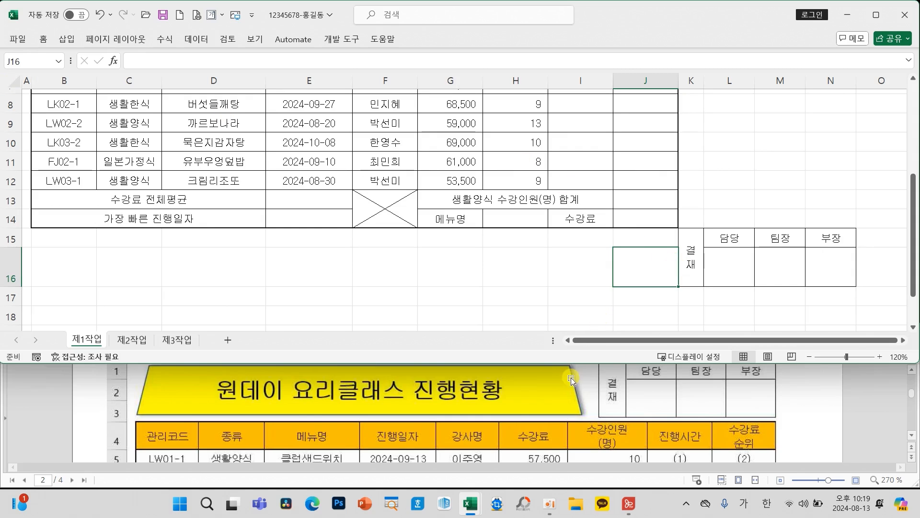
- Read the exam paper's instruction for the 결재 box and copy the approval box K15:N16
scroll(569, 382, "down", 3)
scroll(570, 382, "down", 6)
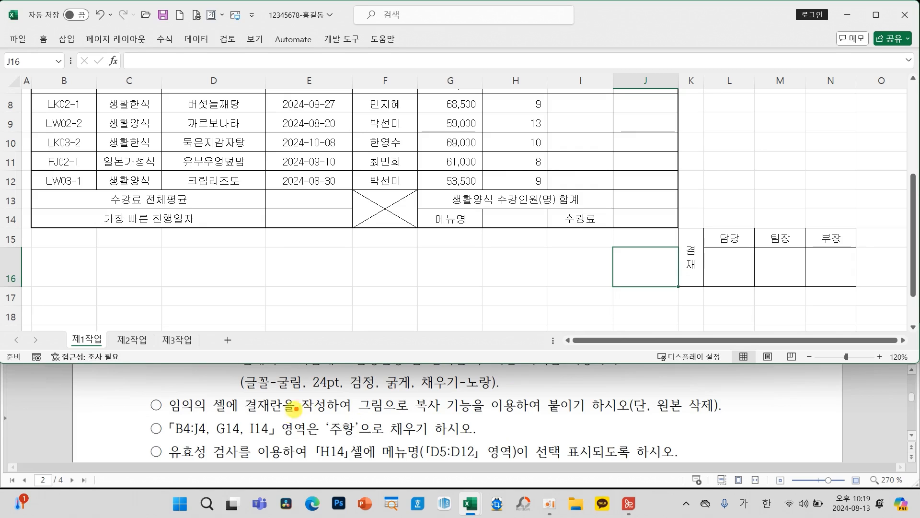
left_click_drag(355, 415, 475, 415)
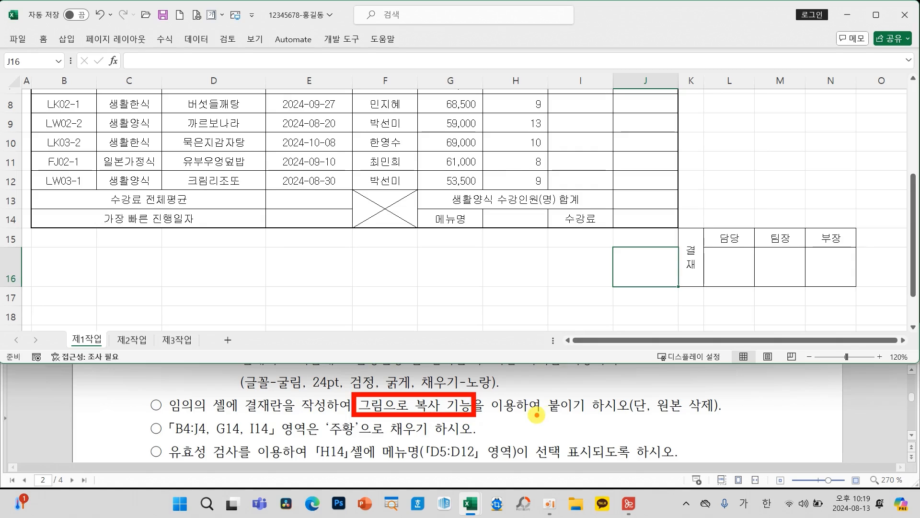
left_click_drag(536, 415, 730, 419)
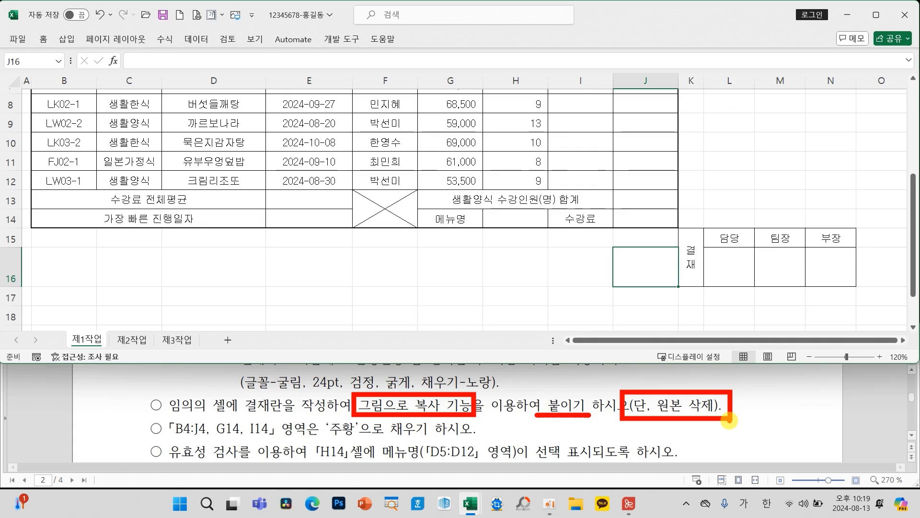
left_click_drag(685, 257, 812, 255)
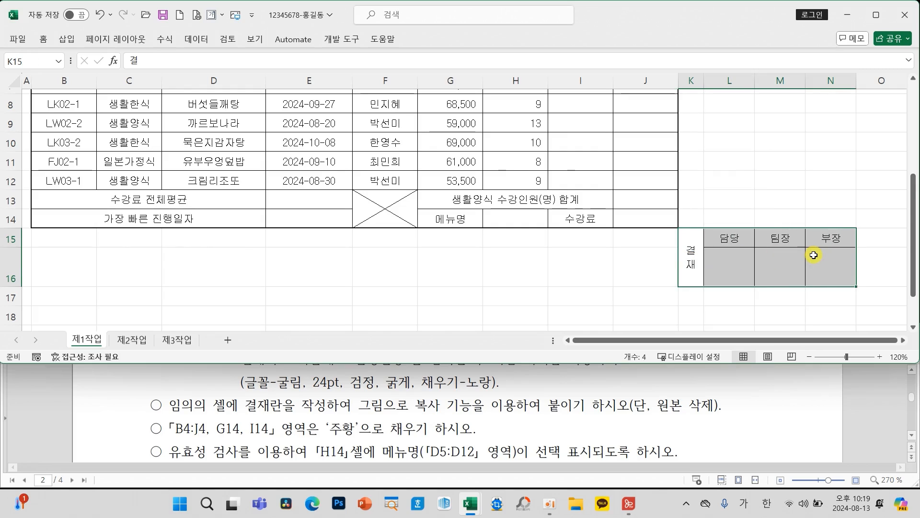
right_click(767, 270)
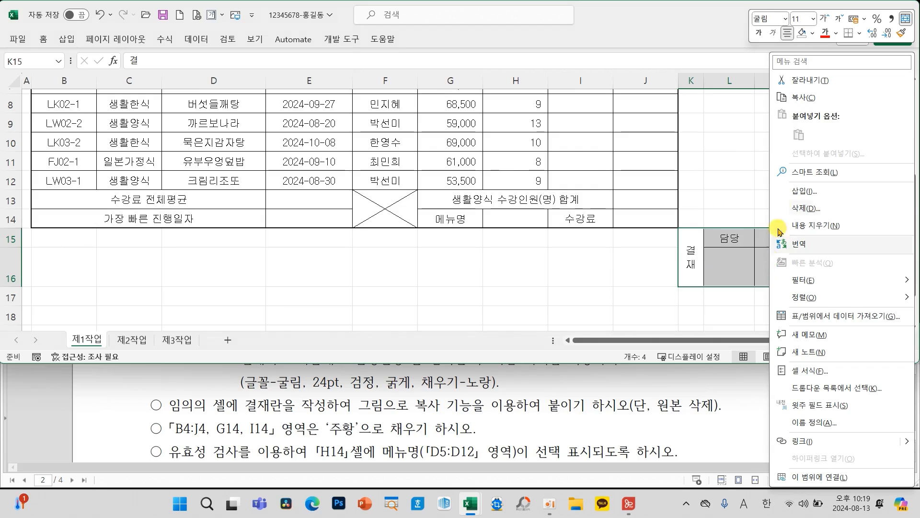
left_click(804, 97)
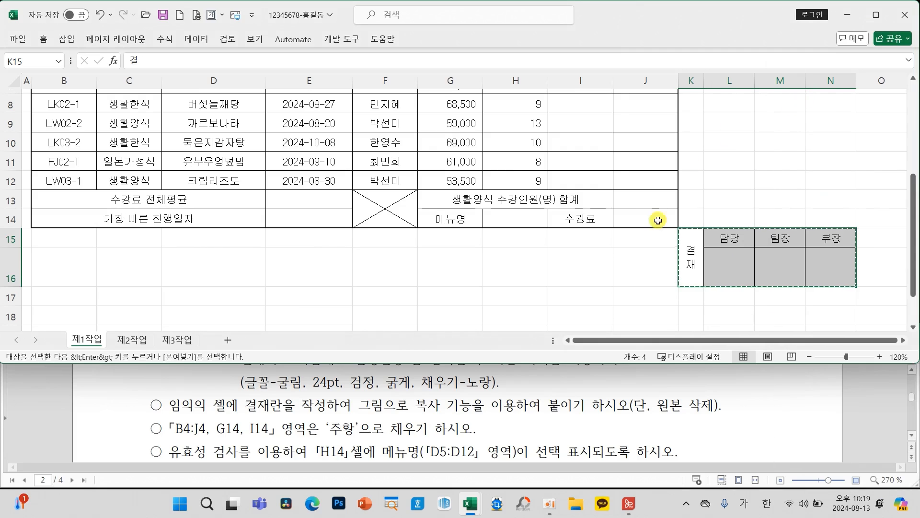
- Paste the copied approval box as a picture at cell H2, beside the title shape
scroll(544, 278, "up", 2)
scroll(544, 278, "up", 1)
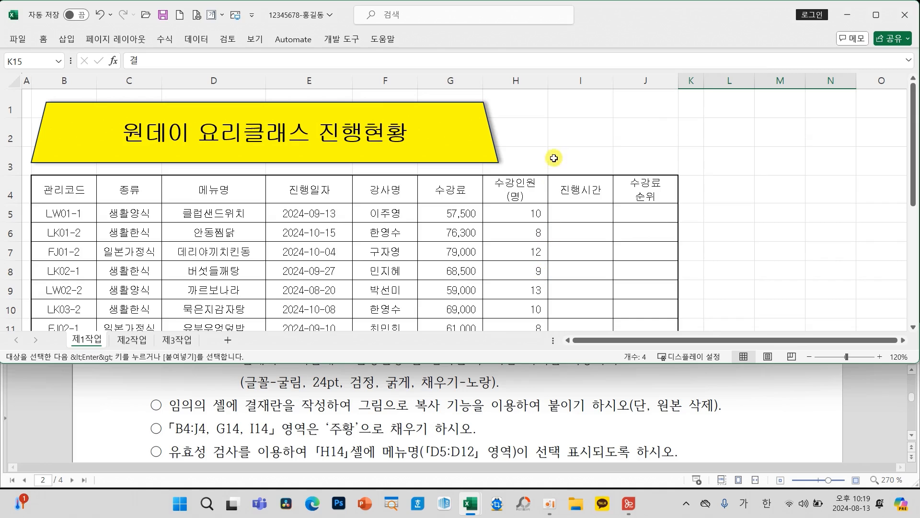
left_click(541, 130)
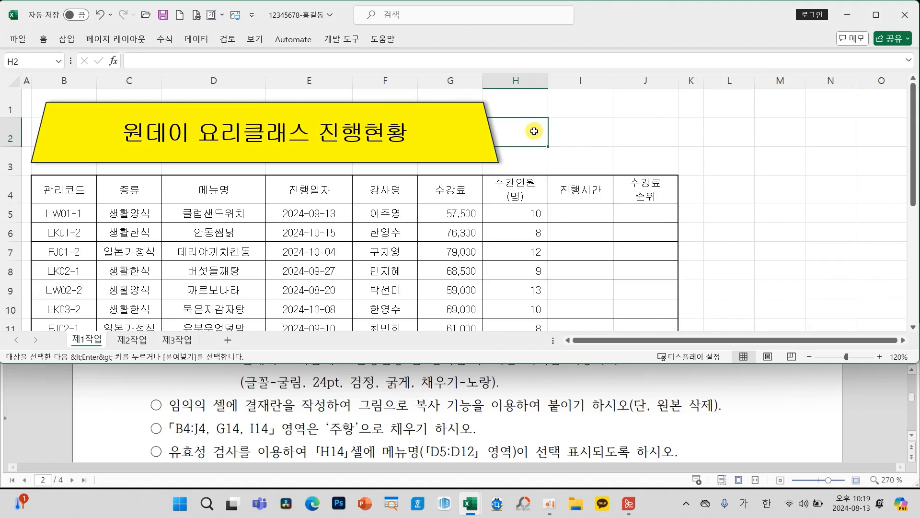
left_click(43, 39)
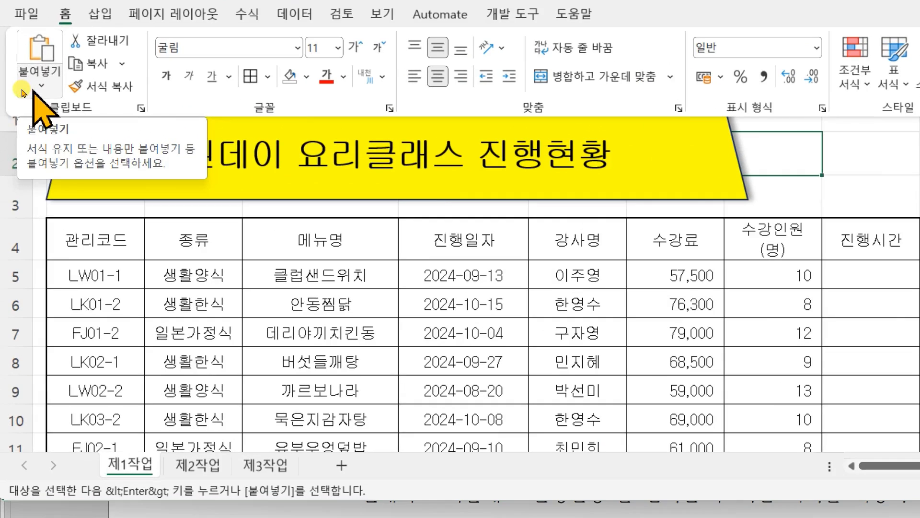
left_click(24, 91)
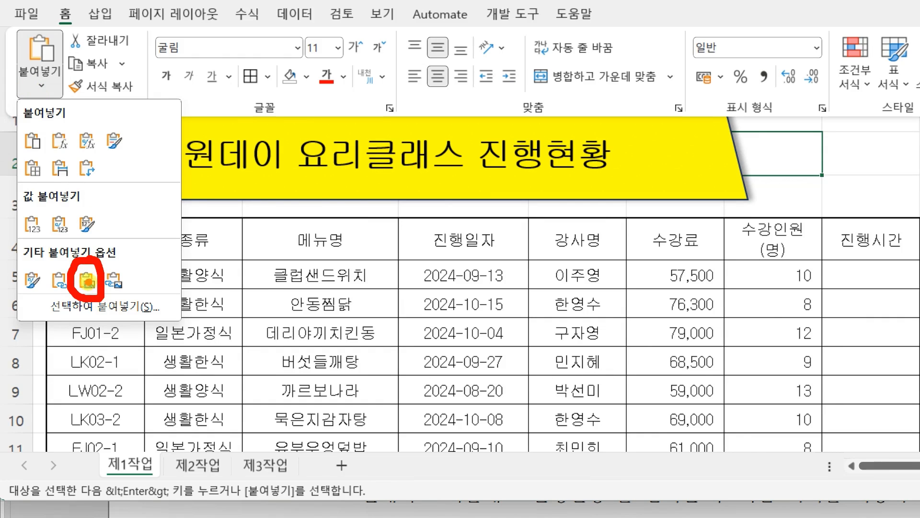
left_click(85, 282)
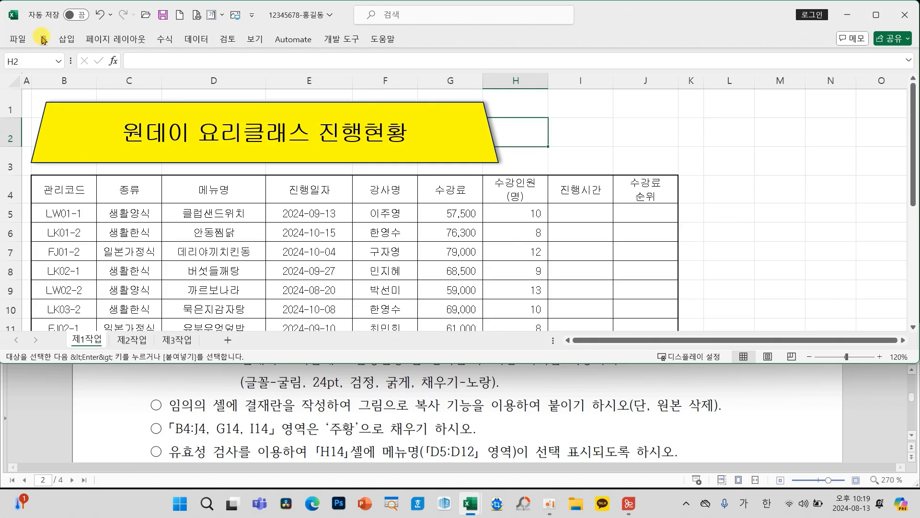
left_click(64, 58)
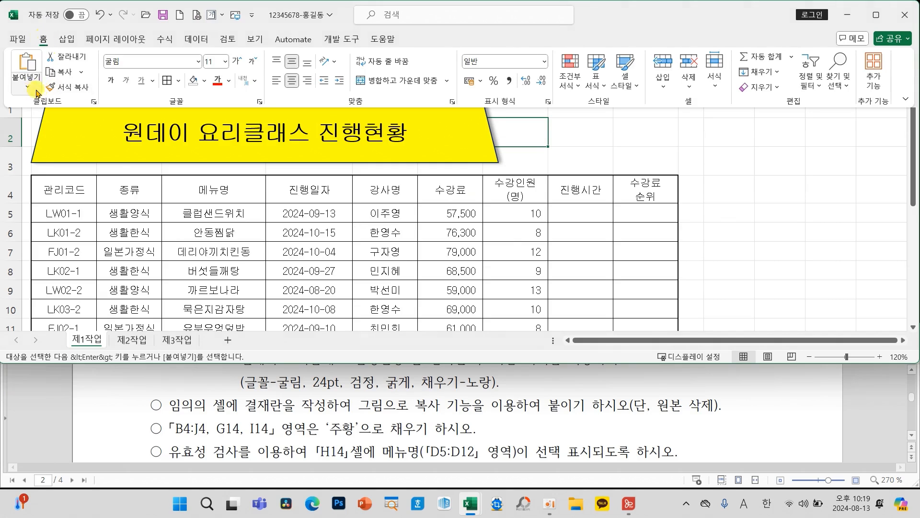
left_click(27, 87)
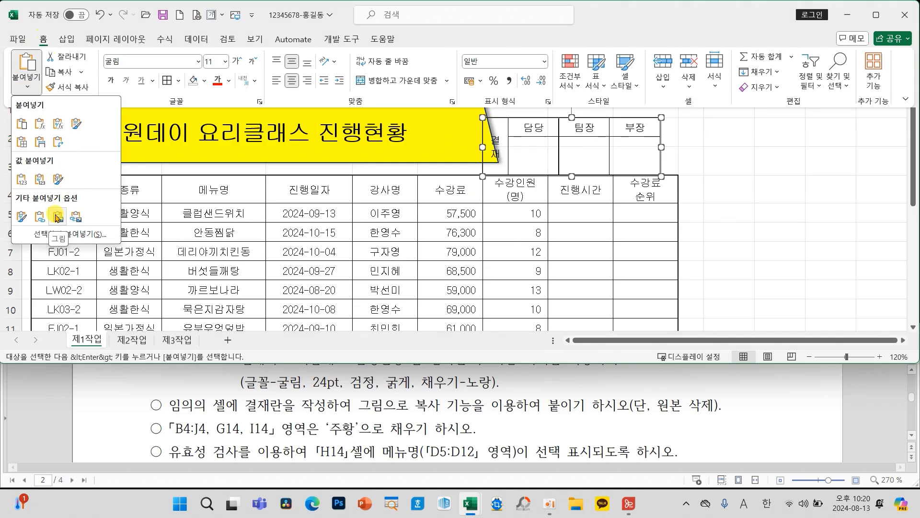
left_click(58, 217)
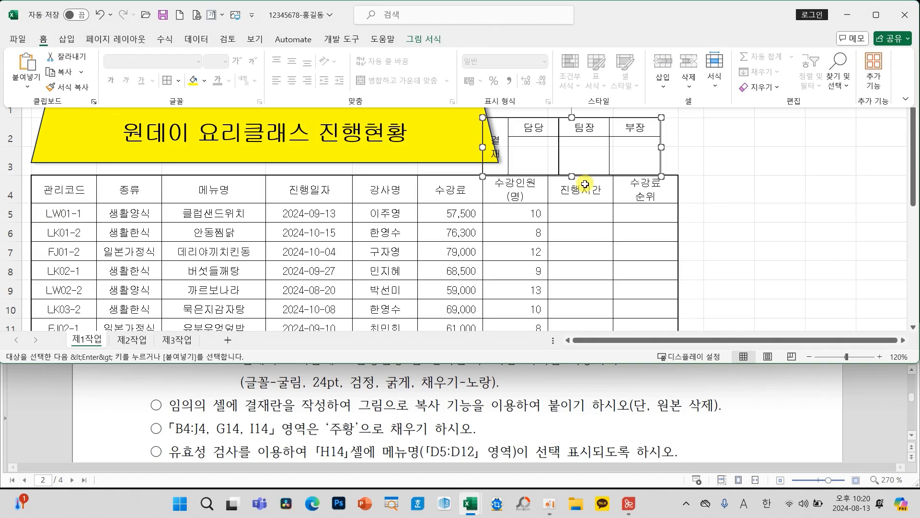
- Widen column I slightly and position the approval box picture above columns H to J, between the title shape and the table's outer edge
left_click_drag(596, 154, 612, 140)
left_click_drag(613, 81, 621, 81)
left_click_drag(617, 141, 626, 141)
left_click(725, 206)
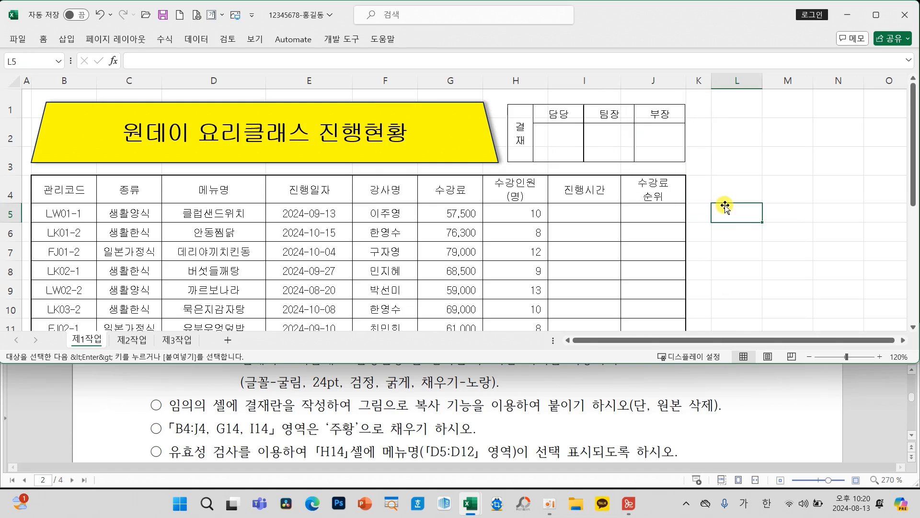
- Clear all contents and formatting from the original approval box in K15:N16 and save the workbook
scroll(724, 205, "down", 3)
left_click_drag(697, 214, 836, 217)
left_click(45, 40)
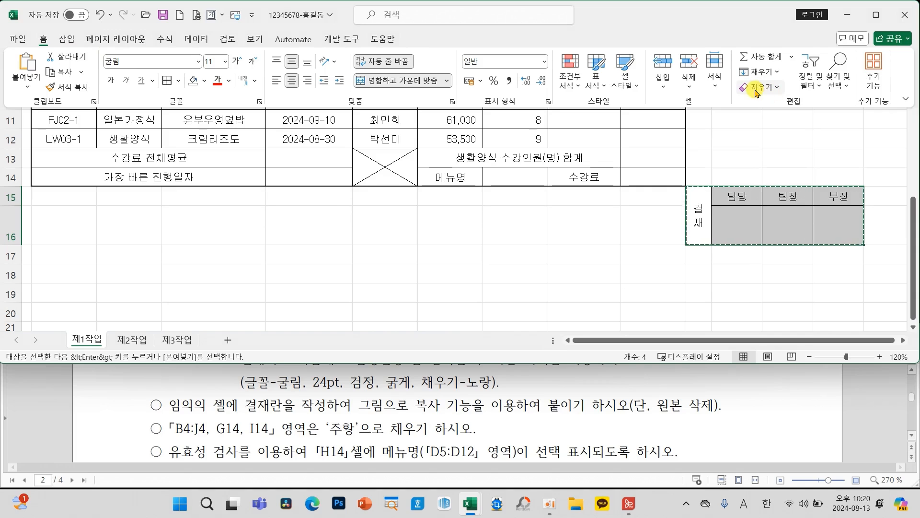
left_click(756, 91)
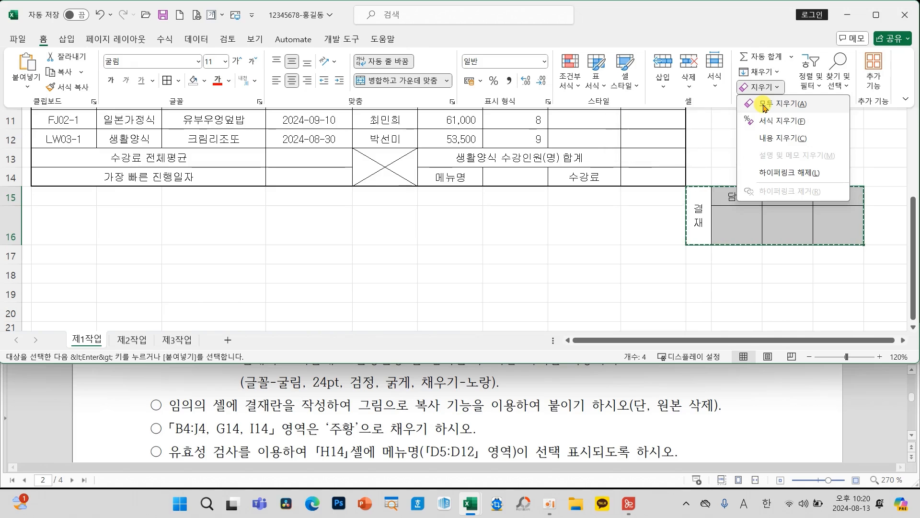
left_click(765, 105)
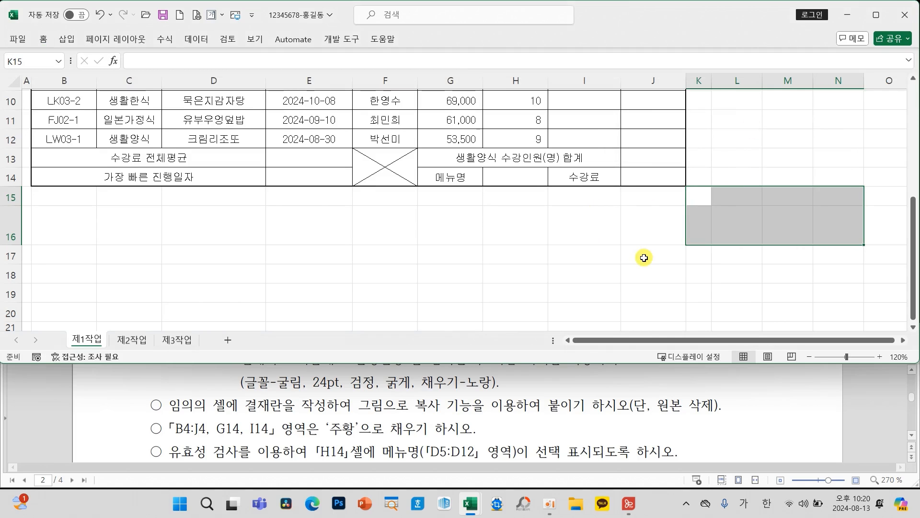
scroll(643, 257, "up", 3)
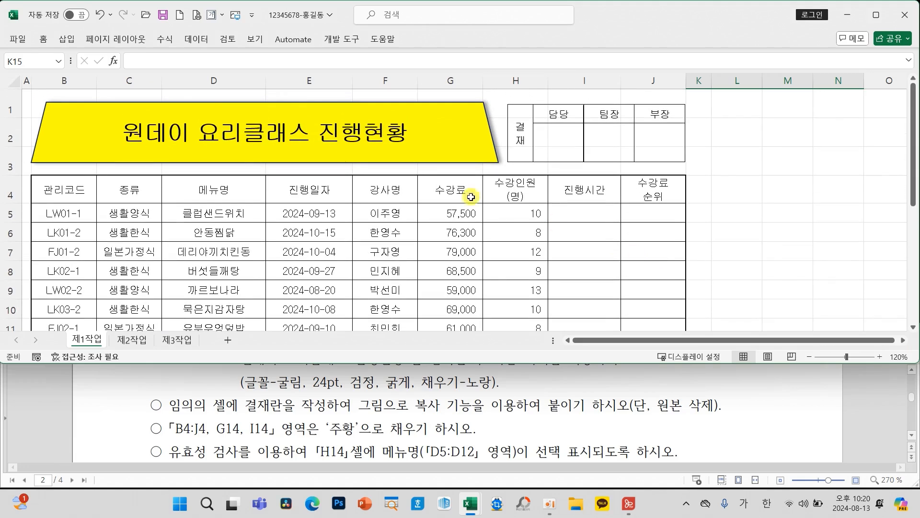
left_click(164, 17)
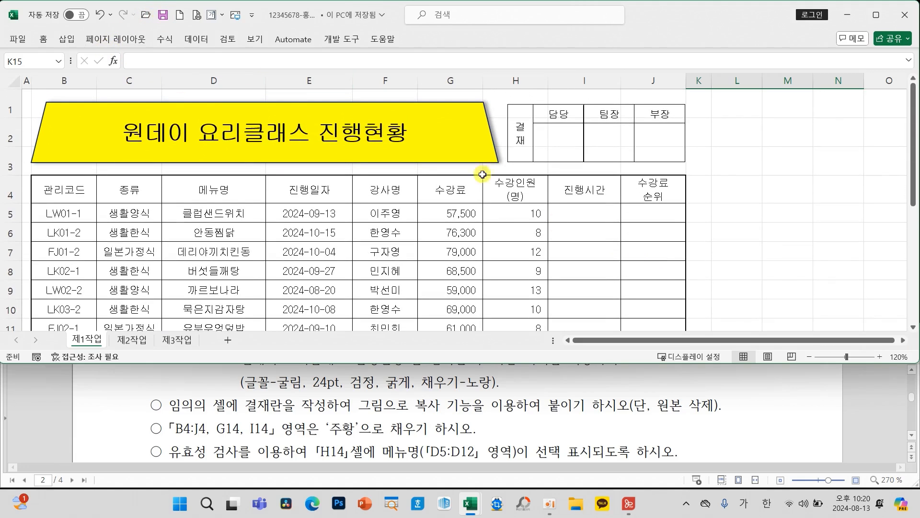
- Read the exam paper's fill instruction and fill B4:J4, G14 and I14 with the standard orange color (주황)
scroll(576, 410, "down", 2)
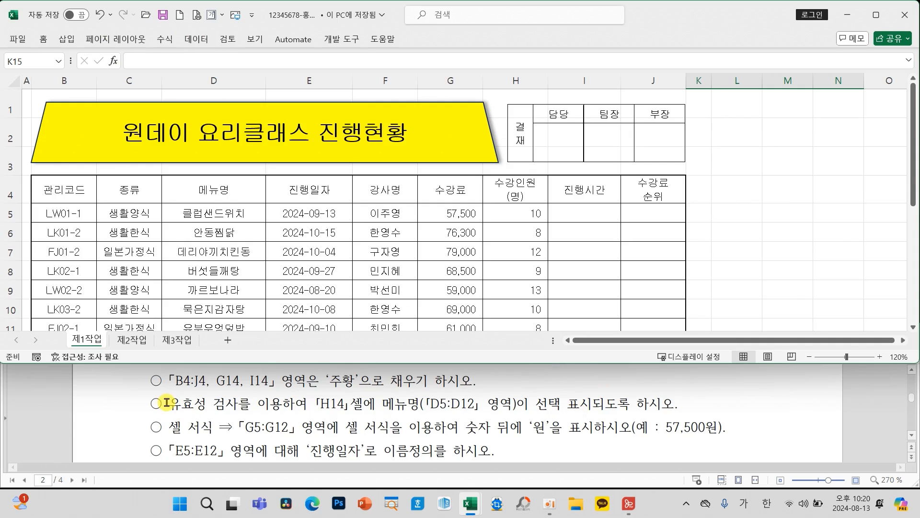
left_click_drag(168, 368, 379, 393)
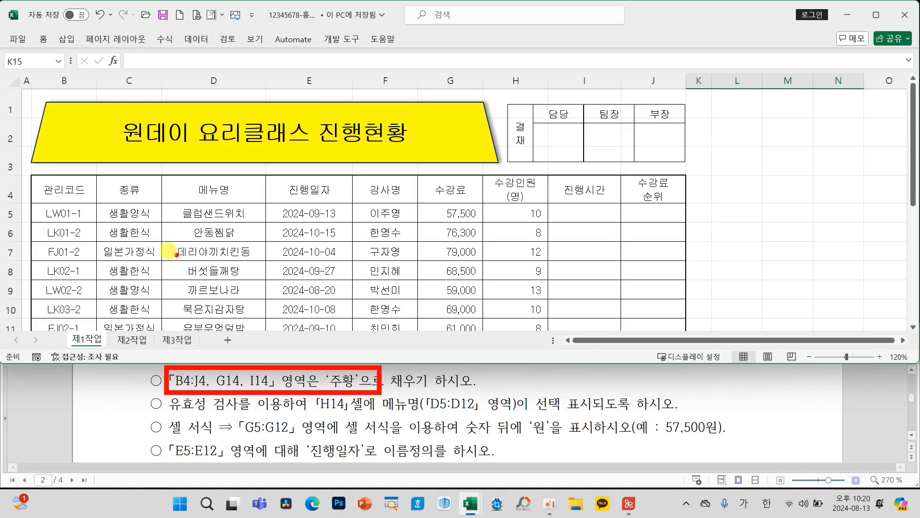
left_click_drag(77, 189, 648, 195)
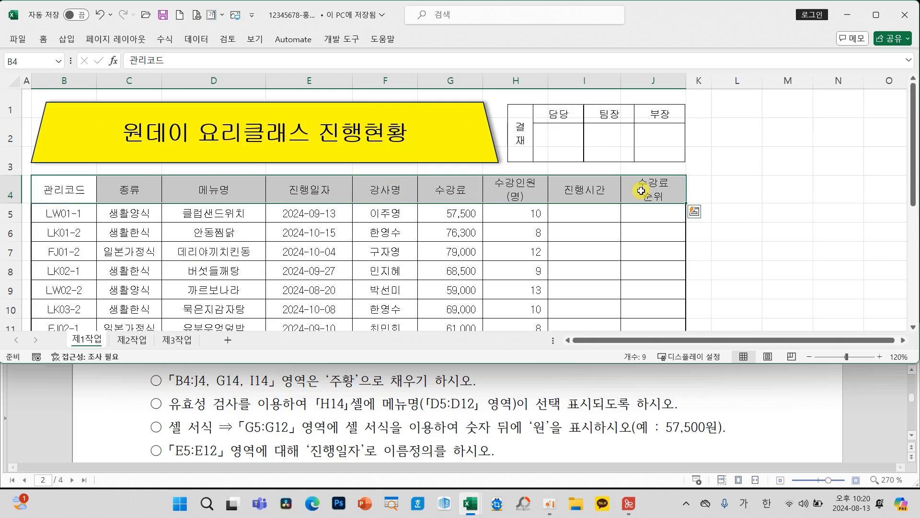
scroll(608, 266, "down", 1)
left_click(457, 301, "ctrl")
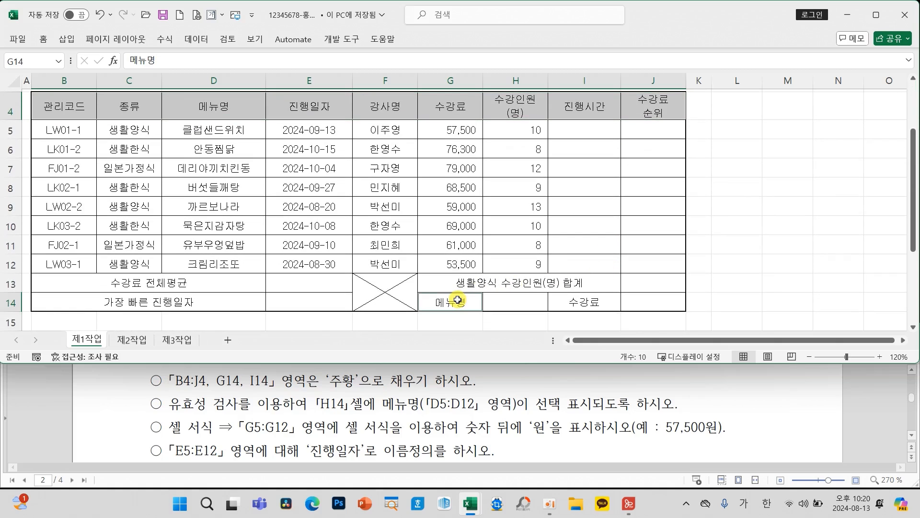
left_click(589, 302, "ctrl")
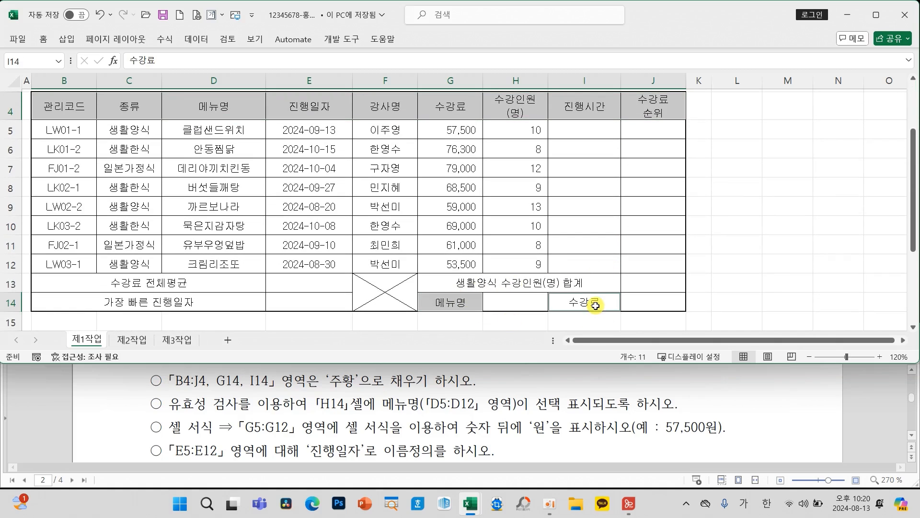
left_click(43, 39)
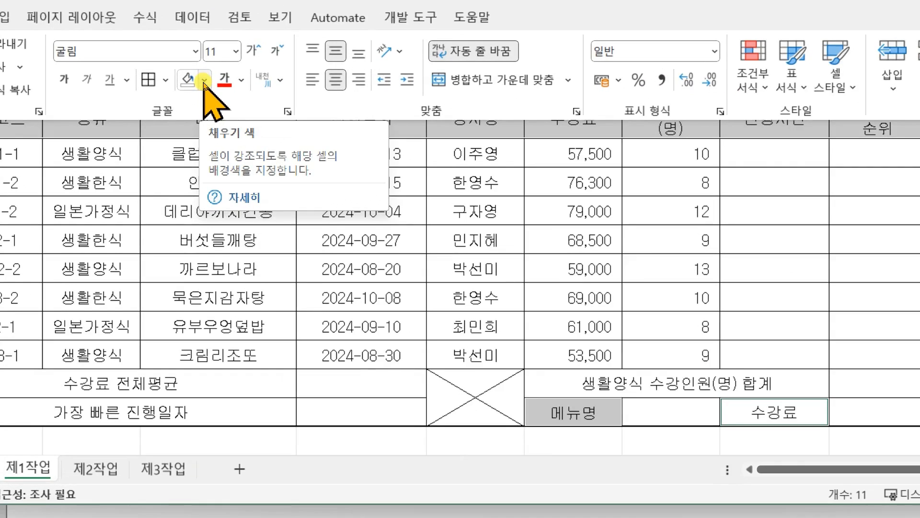
left_click(205, 81)
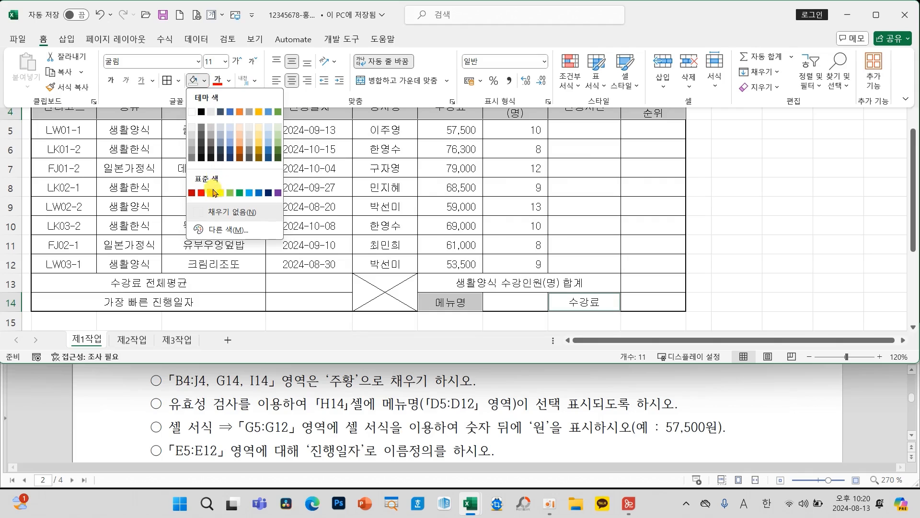
left_click(214, 192)
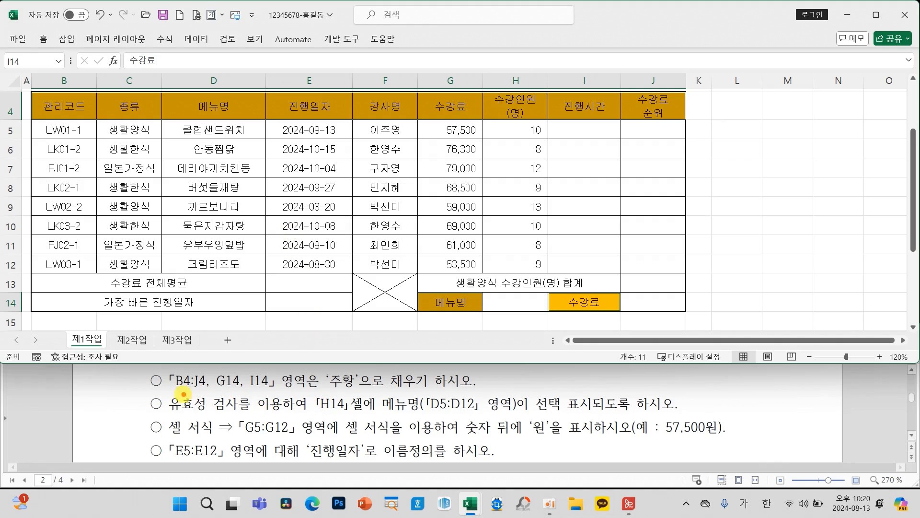
- Read the validation instruction on the exam paper and start a data validation rule for H14 that allows a list (목록)
mouse_move(165, 393)
left_mouse_down()
mouse_move(286, 416)
mouse_move(499, 302)
mouse_move(514, 322)
left_mouse_up()
left_click_drag(371, 412, 519, 413)
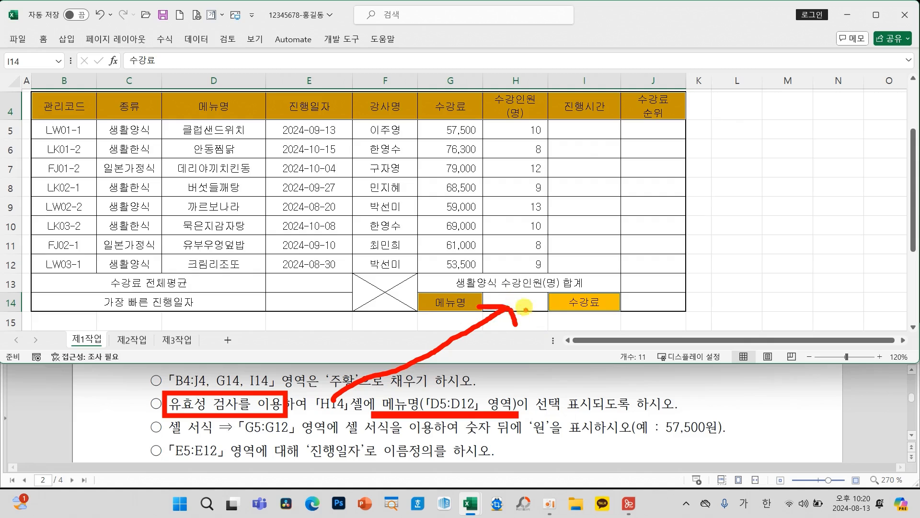
key("Escape")
left_click(512, 301)
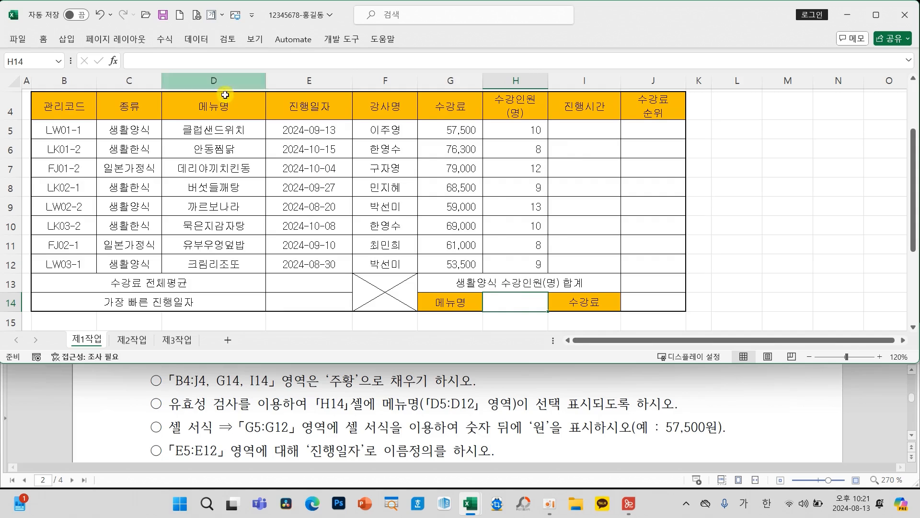
left_click(196, 38)
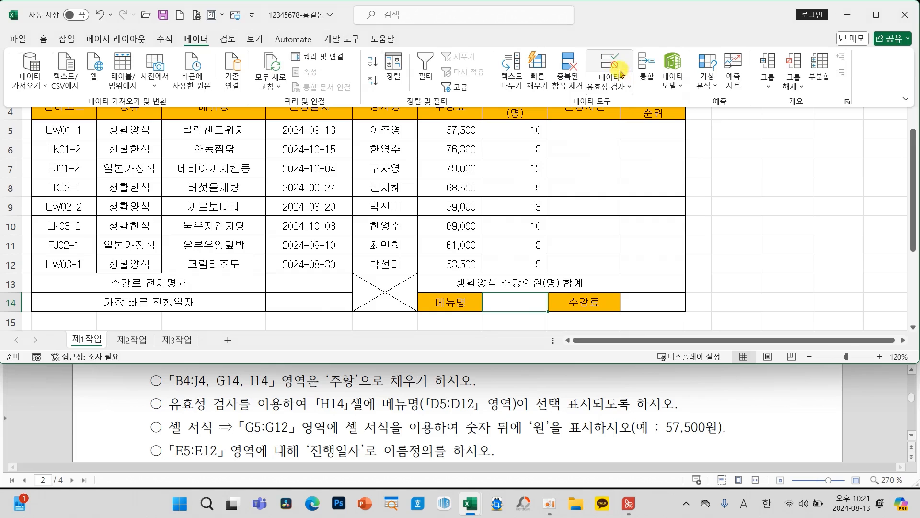
left_click(609, 60)
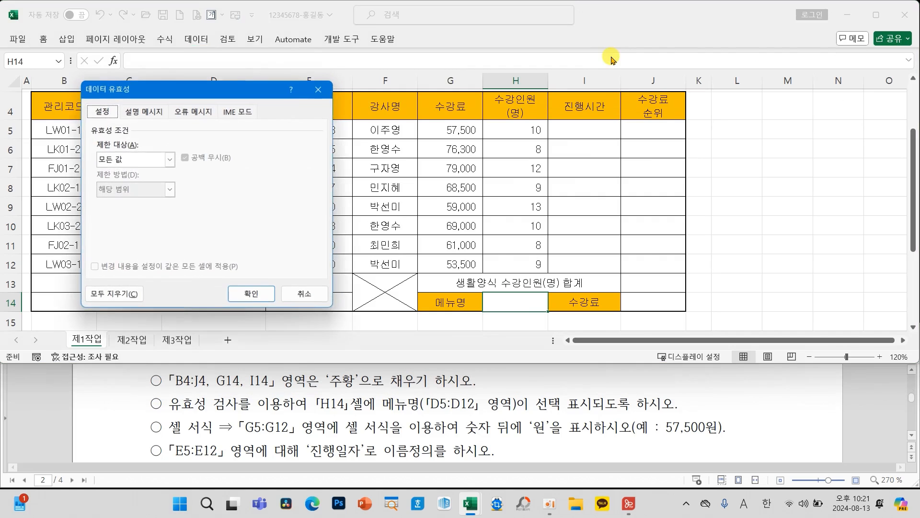
left_click_drag(258, 117, 437, 110)
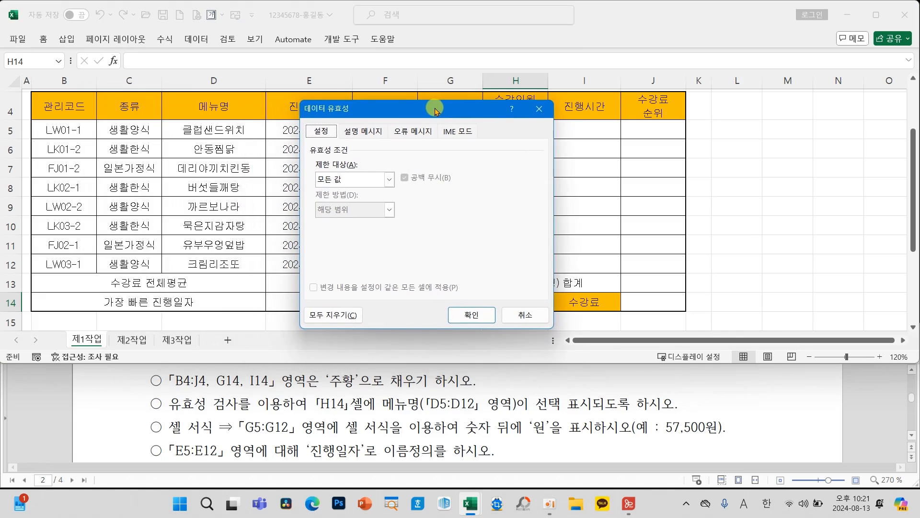
left_click(355, 179)
left_click(338, 213)
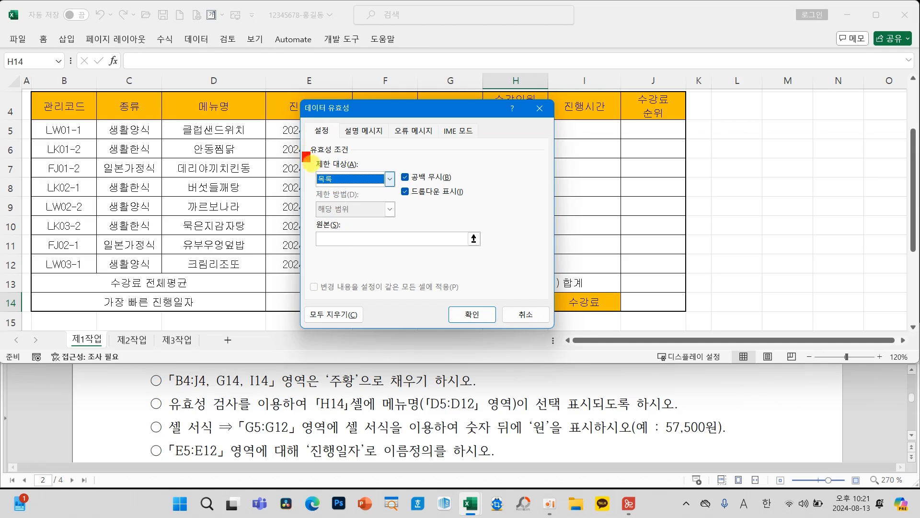
left_click_drag(311, 162, 384, 192)
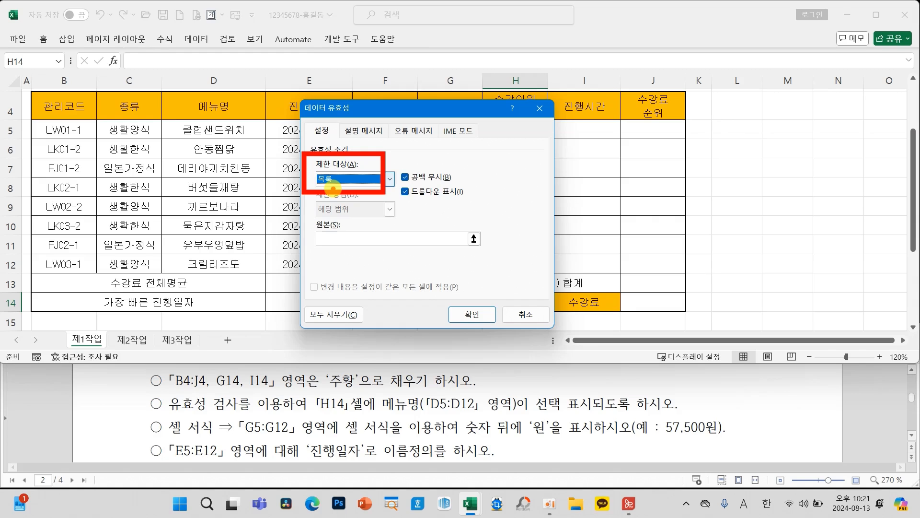
- Set the validation list's source to =$D$5:$D$12, apply the rule and choose 클럽샌드위치 in H14
mouse_move(325, 223)
left_mouse_down()
mouse_move(339, 249)
mouse_move(368, 211)
left_mouse_up()
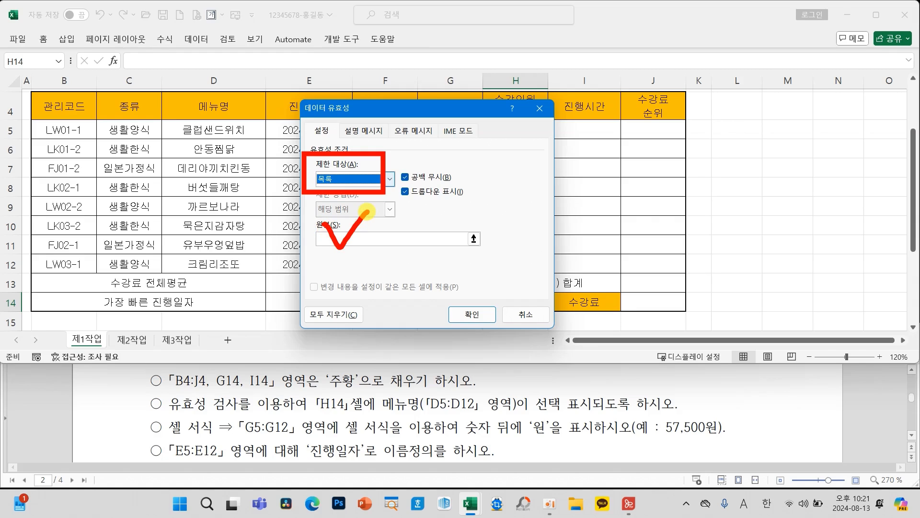
left_click(331, 239)
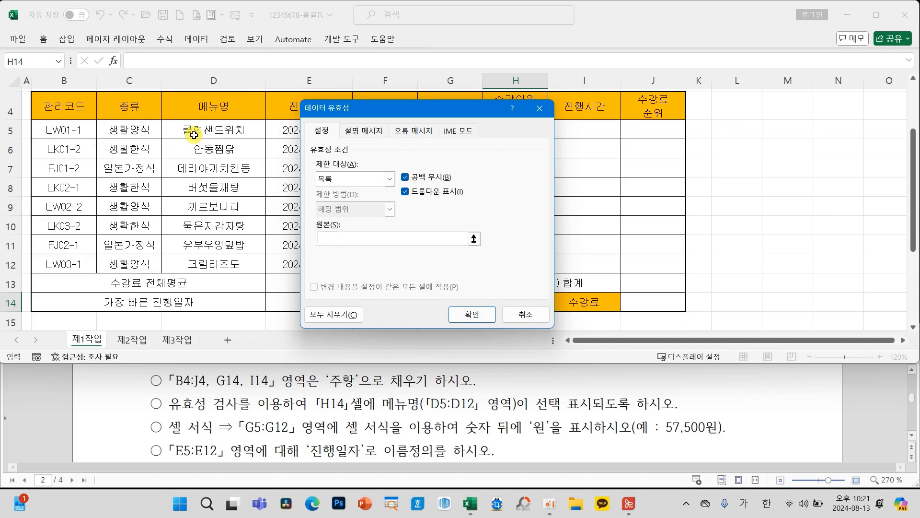
left_click_drag(194, 135, 210, 255)
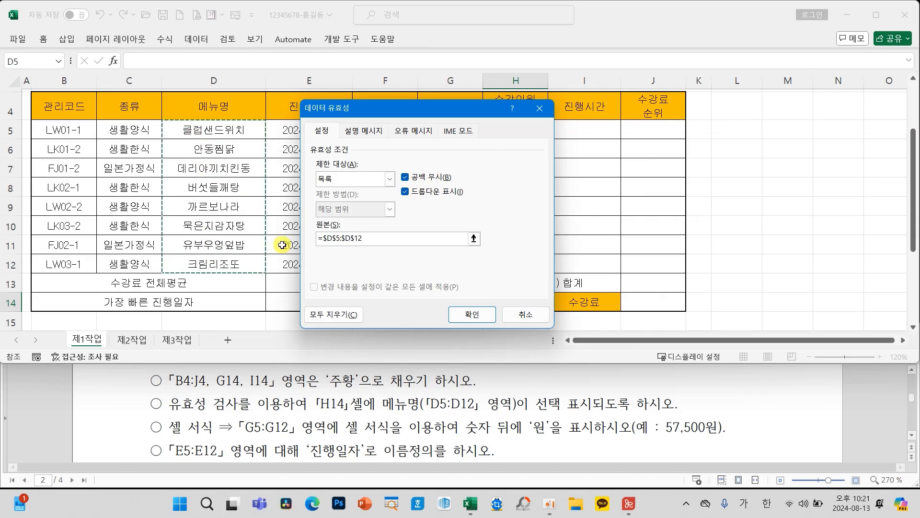
left_click(472, 314)
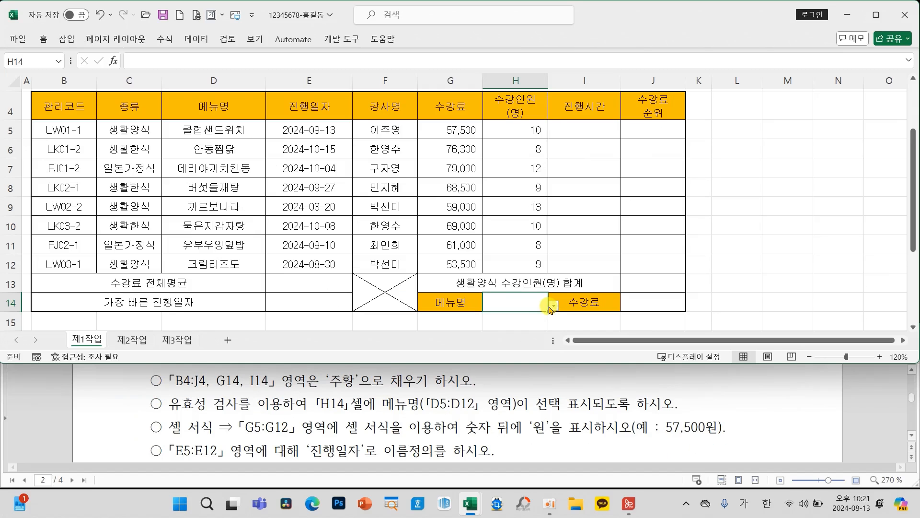
left_click(553, 305)
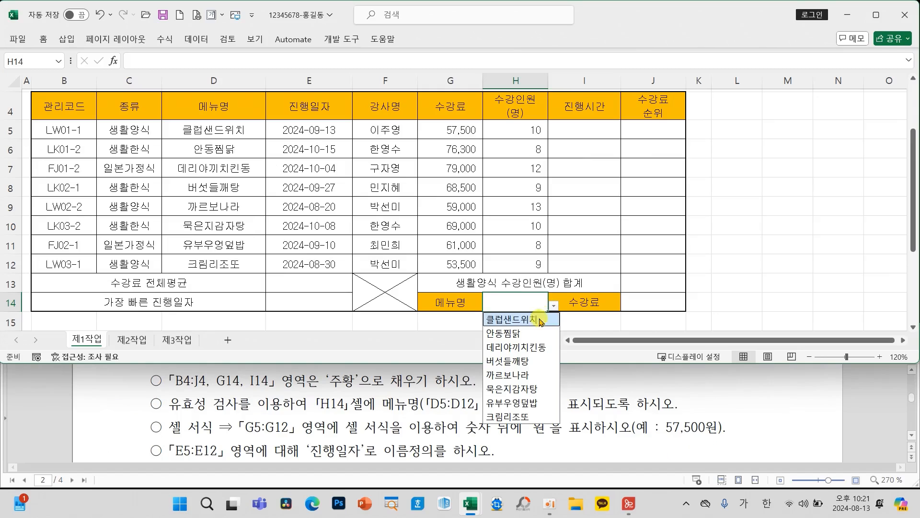
left_click(536, 321)
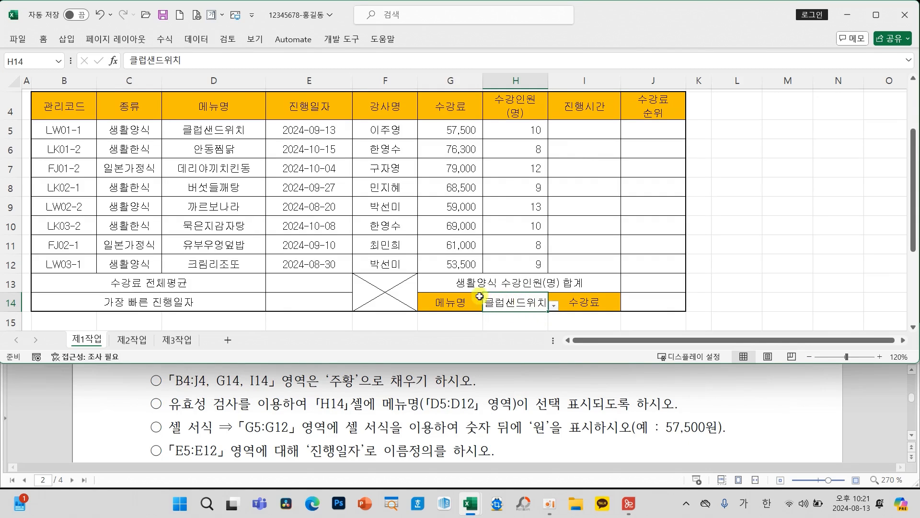
- Read the exam paper's cell format (셀 서식) instruction for the 수강료 values in G5:G12
left_click(373, 223)
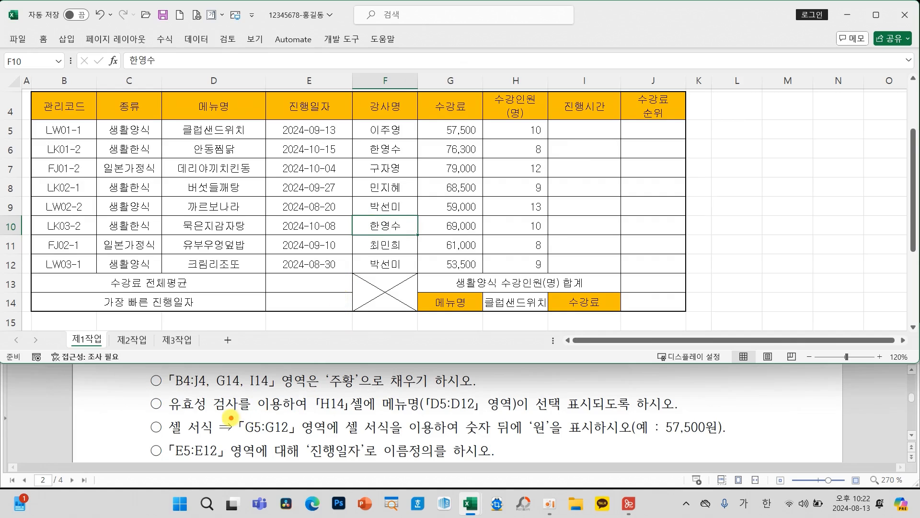
mouse_move(228, 421)
left_mouse_down()
mouse_move(332, 439)
mouse_move(386, 435)
left_mouse_up()
mouse_move(493, 422)
left_mouse_down()
mouse_move(484, 410)
mouse_move(455, 438)
mouse_move(496, 417)
mouse_move(486, 411)
left_mouse_up()
left_click_drag(524, 441, 555, 441)
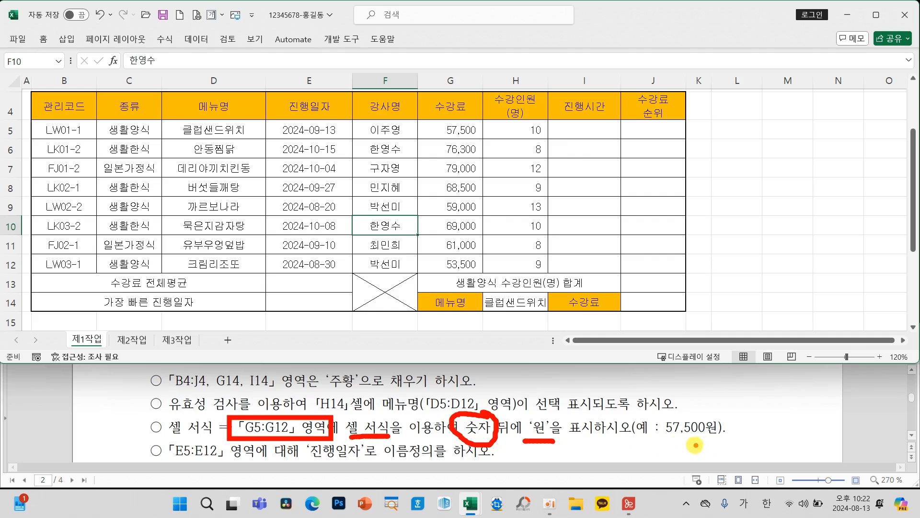
left_click_drag(664, 439, 724, 439)
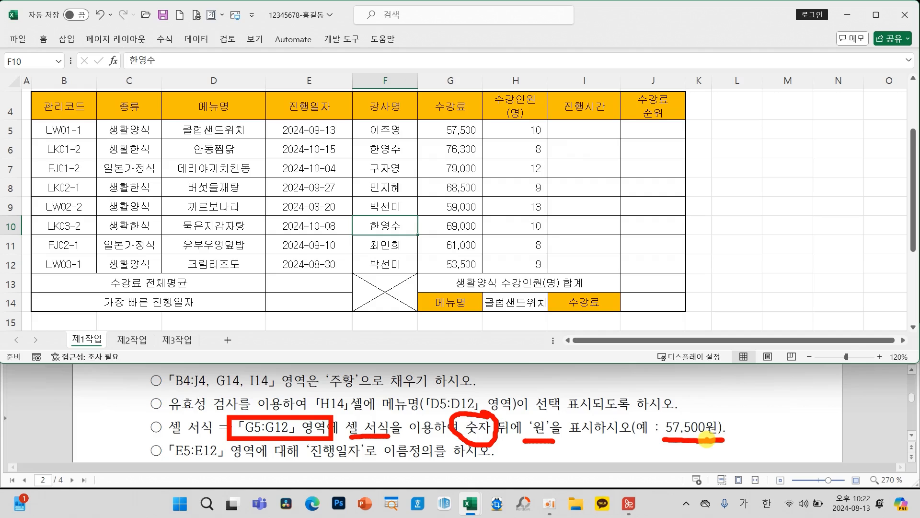
key("Escape")
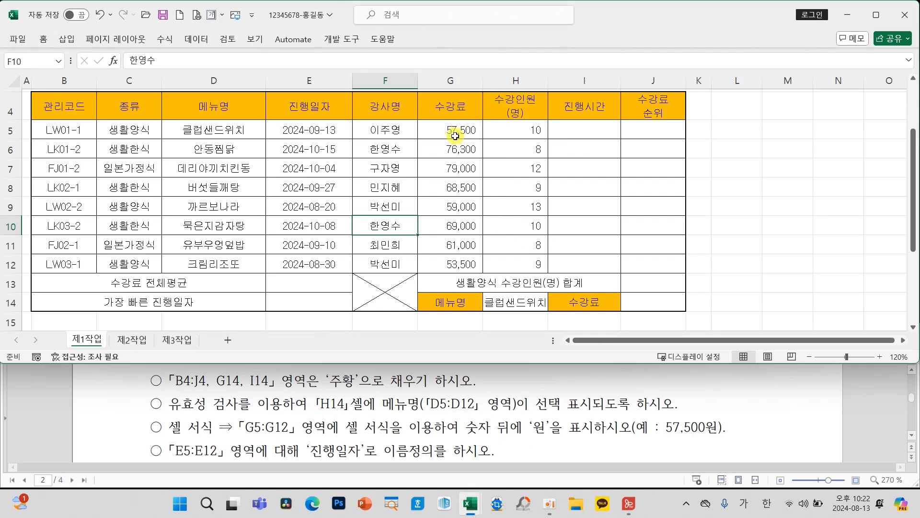
- Apply the custom number format #,##0"원" to the 수강료 values in G5:G12
left_click_drag(451, 129, 456, 257)
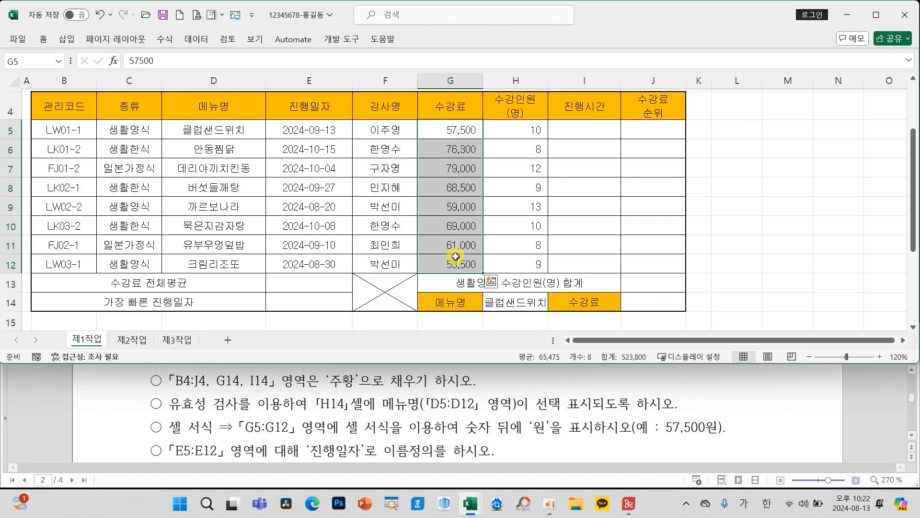
right_click(451, 208)
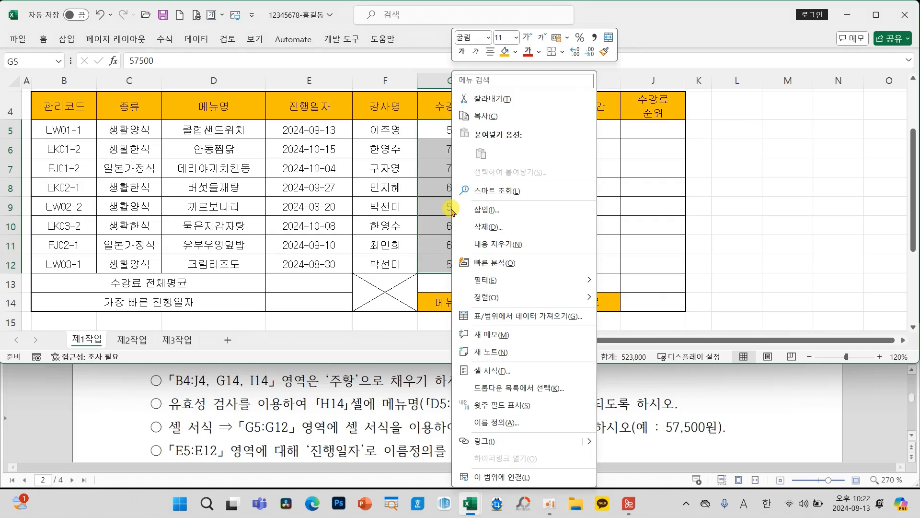
left_click(496, 373)
left_click_drag(484, 84, 231, 70)
left_click(146, 88)
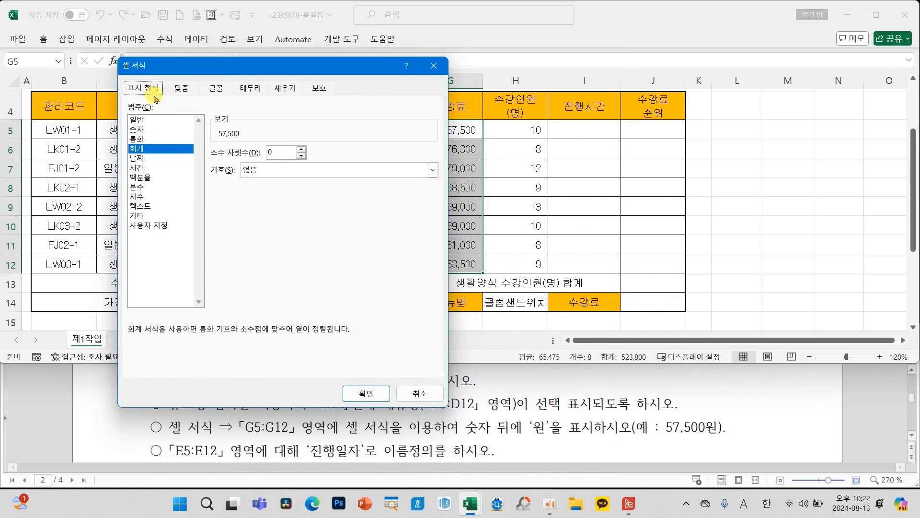
left_click(138, 226)
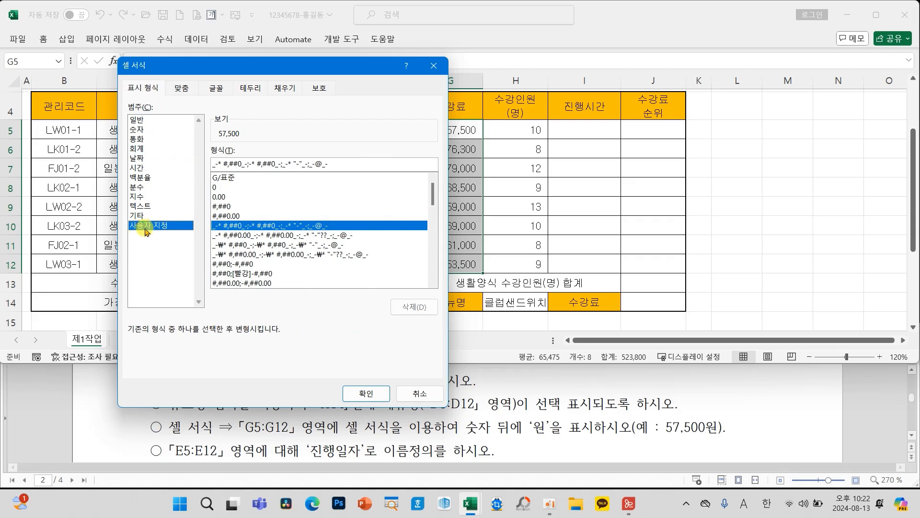
left_click(218, 206)
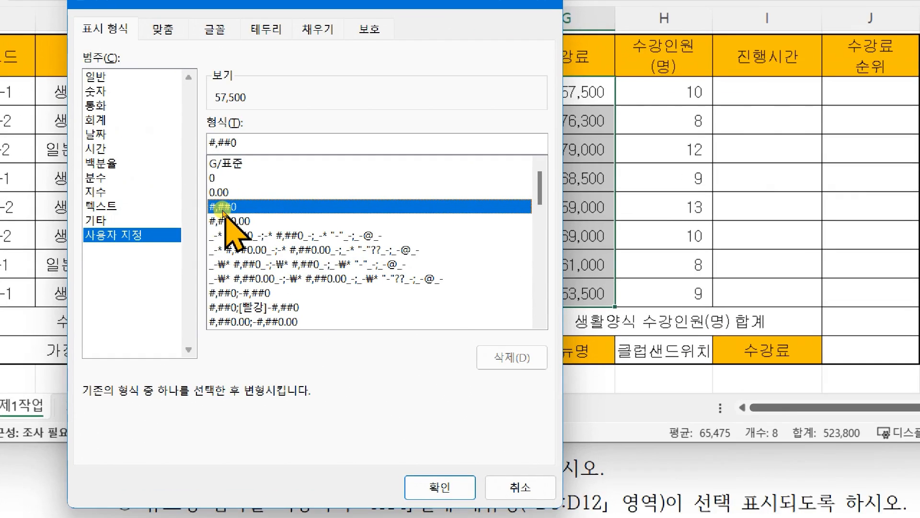
left_click(245, 140)
type("\"원")
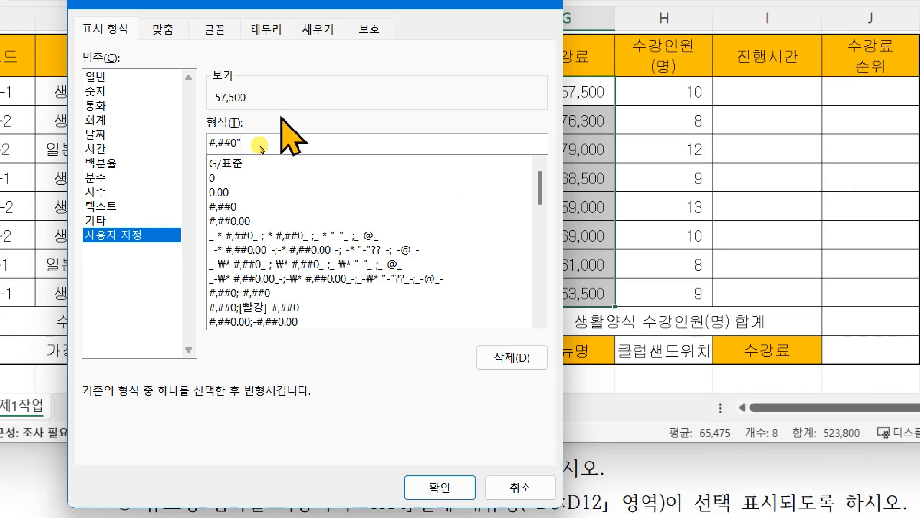
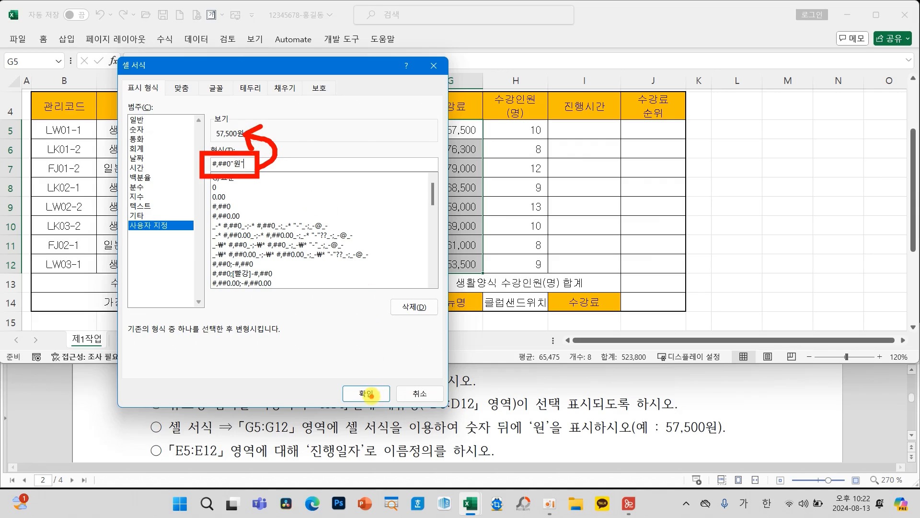
left_click(365, 398)
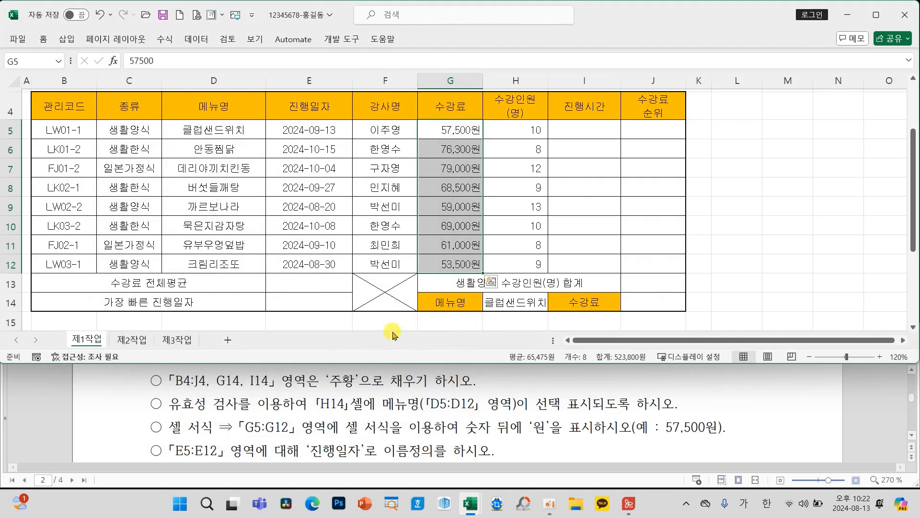
left_click(450, 222)
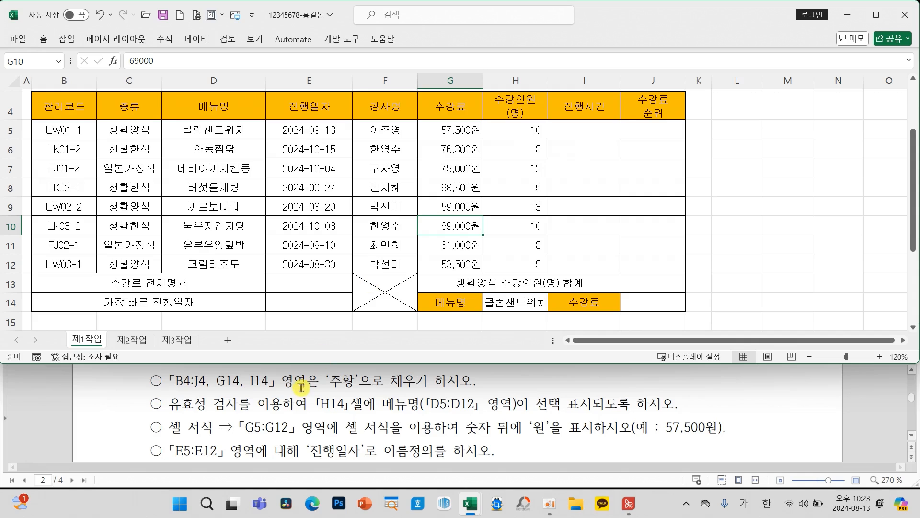
- Read the naming instruction on the exam paper, define the name 진행일자 for E5:E12 and save the workbook
left_click_drag(165, 435, 230, 462)
mouse_move(296, 436)
left_mouse_down()
mouse_move(312, 451)
mouse_move(360, 461)
mouse_move(441, 463)
left_mouse_up()
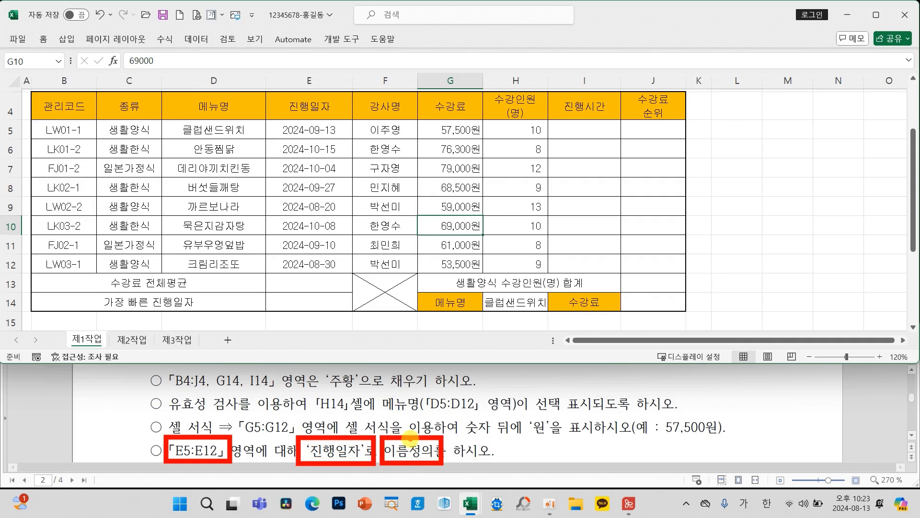
mouse_move(406, 437)
left_mouse_down()
mouse_move(165, 230)
mouse_move(20, 74)
mouse_move(37, 78)
left_mouse_up()
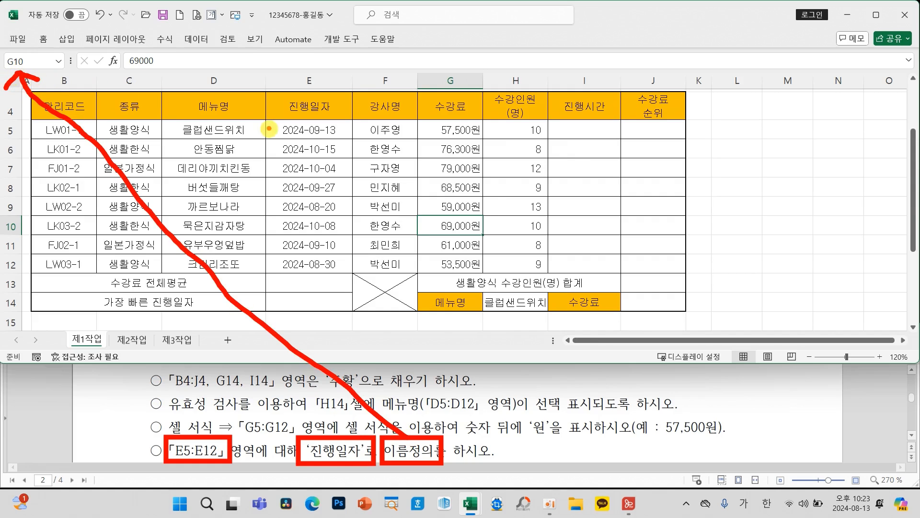
key("Escape")
left_click_drag(304, 131, 304, 262)
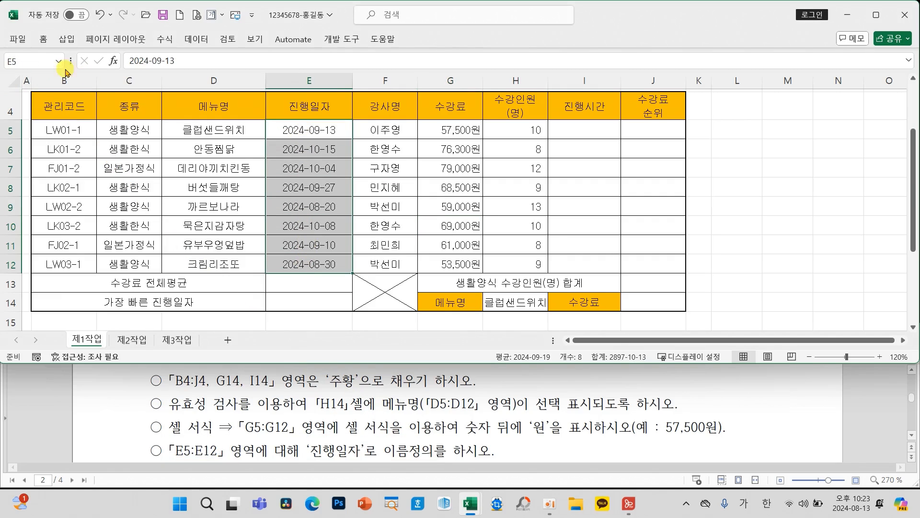
left_click(37, 60)
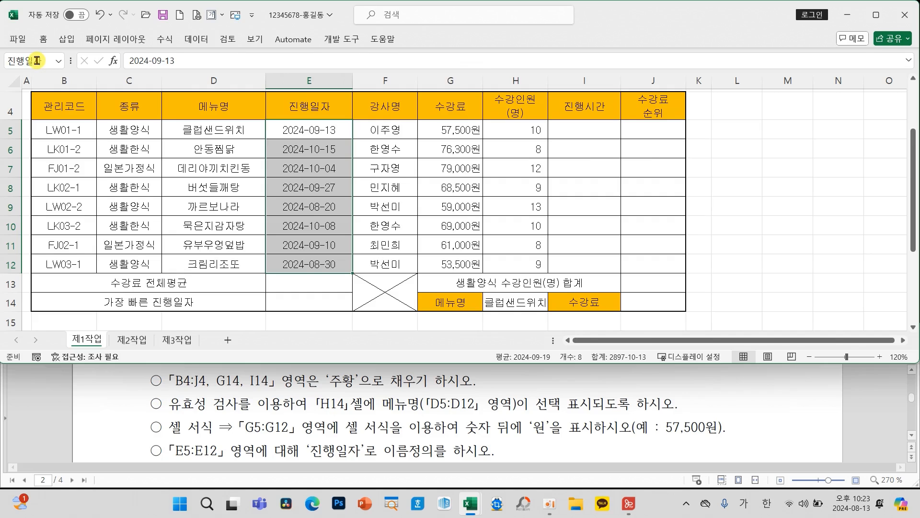
key("Return")
left_click(34, 61)
left_click(301, 185)
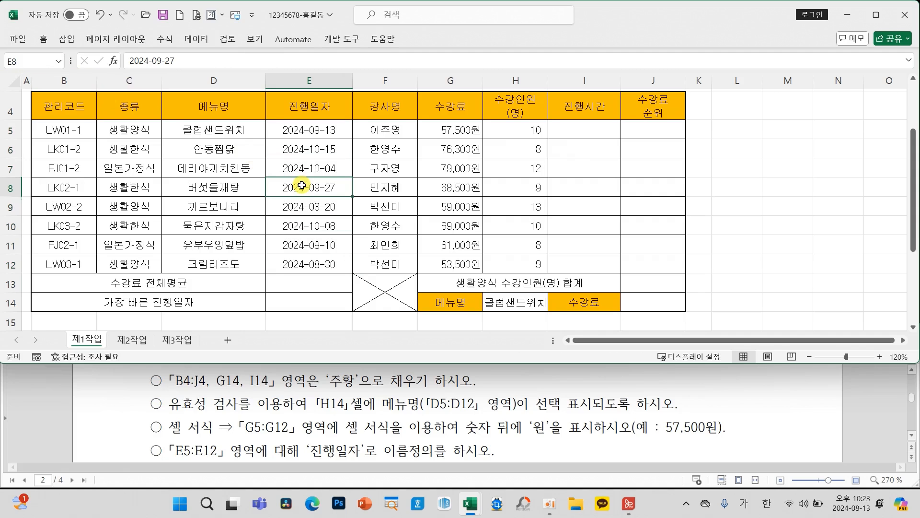
left_click(345, 211)
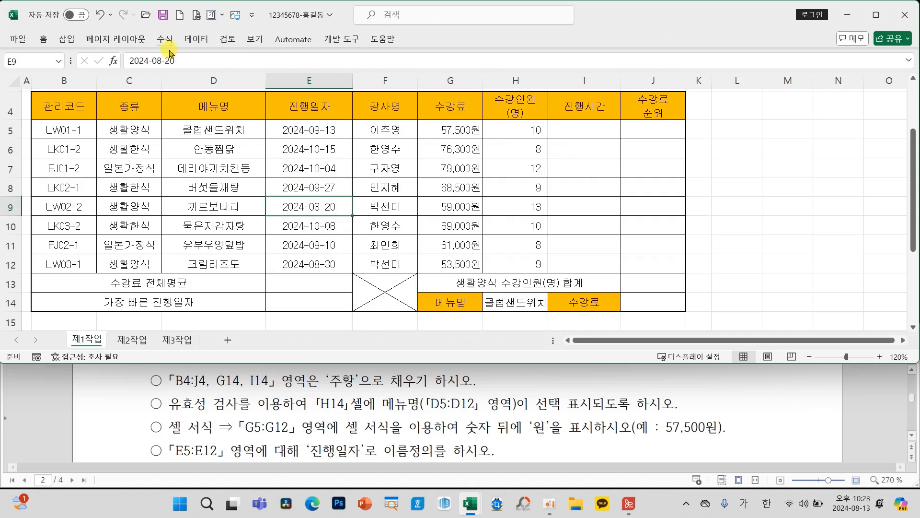
left_click(163, 10)
- Review the 제1작업 sheet and read the exam paper's item (7) on the conditional formatting formula for 수강인원(명)
scroll(473, 214, "up", 1)
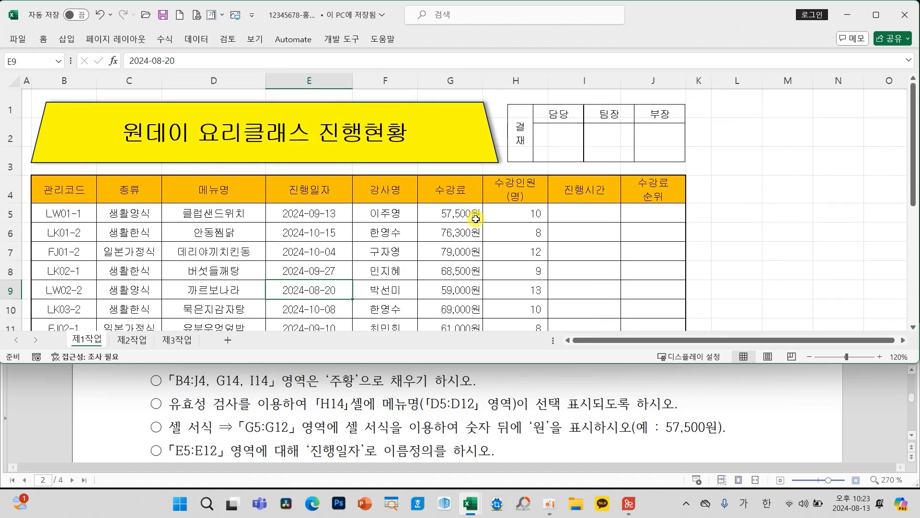
scroll(475, 219, "down", 2)
scroll(476, 220, "up", 2)
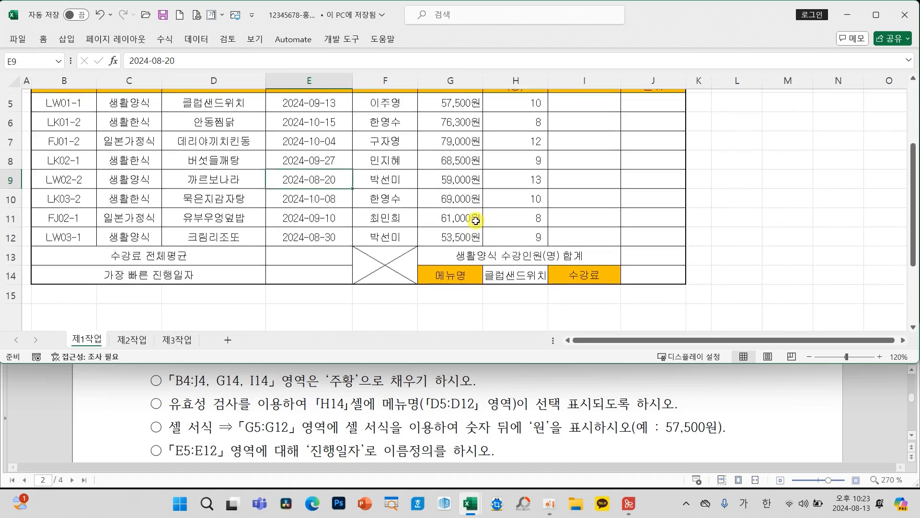
scroll(383, 226, "up", 1)
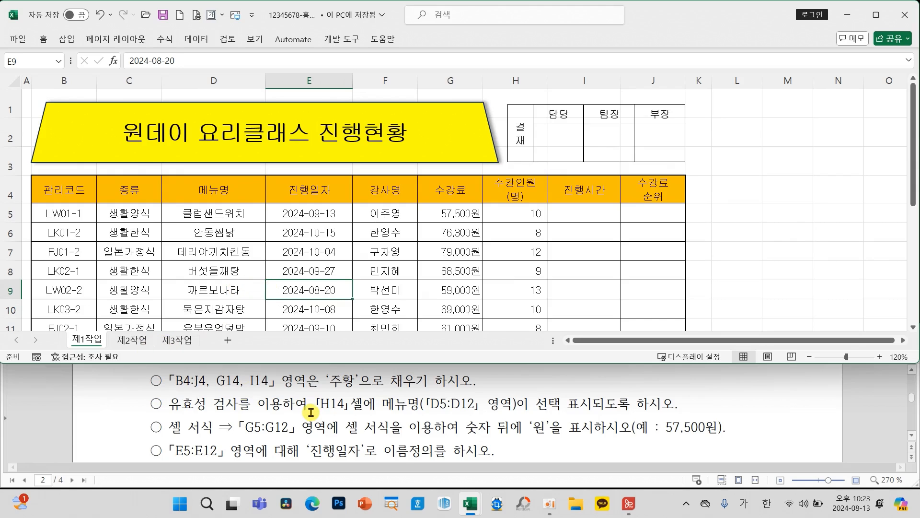
scroll(311, 413, "down", 3)
scroll(187, 410, "down", 6)
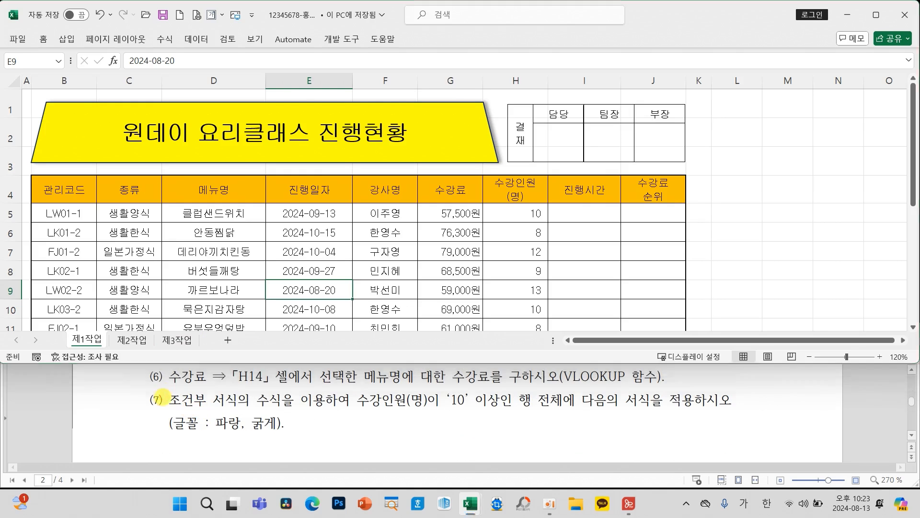
mouse_move(130, 385)
left_mouse_down()
mouse_move(311, 426)
mouse_move(755, 442)
left_mouse_up()
mouse_move(118, 403)
left_mouse_down()
mouse_move(98, 411)
mouse_move(118, 433)
mouse_move(96, 394)
mouse_move(94, 429)
mouse_move(111, 404)
left_mouse_up()
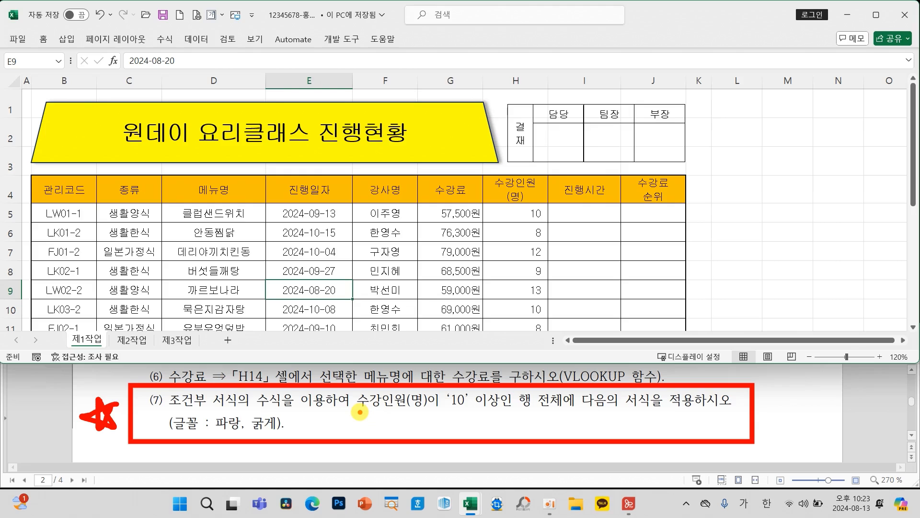
left_click_drag(360, 413, 494, 410)
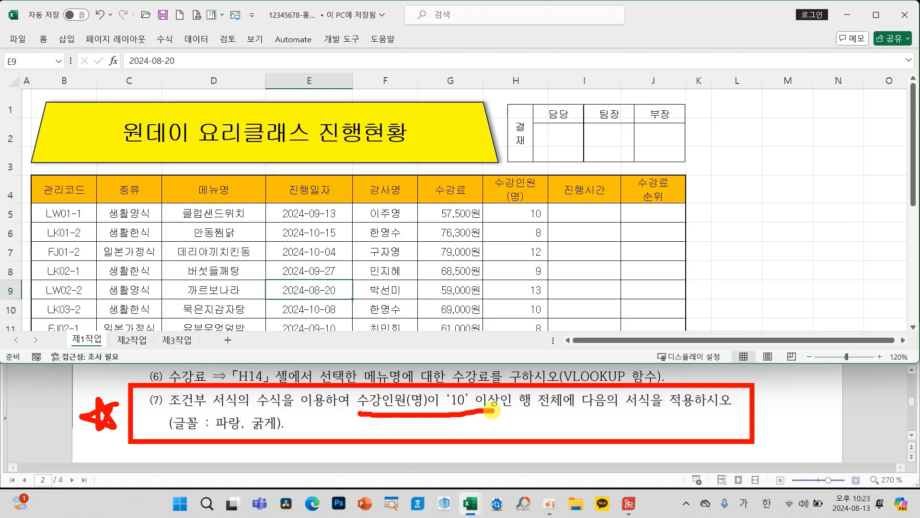
mouse_move(466, 302)
left_mouse_down()
mouse_move(498, 318)
mouse_move(466, 343)
left_mouse_up()
mouse_move(509, 317)
left_mouse_down()
mouse_move(537, 311)
mouse_move(535, 326)
left_mouse_up()
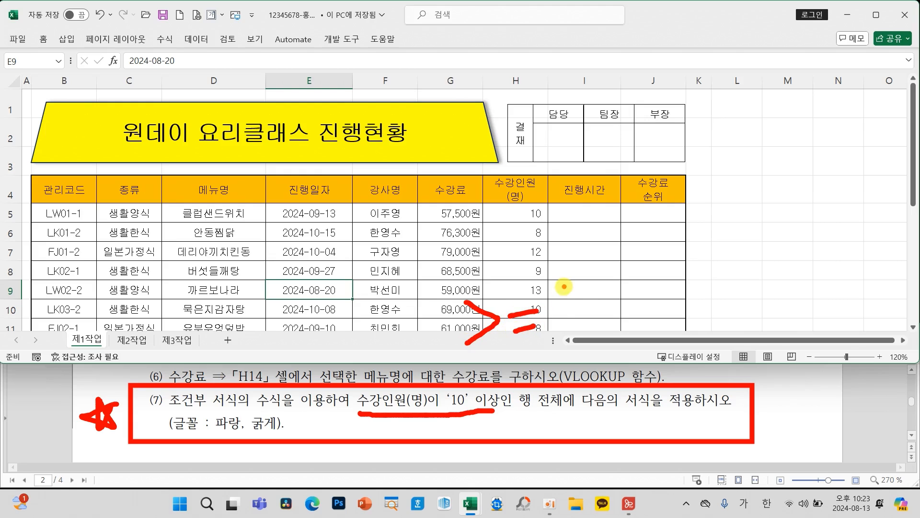
left_click_drag(565, 286, 564, 353)
mouse_move(595, 295)
left_mouse_down()
mouse_move(606, 303)
mouse_move(594, 295)
left_mouse_up()
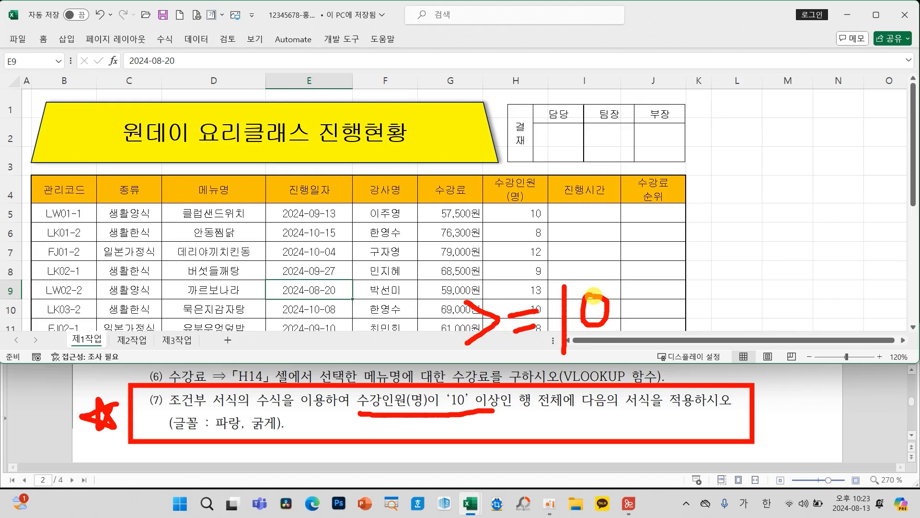
mouse_move(433, 304)
left_mouse_down()
mouse_move(374, 372)
mouse_move(428, 311)
left_mouse_up()
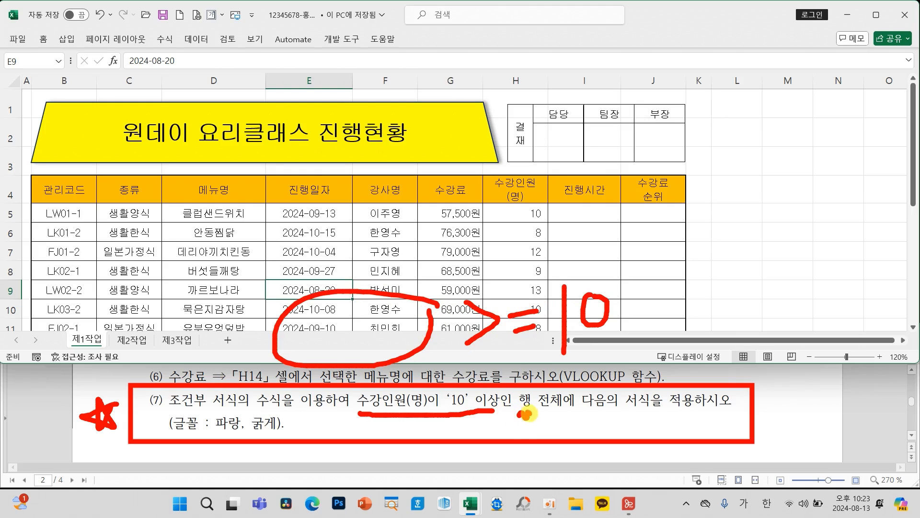
left_click_drag(526, 413, 558, 411)
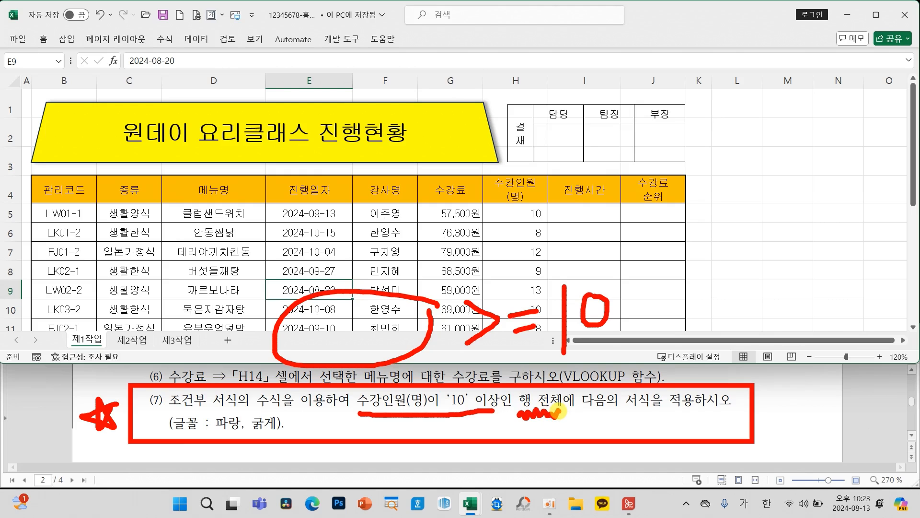
key("Escape")
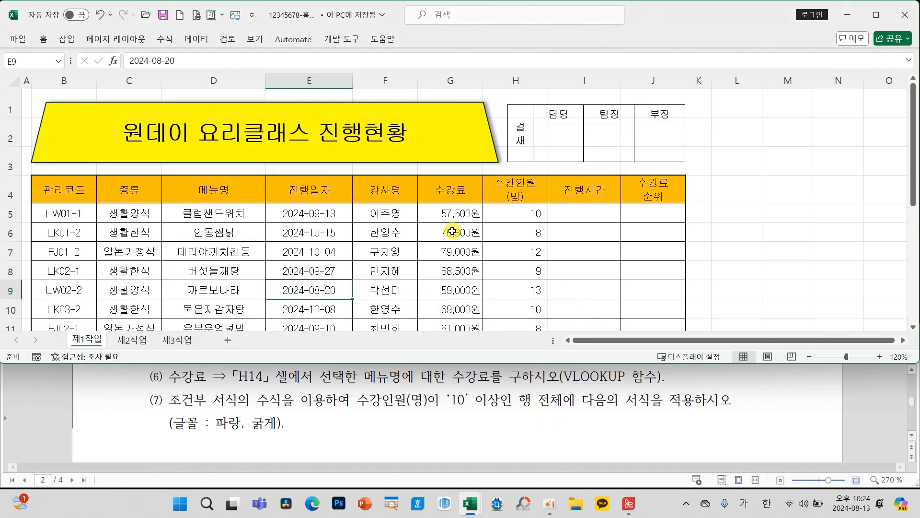
scroll(458, 225, "down", 1)
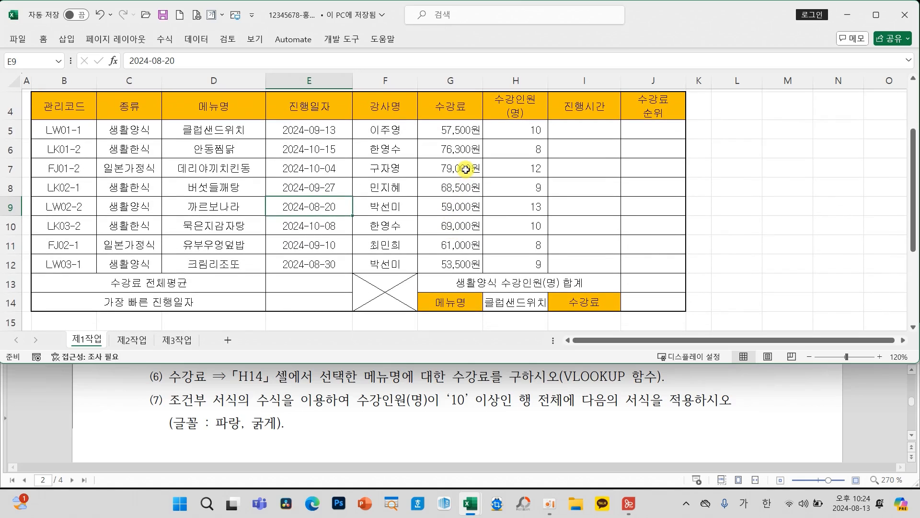
left_click_drag(421, 120, 481, 272)
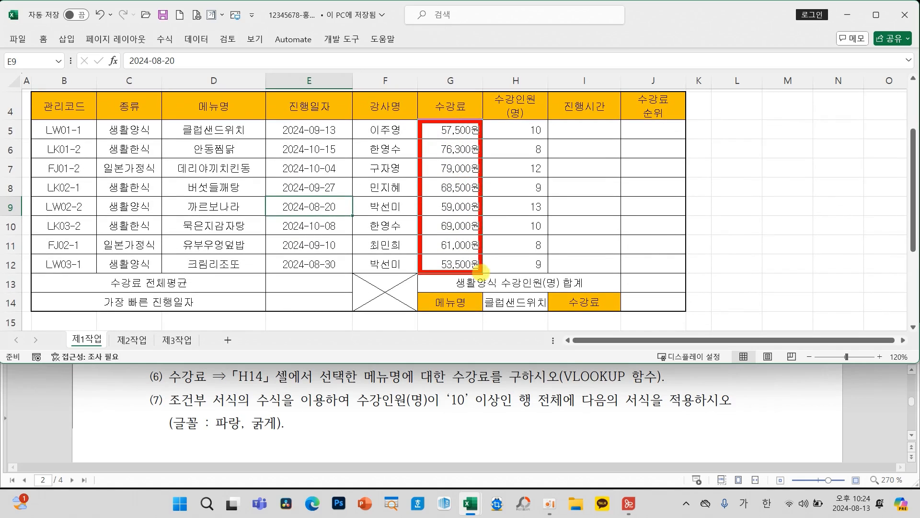
mouse_move(417, 214)
left_mouse_down()
mouse_move(295, 216)
mouse_move(331, 236)
left_mouse_up()
mouse_move(482, 214)
left_mouse_down()
mouse_move(613, 214)
mouse_move(610, 237)
left_mouse_up()
key("e")
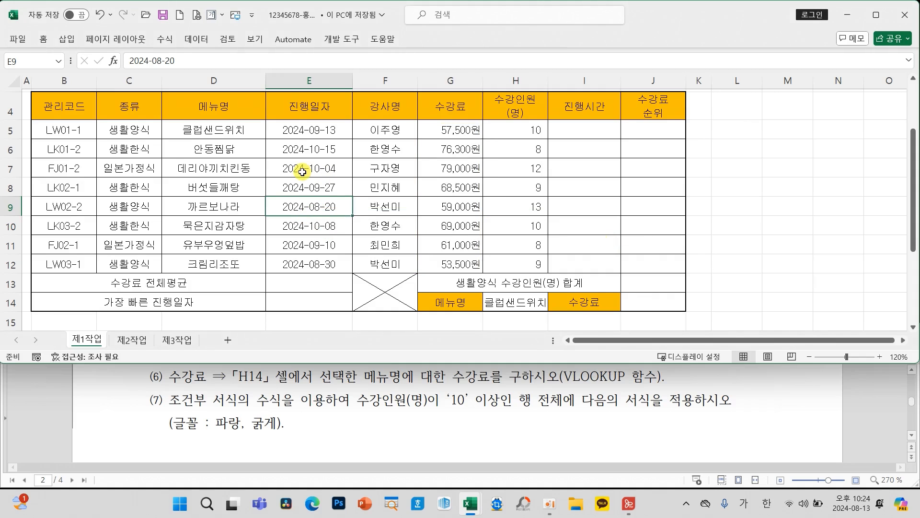
mouse_move(33, 122)
left_mouse_down()
mouse_move(470, 213)
mouse_move(686, 271)
left_mouse_up()
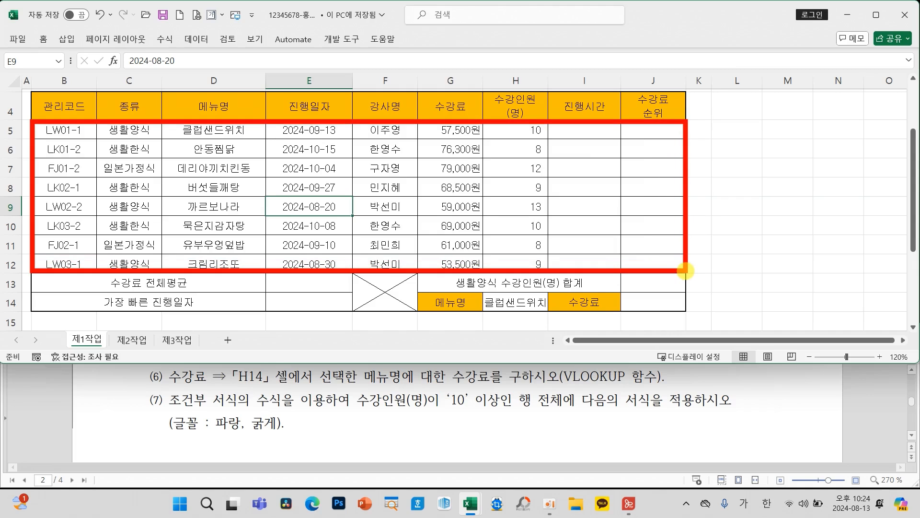
- Start a new conditional formatting rule for the data rows B5:J12 that uses a formula to determine the cells
mouse_move(62, 130)
left_mouse_down()
mouse_move(460, 207)
mouse_move(637, 260)
left_mouse_up()
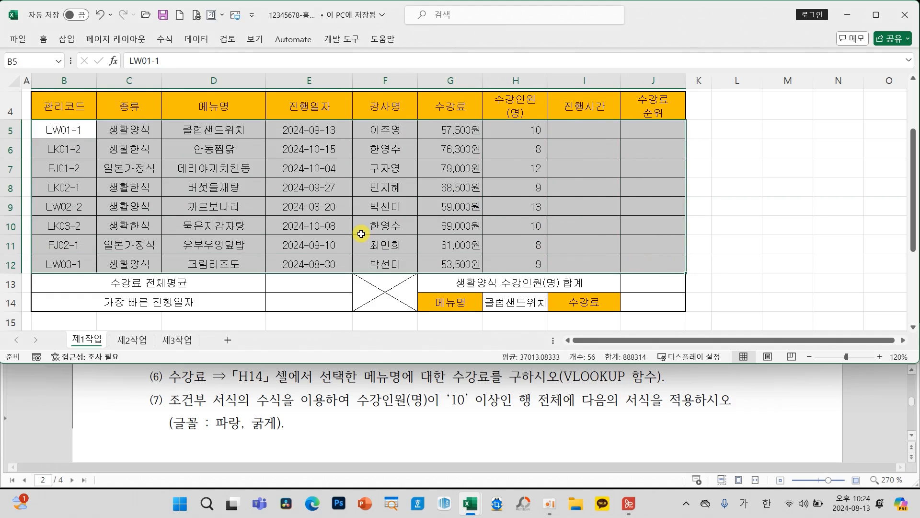
left_click(46, 40)
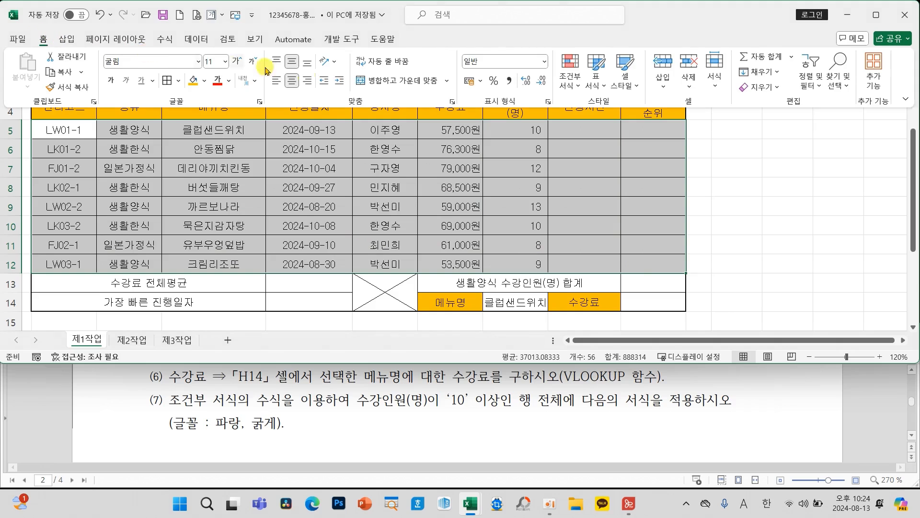
left_click(573, 86)
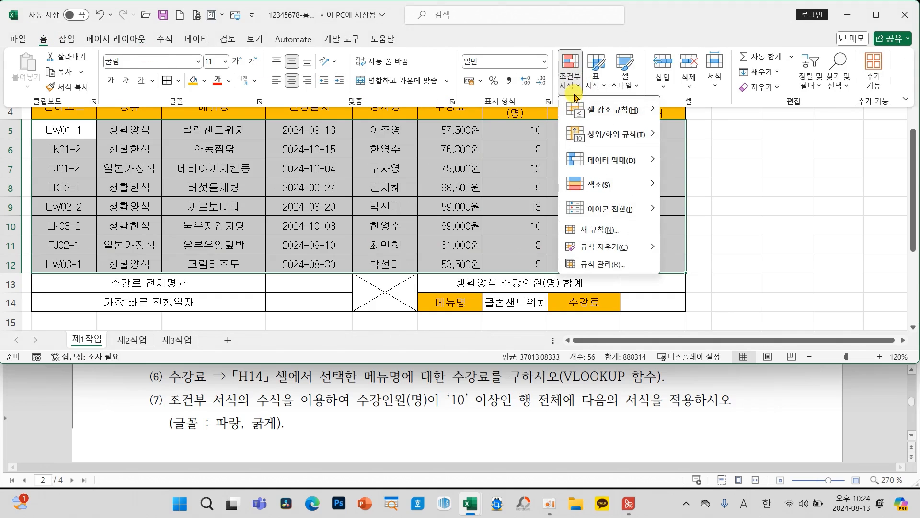
left_click(571, 231)
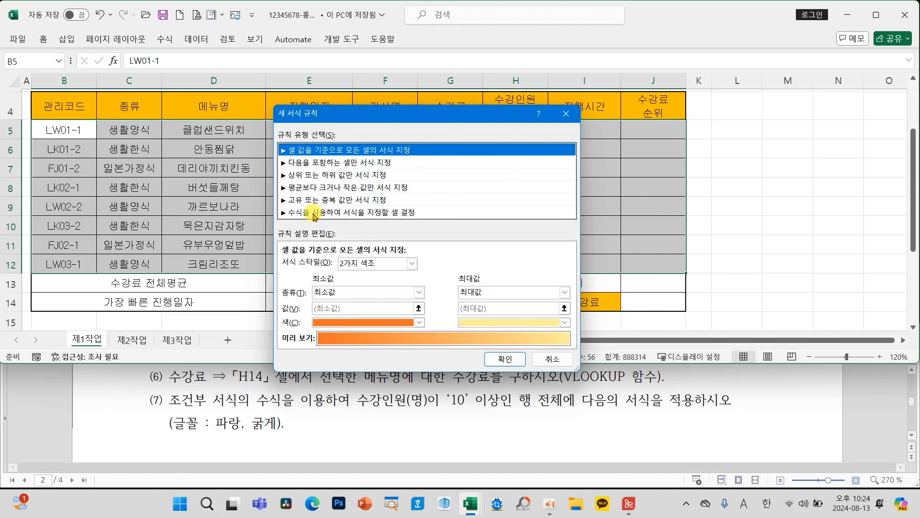
left_click(314, 214)
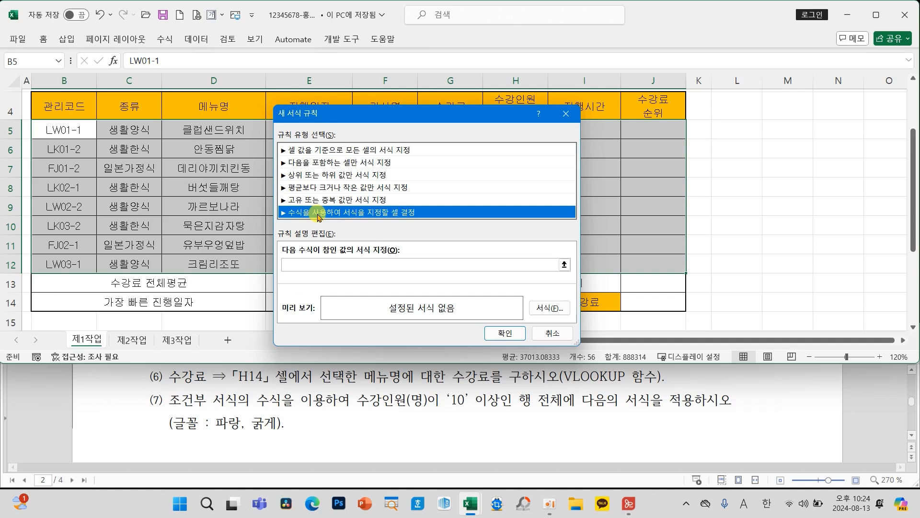
- Set the rule's formula to =$H5>=10, locking only the column of the 수강인원(명) reference
left_click_drag(316, 118, 145, 107)
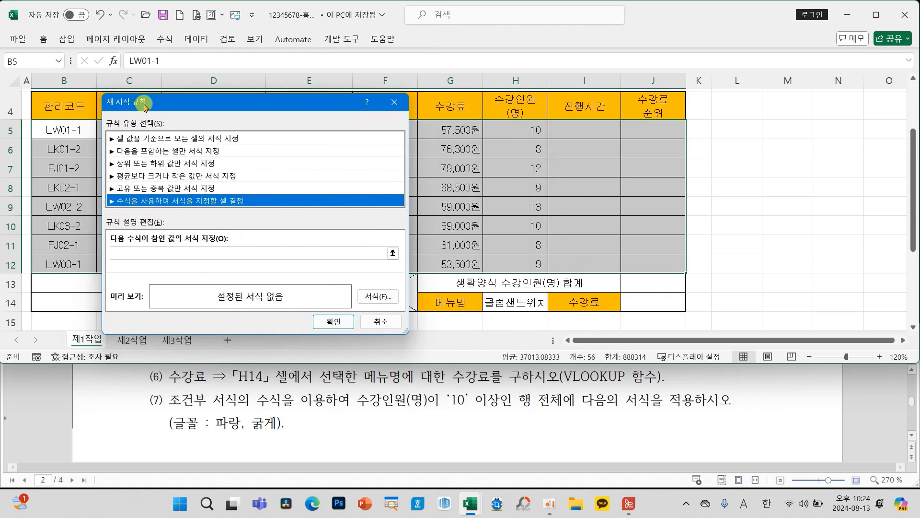
left_click(134, 253)
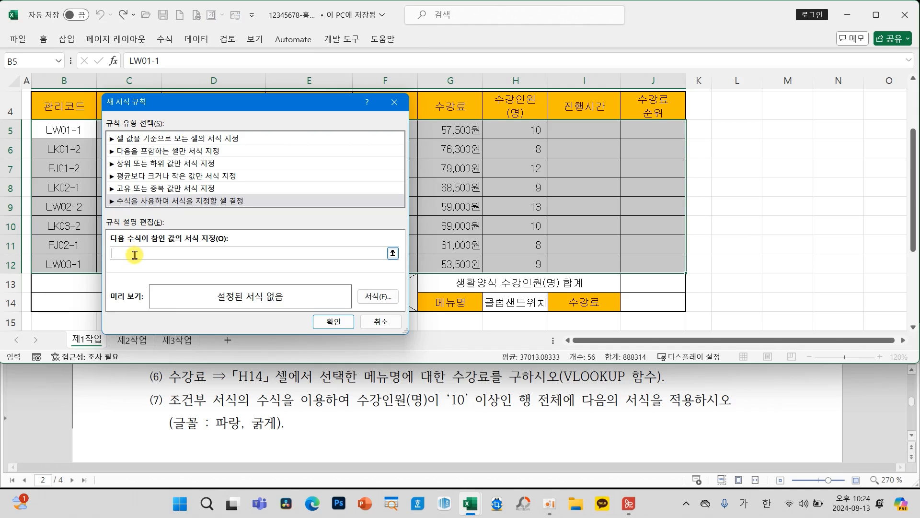
left_click(514, 131)
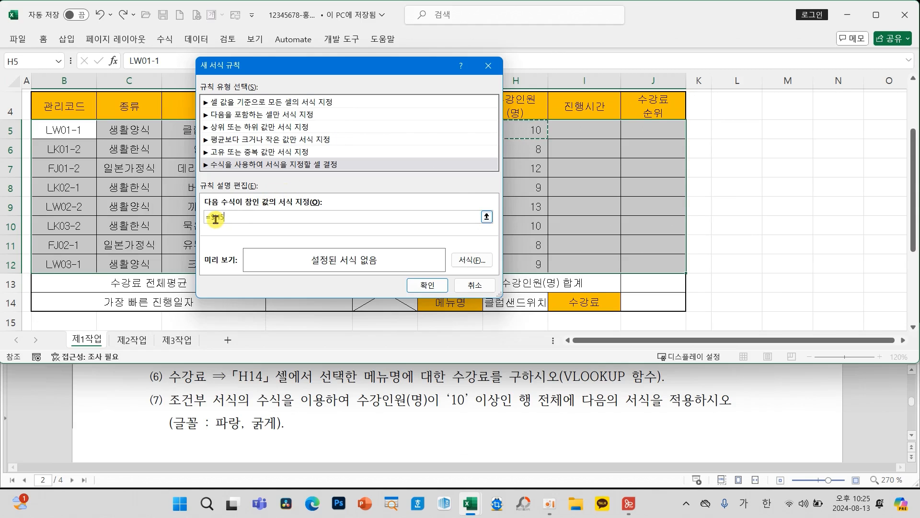
left_click_drag(276, 160, 277, 214)
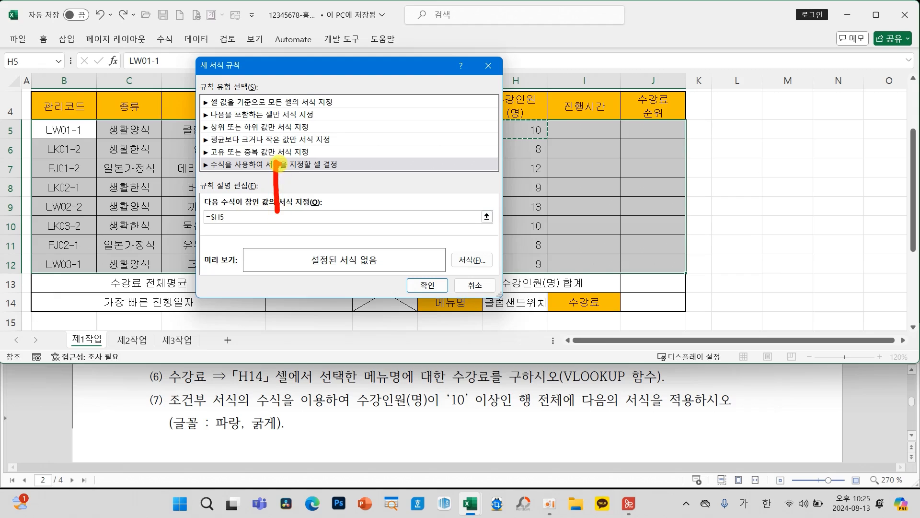
mouse_move(277, 163)
left_mouse_down()
mouse_move(298, 163)
mouse_move(298, 186)
mouse_move(322, 185)
mouse_move(312, 213)
left_mouse_up()
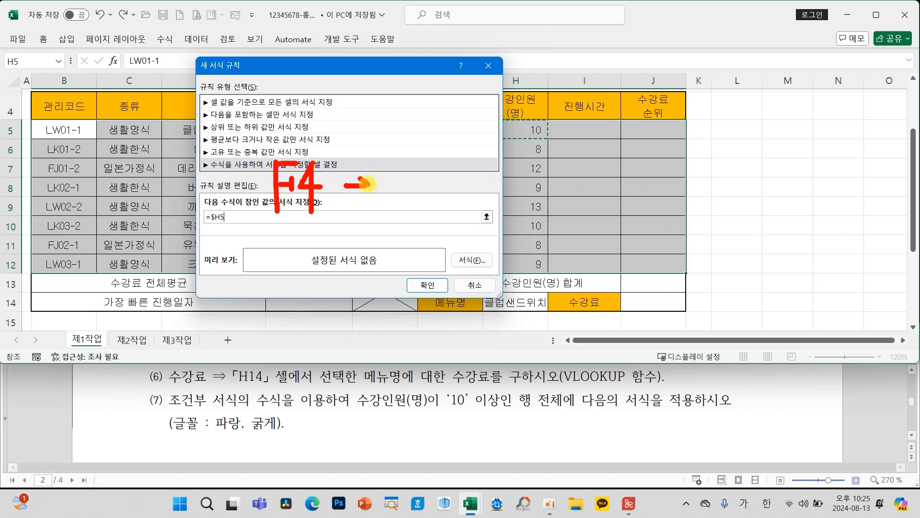
left_click_drag(367, 183, 359, 205)
mouse_move(382, 179)
left_mouse_down()
mouse_move(391, 181)
mouse_move(379, 207)
mouse_move(418, 207)
left_mouse_up()
mouse_move(412, 166)
left_mouse_down()
mouse_move(413, 192)
mouse_move(438, 166)
left_mouse_up()
mouse_move(411, 185)
left_mouse_down()
mouse_move(439, 183)
mouse_move(456, 207)
left_mouse_up()
mouse_move(437, 194)
left_mouse_down()
mouse_move(438, 211)
mouse_move(480, 209)
left_mouse_up()
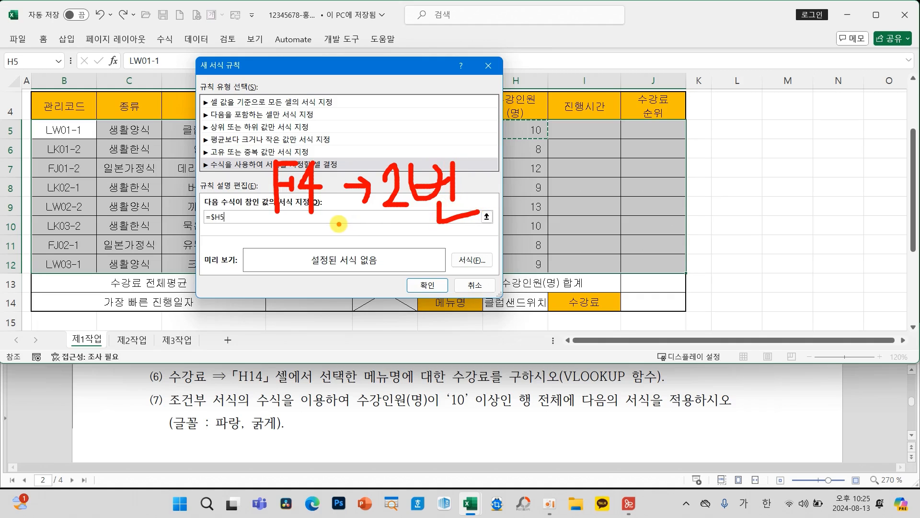
key("Escape")
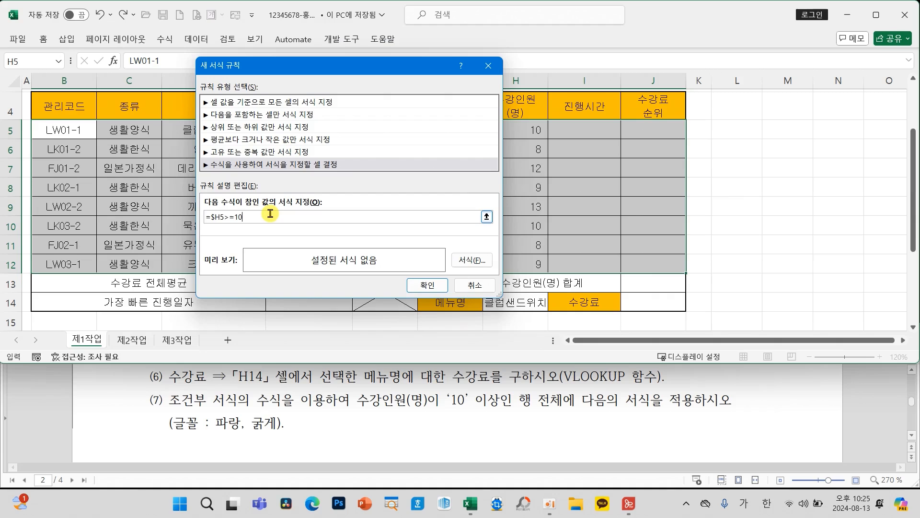
- Give the rule a bold (굵게) blue font from the standard colours and apply it to the selected rows
left_click(466, 266)
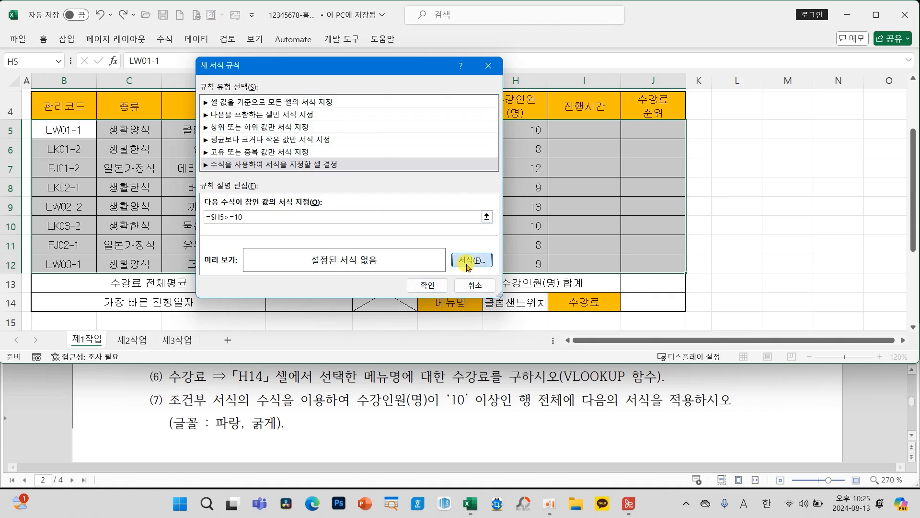
left_click(458, 128)
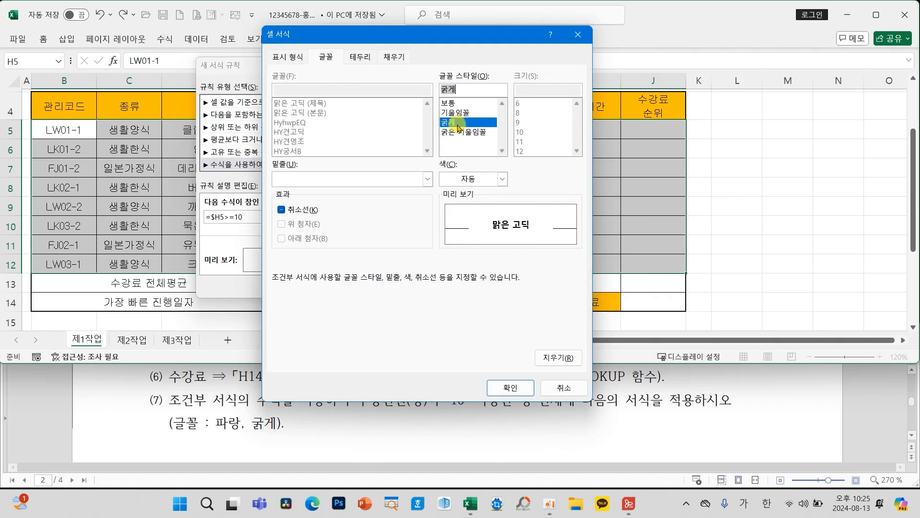
left_click(501, 179)
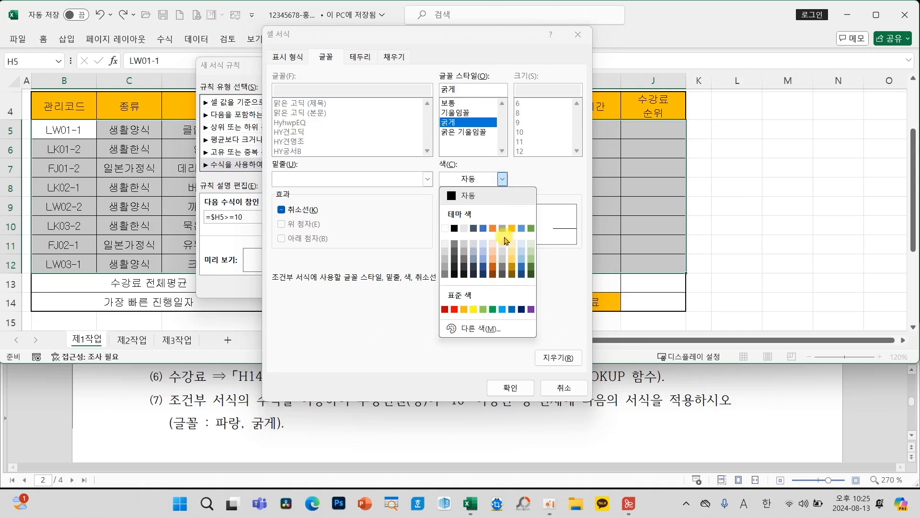
left_click(512, 309)
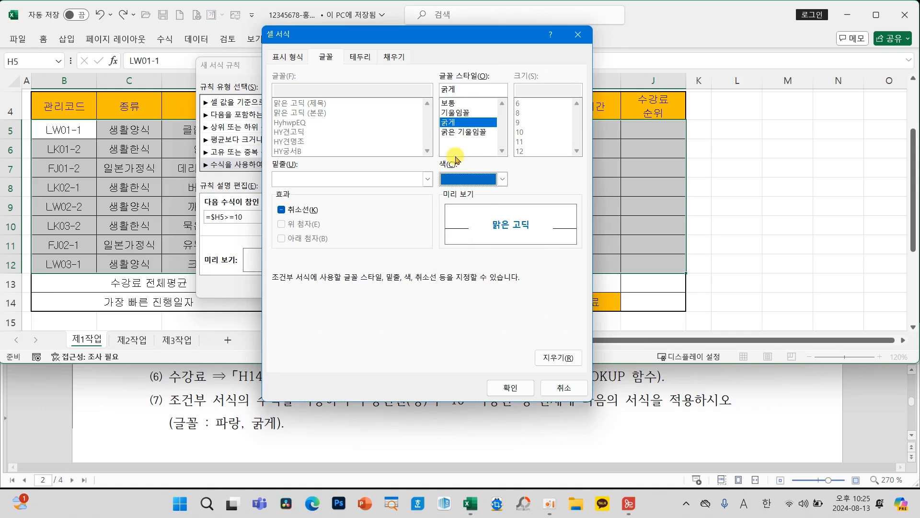
left_click(510, 386)
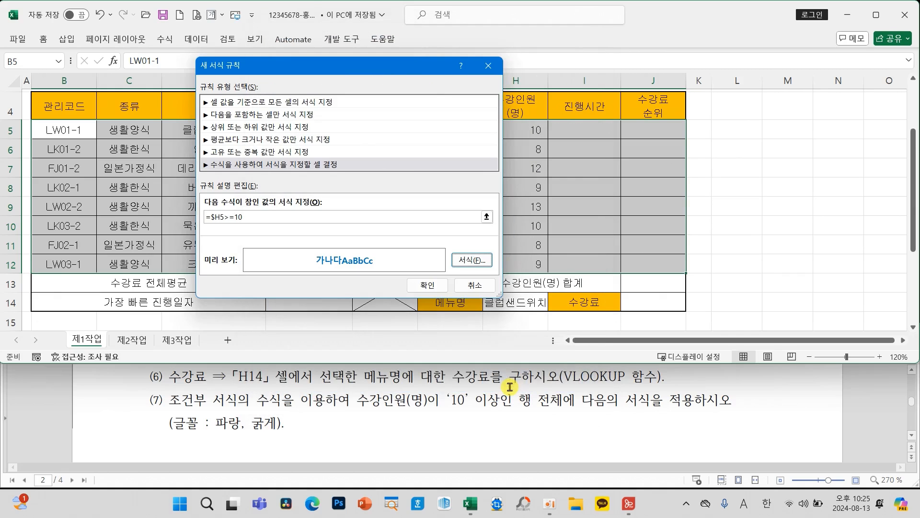
left_click(437, 284)
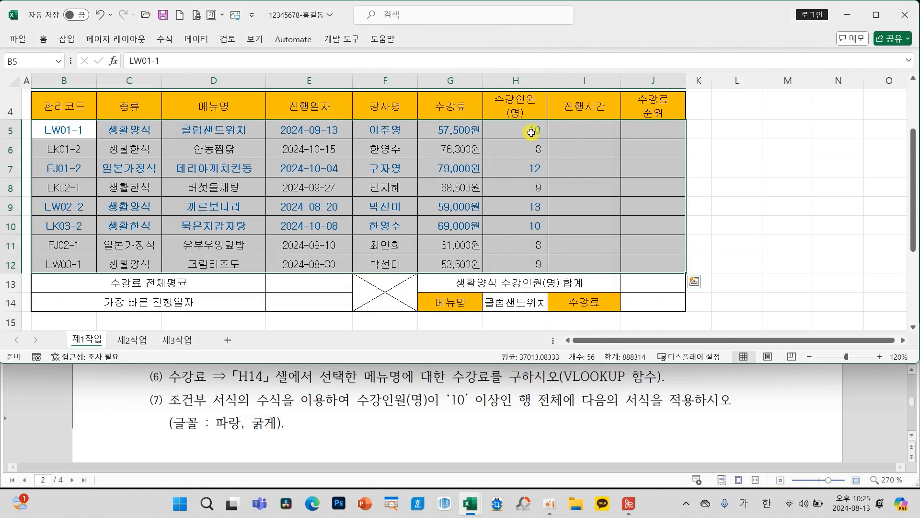
- Check the 수강인원(명) values in H5, H7, H9 and H10 against the rule, and save the workbook
left_click(531, 133)
left_click(534, 169)
left_click(536, 206)
left_click(536, 222)
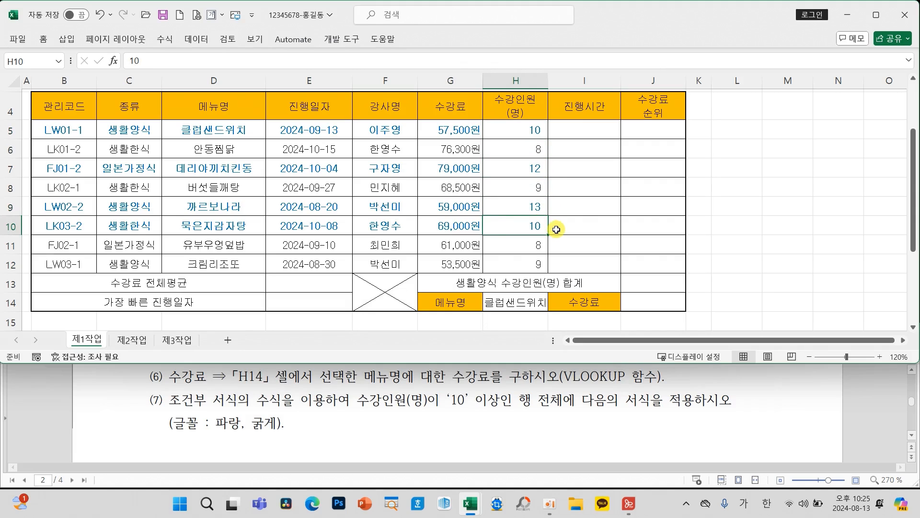
left_click(163, 17)
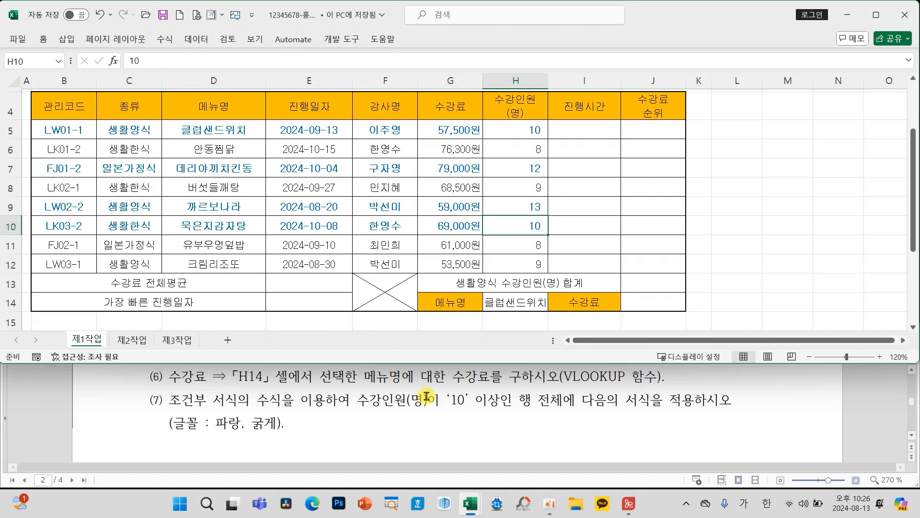
- Read the 제2작업 filter and formatting instructions about copying 제1작업 range B4:H12 to cell B2
scroll(426, 396, "down", 5)
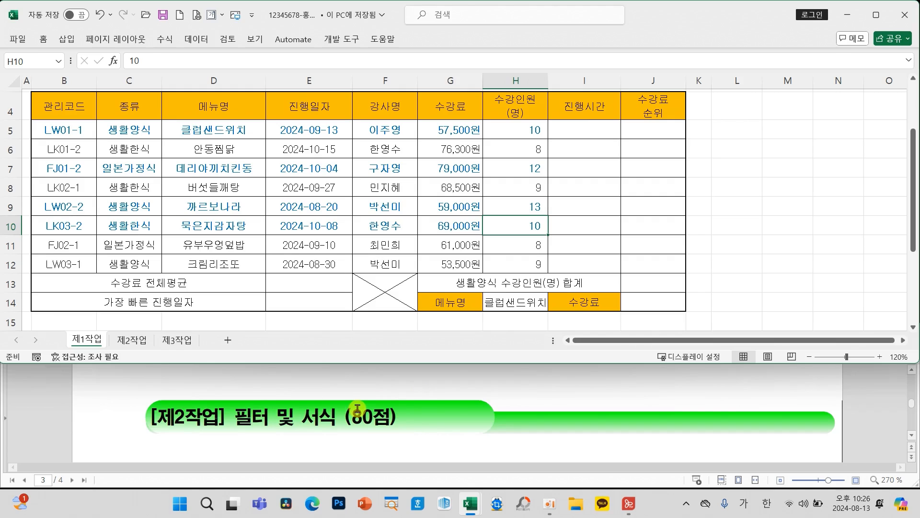
mouse_move(217, 395)
left_mouse_down()
mouse_move(250, 420)
mouse_move(346, 438)
left_mouse_up()
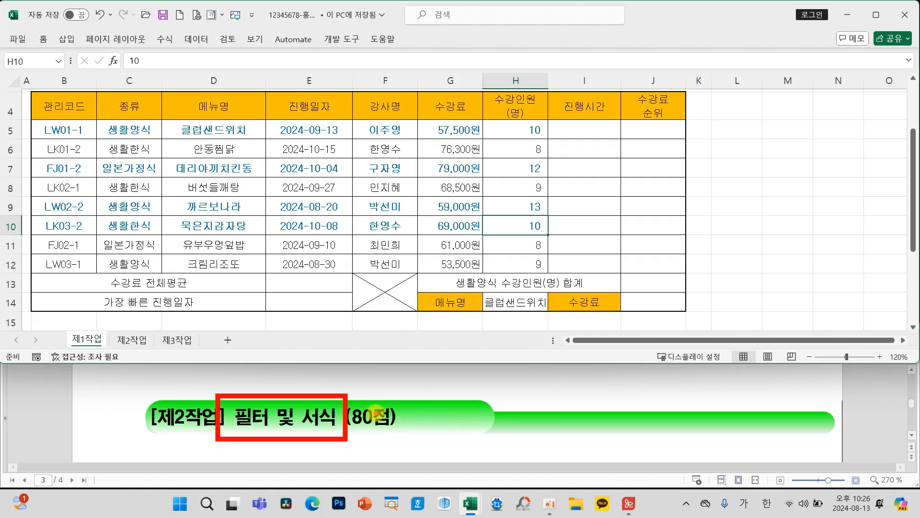
scroll(393, 418, "down", 3)
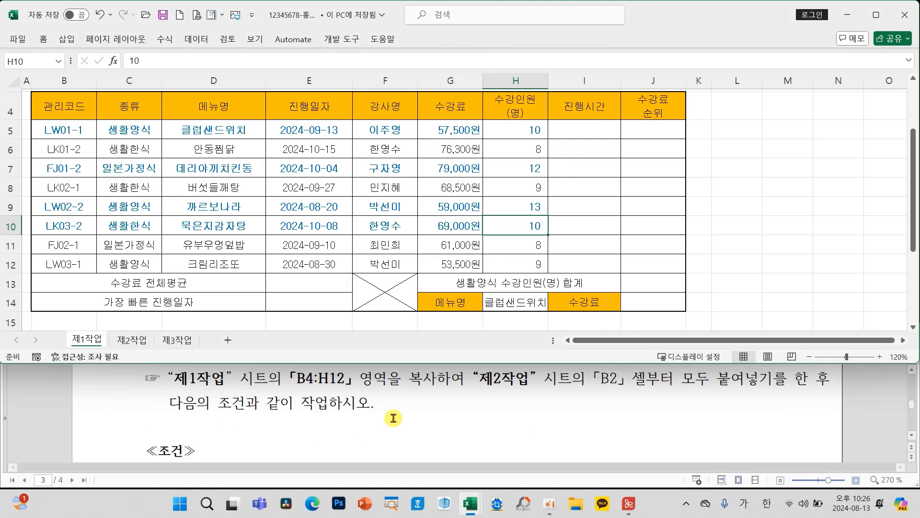
scroll(393, 418, "up", 1)
scroll(394, 418, "down", 1)
mouse_move(156, 365)
left_mouse_down()
mouse_move(399, 398)
mouse_move(846, 419)
left_mouse_up()
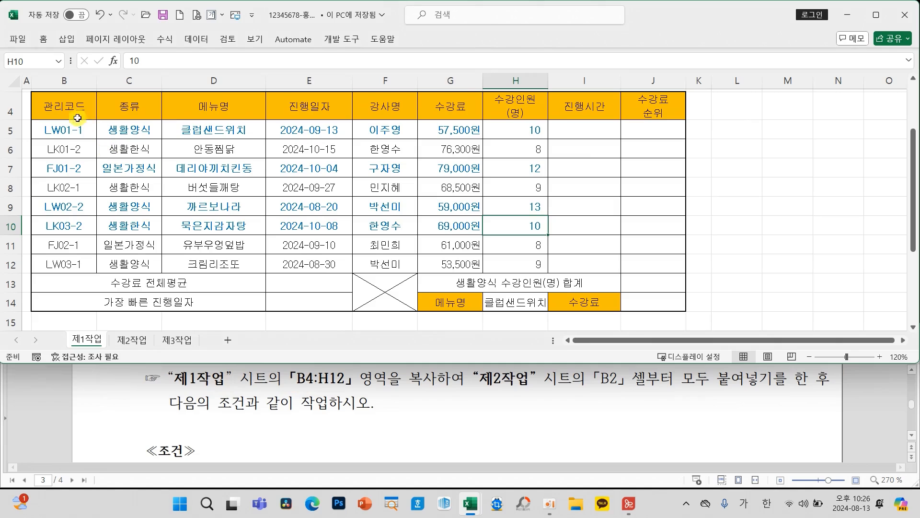
- Copy the table range B4:H12 on the 제1작업 sheet
mouse_move(70, 109)
left_mouse_down()
mouse_move(470, 241)
mouse_move(502, 263)
left_mouse_up()
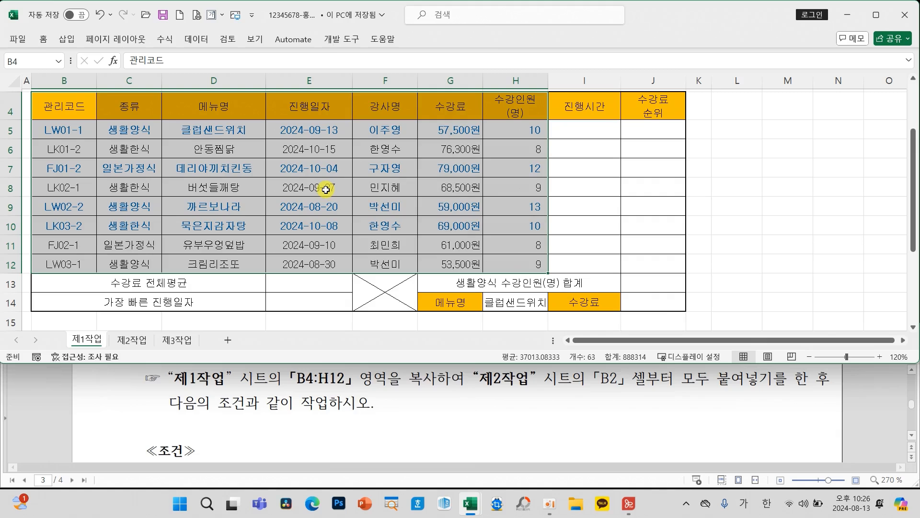
right_click(326, 190)
left_click(359, 98)
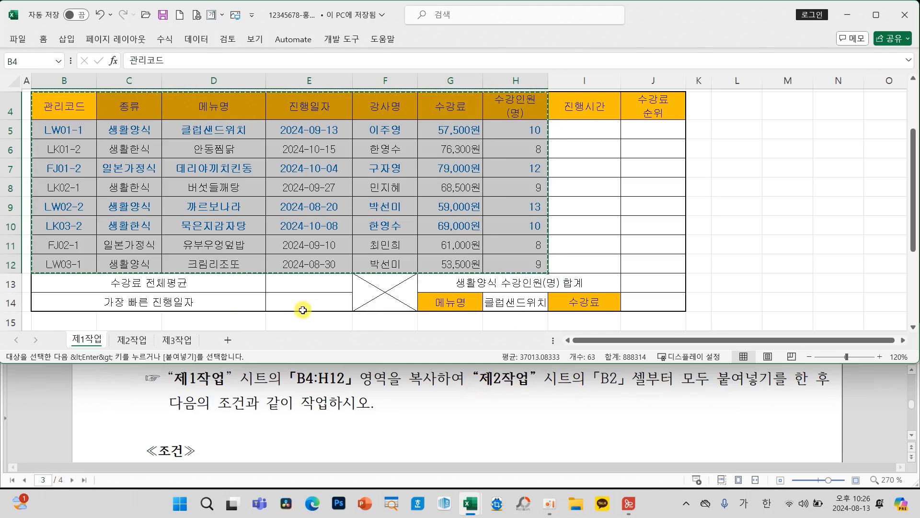
- Paste only the column widths (열 너비) of the copied range at cell B2 of the 제2작업 sheet
left_click(134, 342)
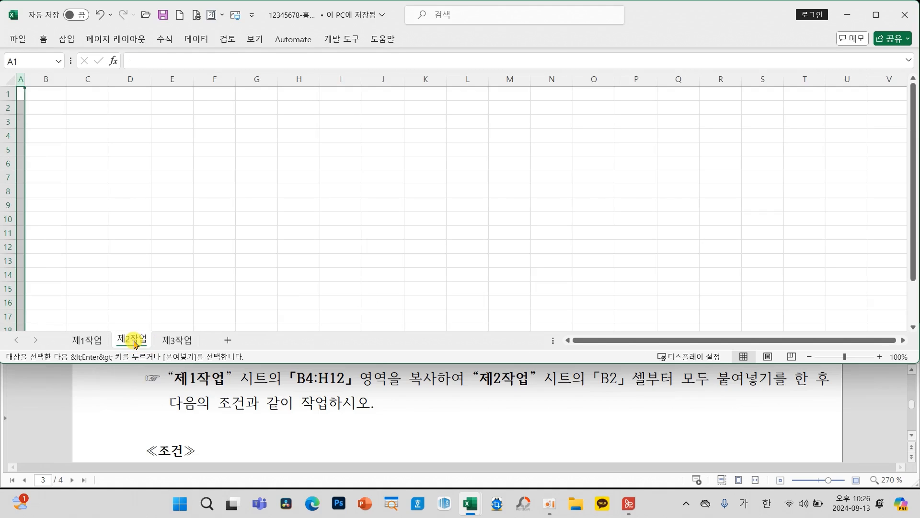
left_click(53, 104)
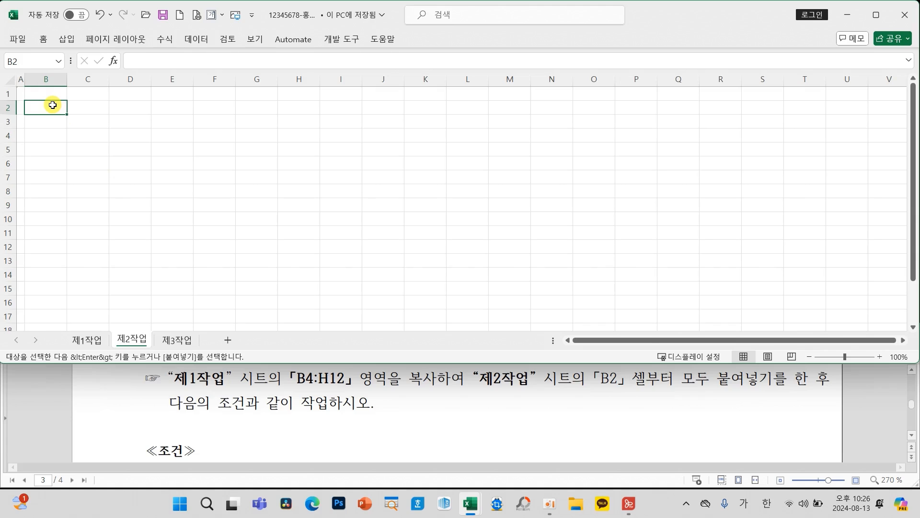
mouse_move(684, 376)
left_mouse_down()
mouse_move(719, 367)
mouse_move(786, 391)
mouse_move(644, 403)
mouse_move(673, 416)
left_mouse_up()
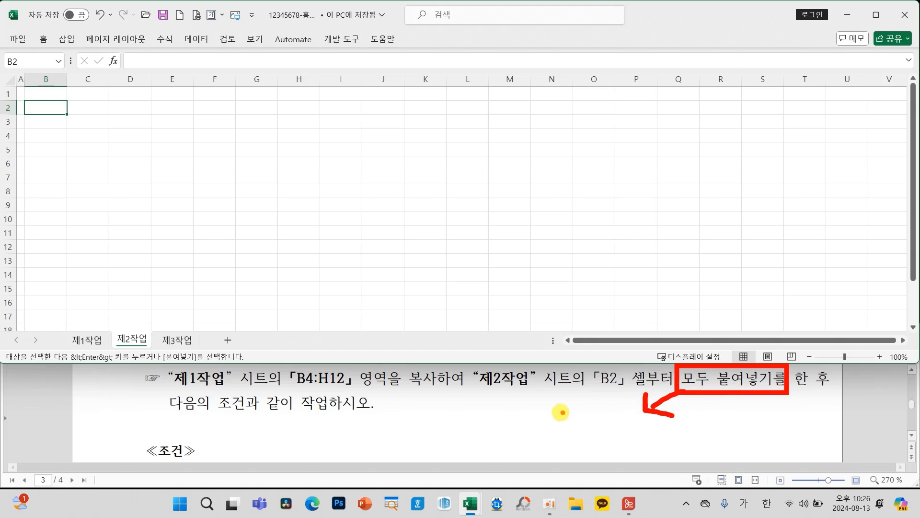
mouse_move(551, 415)
left_mouse_down()
mouse_move(530, 434)
mouse_move(537, 418)
mouse_move(571, 444)
mouse_move(593, 425)
mouse_move(597, 451)
mouse_move(624, 432)
mouse_move(638, 460)
left_mouse_up()
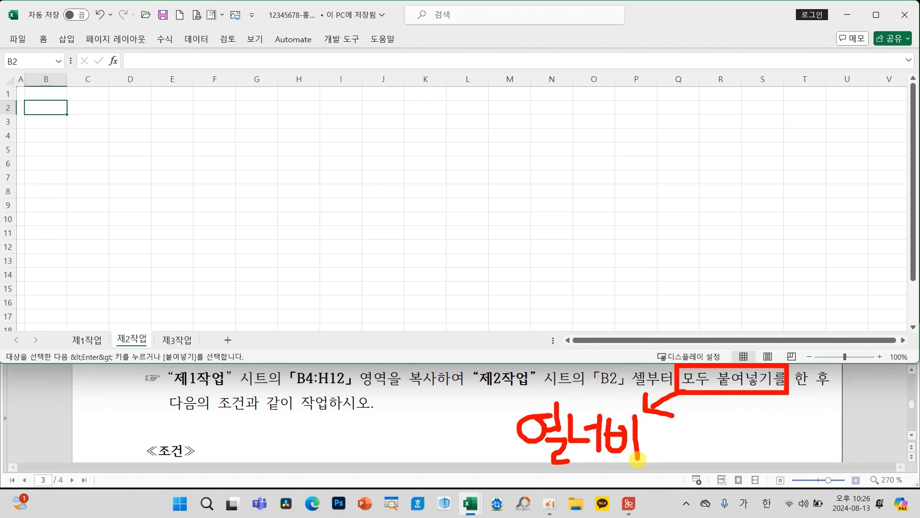
key("Escape")
right_click(46, 108)
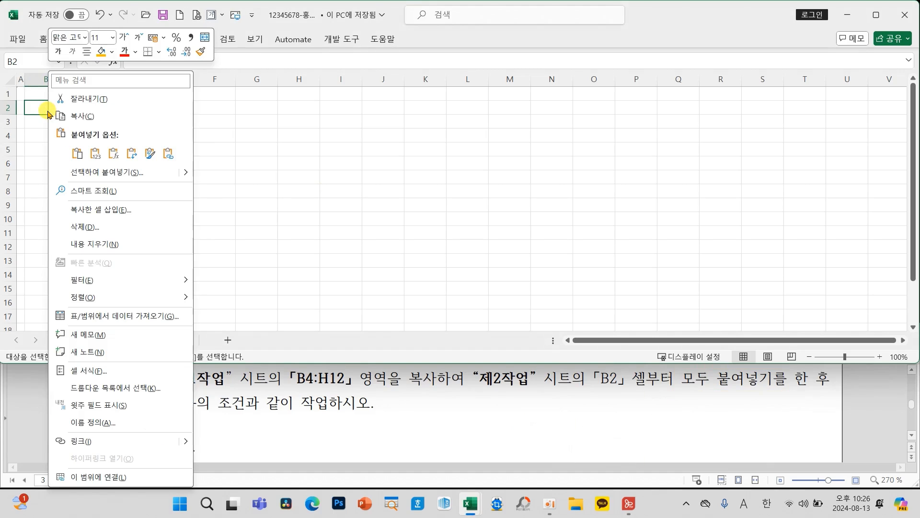
left_click(82, 172)
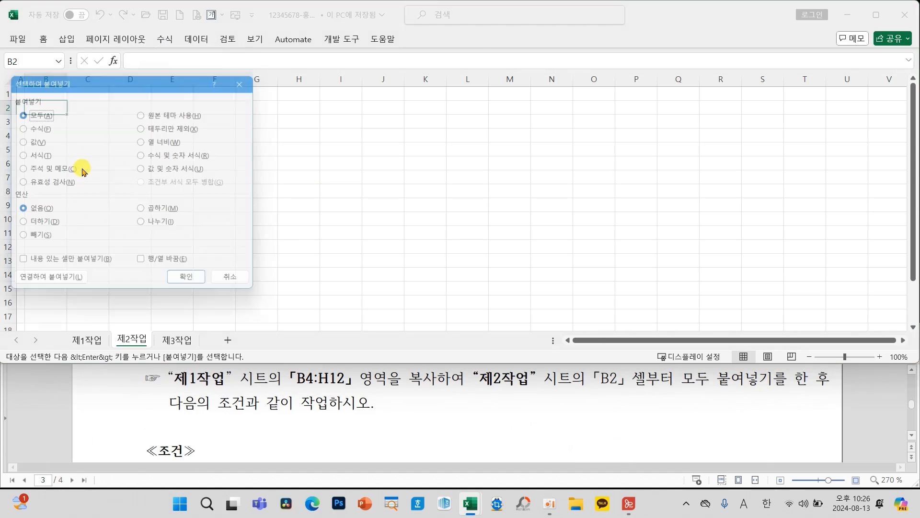
left_click_drag(115, 79, 299, 89)
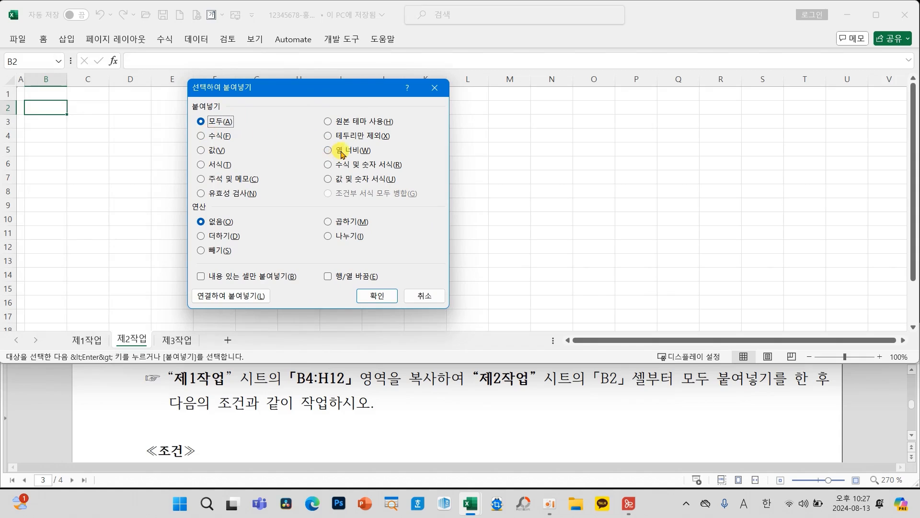
left_click(341, 151)
left_click(387, 302)
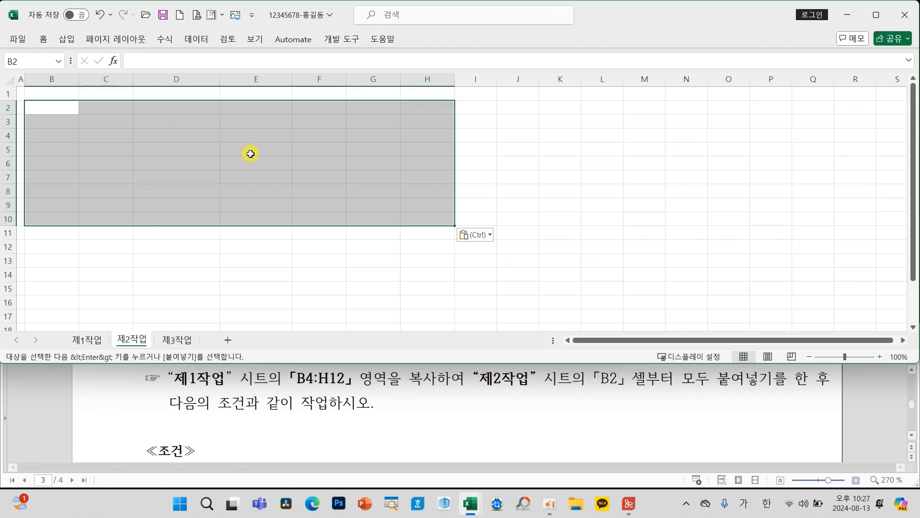
- Paste the whole copied table (모두) with its contents and formatting into the selected range starting at B2 on 제2작업
right_click(250, 153)
left_click(291, 174)
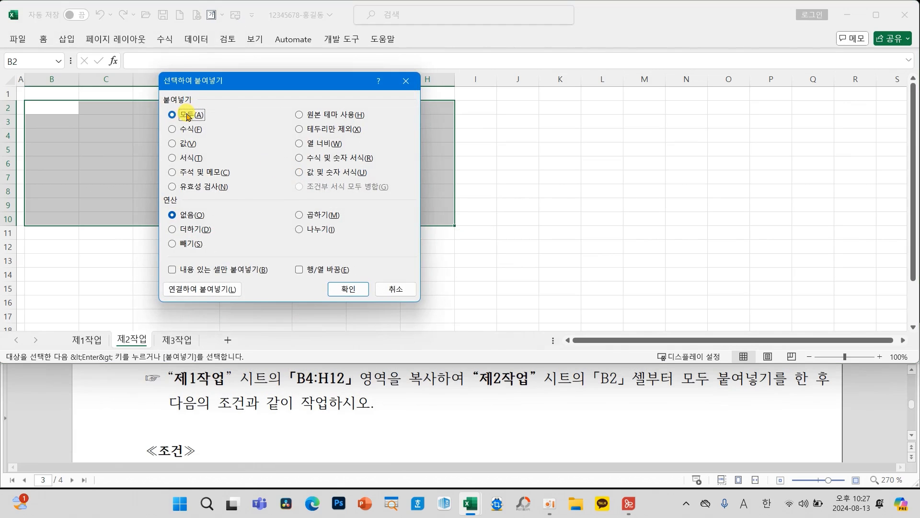
left_click(348, 289)
left_click(295, 191)
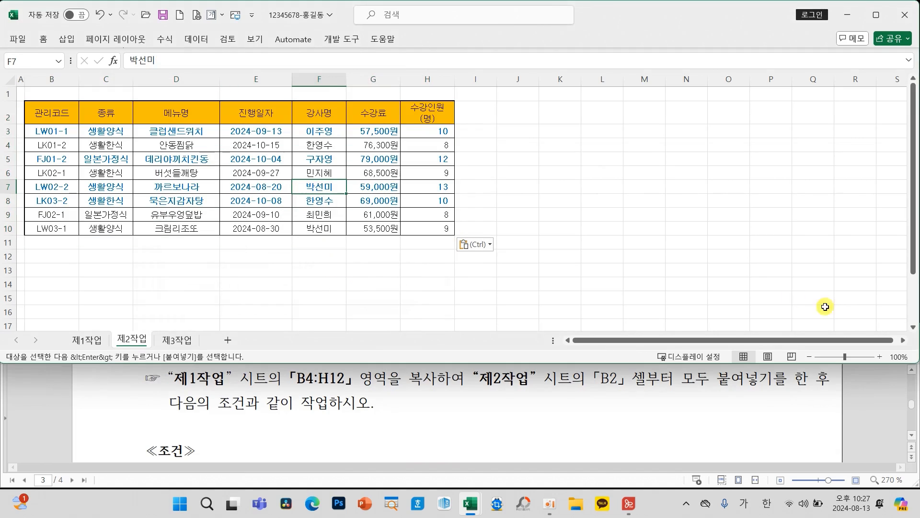
left_click(879, 358)
left_click(880, 357)
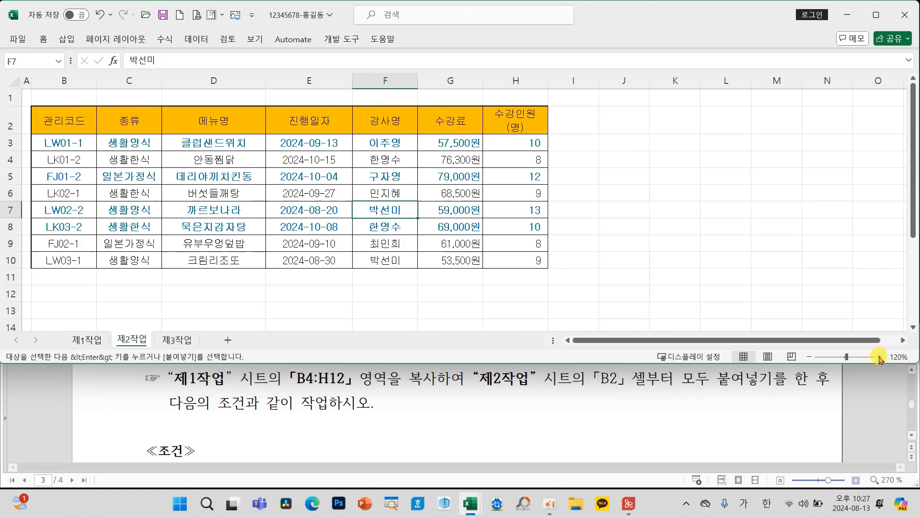
left_click(468, 210)
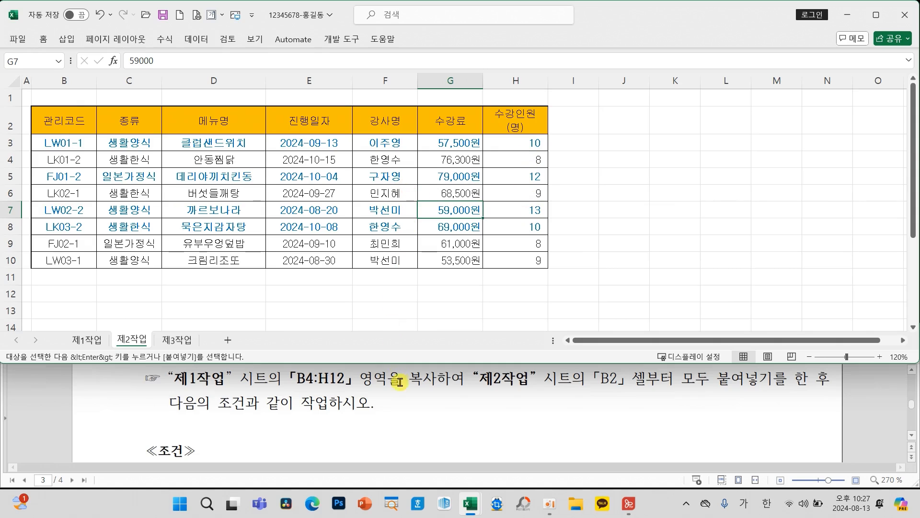
- Study the advanced filter task (고급 필터): its conditions on 종류 and 수강인원(명), the AND/OR row rule, output fields, criteria range and copy location
scroll(400, 388, "down", 3)
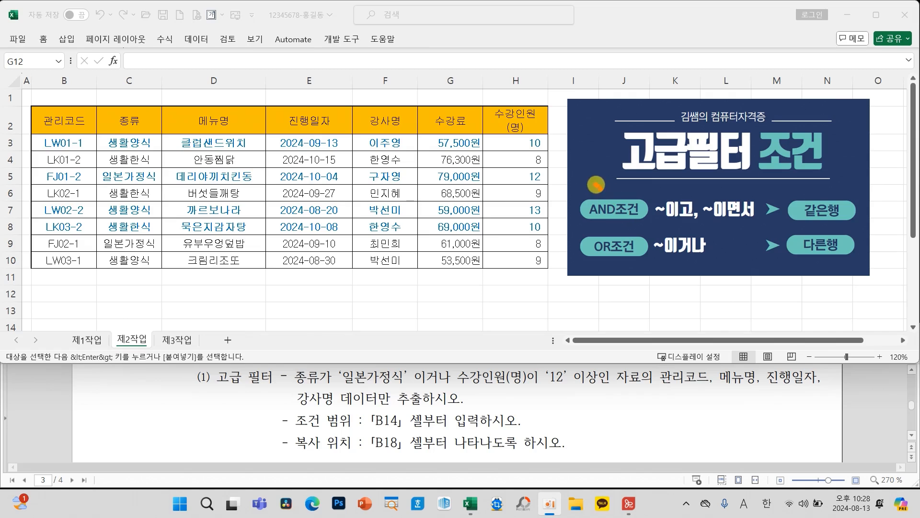
left_click_drag(594, 185, 626, 181)
mouse_move(791, 183)
left_mouse_down()
mouse_move(805, 199)
mouse_move(822, 164)
left_mouse_up()
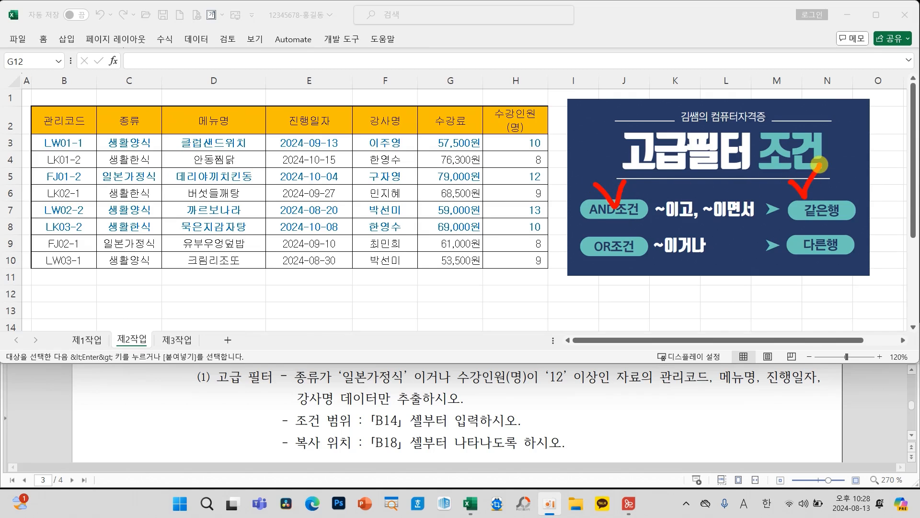
left_click_drag(604, 223, 626, 218)
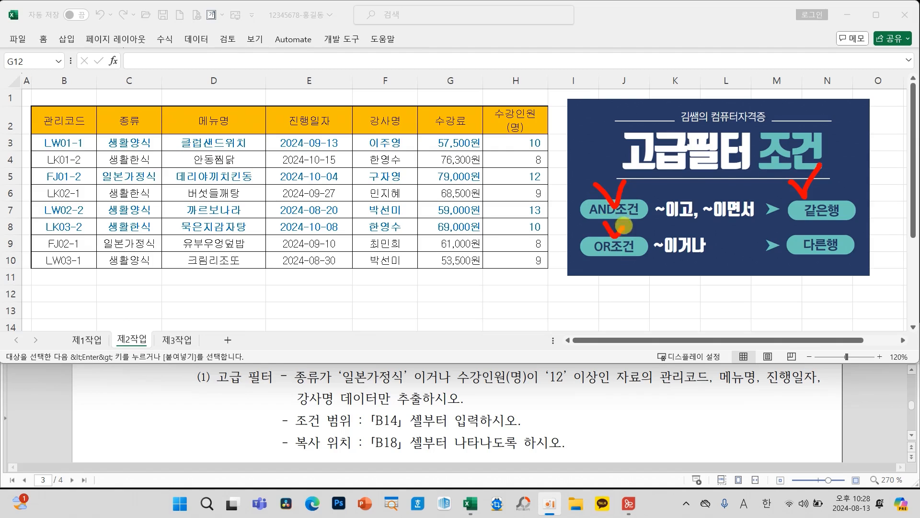
left_click_drag(801, 228, 822, 218)
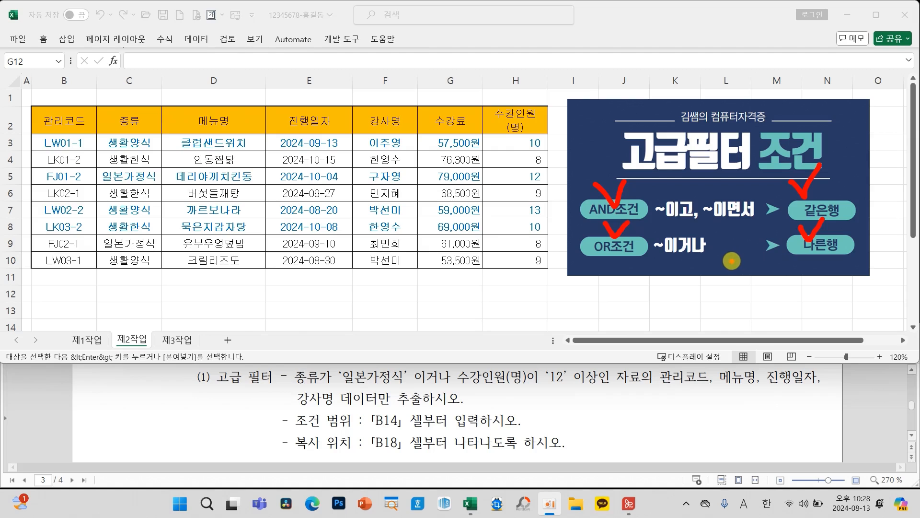
key("Escape")
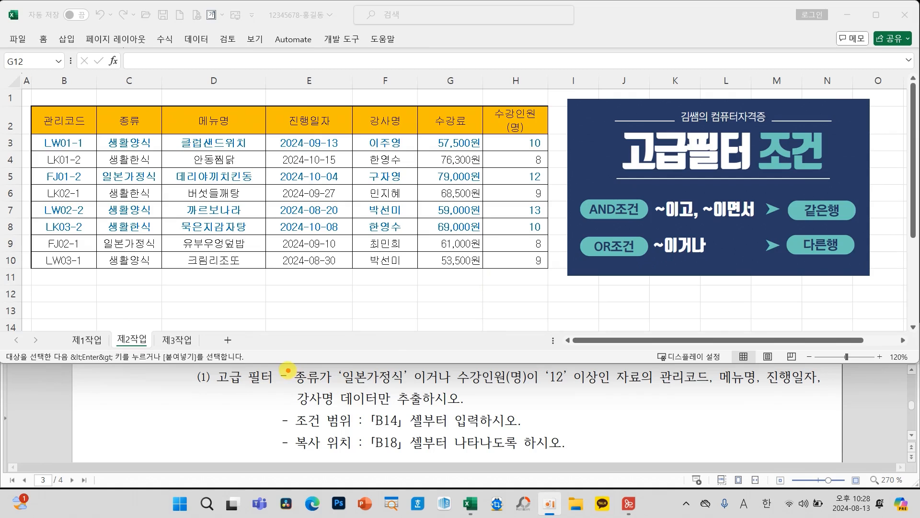
left_click_drag(287, 369, 319, 385)
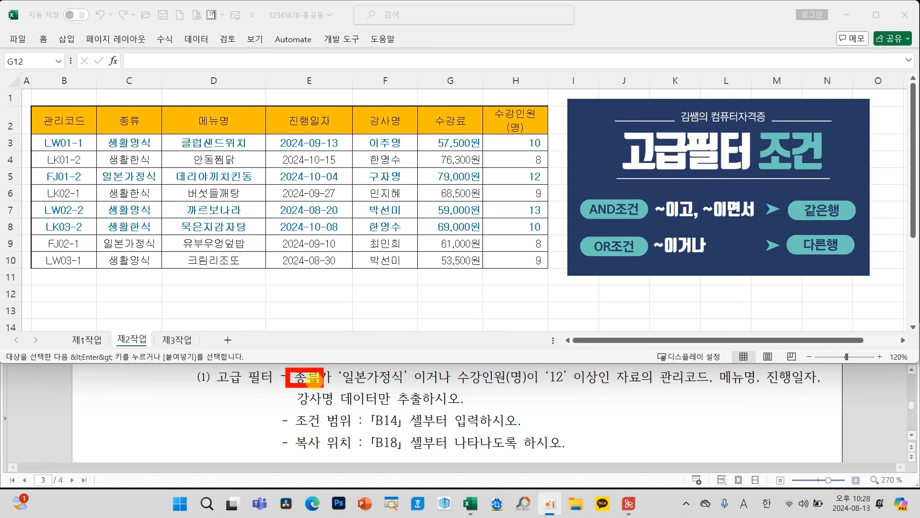
left_click_drag(339, 390, 373, 389)
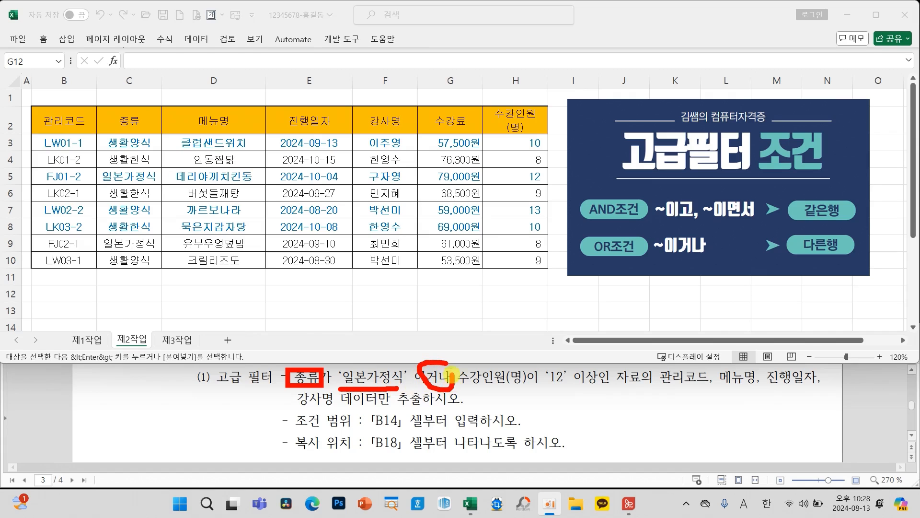
mouse_move(438, 364)
left_mouse_down()
mouse_move(568, 283)
mouse_move(582, 261)
mouse_move(599, 277)
left_mouse_up()
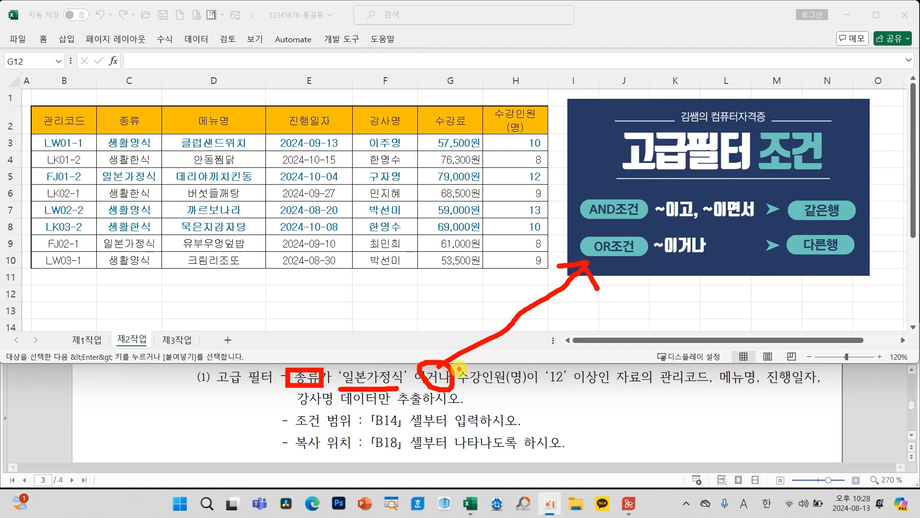
left_click_drag(457, 367, 527, 389)
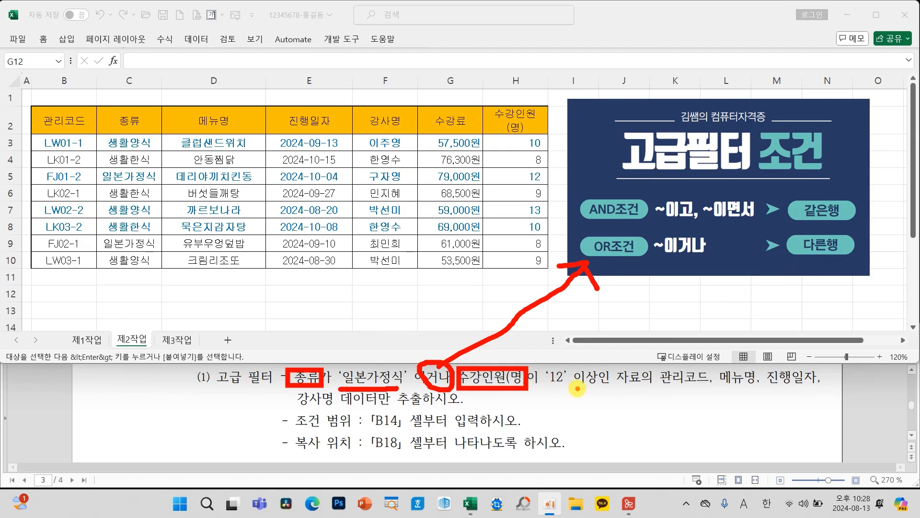
left_click_drag(666, 387, 804, 382)
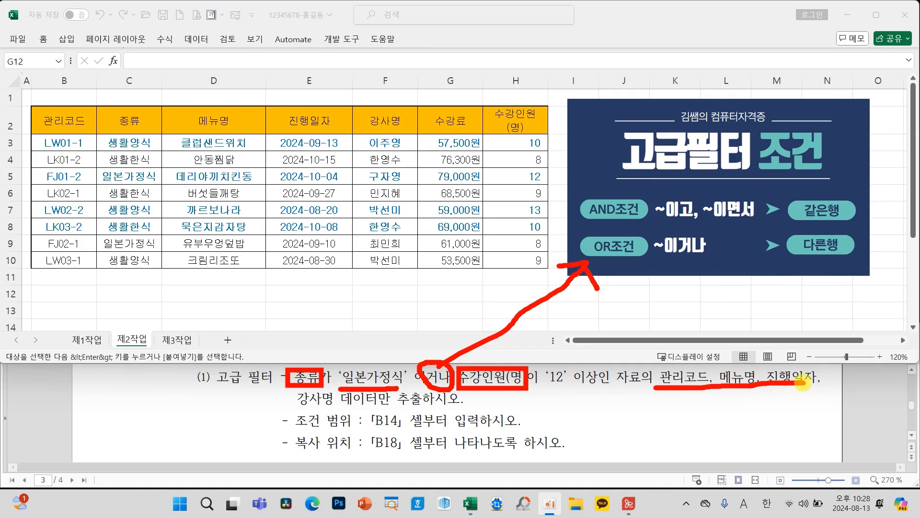
left_click_drag(295, 407, 347, 408)
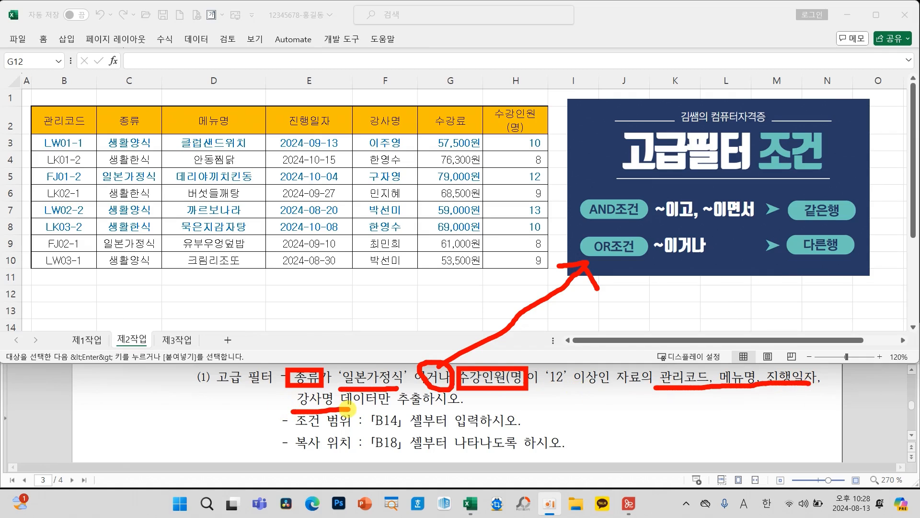
left_click_drag(399, 427, 390, 412)
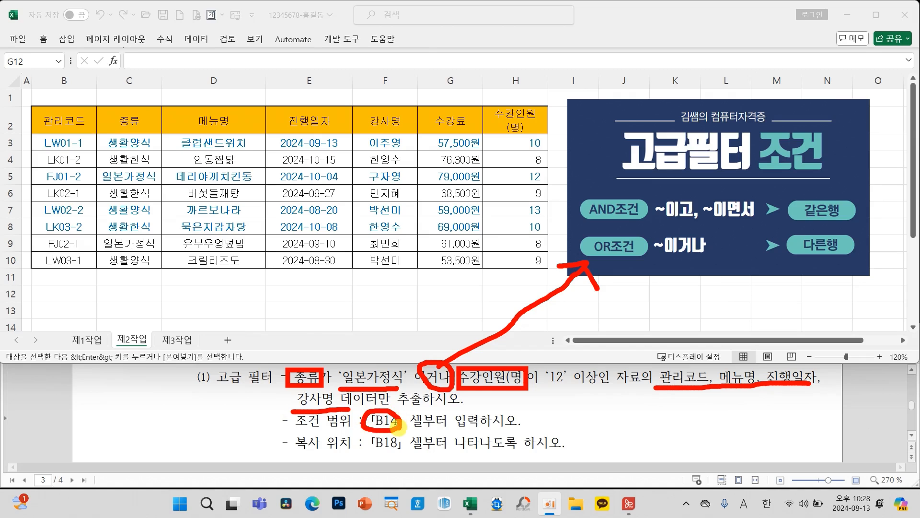
key("Escape")
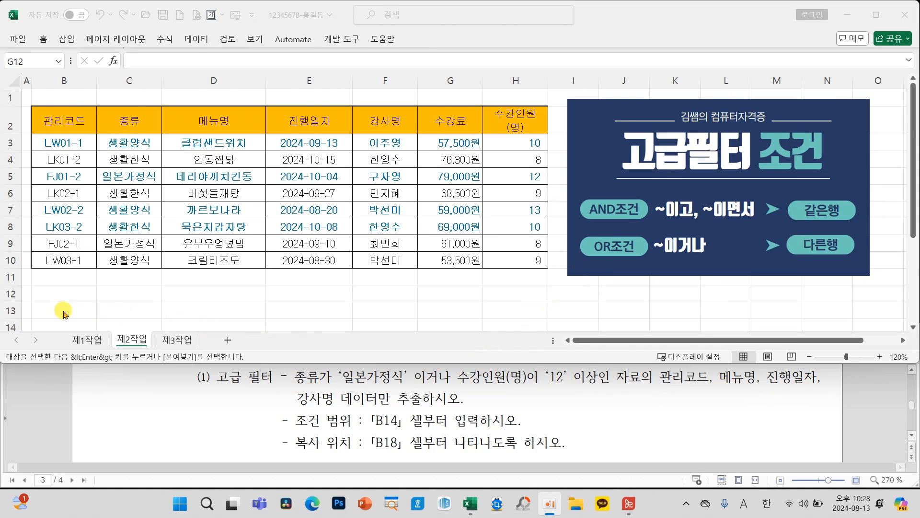
- Enter a formula in B14 that references the 종류 header in C2 as the first criteria heading
scroll(65, 311, "down", 1)
left_click(57, 278)
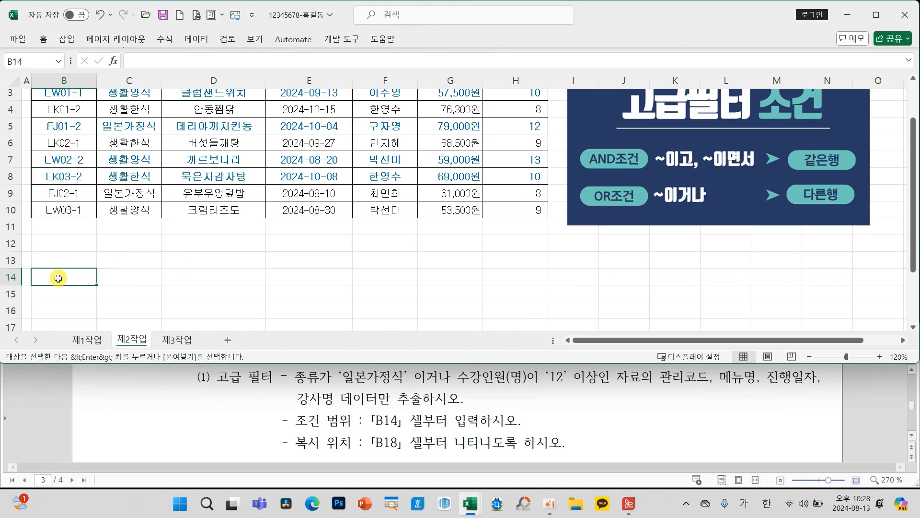
type("=")
scroll(118, 276, "up", 1)
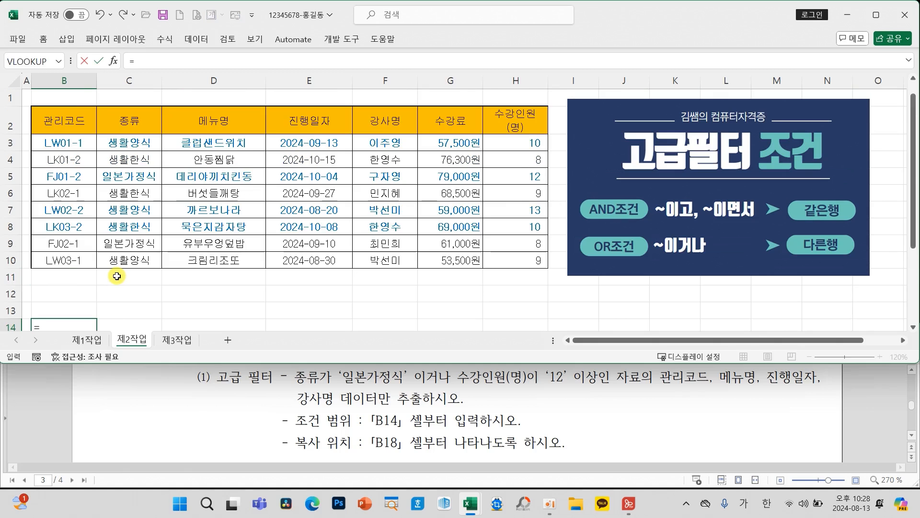
left_click(127, 118)
key("Return")
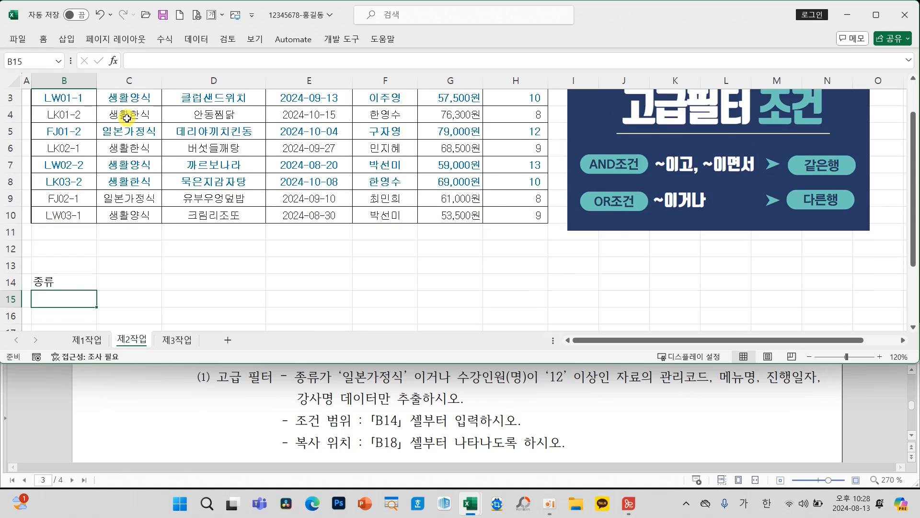
- Reference the 수강인원(명) header in H2 from cell C14 and widen column C slightly
left_click(137, 286)
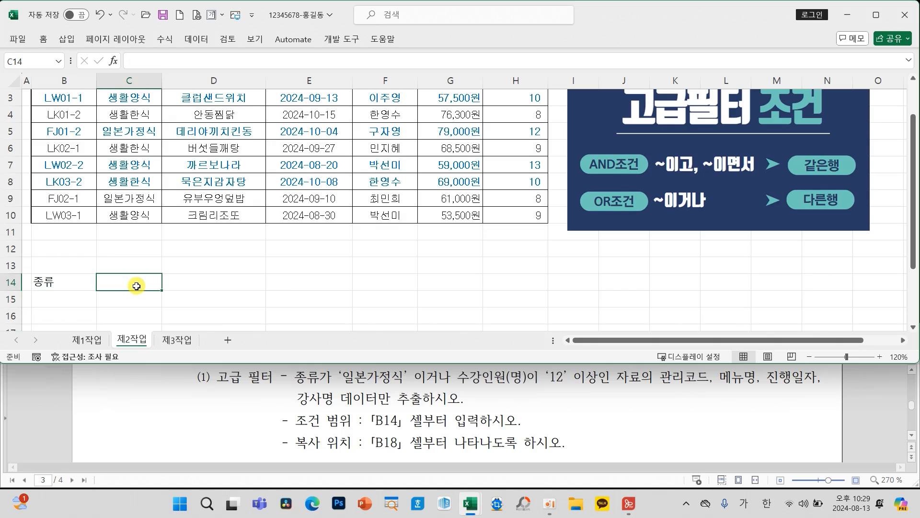
type("=")
scroll(324, 293, "up", 1)
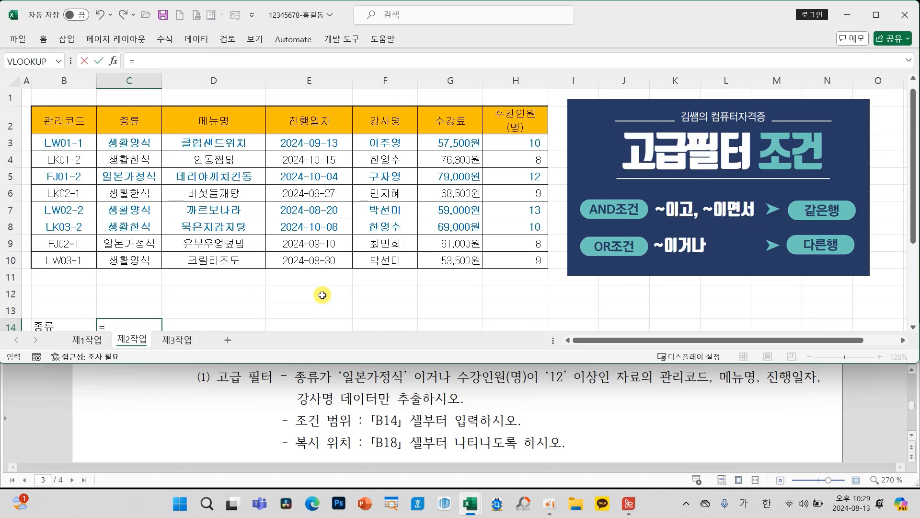
left_click(509, 121)
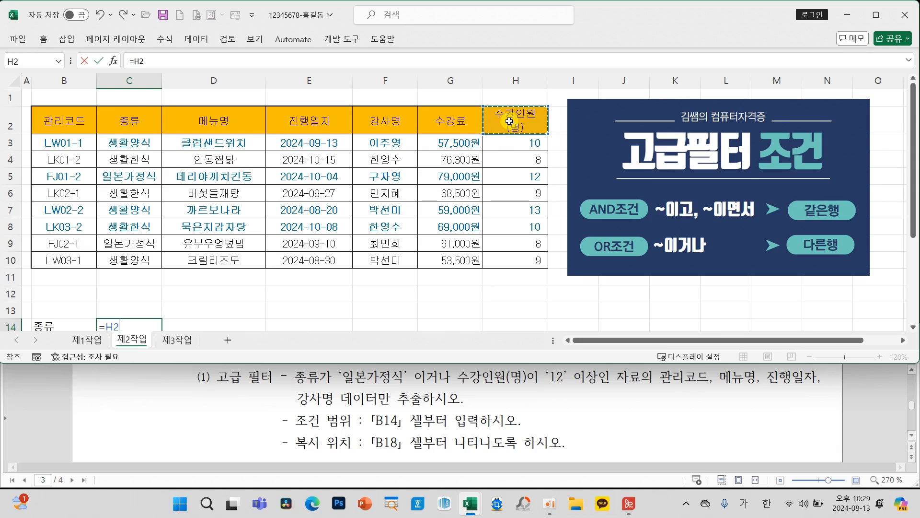
key("Return")
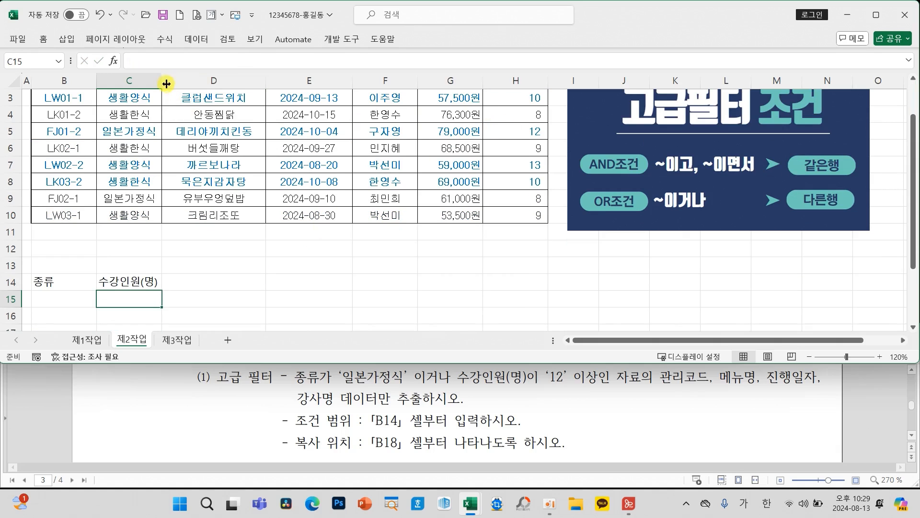
left_click_drag(162, 82, 175, 83)
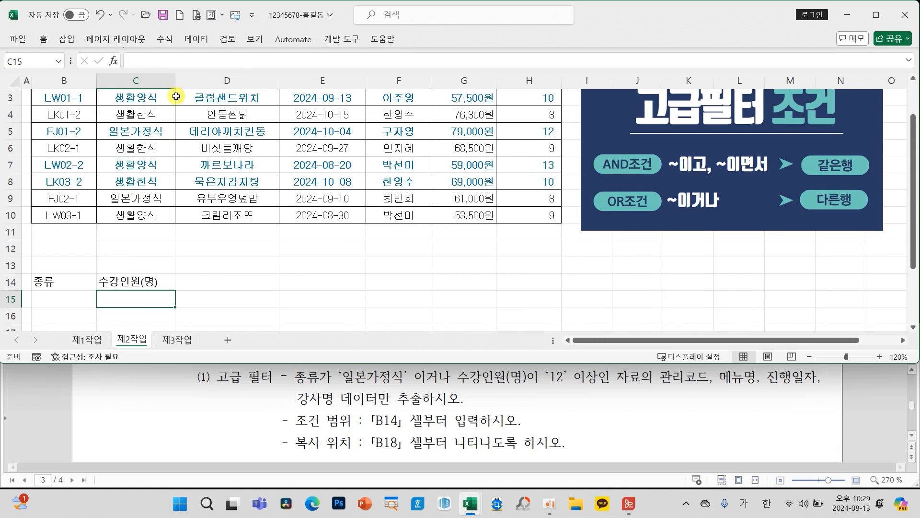
- Enter the OR criteria on separate rows: 일본가정식 in B15 and >=12 in C16
left_click(74, 302)
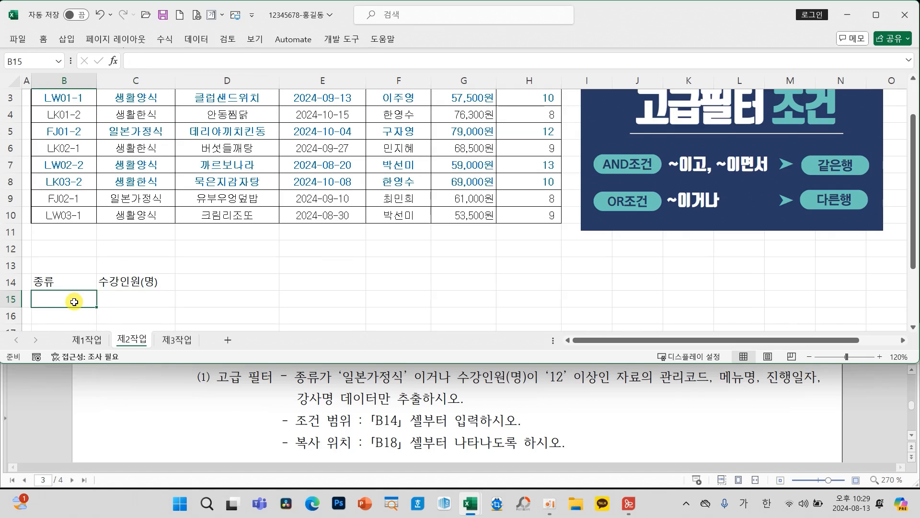
type("일")
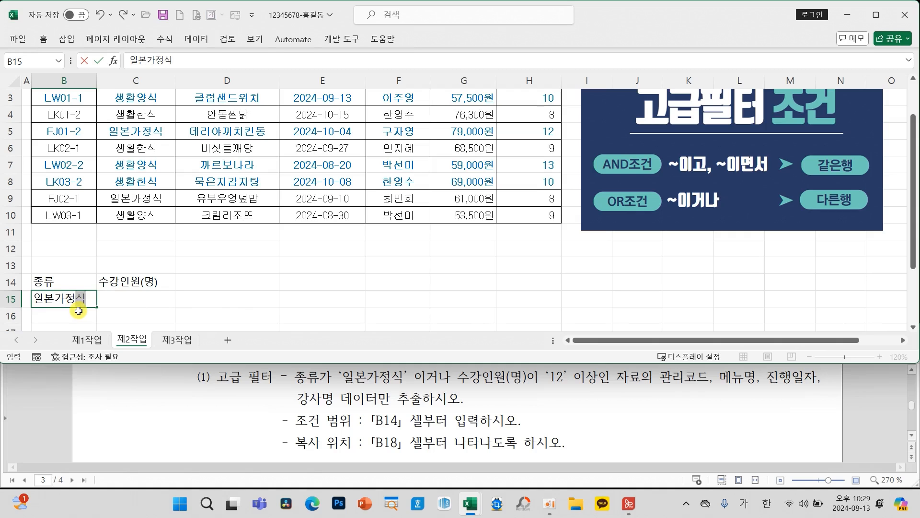
type("본가정식")
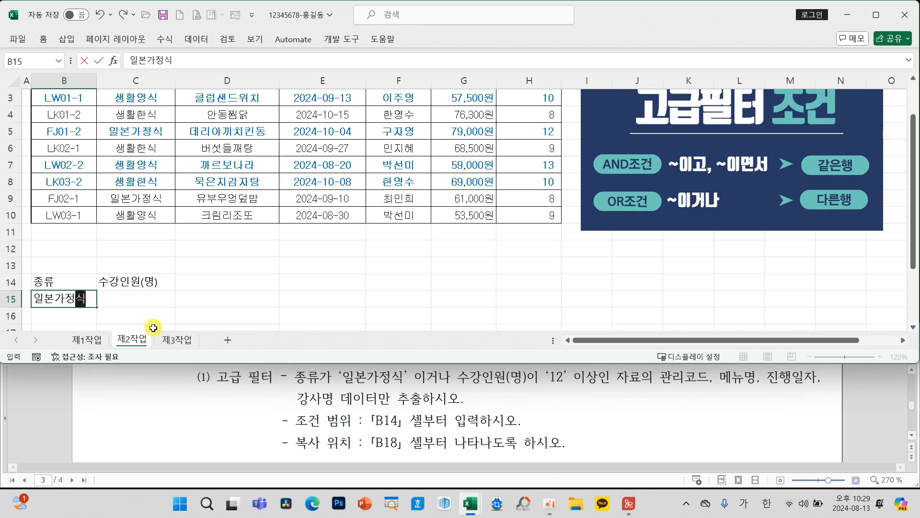
left_click(118, 299)
left_click(129, 315)
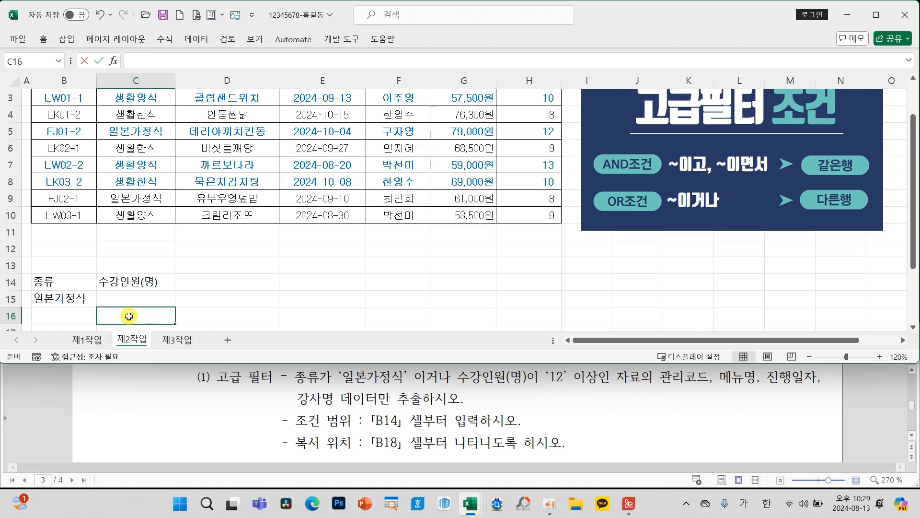
type(">=12")
key("Return")
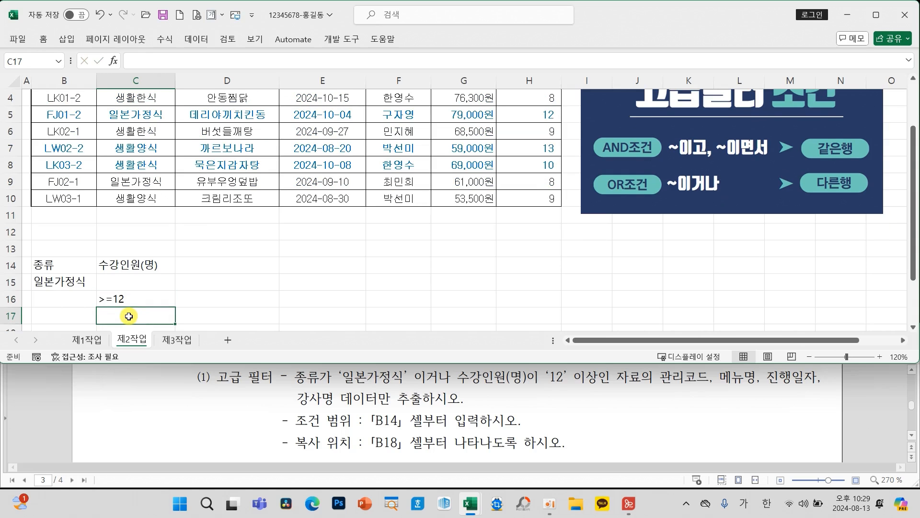
- Center the contents of the criteria range B14:C16 and apply borders to all its cells
left_click_drag(67, 266, 137, 301)
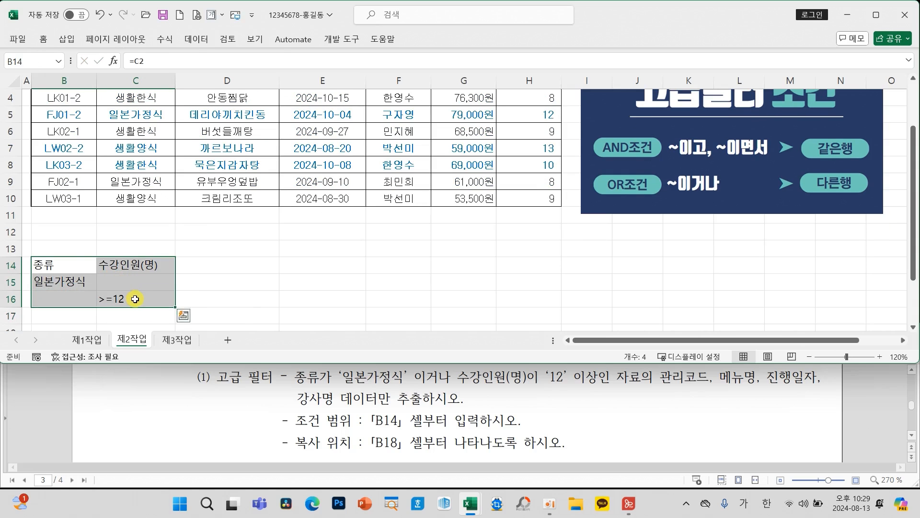
left_click(44, 39)
left_click(298, 82)
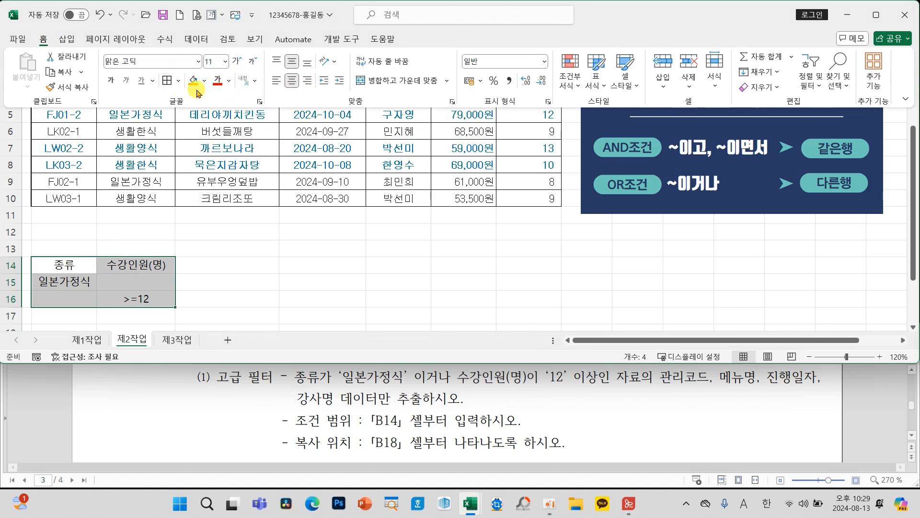
left_click(241, 236)
left_click(246, 252)
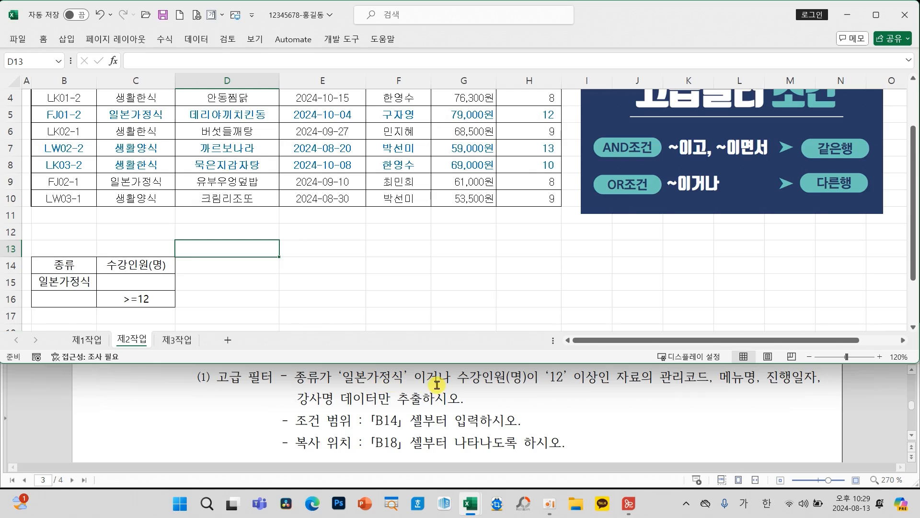
mouse_move(366, 269)
left_mouse_down()
mouse_move(336, 285)
mouse_move(364, 271)
left_mouse_up()
mouse_move(382, 262)
left_mouse_down()
mouse_move(383, 317)
mouse_move(399, 296)
mouse_move(423, 289)
left_mouse_up()
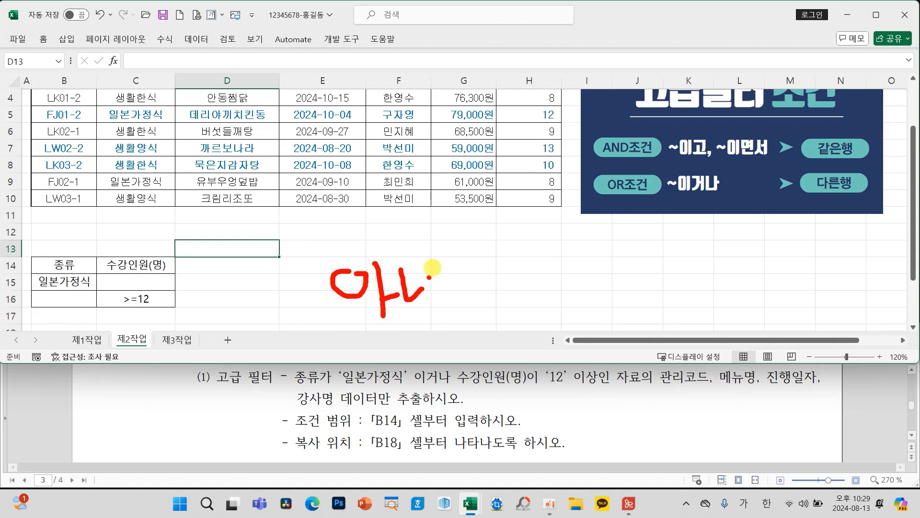
mouse_move(434, 256)
left_mouse_down()
mouse_move(434, 313)
mouse_move(475, 305)
mouse_move(499, 277)
mouse_move(501, 303)
left_mouse_up()
left_click_drag(514, 245, 533, 291)
mouse_move(539, 241)
left_mouse_down()
mouse_move(540, 305)
mouse_move(565, 289)
left_mouse_up()
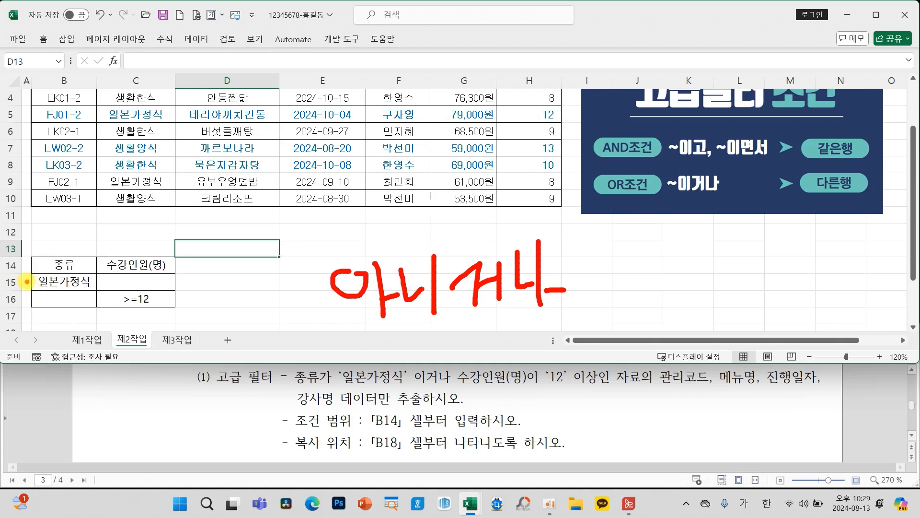
left_click_drag(23, 271, 27, 291)
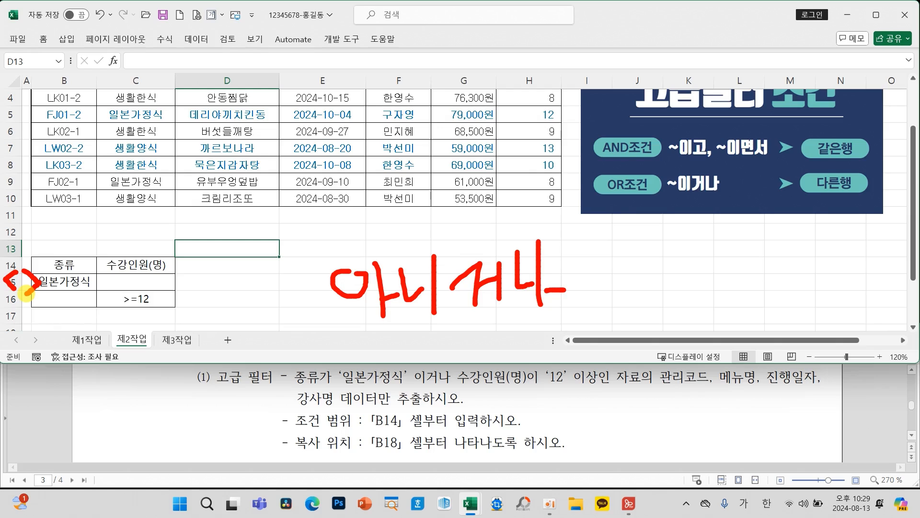
key("Escape")
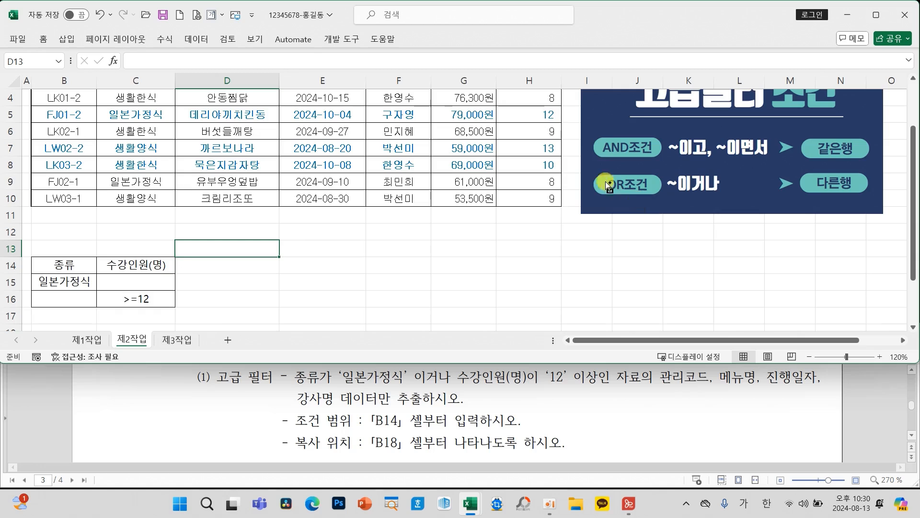
- Study the wildcard notes for text criteria that start with, end with or contain a given letter, comparing them with the 관리코드 column
mouse_move(579, 125)
left_mouse_down()
mouse_move(791, 168)
mouse_move(895, 210)
mouse_move(890, 199)
left_mouse_up()
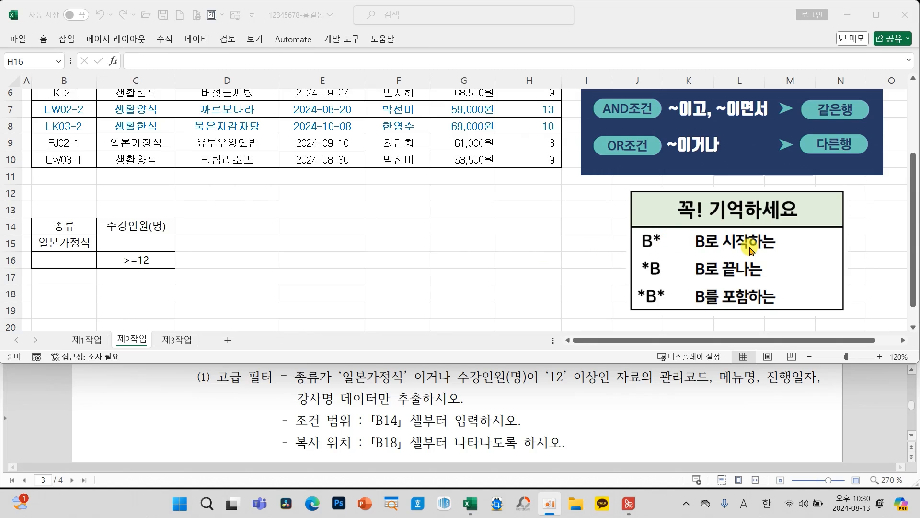
scroll(234, 267, "up", 2)
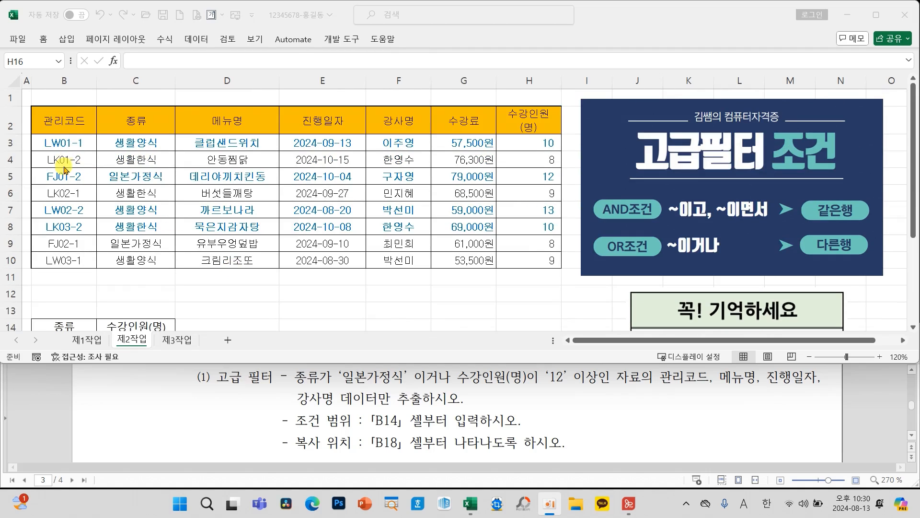
scroll(291, 254, "down", 2)
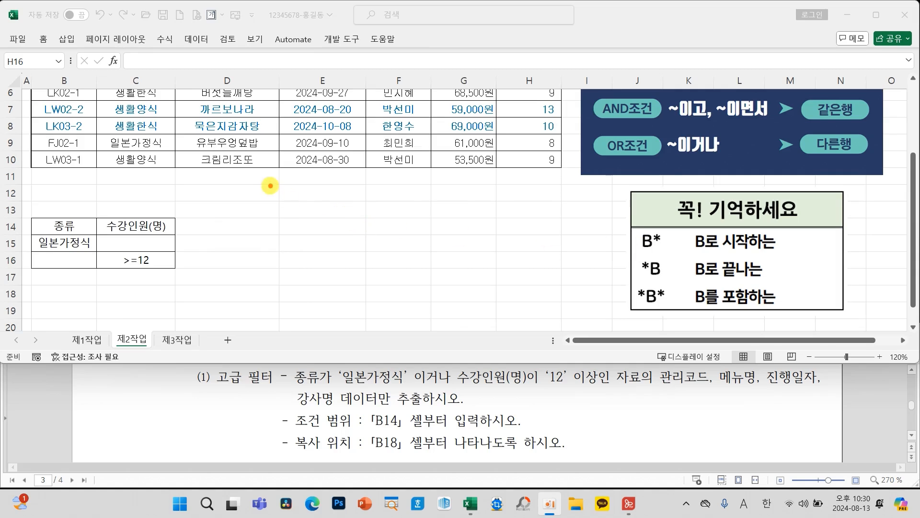
mouse_move(270, 186)
left_mouse_down()
mouse_move(298, 205)
mouse_move(306, 192)
mouse_move(319, 205)
mouse_move(296, 202)
mouse_move(304, 181)
left_mouse_up()
mouse_move(301, 226)
left_mouse_down()
mouse_move(281, 253)
mouse_move(300, 244)
mouse_move(290, 257)
mouse_move(357, 250)
left_mouse_up()
left_click(471, 273)
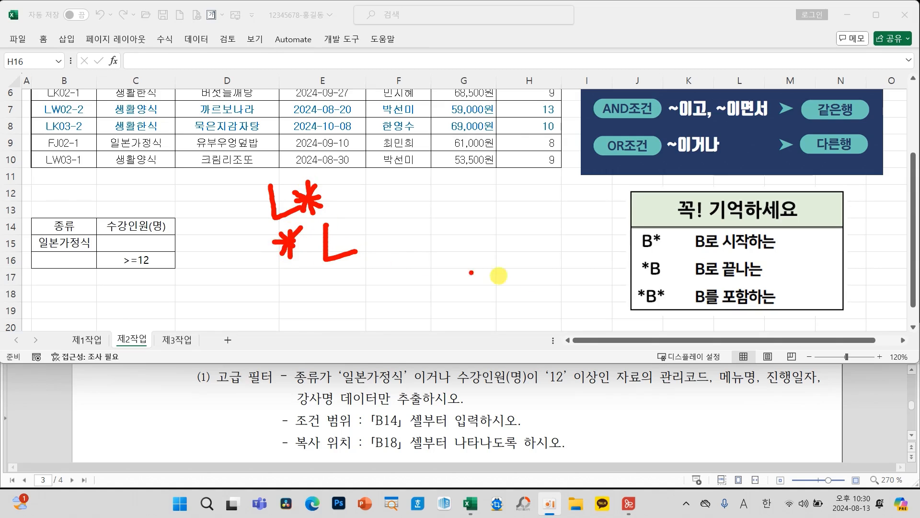
mouse_move(299, 279)
left_mouse_down()
mouse_move(279, 305)
mouse_move(294, 309)
mouse_move(291, 289)
mouse_move(289, 316)
left_mouse_up()
mouse_move(320, 271)
left_mouse_down()
mouse_move(320, 283)
mouse_move(358, 296)
left_mouse_up()
mouse_move(370, 262)
left_mouse_down()
mouse_move(353, 300)
mouse_move(375, 290)
mouse_move(364, 307)
left_mouse_up()
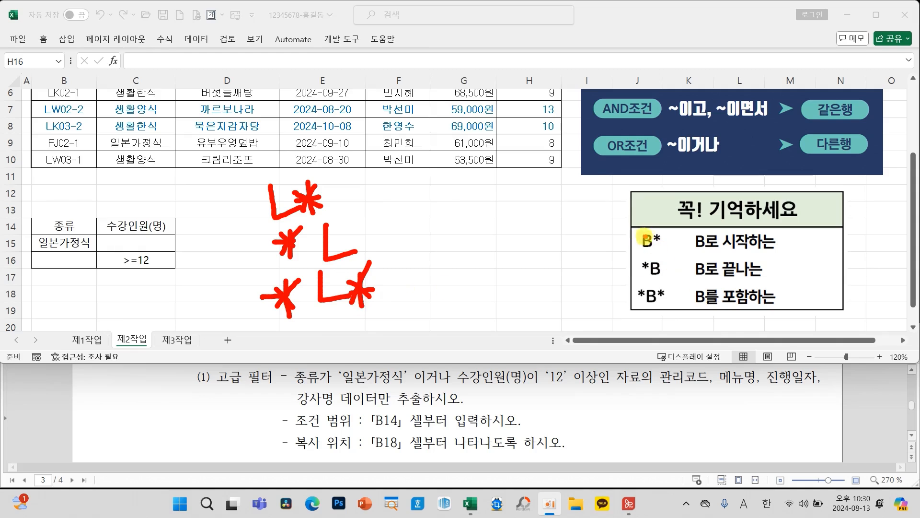
left_click_drag(625, 232, 619, 307)
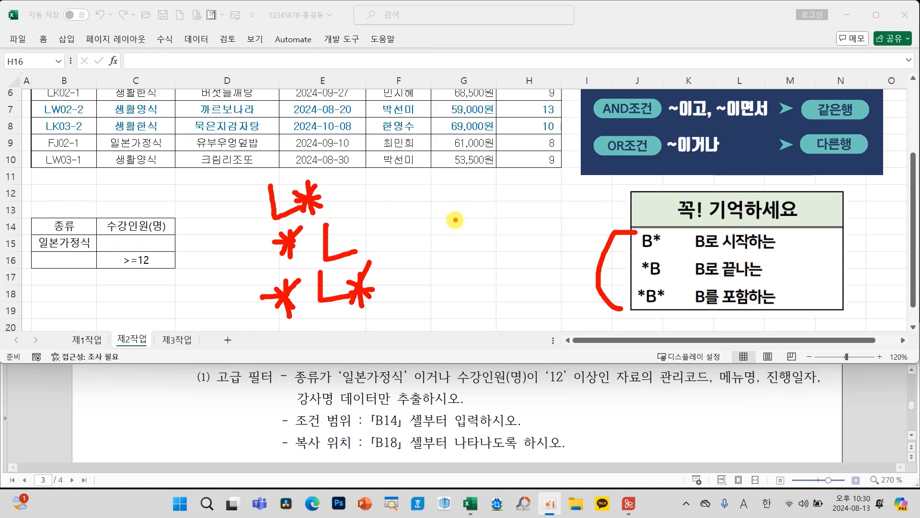
key("Escape")
- Start an advanced filter (고급 필터) on the table B2:H10 with the result copied to another location (다른 장소에 복사)
scroll(418, 261, "up", 2)
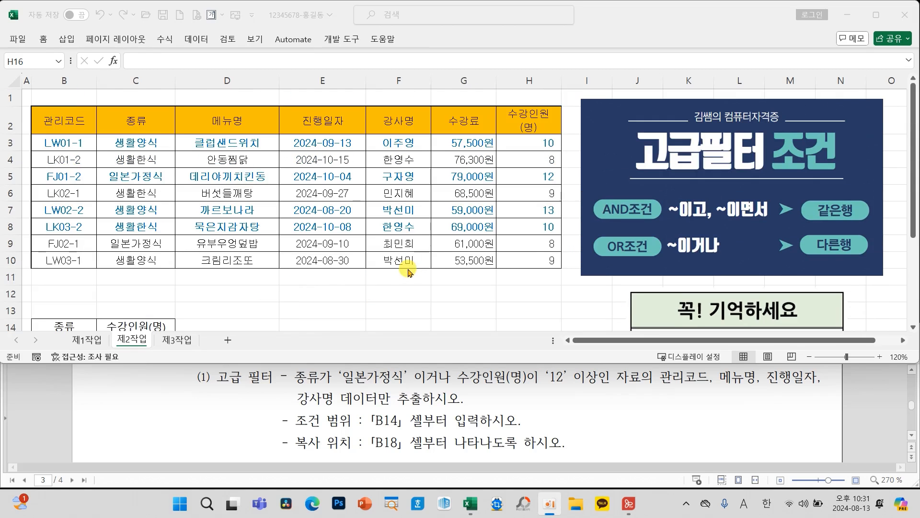
left_click_drag(66, 122, 519, 260)
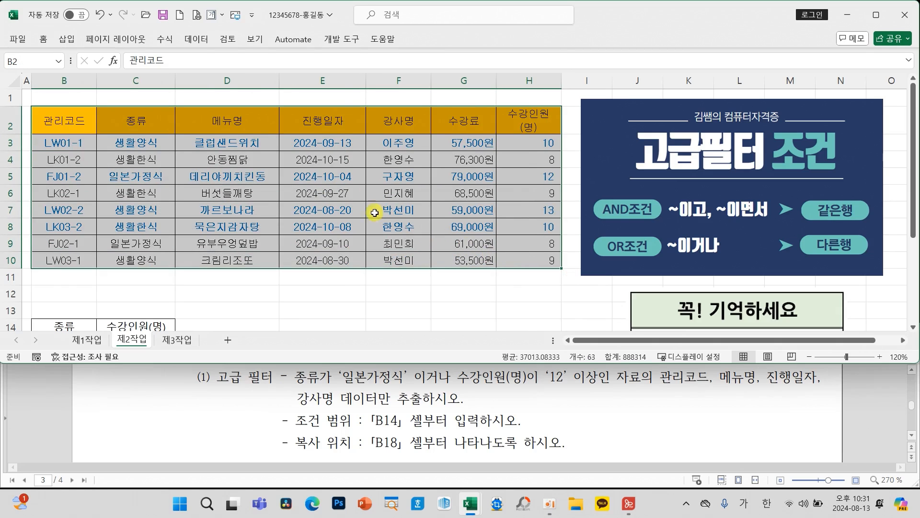
left_click(197, 40)
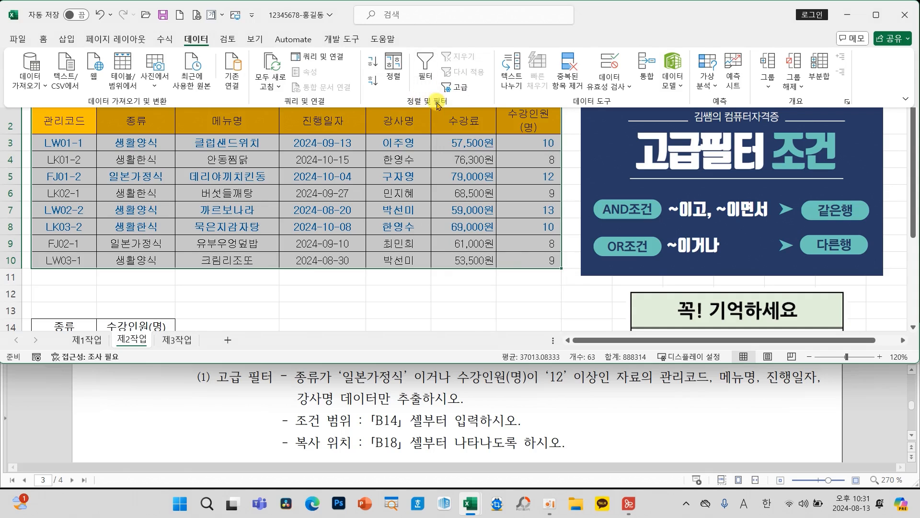
left_click(453, 88)
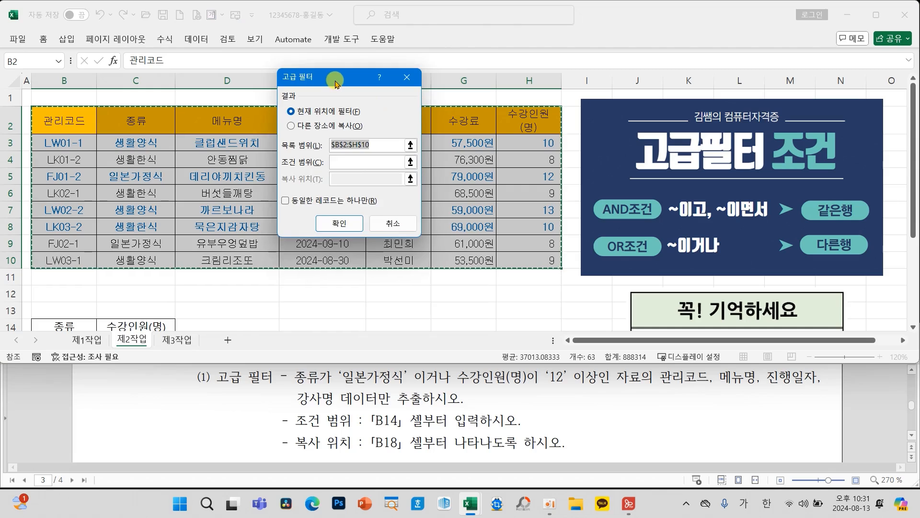
left_click_drag(405, 76, 369, 154)
left_click(325, 203)
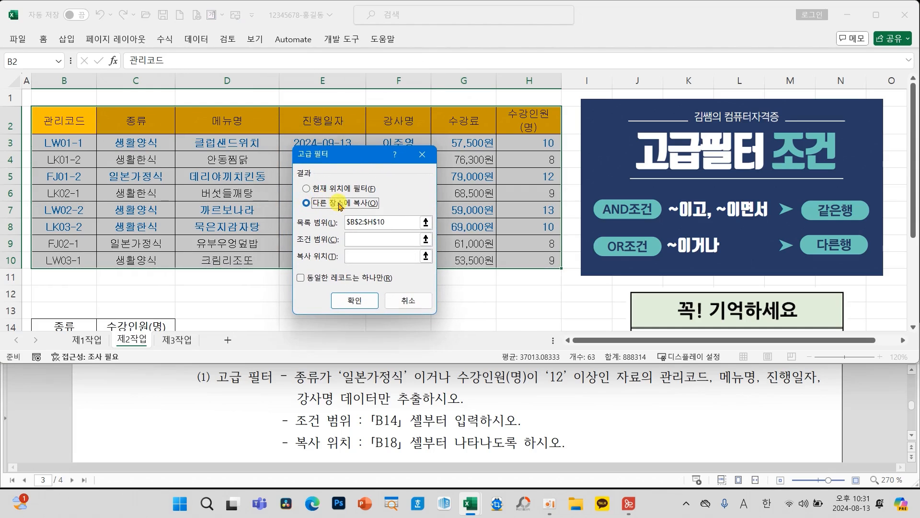
left_click(371, 217)
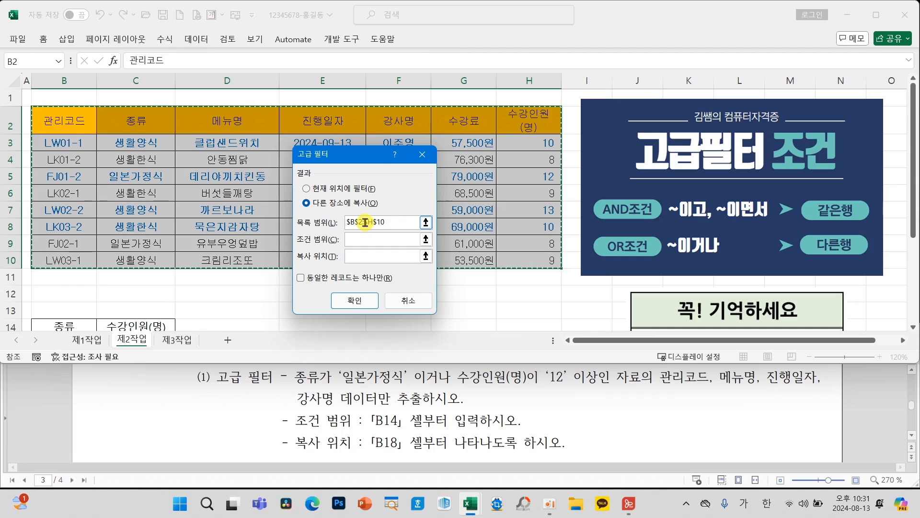
- Run the advanced filter with criteria range B14:C16 and copy destination B18 on 제2작업
left_click(372, 241)
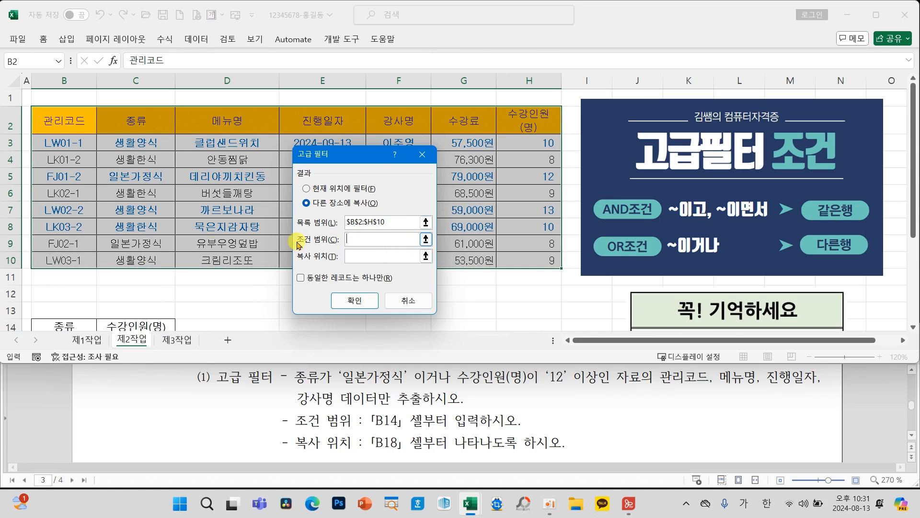
scroll(139, 254, "down", 2)
left_click_drag(61, 226, 168, 261)
left_click(362, 257)
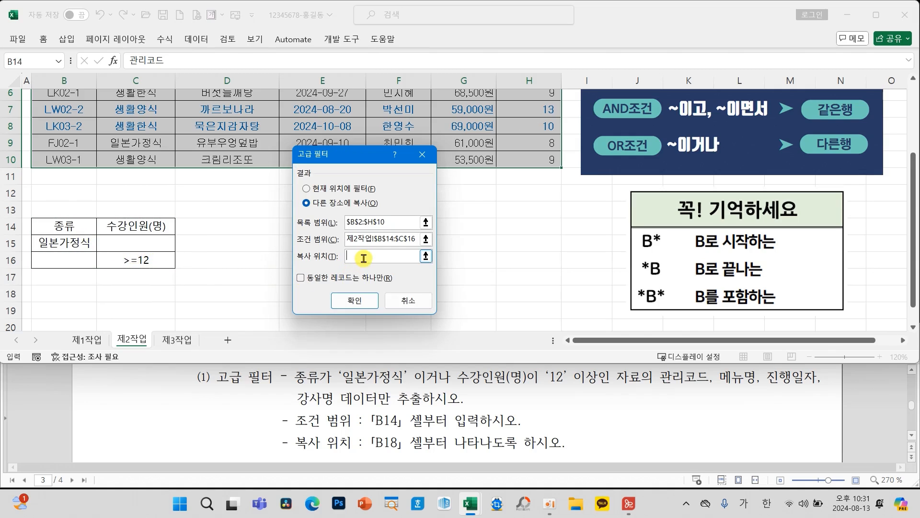
mouse_move(417, 428)
left_mouse_down()
mouse_move(369, 423)
mouse_move(411, 454)
mouse_move(416, 432)
left_mouse_up()
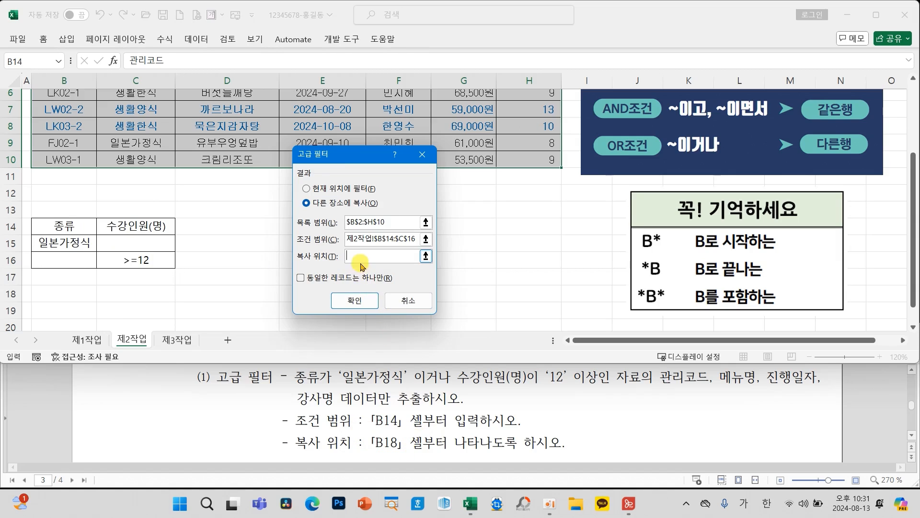
left_click(72, 298)
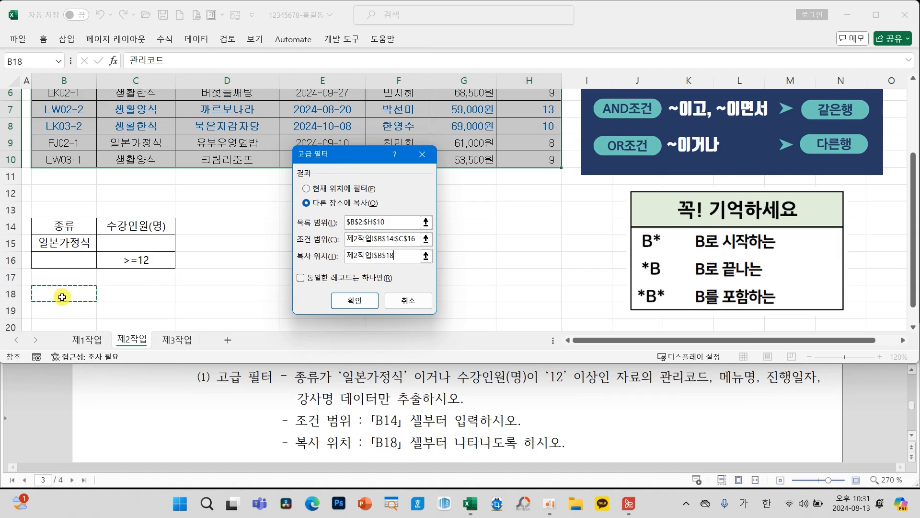
left_click(354, 300)
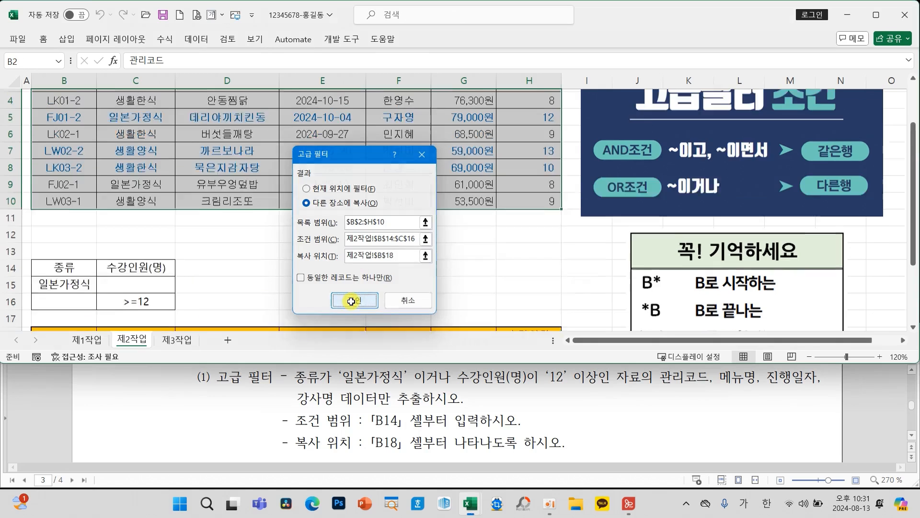
scroll(351, 301, "down", 3)
left_click(276, 311)
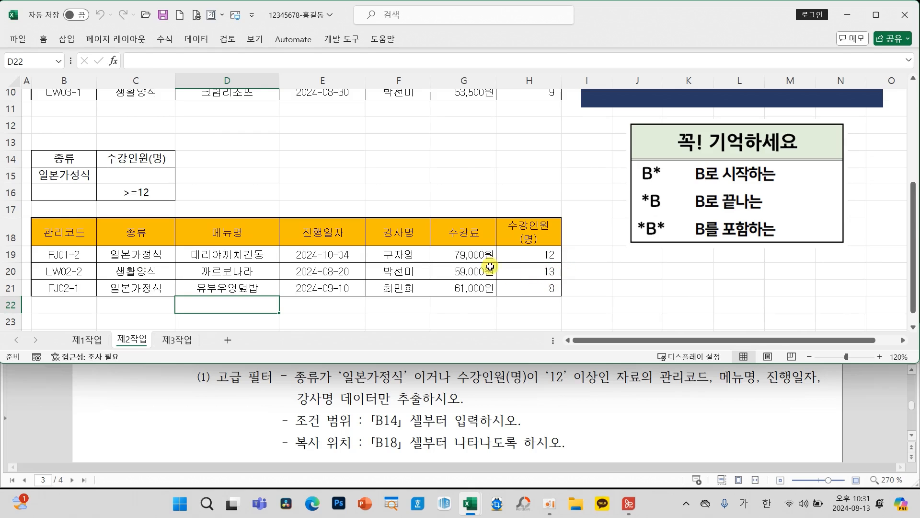
- Delete the 종류, 수강료 and 수강인원(명) cells from the extracted results, shifting the remaining cells left (셀을 왼쪽으로 밀기)
left_click(451, 252)
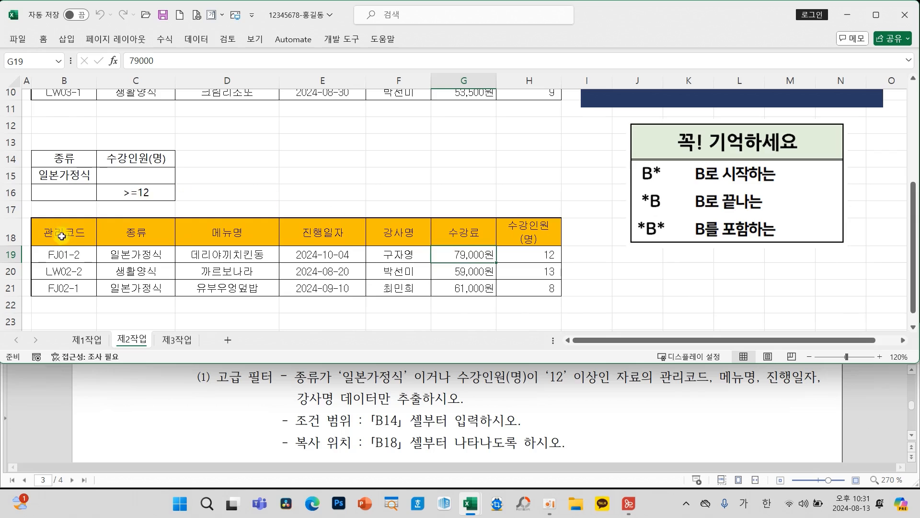
left_click_drag(133, 236, 135, 287)
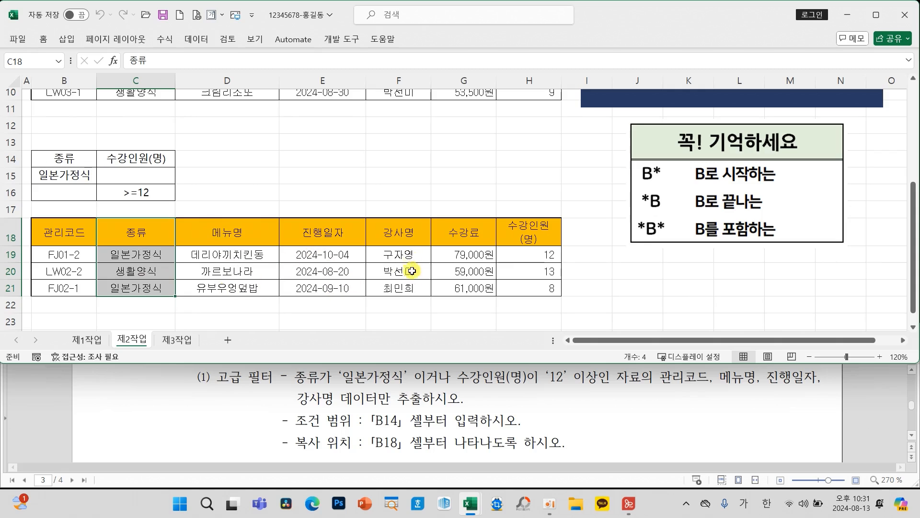
left_click_drag(467, 237, 535, 284, "ctrl")
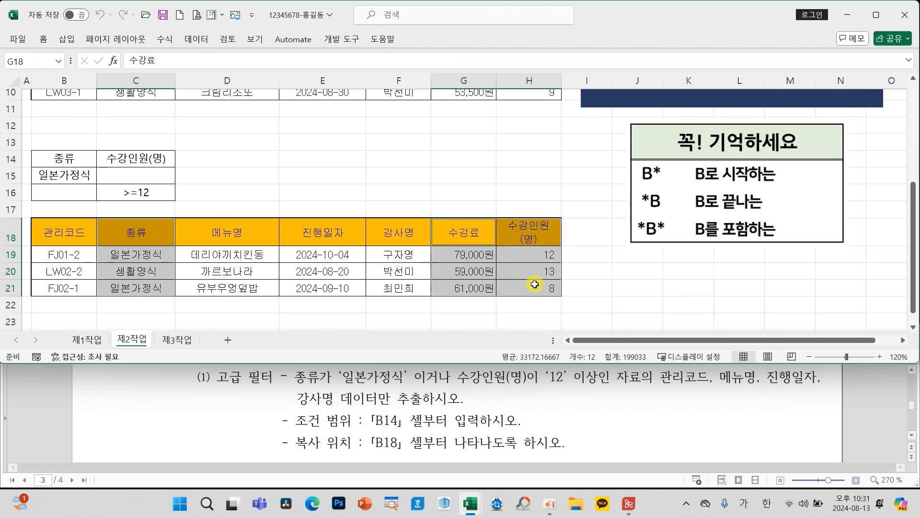
right_click(463, 256)
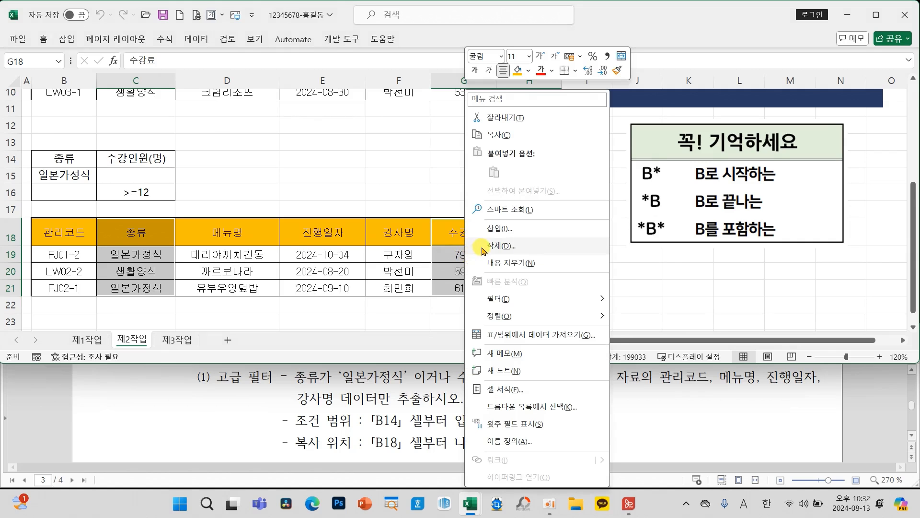
left_click(483, 247)
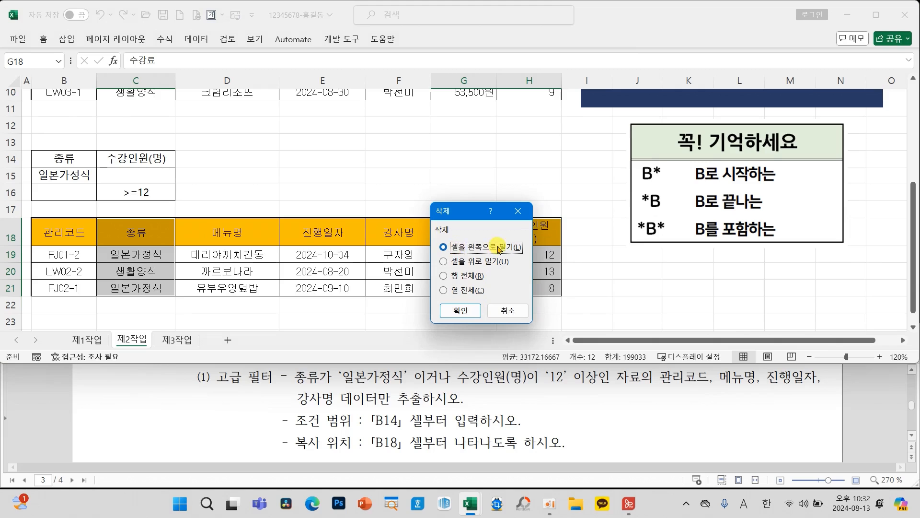
left_click(460, 310)
left_click(412, 272)
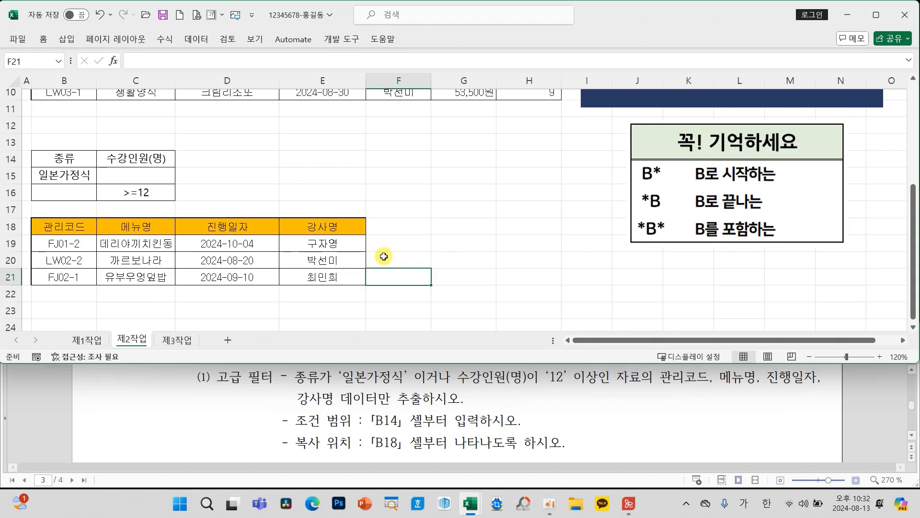
- Set the filter result cells B18:E21 to no fill (채우기 없음)
scroll(300, 405, "down", 5)
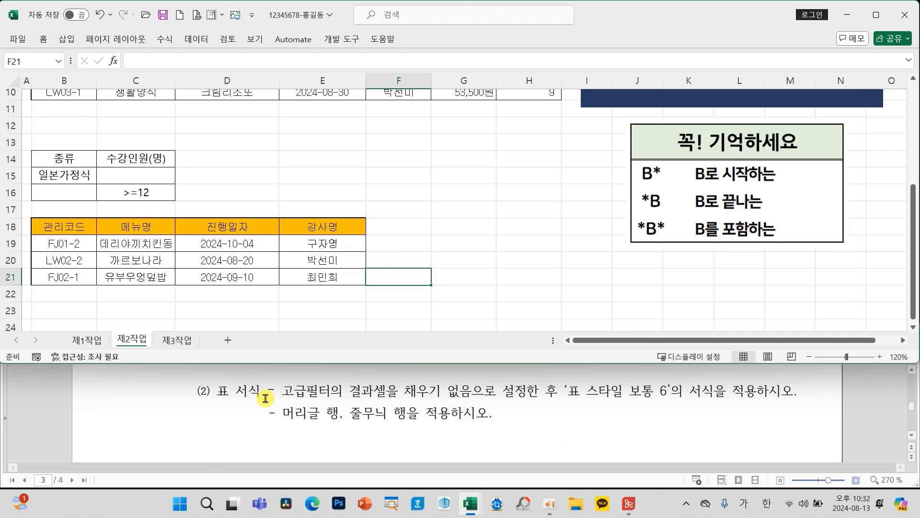
mouse_move(280, 379)
left_mouse_down()
mouse_move(388, 405)
mouse_move(668, 405)
left_mouse_up()
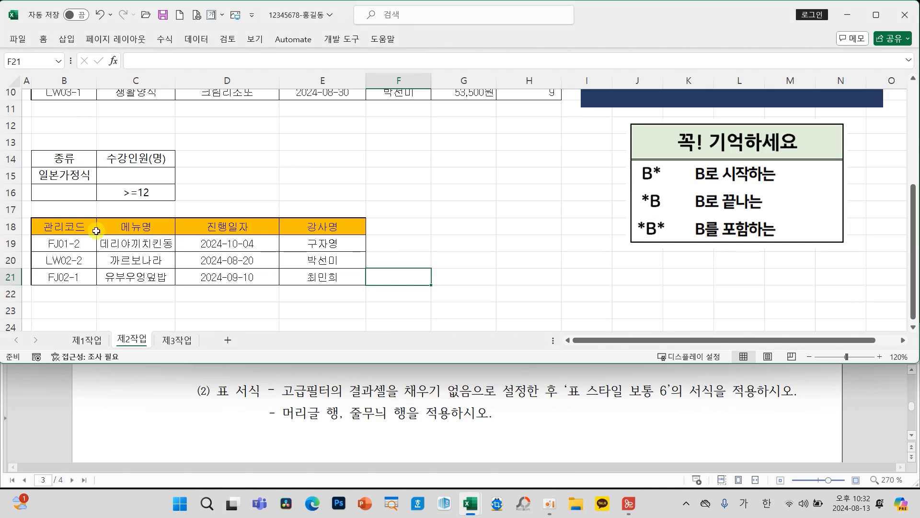
left_click_drag(72, 228, 310, 272)
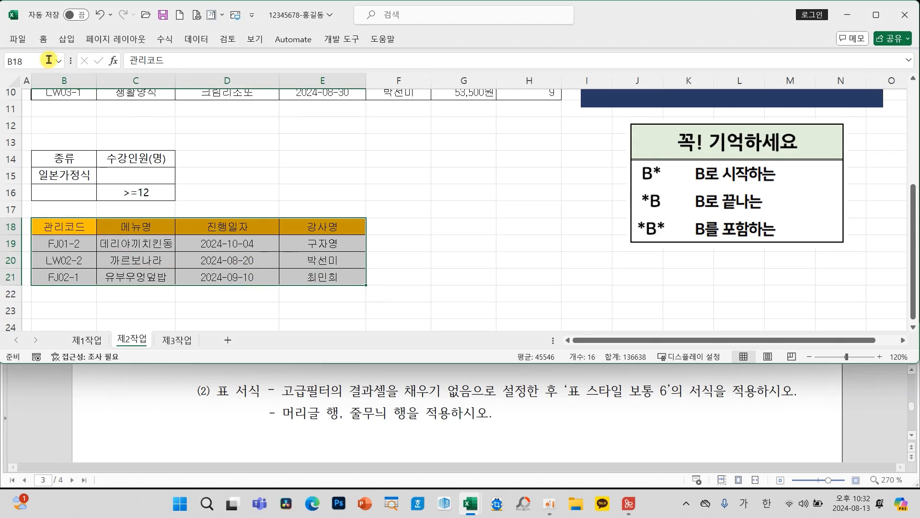
left_click(42, 39)
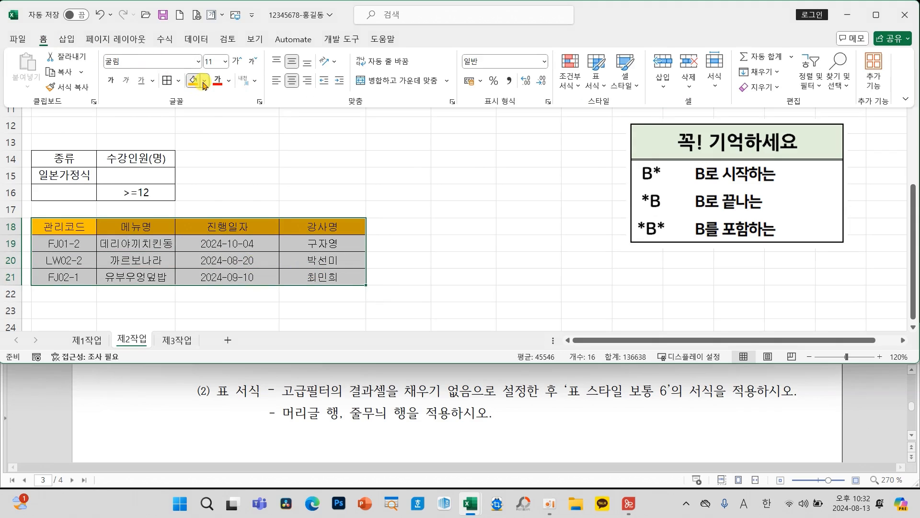
left_click(204, 82)
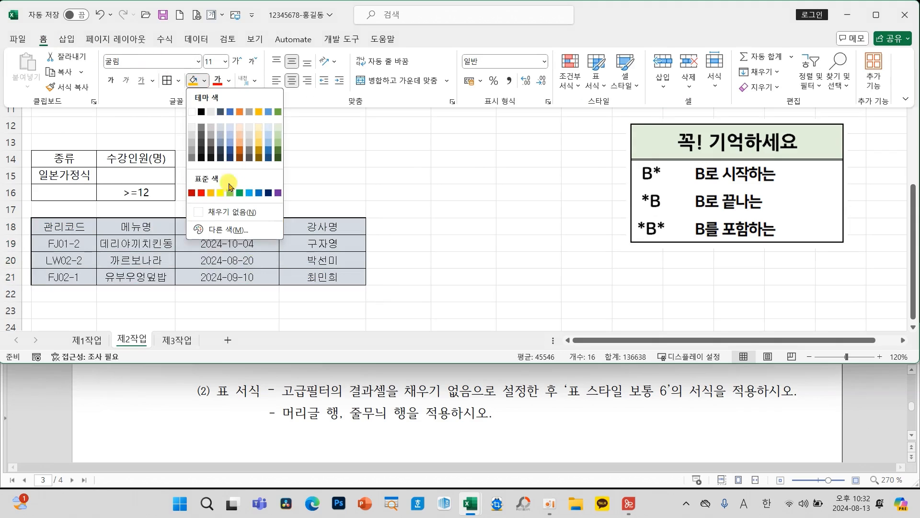
left_click(210, 212)
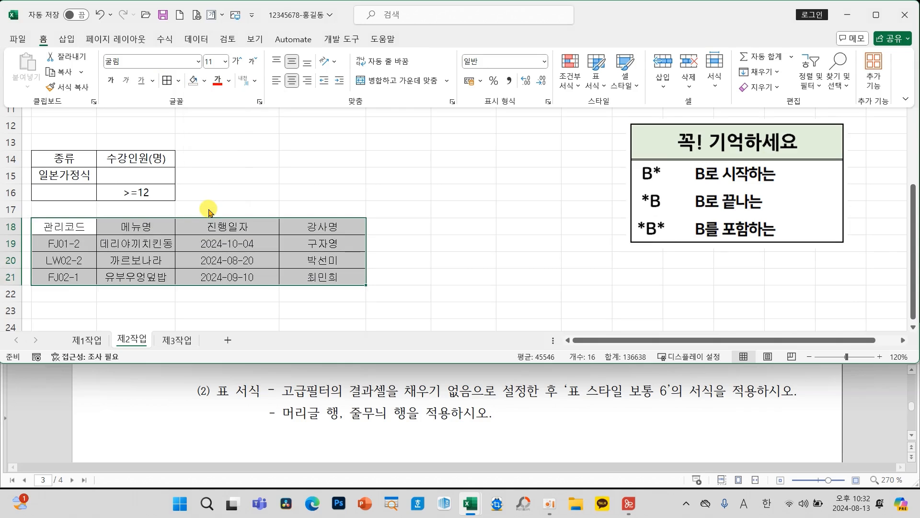
- Format B18:E21 as a table with headers using 표 스타일 보통 6, and check its 머리글 행 and 줄무늬 행 options
left_click(596, 73)
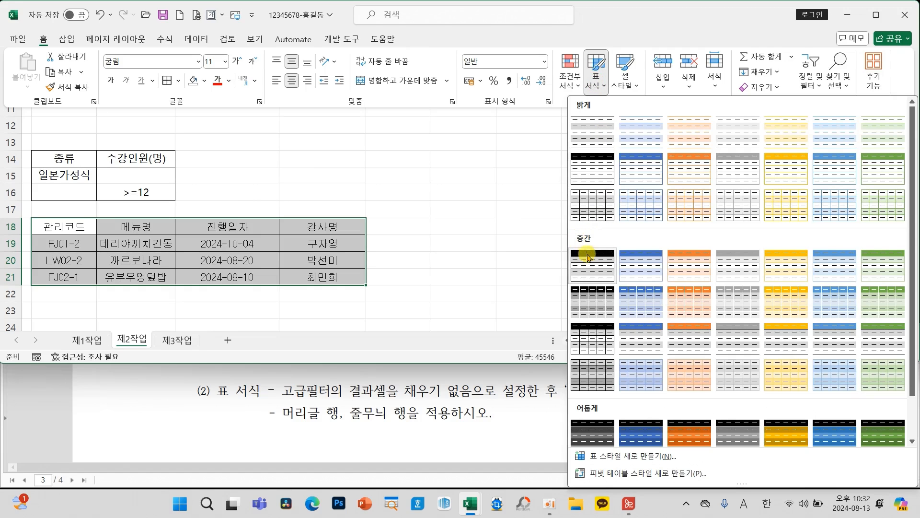
left_click(833, 265)
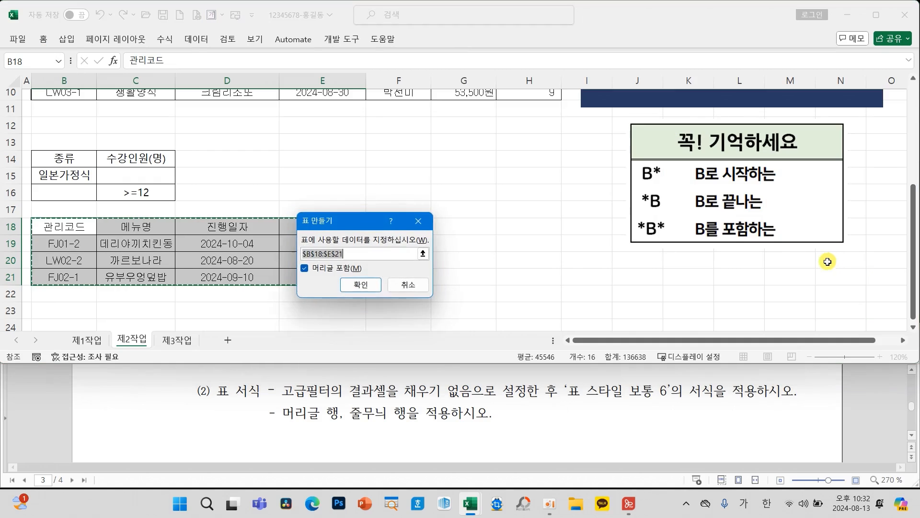
left_click(362, 285)
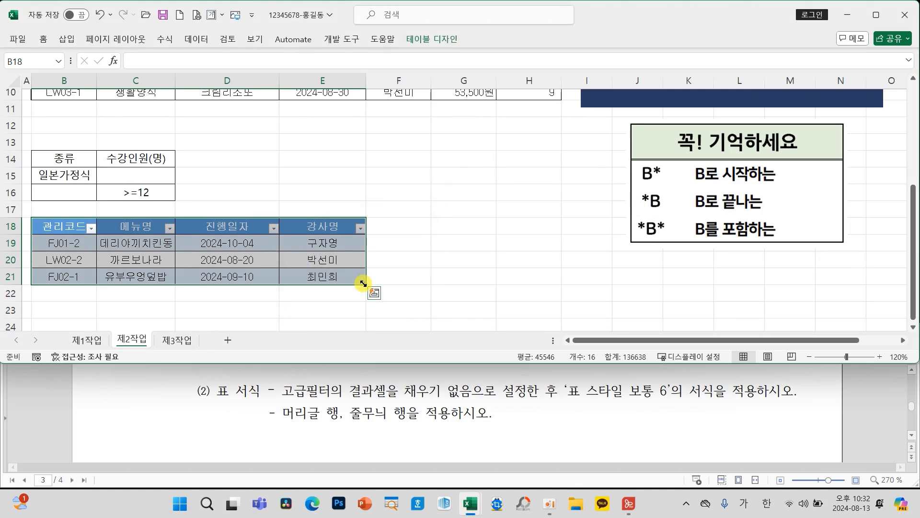
left_click(415, 39)
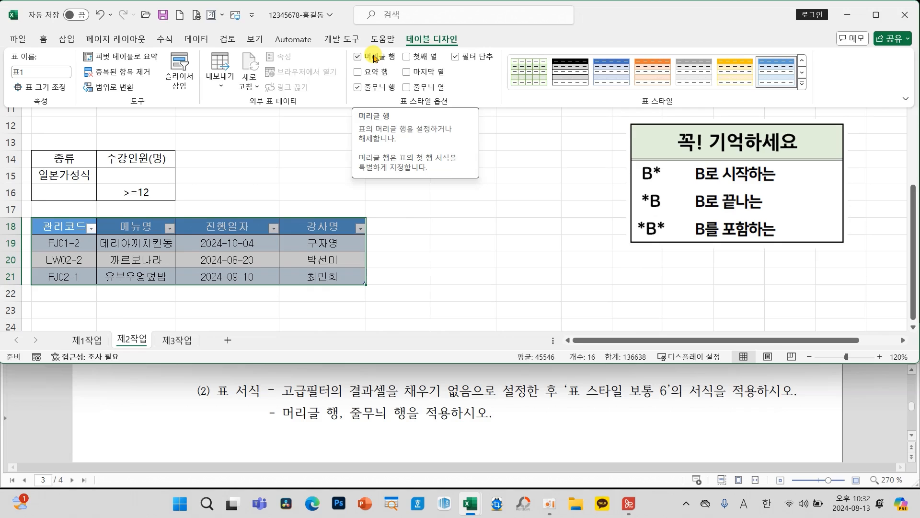
left_click(427, 240)
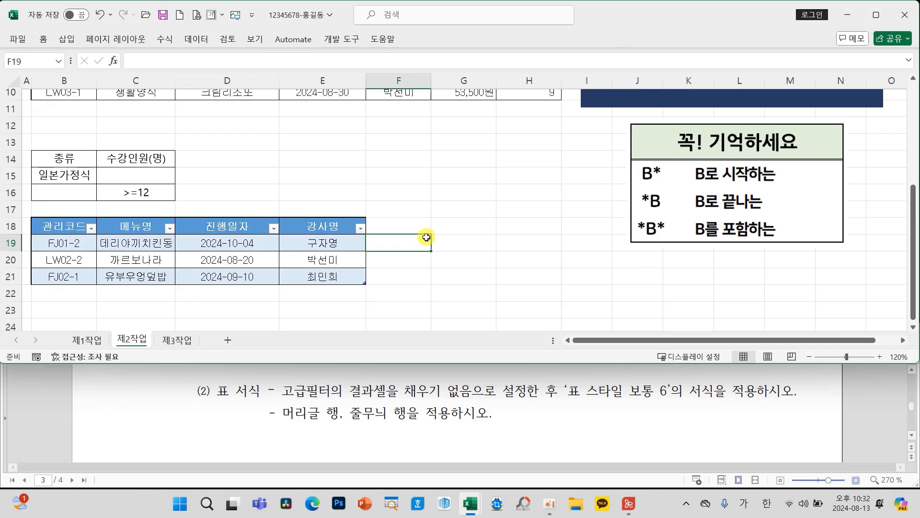
- Review the finished 제2작업 sheet and save the workbook
scroll(422, 239, "up", 3)
scroll(422, 238, "down", 3)
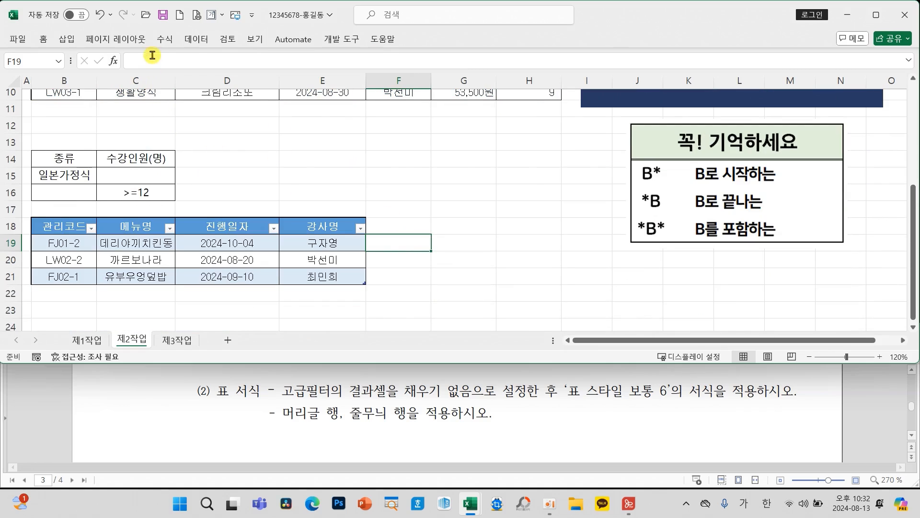
left_click(163, 16)
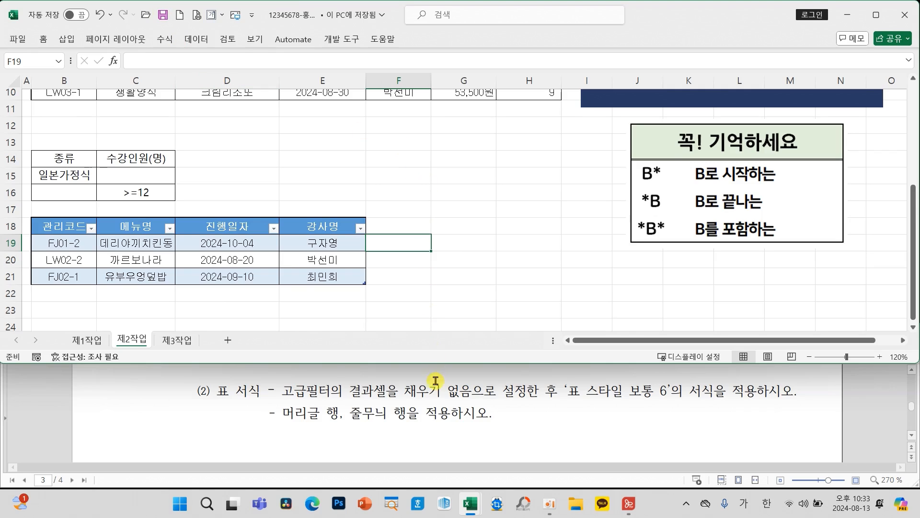
- Start a pivot table from the range B4:H12 on the 제1작업 sheet, following the 제3작업 instructions
scroll(435, 380, "down", 3)
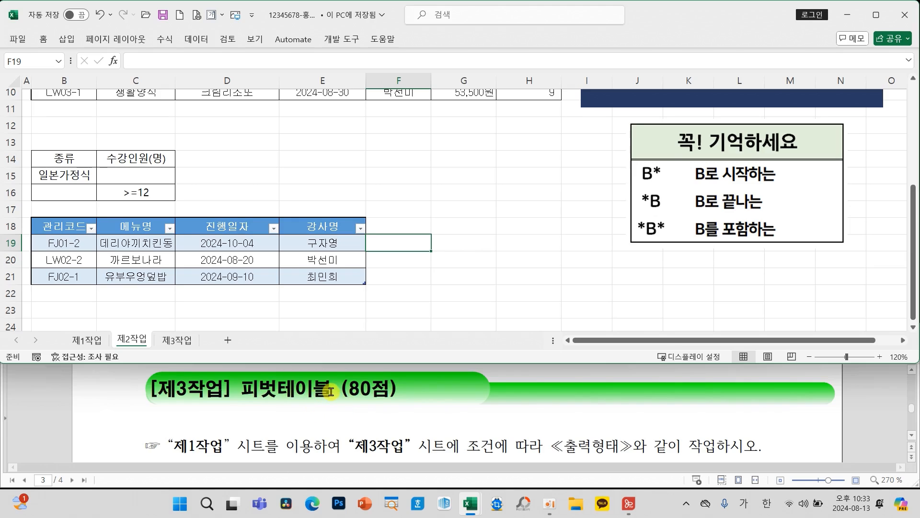
scroll(330, 392, "down", 1)
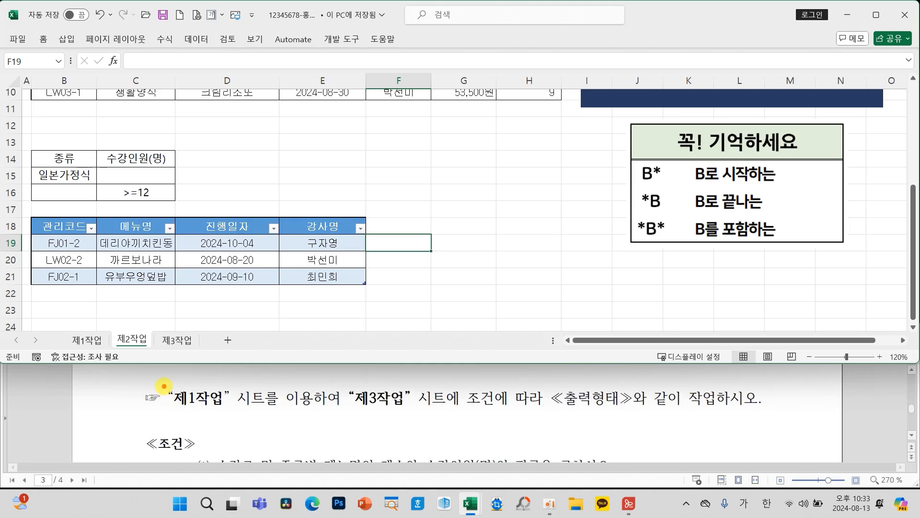
mouse_move(164, 386)
left_mouse_down()
mouse_move(268, 413)
mouse_move(343, 414)
left_mouse_up()
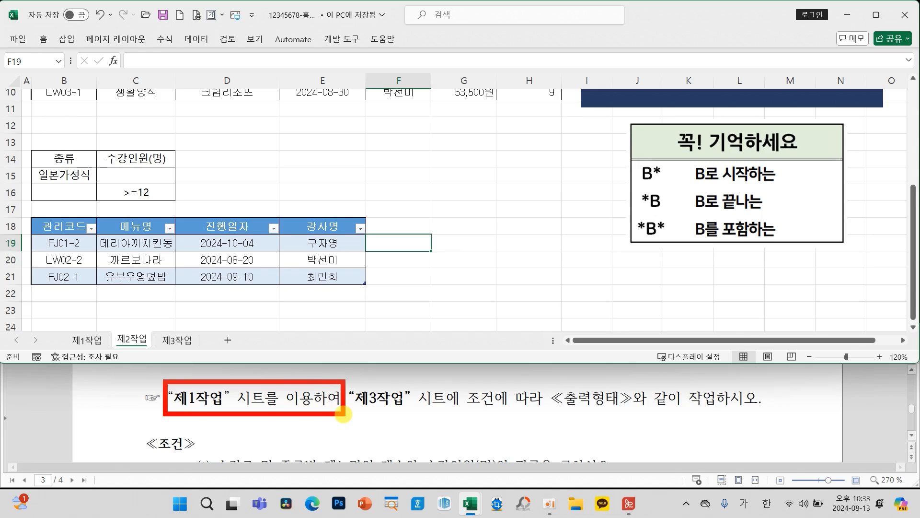
mouse_move(350, 382)
left_mouse_down()
mouse_move(401, 405)
mouse_move(546, 414)
left_mouse_up()
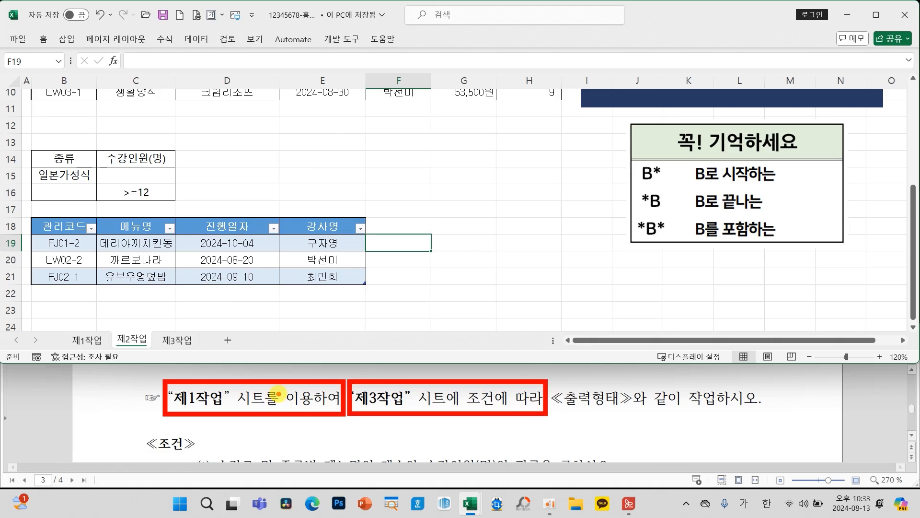
left_click(95, 341)
left_click_drag(53, 107, 503, 258)
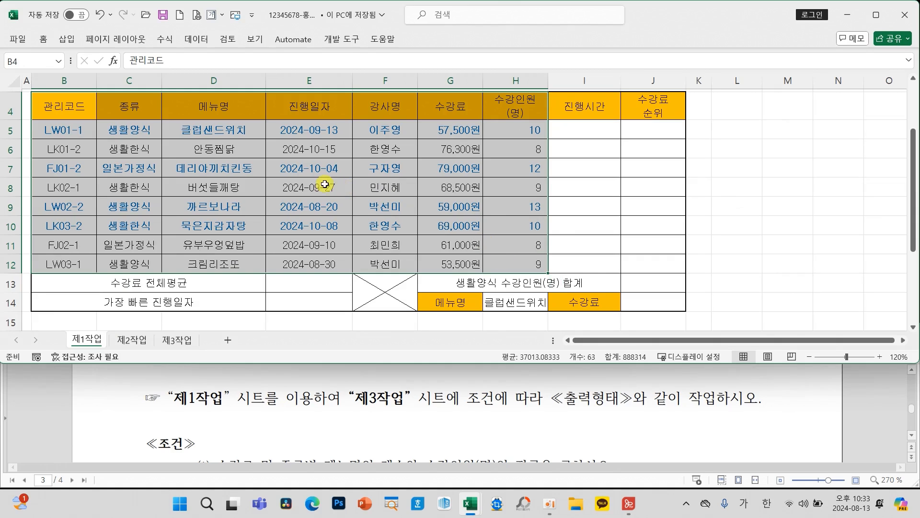
left_click(67, 40)
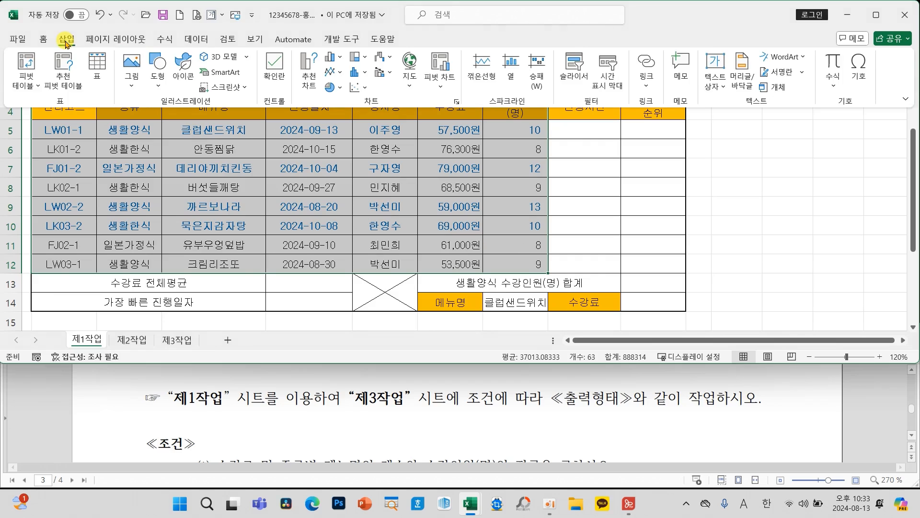
left_click(28, 66)
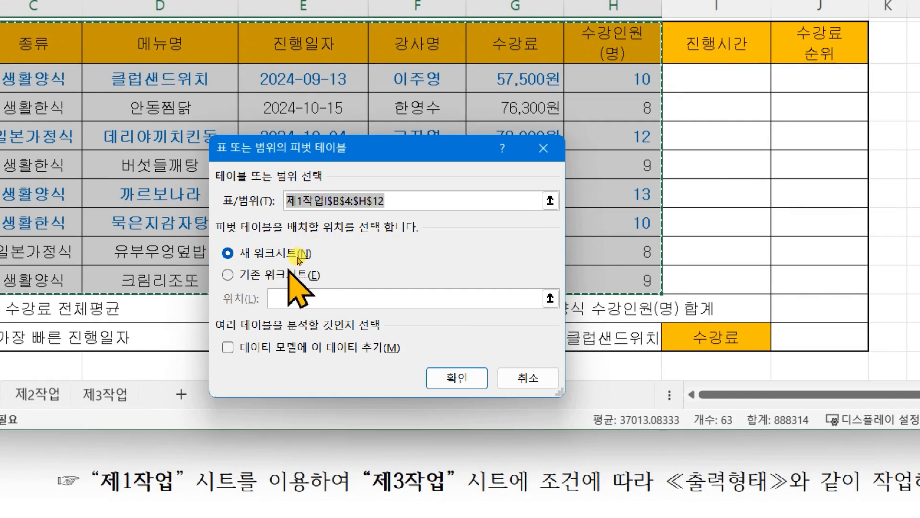
- Place the pivot table in the existing worksheet at 제3작업!$B$2 and create it
left_click(289, 276)
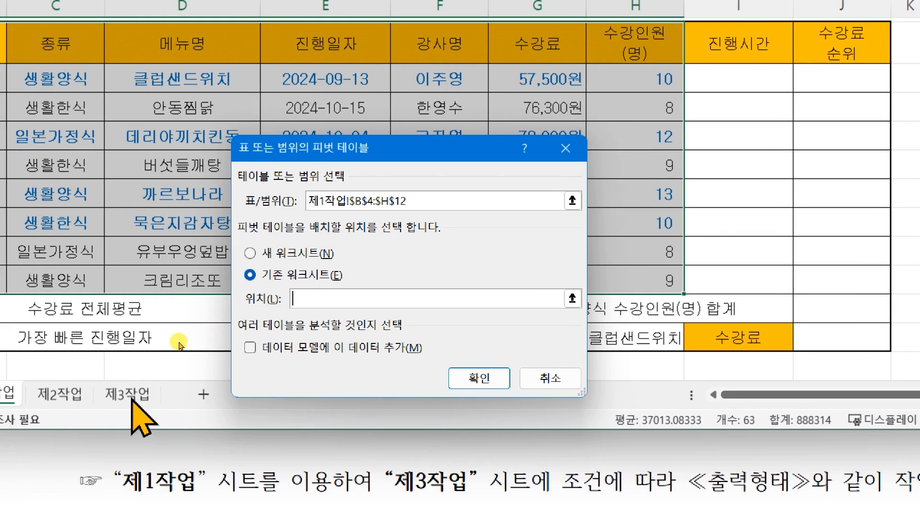
left_click(132, 398)
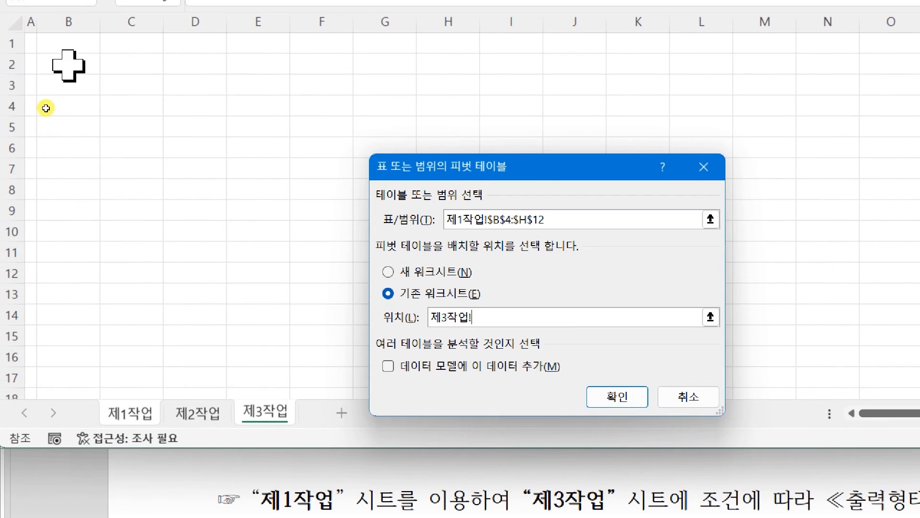
left_click(69, 64)
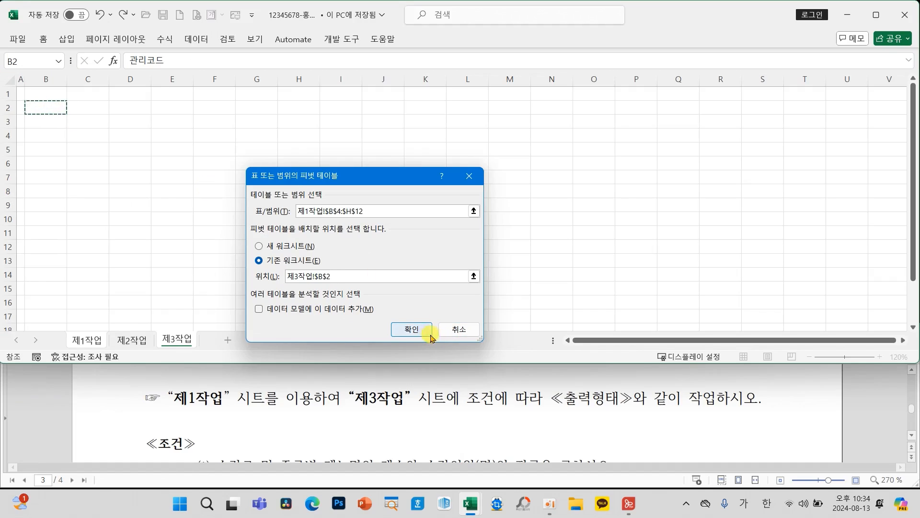
left_click(632, 400)
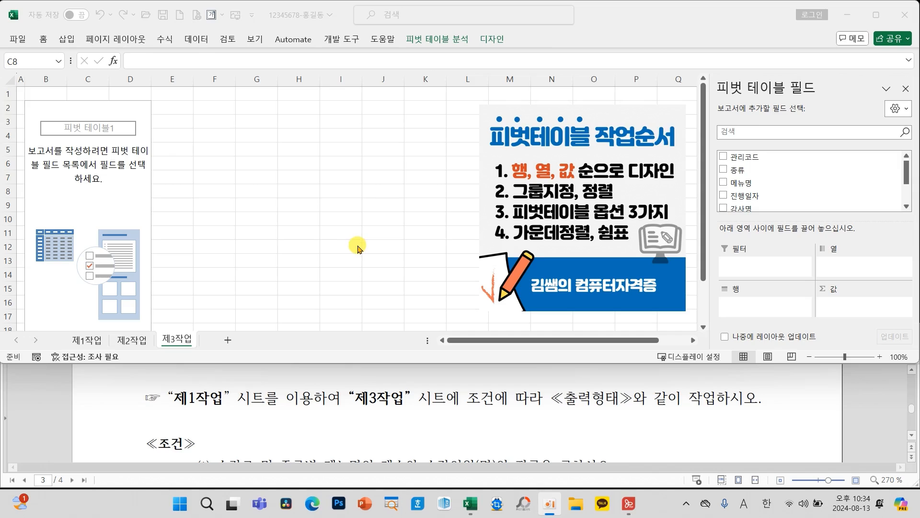
mouse_move(58, 190)
left_mouse_down()
mouse_move(79, 228)
mouse_move(103, 160)
left_mouse_up()
mouse_move(706, 79)
left_mouse_down()
mouse_move(762, 84)
mouse_move(904, 261)
mouse_move(915, 351)
left_mouse_up()
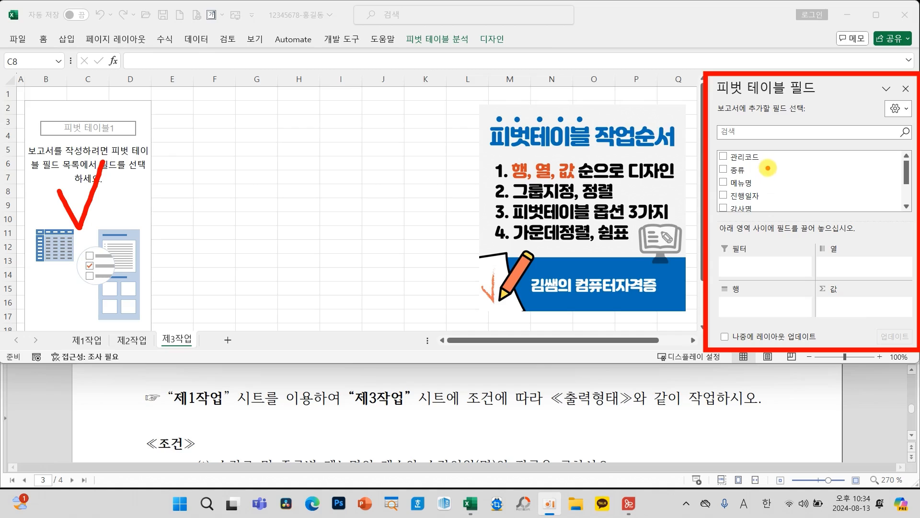
key("Escape")
left_click(217, 189)
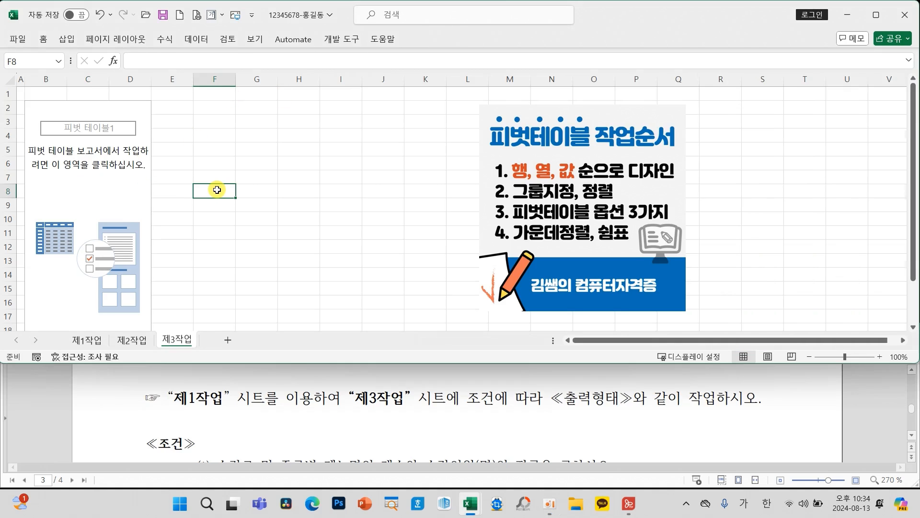
left_click(99, 192)
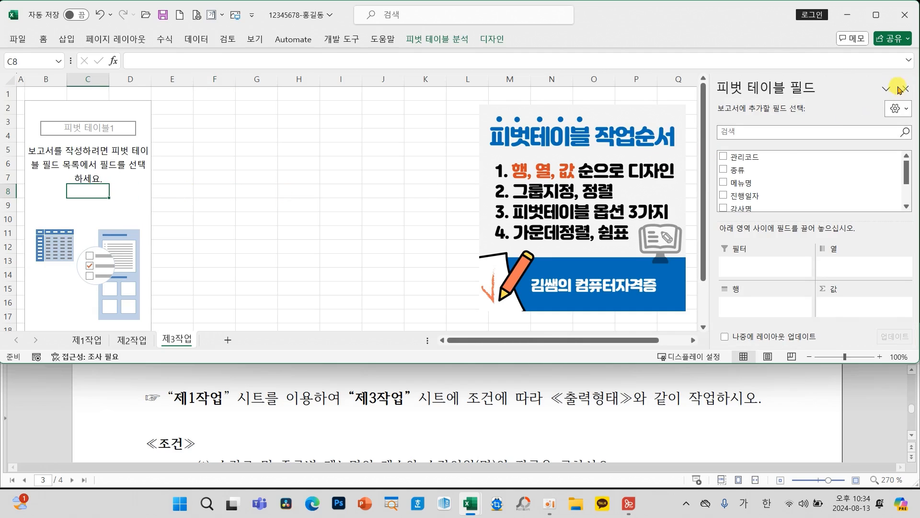
- Close the pivot table field list and restore it with 필드 목록 표시
left_click(900, 90)
left_click(107, 219)
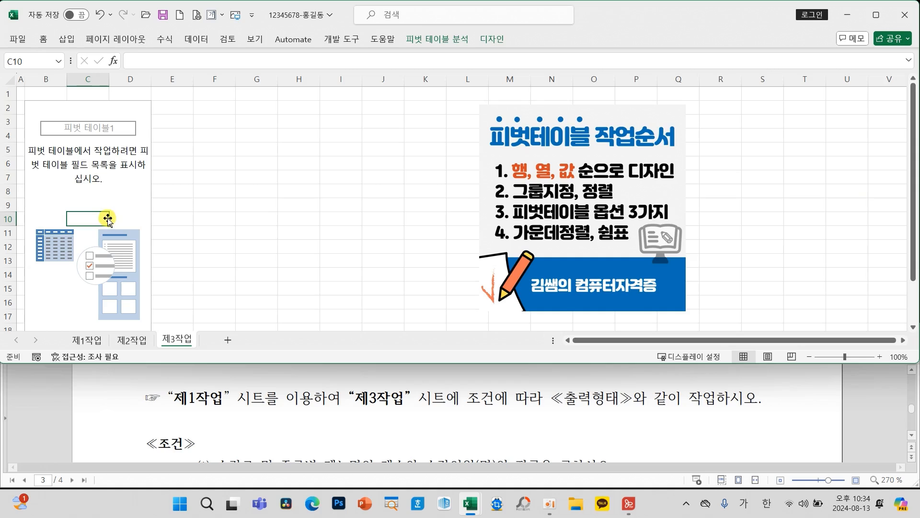
left_click(96, 206)
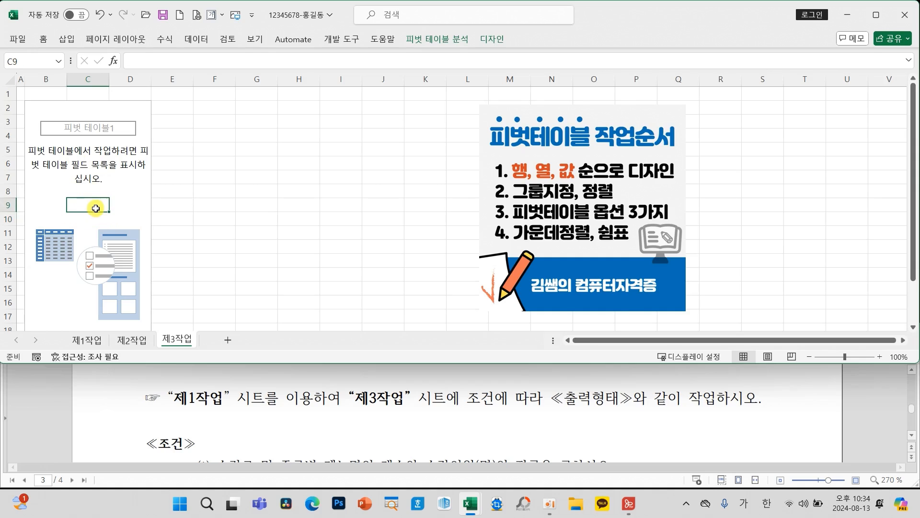
right_click(90, 206)
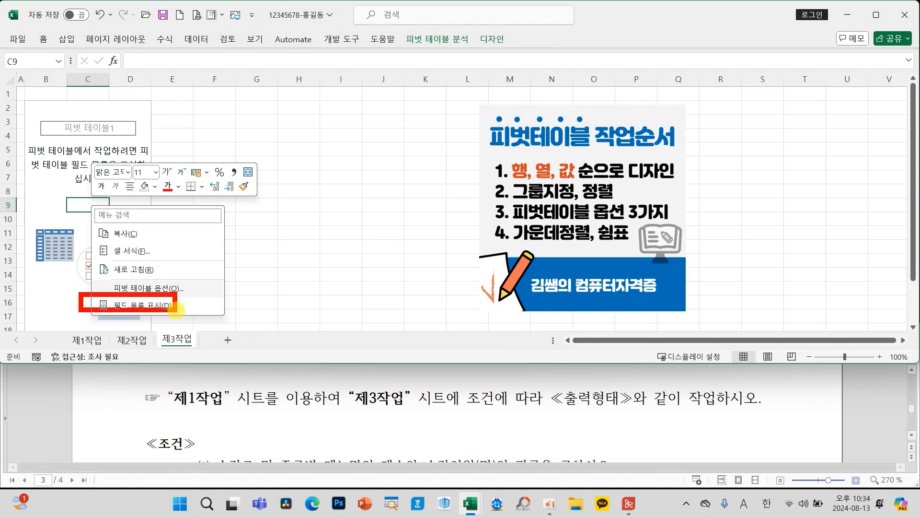
key("Escape")
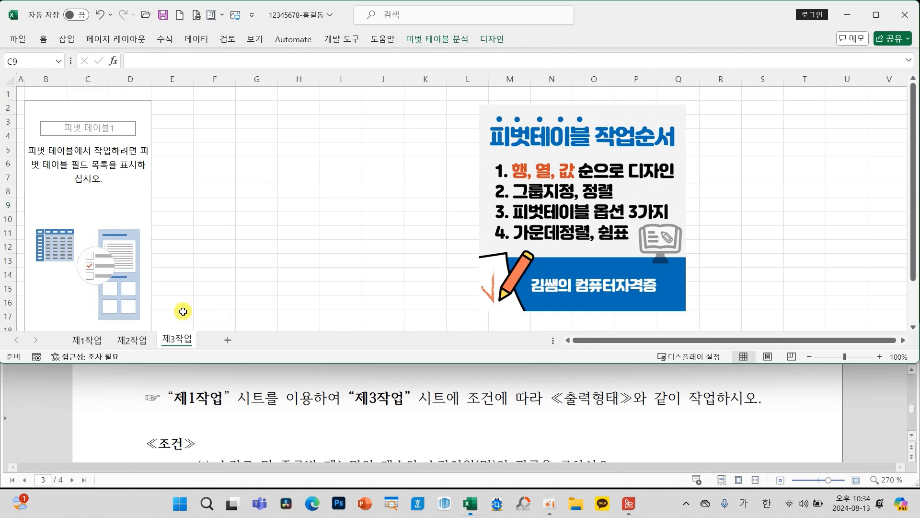
right_click(102, 223)
left_click(158, 322)
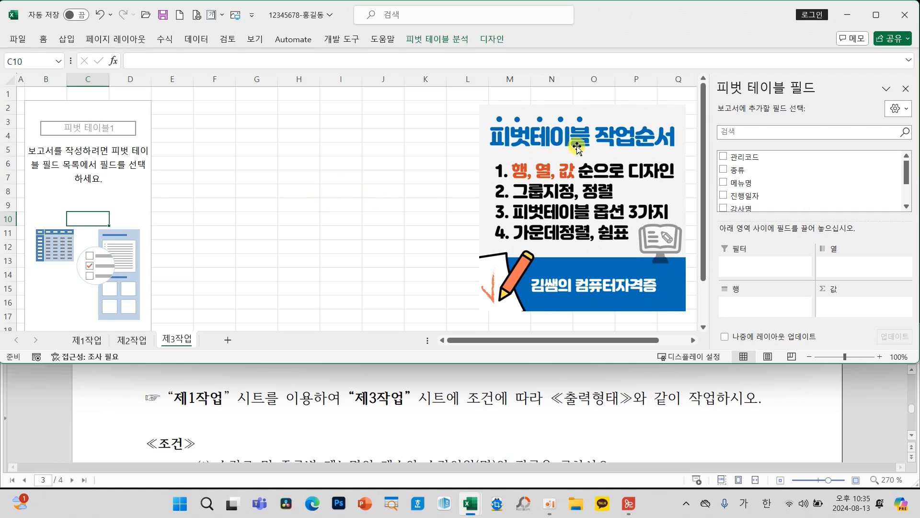
- Enlarge the 피벗테이블 작업순서 picture on the 제3작업 sheet
left_click(536, 164)
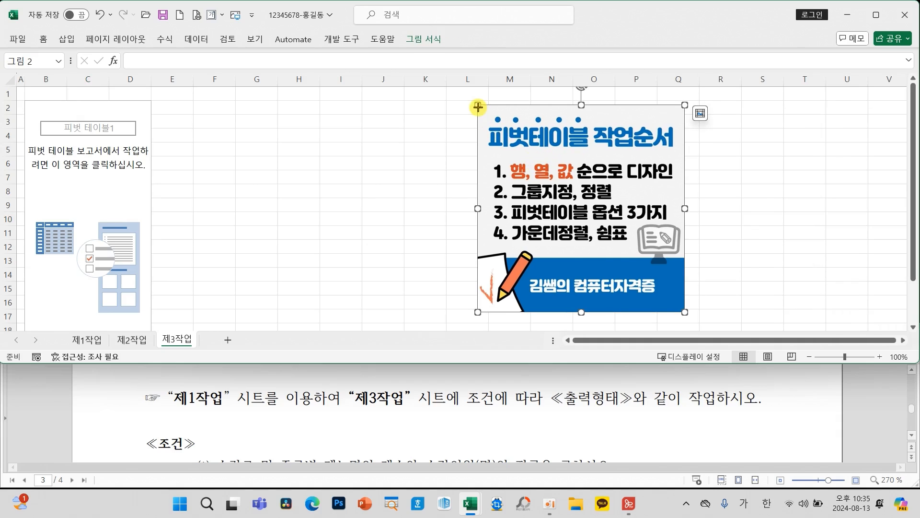
left_click_drag(479, 105, 410, 87)
left_click_drag(479, 181, 480, 205)
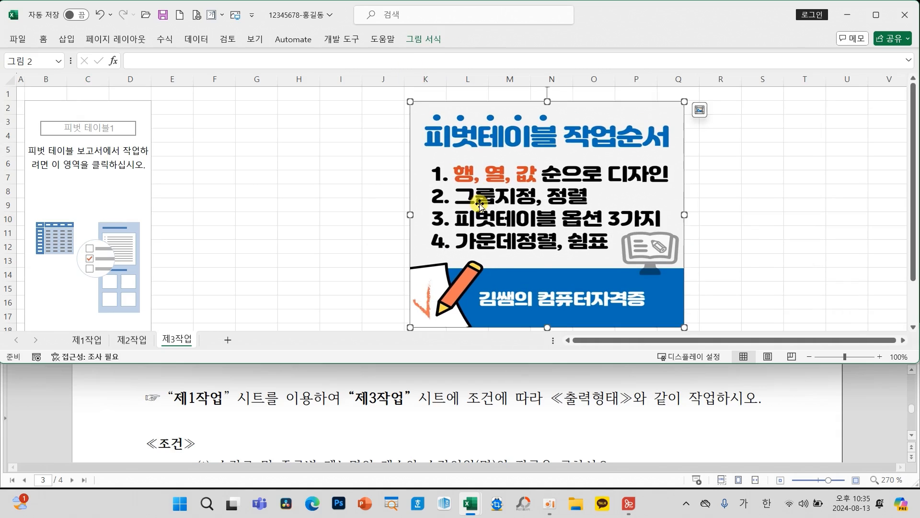
left_click(353, 196)
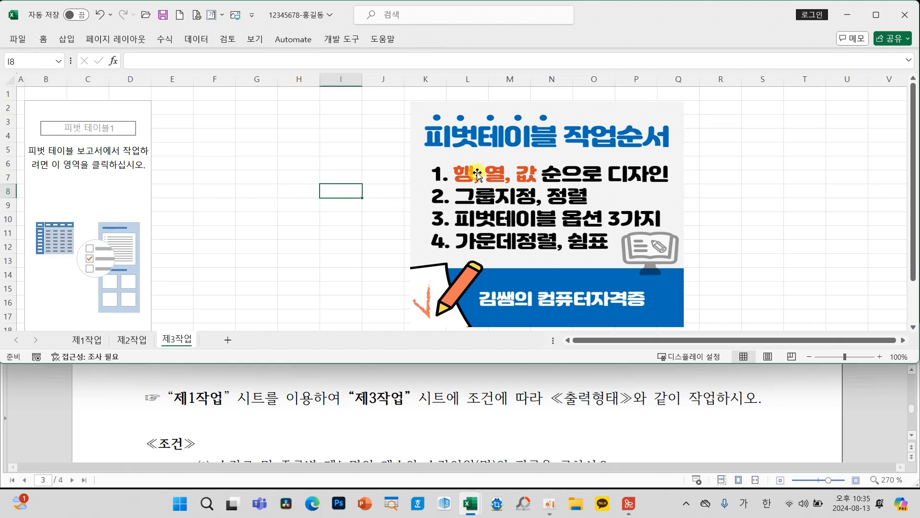
- Read the 제3작업 conditions to determine which fields belong in the pivot table's rows, columns and values
scroll(335, 408, "down", 2)
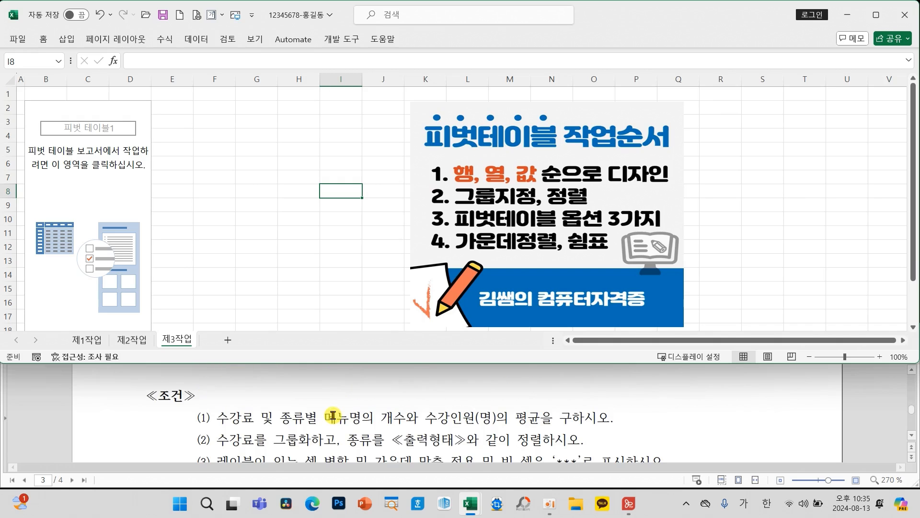
left_click(911, 437)
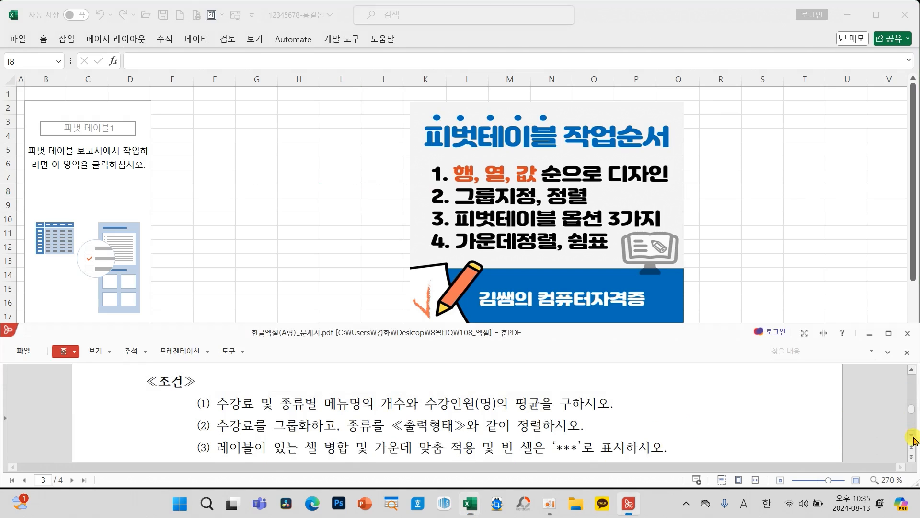
left_click(911, 436)
left_click(305, 280)
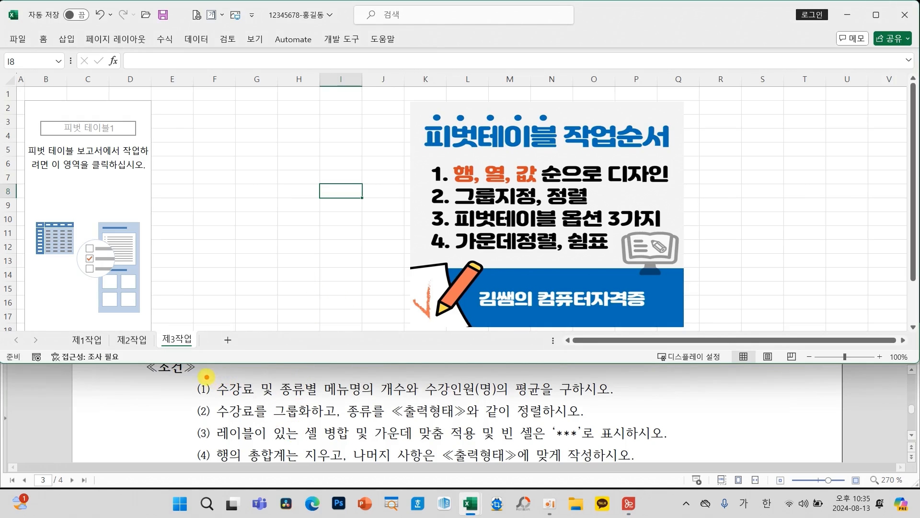
left_click_drag(207, 377, 261, 404)
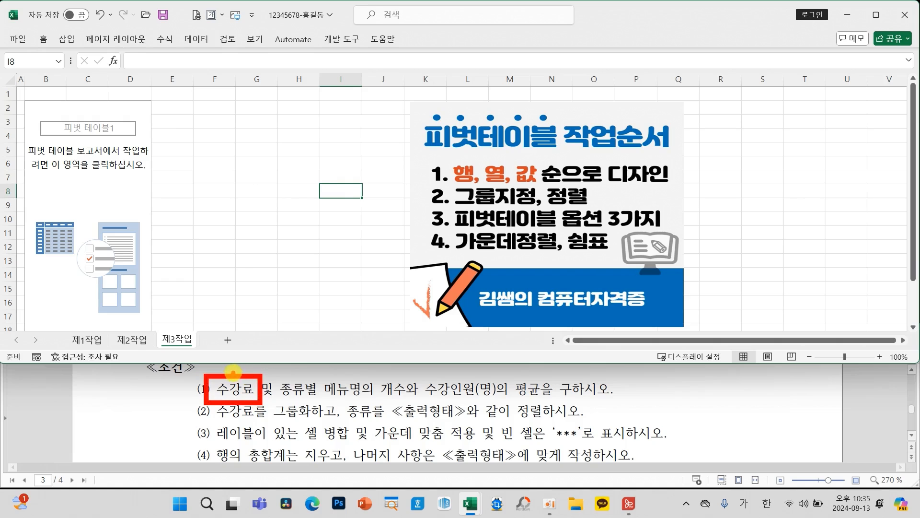
mouse_move(233, 372)
left_mouse_down()
mouse_move(316, 192)
mouse_move(452, 159)
left_mouse_up()
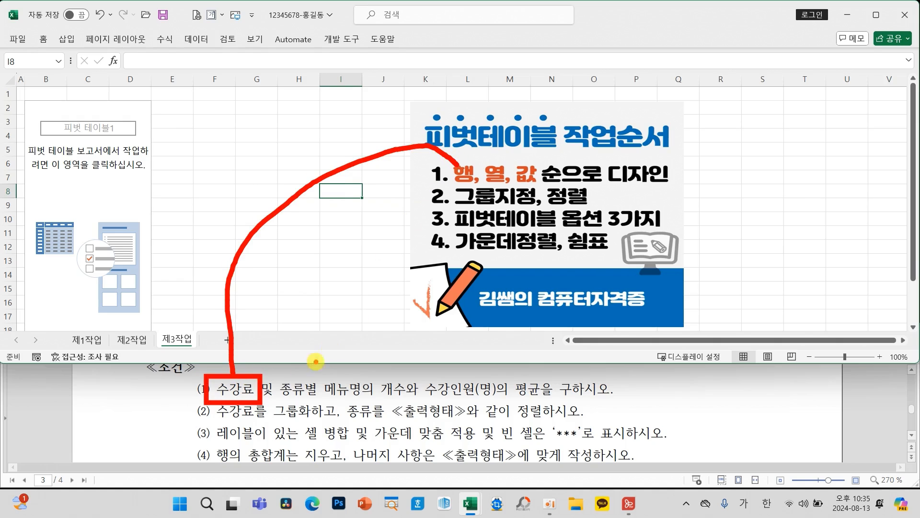
mouse_move(273, 377)
left_mouse_down()
mouse_move(302, 402)
mouse_move(417, 235)
mouse_move(486, 186)
mouse_move(494, 195)
left_mouse_up()
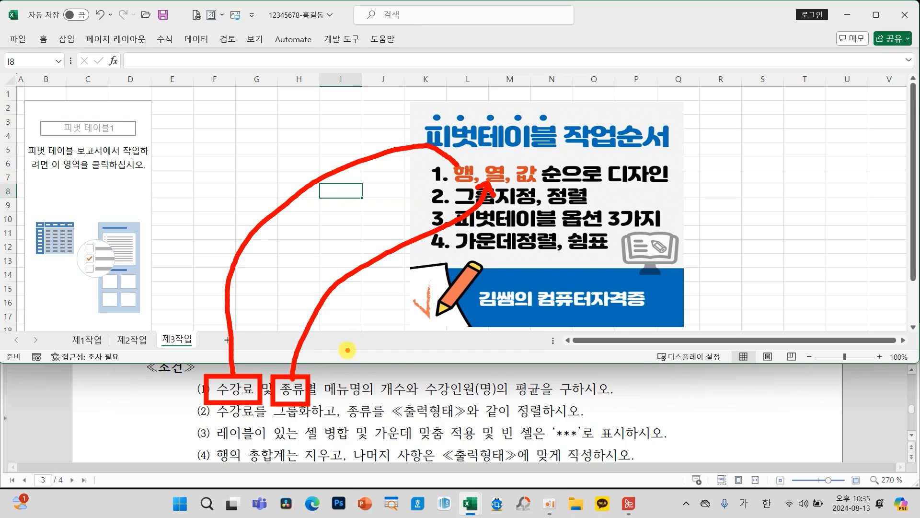
mouse_move(323, 379)
left_mouse_down()
mouse_move(544, 381)
mouse_move(544, 400)
left_mouse_up()
mouse_move(505, 377)
left_mouse_down()
mouse_move(546, 233)
mouse_move(516, 179)
mouse_move(536, 185)
left_mouse_up()
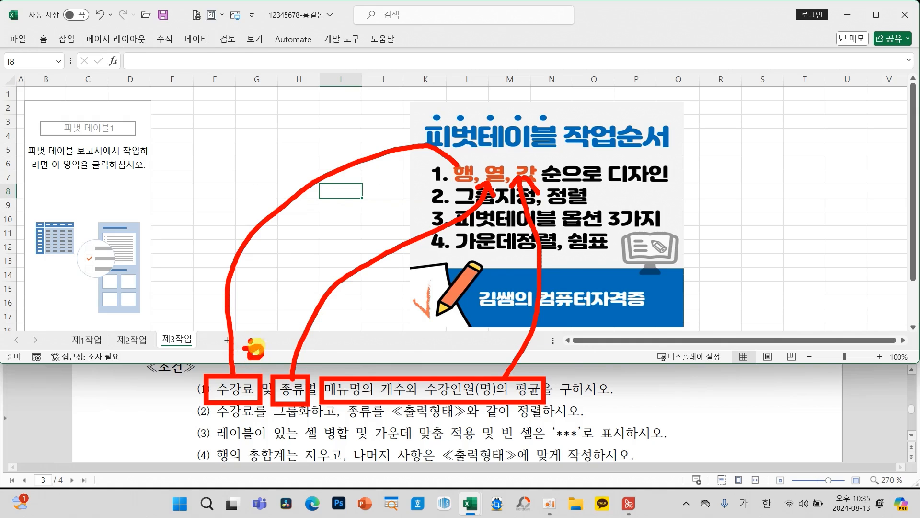
mouse_move(266, 359)
left_mouse_down()
mouse_move(276, 365)
mouse_move(266, 359)
left_mouse_up()
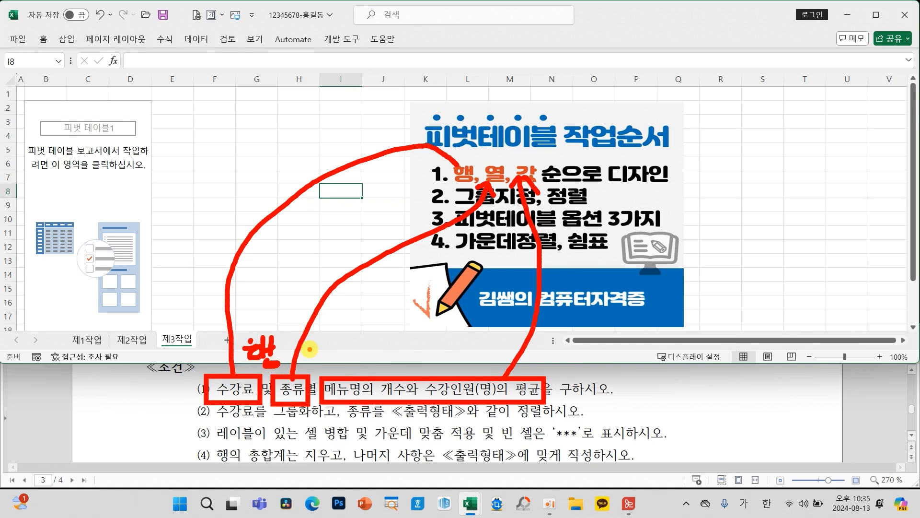
mouse_move(318, 351)
left_mouse_down()
mouse_move(312, 369)
mouse_move(336, 369)
left_mouse_up()
left_click_drag(407, 353, 407, 362)
mouse_move(408, 353)
left_mouse_down()
mouse_move(424, 354)
mouse_move(414, 380)
left_mouse_up()
left_click_drag(415, 374, 435, 370)
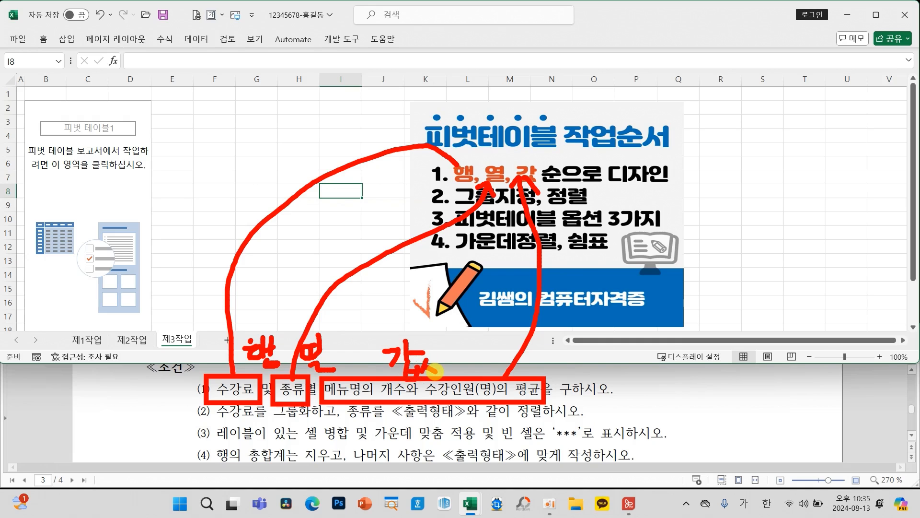
- Delete the 피벗테이블 작업순서 picture from the 제3작업 sheet
key("Escape")
left_click(486, 278)
key("Delete")
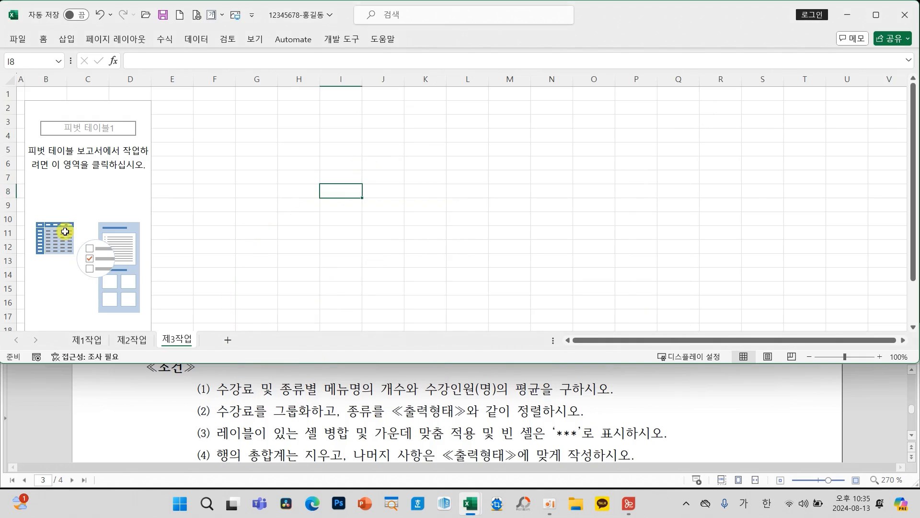
- Add 수강료 to the pivot table's rows and rename the row label in B2 as 수강료
left_click(91, 203)
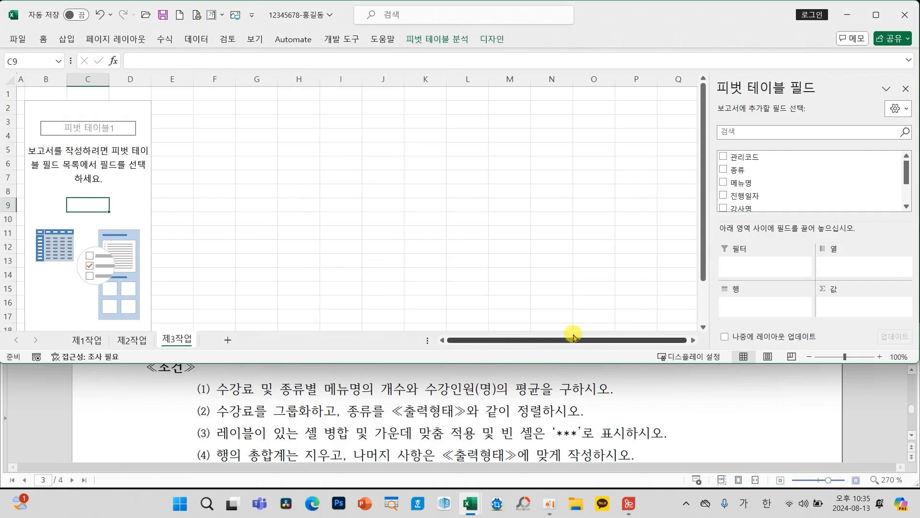
scroll(783, 183, "down", 1)
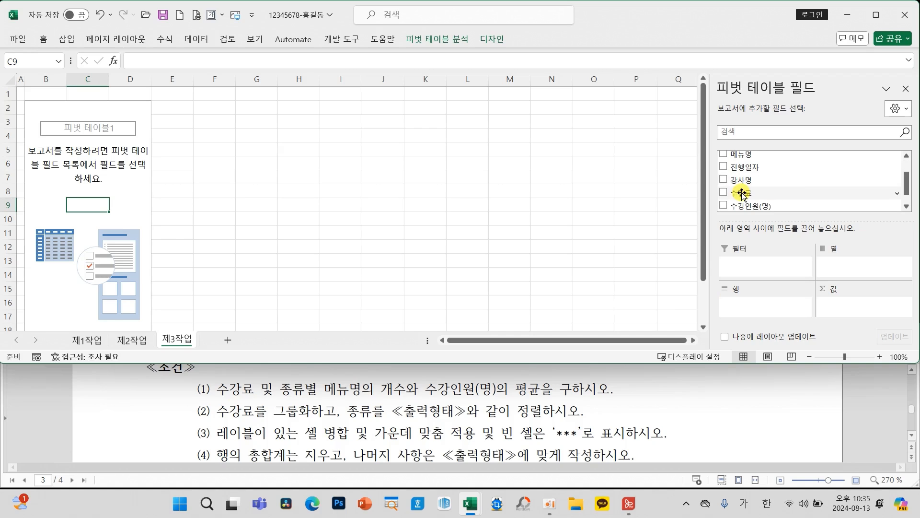
left_click_drag(740, 192, 748, 306)
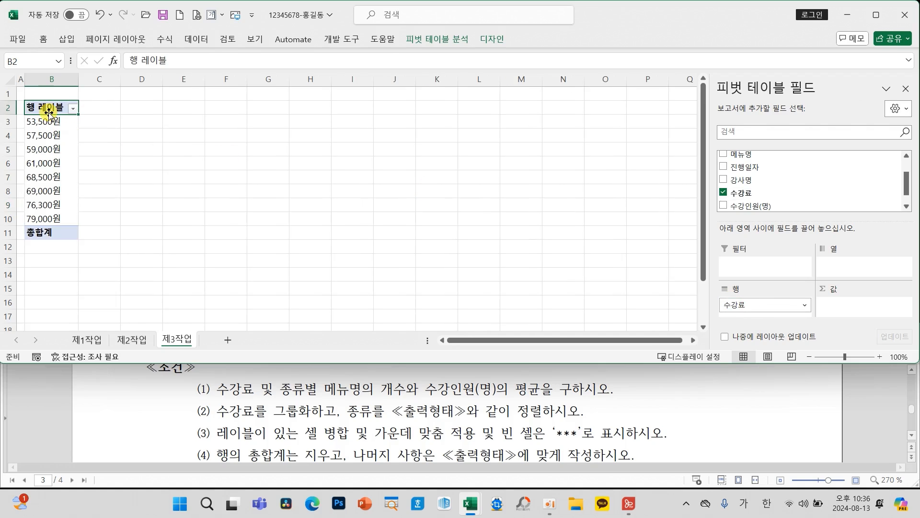
type("수강료")
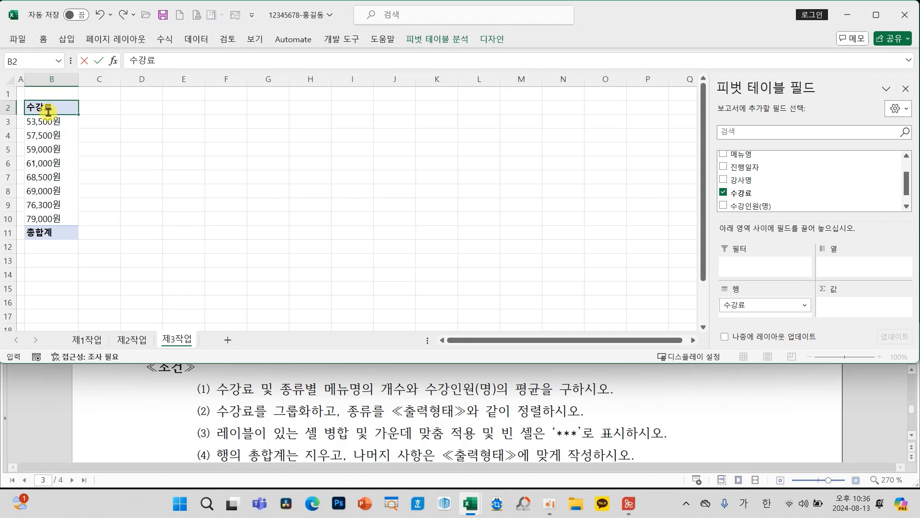
key("Return")
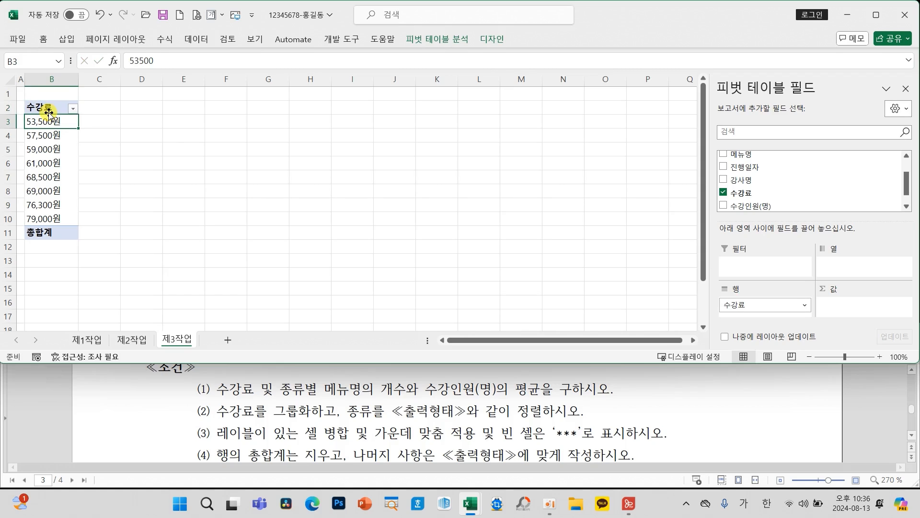
- Add the 종류 field to the pivot table's columns
left_click(880, 357)
left_click(881, 356)
left_click(880, 356)
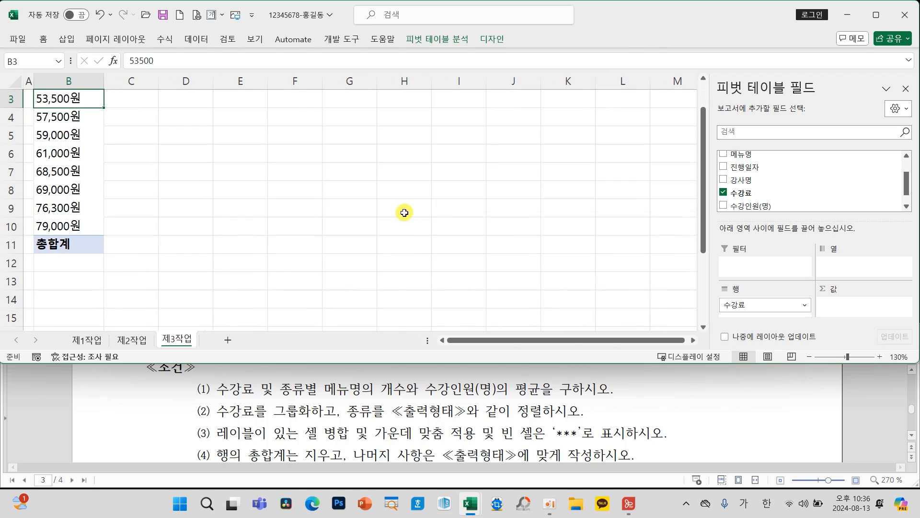
scroll(403, 211, "up", 1)
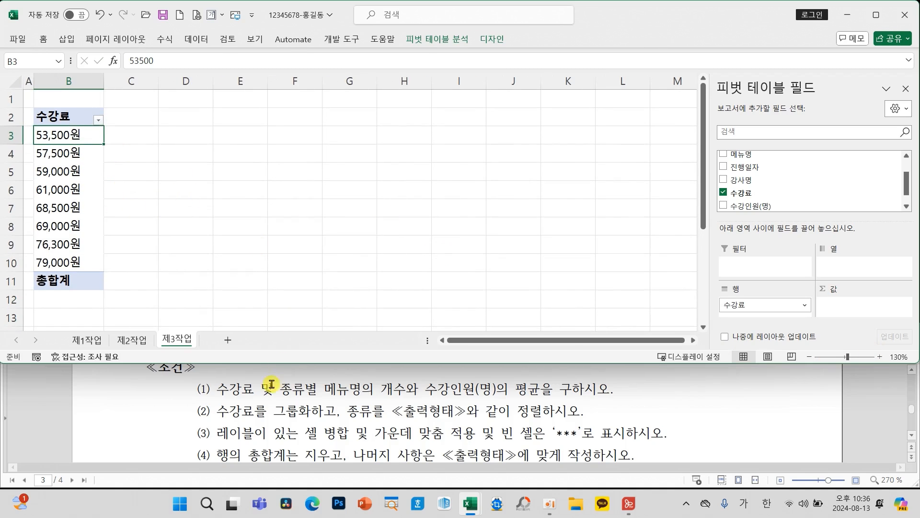
scroll(781, 190, "up", 1)
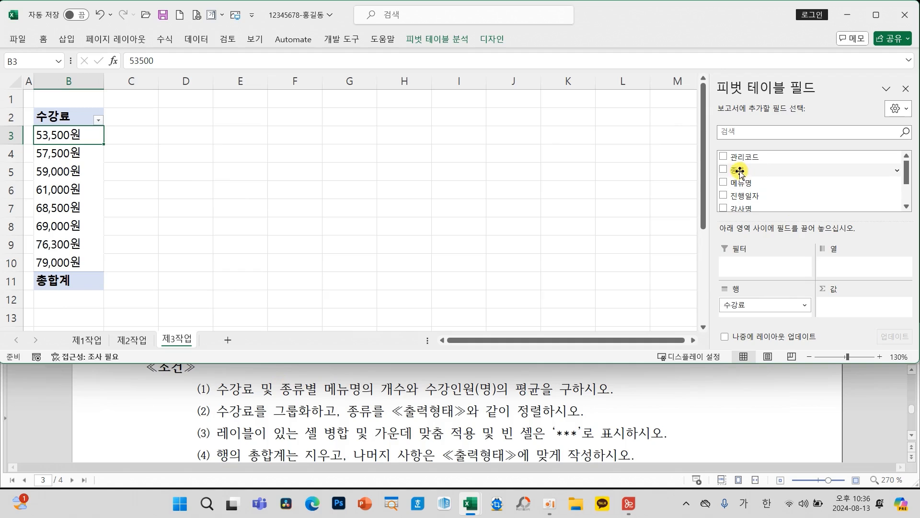
left_click_drag(753, 171, 858, 269)
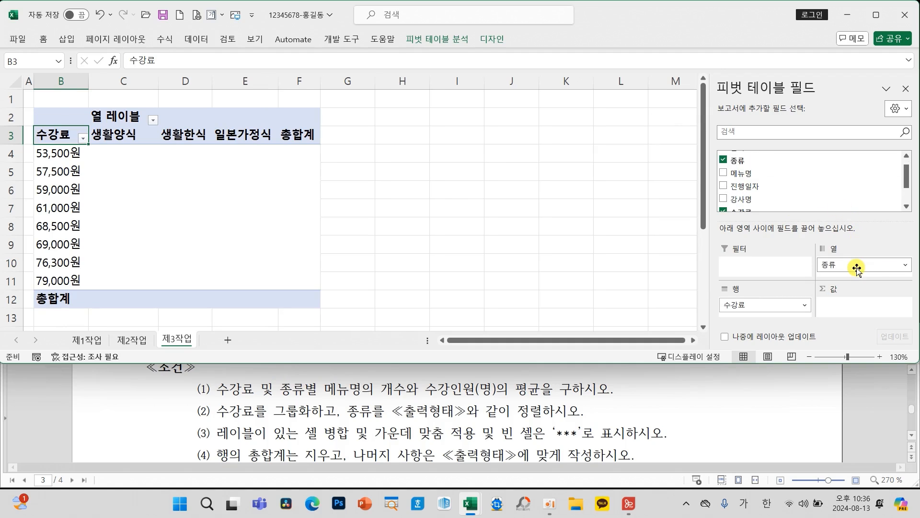
left_click_drag(731, 273, 759, 255)
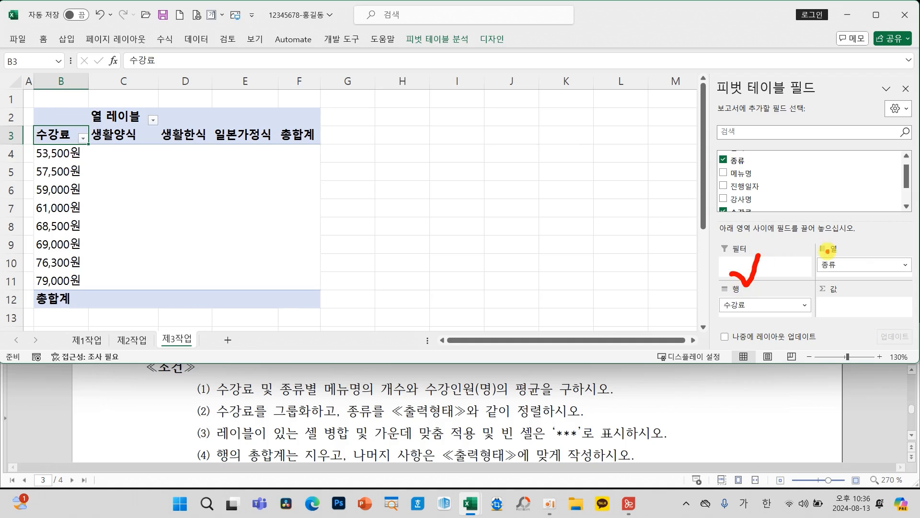
- Rename the pivot table's column label in C2 as 종류
left_click_drag(835, 237, 851, 220)
left_click_drag(845, 289, 862, 279)
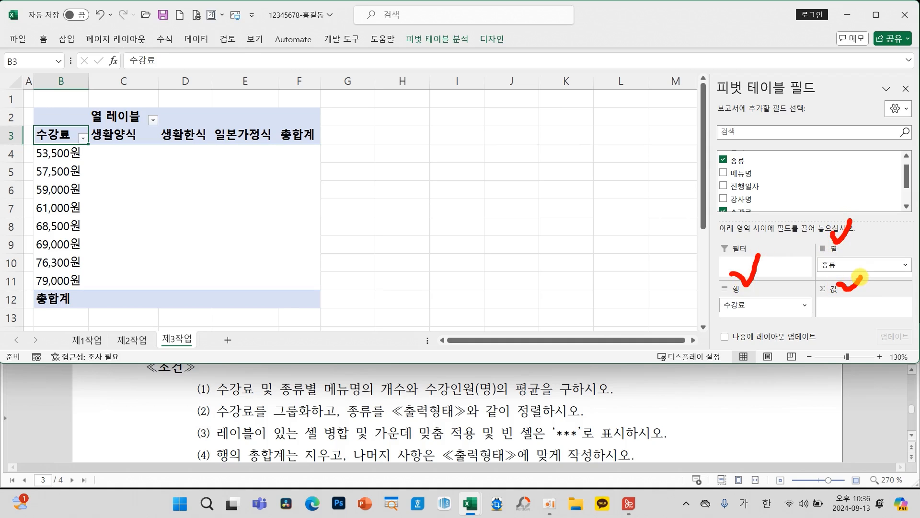
key("Escape")
left_click(126, 117)
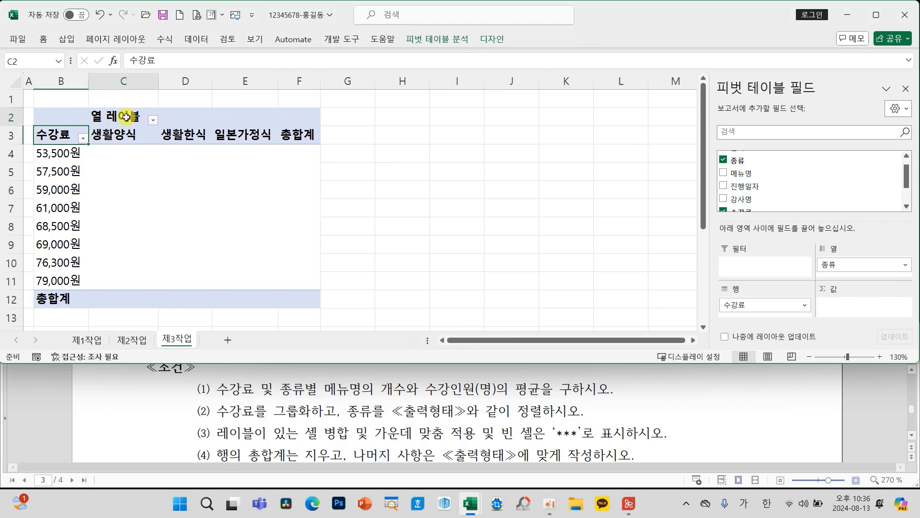
type("종류")
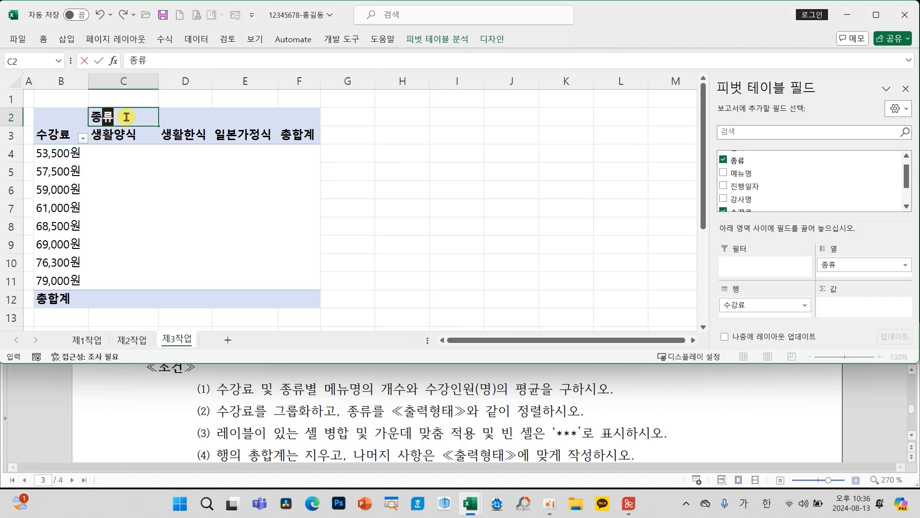
key("Return")
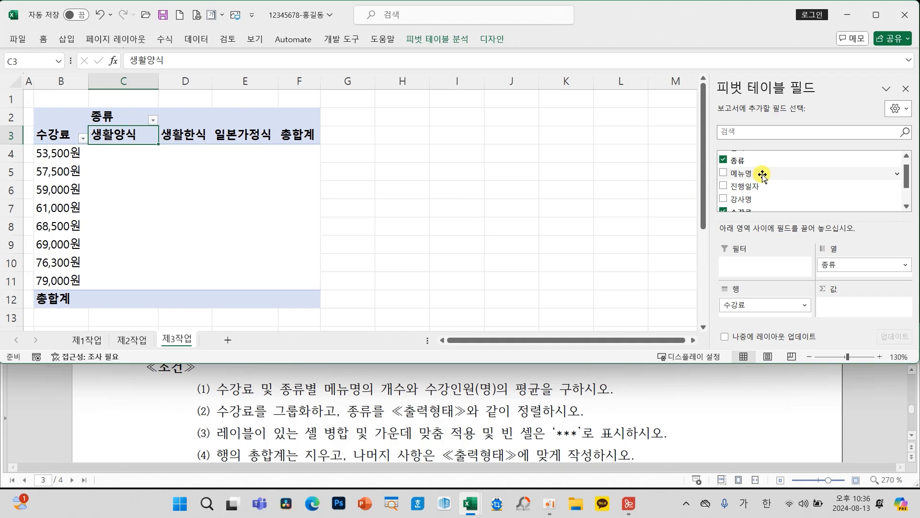
- Add 메뉴명 and 수강인원(명) to the pivot table's values and close the field list
left_click_drag(762, 175, 842, 307)
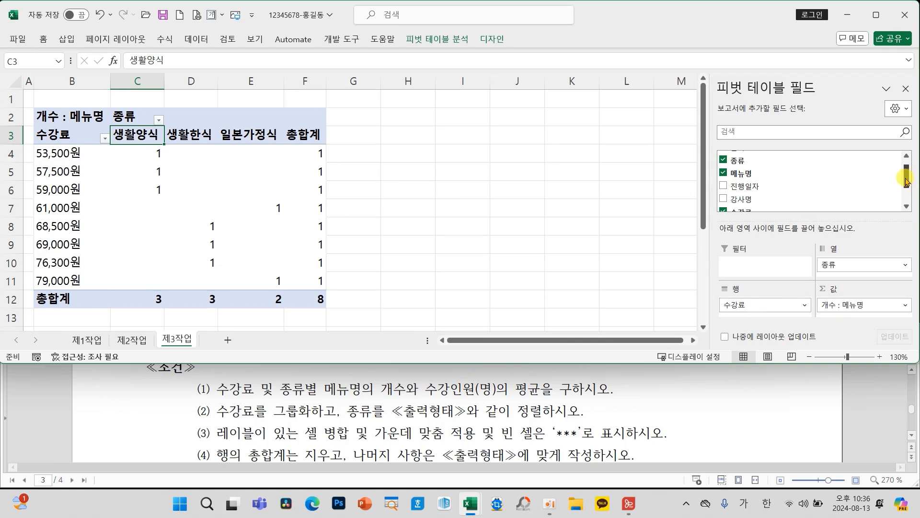
scroll(895, 182, "down", 3)
left_click_drag(799, 197, 844, 318)
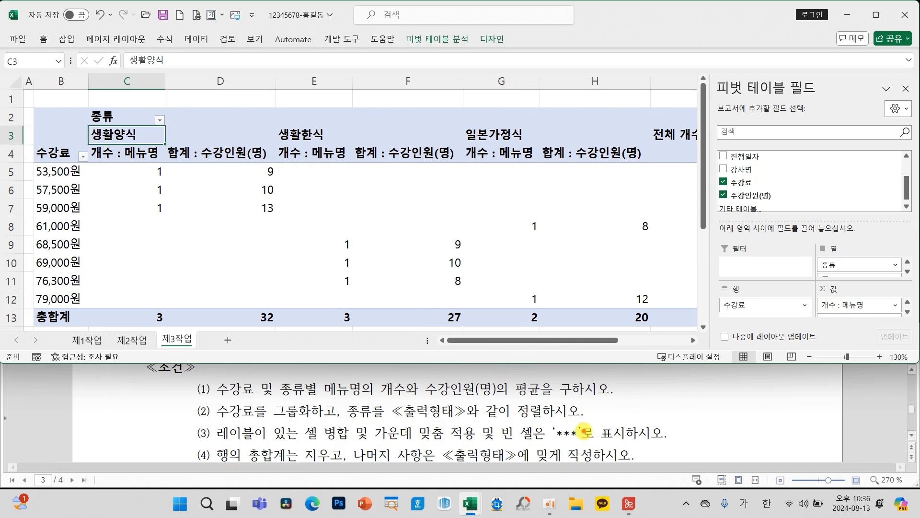
left_click_drag(551, 408, 565, 411)
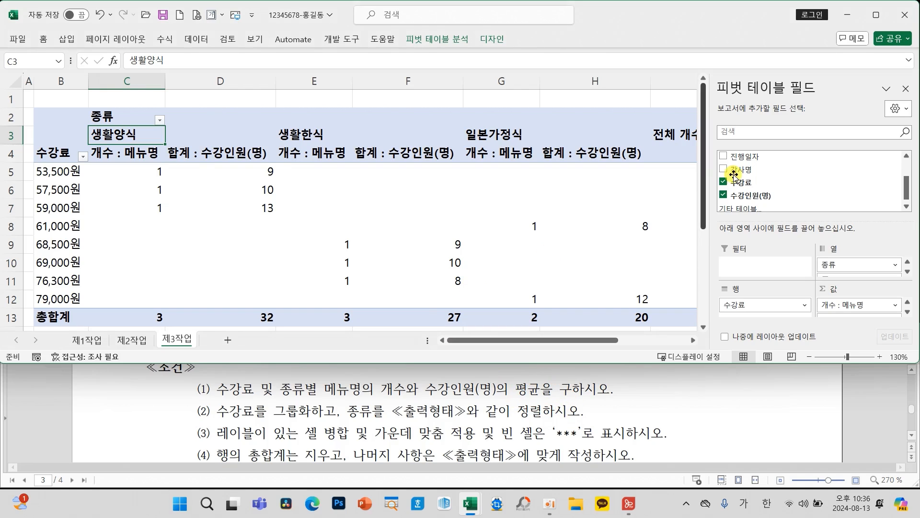
left_click(905, 89)
- Change the summary calculation of the 수강인원(명) value field in D4 to 평균
left_click(171, 153)
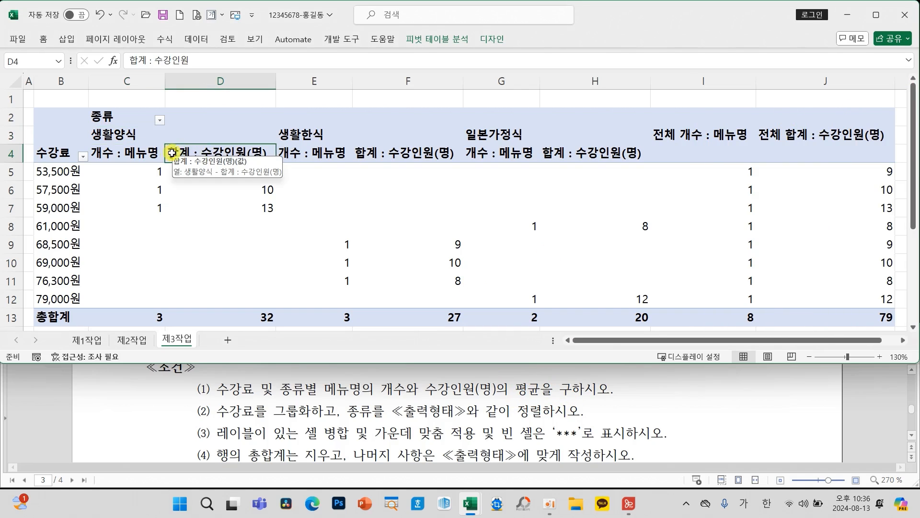
double_click(238, 154)
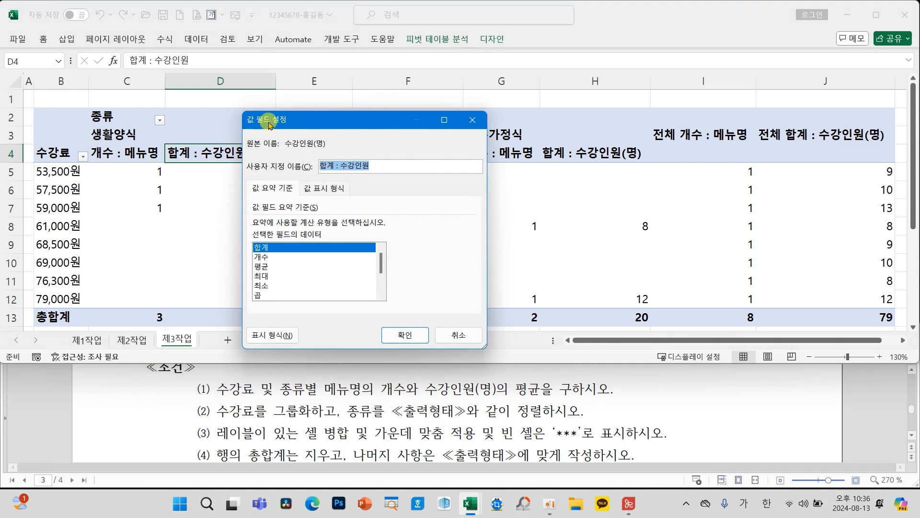
left_click(262, 266)
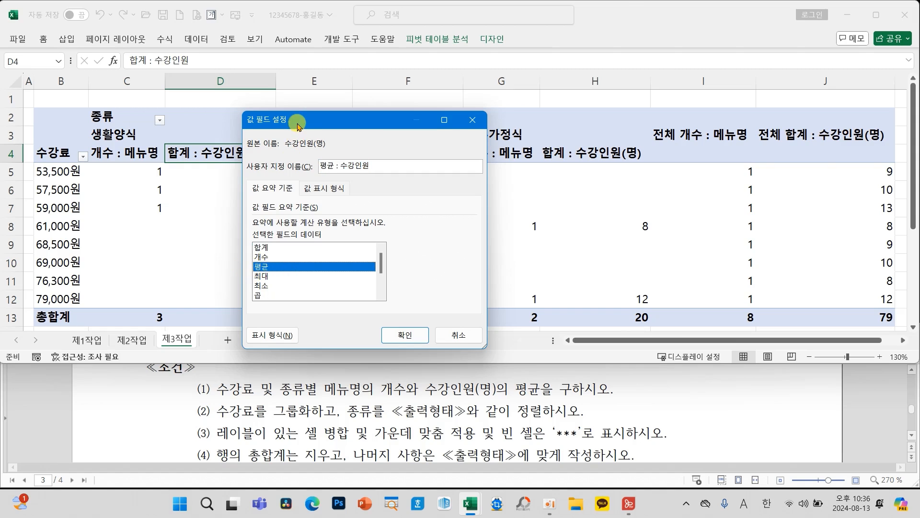
left_click_drag(294, 120, 377, 102)
- Give the averaged value field the custom name 평균 : 수강인원(명), matching the header in the exam's output form, and apply the settings
scroll(486, 453, "up", 3)
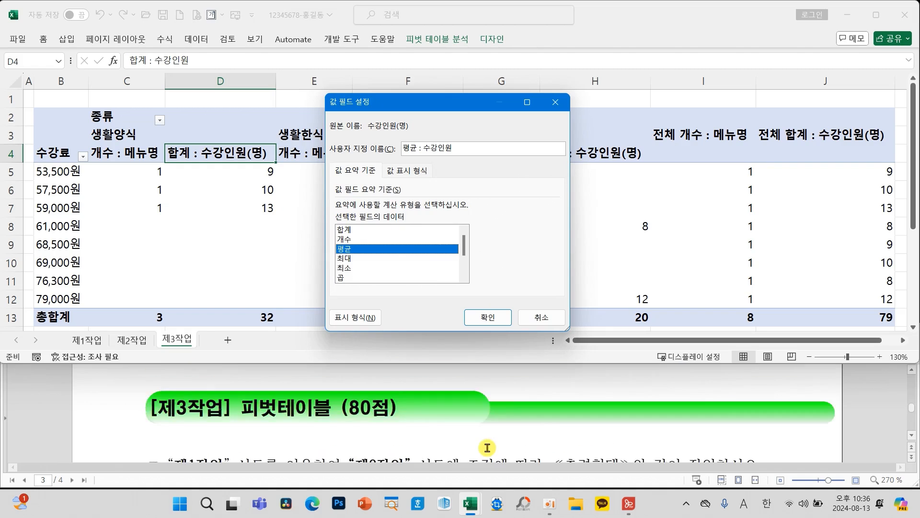
scroll(488, 448, "down", 5)
scroll(488, 448, "down", 4)
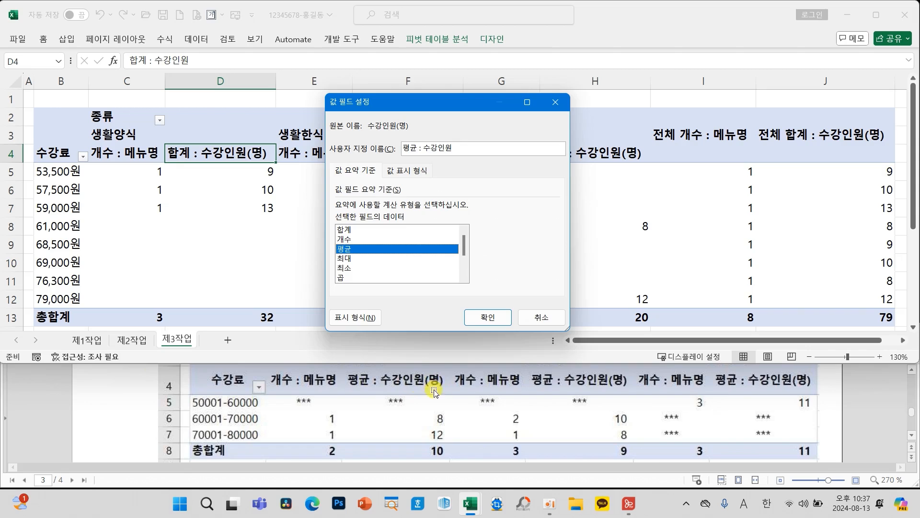
mouse_move(447, 369)
left_mouse_down()
mouse_move(354, 389)
mouse_move(458, 364)
left_mouse_up()
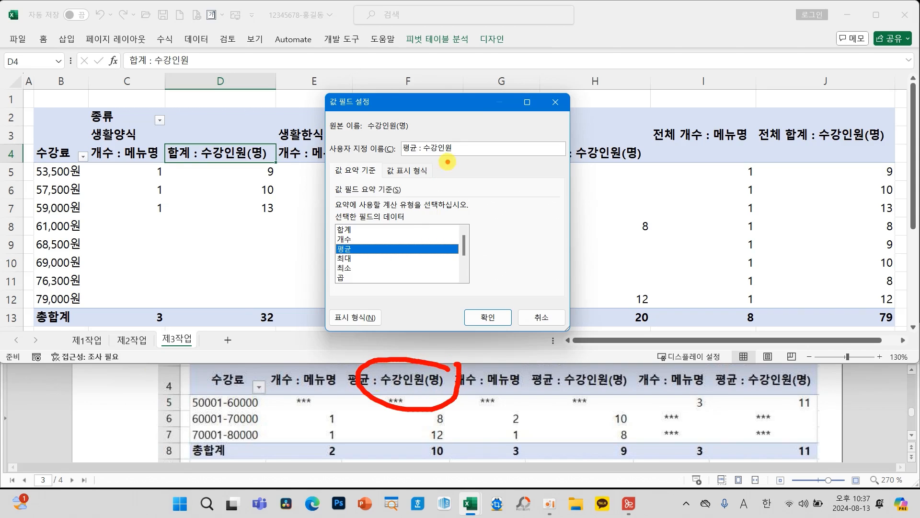
left_click_drag(442, 160, 473, 160)
key("Escape")
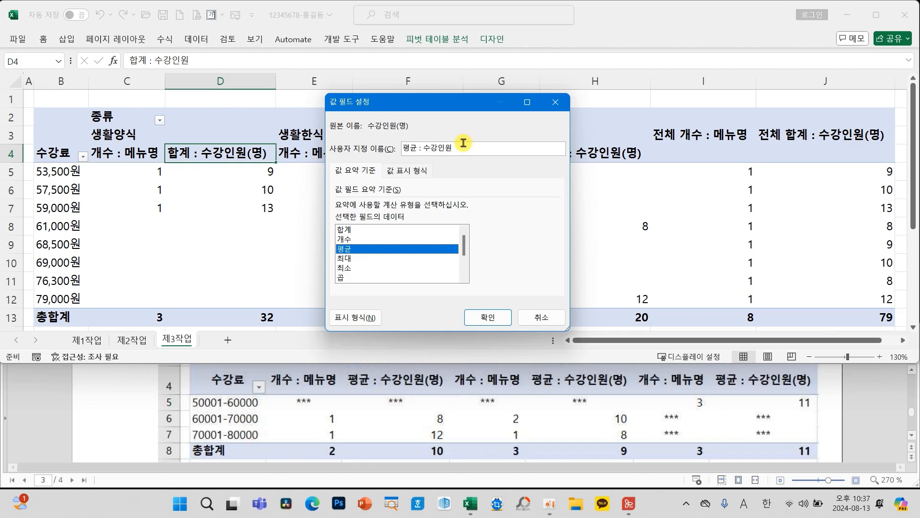
left_click(465, 146)
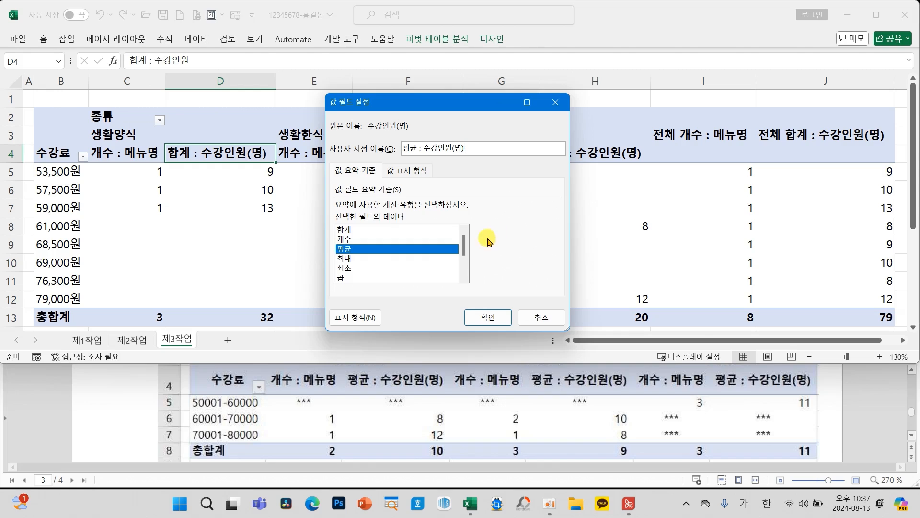
left_click(488, 317)
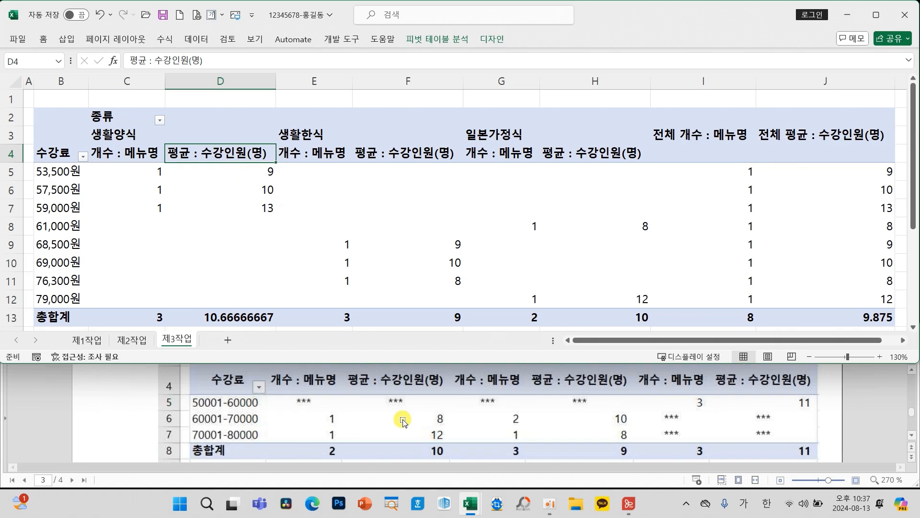
- Read condition (2) and the exam's output form to determine the start, end and interval for grouping 수강료
scroll(403, 422, "up", 3)
scroll(403, 421, "up", 5)
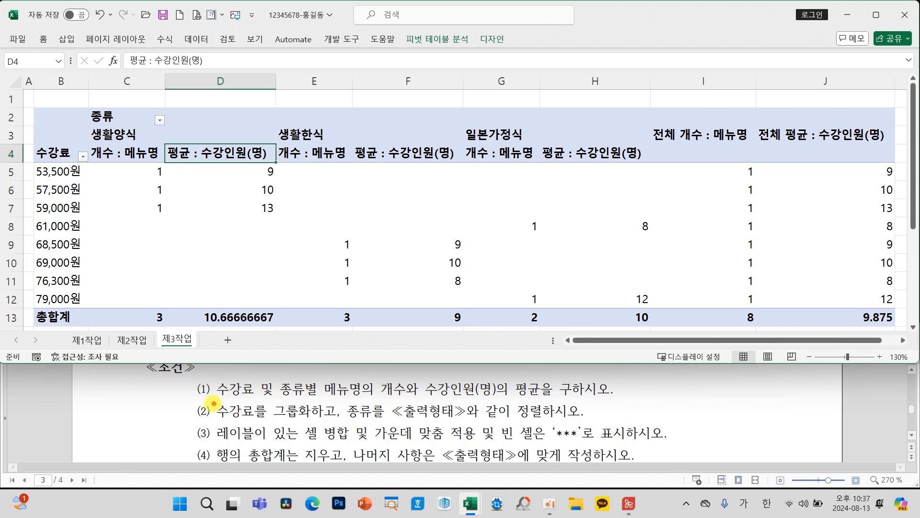
mouse_move(210, 396)
left_mouse_down()
mouse_move(300, 428)
mouse_move(341, 426)
left_mouse_up()
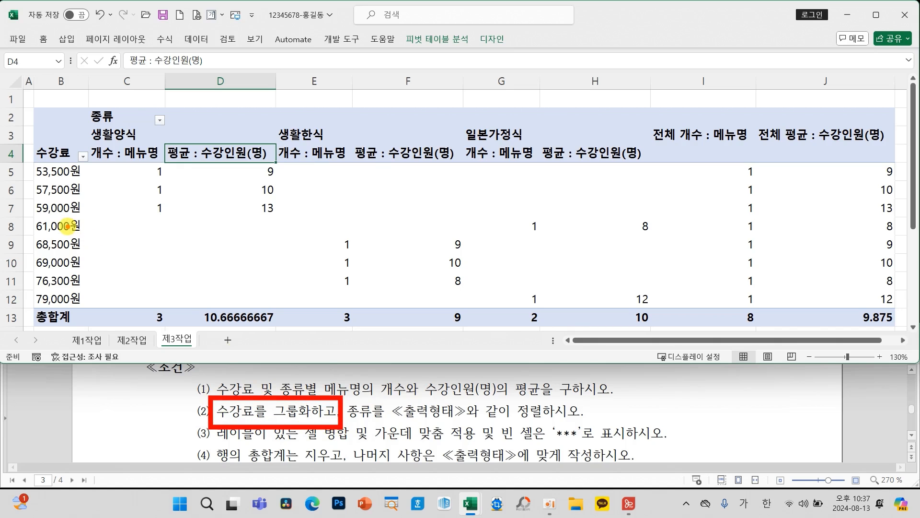
scroll(277, 402, "down", 8)
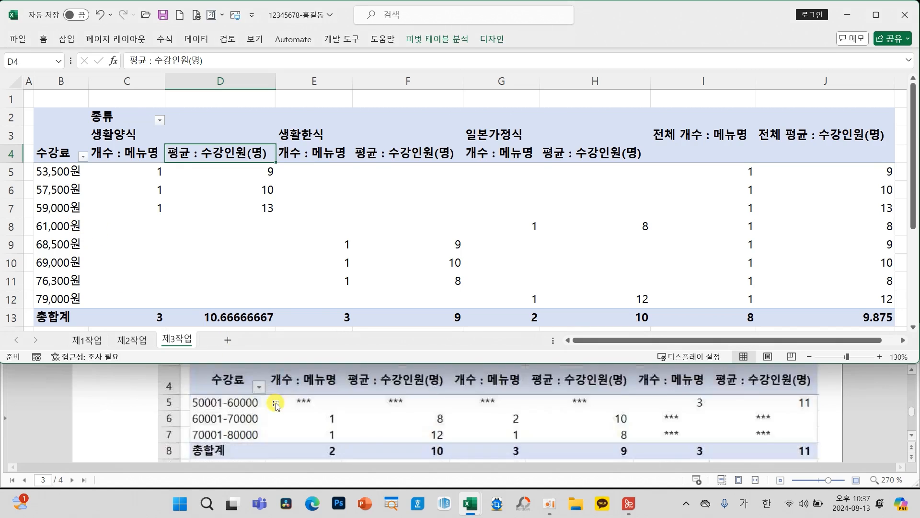
scroll(276, 405, "up", 1)
left_click_drag(221, 411, 178, 406)
left_click_drag(265, 438, 230, 439)
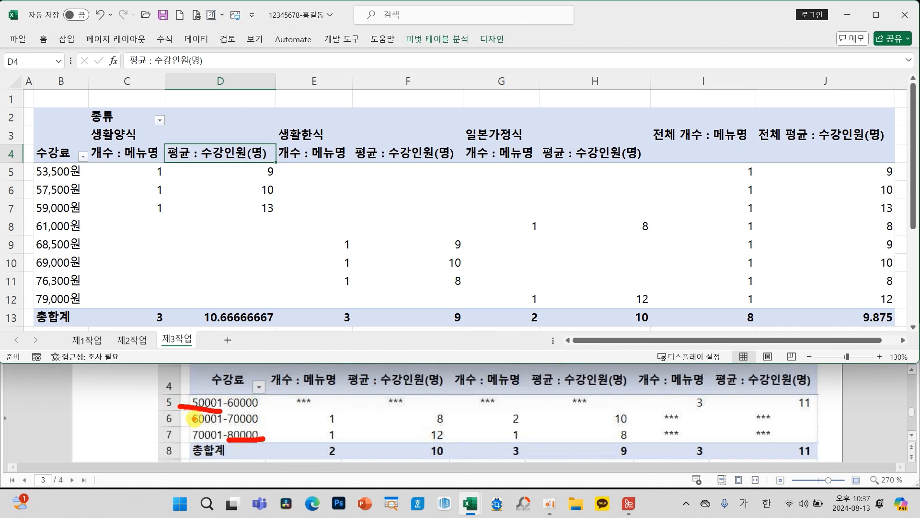
left_click_drag(85, 396, 57, 420)
mouse_move(91, 411)
left_mouse_down()
mouse_move(115, 422)
mouse_move(152, 408)
left_mouse_up()
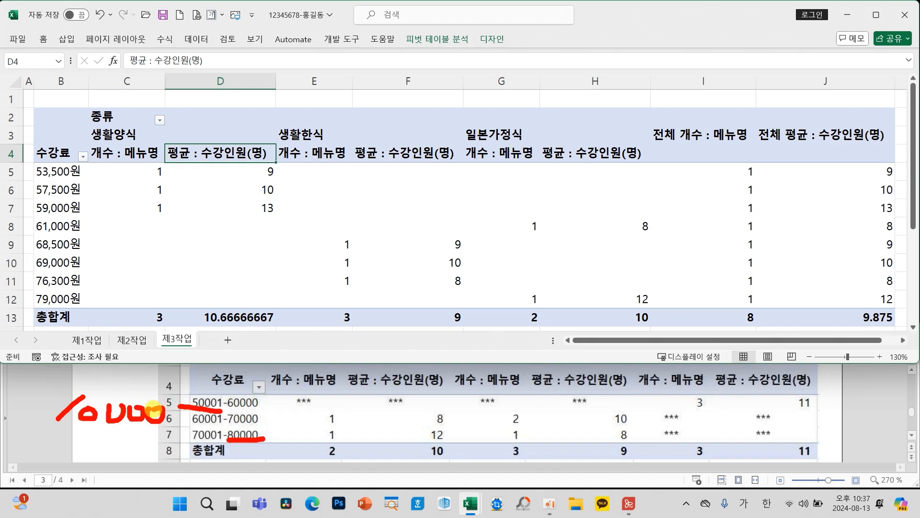
- Start grouping the 수강료 row values and set the group's start to 50000
left_click(57, 226)
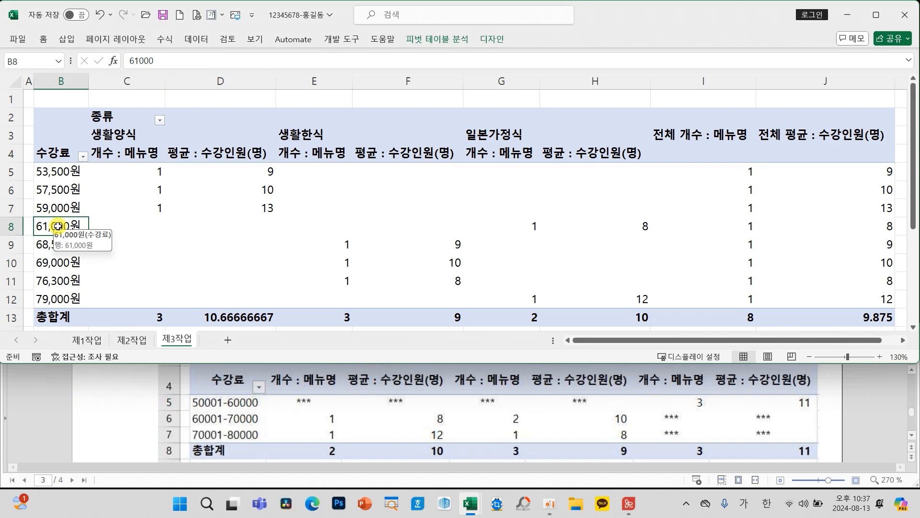
right_click(59, 227)
left_click(95, 371)
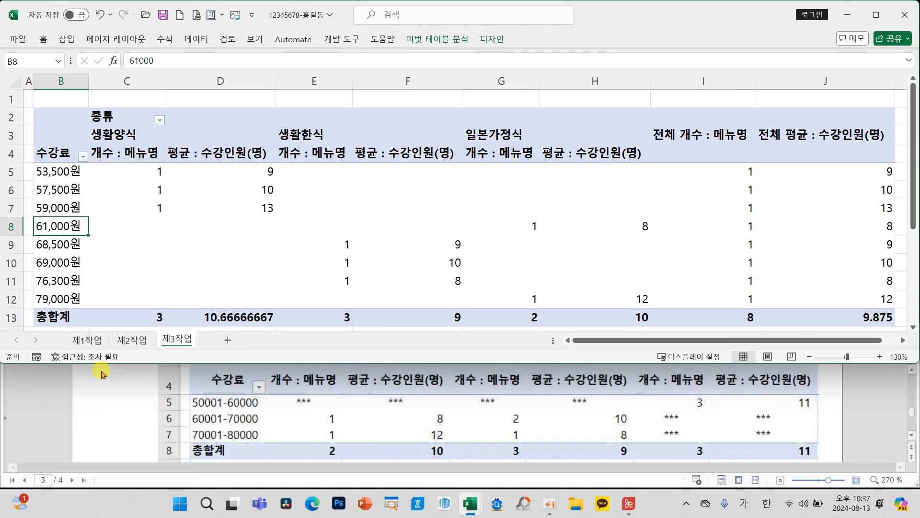
left_click_drag(81, 360, 283, 206)
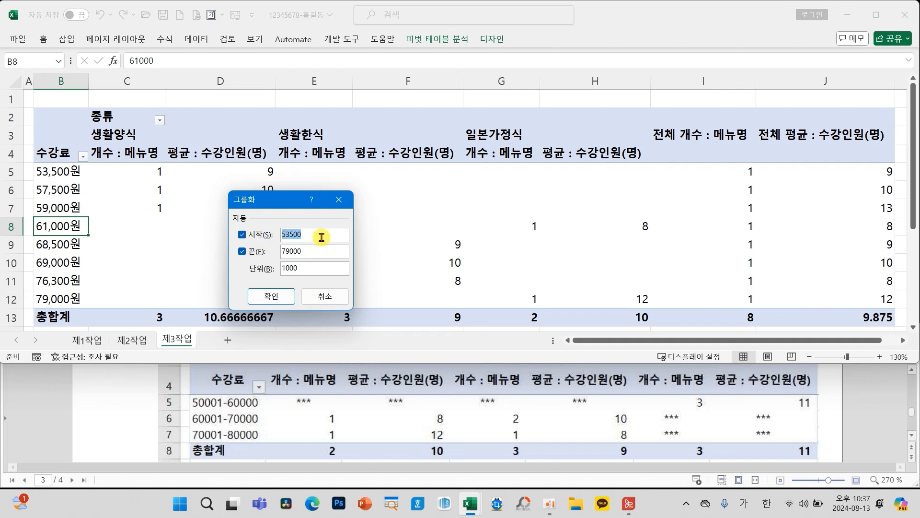
type("5")
left_click(241, 235)
left_click_drag(308, 236, 278, 229)
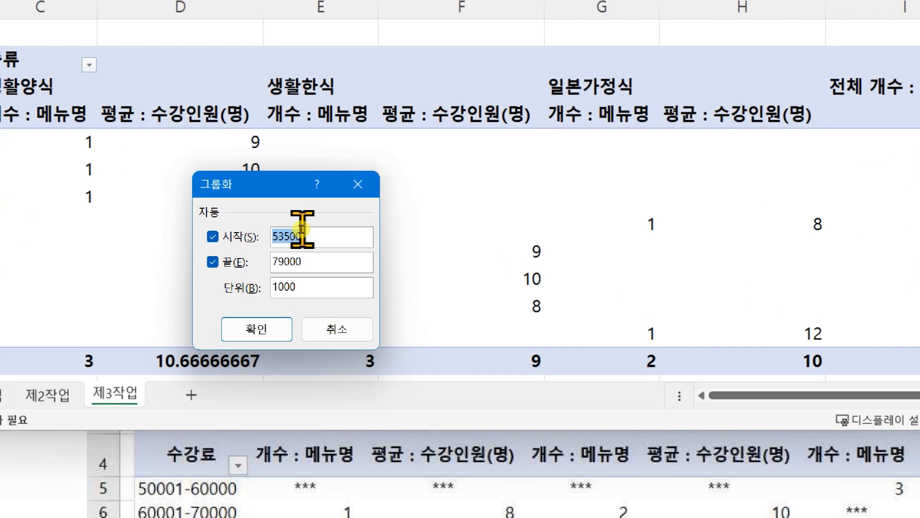
type("50")
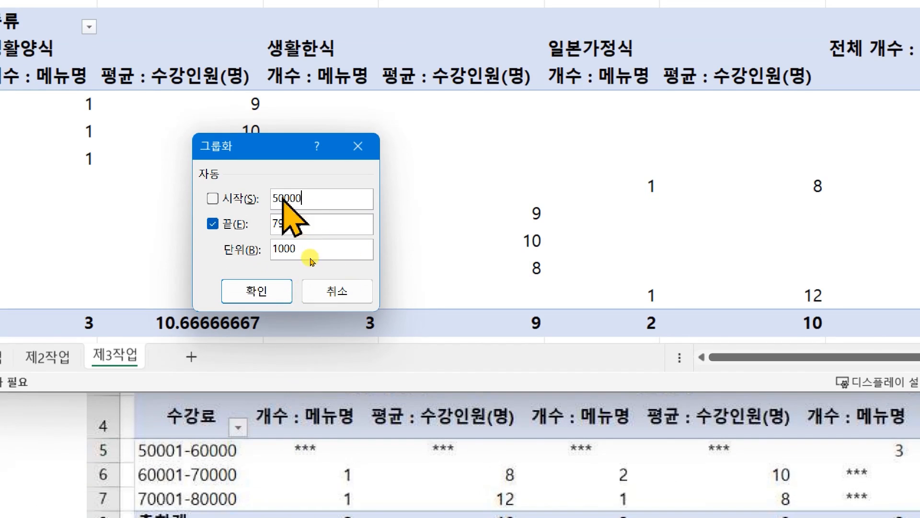
- Set the 수강료 grouping's end to 80000 and its interval to 10000, and apply the grouping
left_click_drag(307, 223, 268, 223)
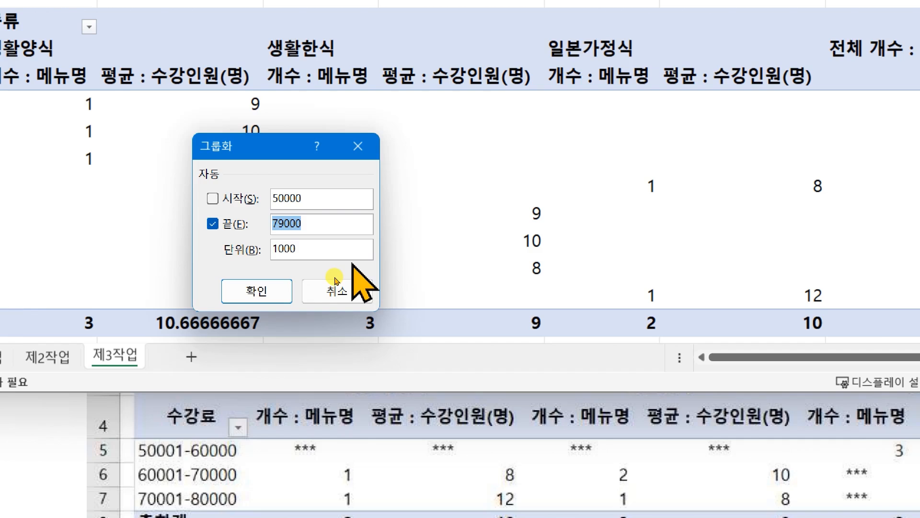
type("81")
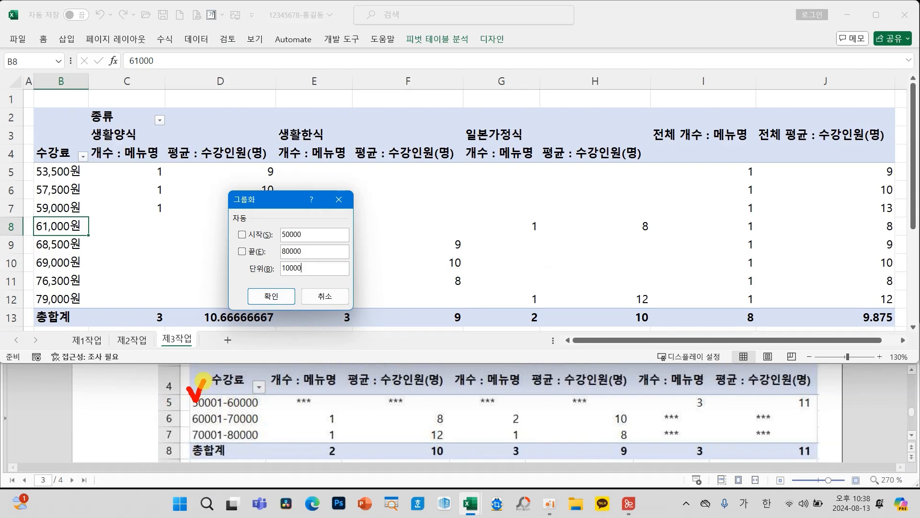
left_click_drag(258, 437, 280, 432)
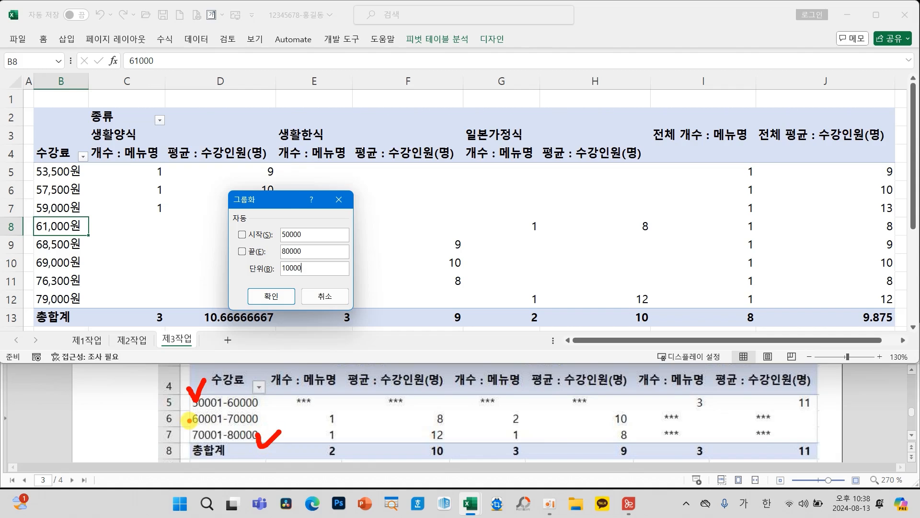
mouse_move(191, 421)
left_mouse_down()
mouse_move(149, 413)
mouse_move(181, 401)
left_mouse_up()
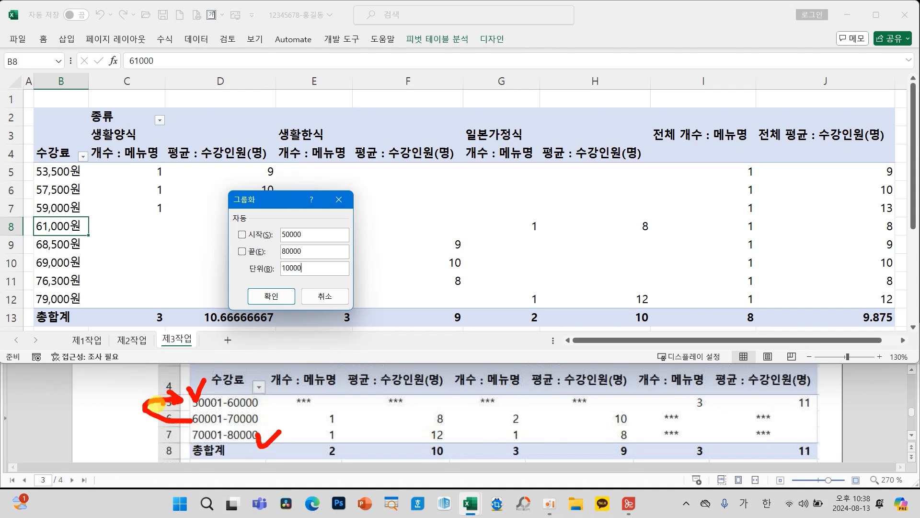
left_click_drag(113, 410, 134, 412)
left_click_drag(245, 282, 298, 278)
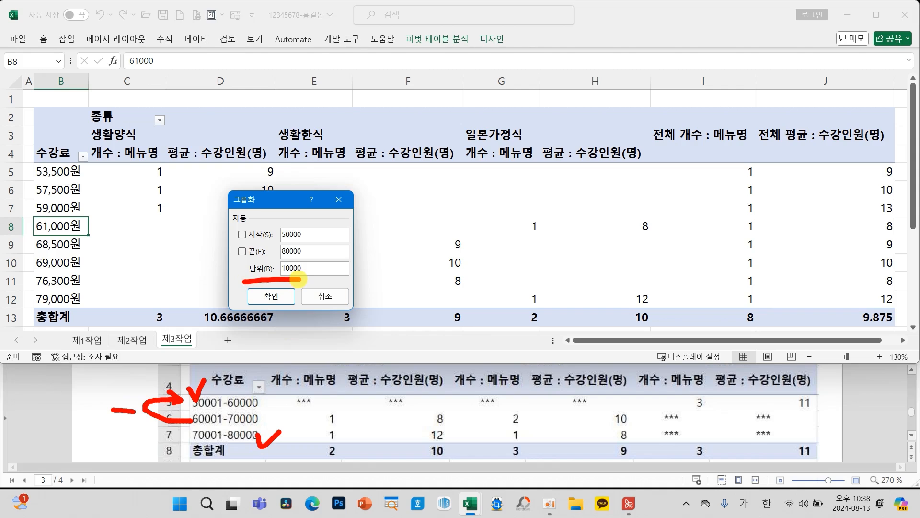
left_click(271, 296)
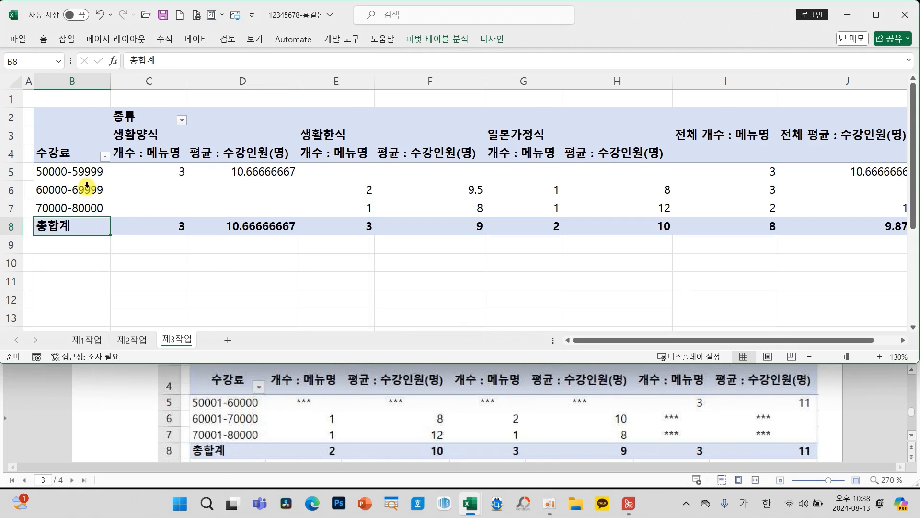
- Set the start of the 수강료 grouping to 50001 so the ranges match the exam's output form
right_click(88, 189)
left_click(123, 345)
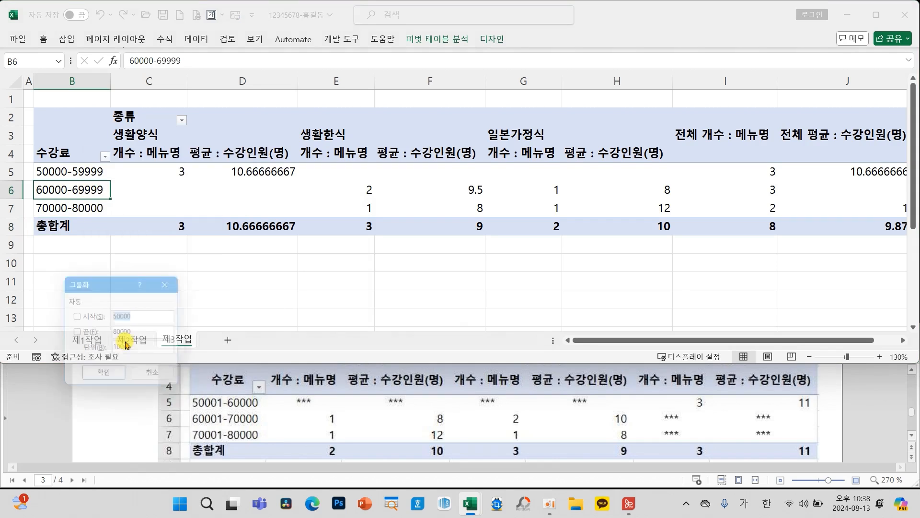
left_click(155, 314)
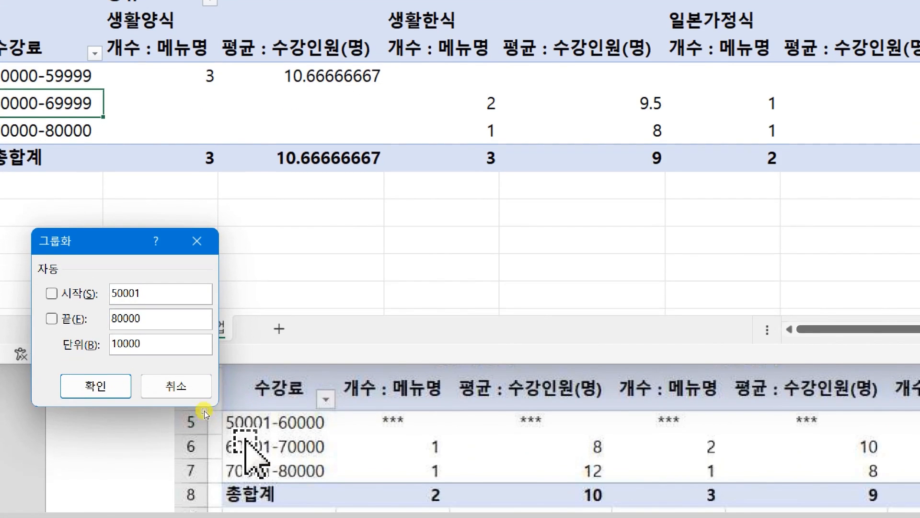
left_click(95, 386)
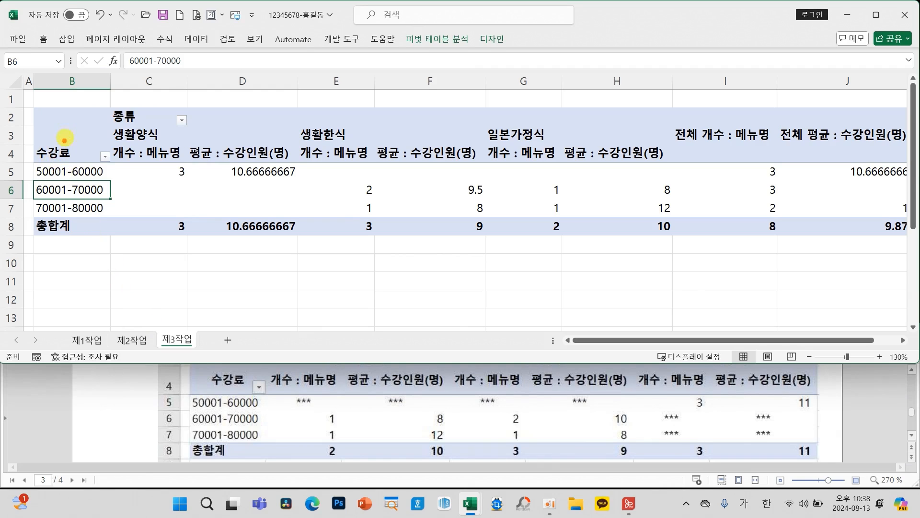
mouse_move(53, 154)
left_mouse_down()
mouse_move(48, 163)
mouse_move(72, 145)
left_mouse_up()
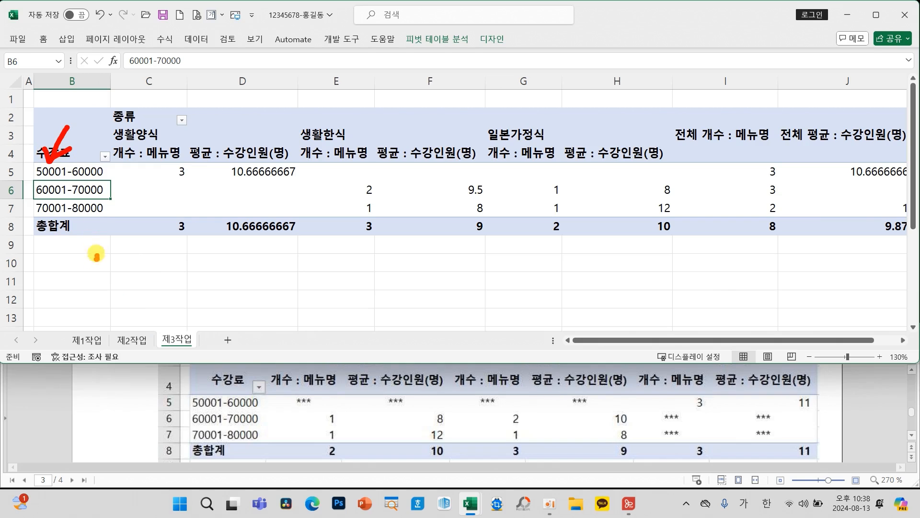
mouse_move(97, 260)
left_mouse_down()
mouse_move(81, 221)
mouse_move(103, 222)
left_mouse_up()
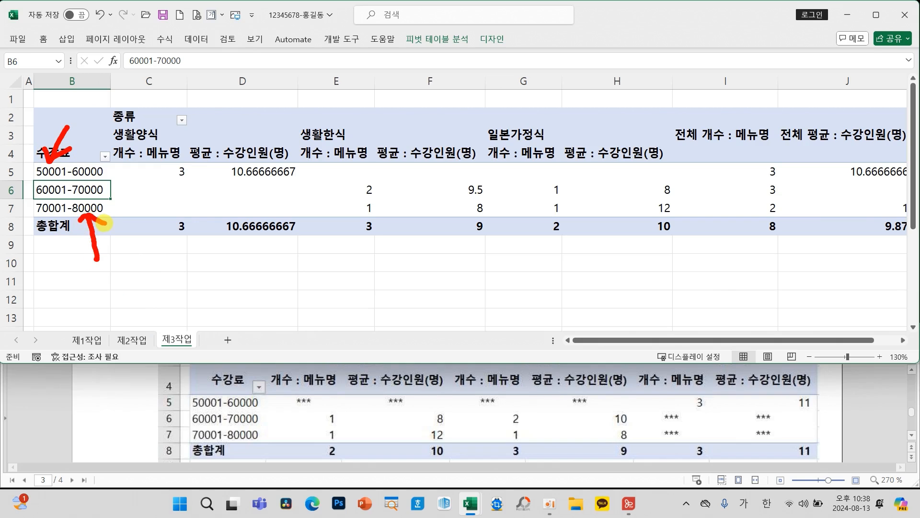
key("Escape")
- Sort the pivot table's 종류 column field in descending text order to match the exam's output form
scroll(394, 398, "up", 5)
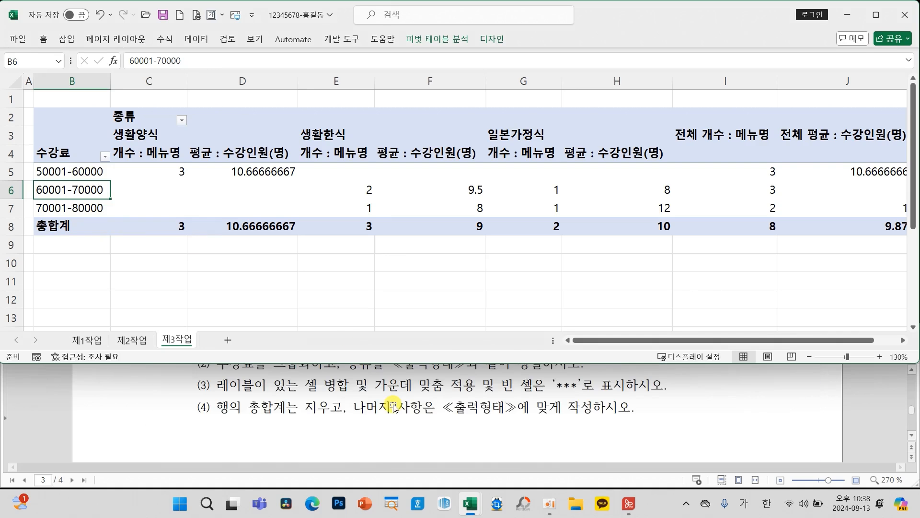
scroll(395, 408, "up", 2)
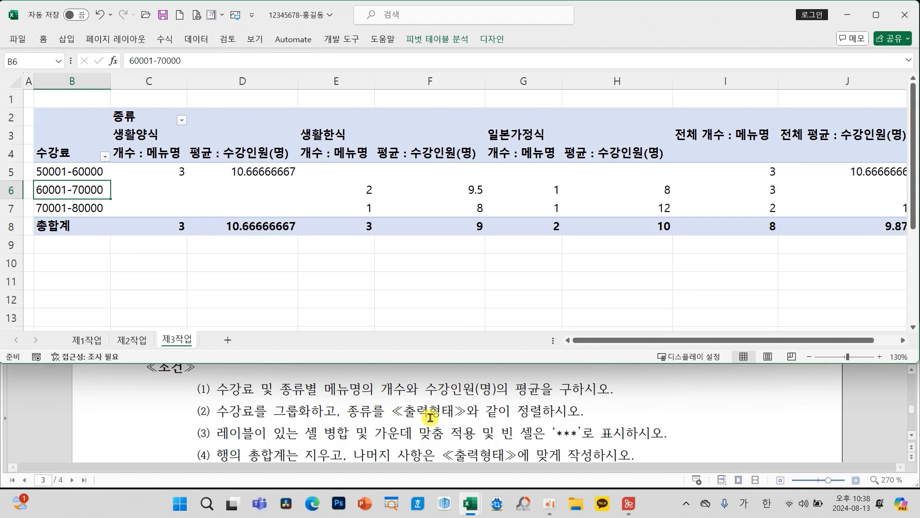
scroll(430, 417, "down", 5)
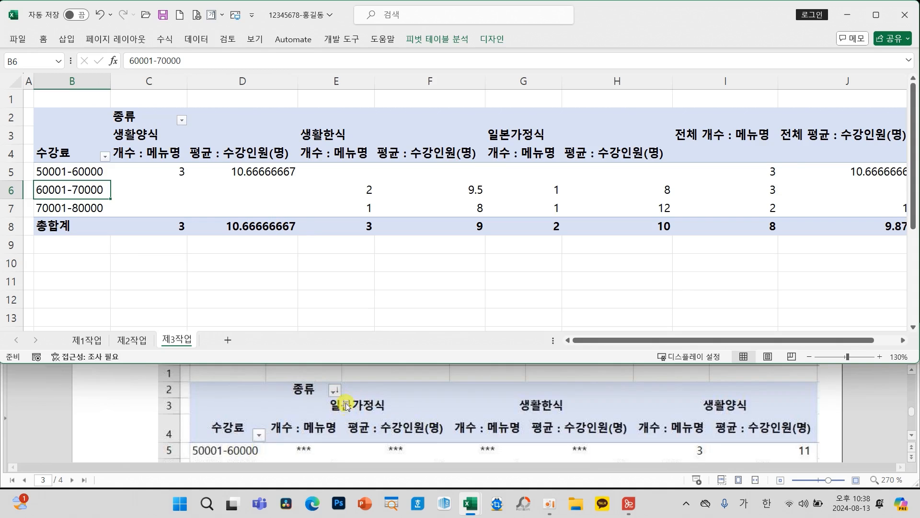
left_click(182, 121)
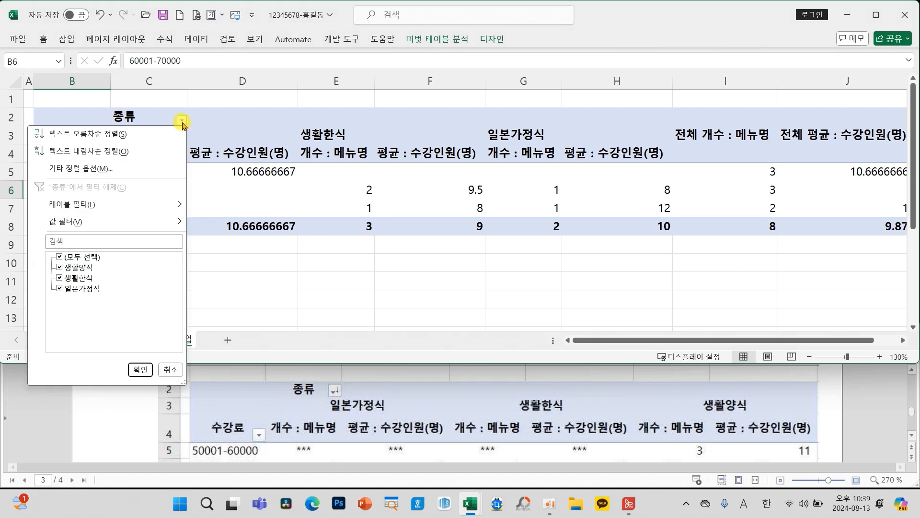
left_click(133, 151)
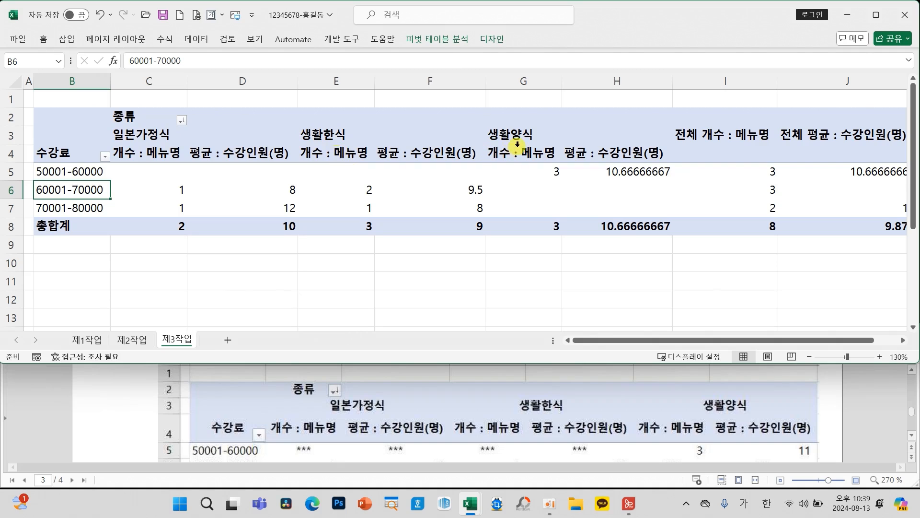
- In the pivot table options, turn on merging and centering of cells with labels and set empty cells to show ***
scroll(497, 402, "up", 5)
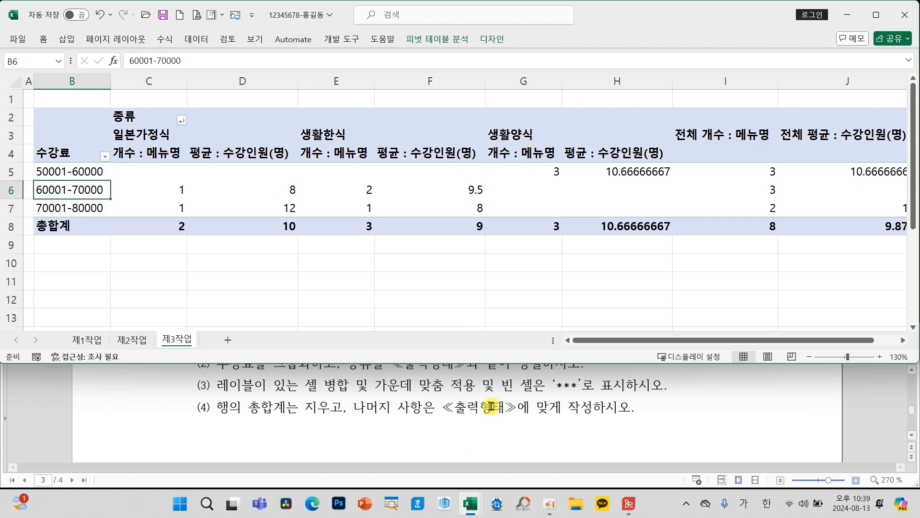
mouse_move(210, 375)
left_mouse_down()
mouse_move(316, 394)
mouse_move(476, 400)
left_mouse_up()
left_click_drag(495, 370, 597, 397)
mouse_move(206, 395)
left_mouse_down()
mouse_move(357, 430)
mouse_move(348, 423)
left_mouse_up()
mouse_move(672, 110)
left_mouse_down()
mouse_move(915, 231)
mouse_move(916, 241)
left_mouse_up()
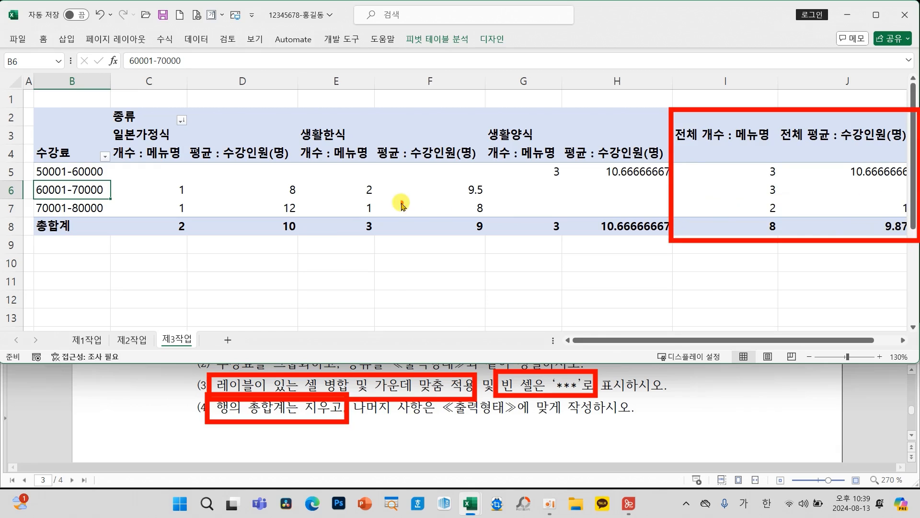
key("Escape")
right_click(345, 190)
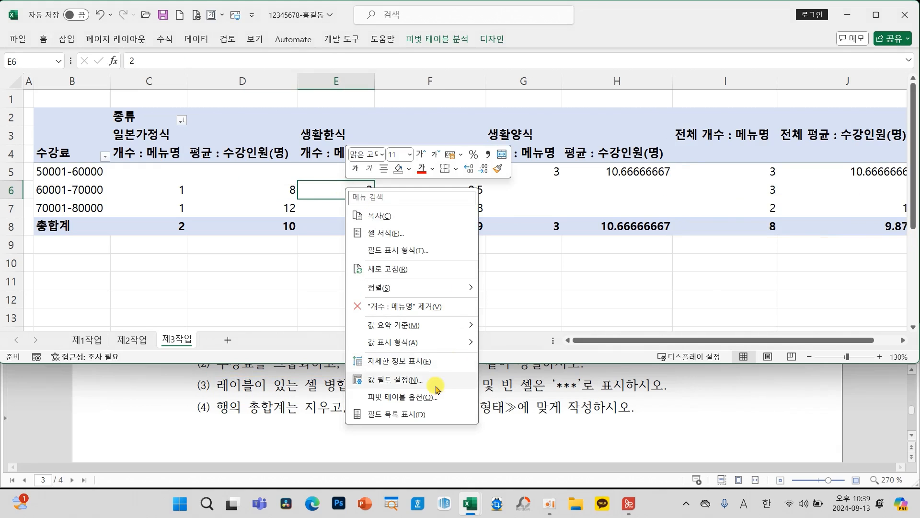
left_click(399, 396)
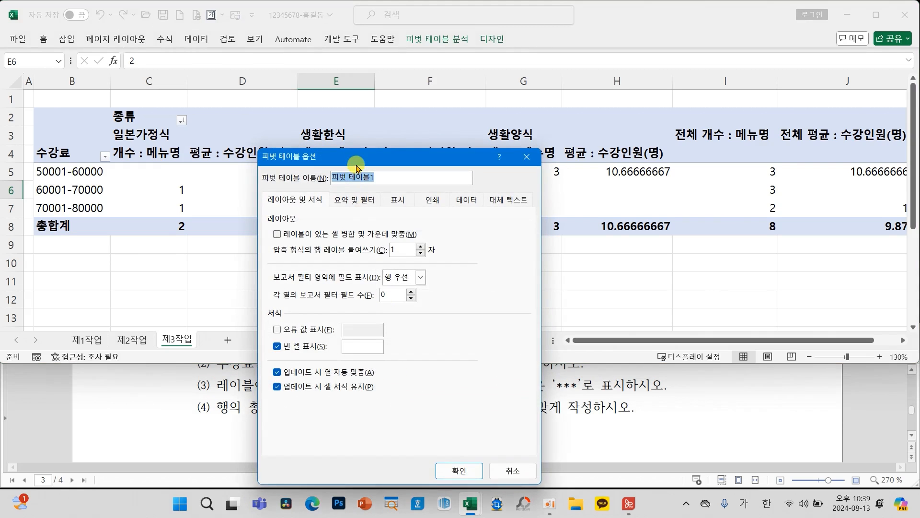
left_click_drag(354, 170, 571, 103)
left_click(503, 178)
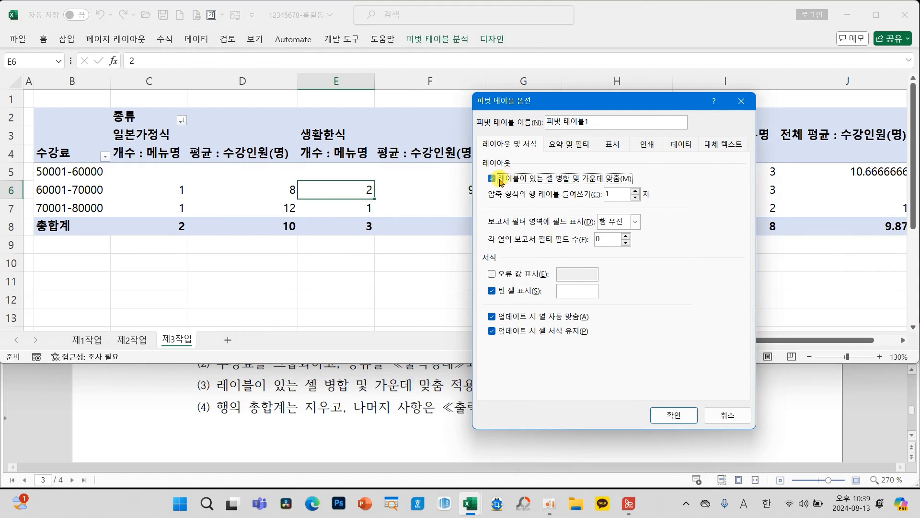
left_click(576, 291)
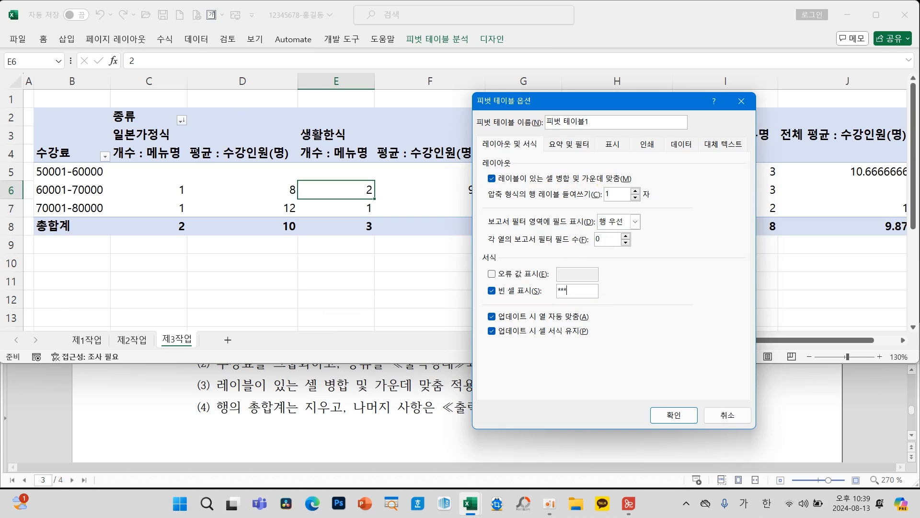
- Turn off the grand totals for rows and apply the pivot table options
left_click(571, 145)
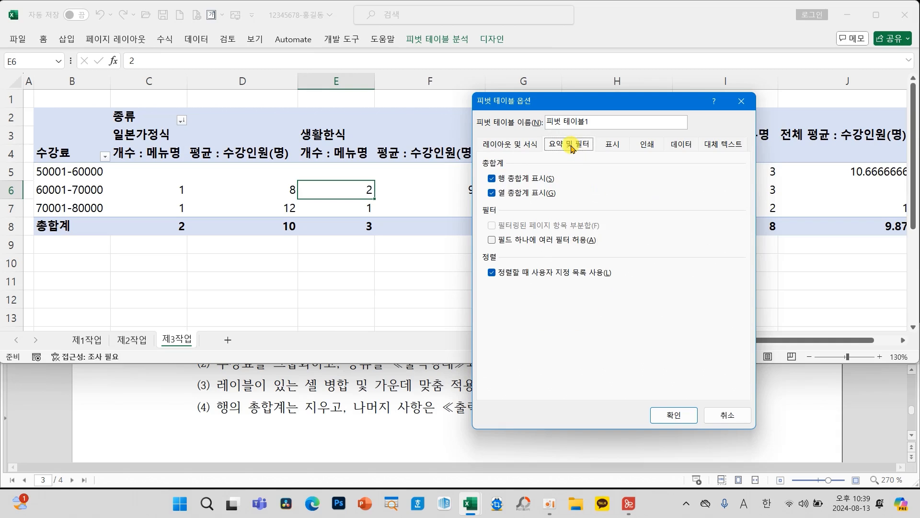
left_click(510, 178)
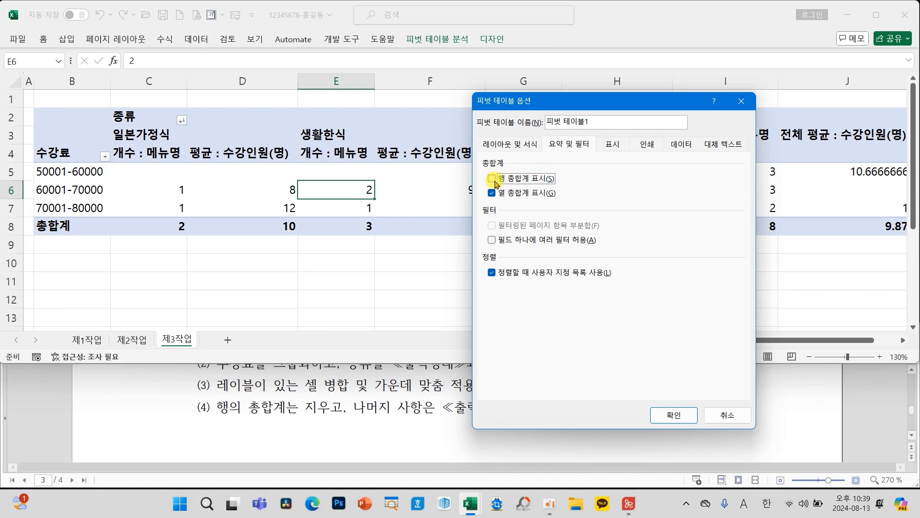
left_click(674, 415)
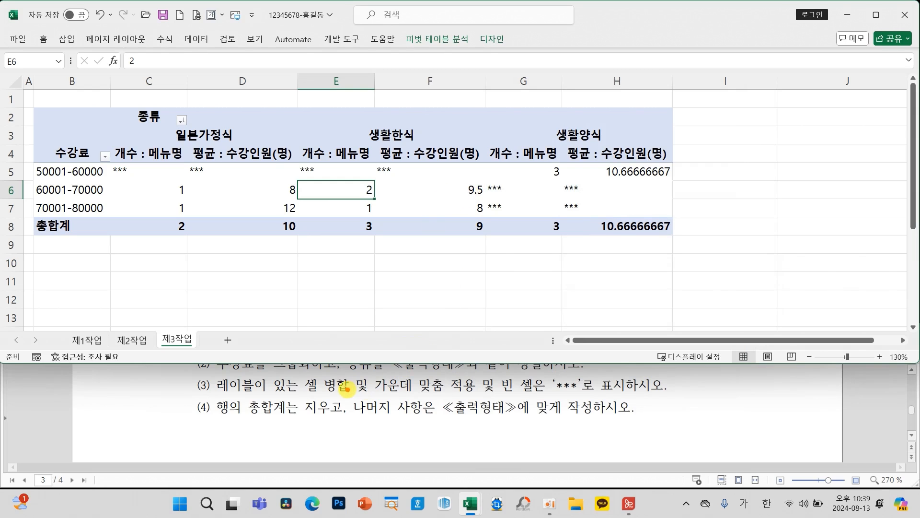
- Read the rest of condition (4) and compare the output form's number format and alignment with the pivot values
mouse_move(345, 389)
left_mouse_down()
mouse_move(477, 424)
mouse_move(597, 425)
mouse_move(623, 447)
left_mouse_up()
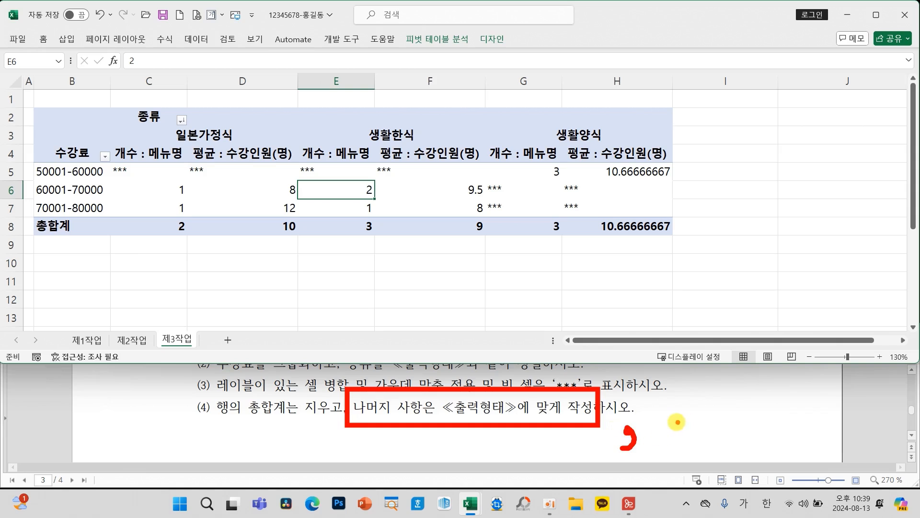
left_click_drag(674, 422, 684, 438)
mouse_move(697, 406)
left_mouse_down()
mouse_move(700, 440)
mouse_move(728, 425)
left_mouse_up()
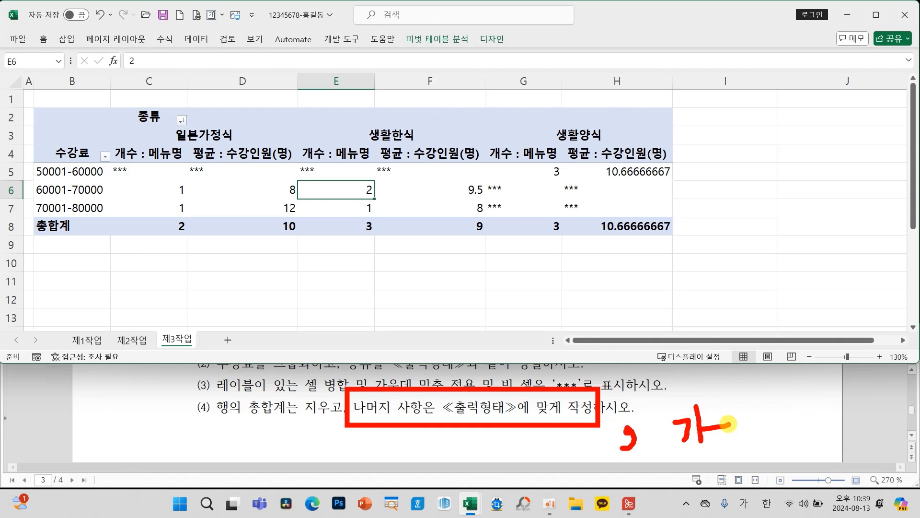
mouse_move(110, 158)
left_mouse_down()
mouse_move(153, 183)
mouse_move(616, 242)
mouse_move(673, 240)
left_mouse_up()
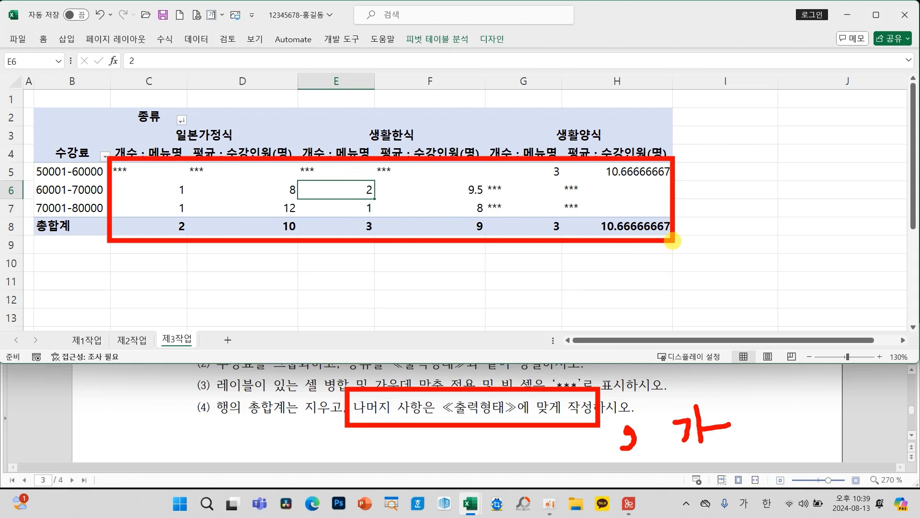
key("Escape")
scroll(399, 382, "down", 3)
scroll(399, 382, "down", 2)
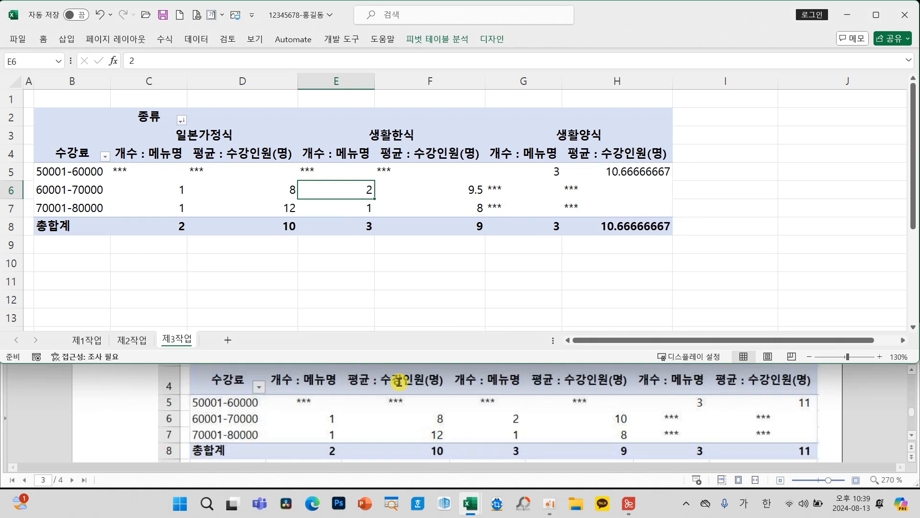
- Apply the comma style and horizontal center alignment to the pivot values in C5:H8
left_click(129, 173)
left_click_drag(129, 173, 614, 226)
left_click(43, 39)
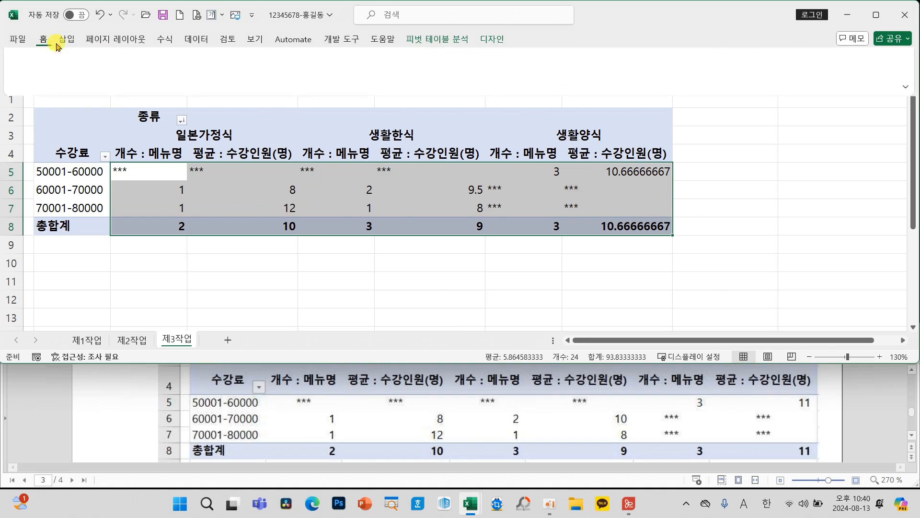
left_click(510, 82)
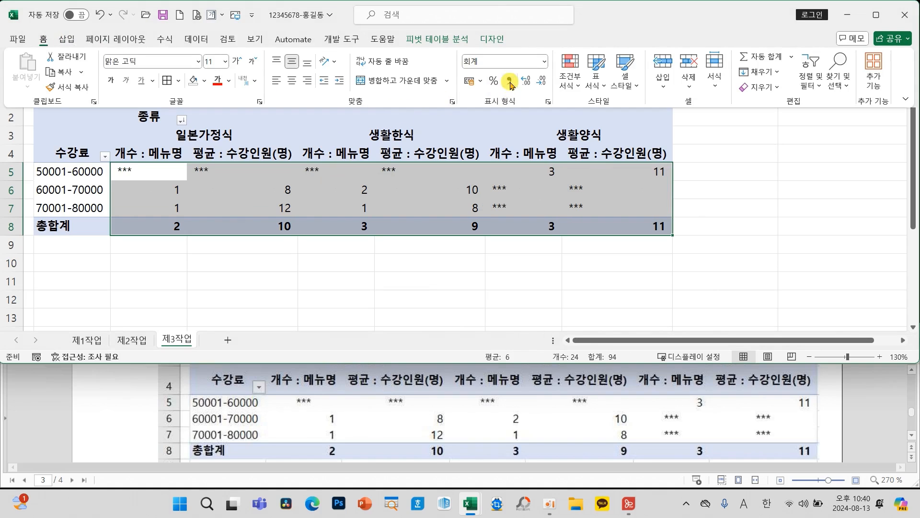
left_click(290, 80)
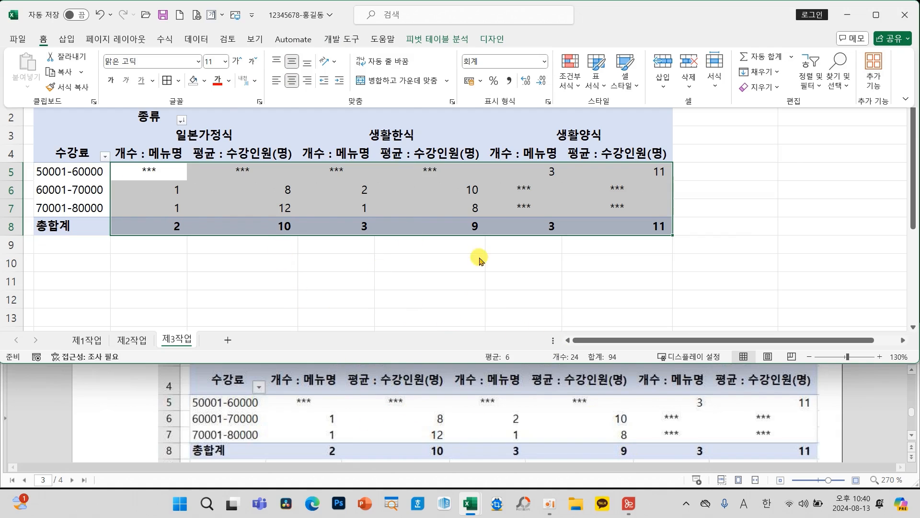
left_click(550, 201)
left_click(569, 195)
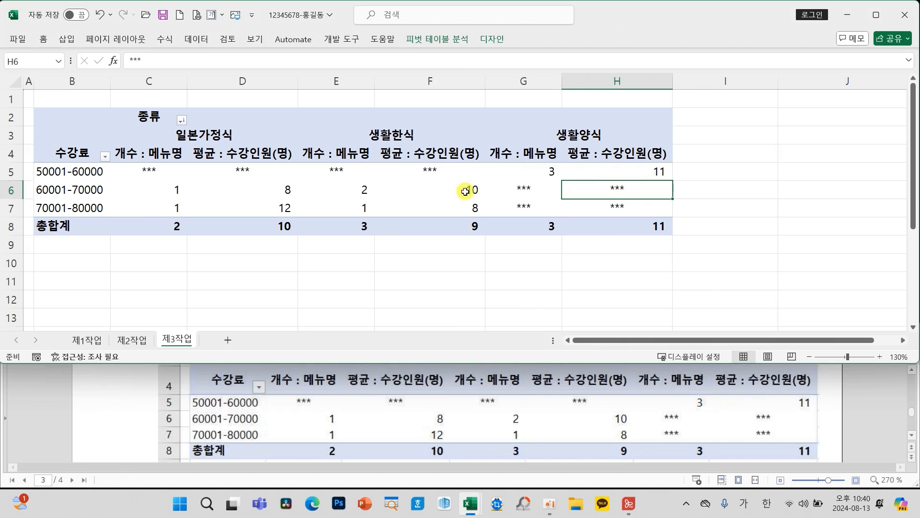
- Check the finished pivot table against the output form and save the workbook
mouse_move(340, 201)
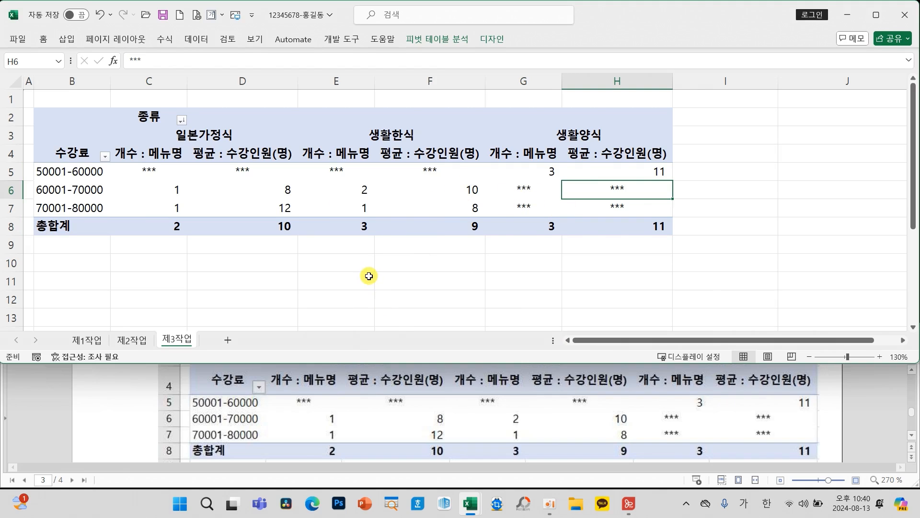
left_click(164, 21)
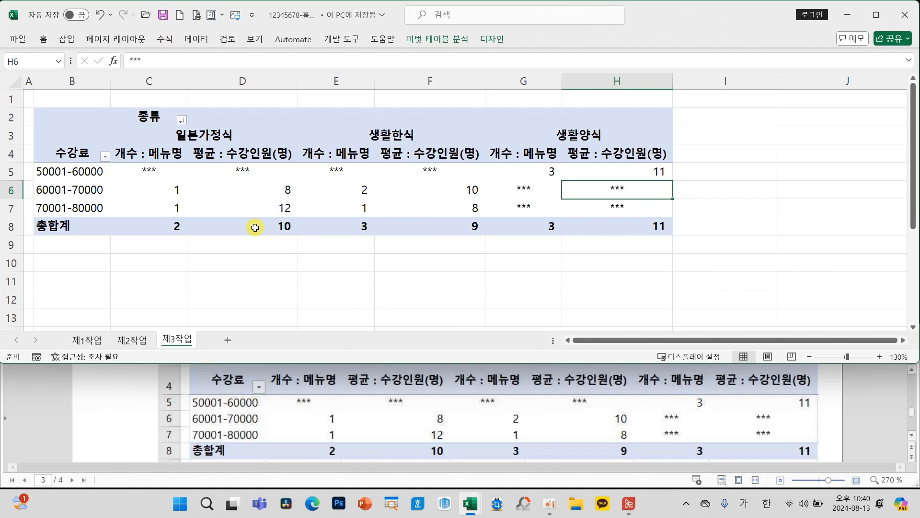
mouse_move(255, 227)
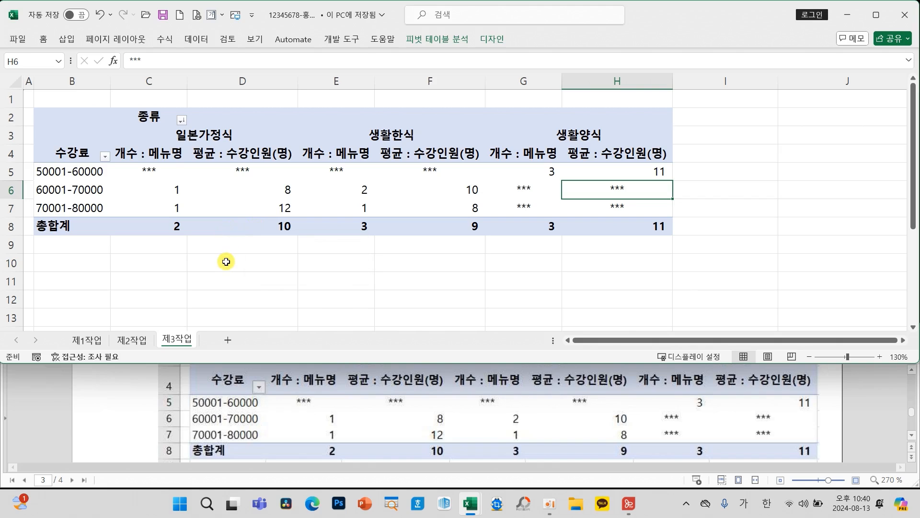
left_click(163, 15)
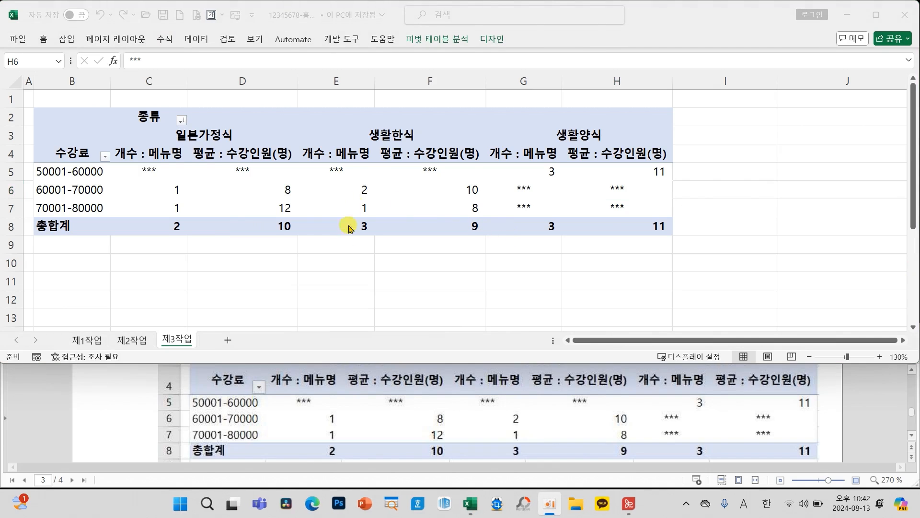
- Find the [제4작업] 그래프 task in the exam document and read which sheet the chart must use
scroll(344, 270, "down", 1)
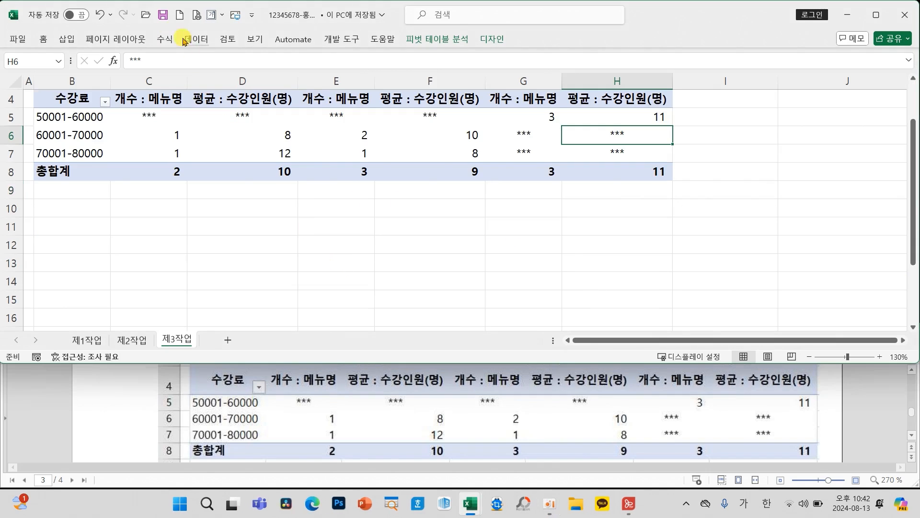
scroll(389, 408, "down", 5)
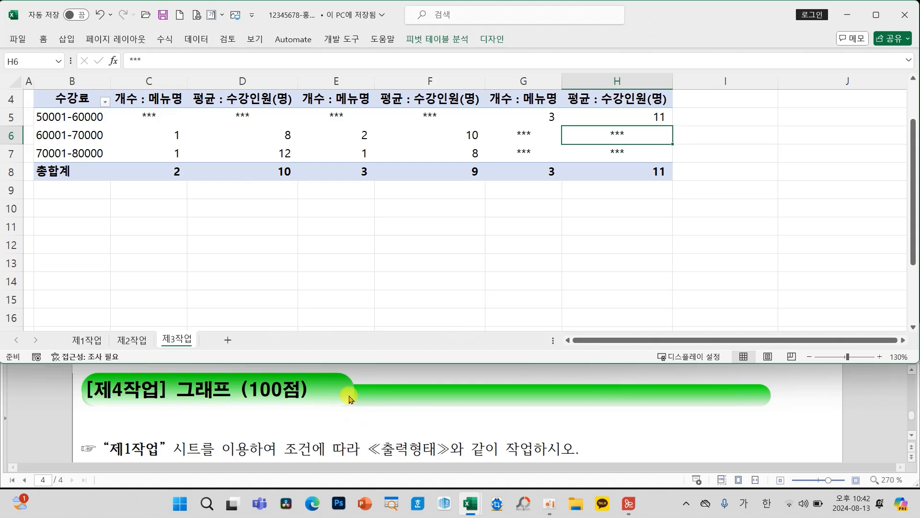
scroll(354, 395, "down", 1)
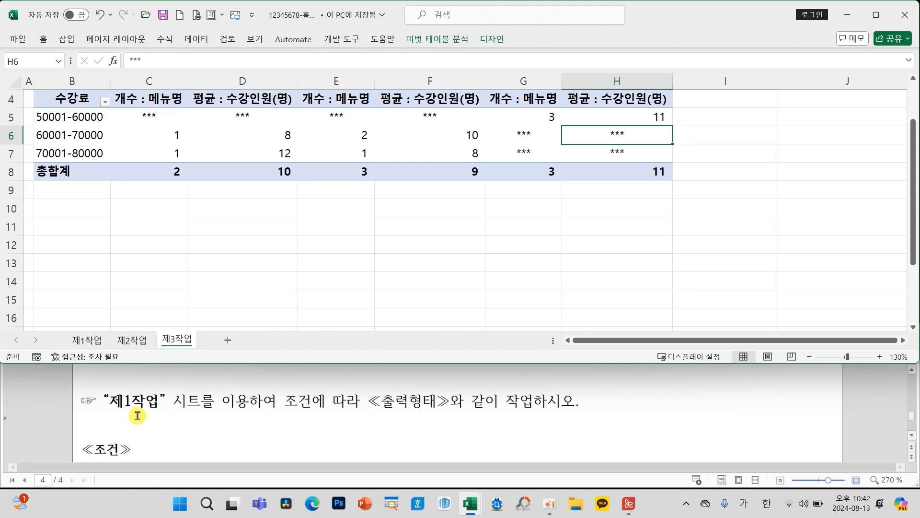
key("ctrl+2")
left_click_drag(100, 390, 278, 415)
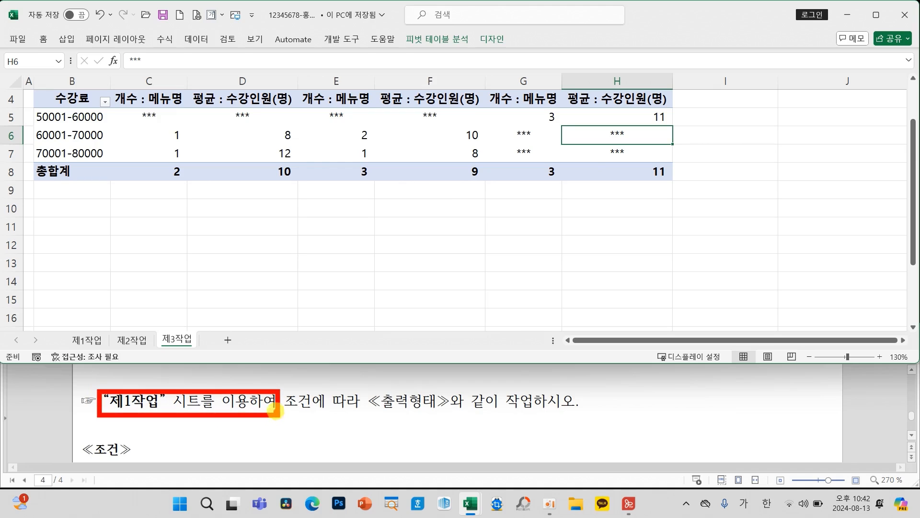
key("Escape")
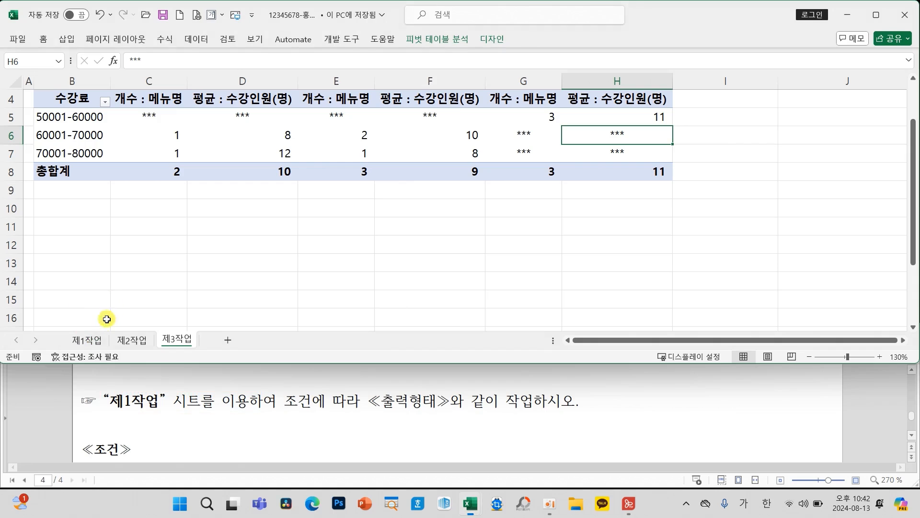
- Switch to the 제1작업 sheet and bring up chart conditions (1) to (4) of the 제4작업 task
left_click(87, 340)
left_click(153, 202)
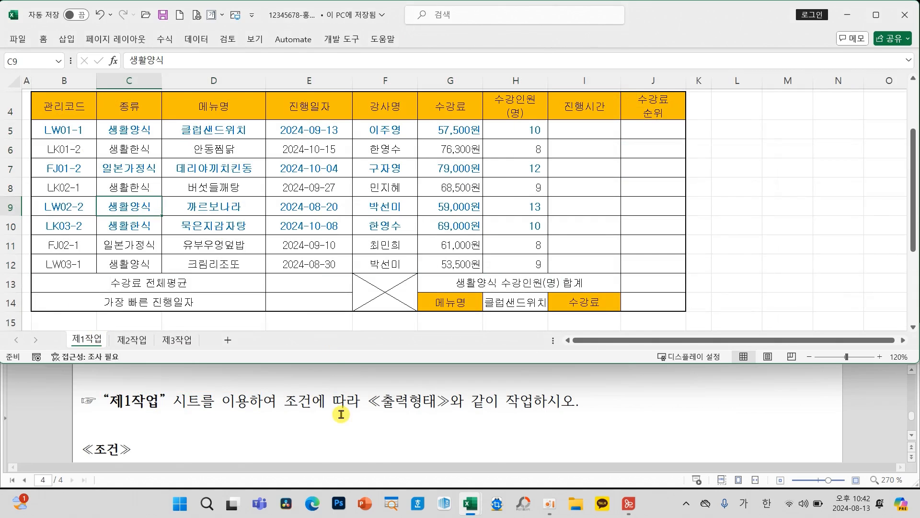
scroll(341, 414, "down", 5)
scroll(340, 416, "up", 2)
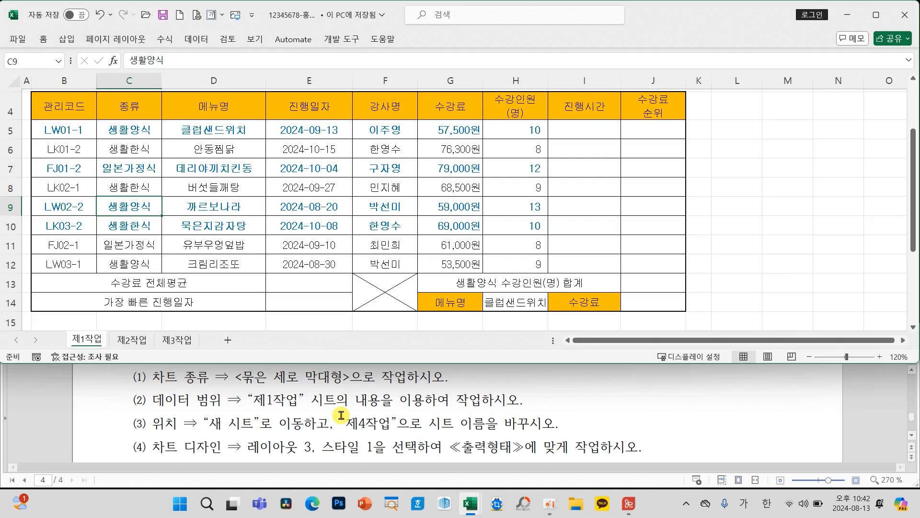
- Read chart conditions (1) to (3) of the 제4작업 task for the chart type, data range, location and sheet name
left_click_drag(109, 381, 127, 432)
left_click_drag(261, 386, 330, 387)
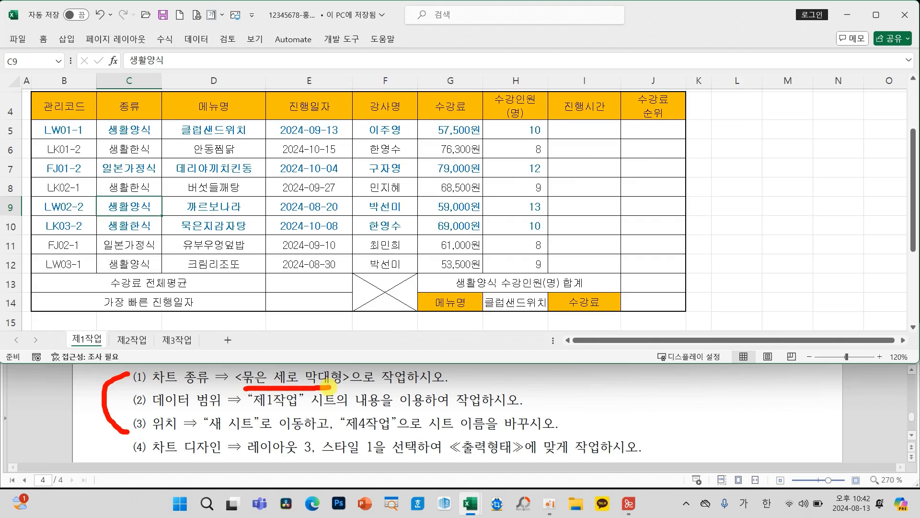
left_click_drag(250, 413, 393, 410)
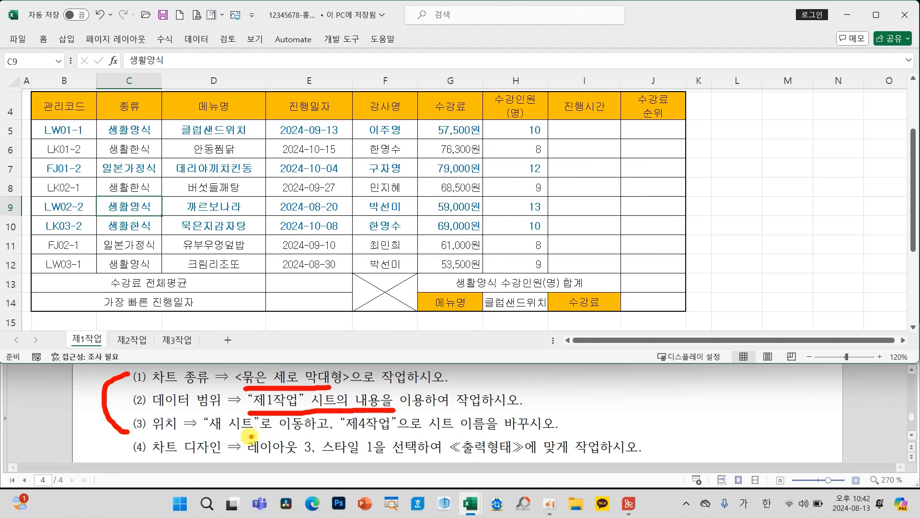
left_click_drag(205, 434, 286, 434)
mouse_move(390, 439)
left_mouse_down()
mouse_move(341, 434)
mouse_move(369, 403)
mouse_move(392, 438)
left_mouse_up()
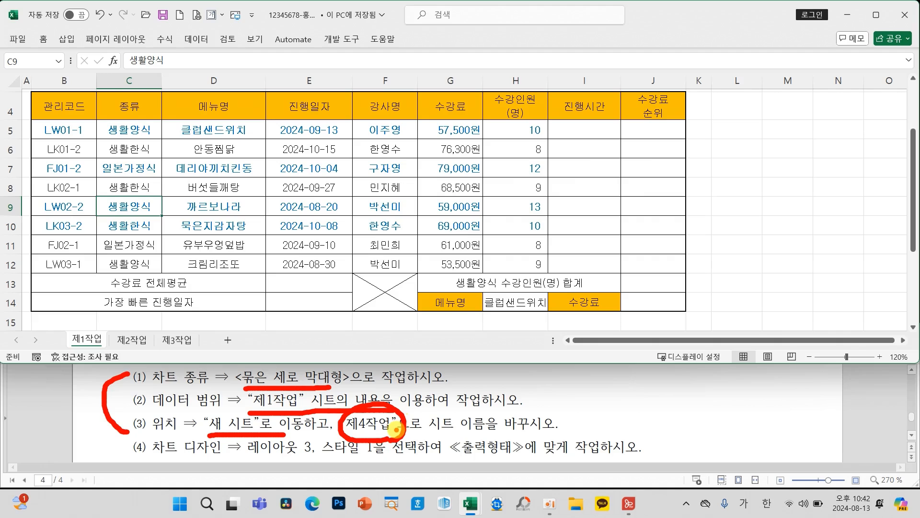
mouse_move(189, 313)
left_mouse_down()
mouse_move(205, 340)
mouse_move(236, 301)
left_mouse_up()
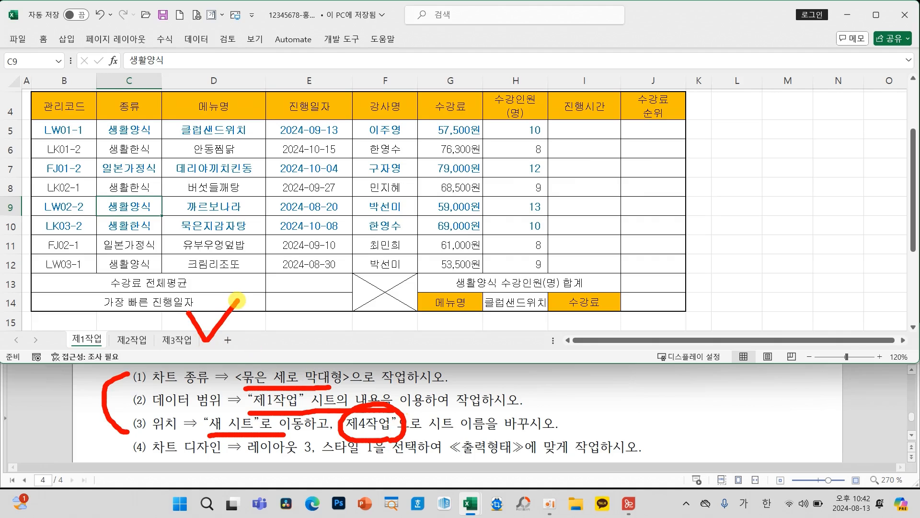
key("Escape")
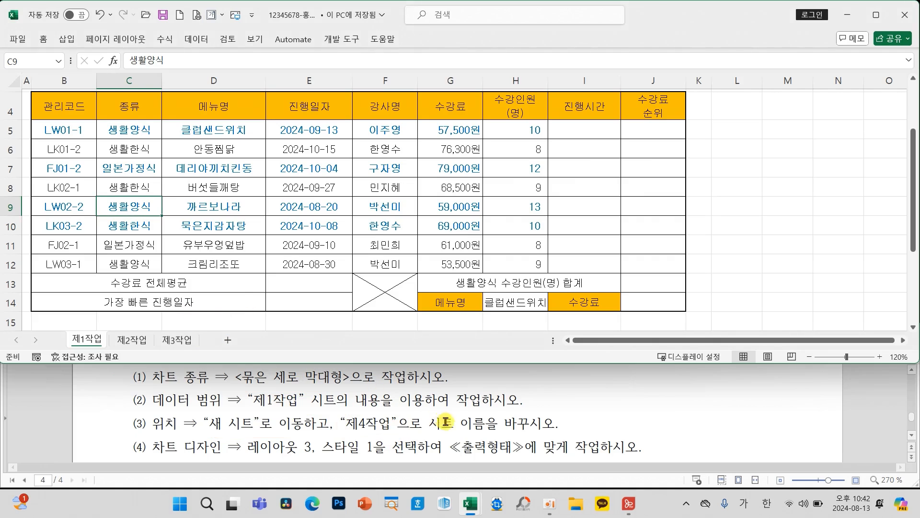
- Check the category labels and legend of the sample chart to determine which 제1작업 columns the chart needs
scroll(447, 421, "down", 10)
scroll(450, 422, "down", 10)
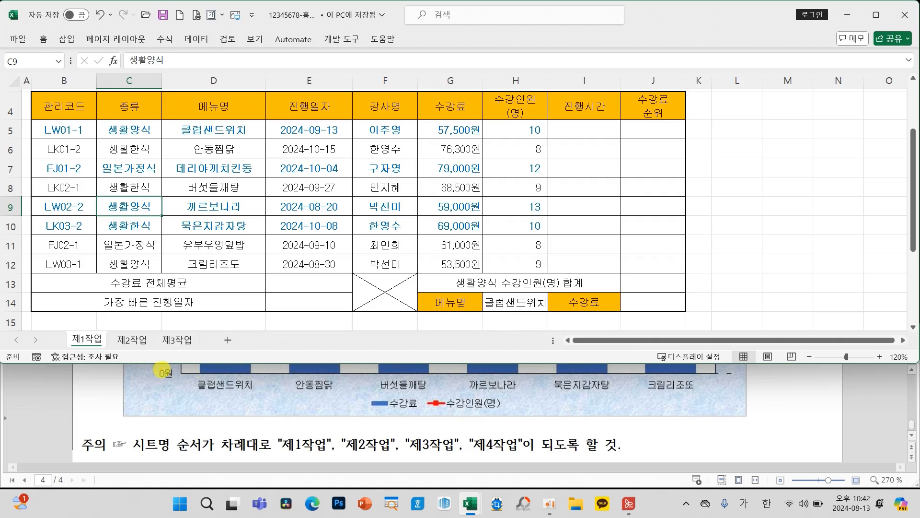
mouse_move(162, 370)
left_mouse_down()
mouse_move(482, 417)
mouse_move(743, 421)
left_mouse_up()
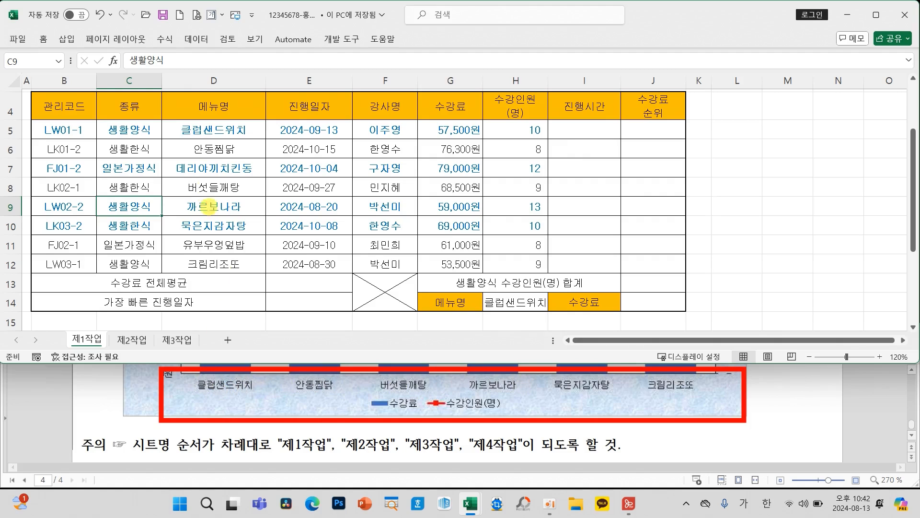
left_click_drag(200, 91, 244, 66)
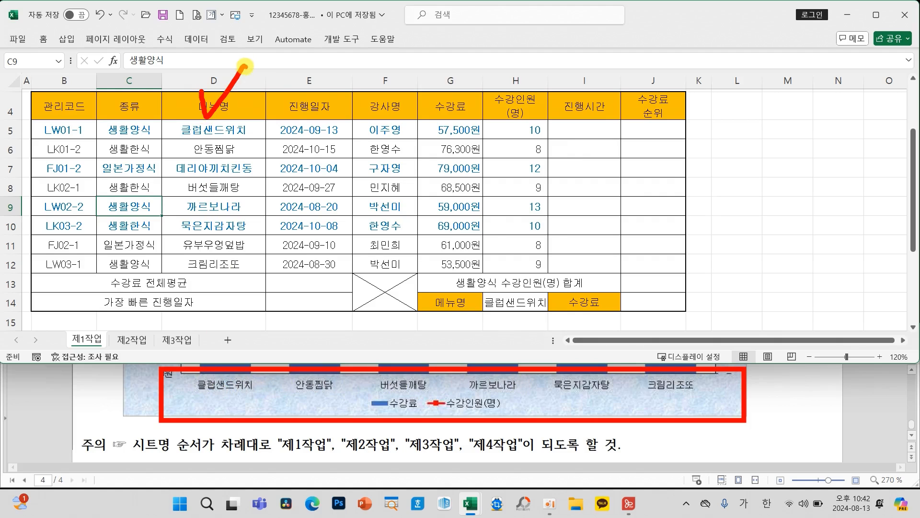
mouse_move(437, 92)
left_mouse_down()
mouse_move(445, 116)
mouse_move(478, 85)
mouse_move(539, 83)
left_mouse_up()
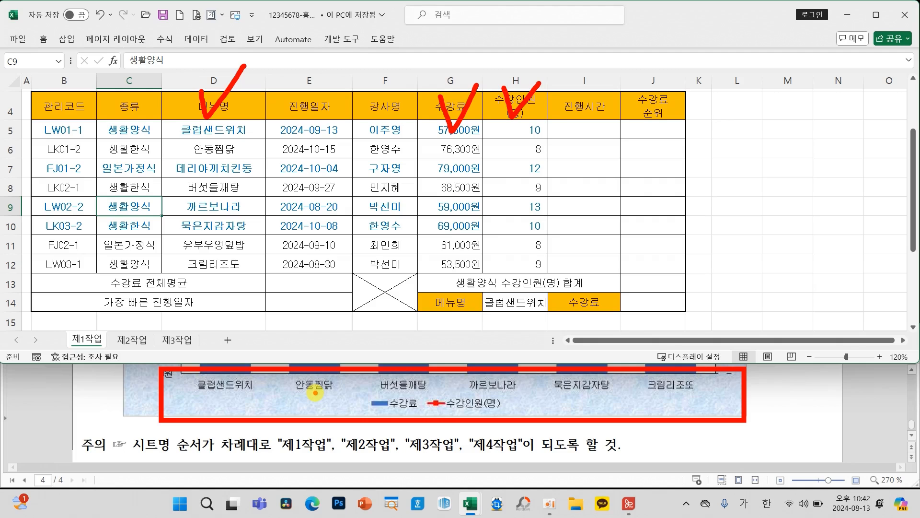
key("Escape")
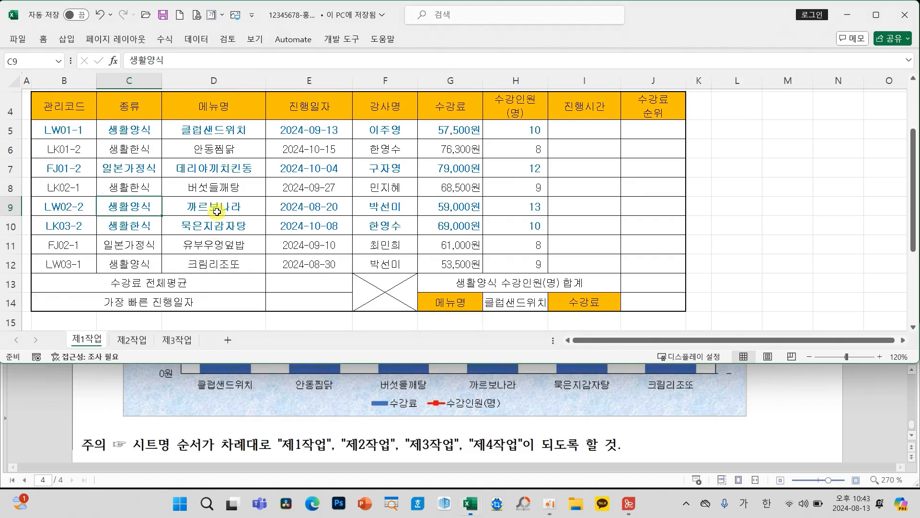
- Insert a 2-D clustered column chart (묶은 세로 막대형) from D4:D12 and G4:H12 and reposition it over the table
left_click_drag(225, 103, 224, 257)
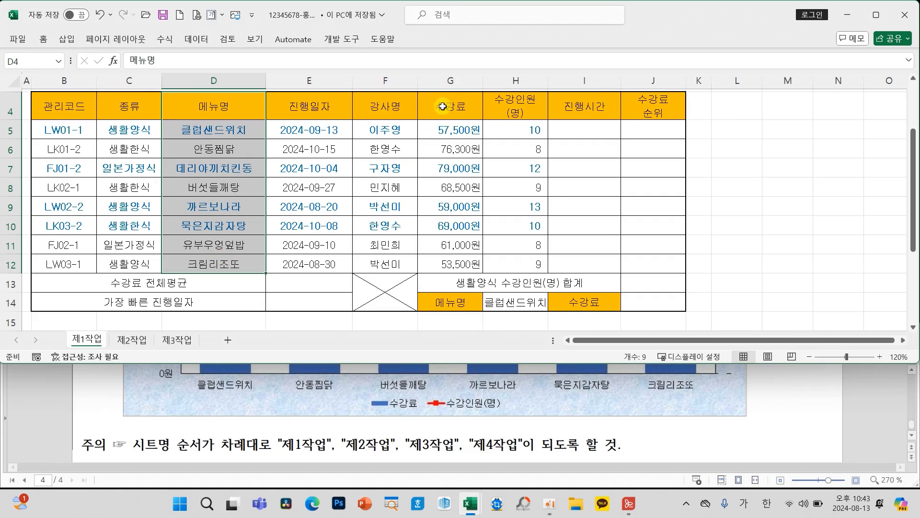
left_click_drag(437, 104, 510, 258)
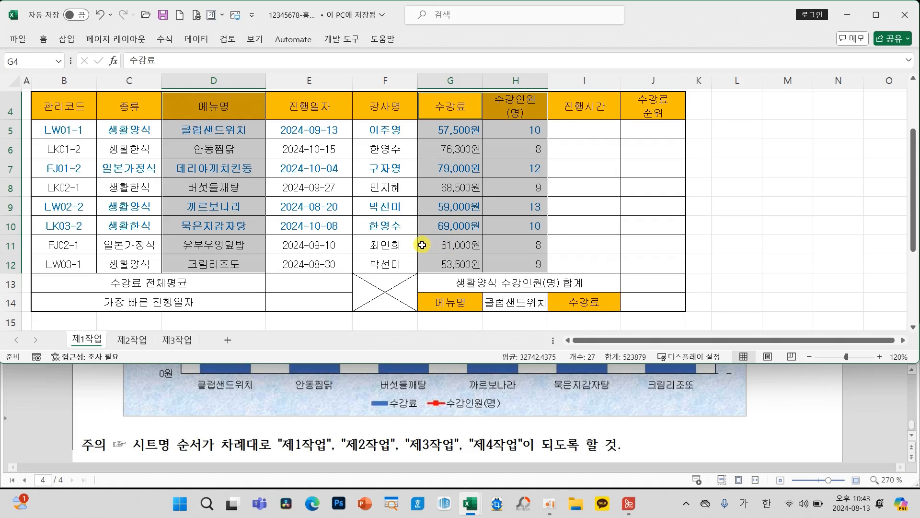
left_click(67, 40)
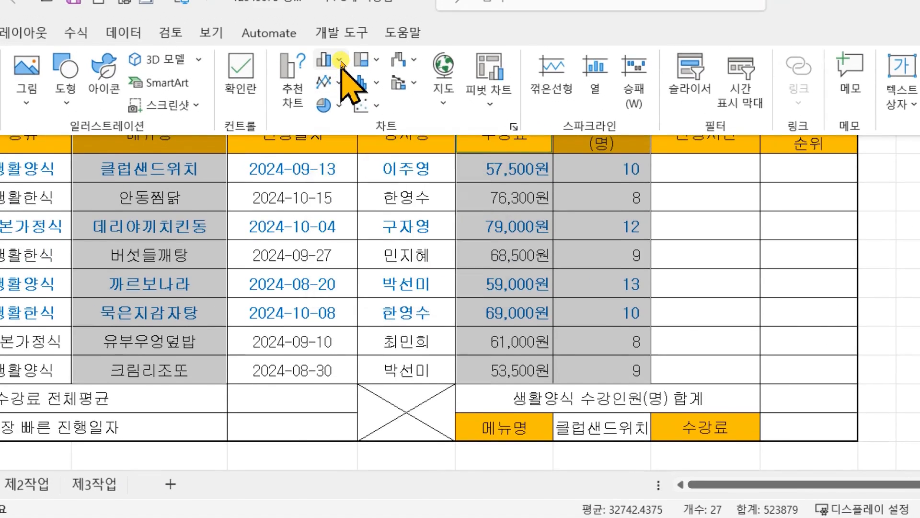
left_click(340, 57)
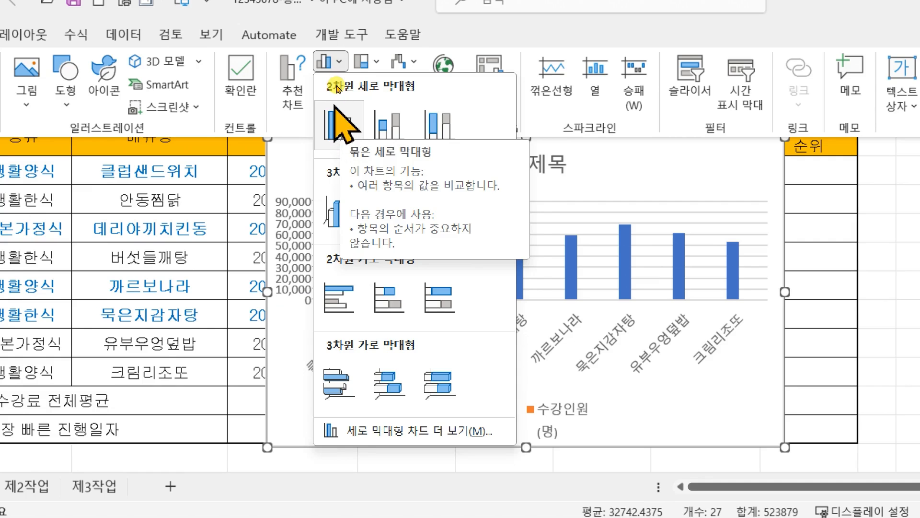
left_click(340, 91)
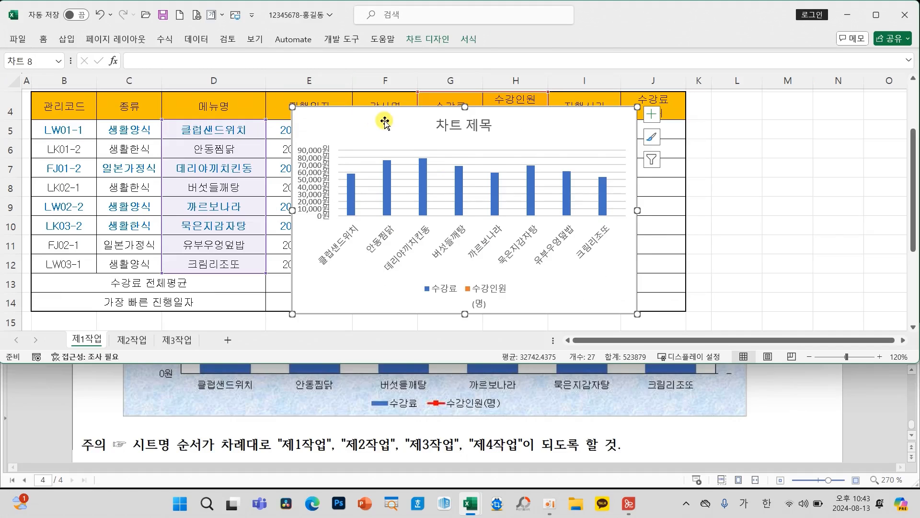
left_click_drag(372, 156, 294, 156)
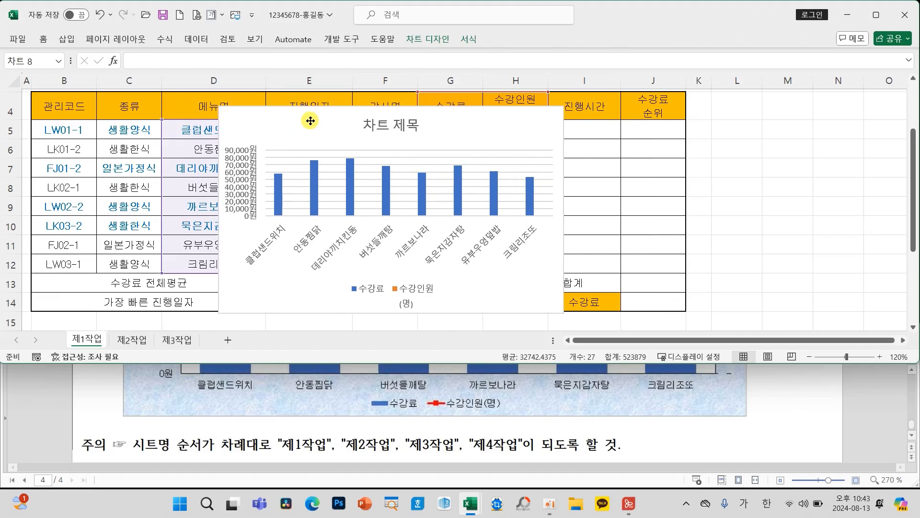
left_click_drag(310, 121, 301, 122)
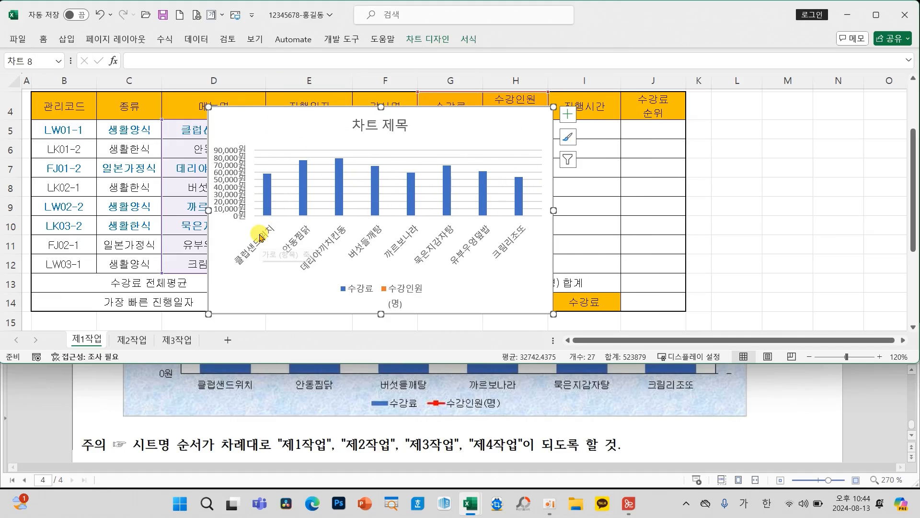
- Compare the inserted chart's menu-name categories with those in the sample chart to identify which ones must be excluded
left_click_drag(246, 250, 229, 376)
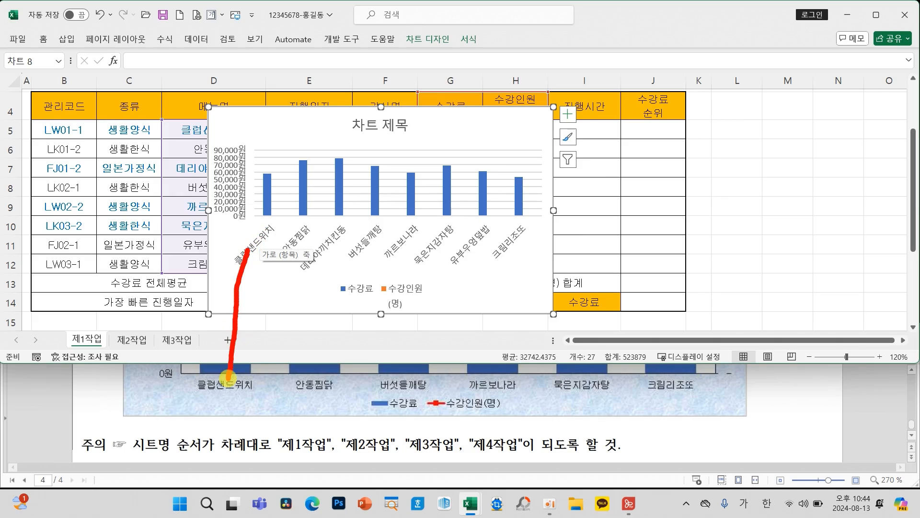
mouse_move(285, 250)
left_mouse_down()
mouse_move(286, 323)
mouse_move(301, 373)
left_mouse_up()
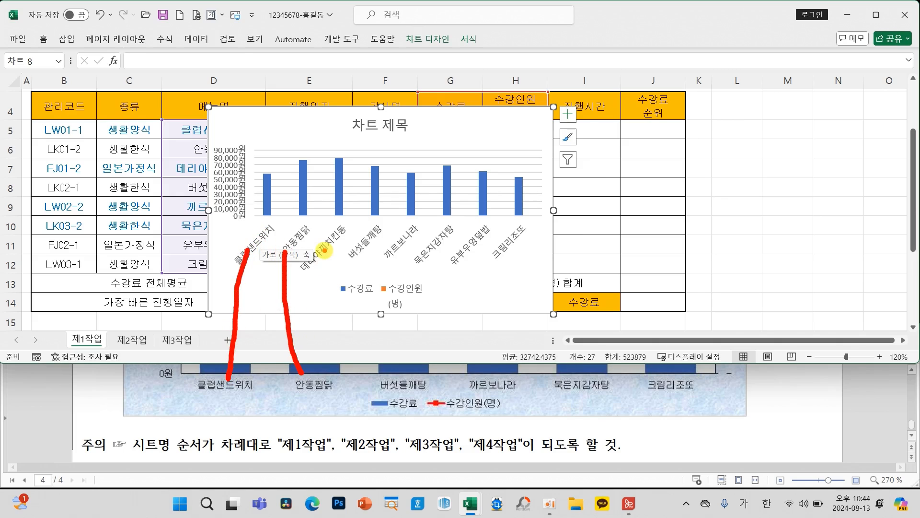
left_click_drag(330, 217, 357, 195)
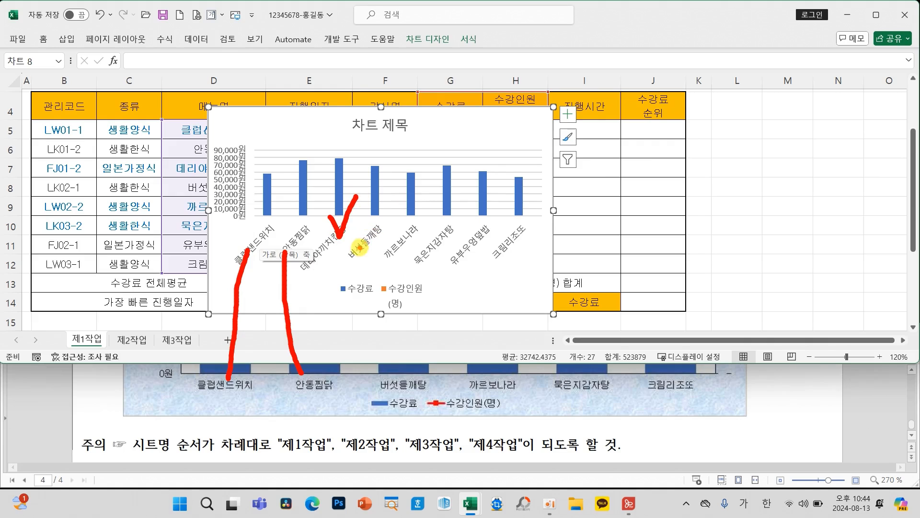
left_click_drag(358, 247, 404, 394)
left_click_drag(393, 248, 470, 382)
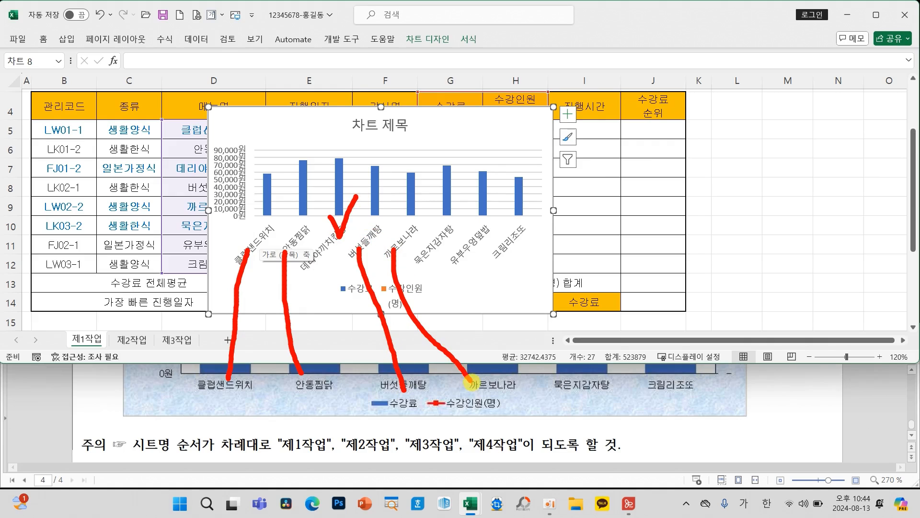
left_click_drag(430, 253, 574, 381)
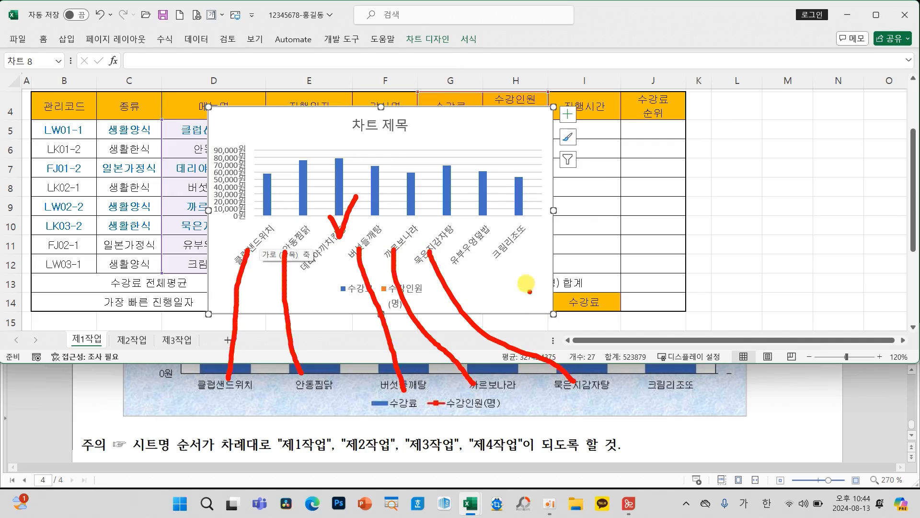
left_click_drag(475, 231, 489, 201)
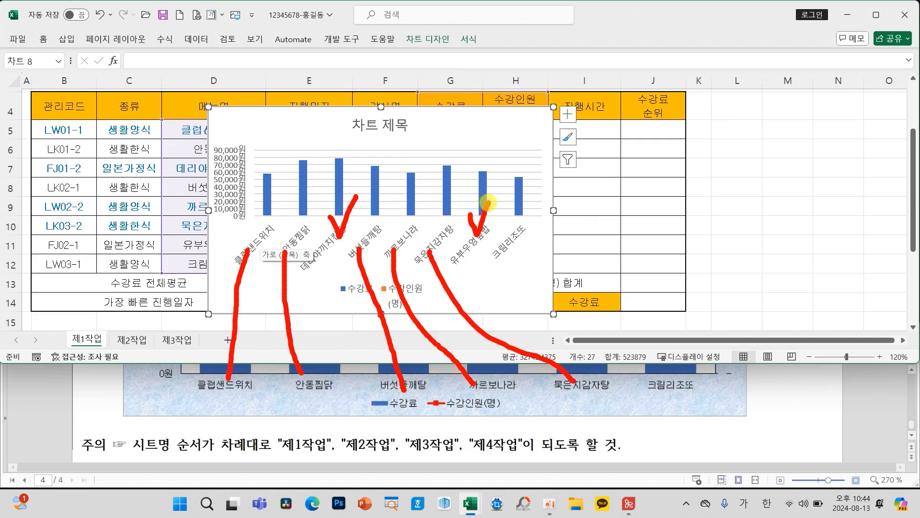
left_click_drag(505, 242, 647, 378)
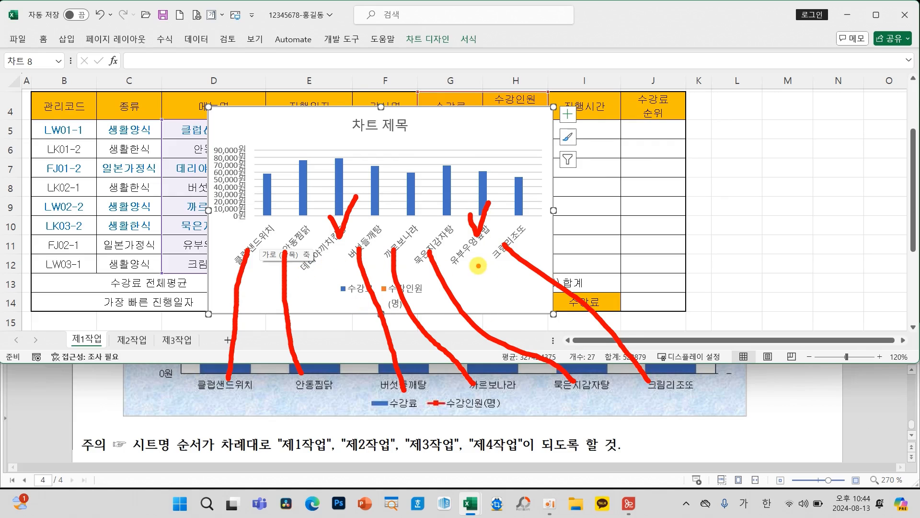
mouse_move(587, 172)
left_mouse_down()
mouse_move(546, 158)
mouse_move(594, 151)
mouse_move(575, 164)
left_mouse_up()
key("Escape")
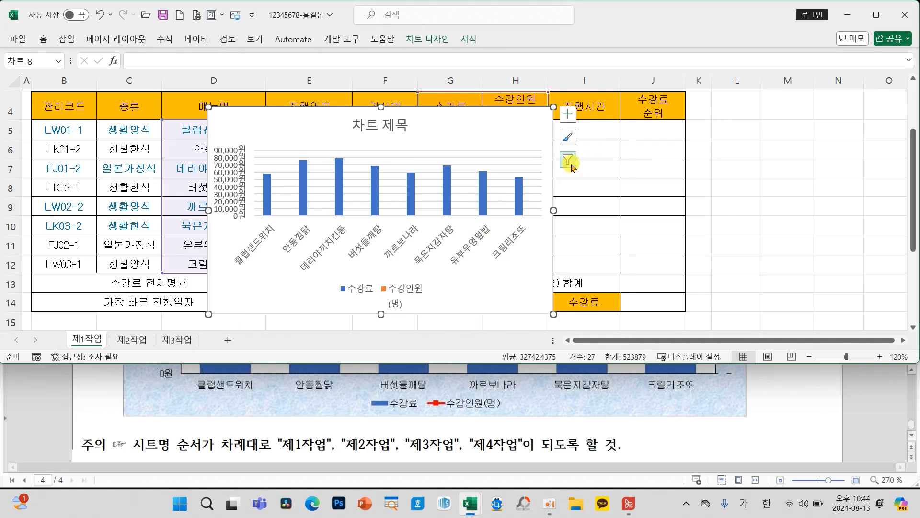
left_click(568, 159)
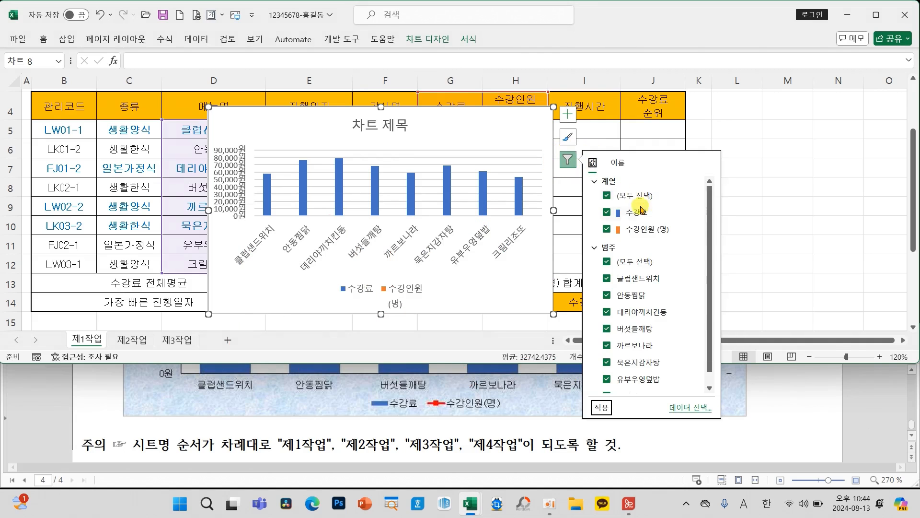
left_click(606, 312)
left_click(606, 379)
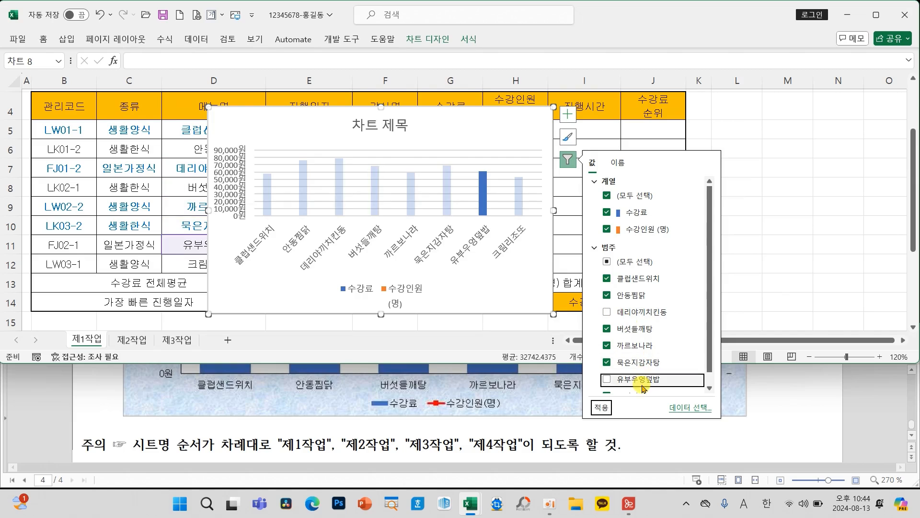
left_click_drag(619, 416, 619, 421)
key("Escape")
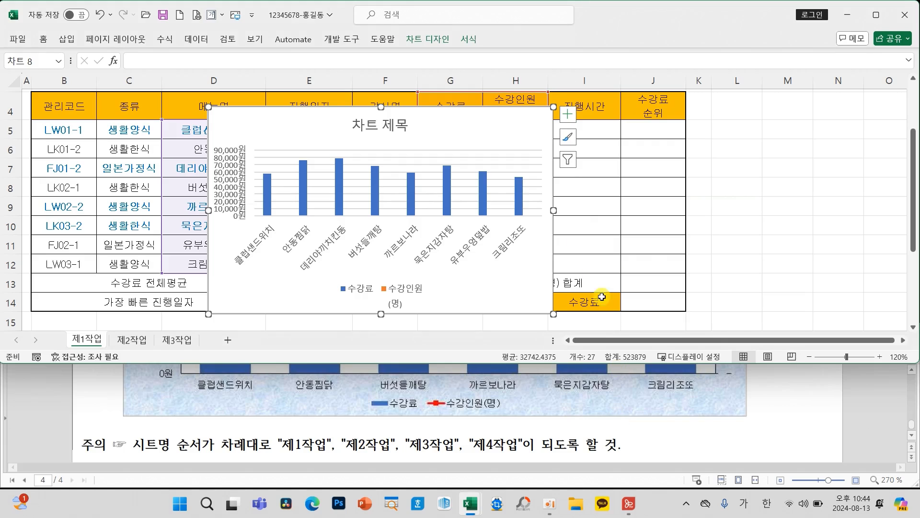
- Filter the categories 데리야끼치킨동 and 유부우엉덮밥 out of the chart and apply the filter
left_click(568, 160)
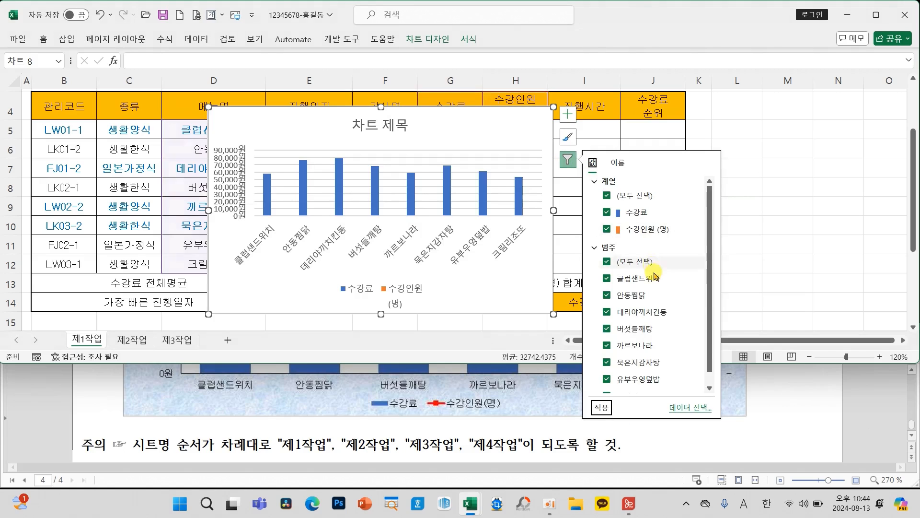
left_click(619, 312)
left_click(630, 379)
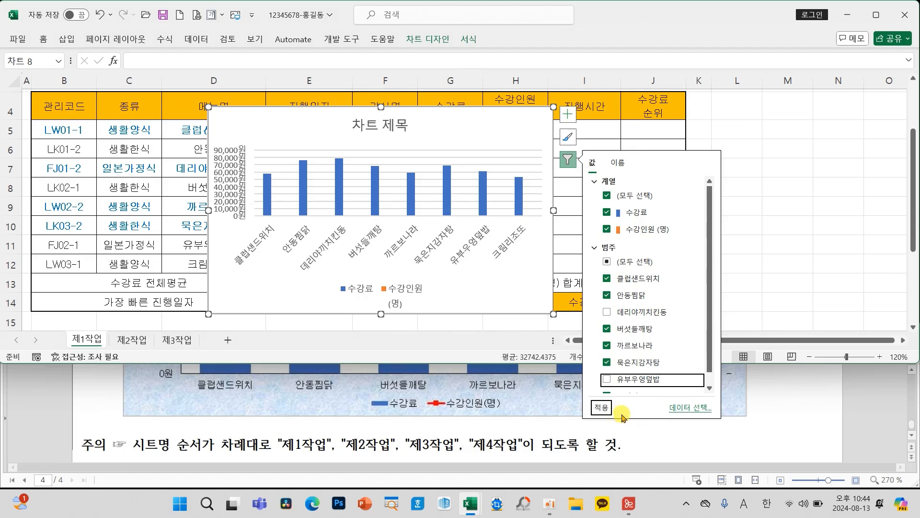
left_click(602, 408)
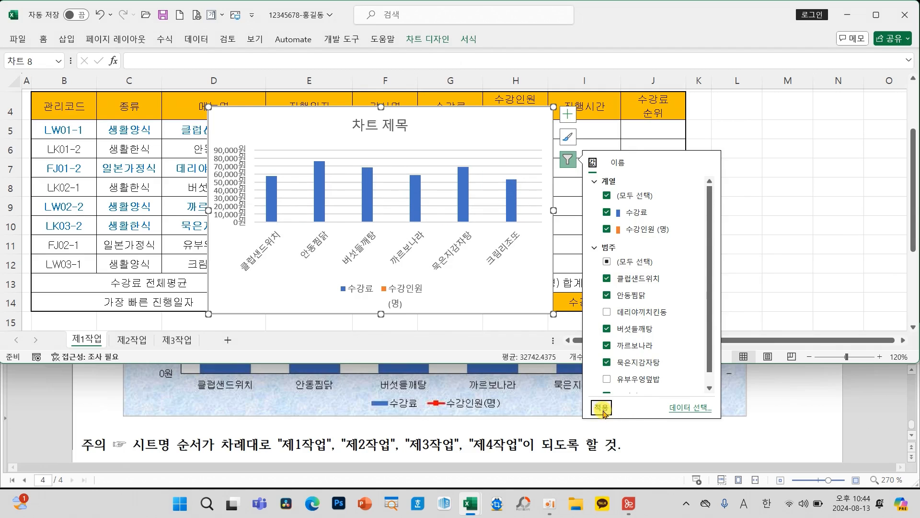
left_click(510, 288)
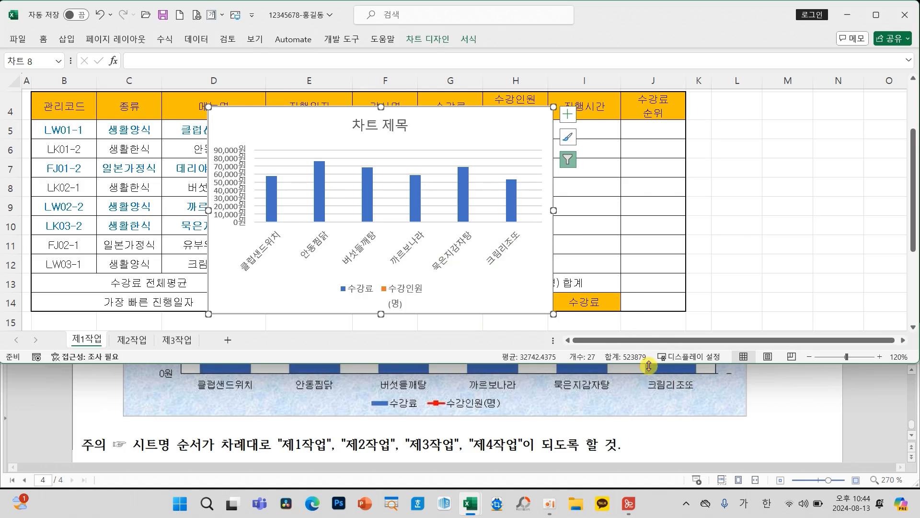
- Move the chart from the 제1작업 sheet to a new chart sheet named 제4작업
left_click(438, 47)
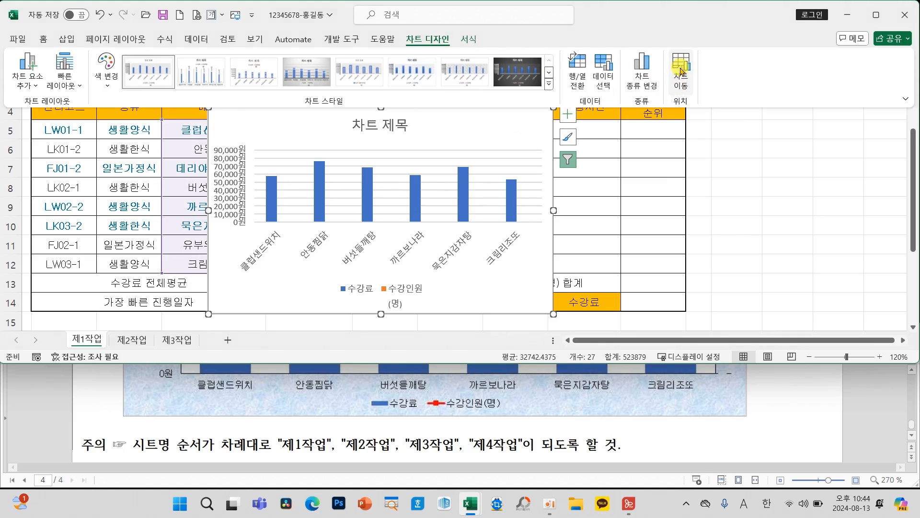
left_click(683, 79)
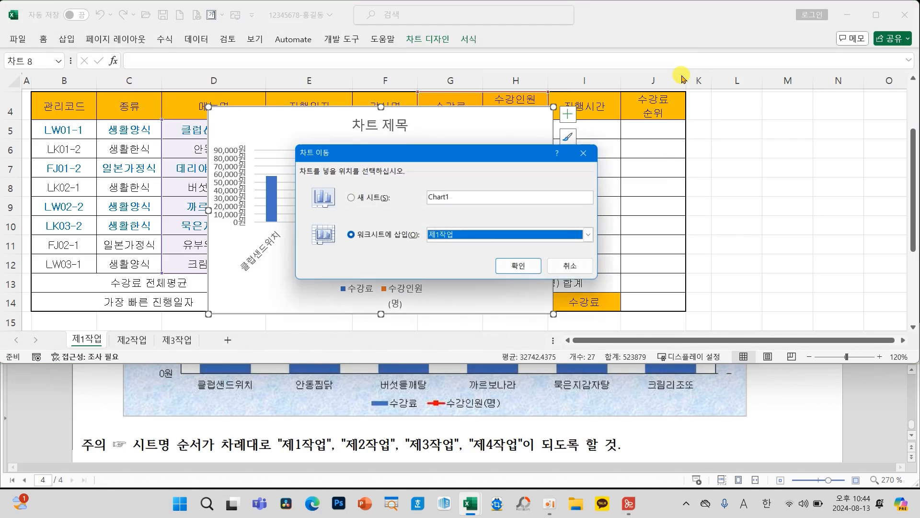
left_click(370, 201)
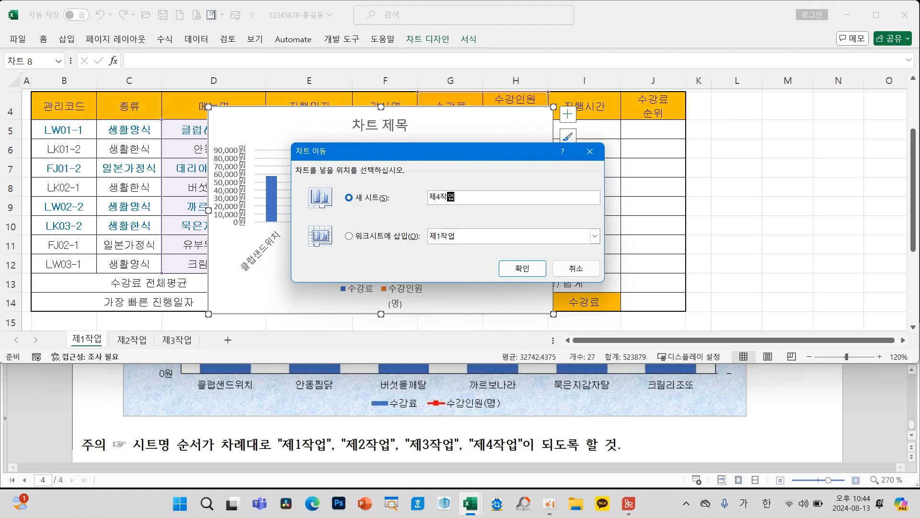
left_click(523, 266)
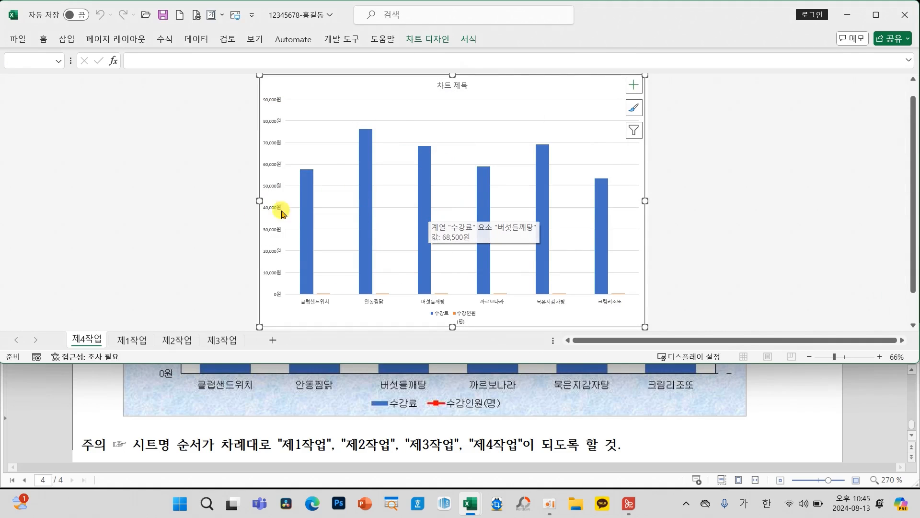
- Reorder the sheets by placing 제4작업 after 제3작업
mouse_move(107, 318)
left_mouse_down()
mouse_move(67, 320)
mouse_move(84, 357)
mouse_move(113, 321)
mouse_move(99, 331)
left_mouse_up()
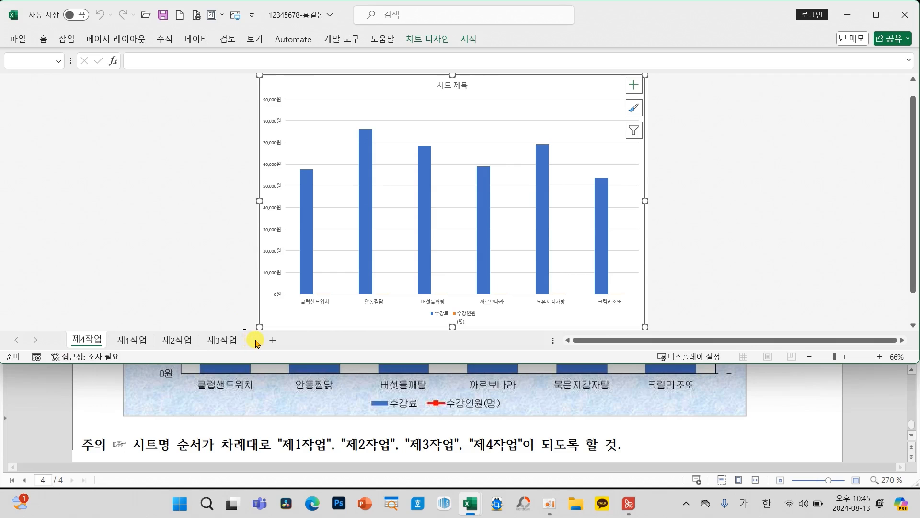
left_click_drag(255, 342, 255, 343)
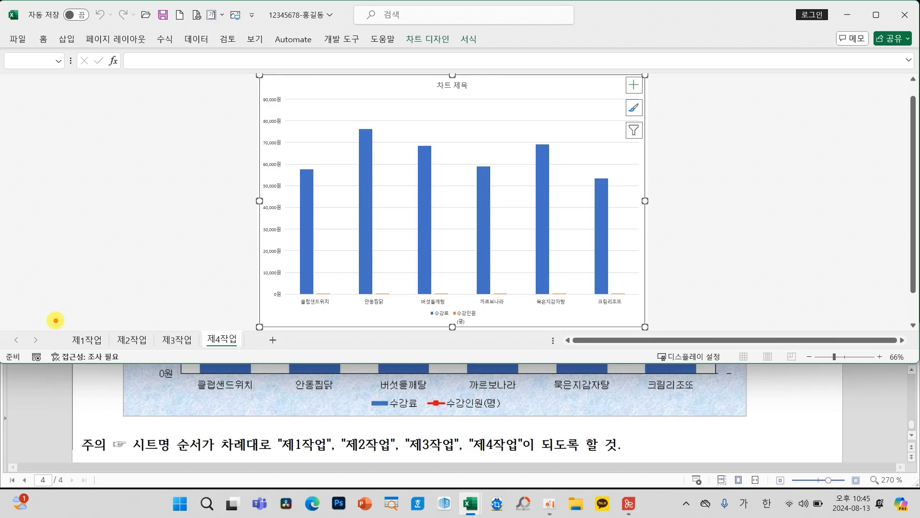
mouse_move(54, 317)
left_mouse_down()
mouse_move(205, 356)
mouse_move(259, 355)
left_mouse_up()
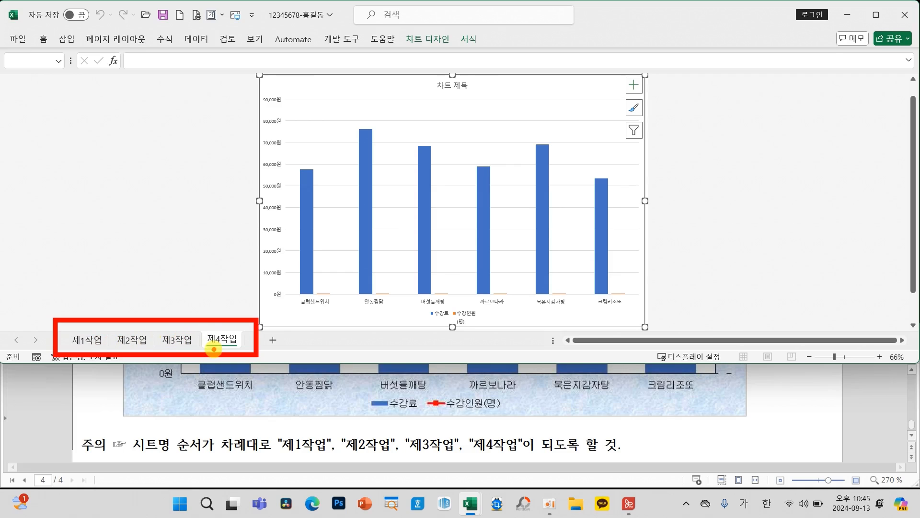
key("Escape")
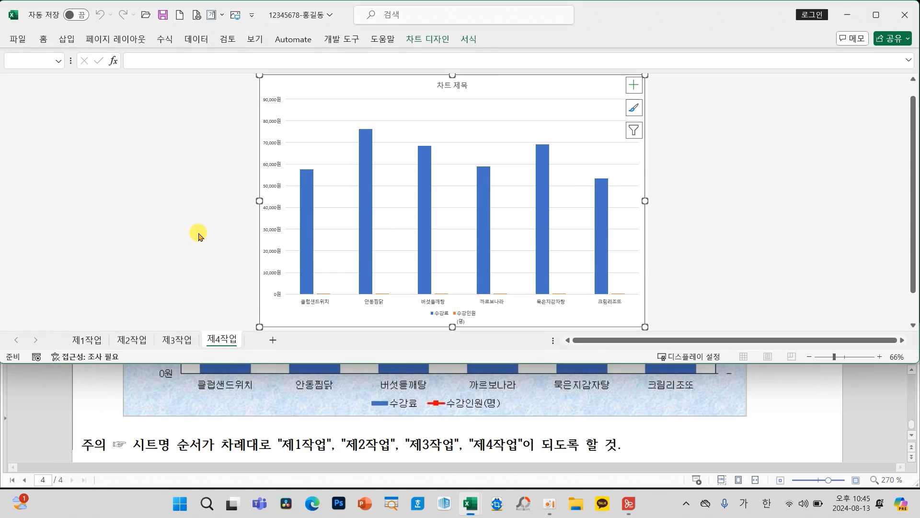
- Apply quick layout 레이아웃 3 and chart style 스타일 1 to the 제4작업 chart, as item (4) of the instructions requires
left_click_drag(847, 357, 844, 359)
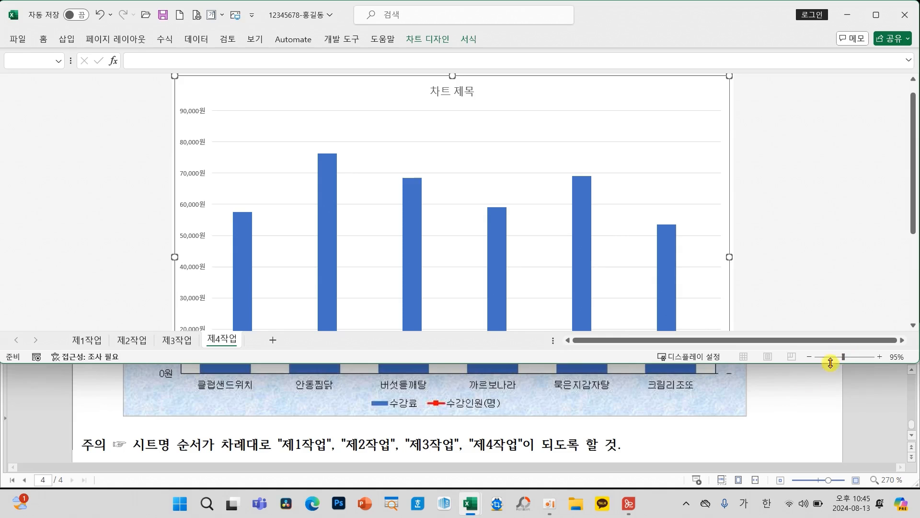
scroll(734, 429, "up", 6)
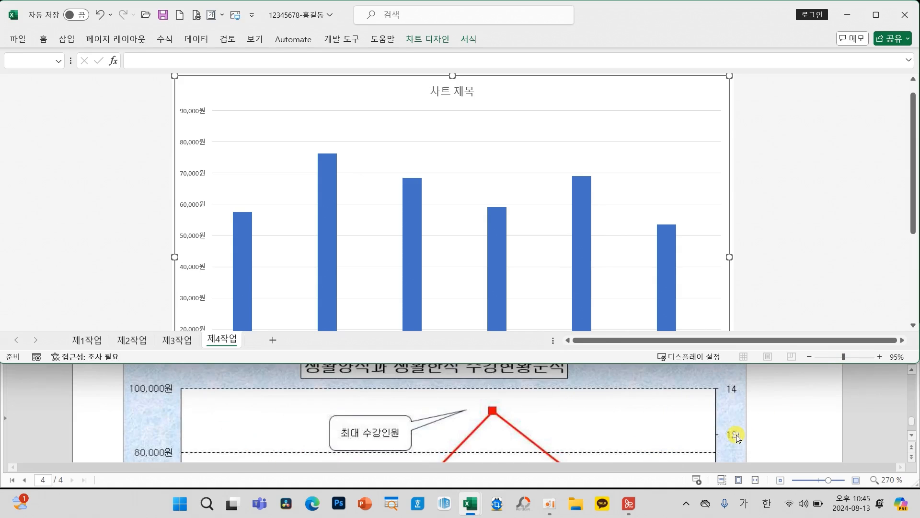
scroll(737, 436, "up", 8)
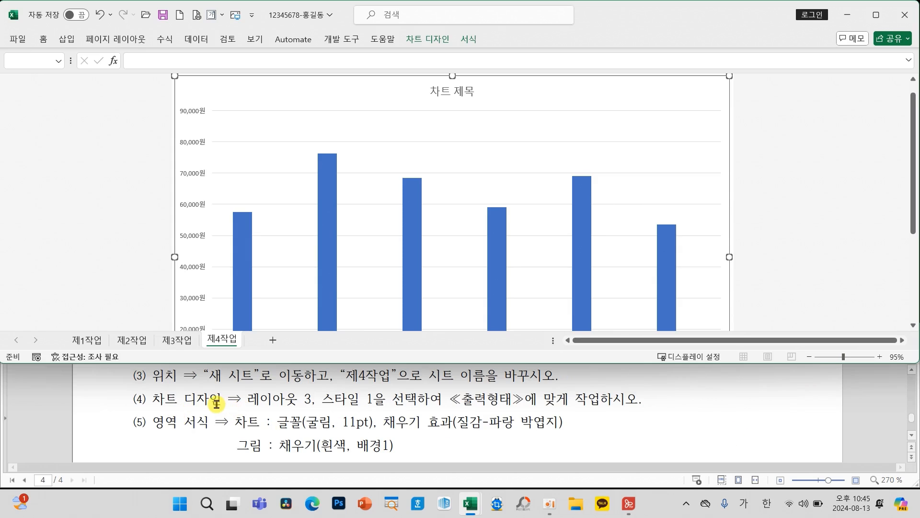
key("ctrl+2")
left_click_drag(241, 386, 384, 411)
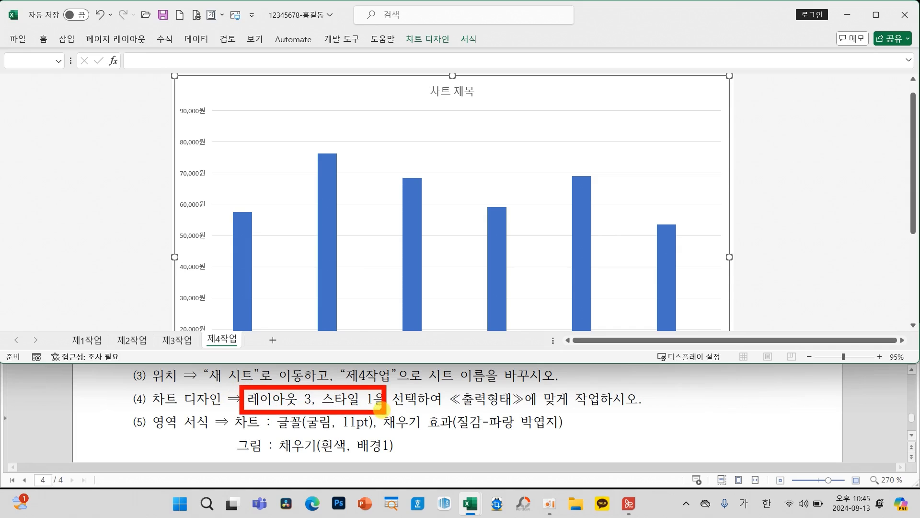
left_click(420, 42)
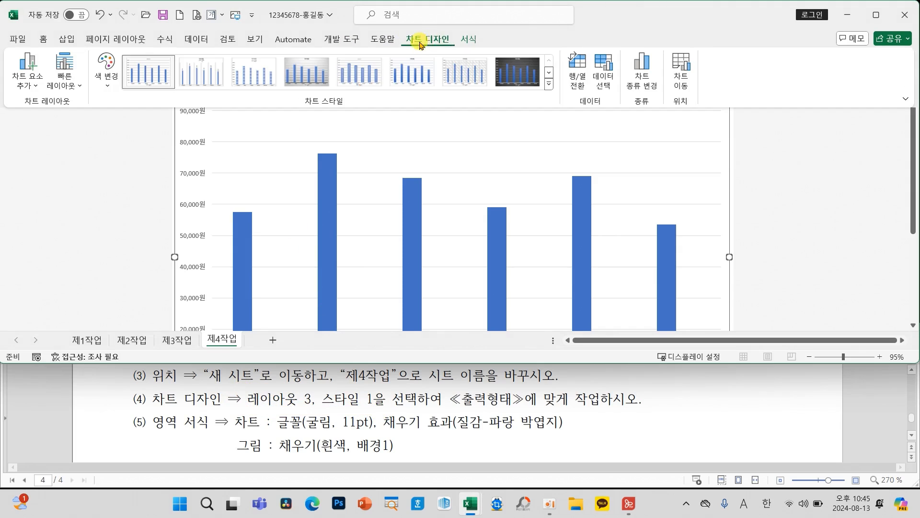
left_click(66, 82)
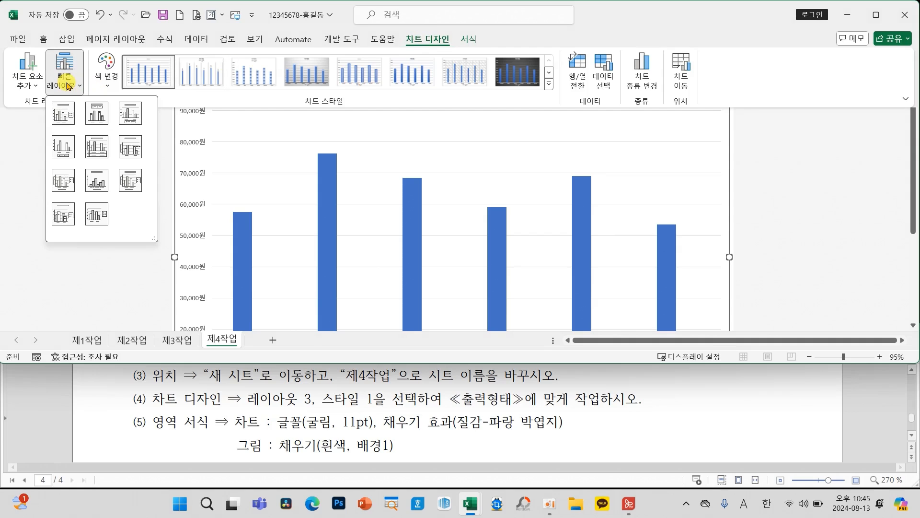
left_click(131, 115)
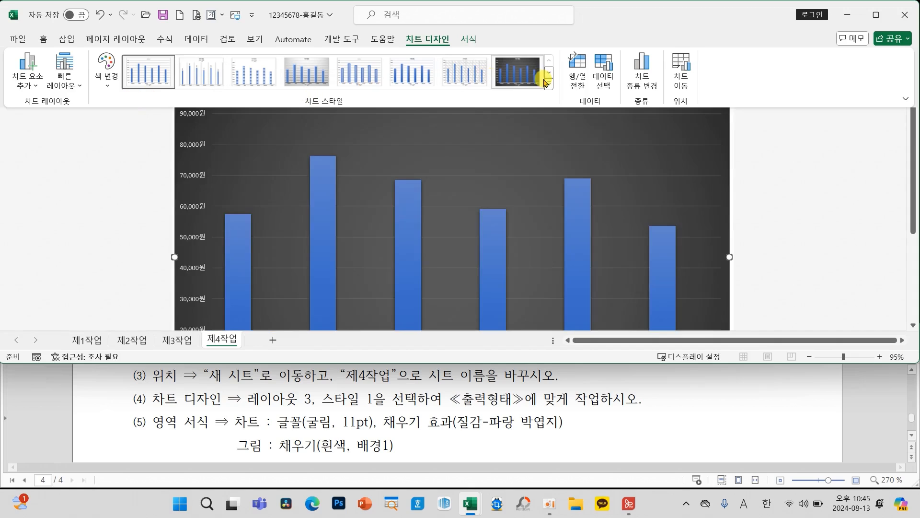
left_click(549, 83)
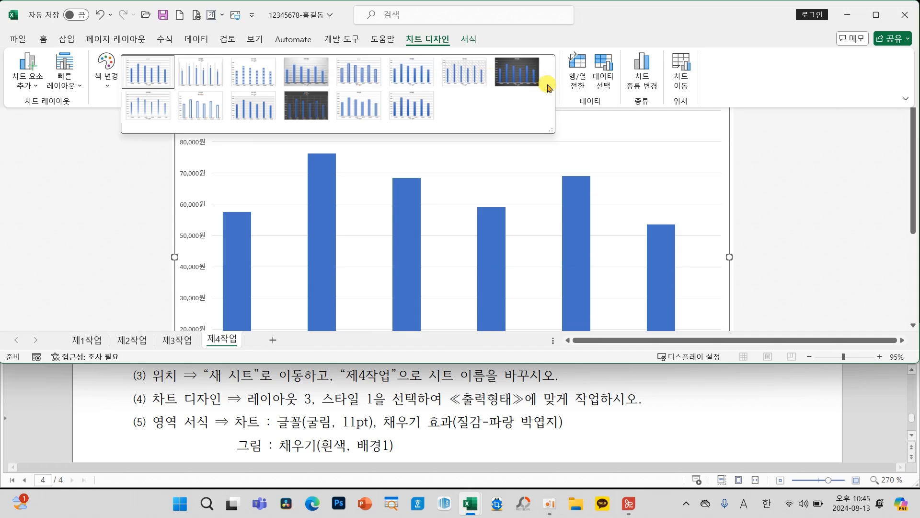
left_click(148, 76)
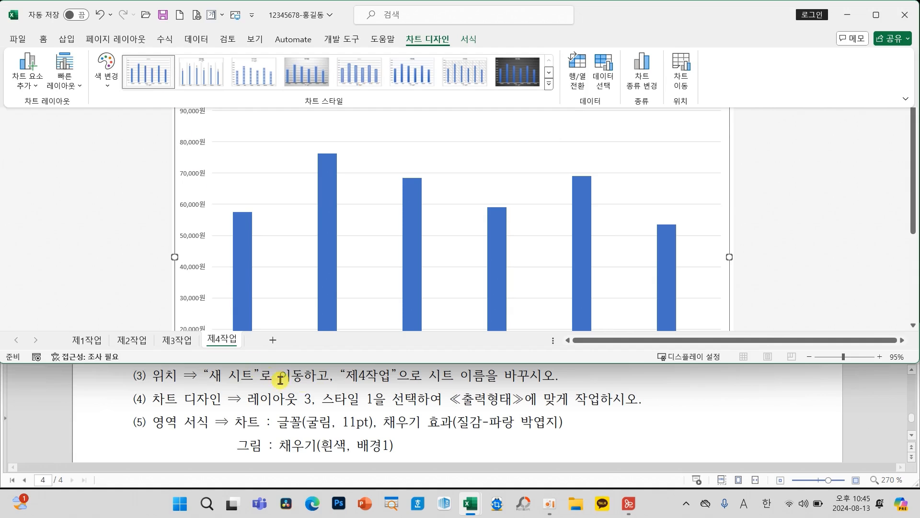
- Set the font of the whole chart area to 굴림 at 11 pt, following item (5) of the instructions
scroll(373, 413, "down", 1)
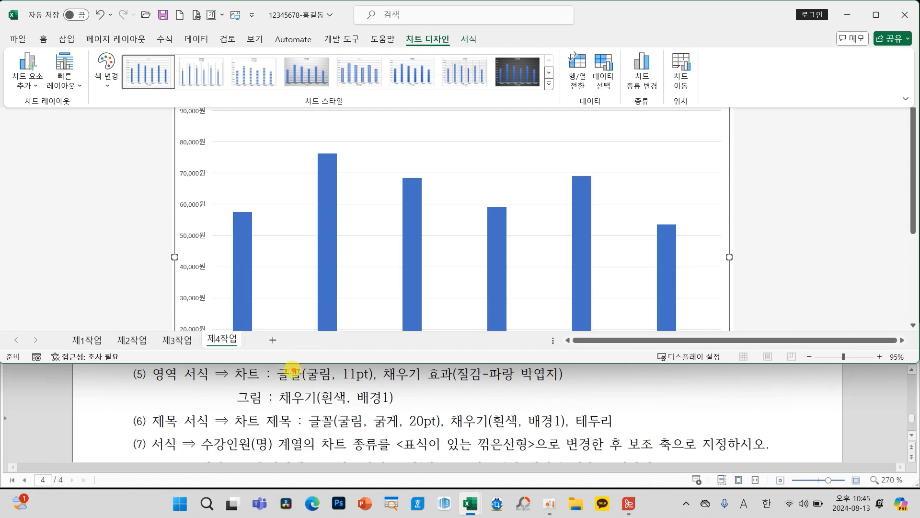
mouse_move(267, 362)
left_mouse_down()
mouse_move(302, 379)
mouse_move(384, 388)
left_mouse_up()
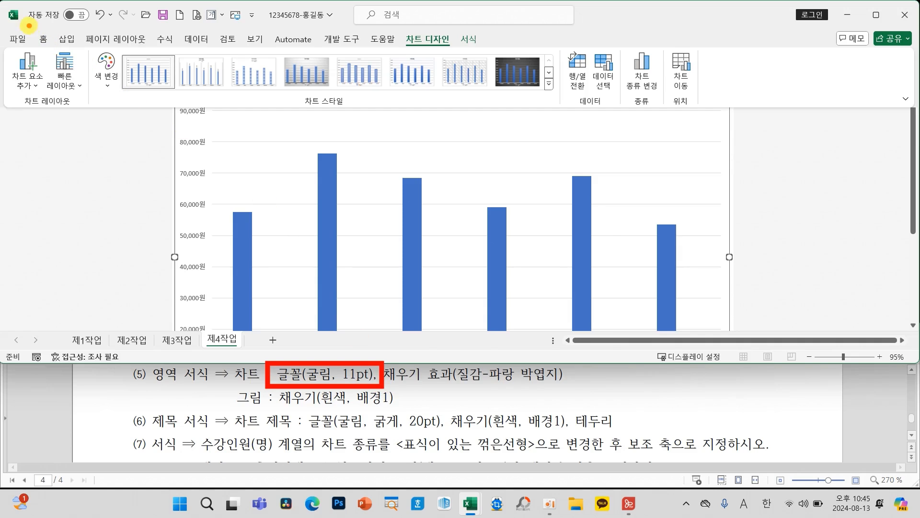
left_click_drag(29, 26, 63, 16)
key("Escape")
left_click(43, 39)
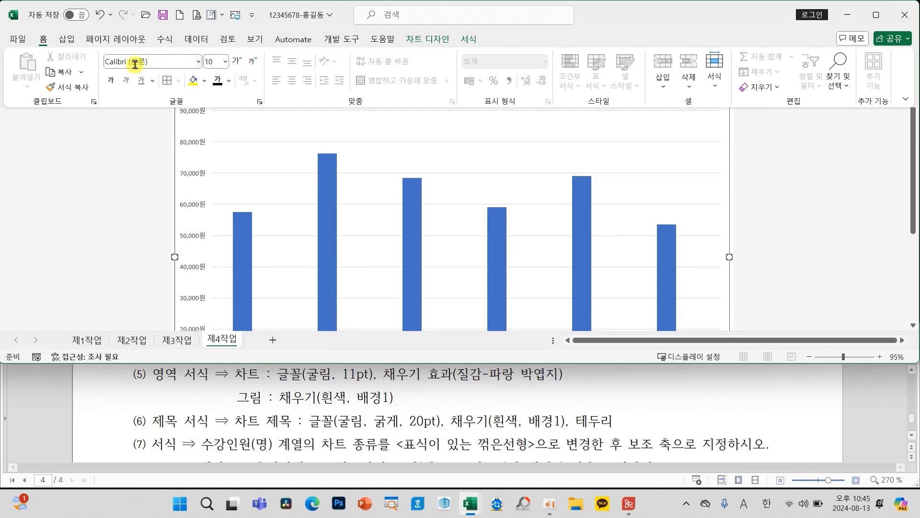
left_click(178, 64)
type("굴림")
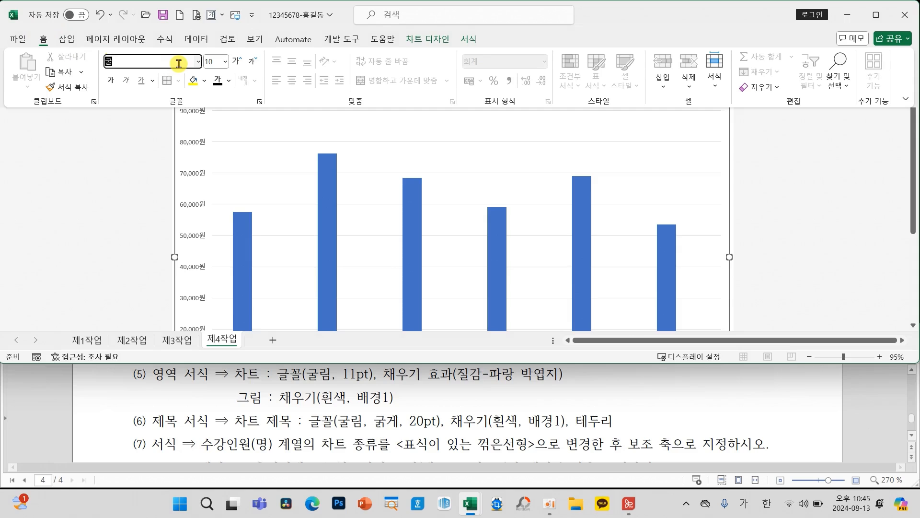
left_click(226, 63)
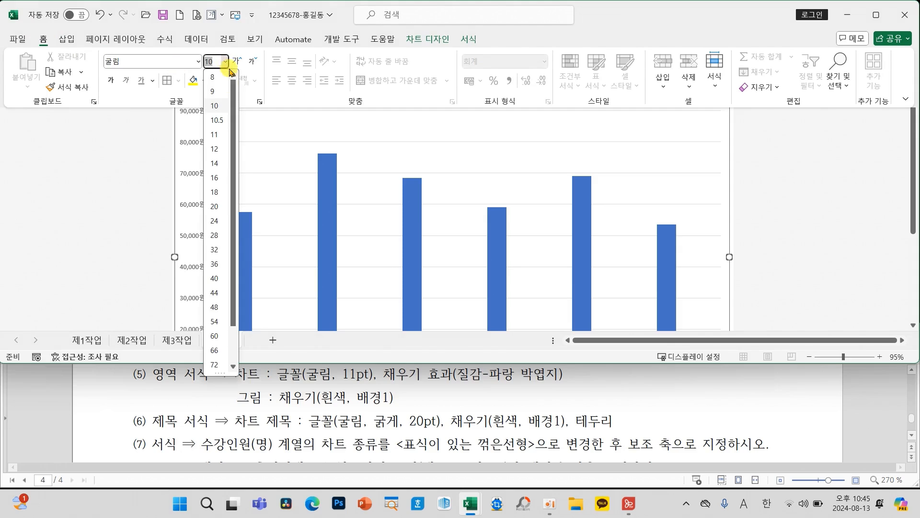
left_click(218, 134)
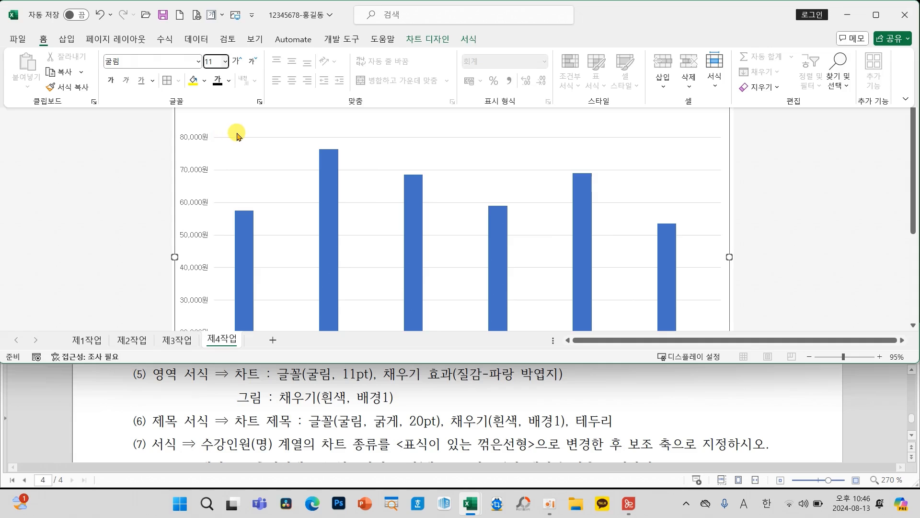
- Fill the chart area with the 파랑 박엽지 texture
left_click(467, 39)
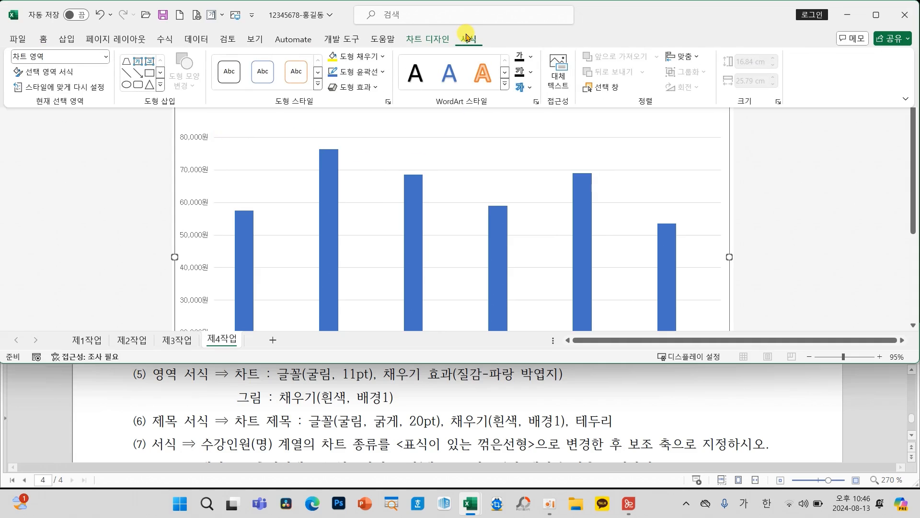
left_click(349, 59)
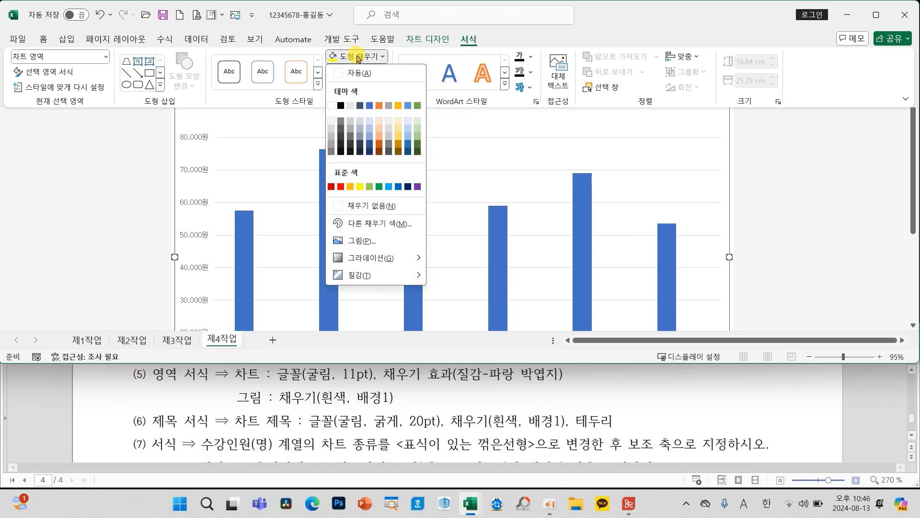
mouse_move(402, 277)
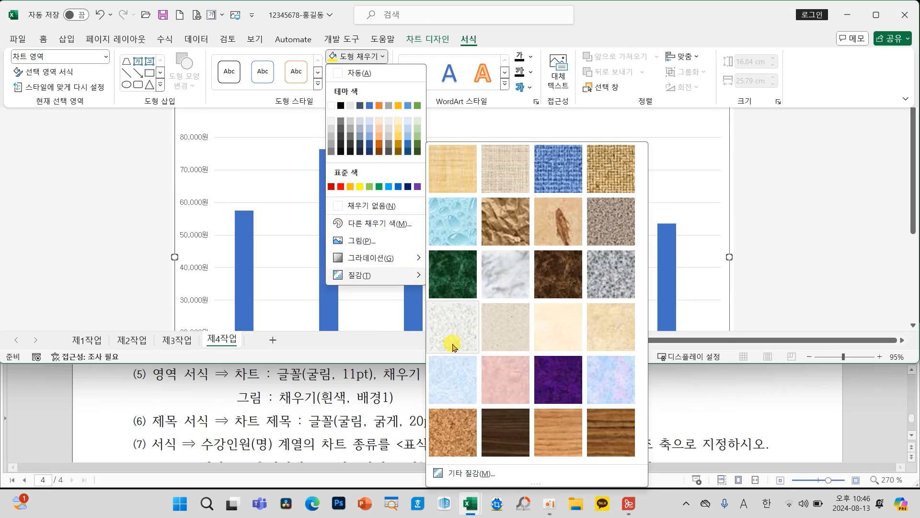
left_click(454, 378)
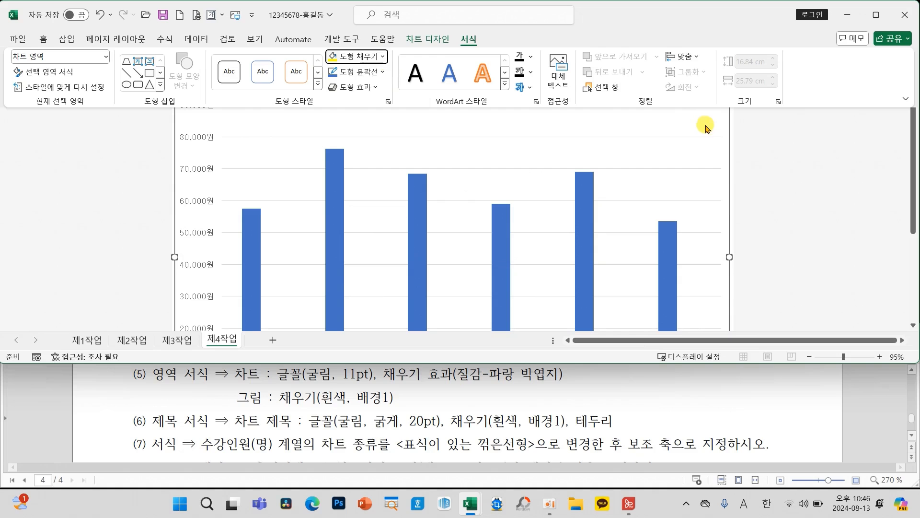
- Fill the chart area with the blue tissue paper (파랑 박엽지) texture
left_click(383, 56)
mouse_move(390, 275)
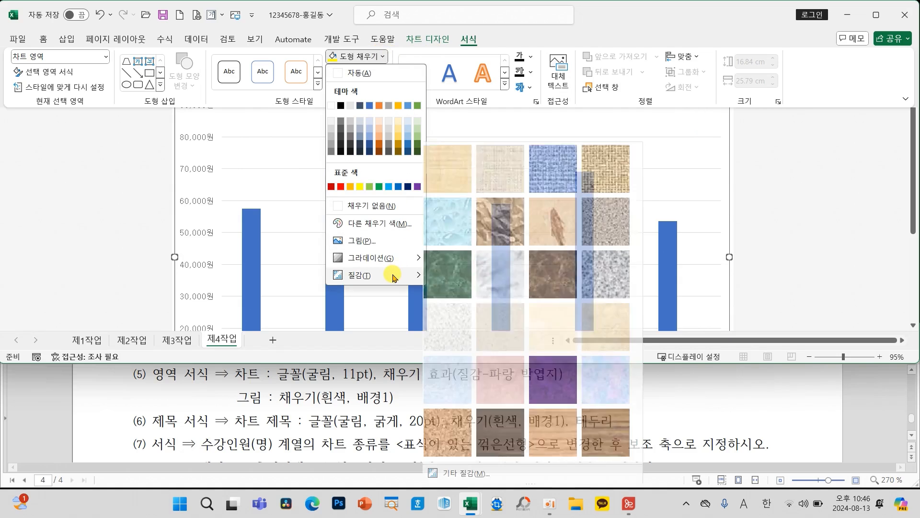
left_click(447, 368)
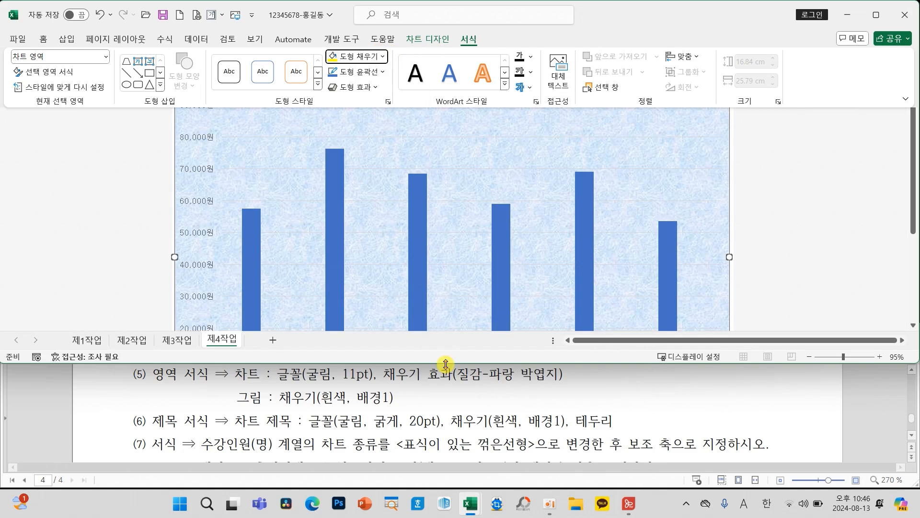
left_click(383, 56)
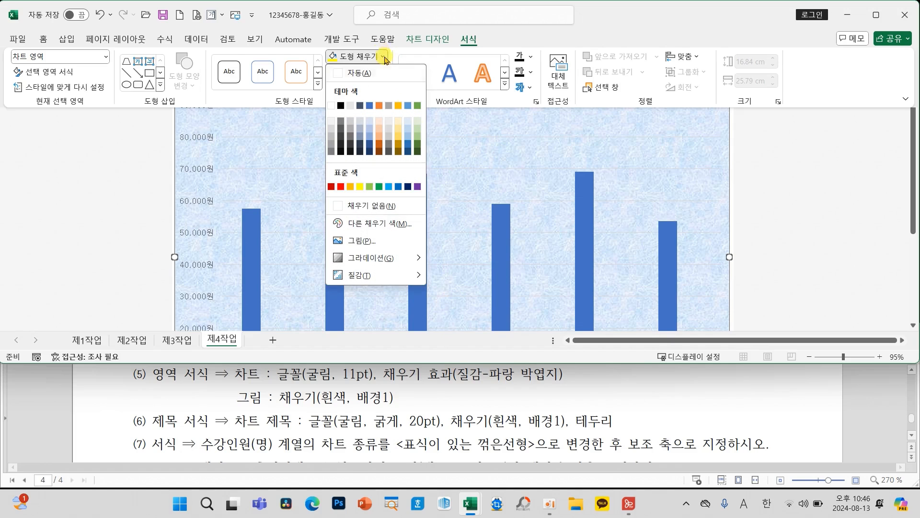
mouse_move(410, 277)
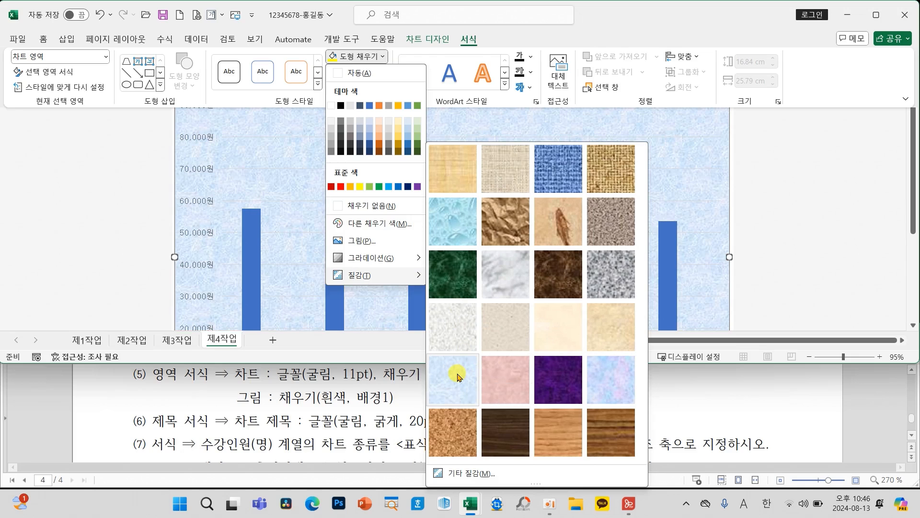
left_click(458, 378)
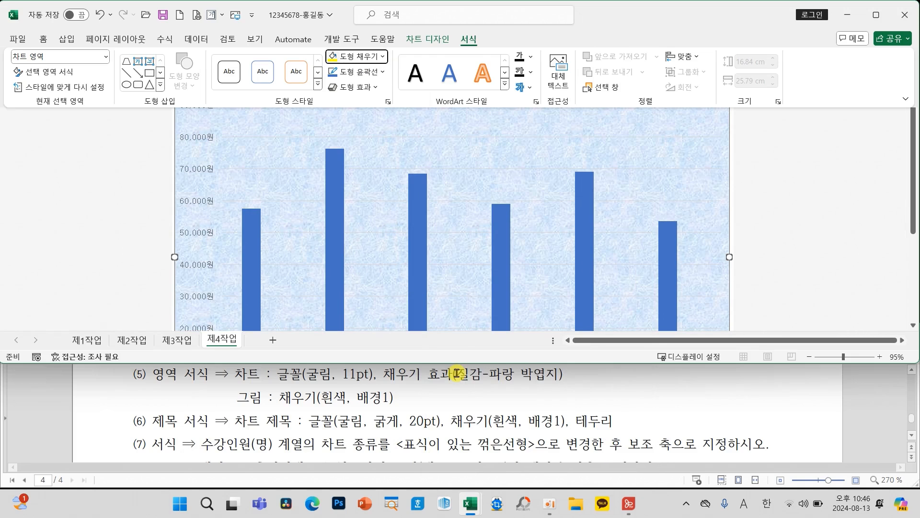
- Fill the chart's plot area with the theme colour White, Background 1 (흰색, 배경1)
left_click(456, 215)
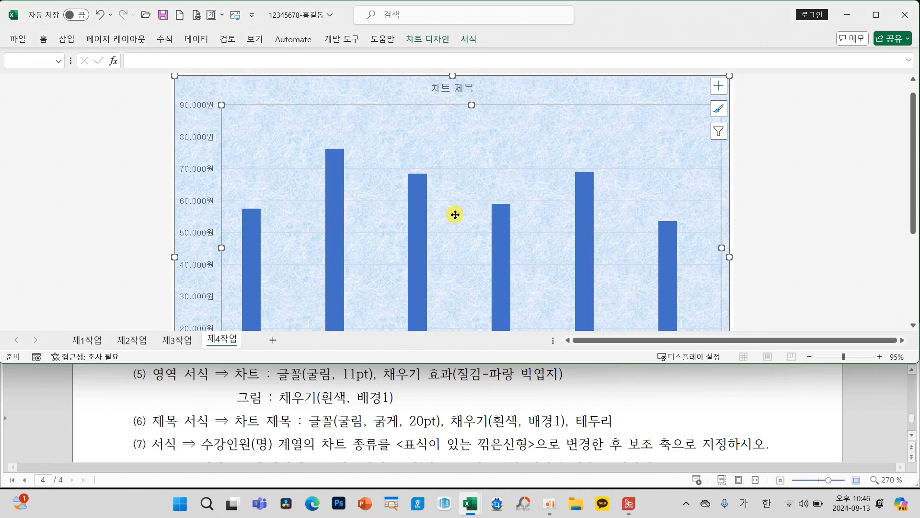
left_click(441, 44)
left_click(464, 42)
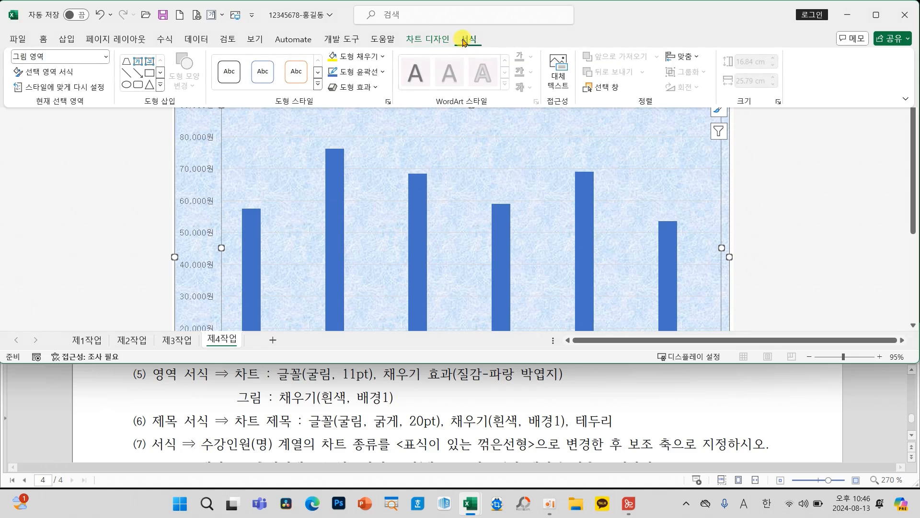
left_click(384, 57)
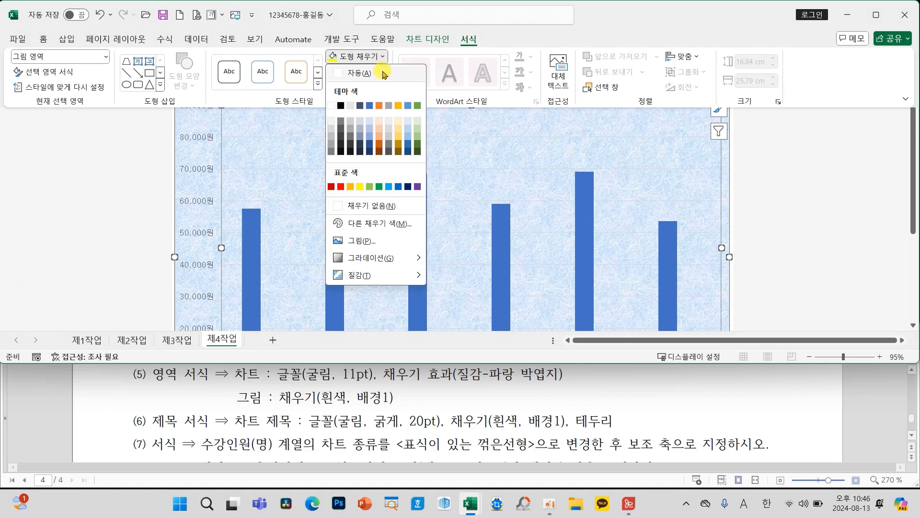
left_click(332, 106)
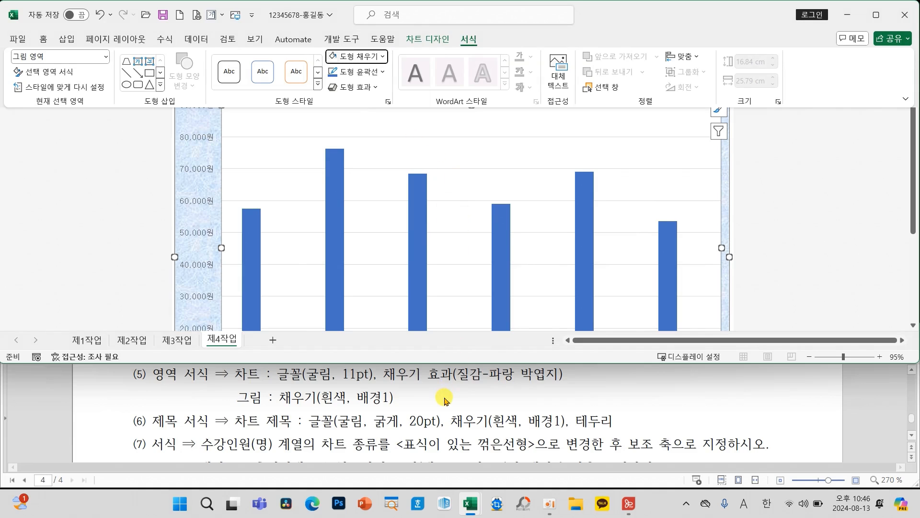
- Give the chart title a White, Background 1 fill and a black outline
scroll(444, 401, "down", 2)
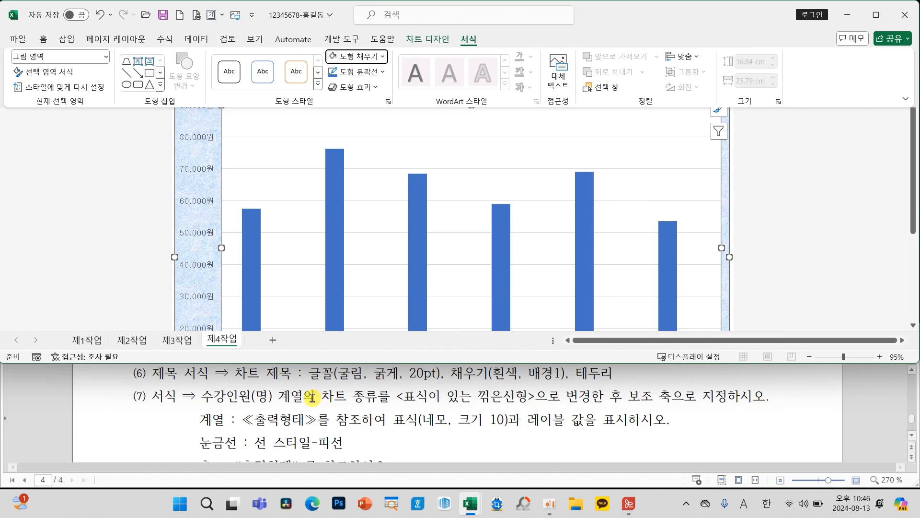
scroll(417, 286, "up", 1)
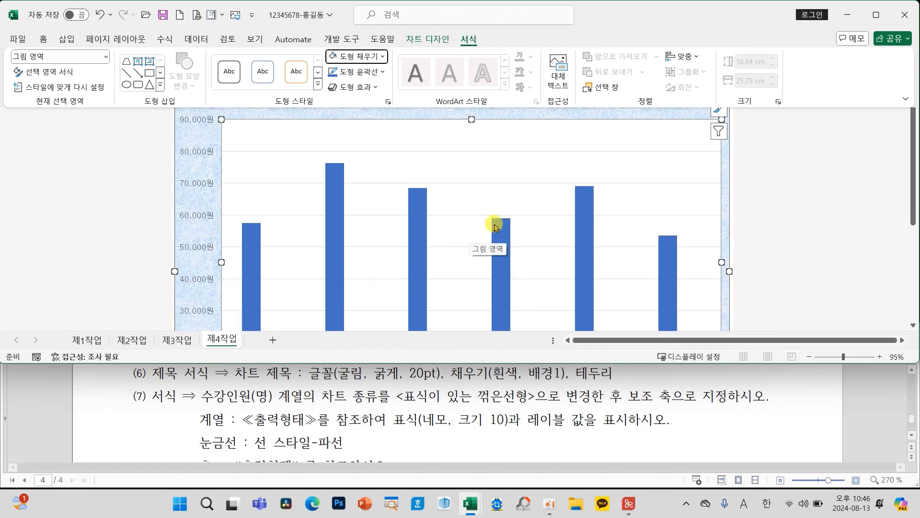
left_click(906, 187)
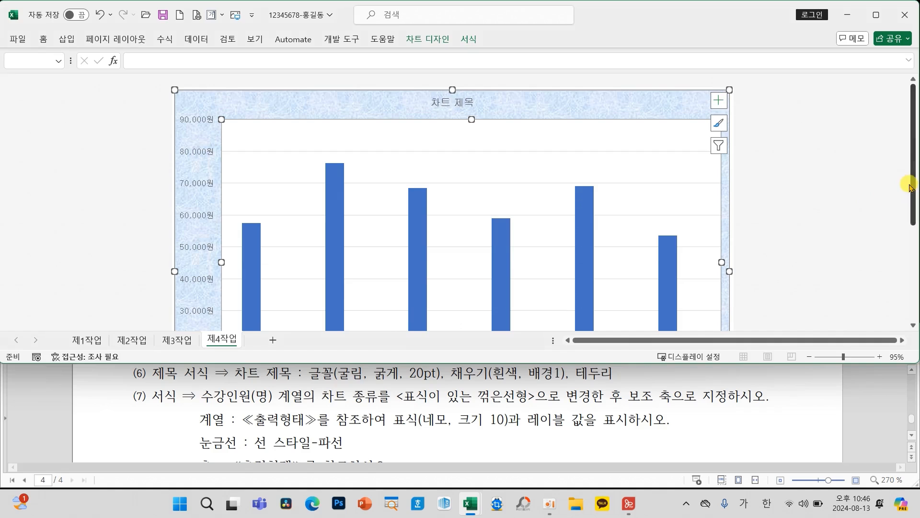
left_click(447, 101)
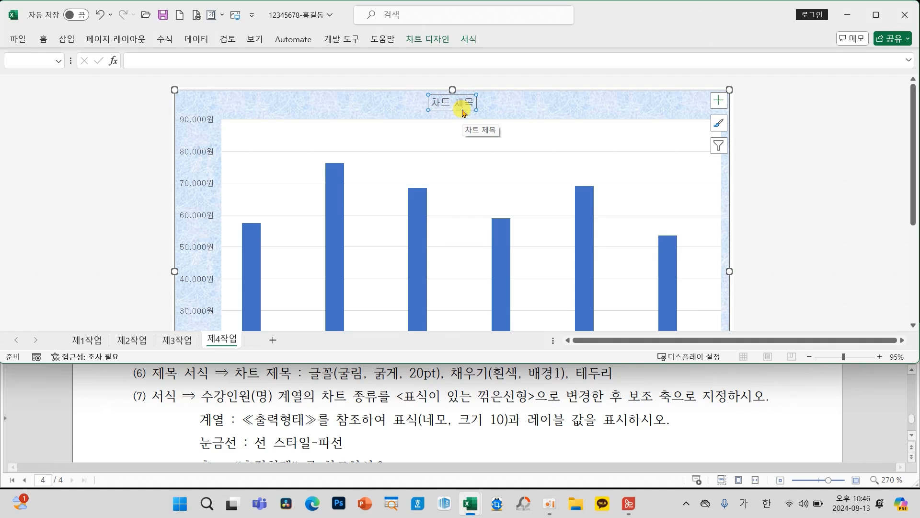
mouse_move(302, 363)
left_mouse_down()
mouse_move(430, 386)
mouse_move(631, 393)
left_mouse_up()
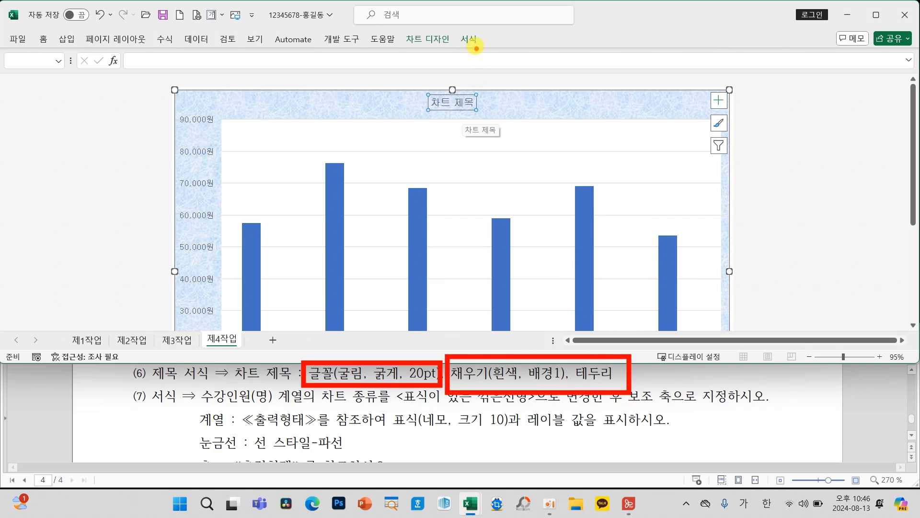
left_click(469, 39)
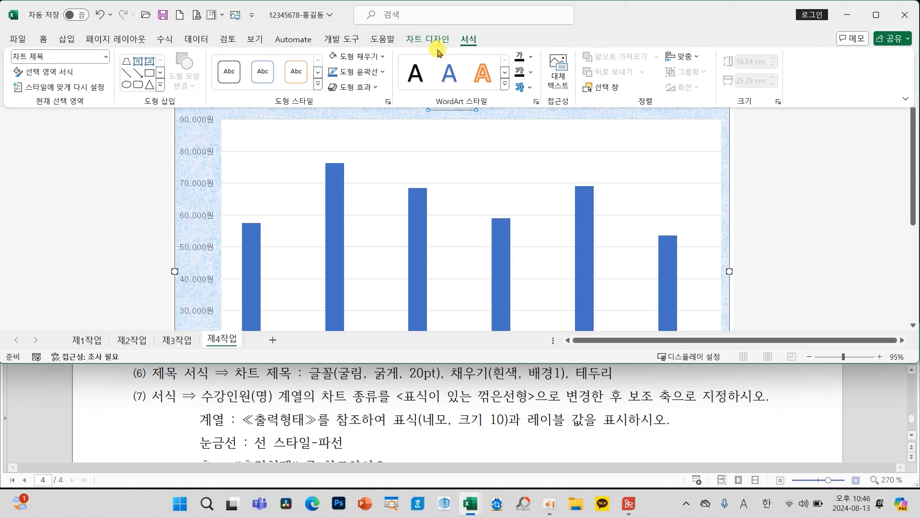
left_click(383, 56)
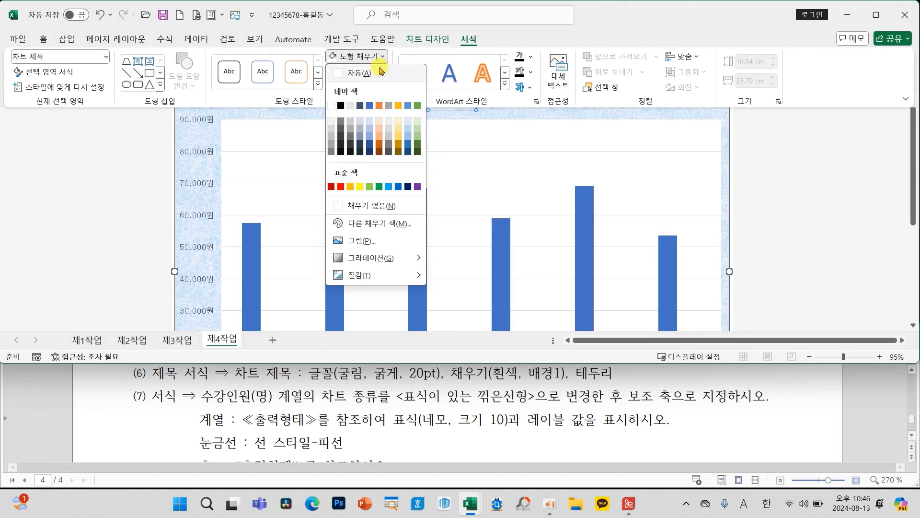
left_click(331, 106)
left_click(378, 71)
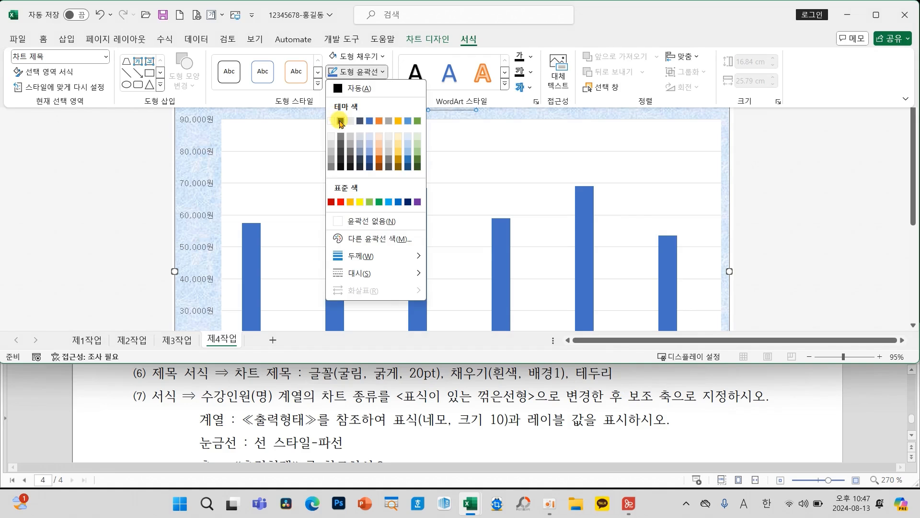
left_click(341, 122)
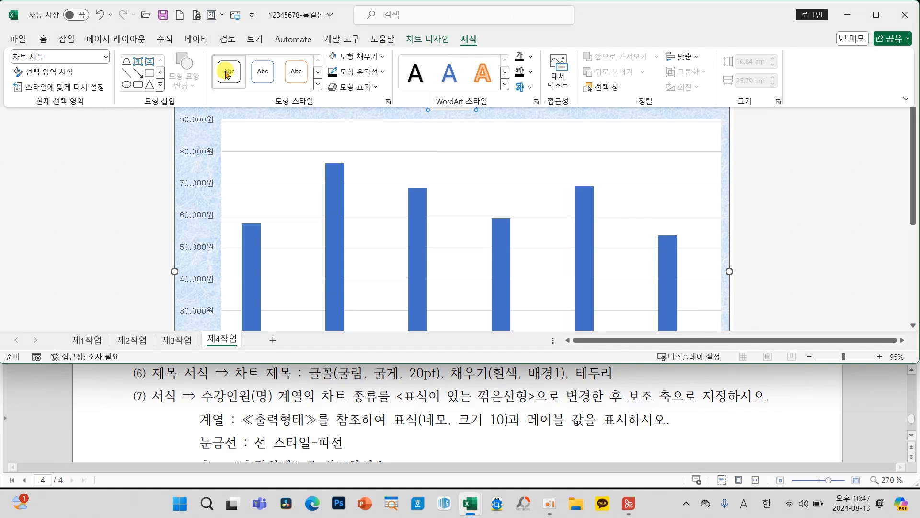
- Make the chart title bold and set its font size to 20 pt
left_click(44, 40)
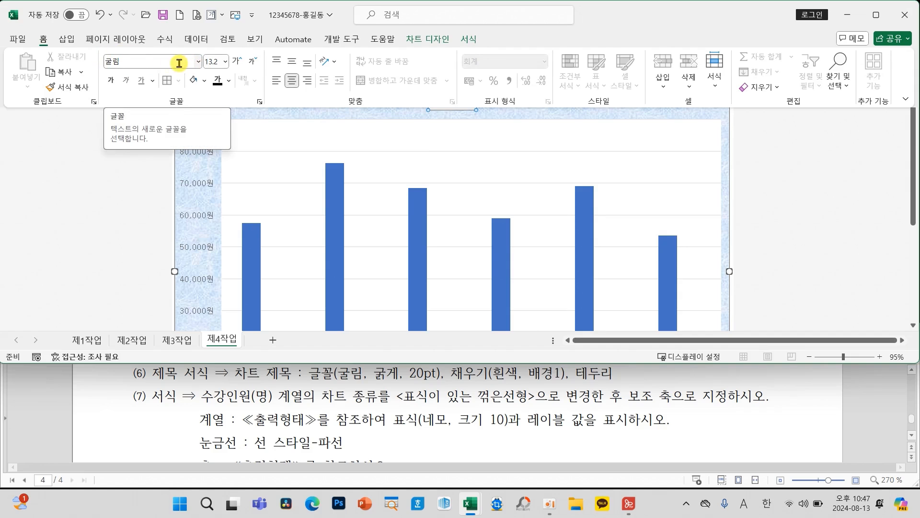
left_click(111, 80)
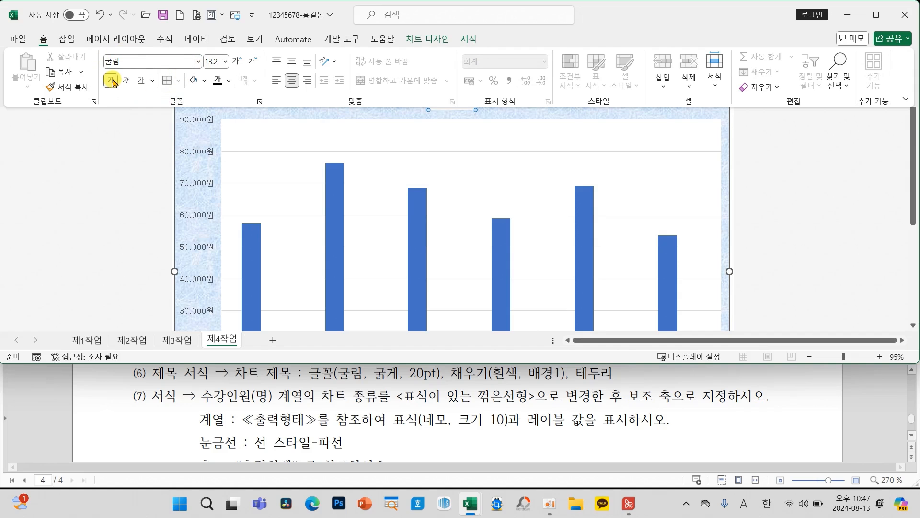
left_click(227, 62)
left_click(222, 206)
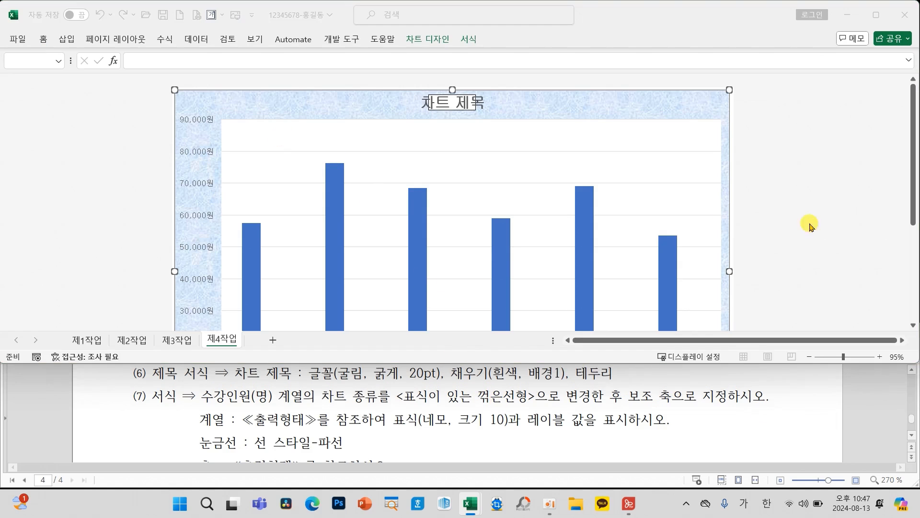
- Replace the chart title text with "생활양식과 생활한식 수강현황분석" and compare it with the sample output in the instructions
left_click(431, 103)
left_click_drag(435, 103, 484, 107)
type("생")
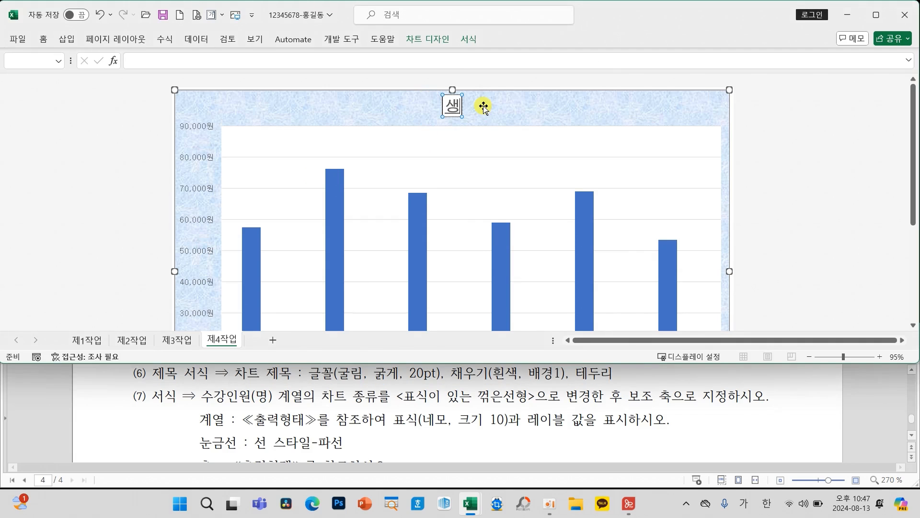
type("흐양식")
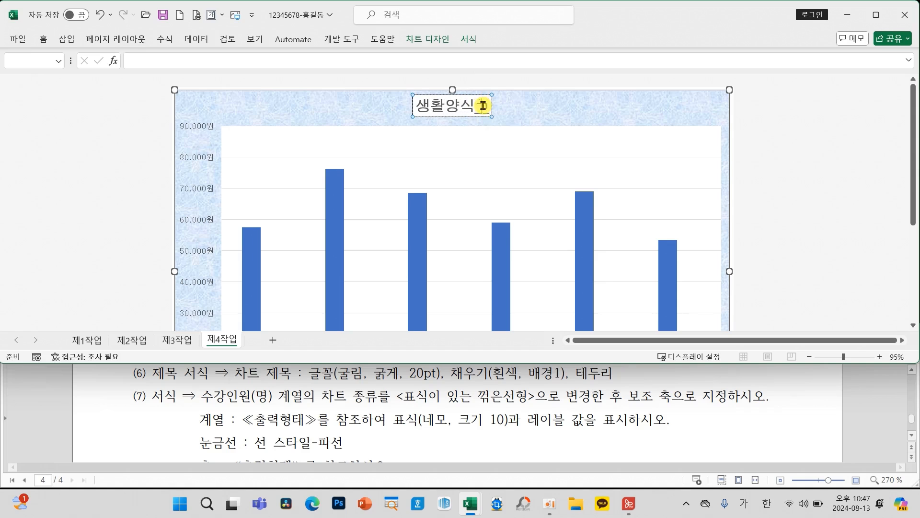
type("과 변화한식 수강혀")
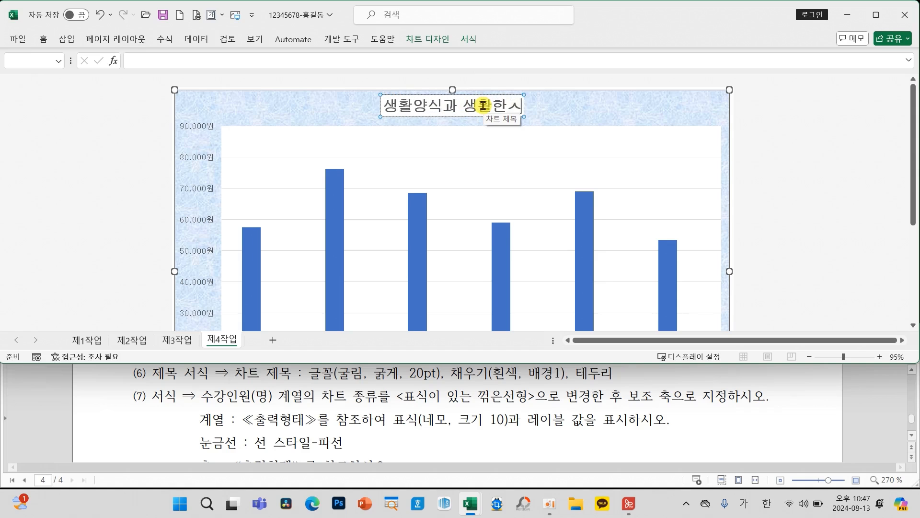
type("황분소")
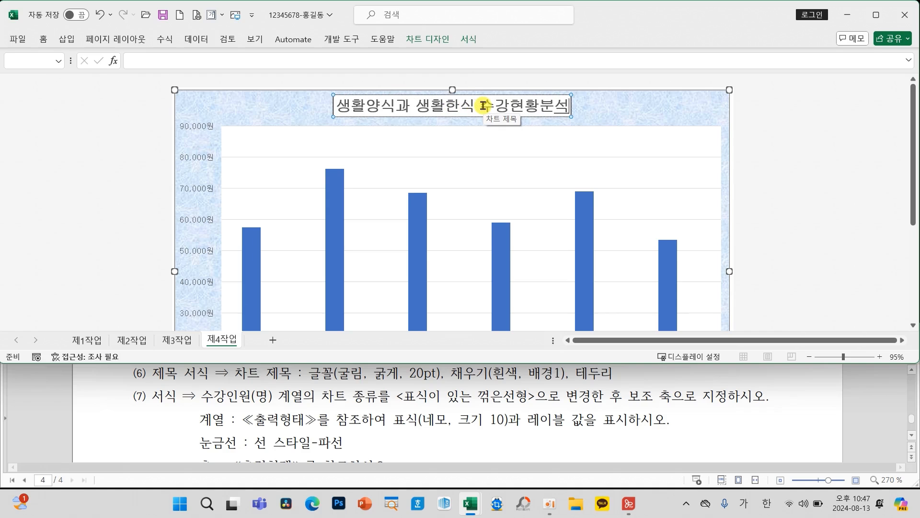
left_click(587, 110)
scroll(552, 441, "up", 3)
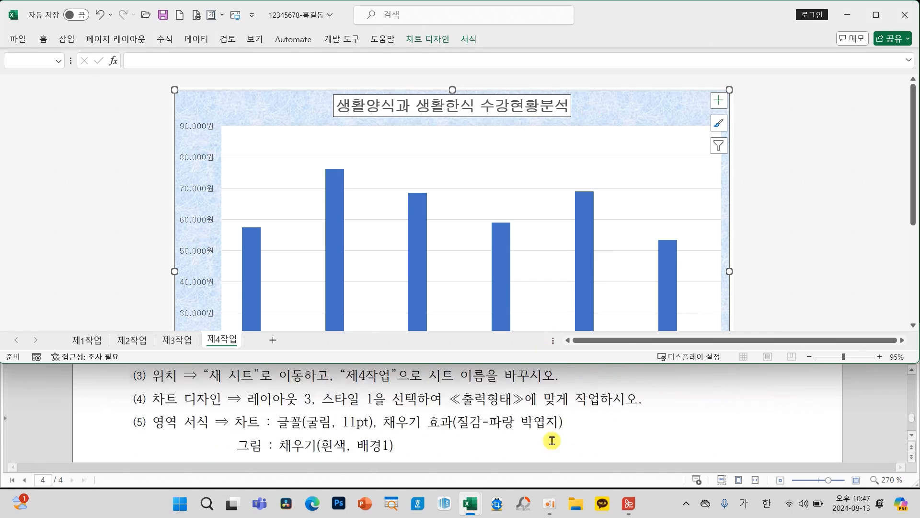
scroll(552, 441, "up", 2)
scroll(541, 433, "down", 5)
scroll(540, 426, "up", 1)
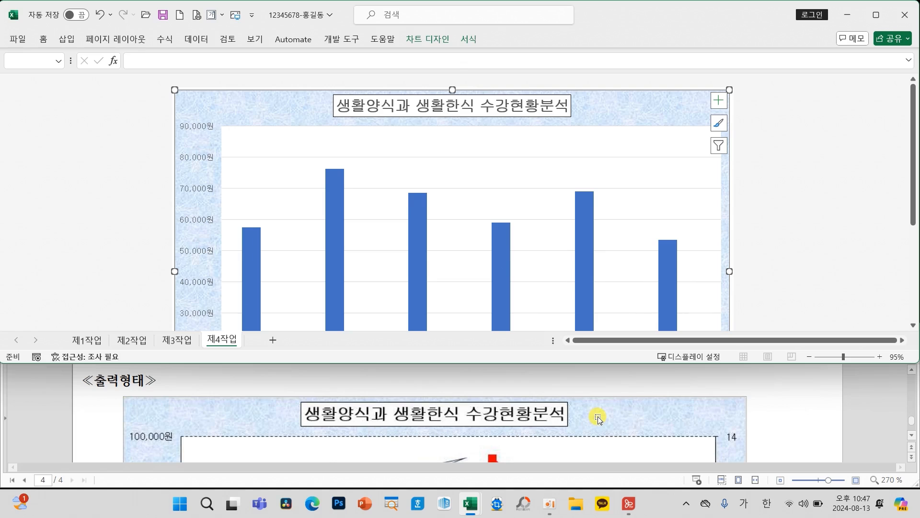
scroll(598, 417, "up", 5)
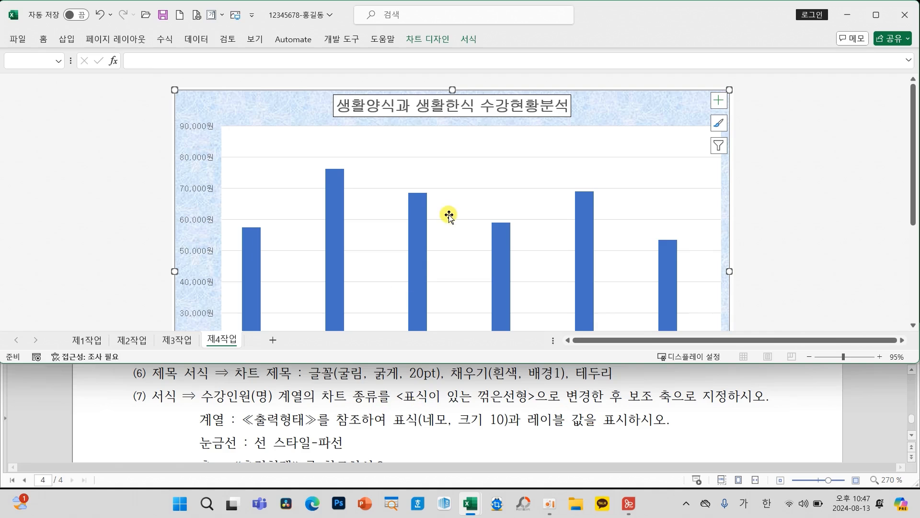
- Change the 수강인원(명) series to a line with markers (표식이 있는 꺾은선형) and plot it on the secondary axis
scroll(450, 211, "down", 1)
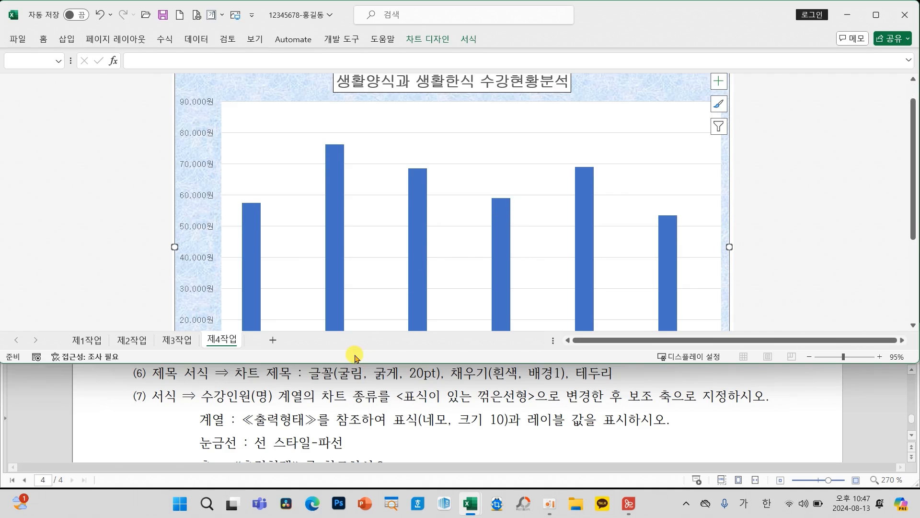
mouse_move(199, 388)
left_mouse_down()
mouse_move(331, 408)
mouse_move(725, 408)
left_mouse_up()
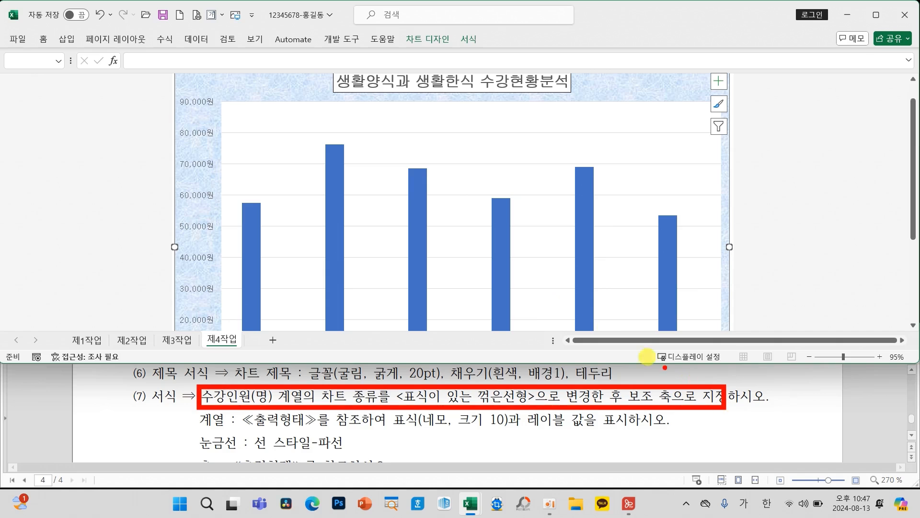
scroll(508, 259, "down", 1)
scroll(508, 259, "down", 1)
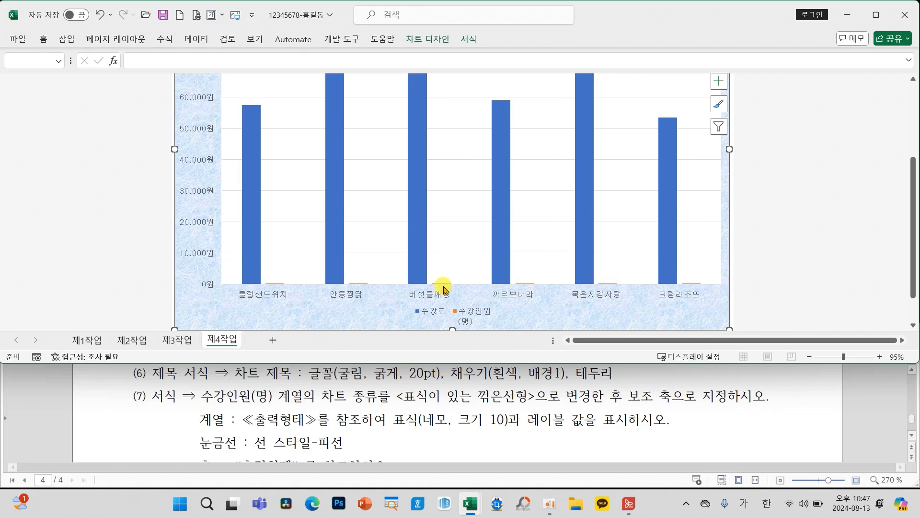
left_click(501, 213)
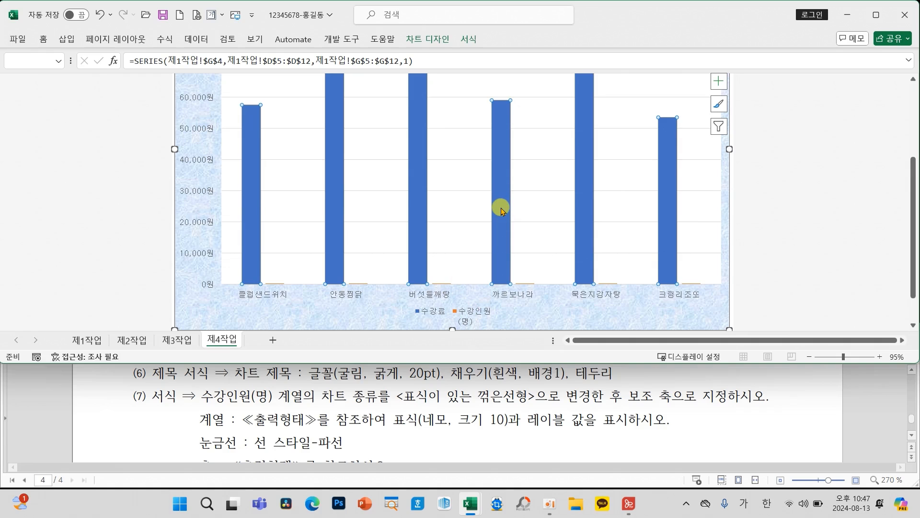
right_click(501, 211)
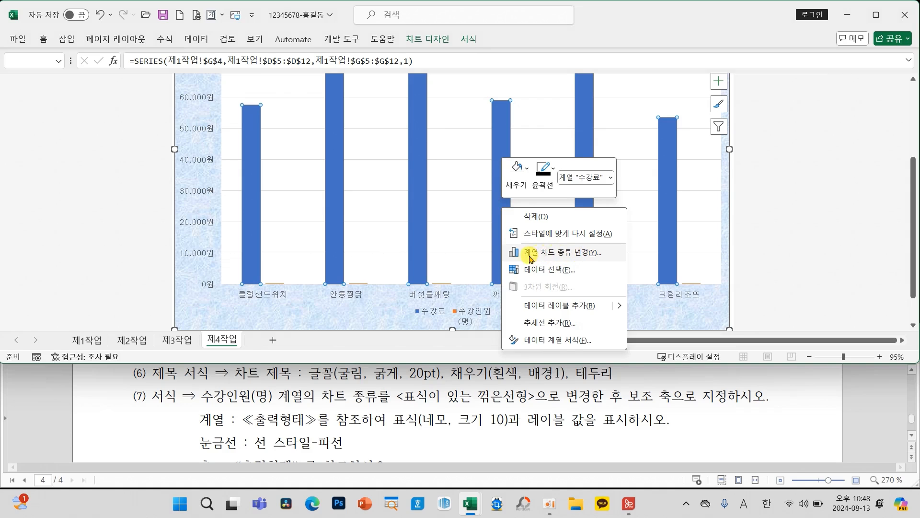
left_click(549, 256)
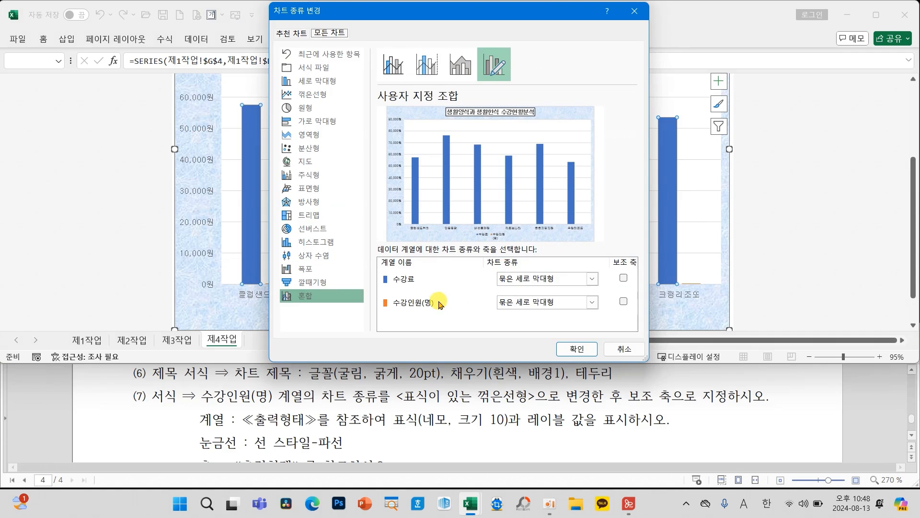
left_click(527, 302)
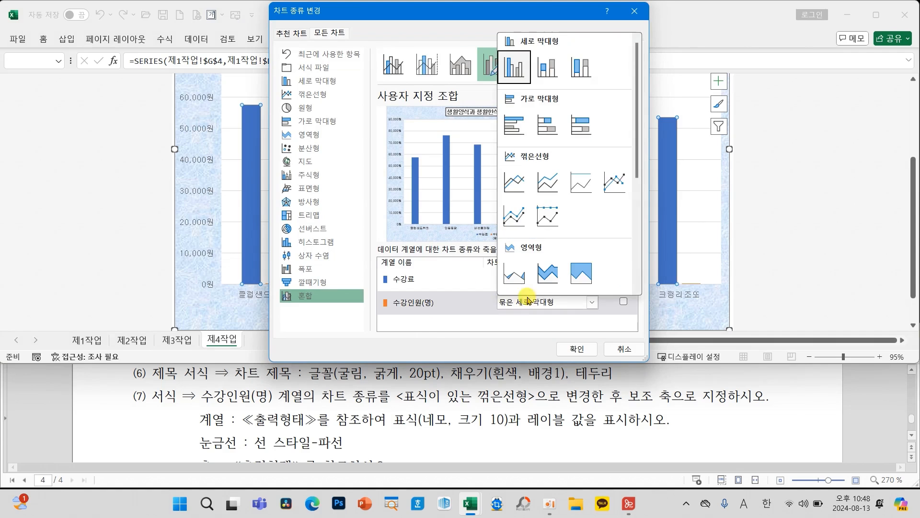
left_click(622, 187)
left_click(623, 302)
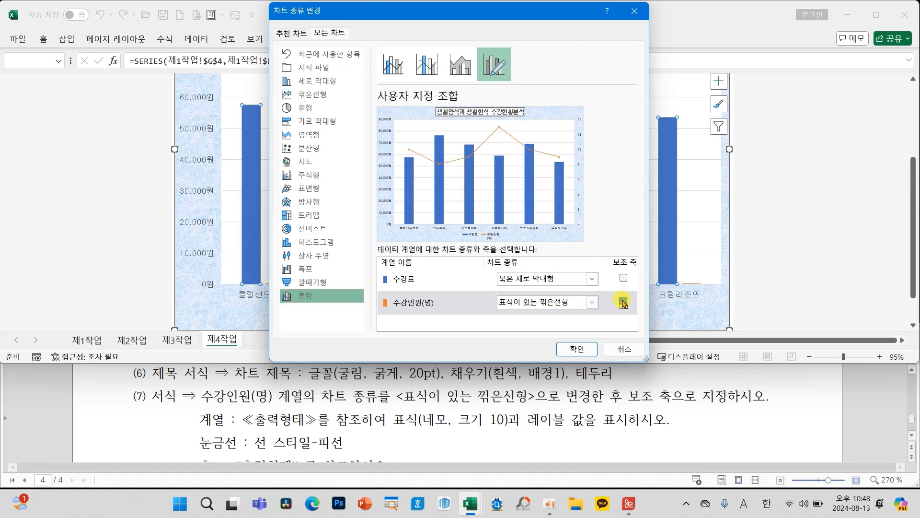
mouse_move(365, 285)
left_mouse_down()
mouse_move(537, 317)
mouse_move(644, 319)
left_mouse_up()
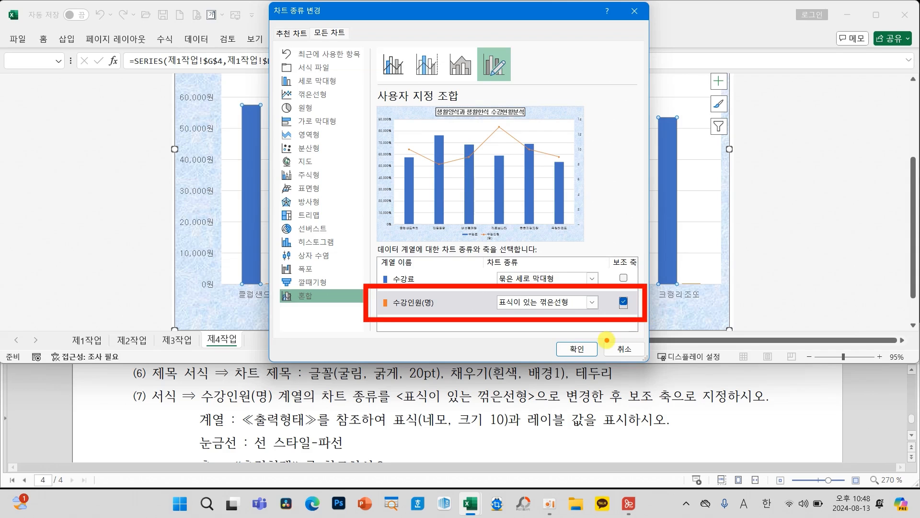
key("Escape")
left_click(575, 350)
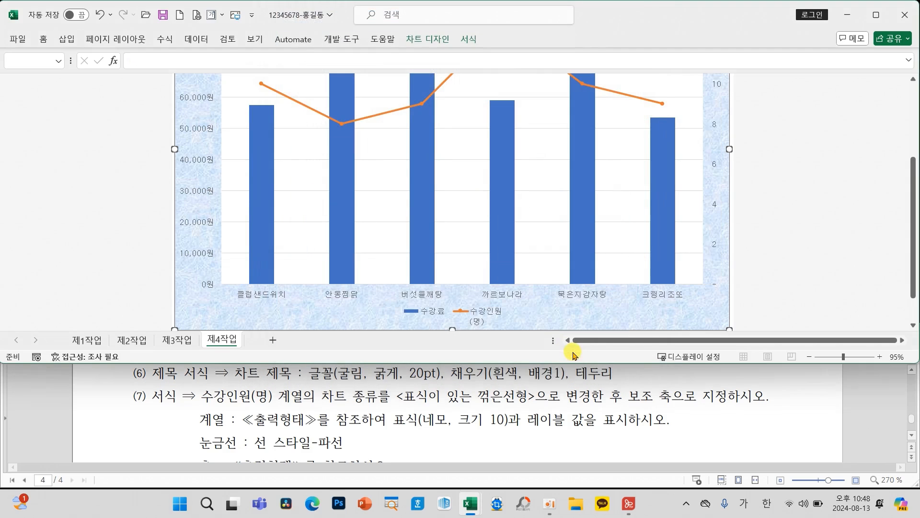
scroll(472, 269, "up", 2)
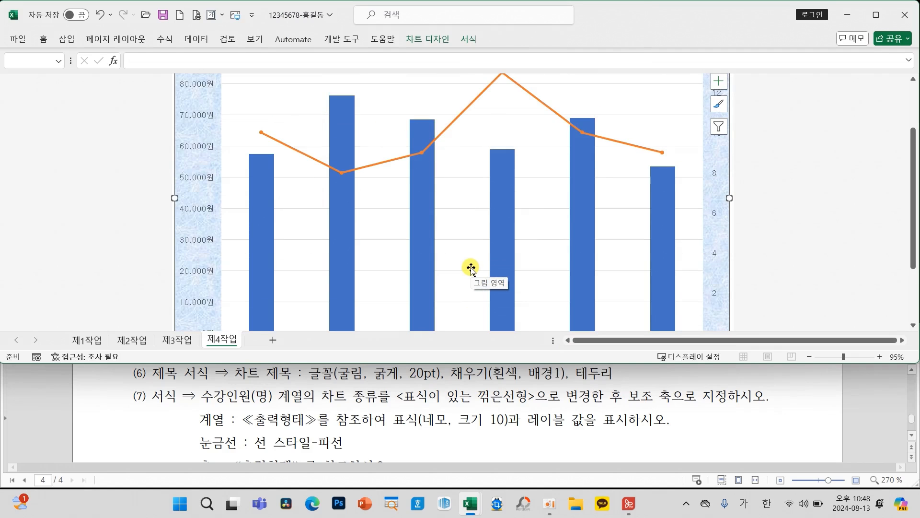
scroll(471, 269, "up", 1)
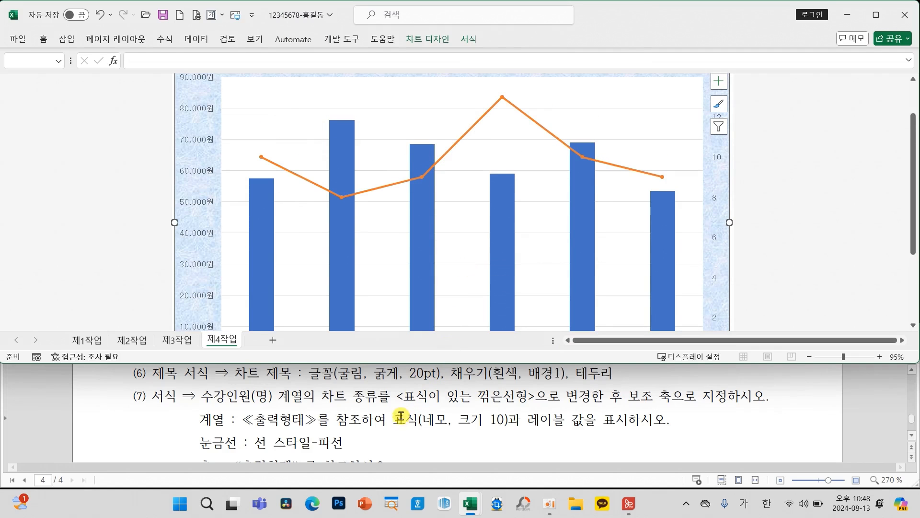
mouse_move(502, 99)
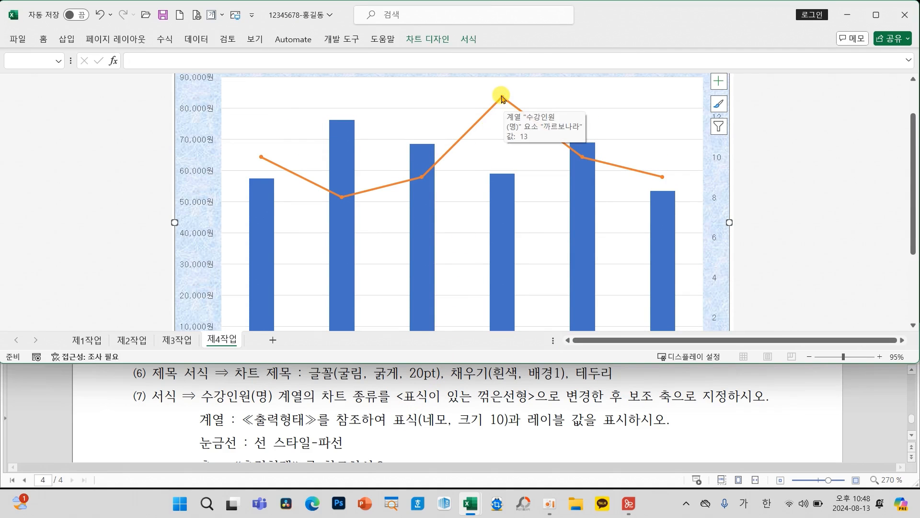
key("ctrl+q")
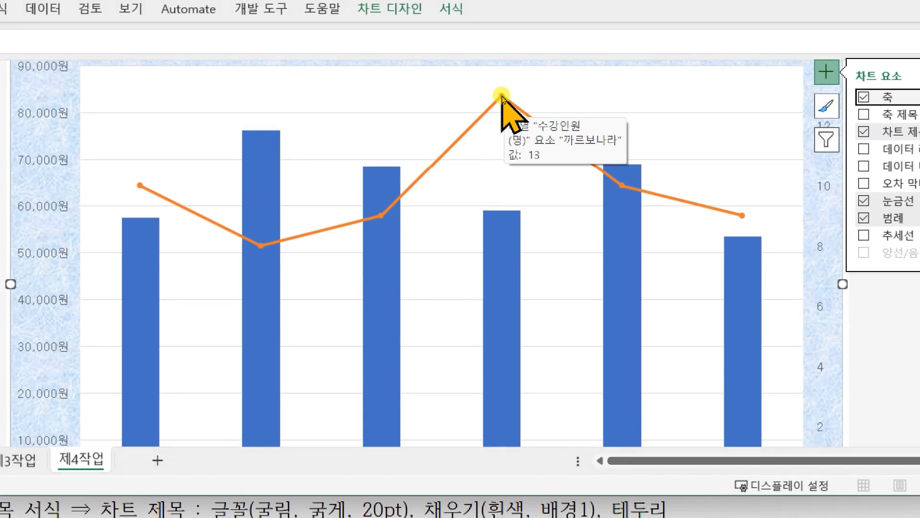
key("ctrl")
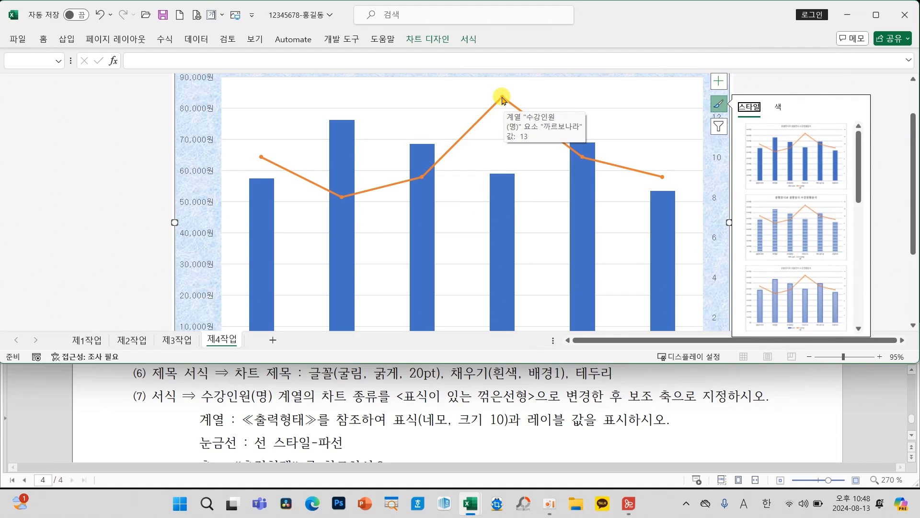
left_click(502, 98)
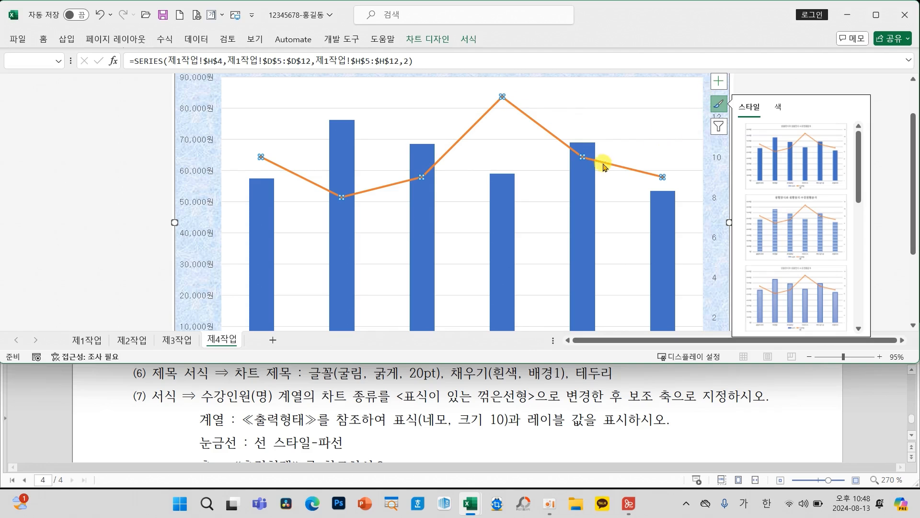
right_click(582, 157)
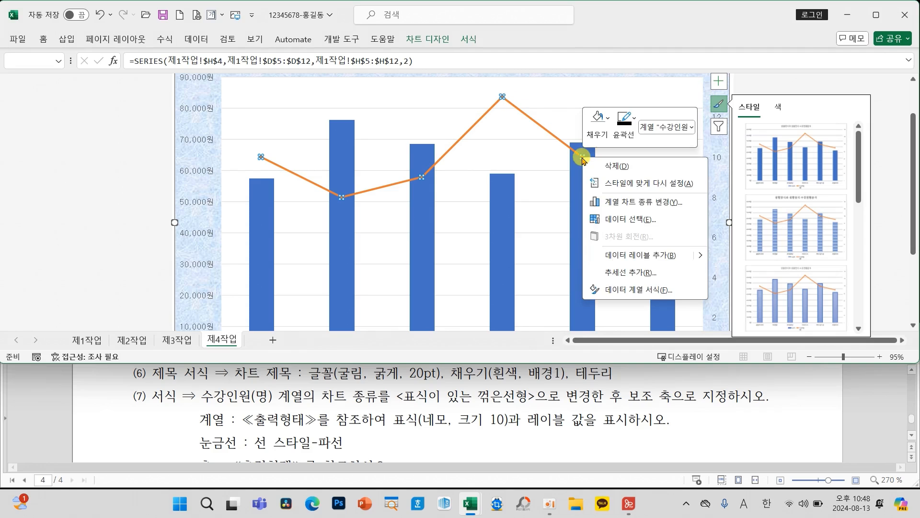
left_click(640, 290)
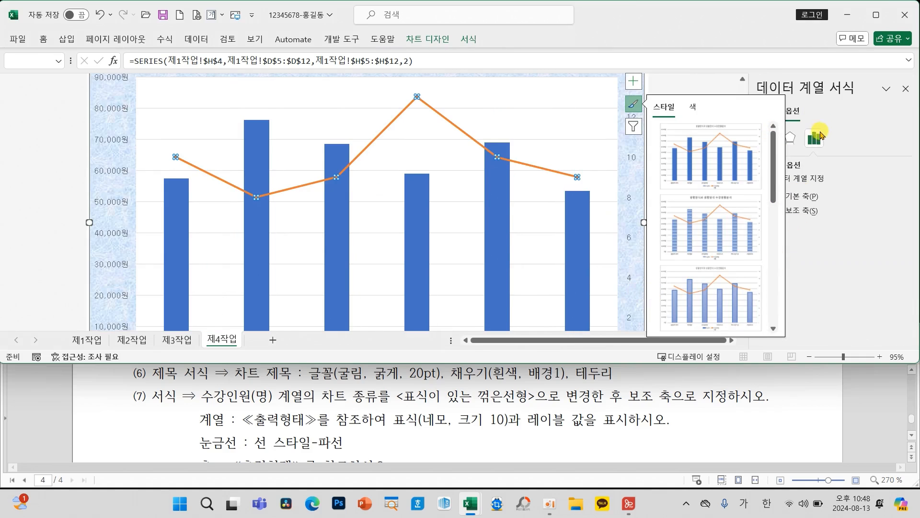
key("Escape")
key("Escape")
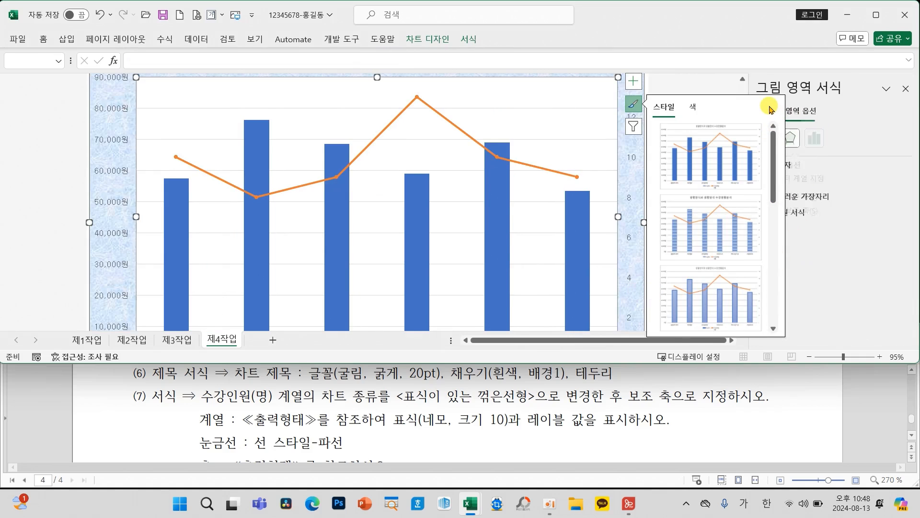
left_click(706, 92)
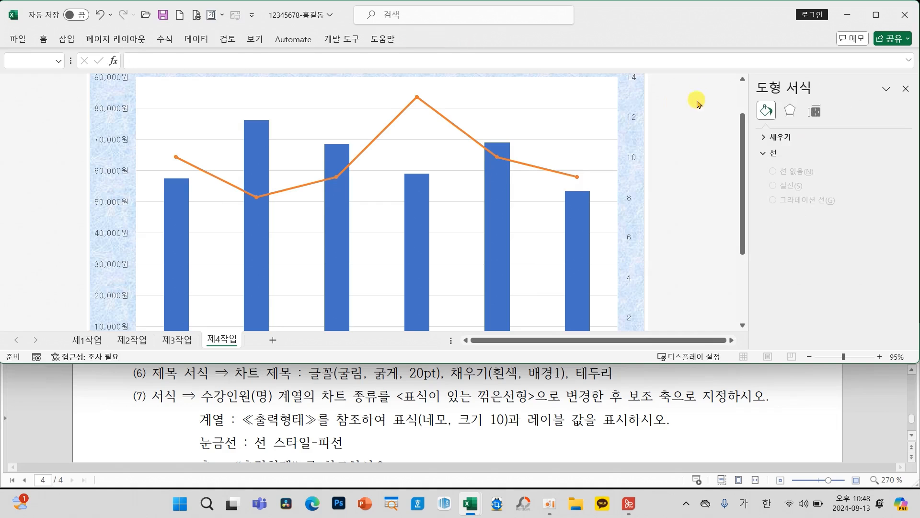
- Set the 수강인원(명) line's markers to the built-in square shape with size 10
left_click(497, 157)
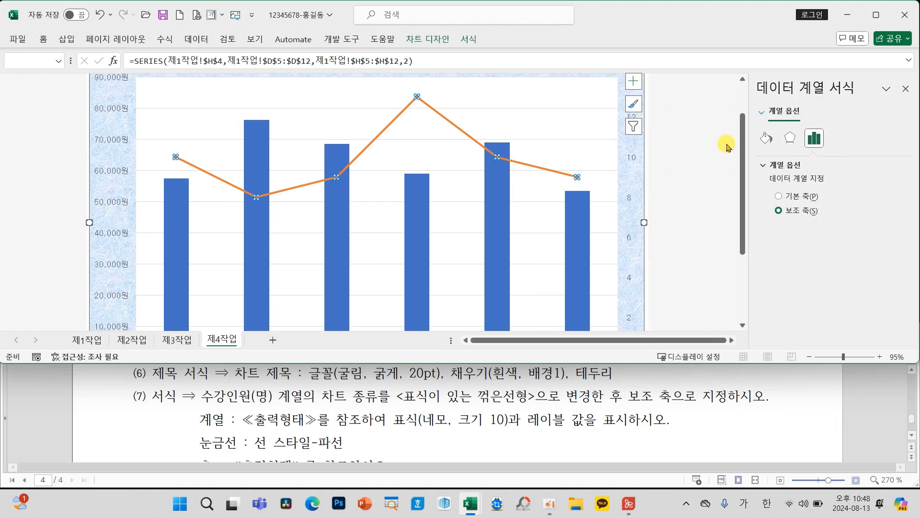
right_click(499, 158)
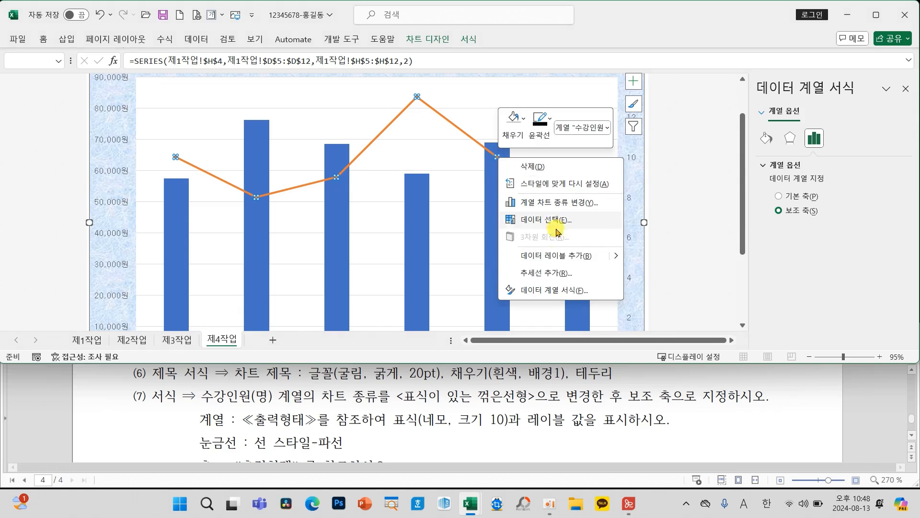
left_click(556, 289)
left_click(768, 139)
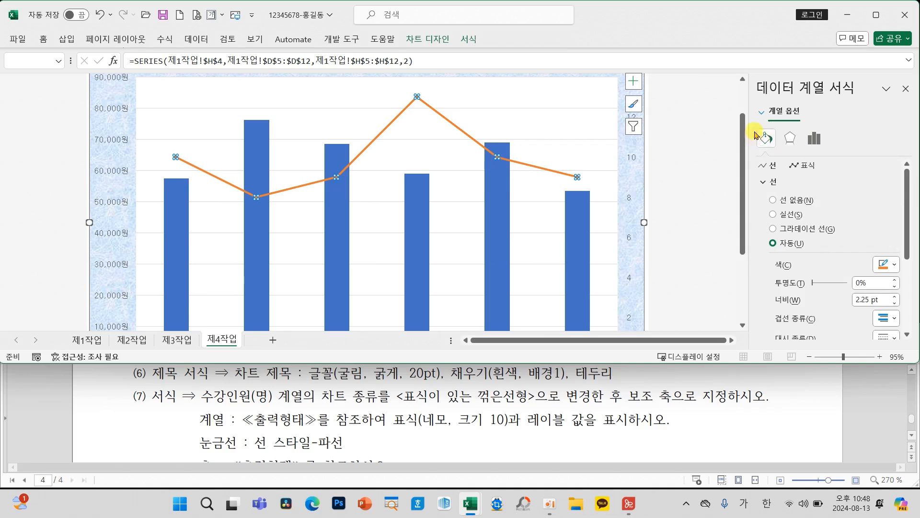
left_click(806, 166)
left_click(797, 182)
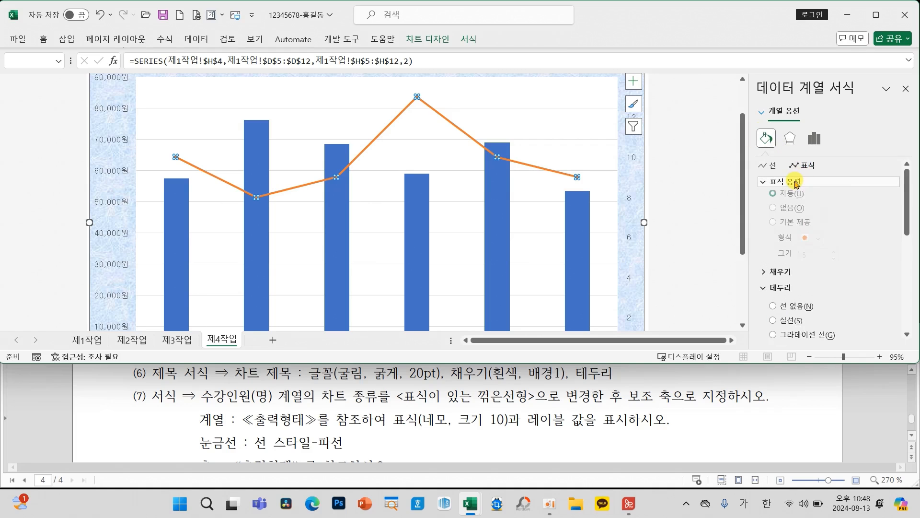
left_click(786, 229)
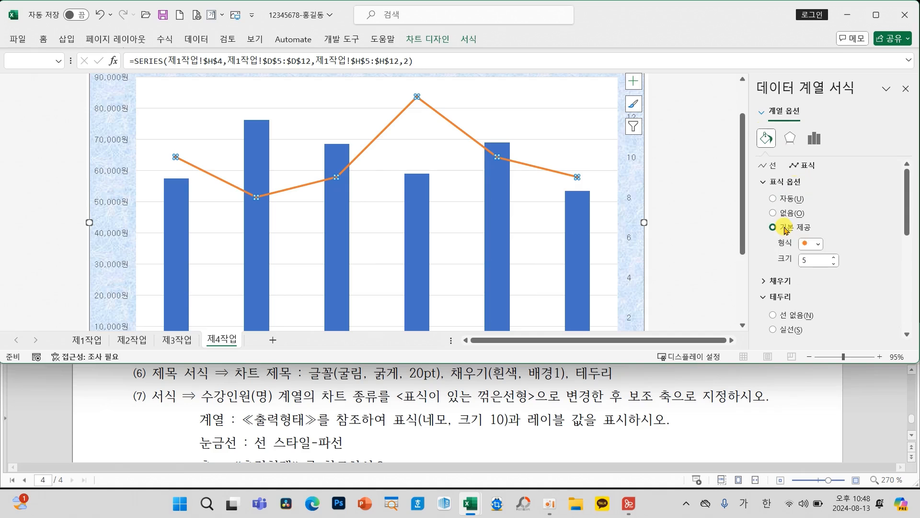
left_click(819, 246)
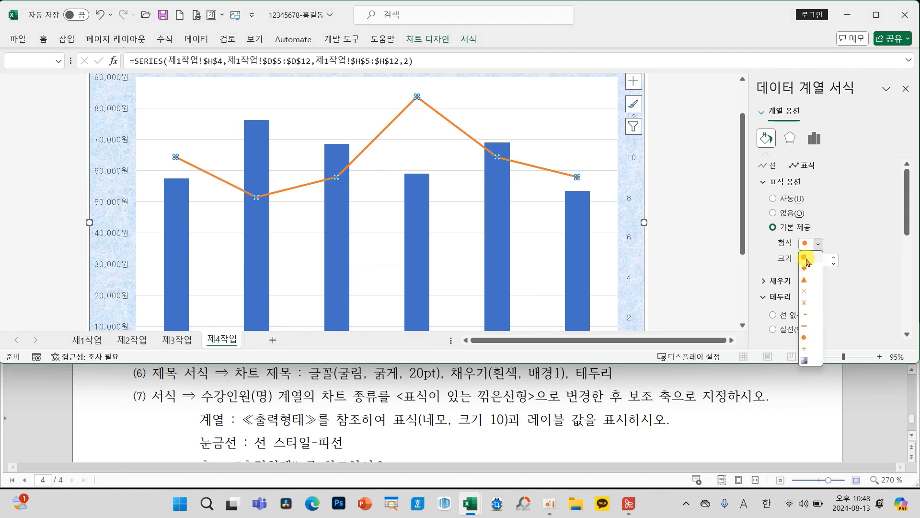
left_click(815, 257)
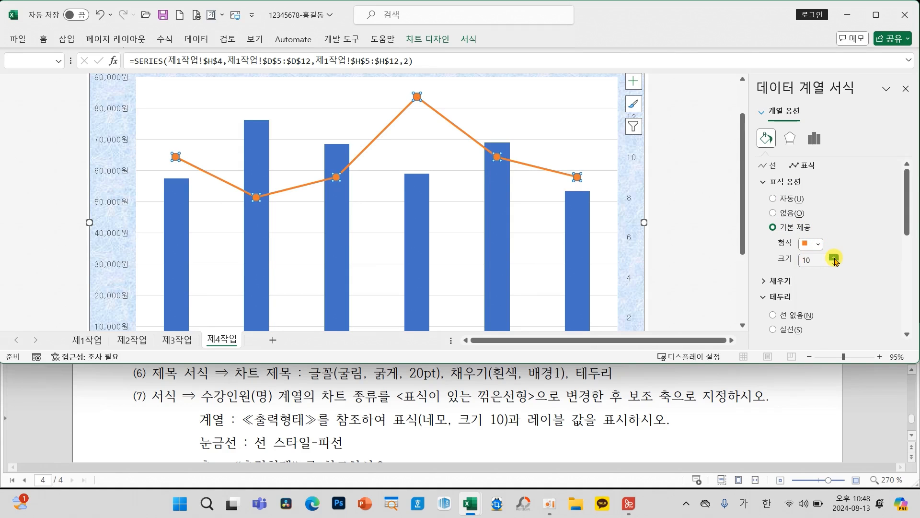
key("ctrl+4")
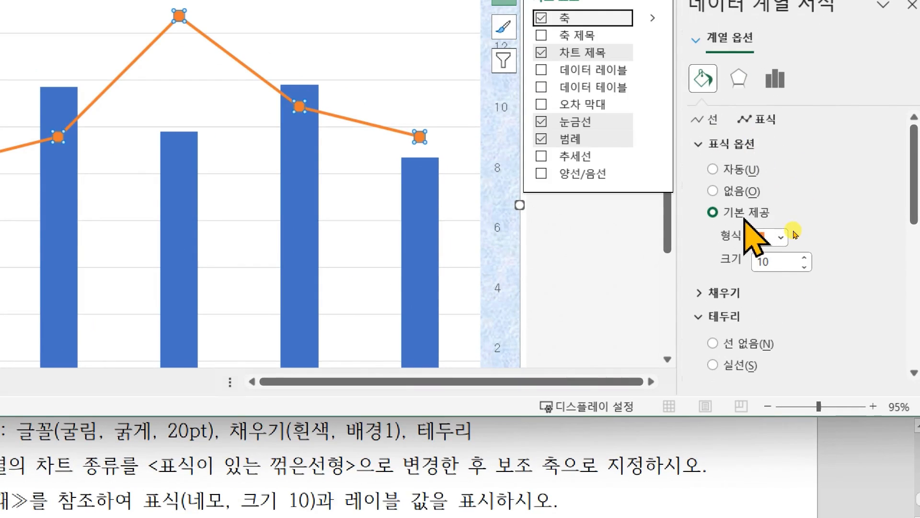
key("ctrl+4")
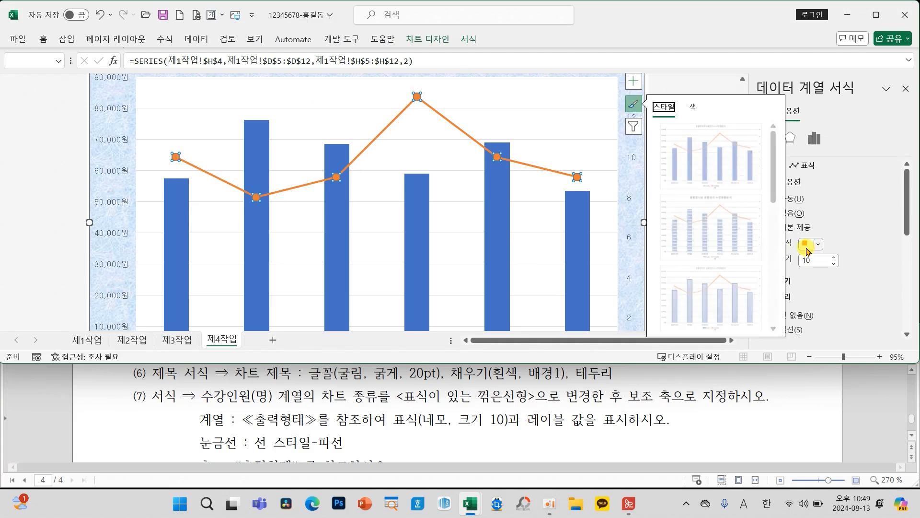
left_click(701, 90)
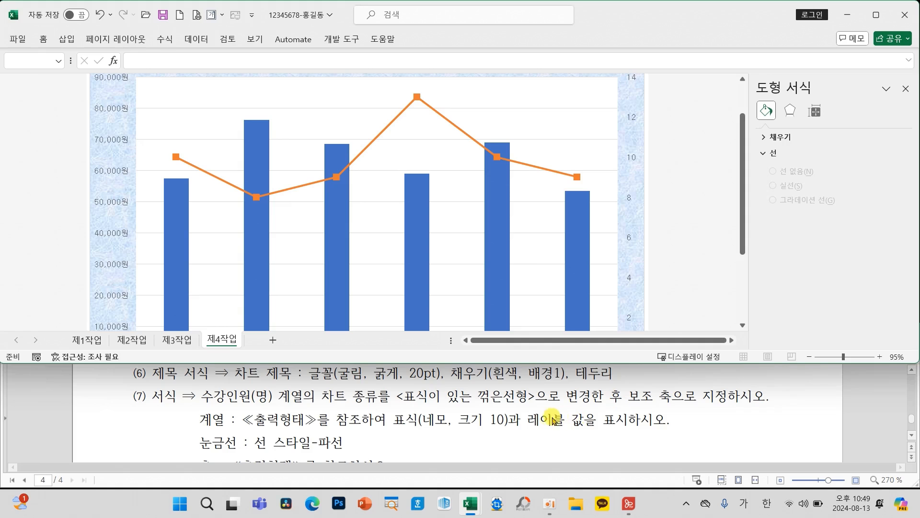
- Examine the label value instruction and the sample output chart to see which data point needs a data label
left_click_drag(520, 408, 592, 430)
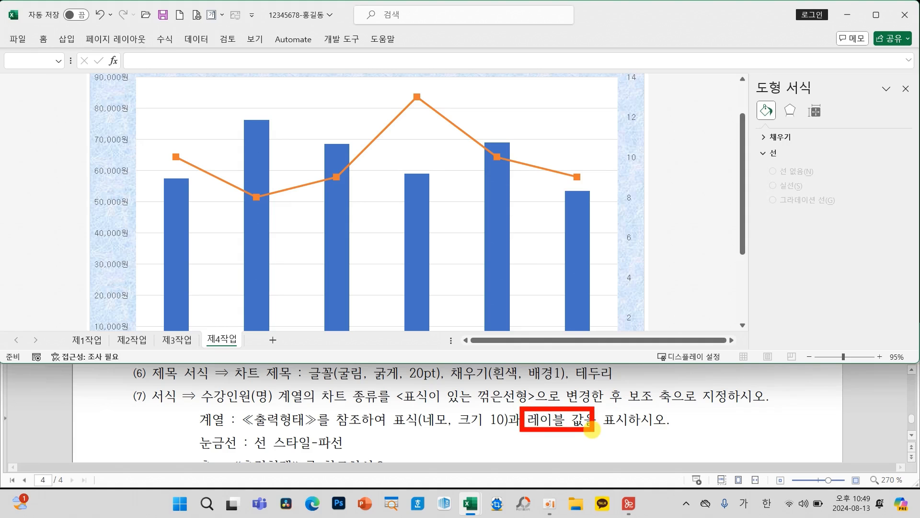
scroll(607, 427, "down", 10)
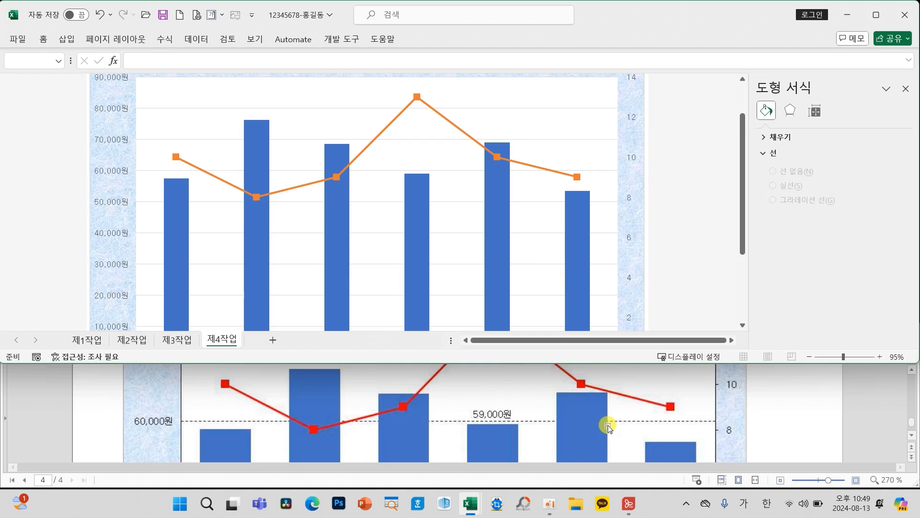
scroll(525, 435, "down", 5)
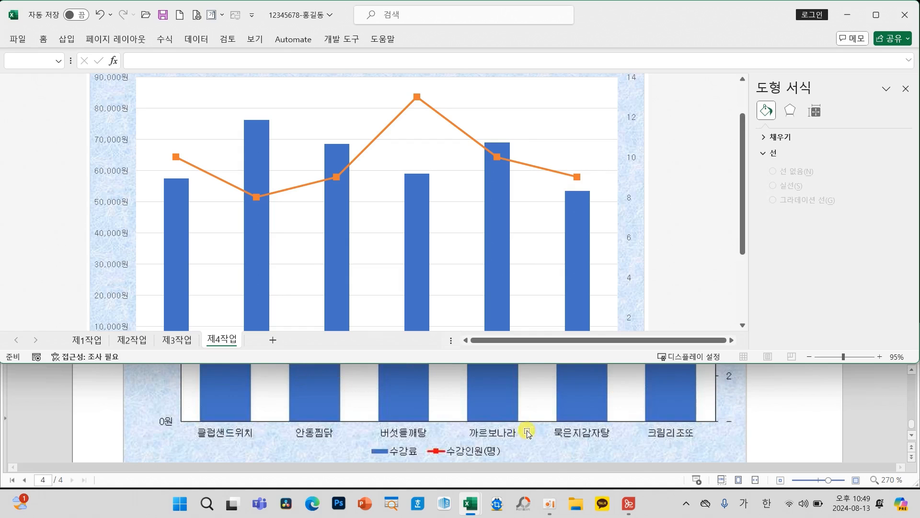
scroll(527, 433, "up", 4)
scroll(416, 283, "down", 1)
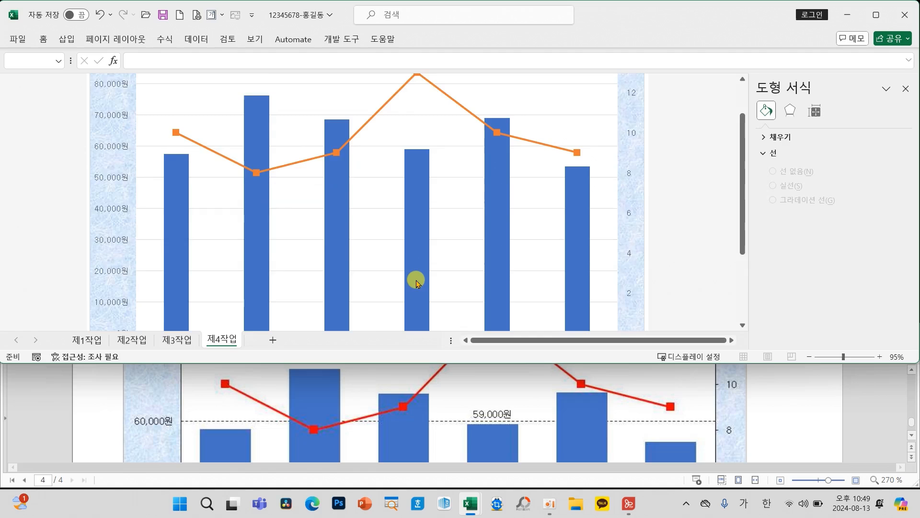
scroll(416, 282, "down", 2)
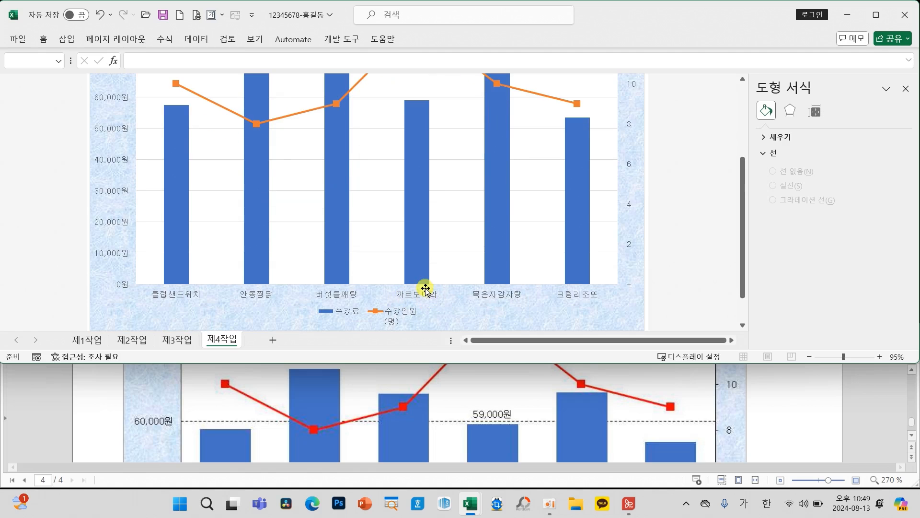
- Add a data label at the outside end (바깥쪽 끝에) to only the 까르보나라 column of the 수강료 series
left_click(412, 143)
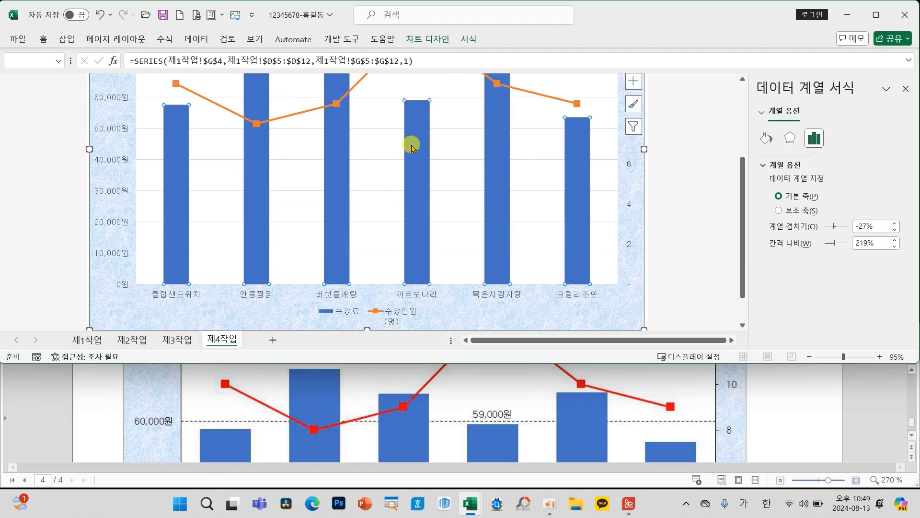
left_click(411, 146)
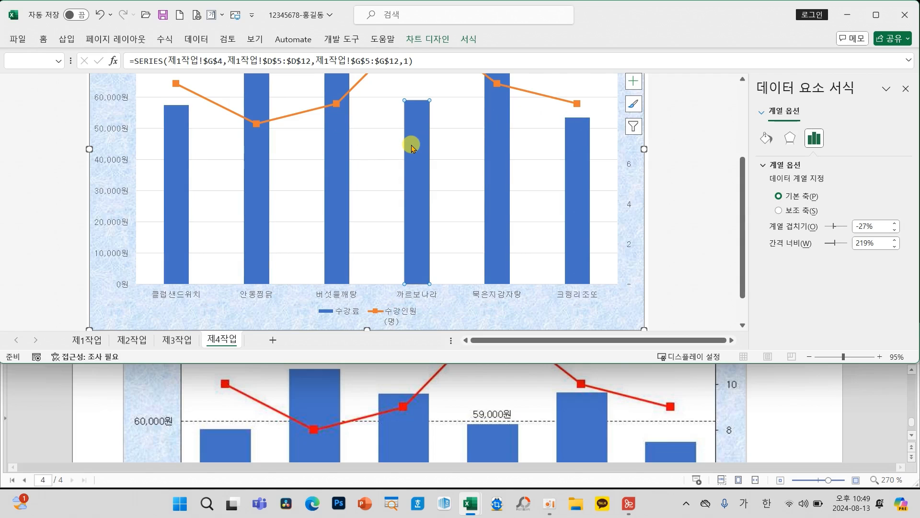
left_click(634, 81)
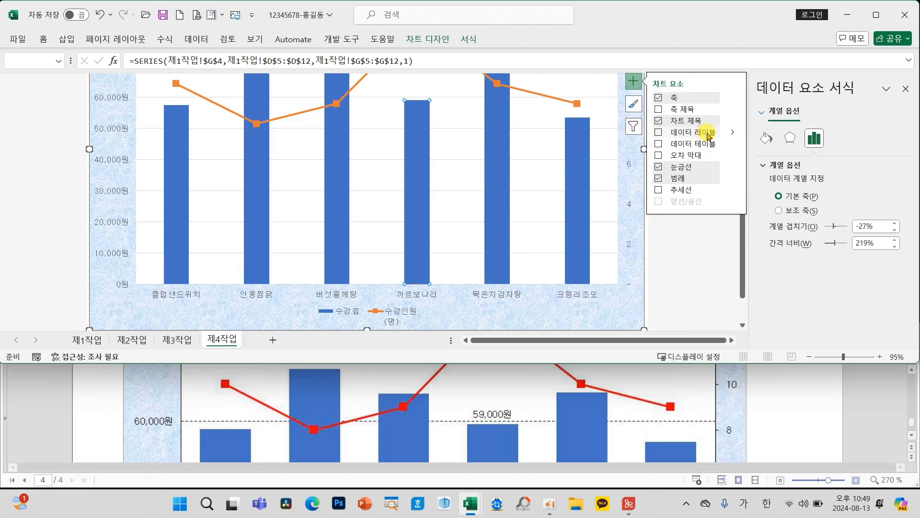
left_click(729, 131)
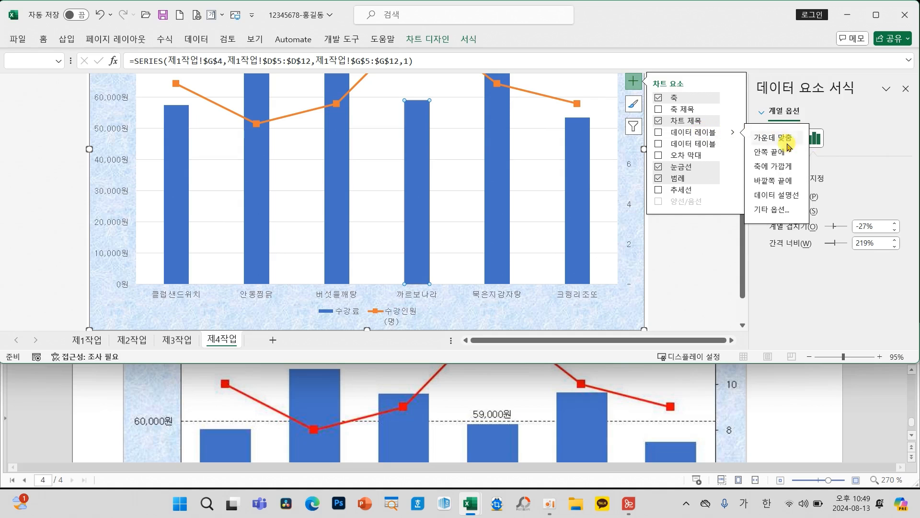
left_click(771, 211)
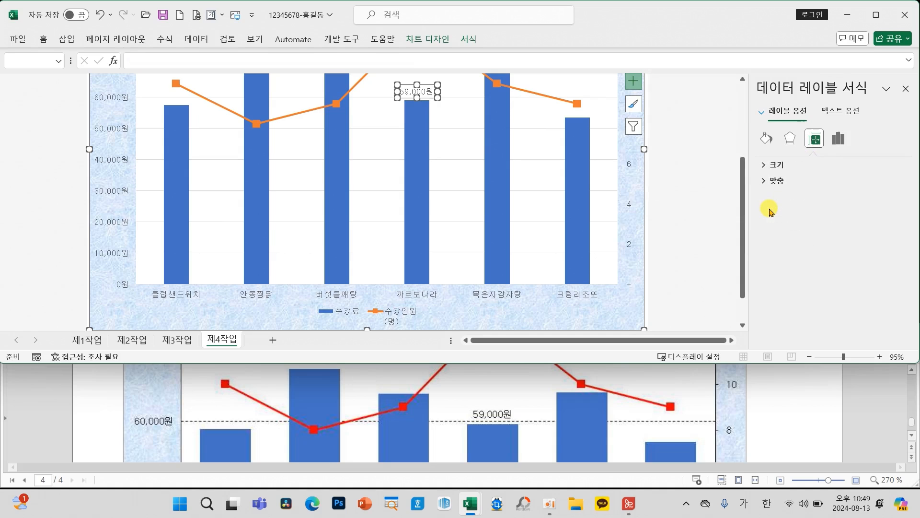
left_click(838, 139)
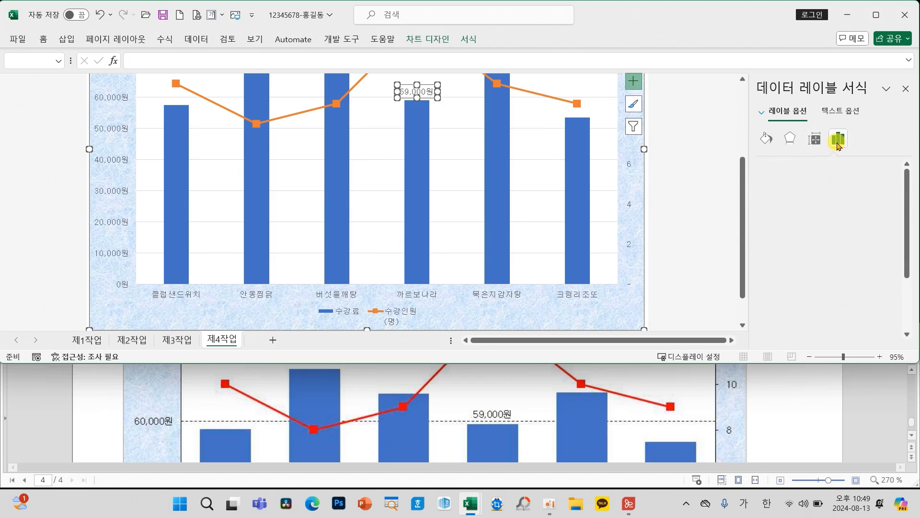
scroll(815, 249, "down", 3)
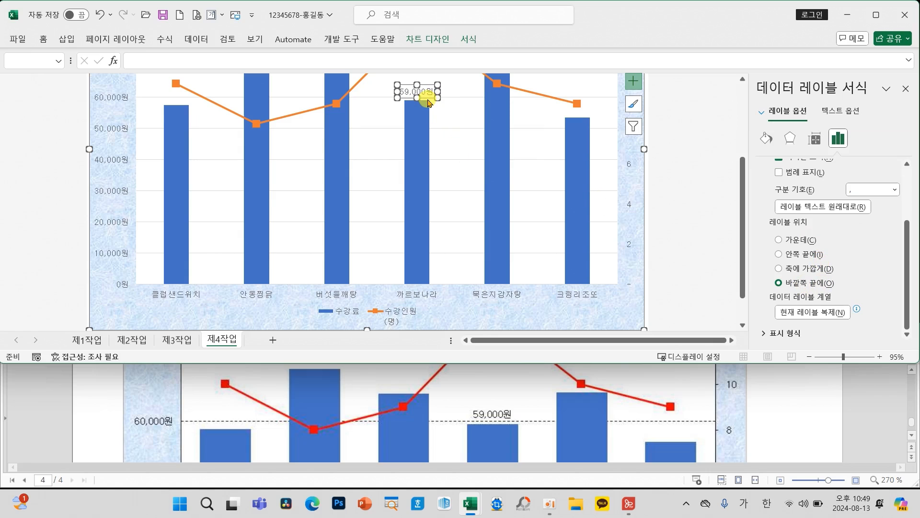
left_click(634, 80)
left_click(733, 132)
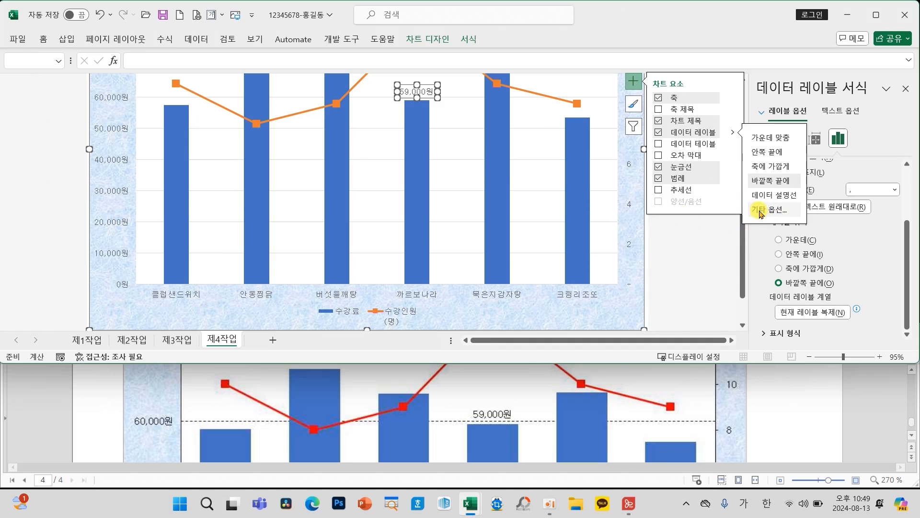
left_click(906, 88)
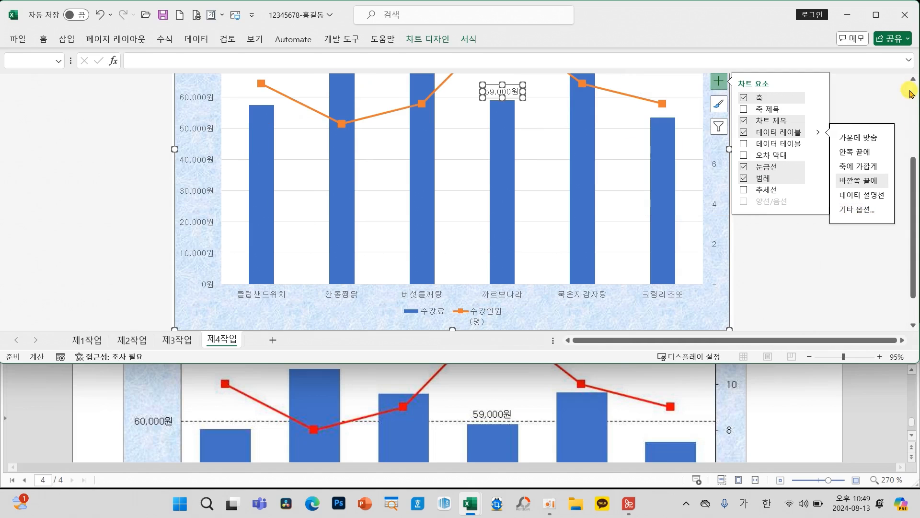
left_click(870, 100)
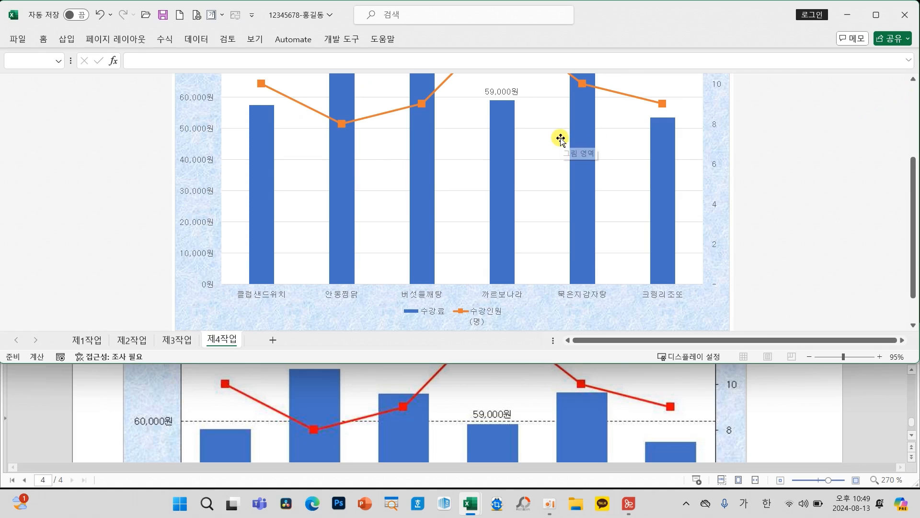
- Change the chart's major gridlines to the dashed line style (파선), as the exam instructions require
scroll(440, 428, "up", 5)
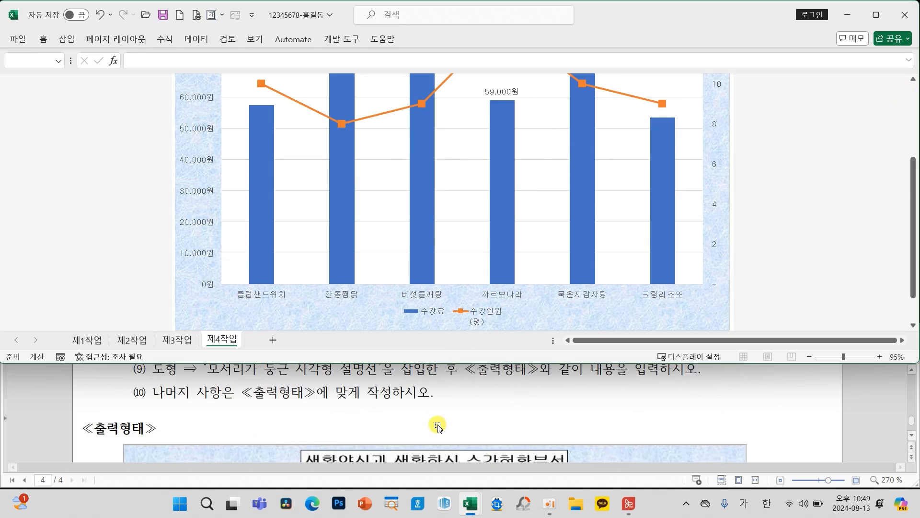
scroll(438, 426, "up", 2)
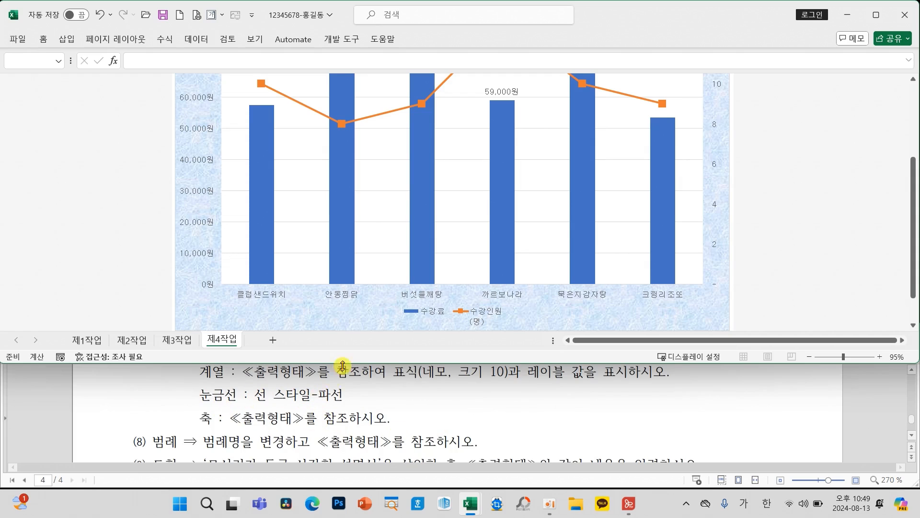
left_click(382, 222)
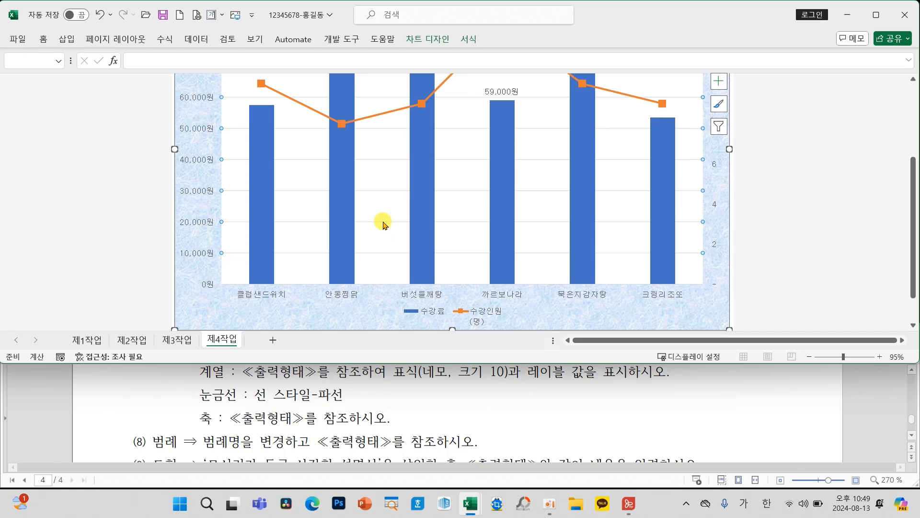
right_click(383, 224)
left_click(439, 319)
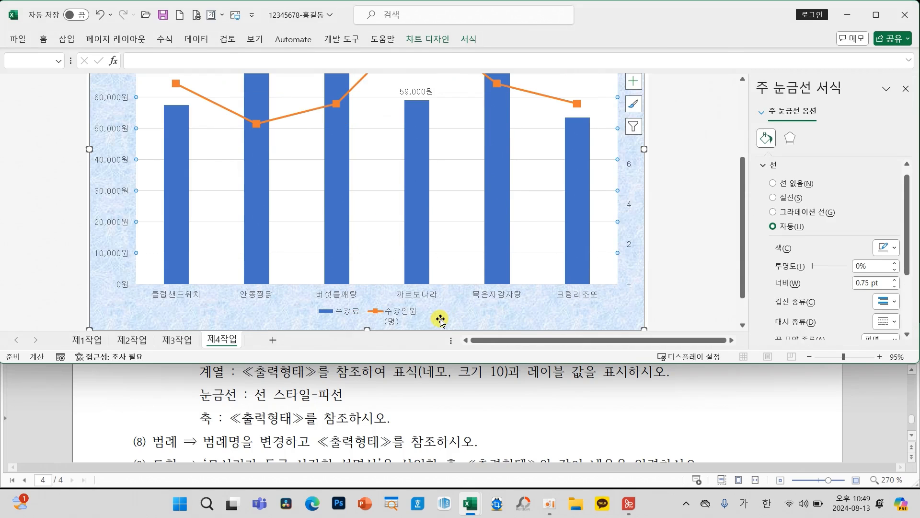
left_click_drag(907, 194, 907, 240)
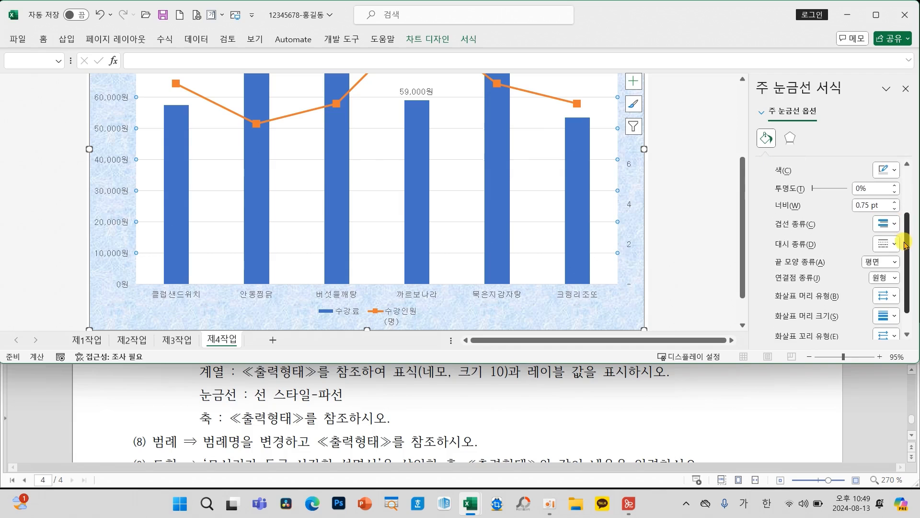
left_click(886, 244)
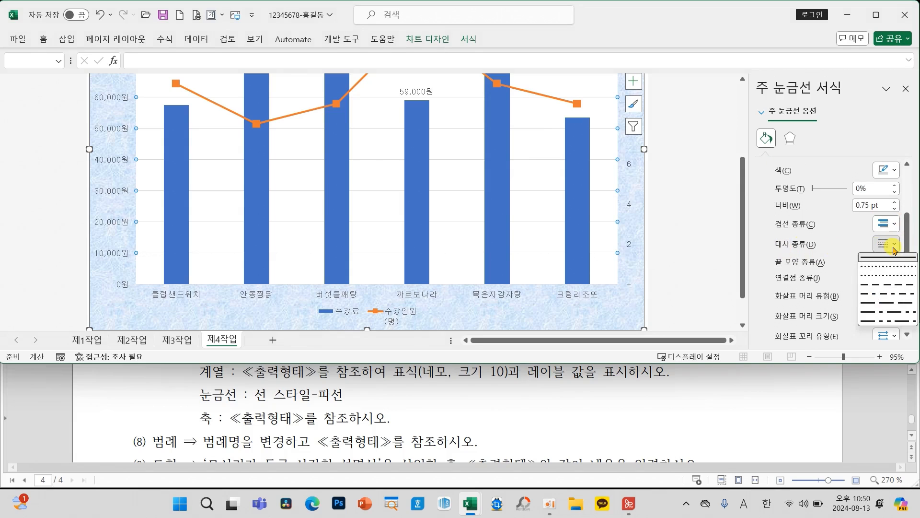
left_click(885, 286)
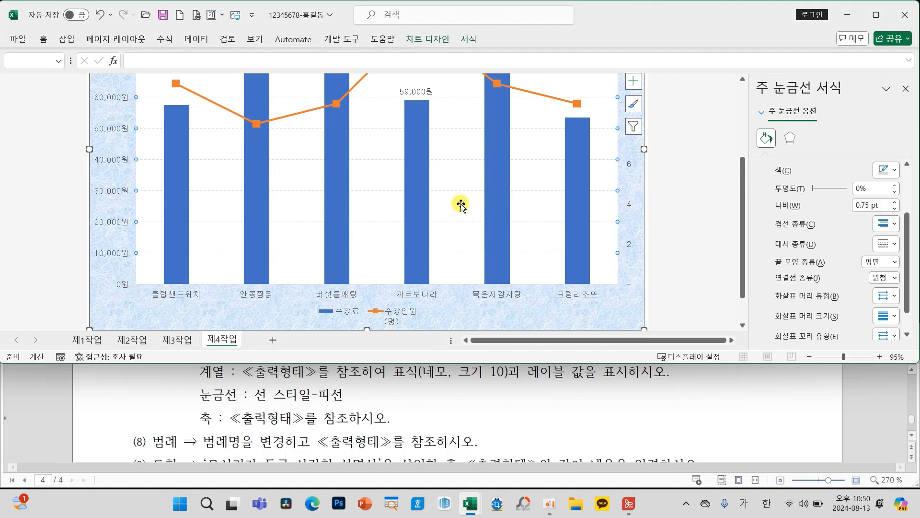
left_click(906, 89)
- Compare the chart's vertical axes, axis lines and category labels with the sample output in the instructions
mouse_move(577, 202)
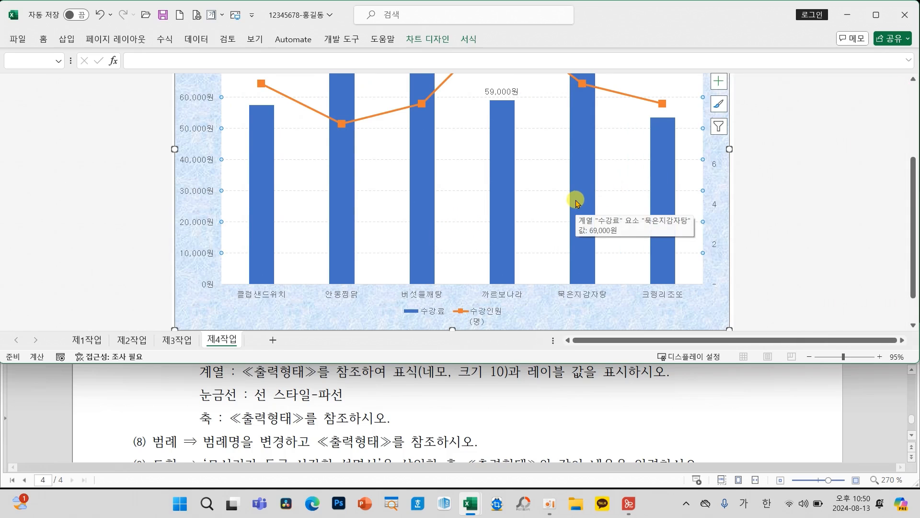
scroll(240, 426, "down", 6)
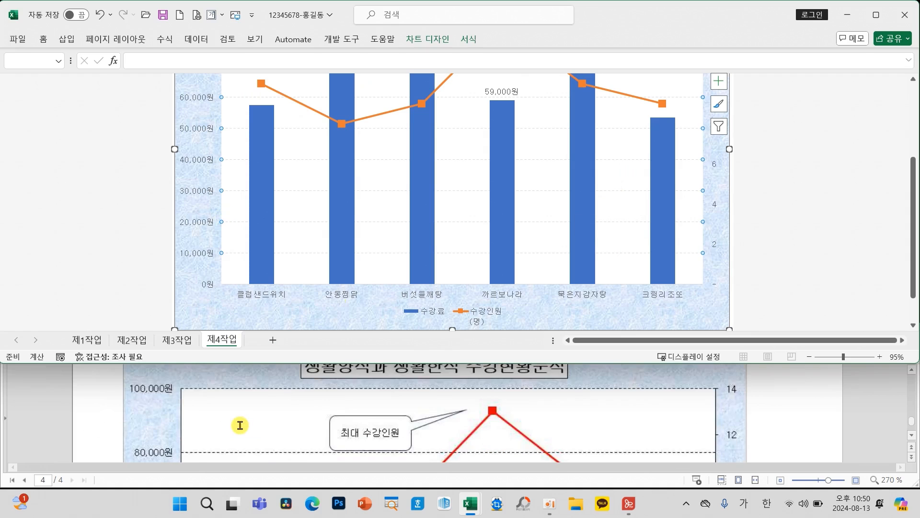
scroll(240, 425, "down", 6)
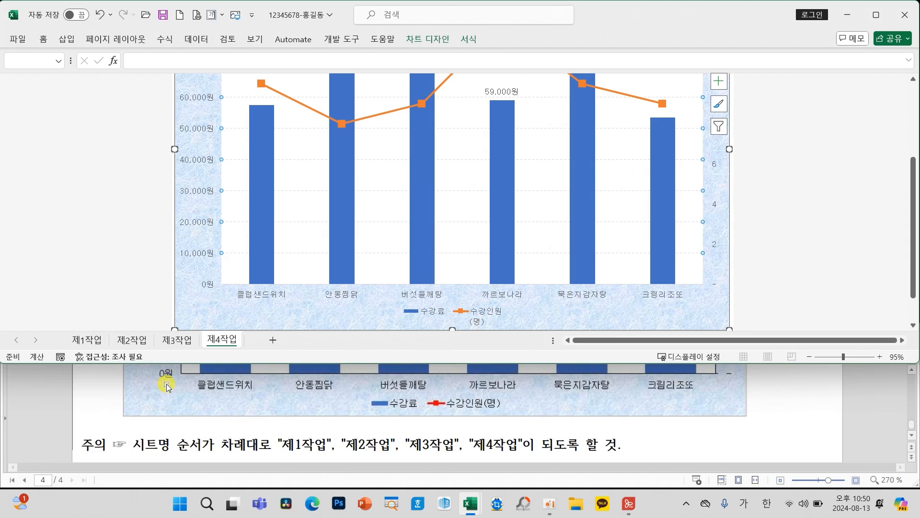
scroll(166, 386, "up", 6)
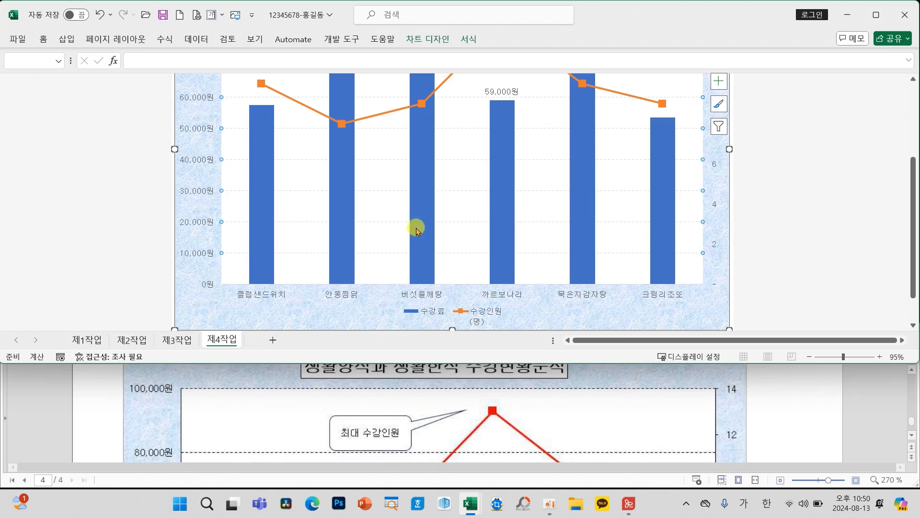
scroll(706, 399, "down", 6)
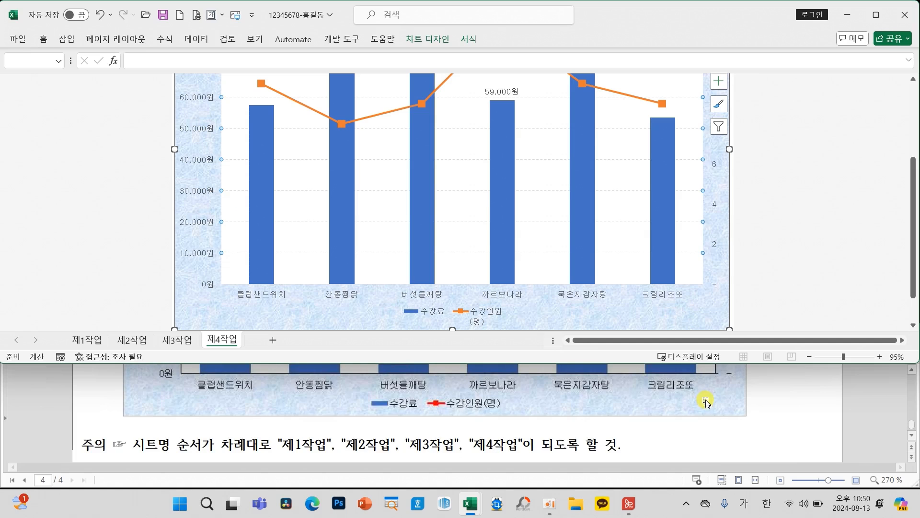
scroll(752, 413, "up", 3)
scroll(746, 416, "up", 1)
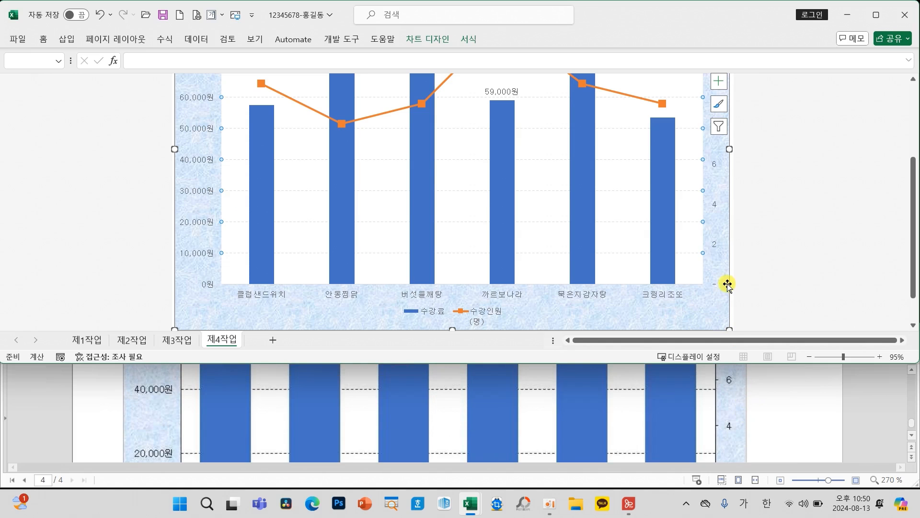
scroll(727, 284, "up", 2)
scroll(728, 284, "up", 1)
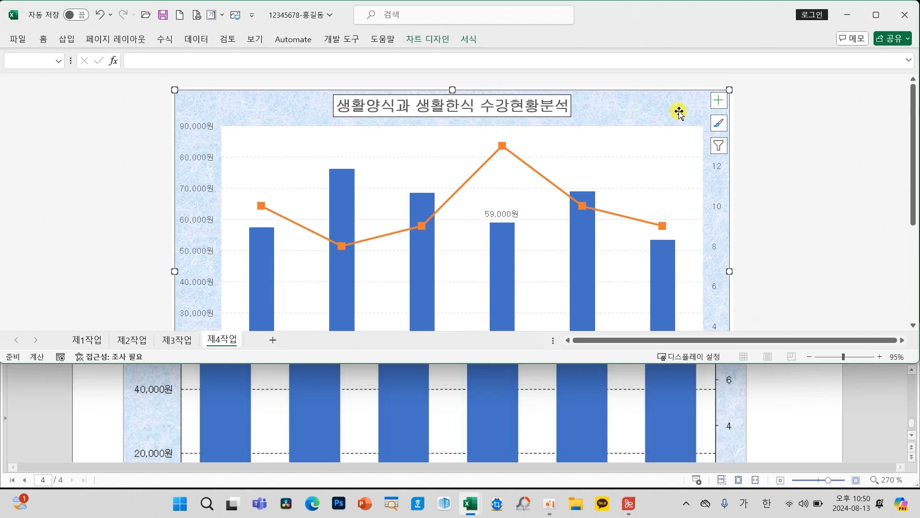
left_click(752, 116)
left_click(698, 112)
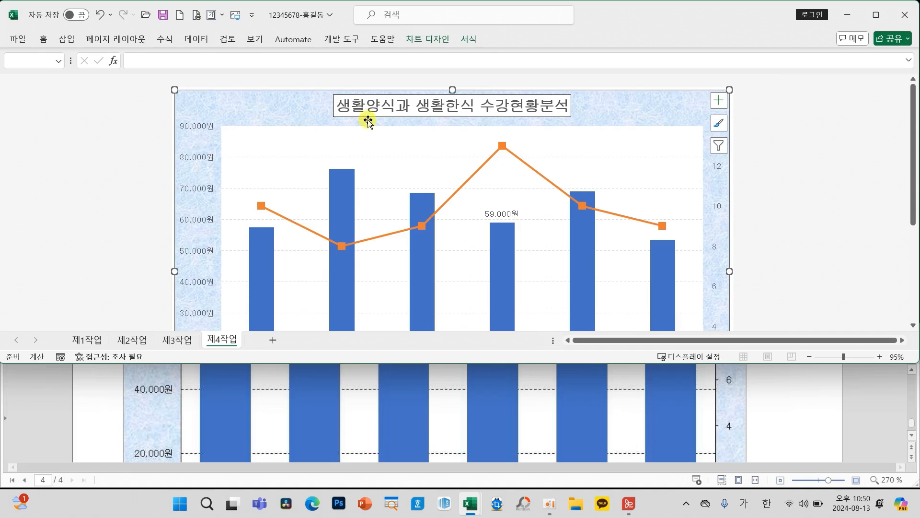
scroll(191, 219, "down", 3)
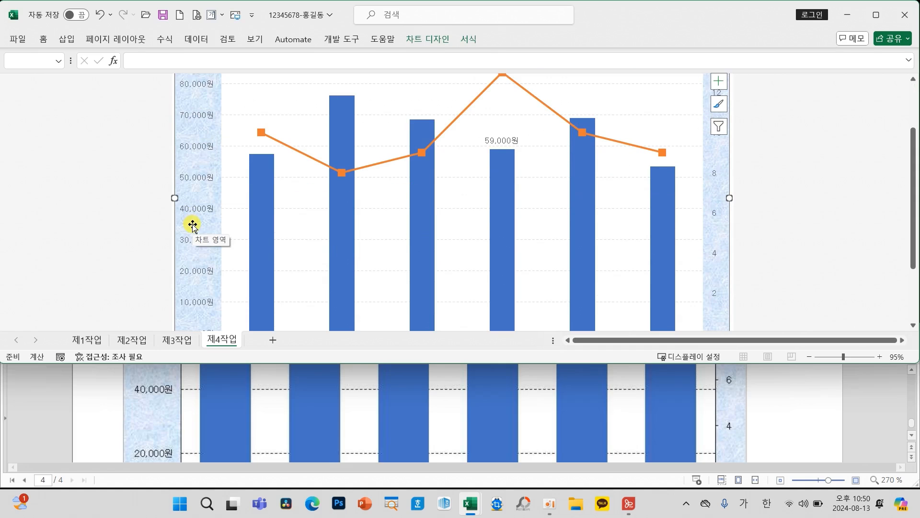
- Set the maximum bound of the primary vertical (value) axis to 100000, matching the sample output
scroll(166, 415, "up", 5)
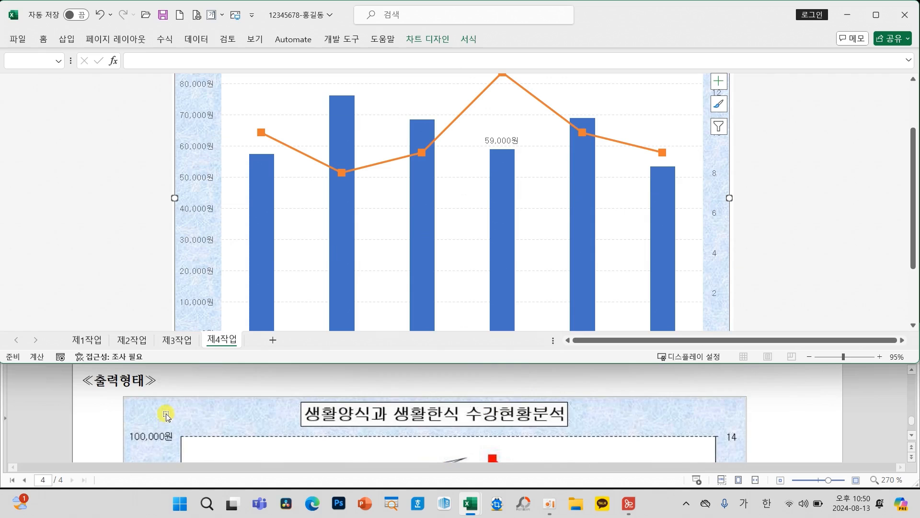
scroll(209, 240, "up", 2)
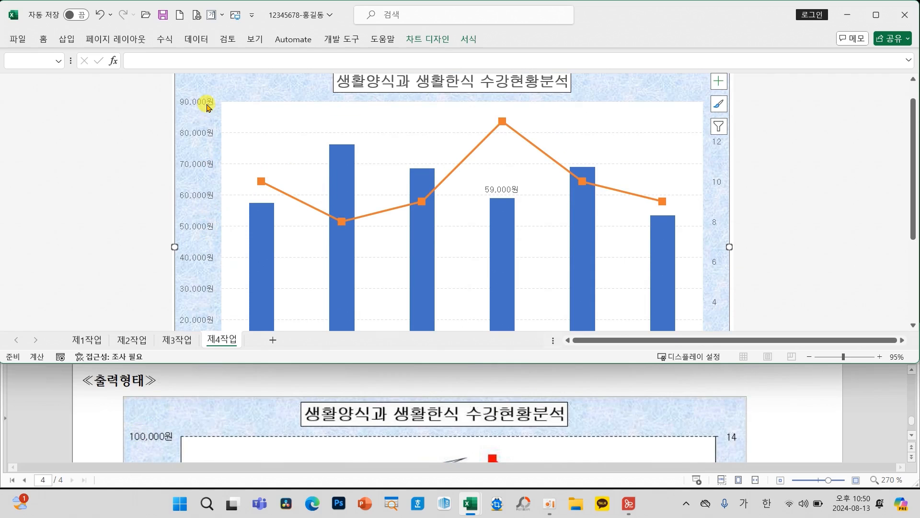
left_click(200, 134)
right_click(200, 134)
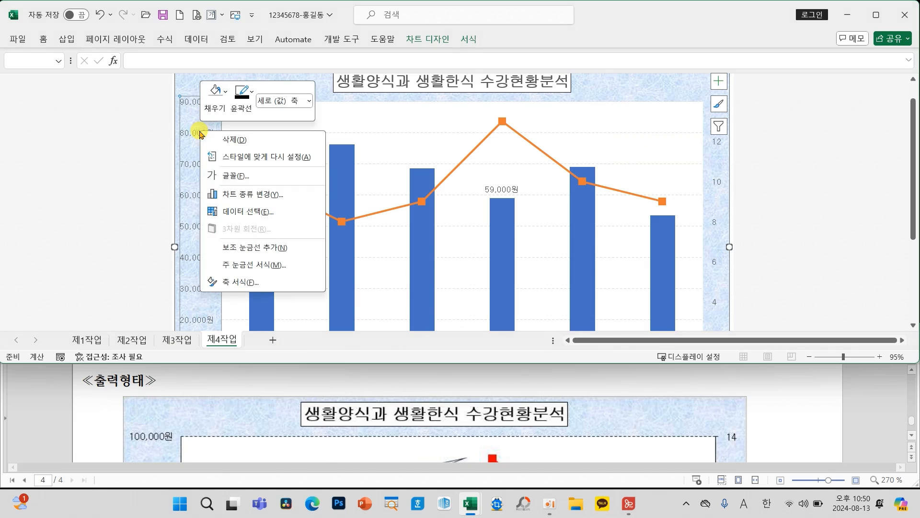
left_click(236, 282)
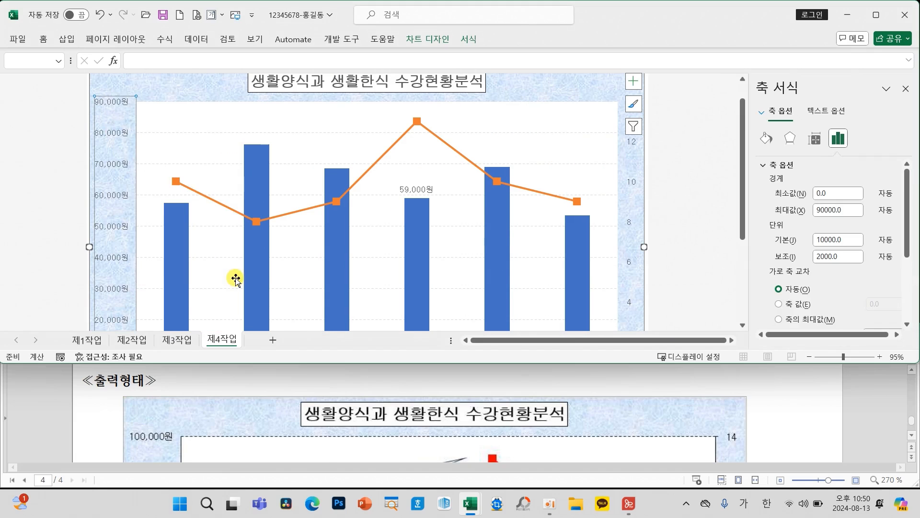
left_click_drag(850, 211, 784, 216)
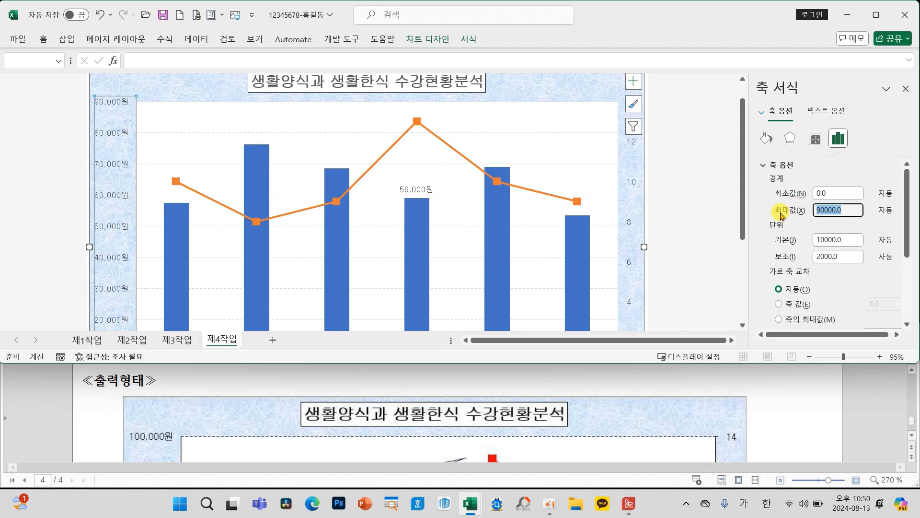
type("10")
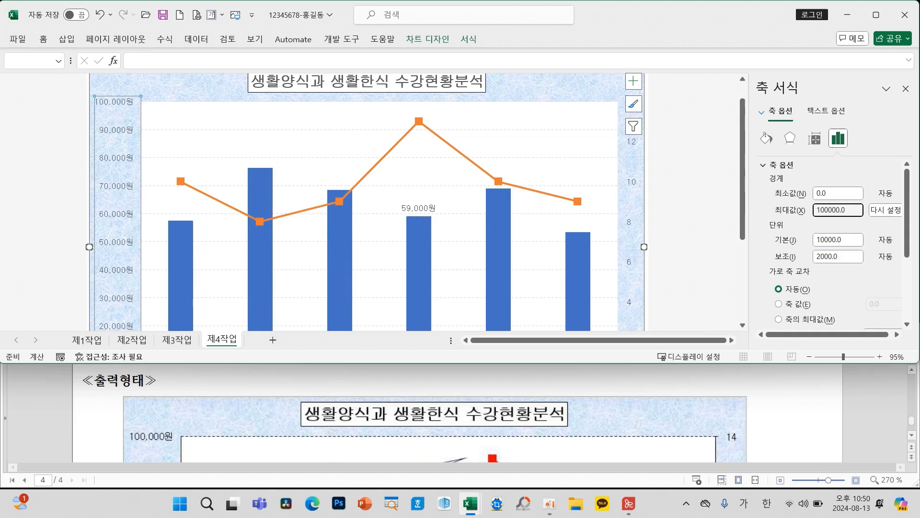
- Set the major unit (기본) of the primary vertical axis to 20000 and look over the resulting scale
left_click(843, 240)
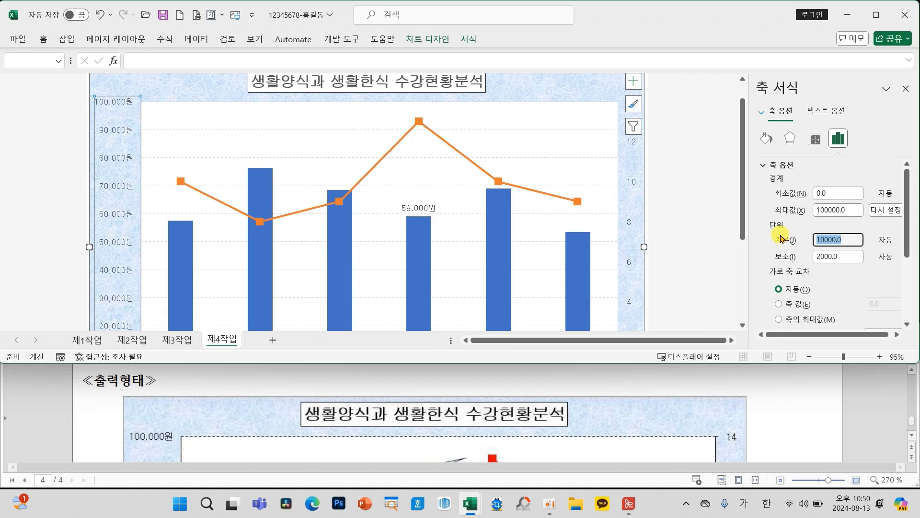
type("20000")
key("Return")
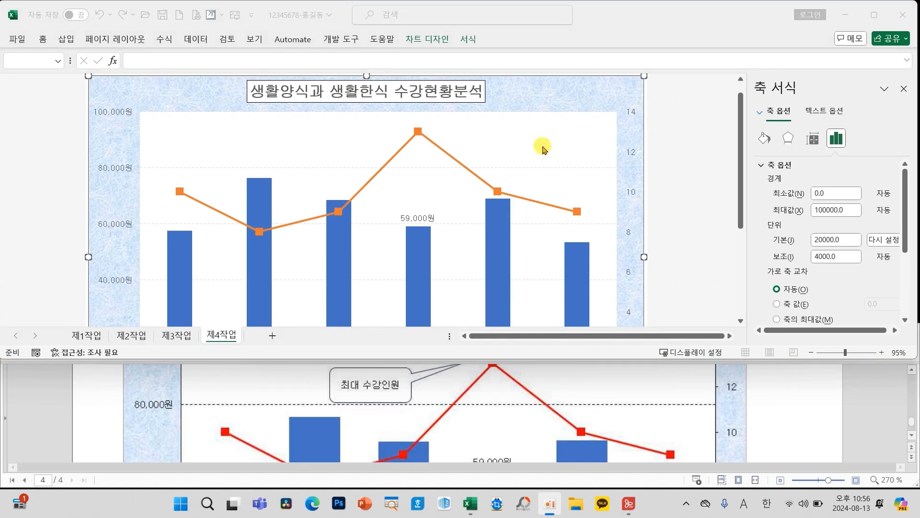
scroll(124, 295, "down", 2)
scroll(125, 295, "down", 2)
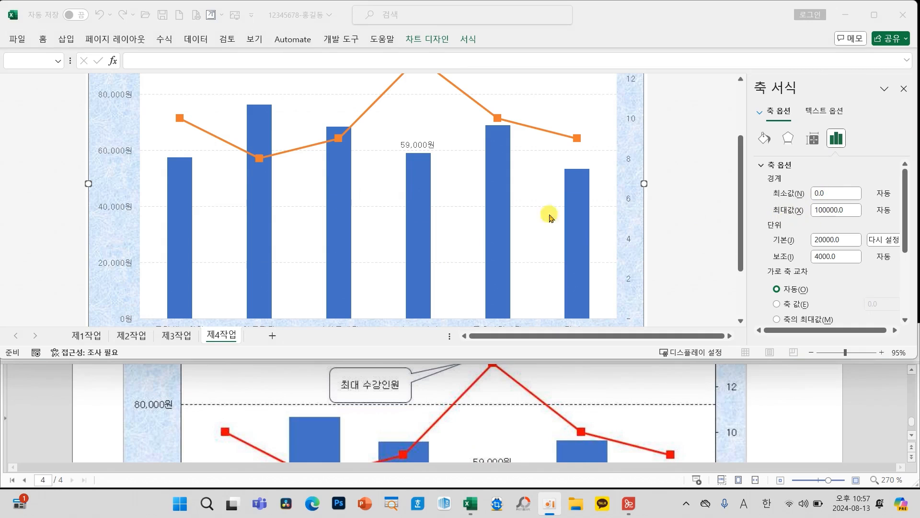
- Review the primary axis bounds and major unit against the instructions and the sample output, and close the axis formatting settings
scroll(122, 260, "up", 3)
scroll(160, 387, "up", 5)
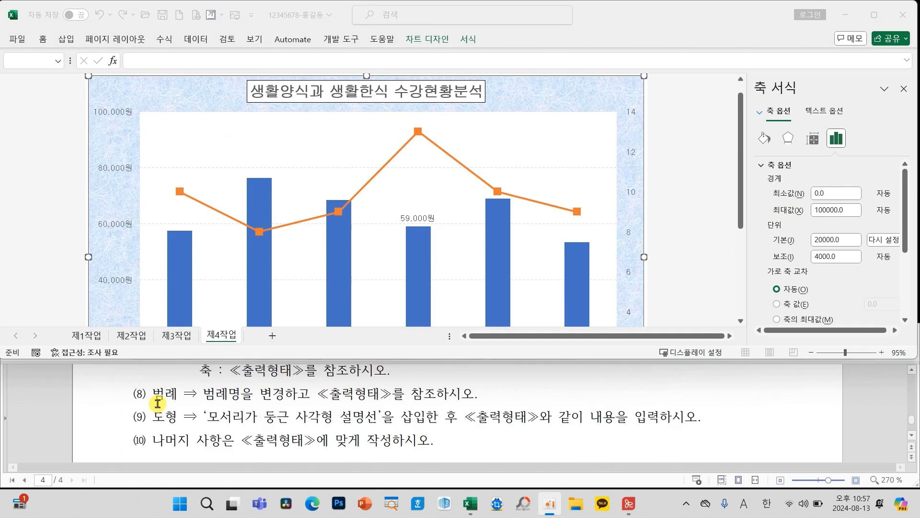
scroll(158, 379, "down", 3)
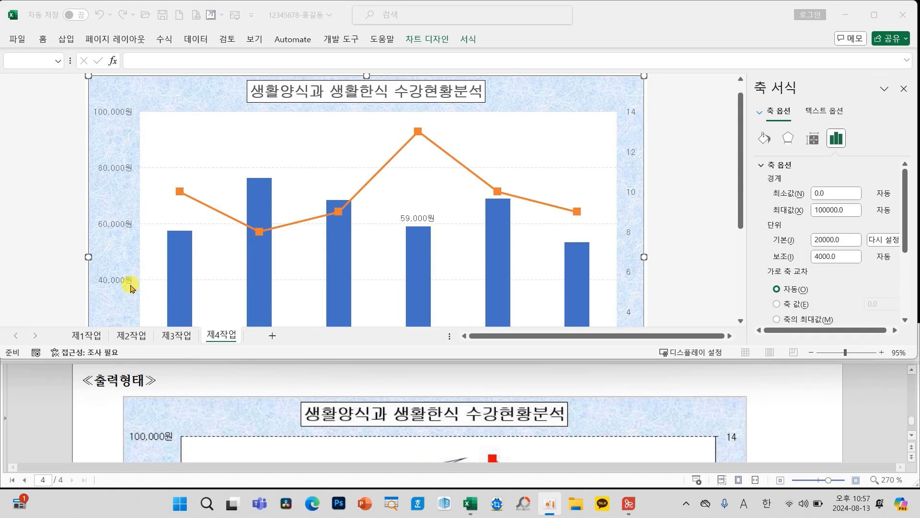
scroll(132, 287, "down", 1)
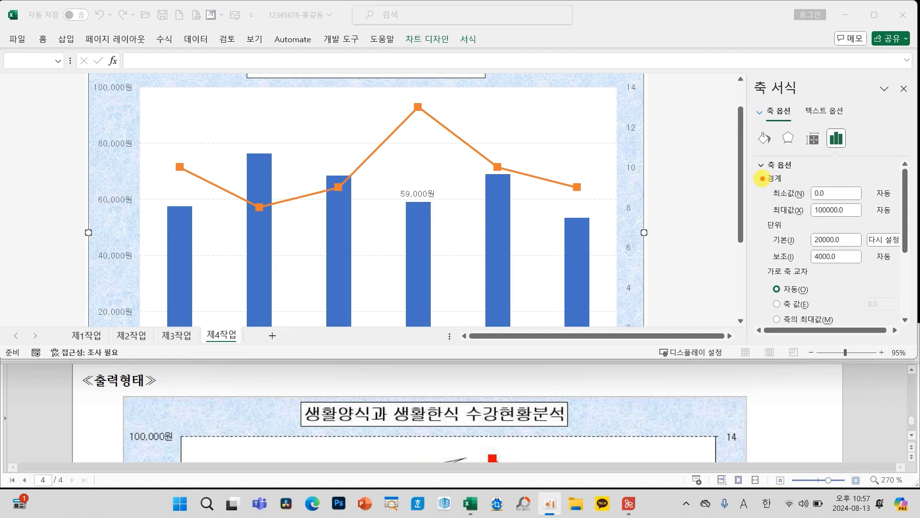
mouse_move(761, 176)
left_mouse_down()
mouse_move(870, 284)
mouse_move(872, 252)
left_mouse_up()
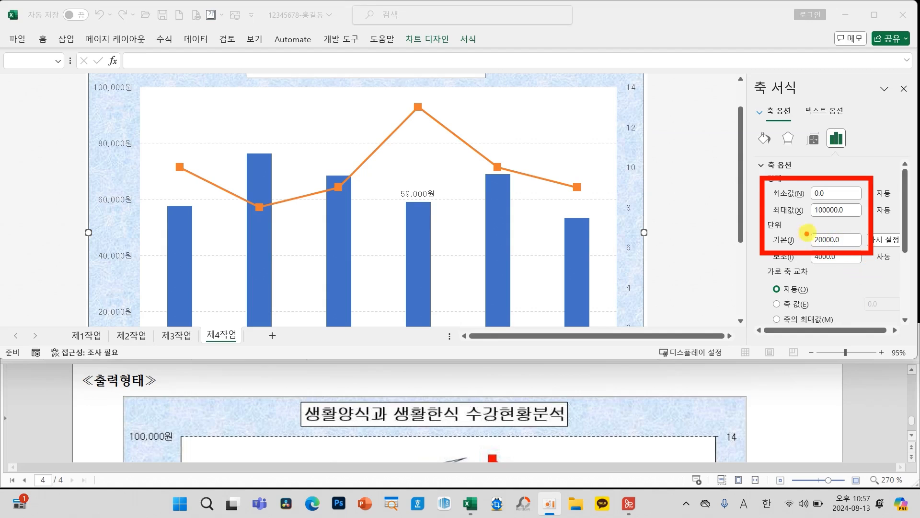
key("Escape")
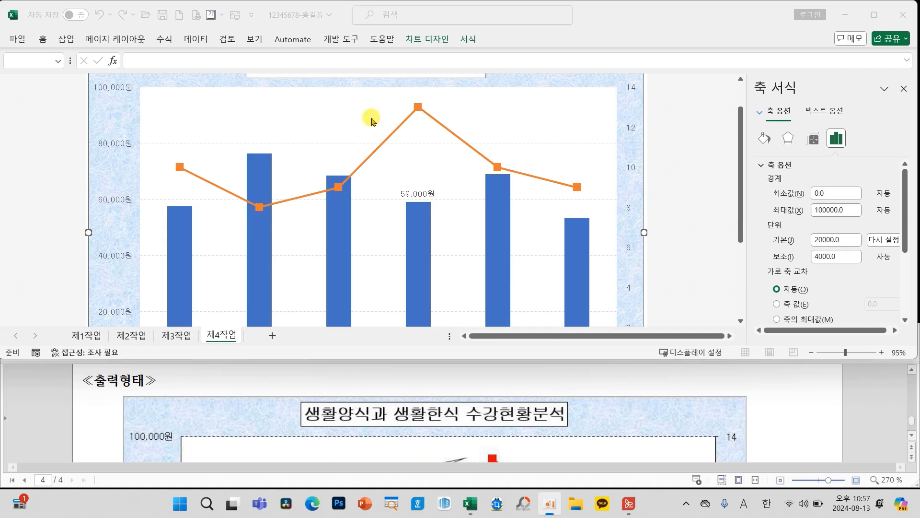
scroll(618, 415, "up", 8)
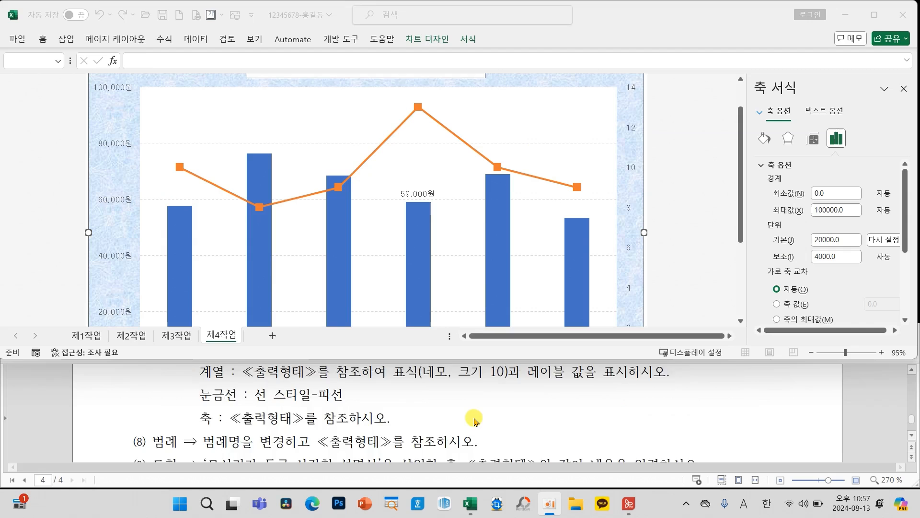
scroll(473, 417, "down", 2)
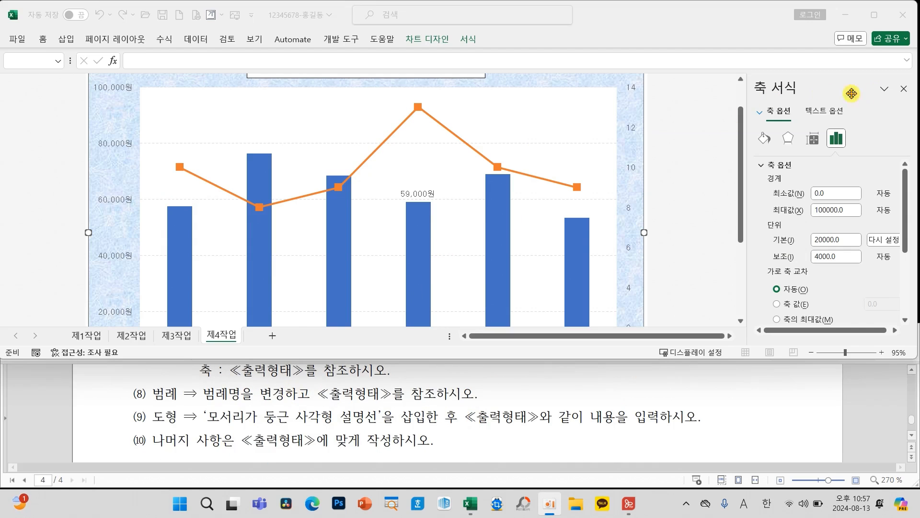
left_click(902, 90)
left_click(904, 90)
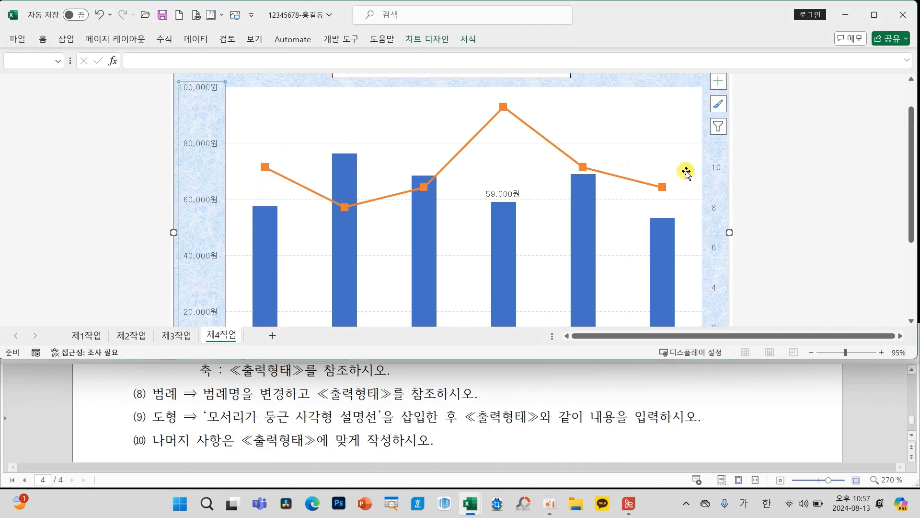
- Rename the legend's 수강인원 line series by replacing its cell-reference name with the text 수강인원(명) in the chart's source data
scroll(638, 199, "down", 4)
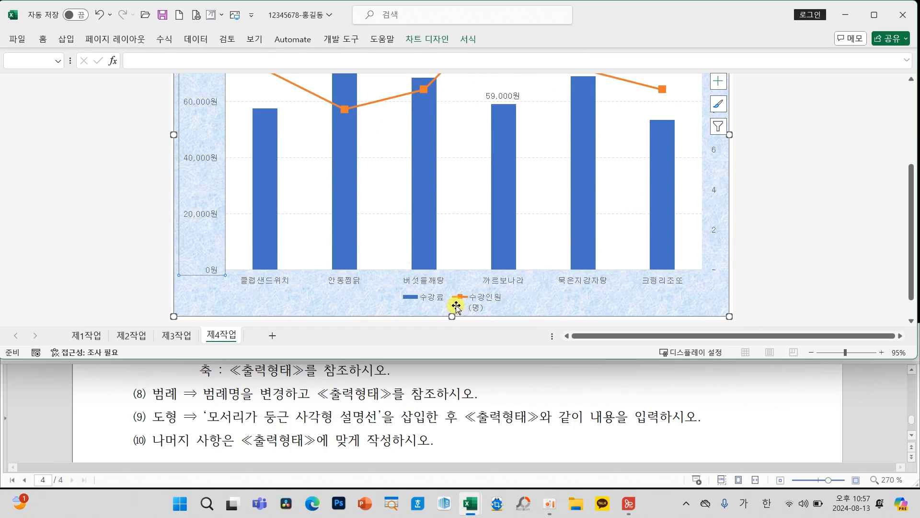
scroll(555, 422, "down", 6)
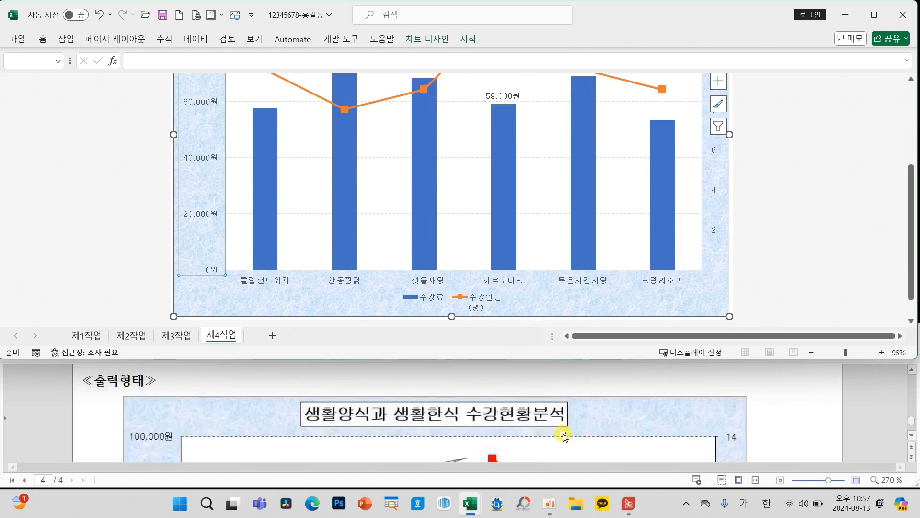
scroll(555, 434, "down", 5)
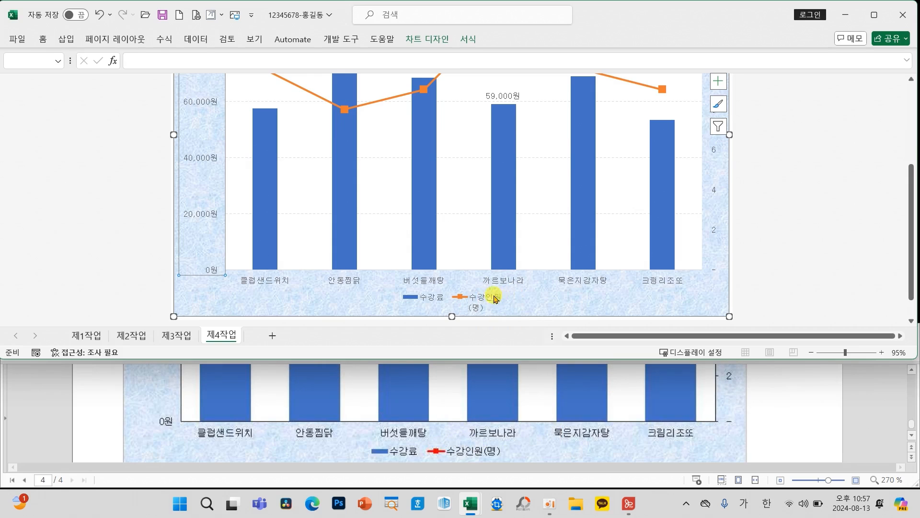
right_click(480, 303)
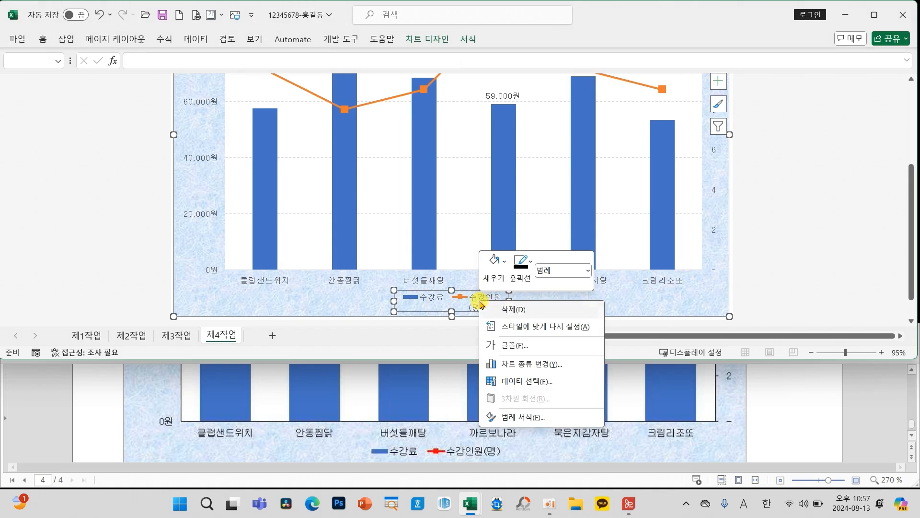
left_click(544, 386)
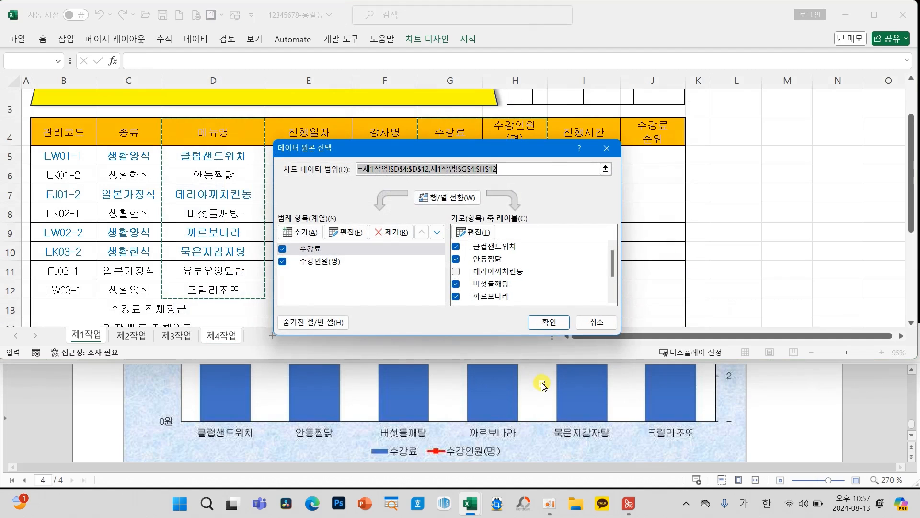
left_click(326, 265)
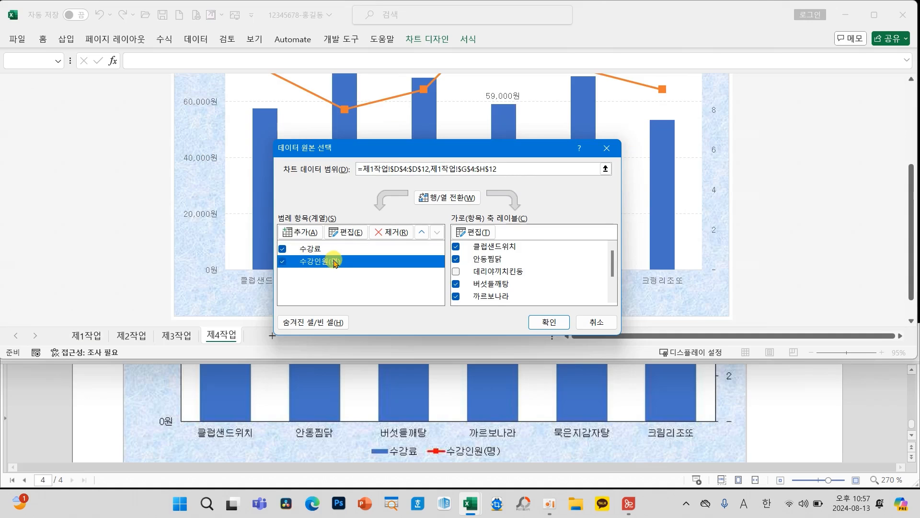
mouse_move(334, 211)
left_mouse_down()
mouse_move(357, 205)
mouse_move(373, 185)
left_mouse_up()
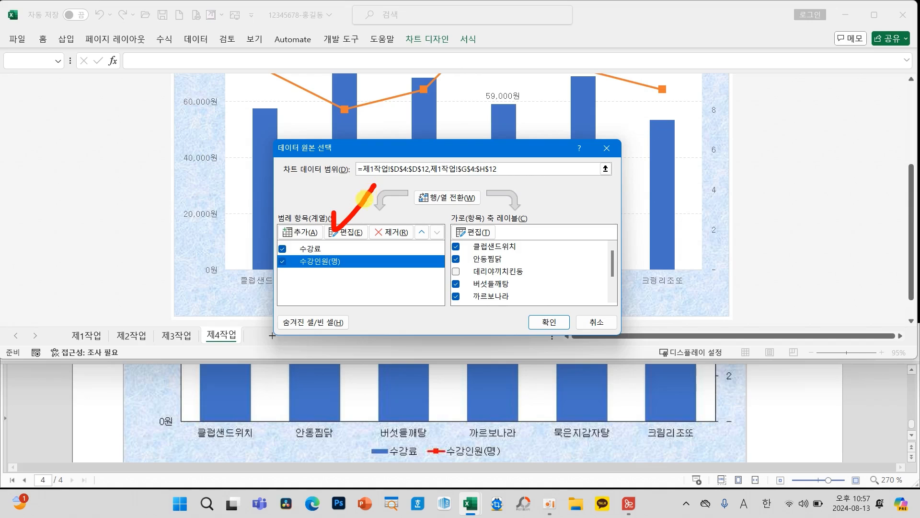
left_click(345, 232)
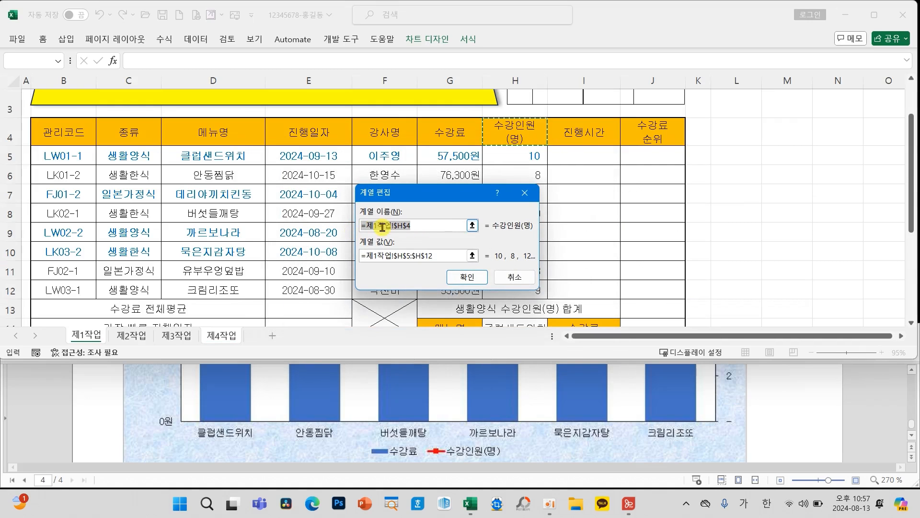
type("ㅅ")
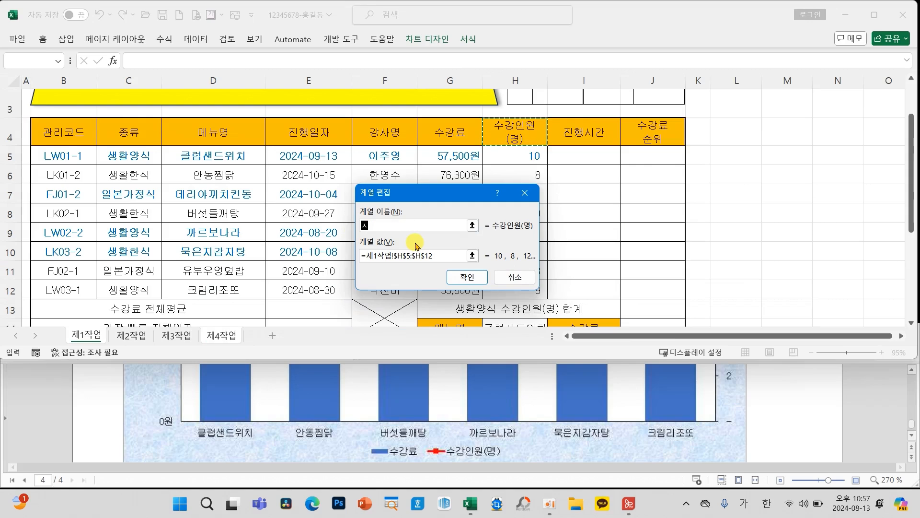
type("ㅜ강인원")
type("(")
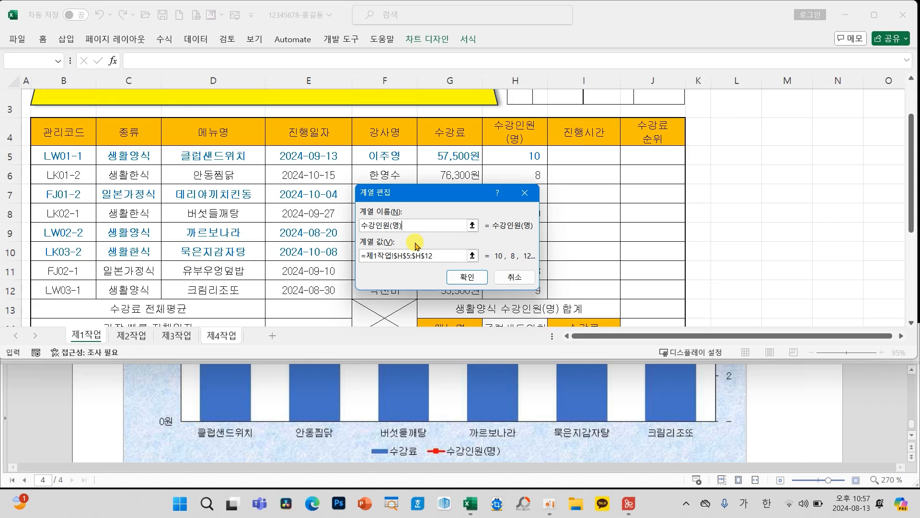
type("명)")
left_click(464, 277)
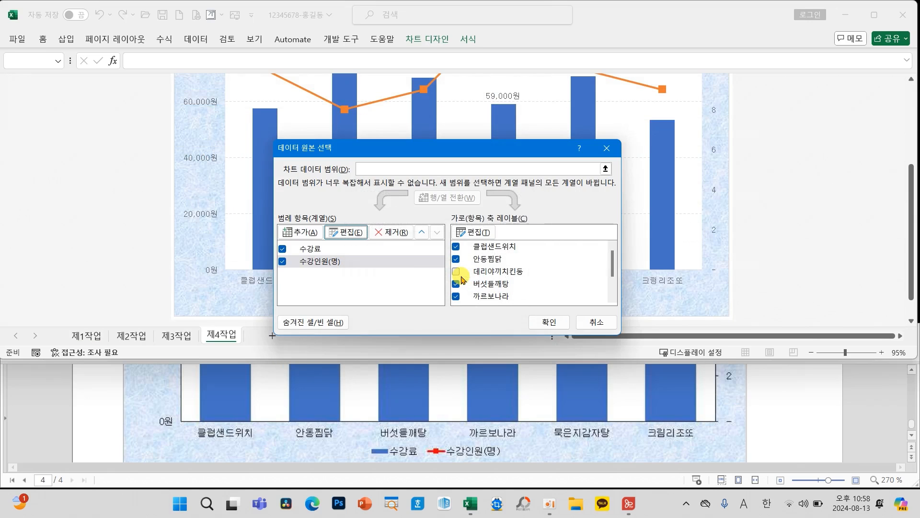
left_click(548, 322)
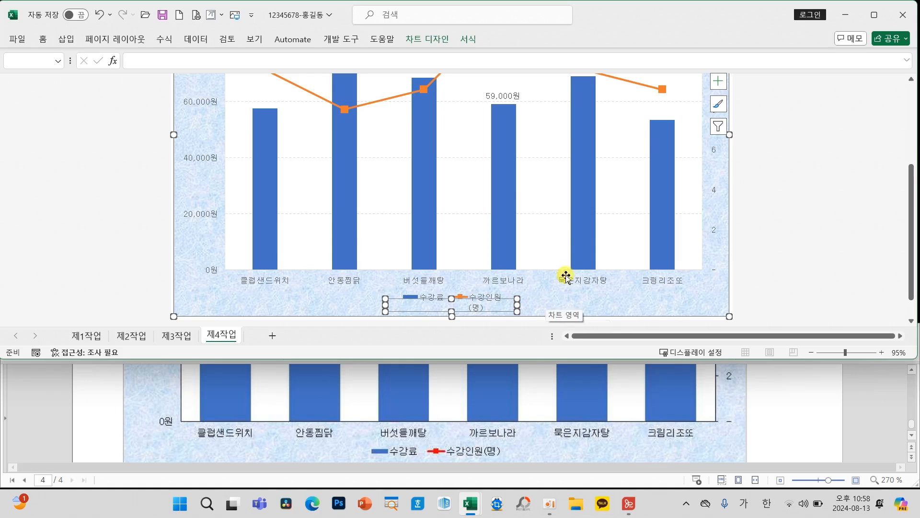
- Reopen the 수강인원(명) series in the chart's source data and reapply its name so the legend entry fits on one line
left_click(738, 298)
left_click(515, 297)
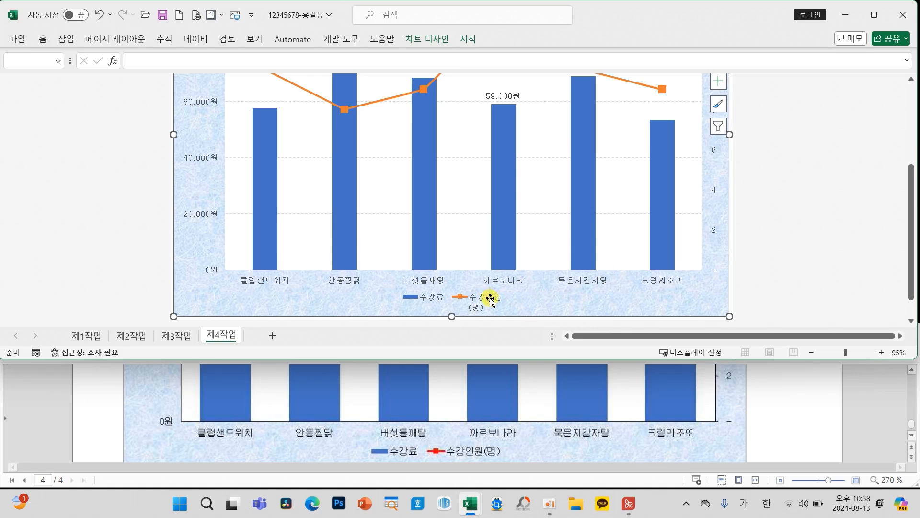
left_click(475, 300)
right_click(476, 303)
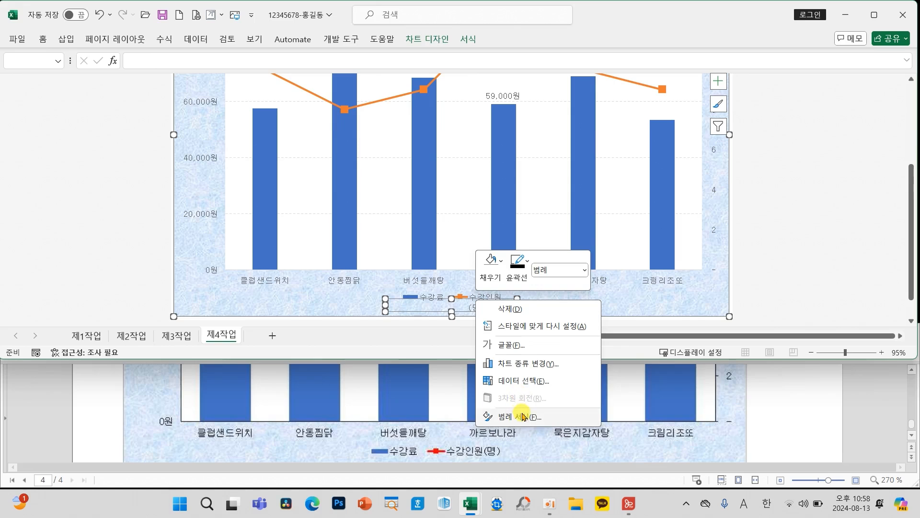
left_click(523, 381)
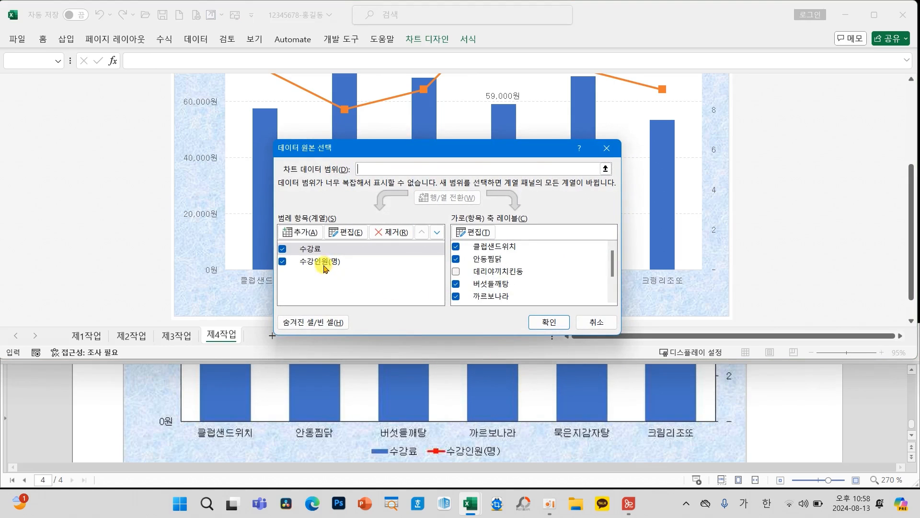
left_click(307, 262)
left_click(347, 232)
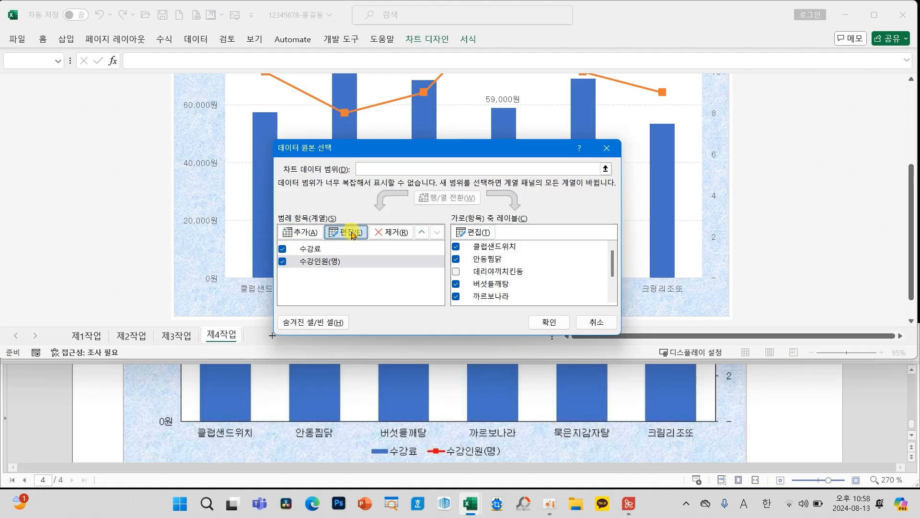
left_click(467, 277)
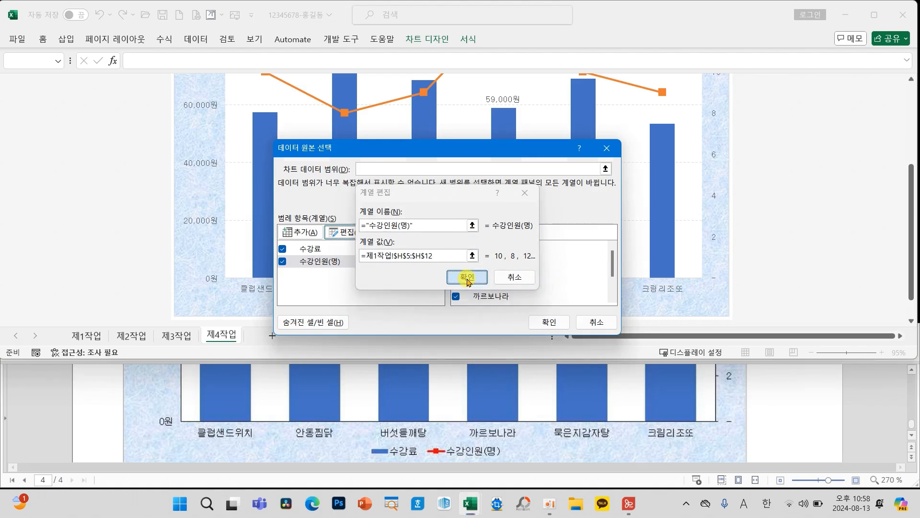
left_click(549, 322)
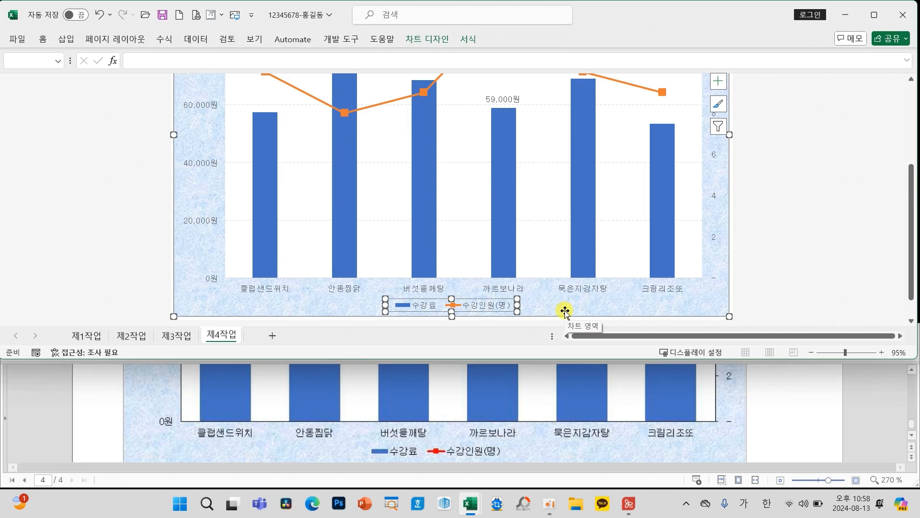
- Deselect the legend and check the remaining instructions for the legend, the callout shape and the sample output against the chart
right_click(479, 305)
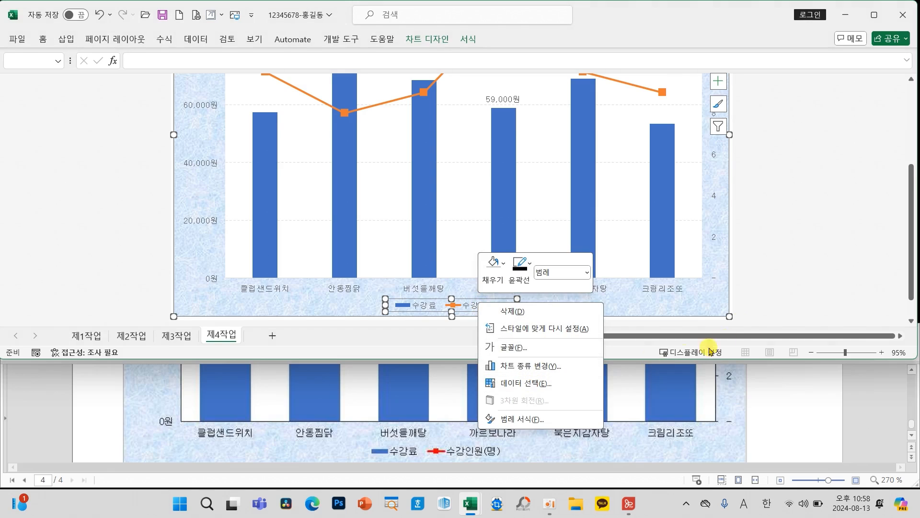
key("Escape")
left_click(762, 294)
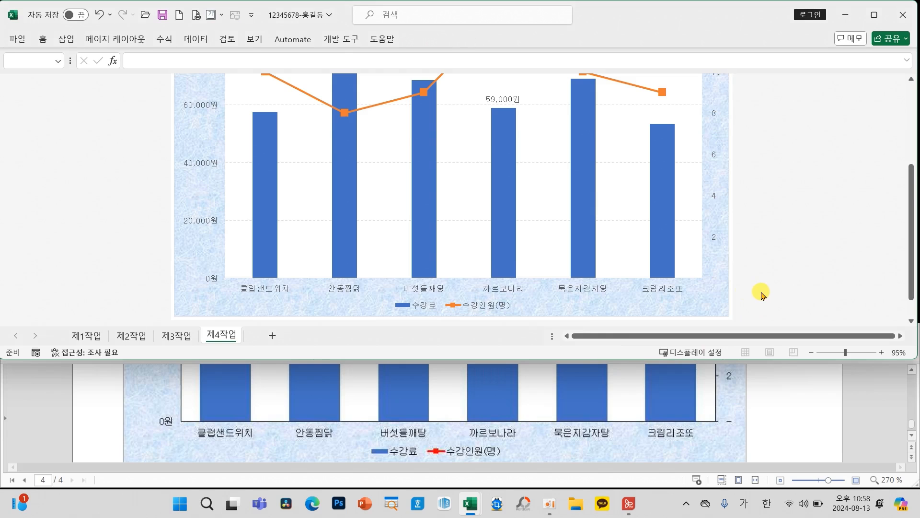
scroll(409, 395, "up", 5)
scroll(408, 395, "up", 6)
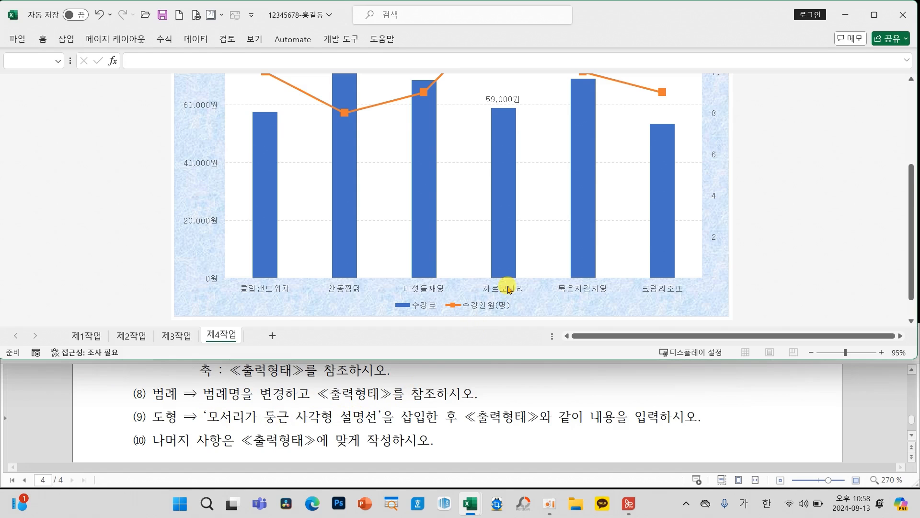
scroll(508, 289, "up", 5)
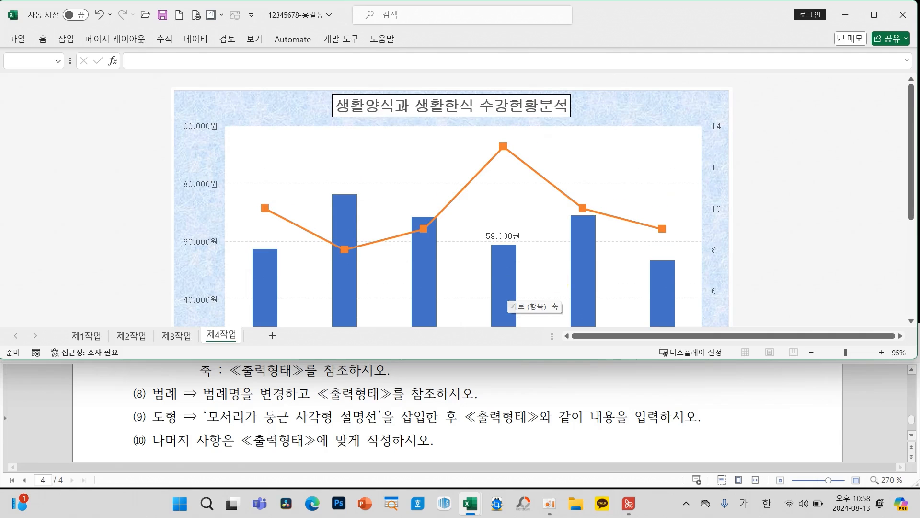
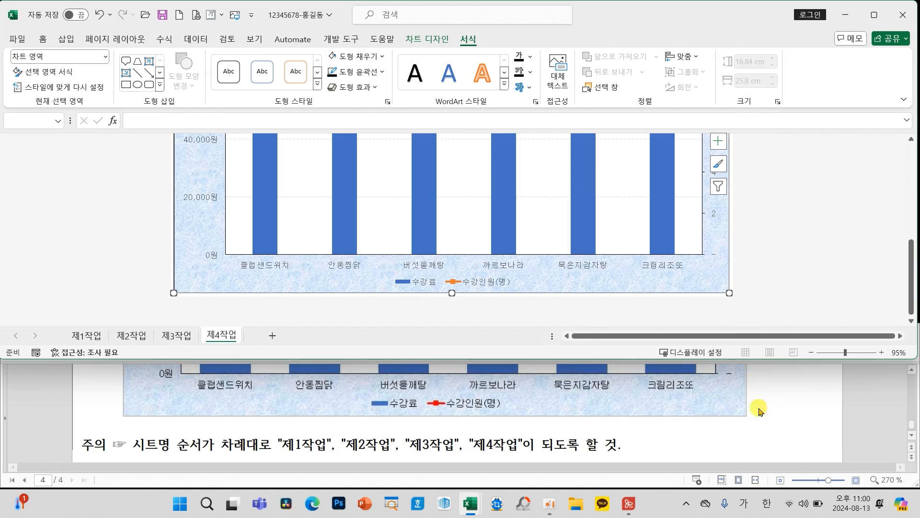
- Set the gap width of the chart's 수강료 column series to 70% to match the sample output
scroll(703, 405, "up", 3)
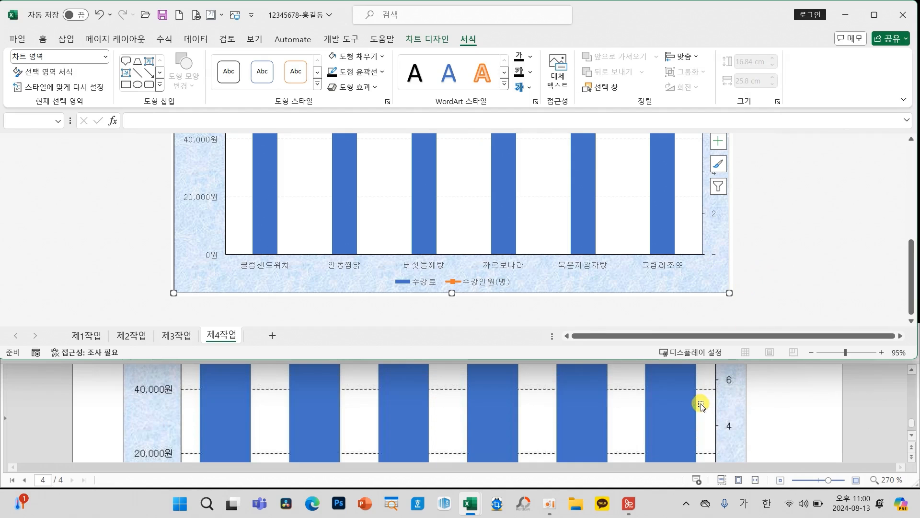
scroll(649, 300, "up", 4)
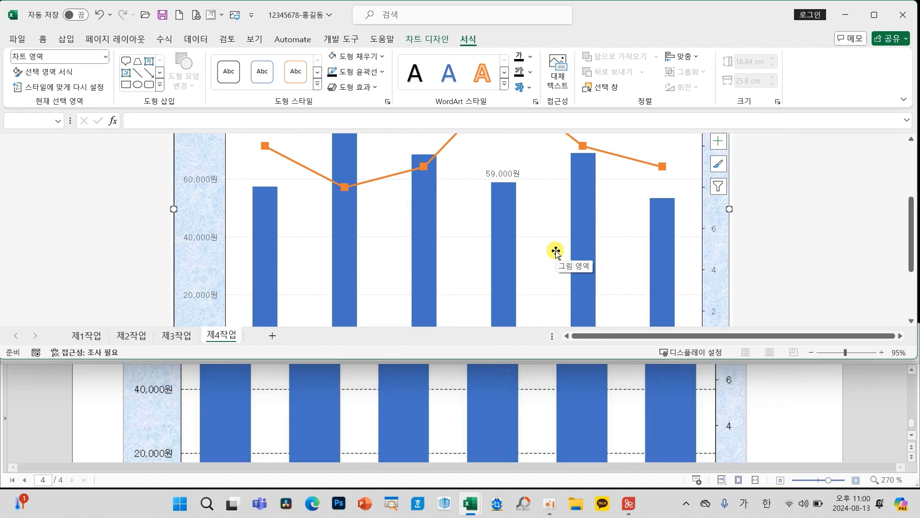
right_click(340, 267)
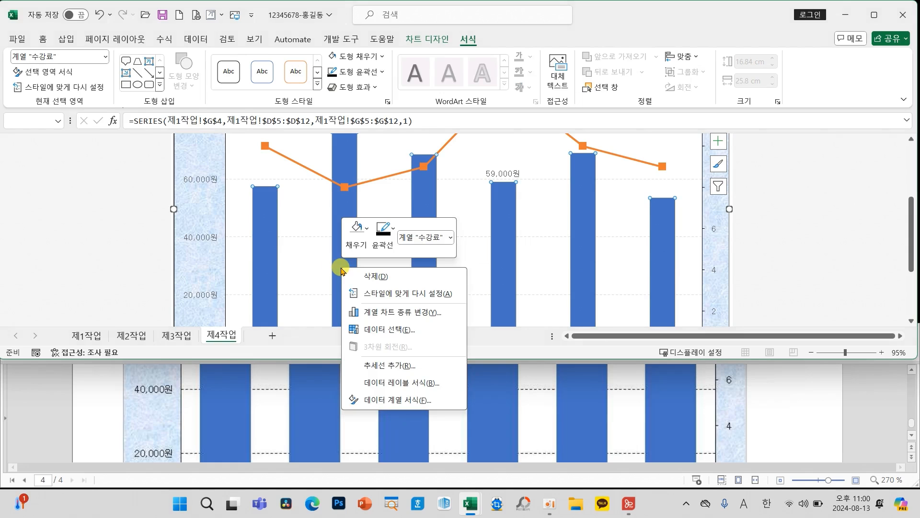
left_click(414, 401)
left_click(862, 287)
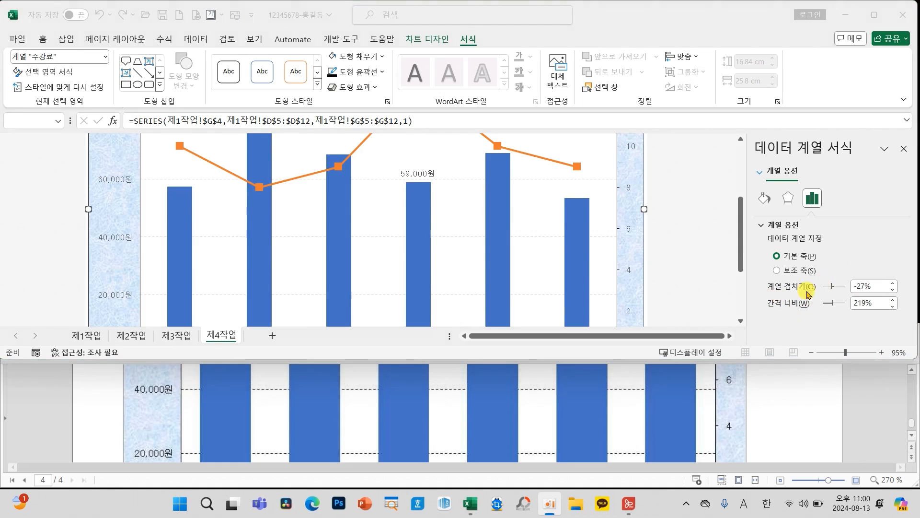
left_click(882, 306)
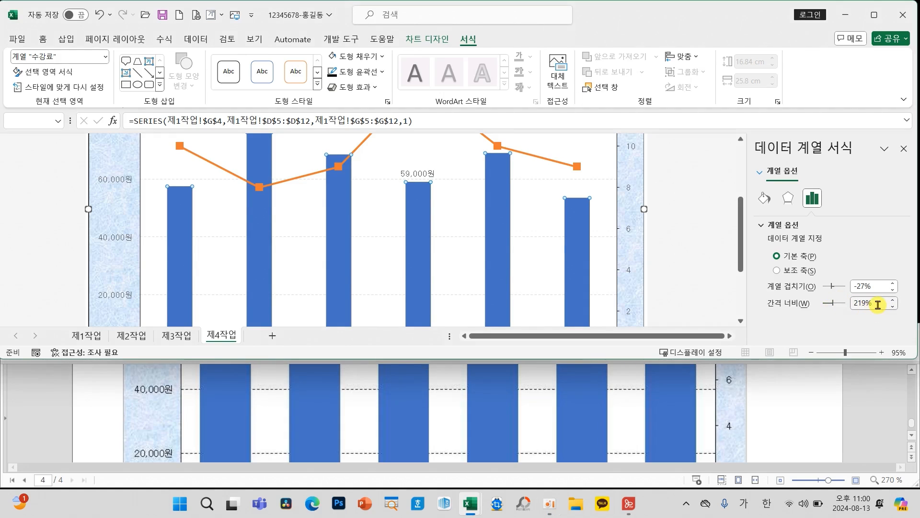
left_click_drag(878, 304, 835, 305)
type("70")
key("Return")
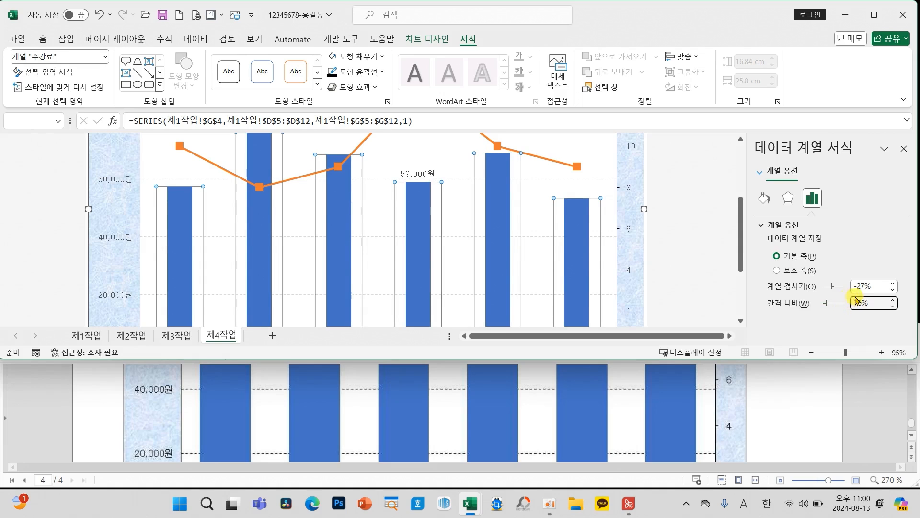
- Set the 수강료 series overlap to 0% and close the data series formatting settings
left_click_drag(880, 286, 838, 285)
type("0")
key("Return")
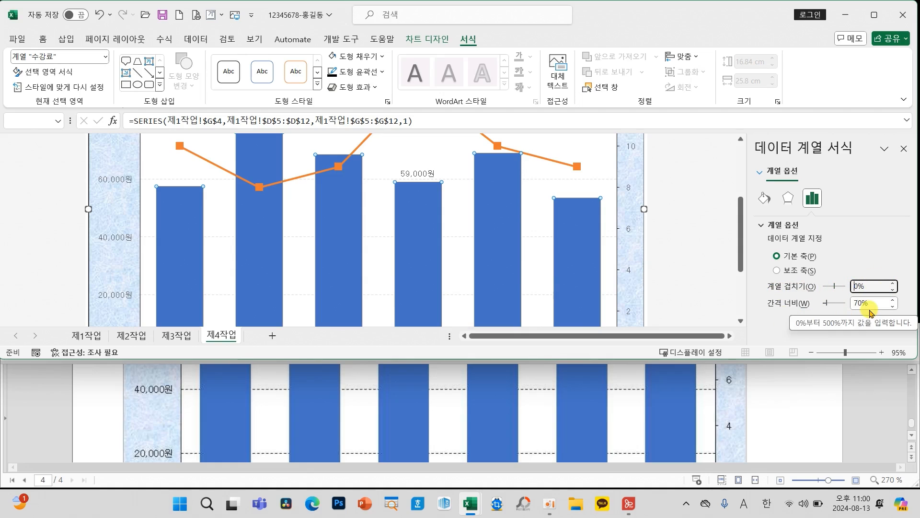
left_click(904, 148)
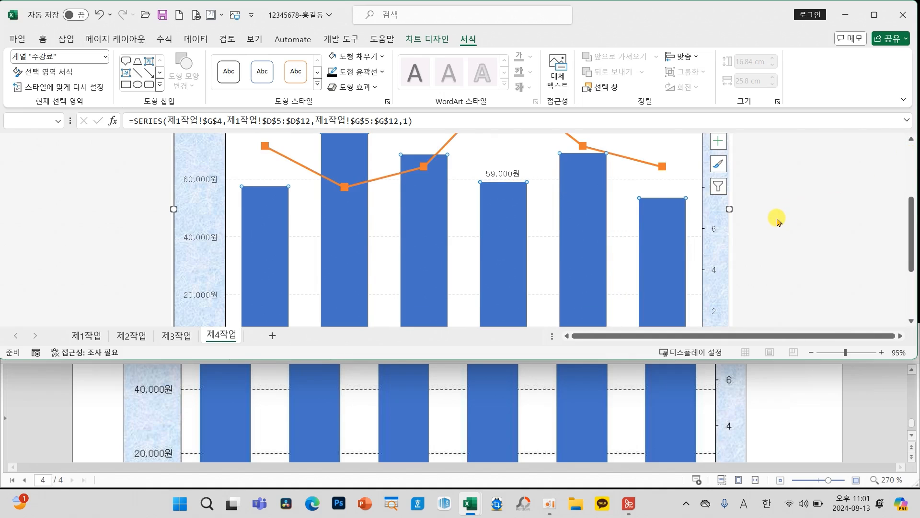
- Deselect the finished 제4작업 chart and save the workbook
scroll(774, 226, "up", 5)
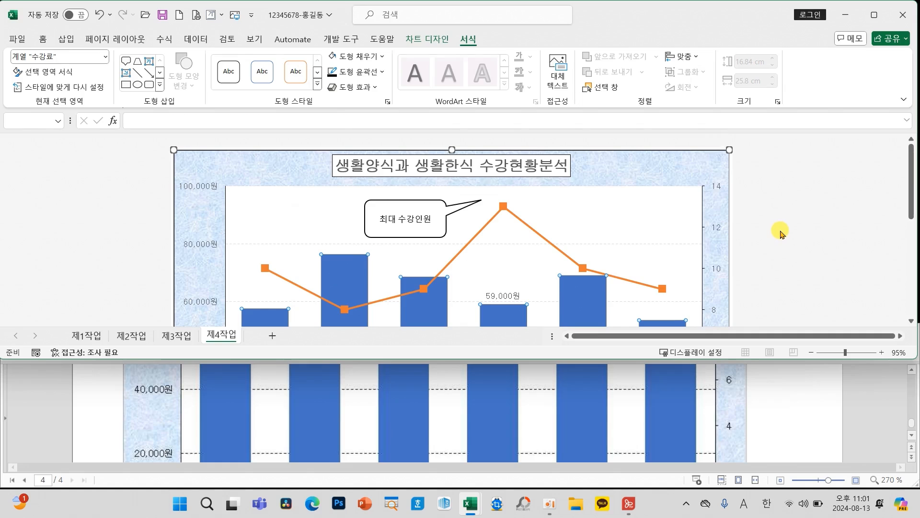
left_click(786, 235)
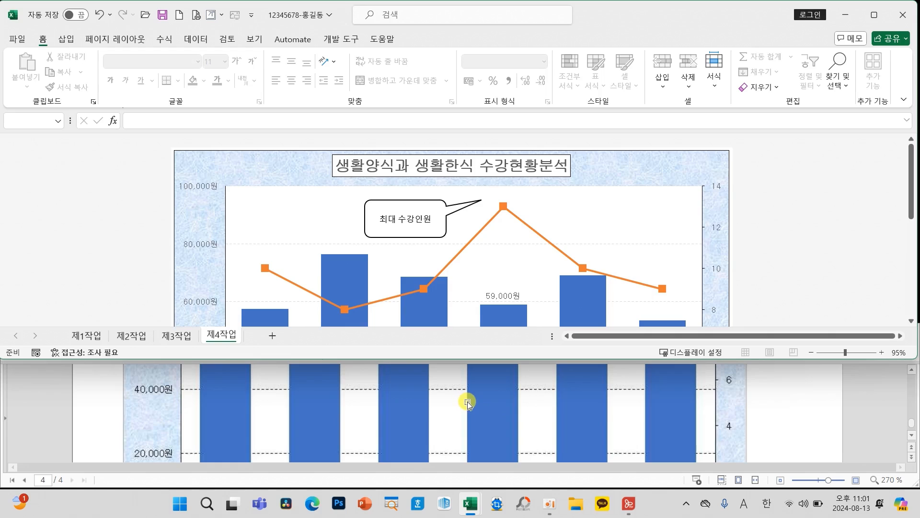
left_click(163, 15)
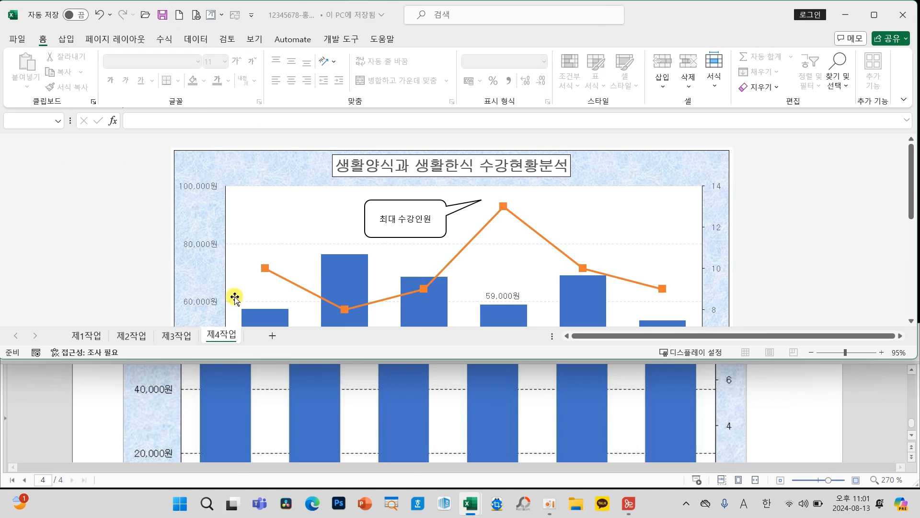
- Switch to the 제1작업 sheet, find the 진행시간 function instruction in the exam document and select cell I5
left_click(87, 338)
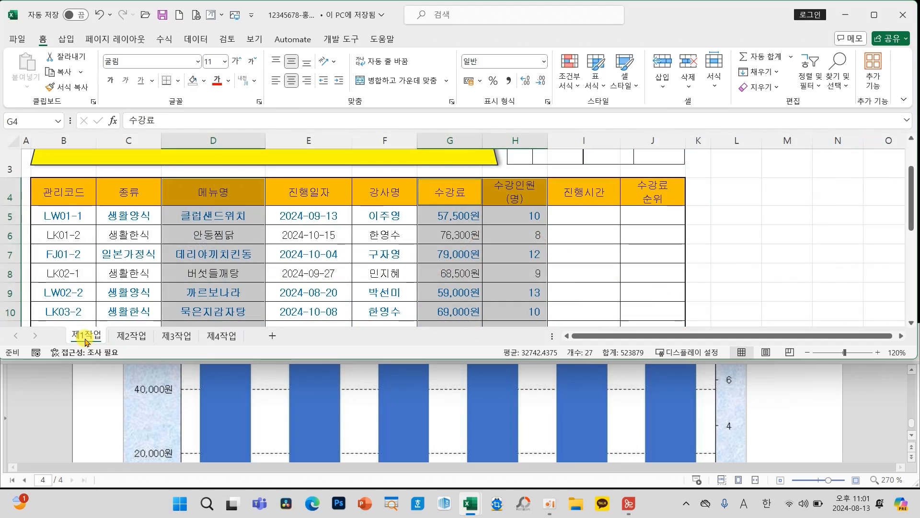
left_click(389, 262)
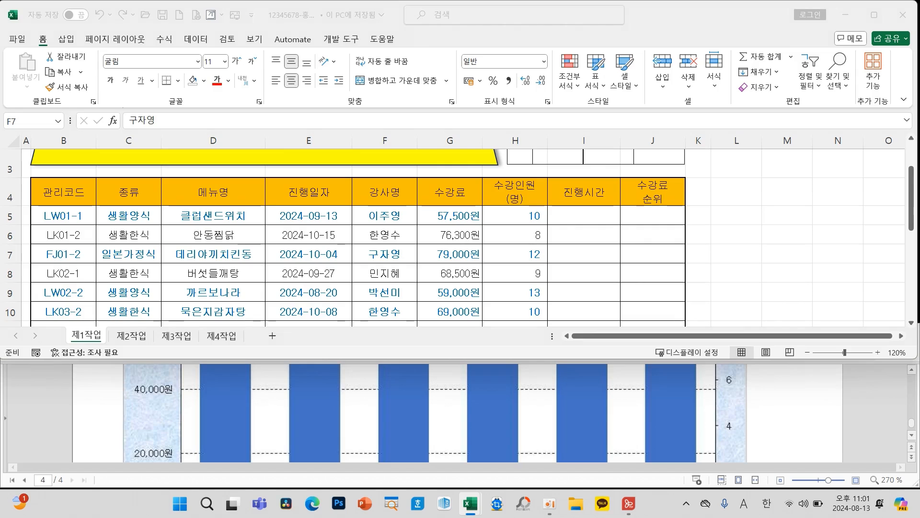
left_click(587, 264)
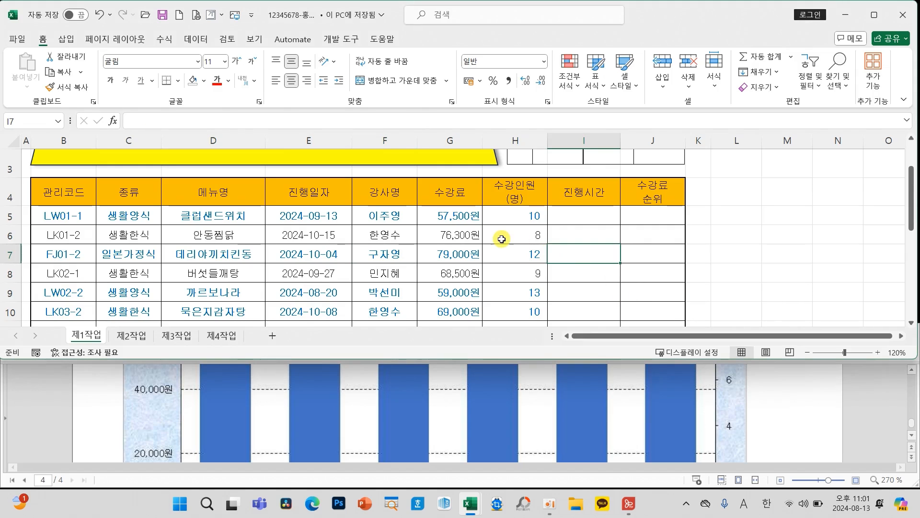
scroll(355, 427, "up", 10)
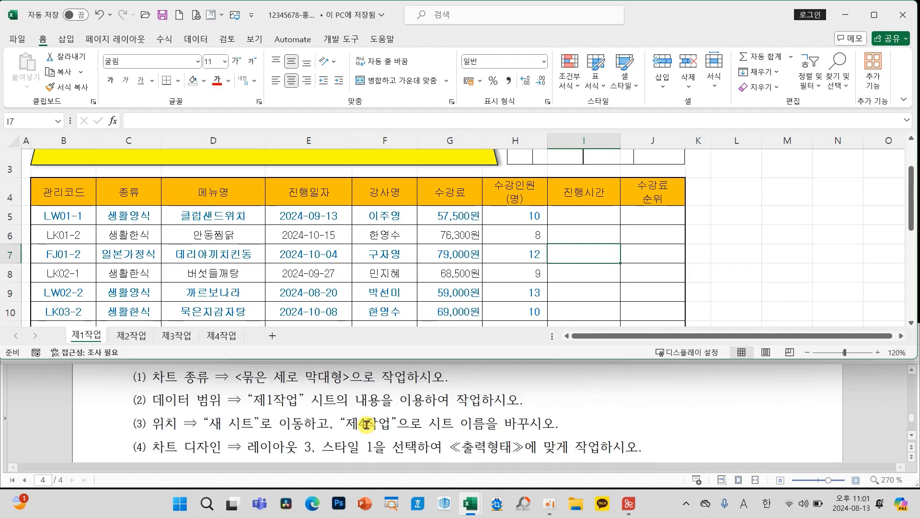
scroll(366, 424, "up", 10)
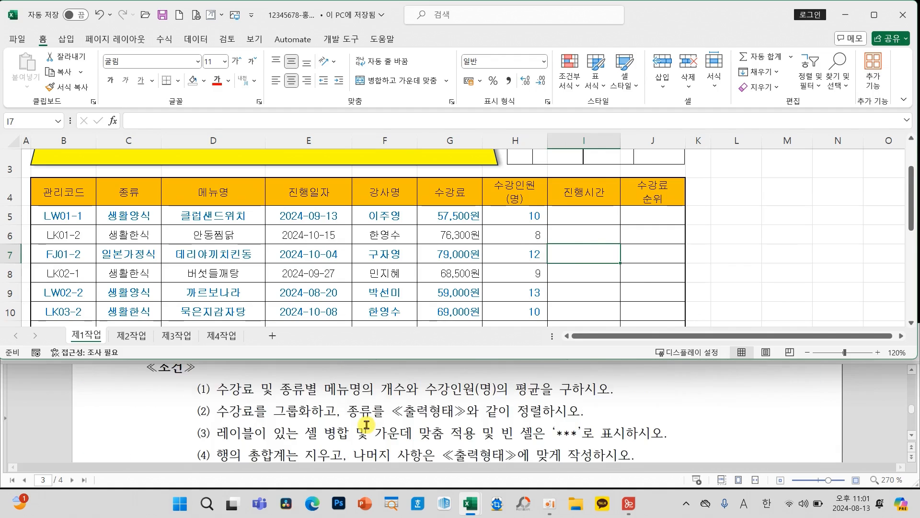
scroll(366, 424, "up", 10)
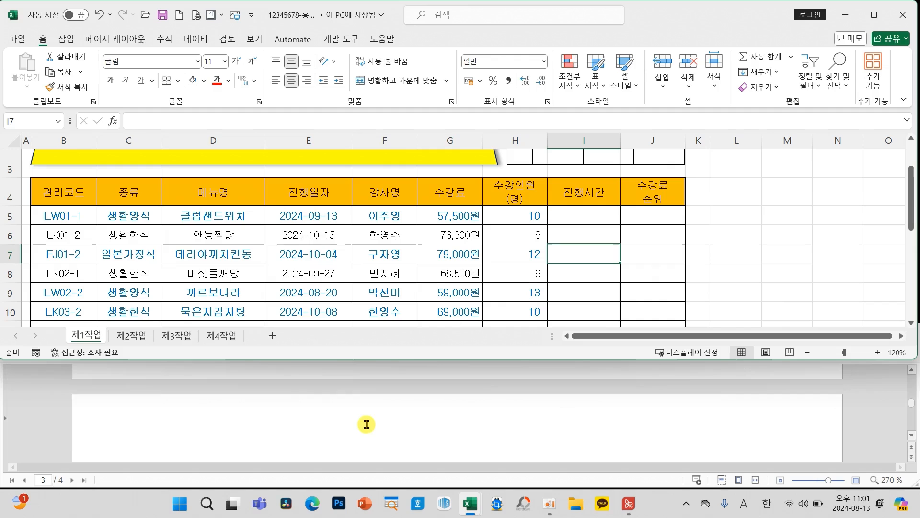
scroll(366, 425, "up", 3)
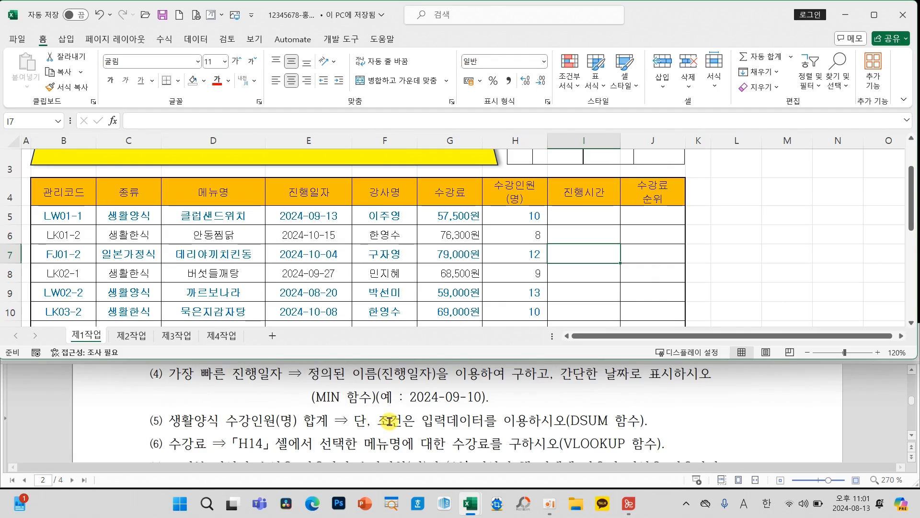
scroll(389, 421, "up", 4)
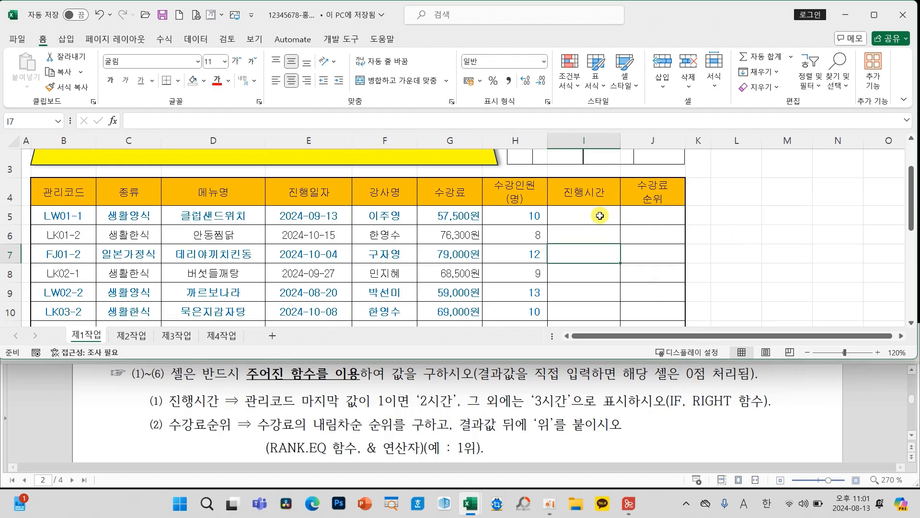
left_click(602, 216)
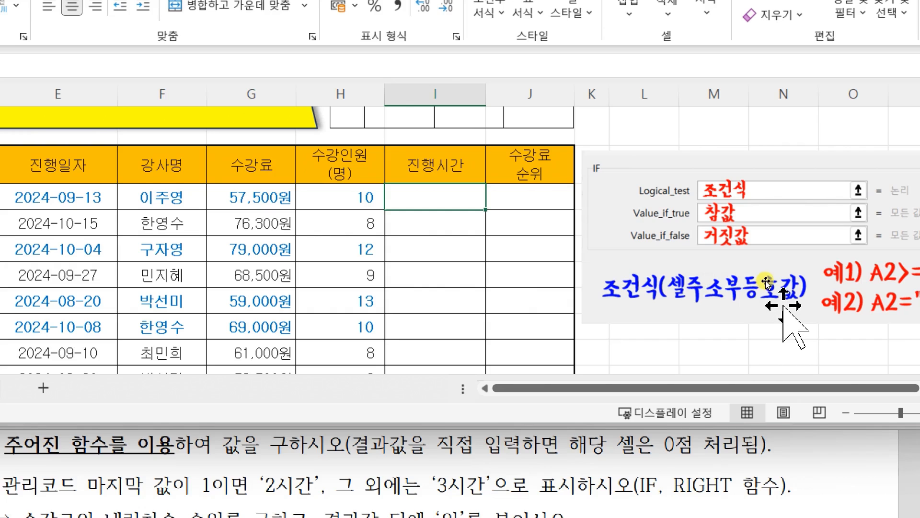
- Examine the IF argument note beside the table and the 진행시간 instruction's condition, result values and required functions
mouse_move(807, 388)
left_mouse_down()
mouse_move(820, 388)
mouse_move(810, 388)
left_mouse_up()
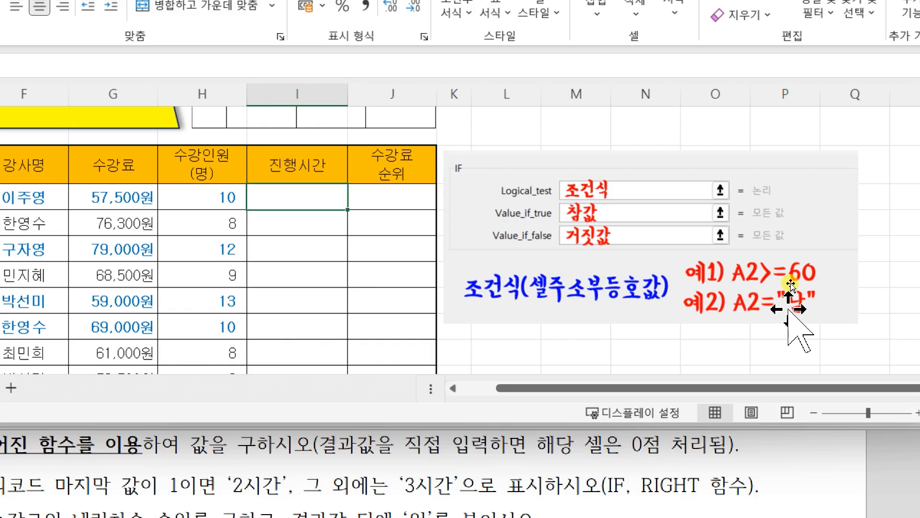
left_click_drag(769, 387, 669, 389)
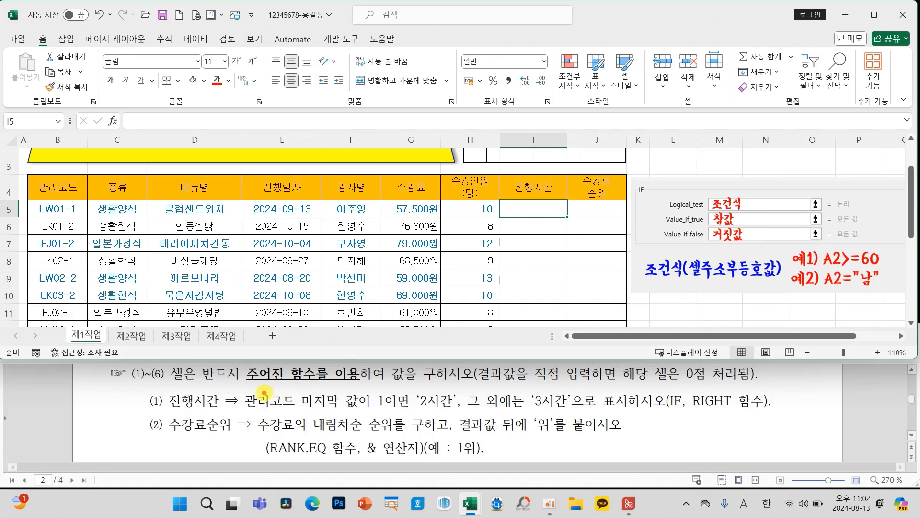
left_click_drag(237, 387, 376, 416)
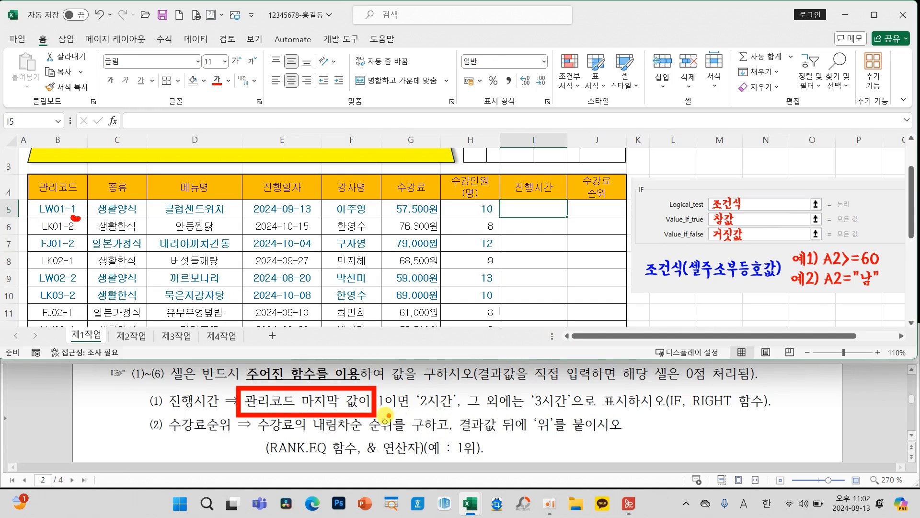
left_click_drag(378, 410, 403, 410)
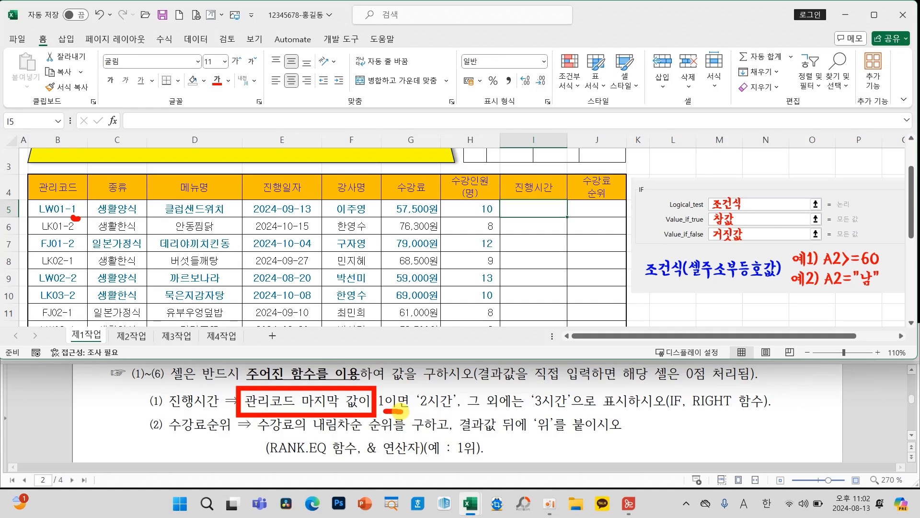
left_click_drag(365, 359, 403, 366)
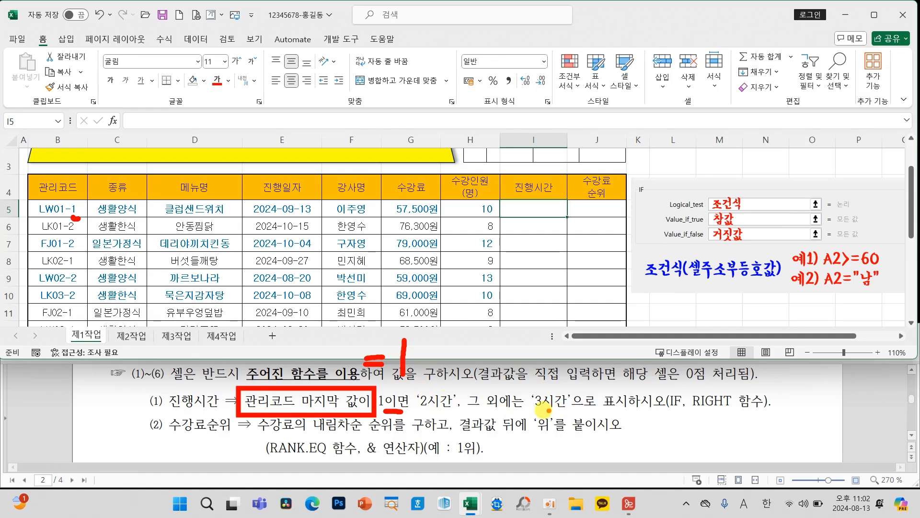
left_click_drag(666, 411, 739, 412)
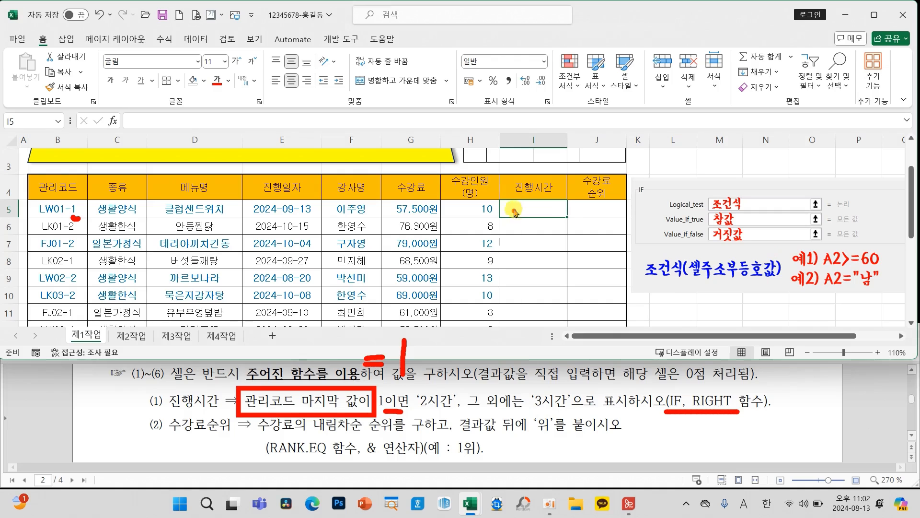
key("Escape")
- Search the function wizard for IF and insert the IF function into cell I5
left_click(113, 121)
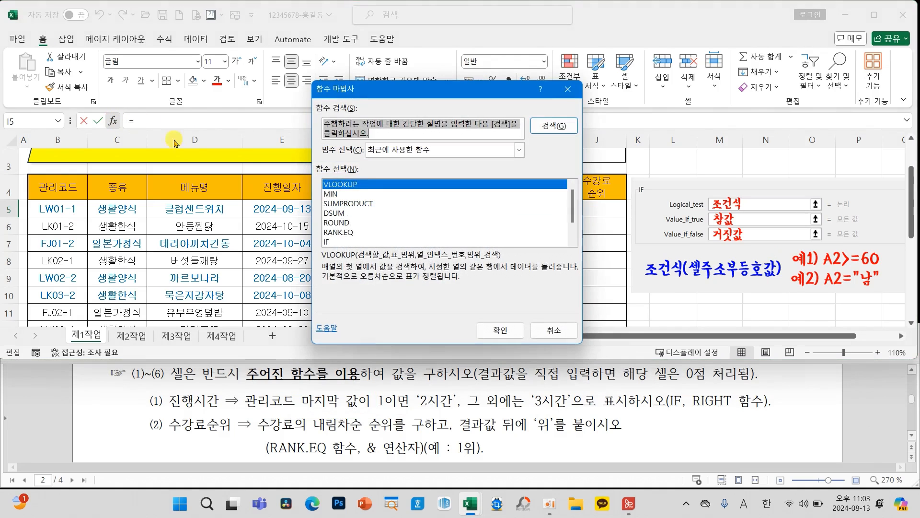
left_click(334, 242)
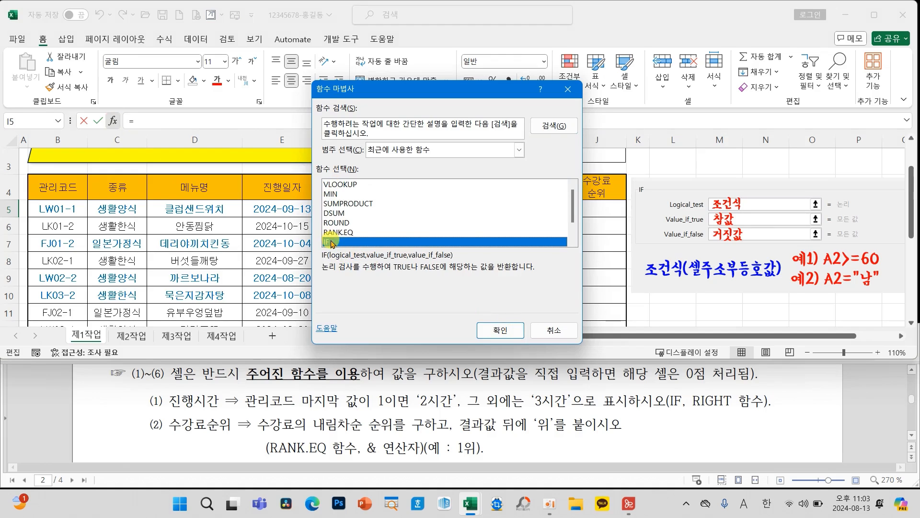
left_click_drag(370, 133, 324, 122)
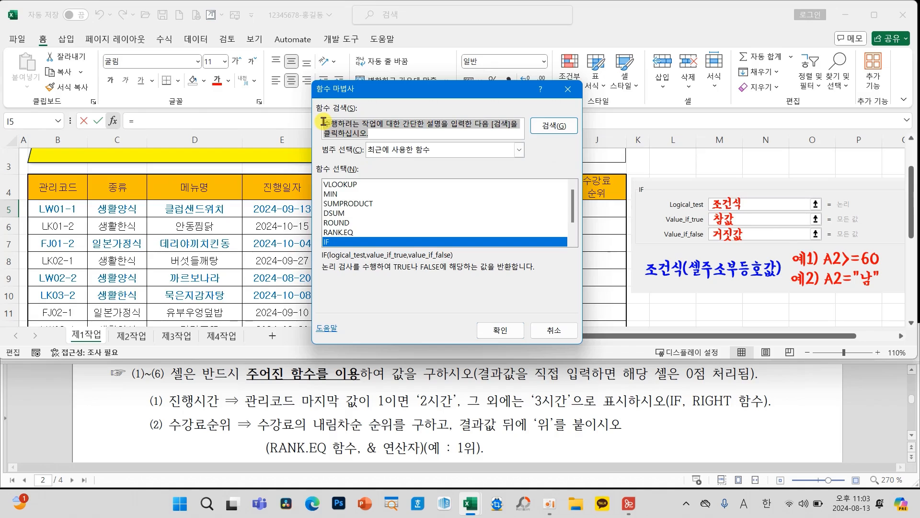
key("Hangul")
type("ㅑ")
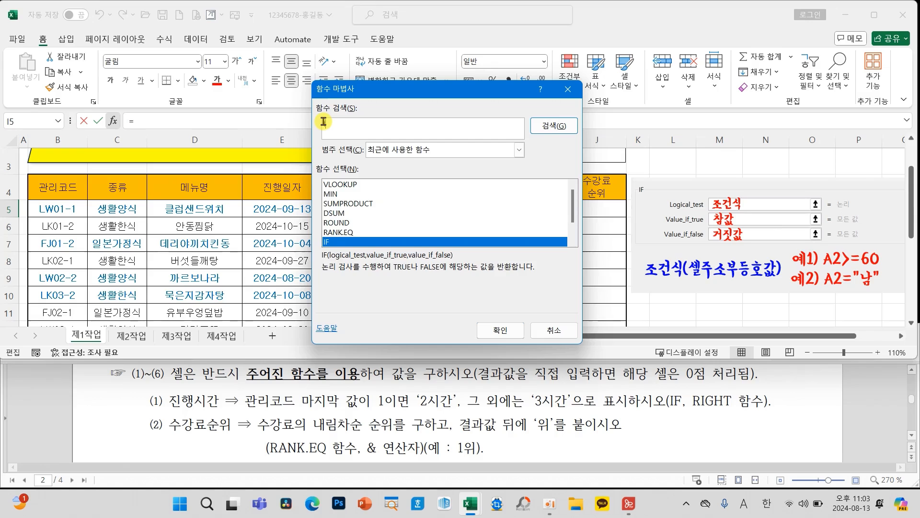
type("IF")
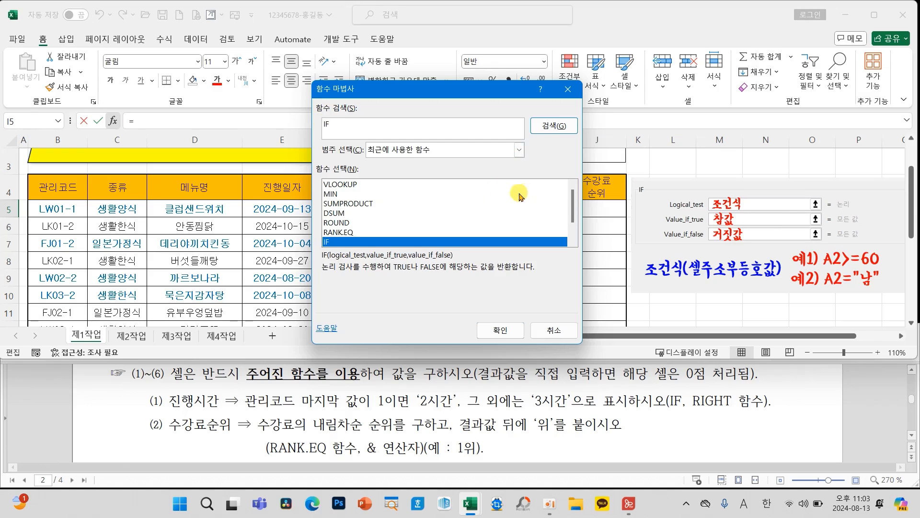
left_click(542, 126)
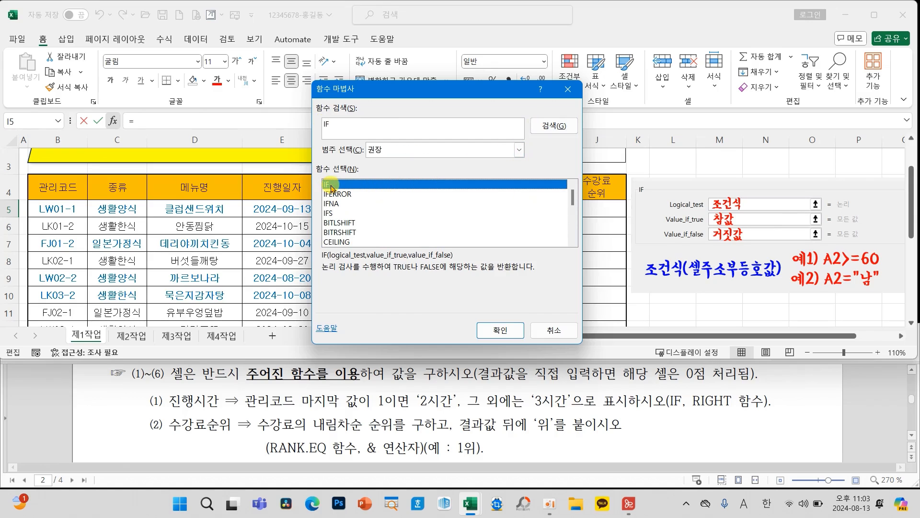
left_click(499, 329)
- Reposition the IF arguments dialog so the 관리코드 column and the 진행시간 cell are uncovered
left_click_drag(478, 125, 346, 172)
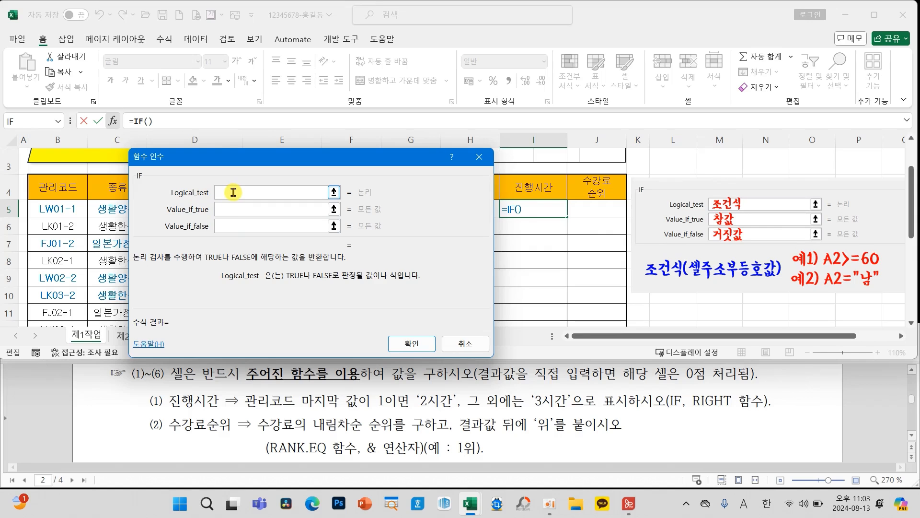
left_click_drag(239, 165, 297, 177)
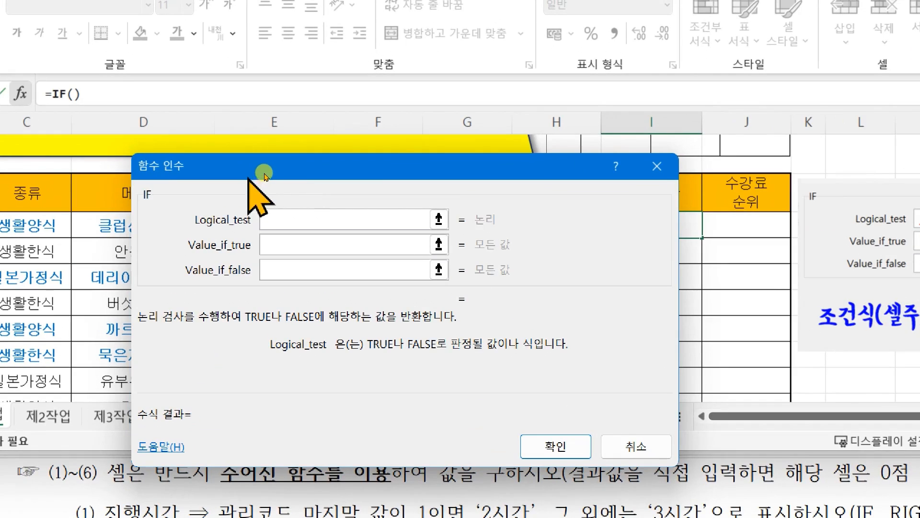
left_click_drag(263, 174, 215, 163)
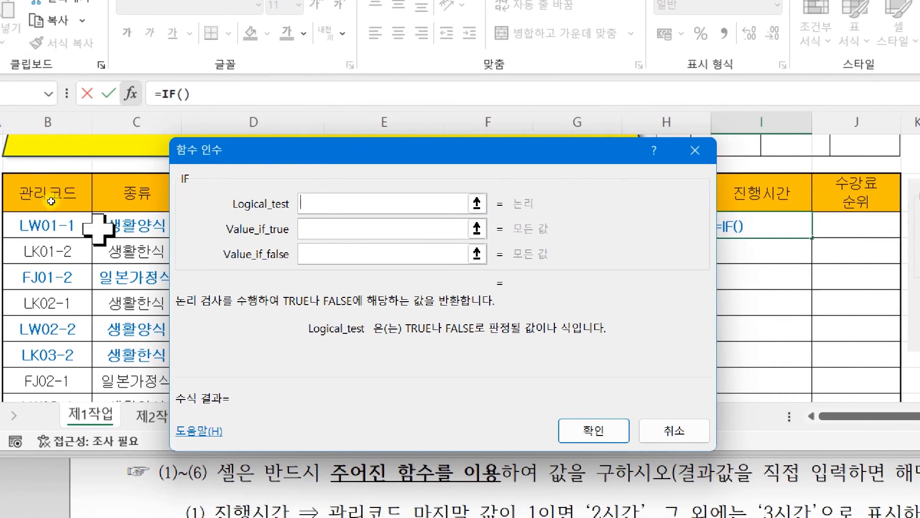
- Set the IF Logical_test to RIGHT(B5,1)="1", referencing the first 관리코드 cell
type("RIGHT")
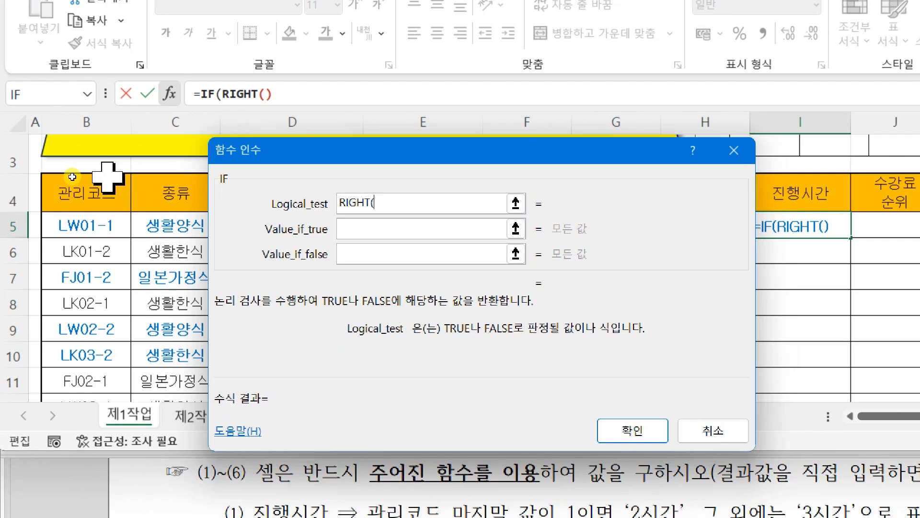
type("(")
left_click(95, 222)
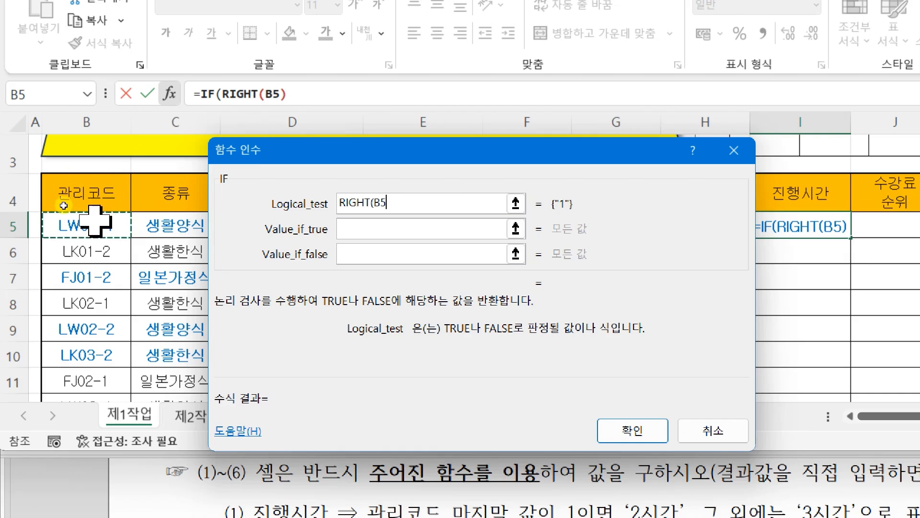
type(",1")
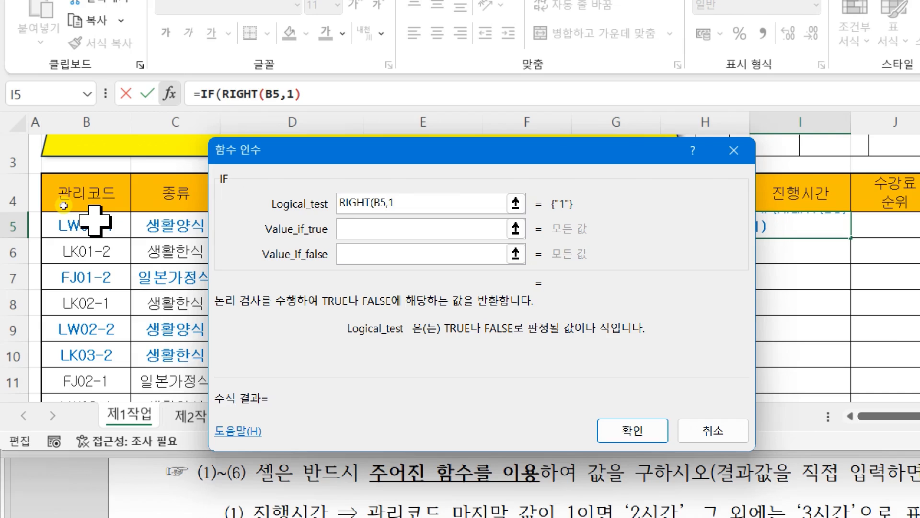
type(")=\"1\"")
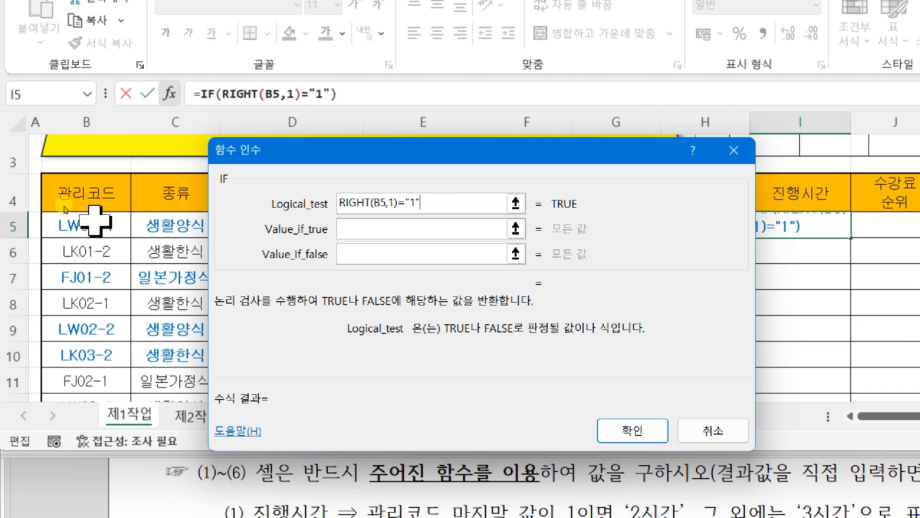
- Set the IF Value_if_true to "2시간" and Value_if_false to "3시간", and accept the function in cell I5
key("Tab")
type("2시간")
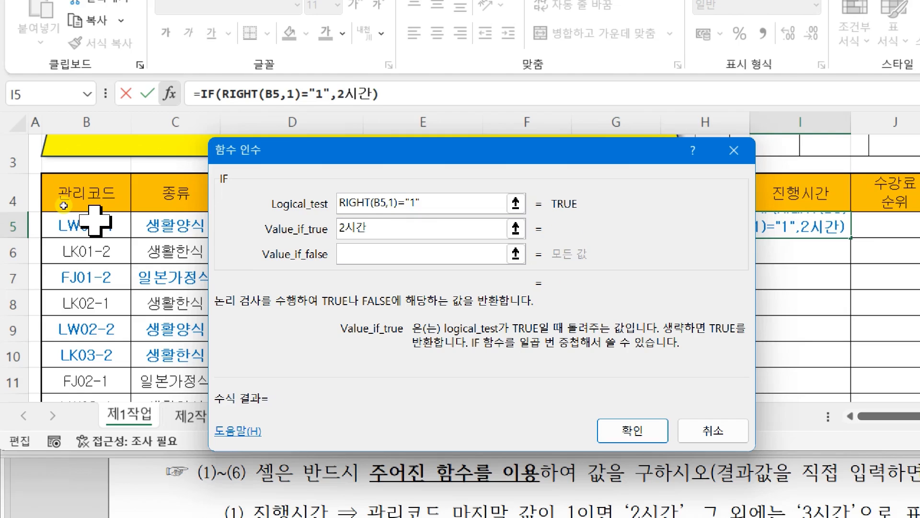
key("Tab")
type("3시간")
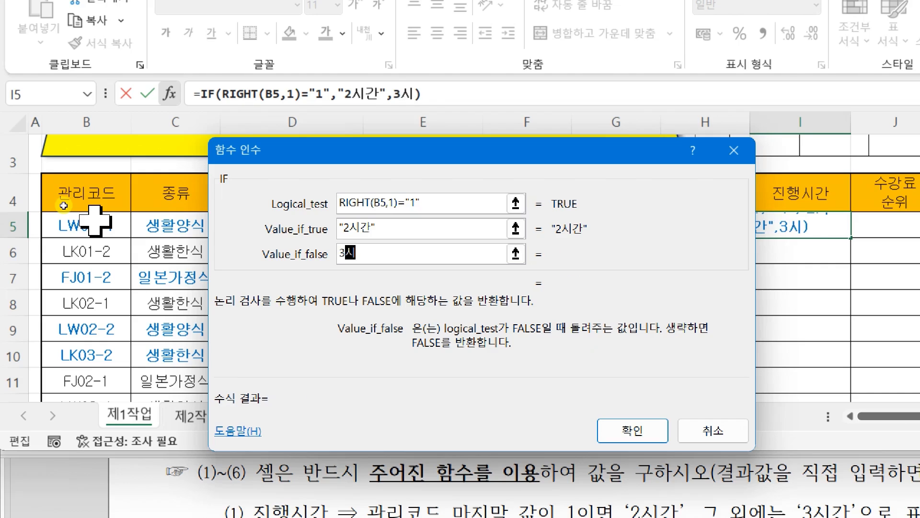
key("Tab")
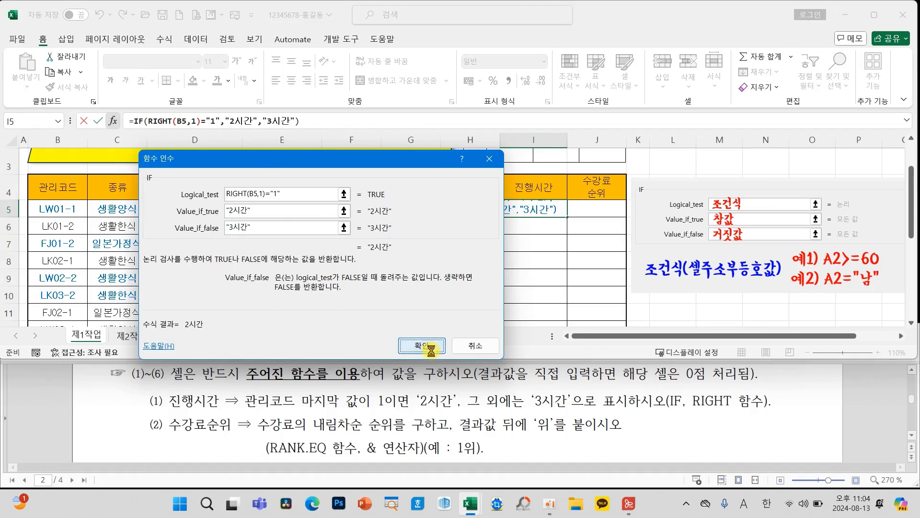
left_click(432, 352)
- Fill the 진행시간 formula from I5 down through I12
left_click_drag(568, 217, 560, 279)
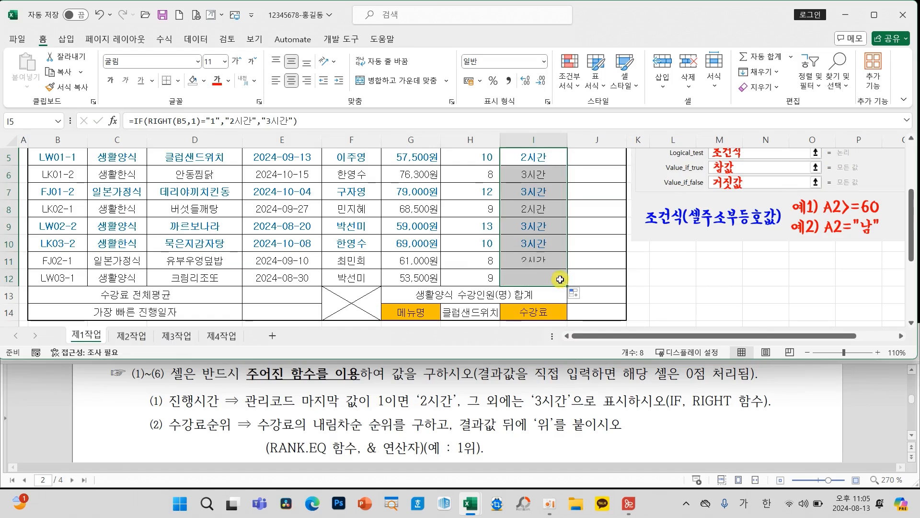
left_click(545, 259)
scroll(546, 259, "up", 1)
- Select cell J5 and examine the 수강료순위 instruction's ranking order, suffix and required functions, along with the RANK.EQ argument note
left_click(586, 233)
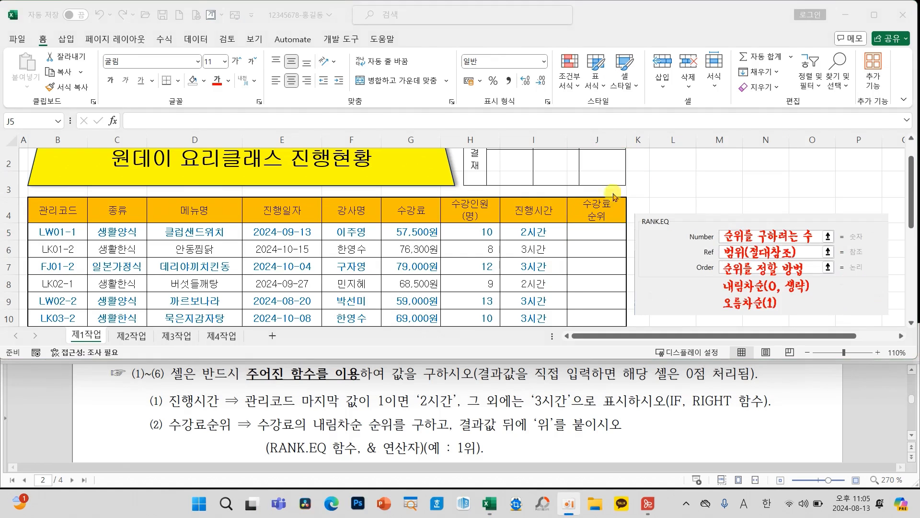
scroll(449, 414, "down", 2)
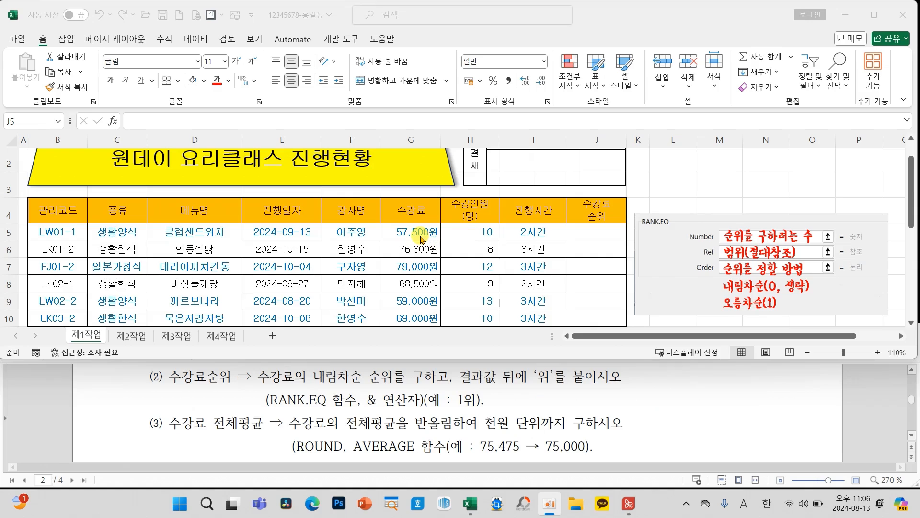
mouse_move(252, 363)
left_mouse_down()
mouse_move(367, 390)
mouse_move(406, 389)
left_mouse_up()
left_click_drag(530, 388, 550, 388)
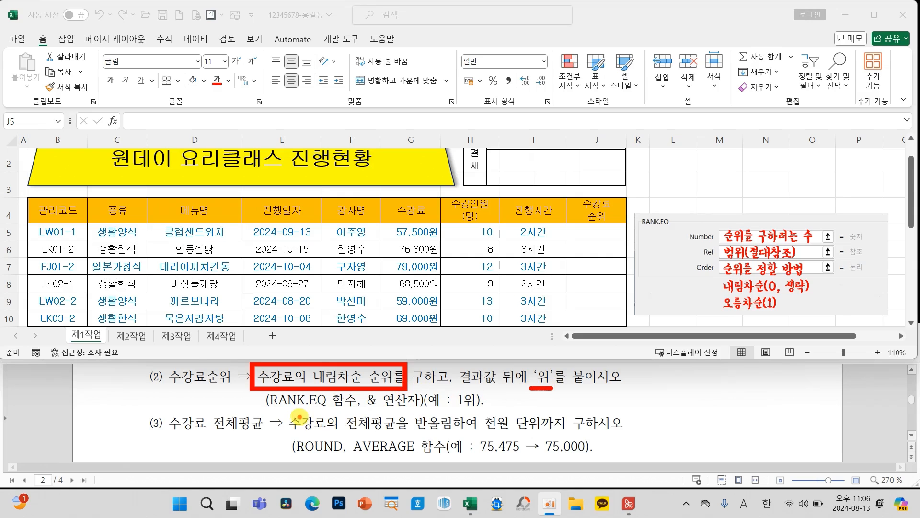
left_click_drag(400, 368, 421, 352)
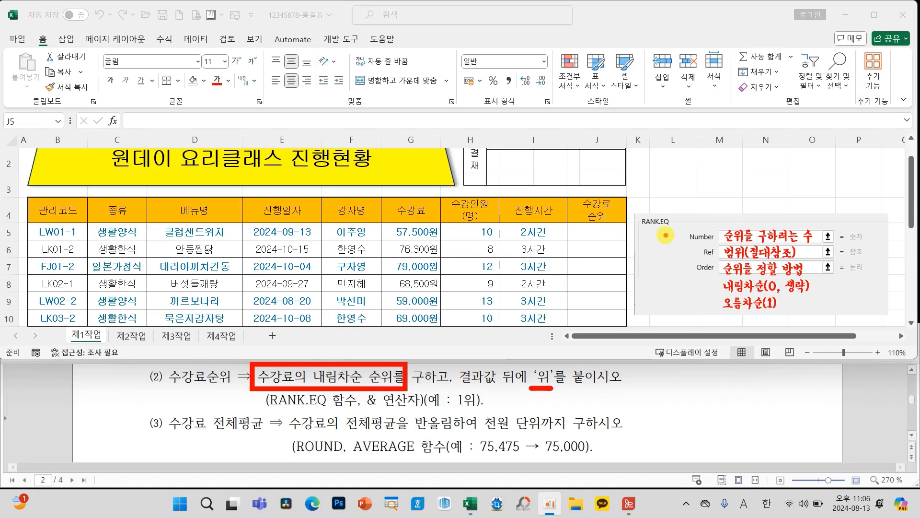
key("Escape")
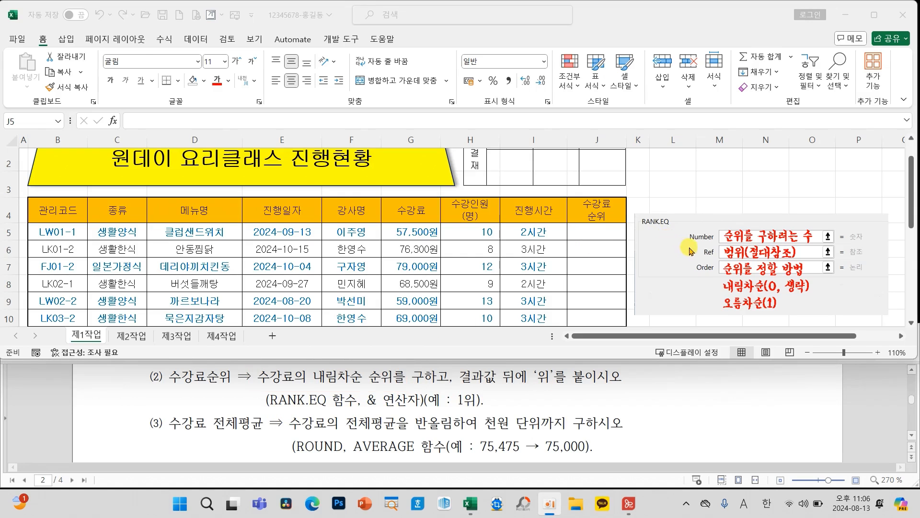
key("ctrl+4")
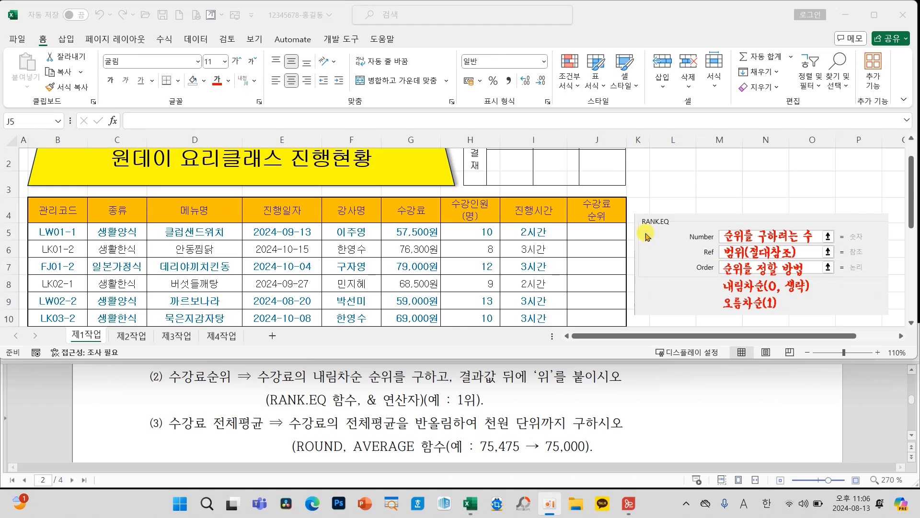
- Insert the RANK.EQ function into cell J5 from the function wizard's recently used functions
left_click(490, 222)
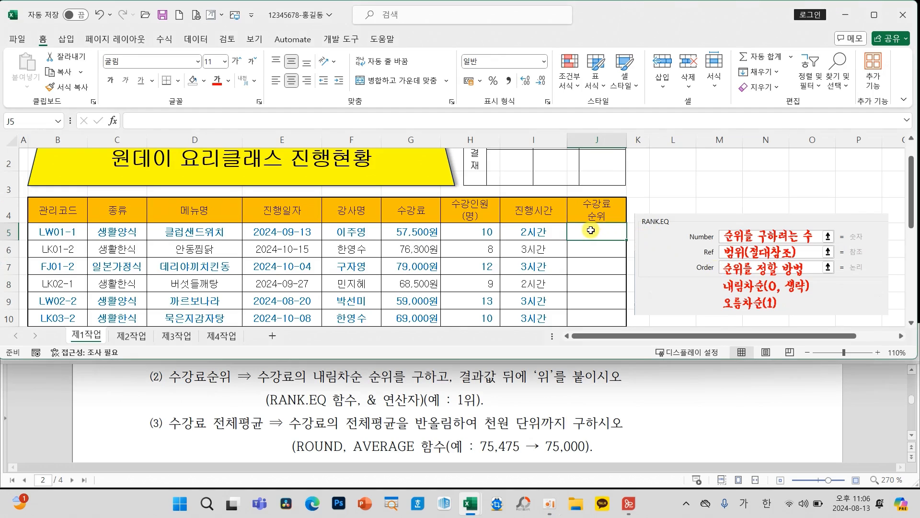
left_click(113, 121)
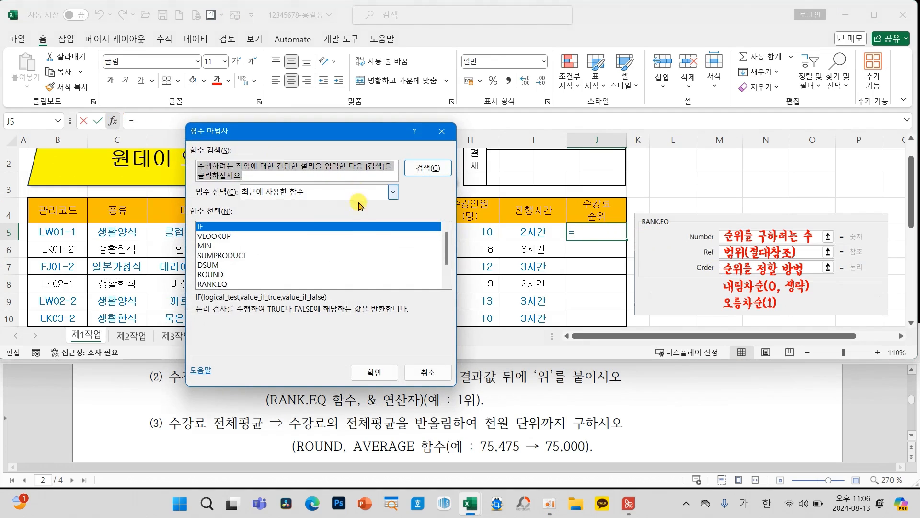
left_click_drag(446, 247, 446, 263)
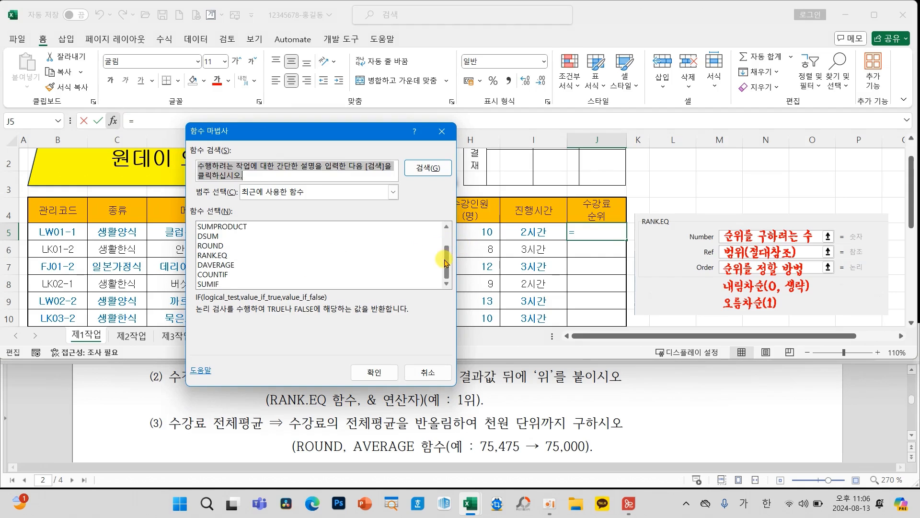
left_click(211, 255)
left_click(373, 370)
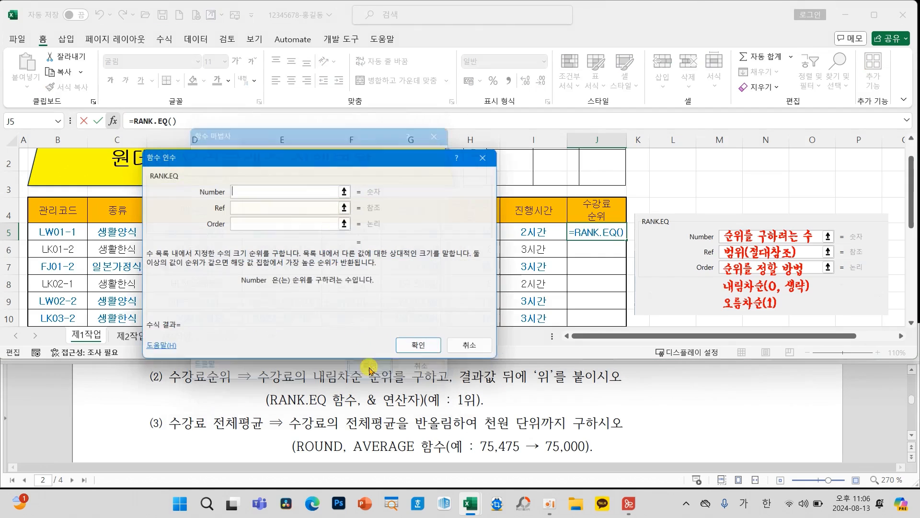
- Set the RANK.EQ Number to G5 and Ref to the absolute range $G$5:$G$12, keeping the 수강료 column uncovered
left_click_drag(298, 165, 218, 156)
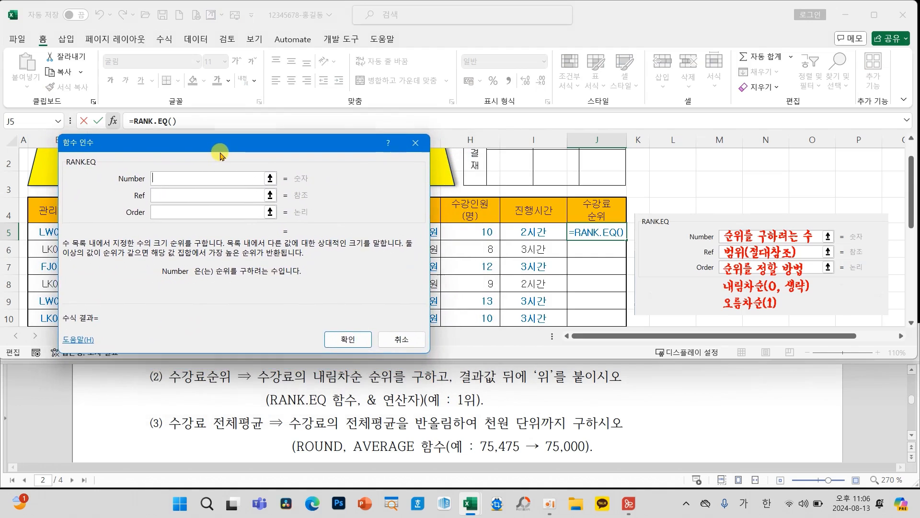
left_click_drag(344, 150, 297, 153)
left_click(420, 234)
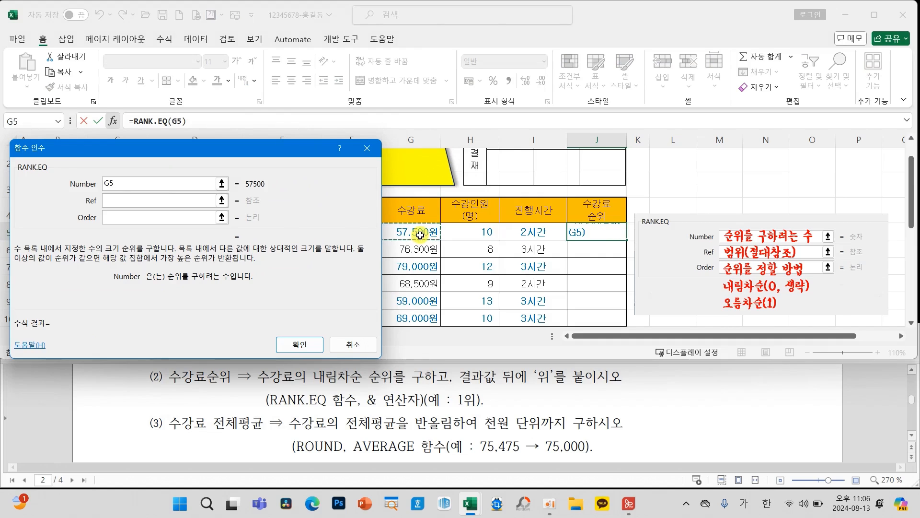
left_click(124, 200)
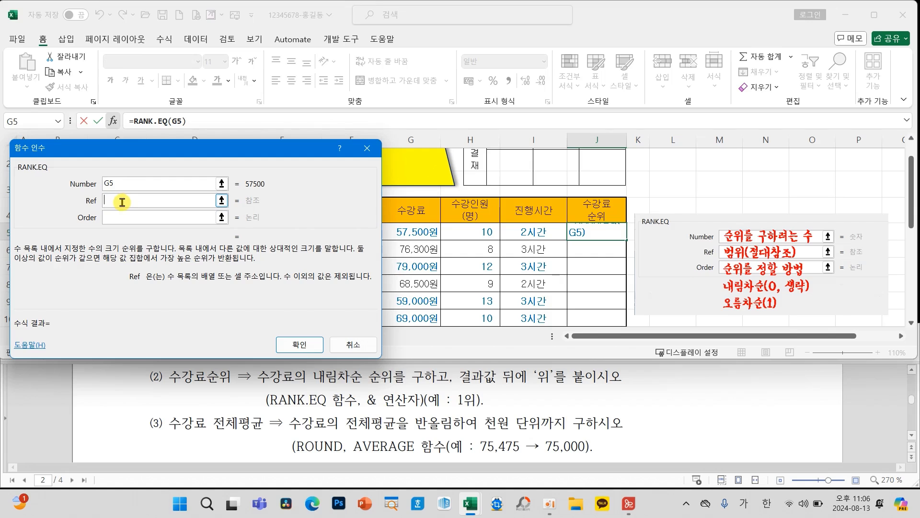
left_click_drag(410, 232, 411, 281)
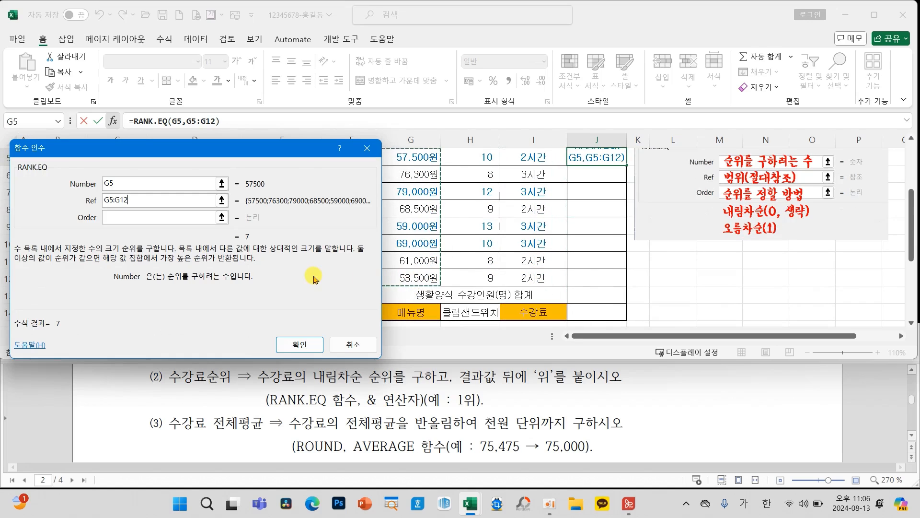
key("F4")
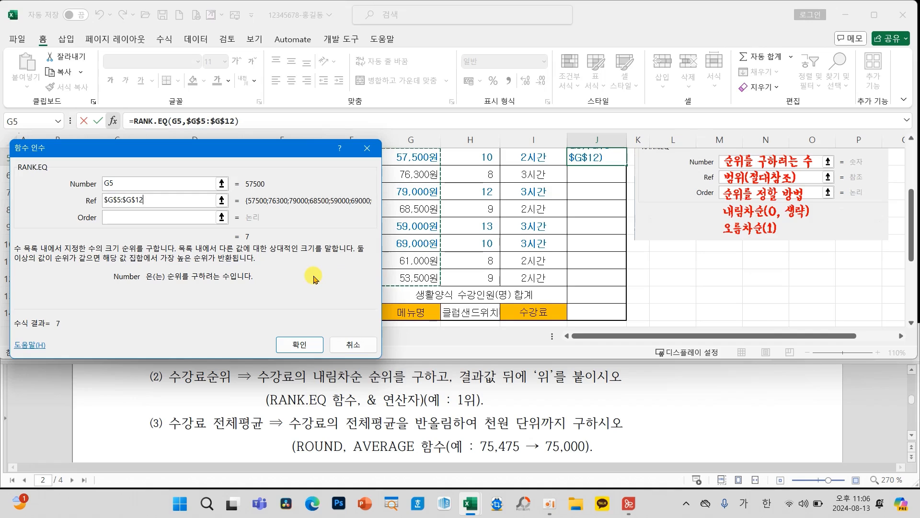
left_click_drag(303, 153, 289, 148)
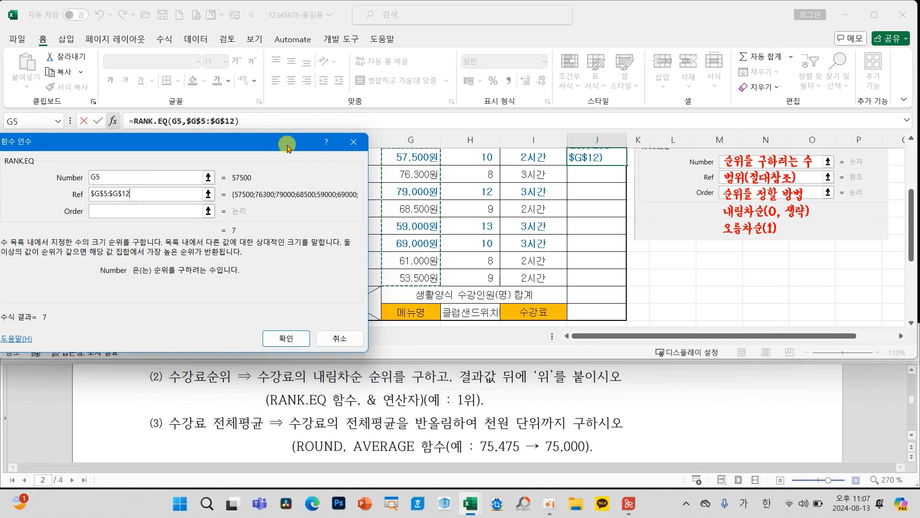
key("ctrl+2")
mouse_move(400, 149)
left_mouse_down()
mouse_move(406, 158)
mouse_move(418, 144)
mouse_move(434, 254)
mouse_move(392, 283)
mouse_move(380, 140)
left_mouse_up()
key("Escape")
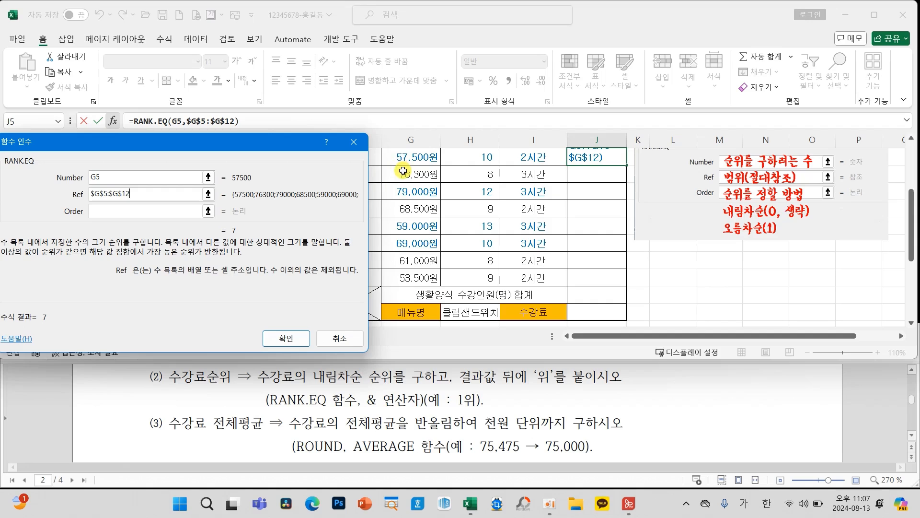
mouse_move(405, 171)
left_mouse_down()
mouse_move(415, 165)
mouse_move(444, 286)
mouse_move(431, 268)
left_mouse_up()
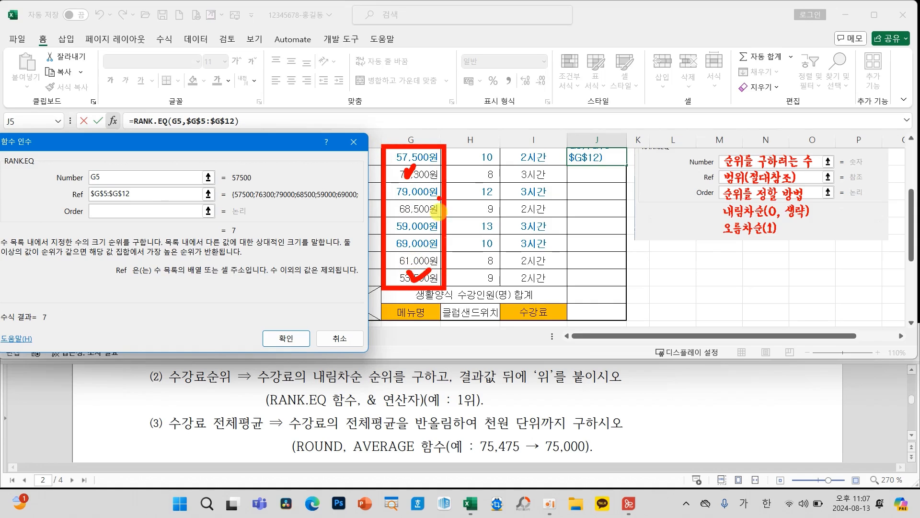
mouse_move(142, 201)
left_mouse_down()
mouse_move(71, 195)
mouse_move(150, 192)
mouse_move(143, 202)
mouse_move(184, 223)
mouse_move(209, 211)
left_mouse_up()
left_click(200, 212)
left_click_drag(208, 195, 218, 246)
mouse_move(225, 211)
left_mouse_down()
mouse_move(243, 209)
mouse_move(249, 234)
left_mouse_up()
mouse_move(249, 191)
left_mouse_down()
mouse_move(250, 243)
mouse_move(261, 219)
left_mouse_up()
left_click_drag(265, 191, 266, 234)
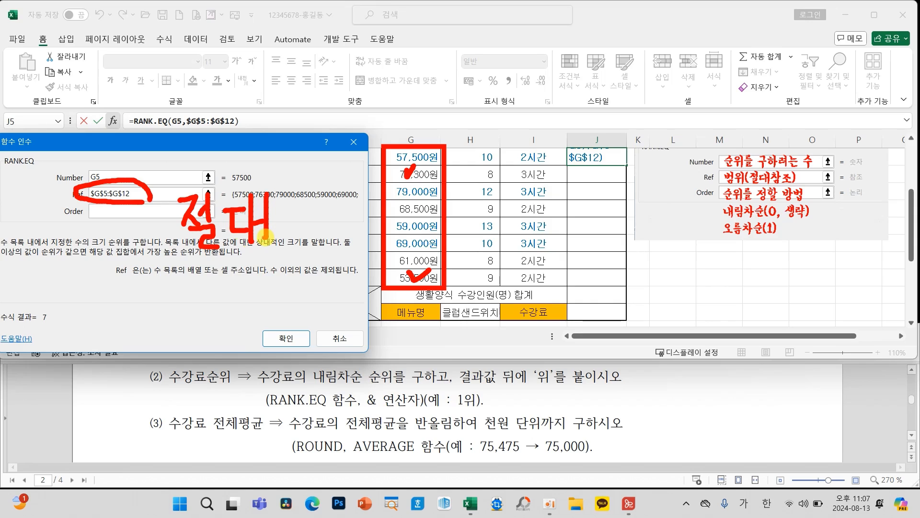
key("Escape")
- Accept RANK.EQ with Order left empty for descending ranking, and append &"위" to the formula in J5
left_click(102, 213)
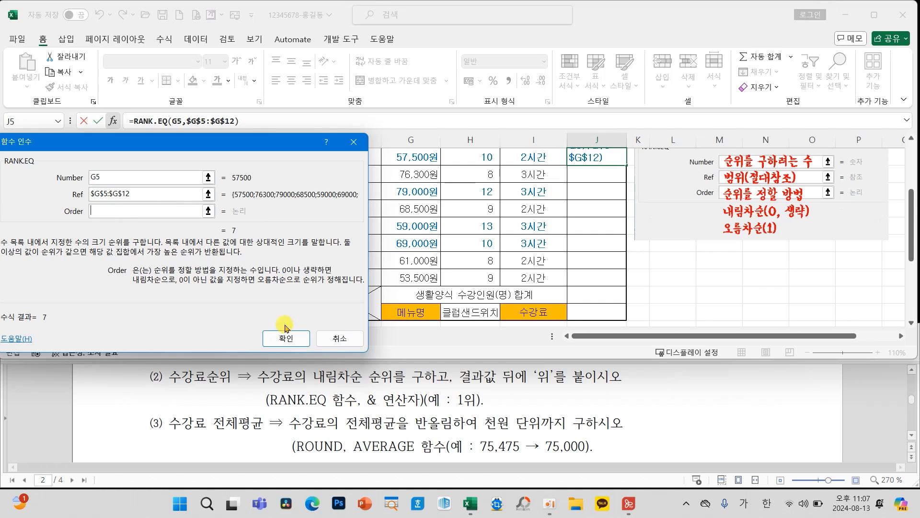
left_click(277, 339)
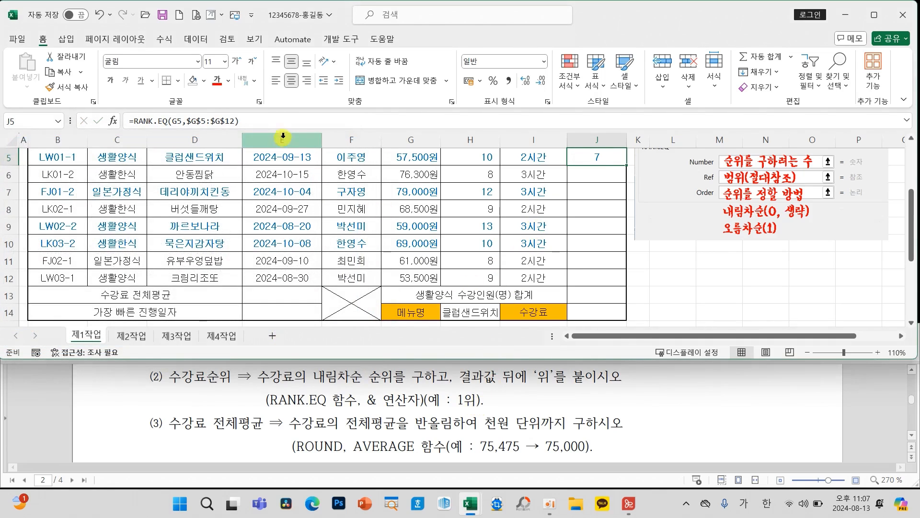
left_click(273, 121)
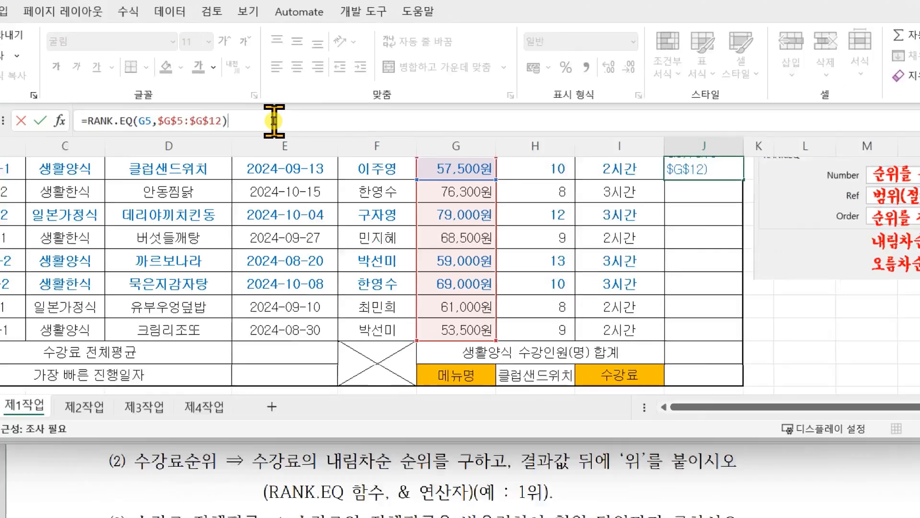
type("&\"위\"D위\"")
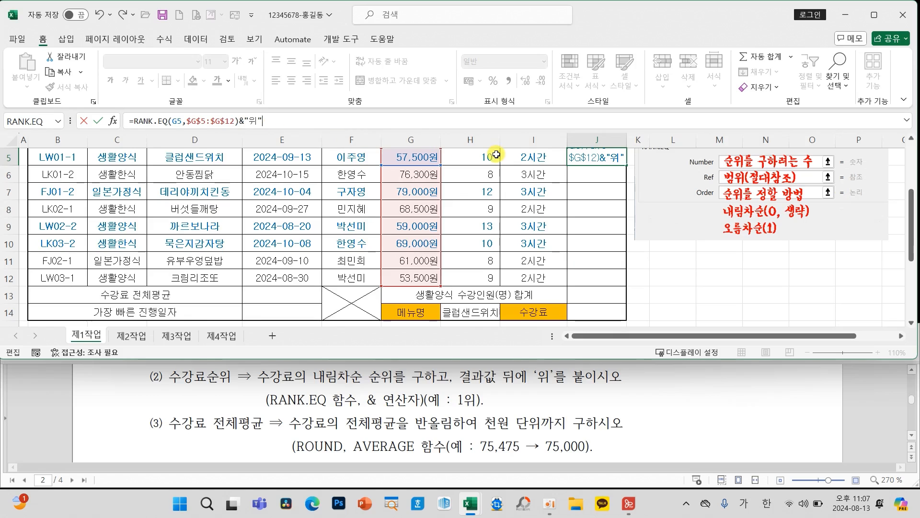
key("Return")
- Fill the 수강료순위 formula from J5 down through J12 and delete the RANK.EQ argument note beside the table
left_click(597, 157)
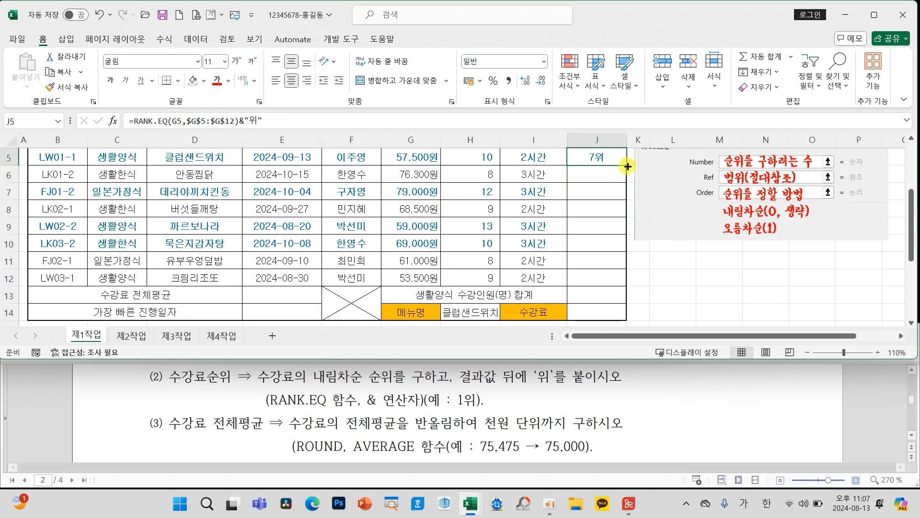
left_click_drag(625, 166, 617, 286)
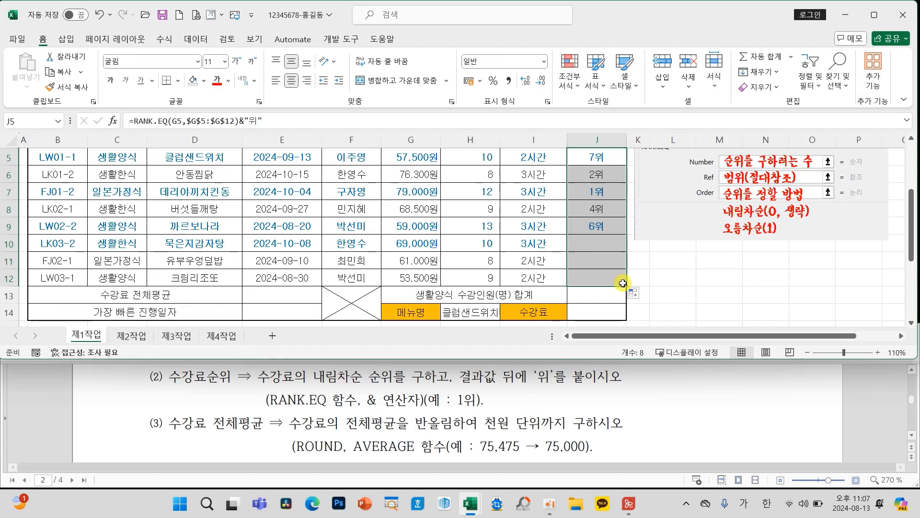
left_click(607, 262)
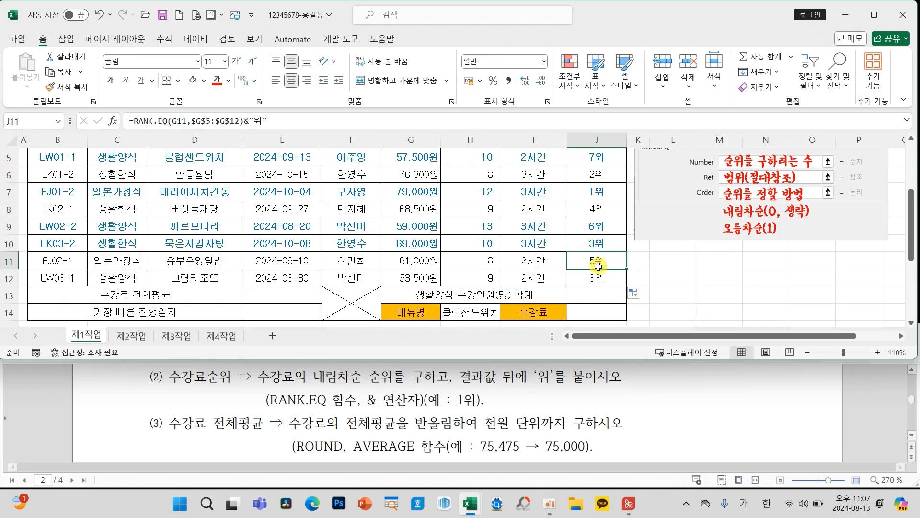
left_click(673, 226)
key("Delete")
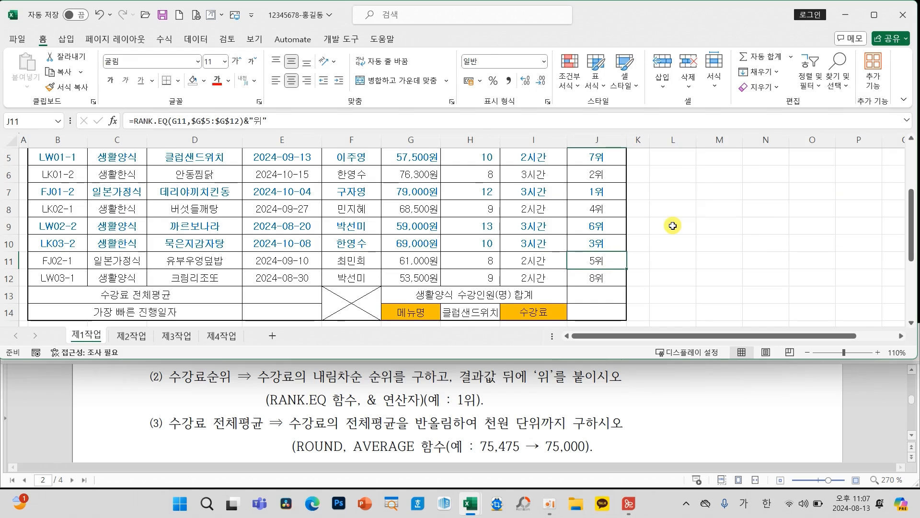
- Examine the 수강료 전체평균 instruction and the digit-position chart to find the ROUND digits for thousands
left_click(268, 296)
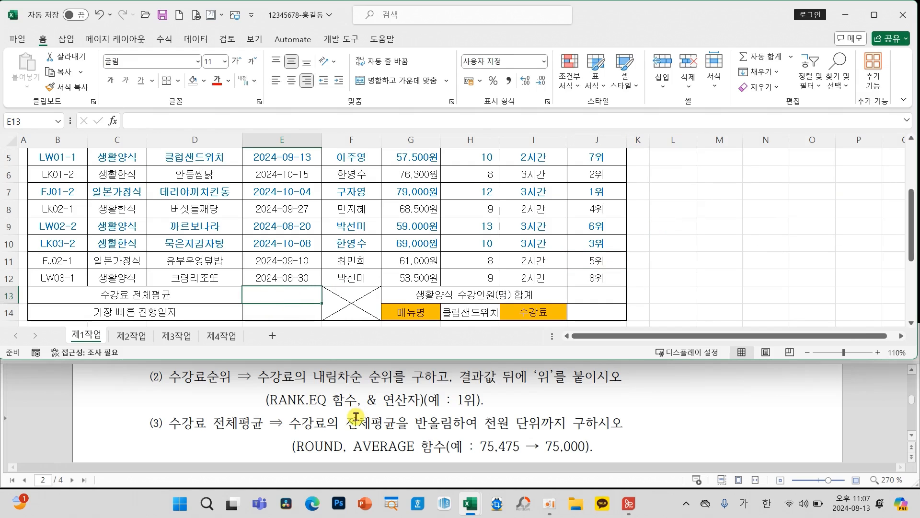
scroll(356, 416, "down", 1)
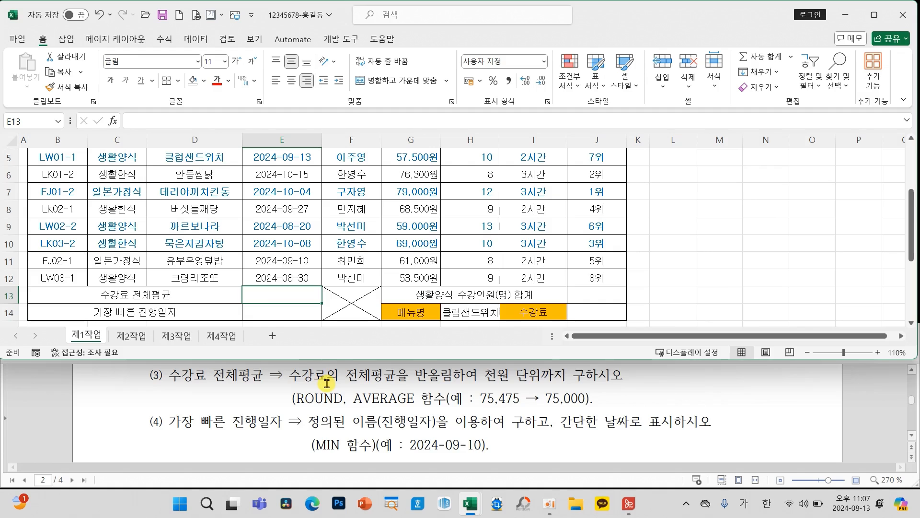
scroll(417, 261, "up", 1)
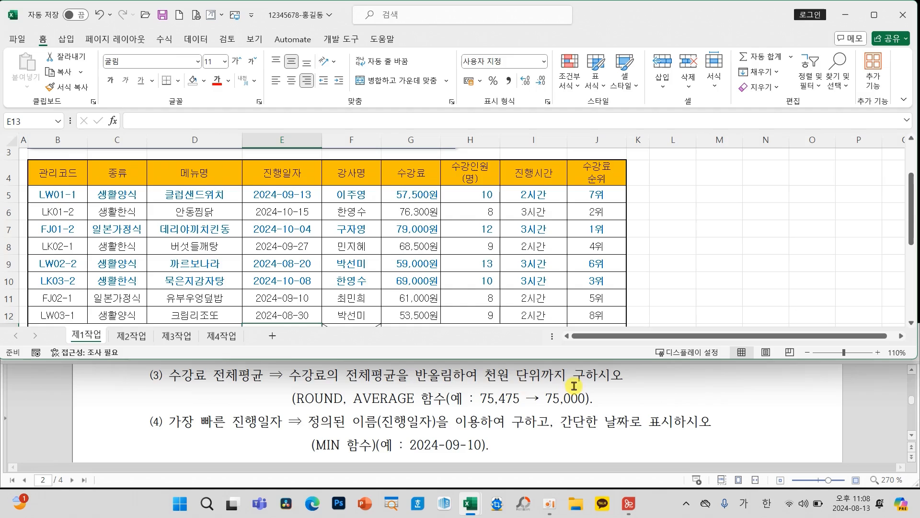
left_click(670, 273)
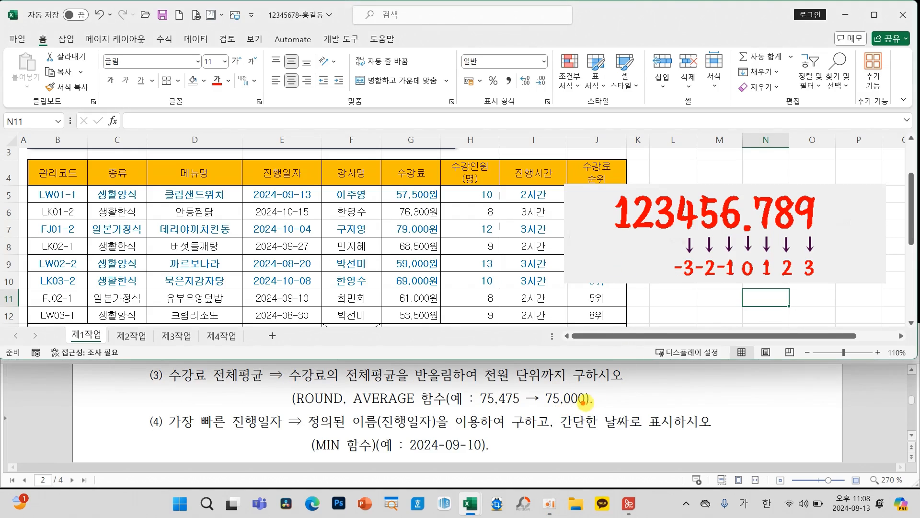
left_click_drag(561, 407, 587, 407)
mouse_move(661, 384)
left_mouse_down()
mouse_move(676, 400)
mouse_move(660, 422)
mouse_move(667, 409)
left_mouse_up()
mouse_move(736, 169)
left_mouse_down()
mouse_move(725, 191)
mouse_move(738, 169)
mouse_move(703, 182)
mouse_move(677, 179)
mouse_move(685, 194)
mouse_move(692, 171)
left_mouse_up()
left_click_drag(701, 286, 679, 286)
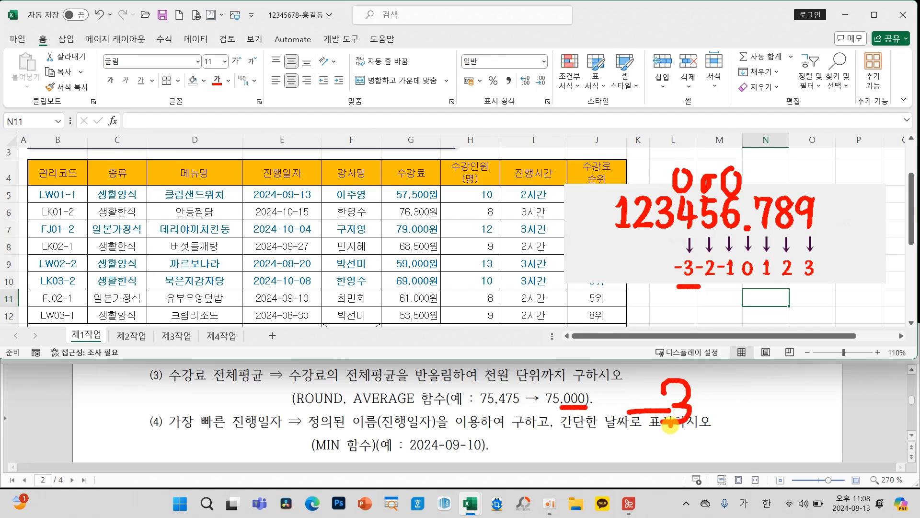
key("Escape")
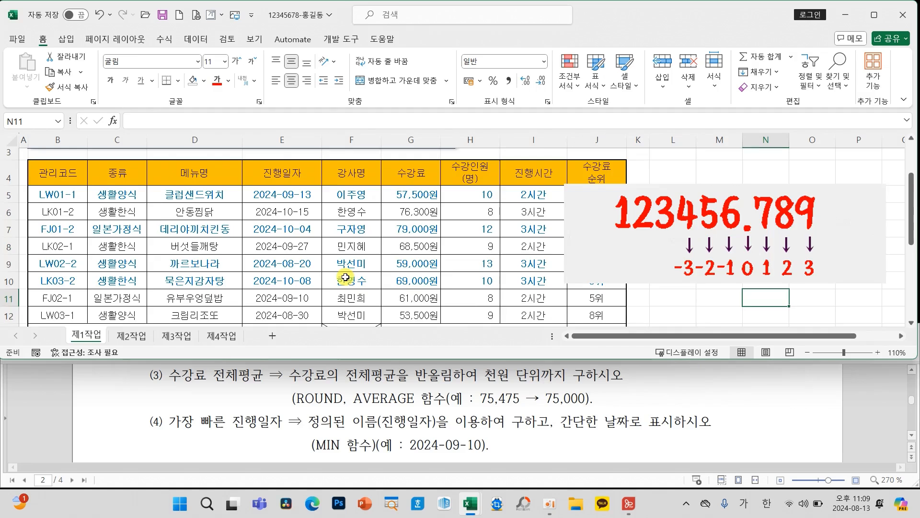
- Search the function wizard for ROUN and insert the ROUND function into cell E13, keeping the 수강료 전체평균 row uncovered
scroll(345, 277, "down", 1)
left_click(290, 294)
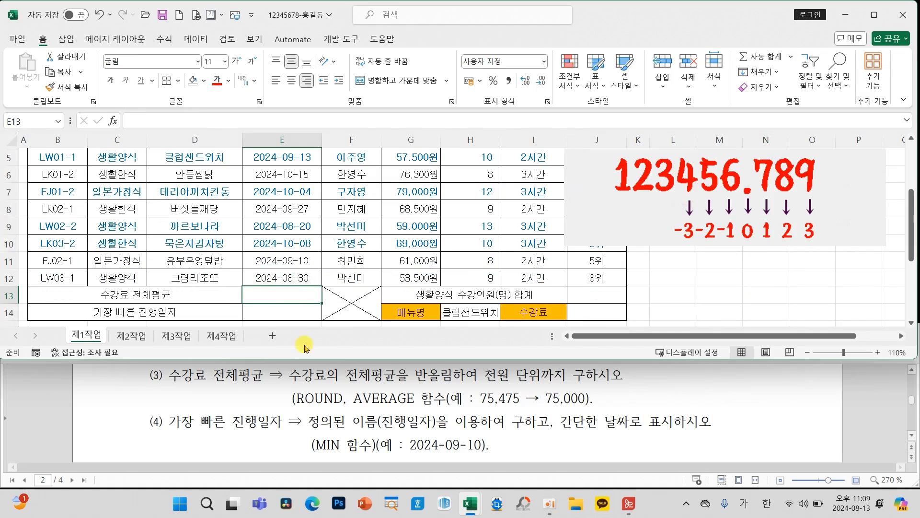
left_click(113, 121)
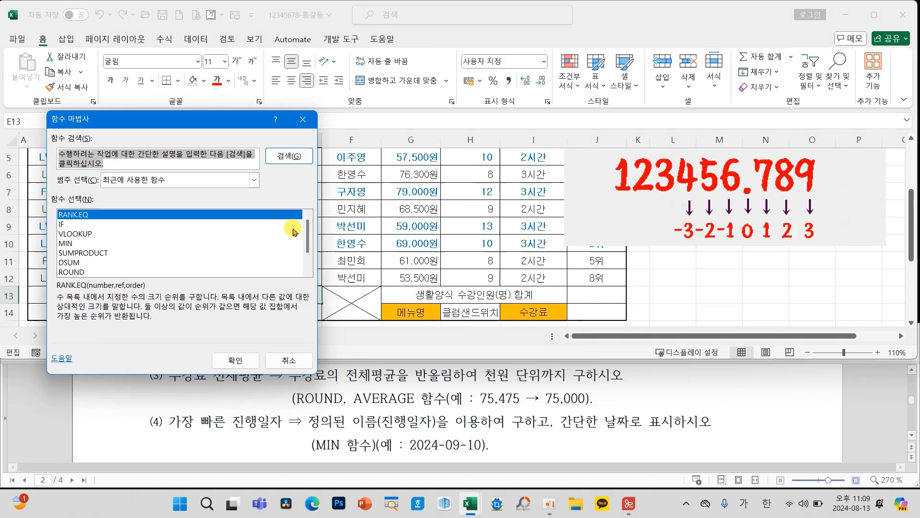
type("거ㅐ")
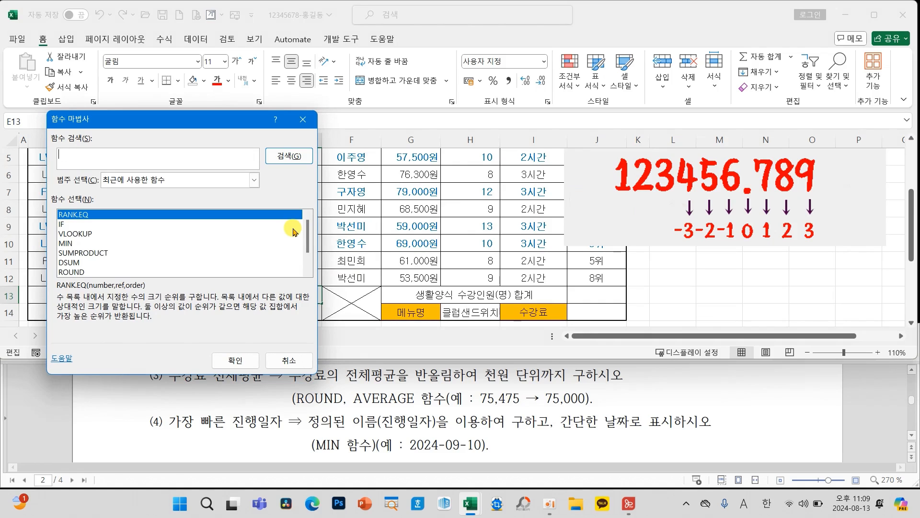
key("Return")
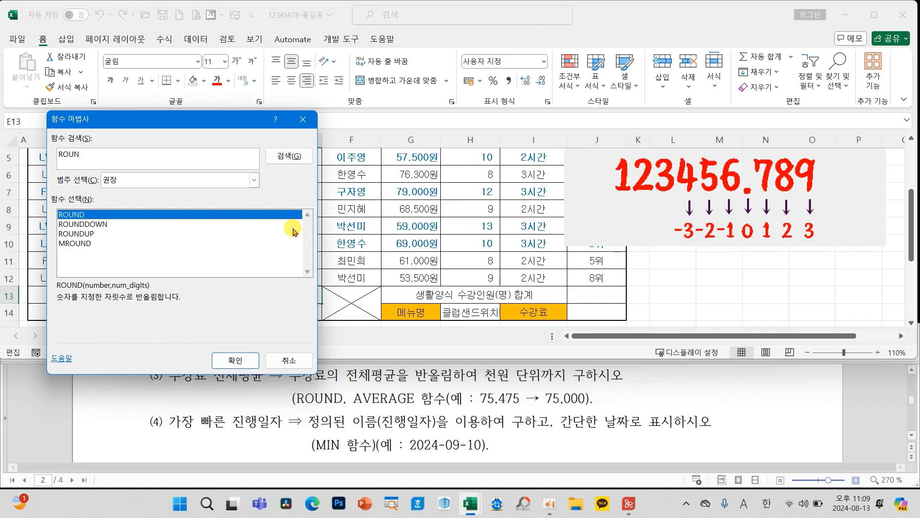
key("Return")
left_click_drag(245, 160, 653, 148)
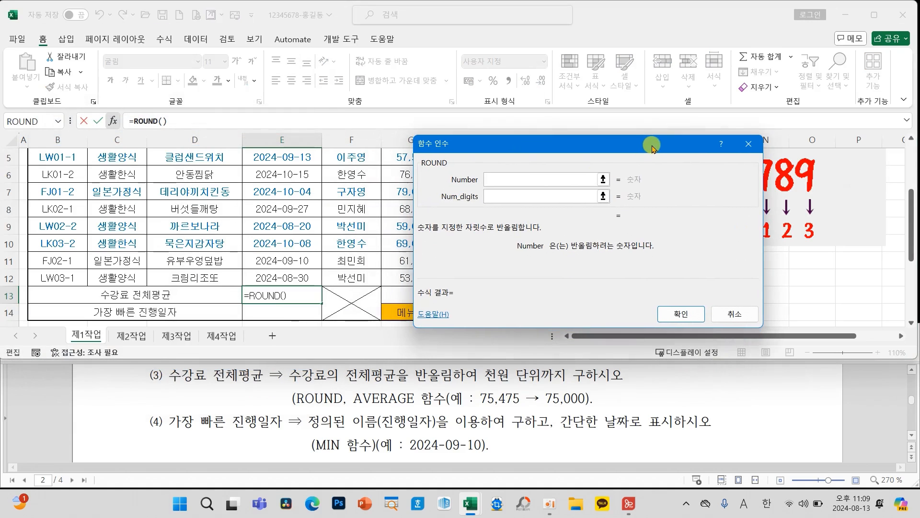
- Set ROUND's Num_digits to -3 and Number to AVERAGE(G5:G12), and accept the formula in E13
left_click(500, 200)
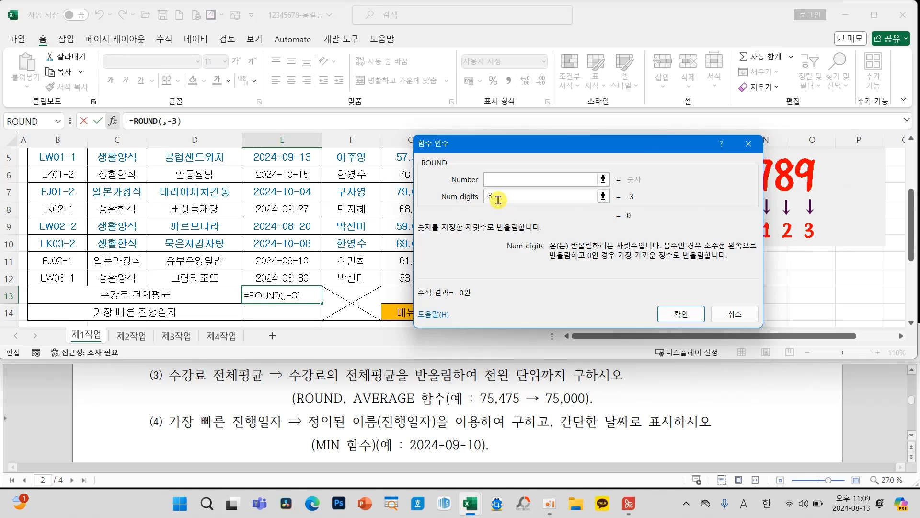
left_click(504, 182)
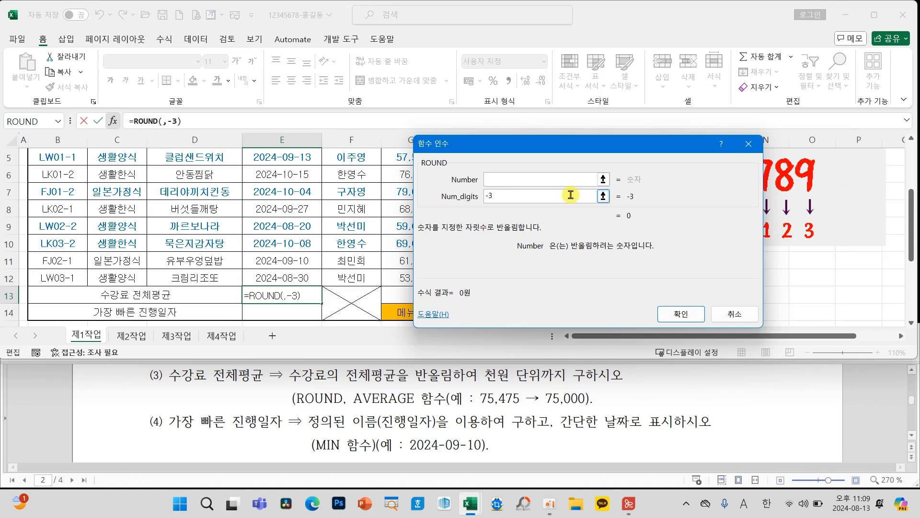
type("AVERAGE(")
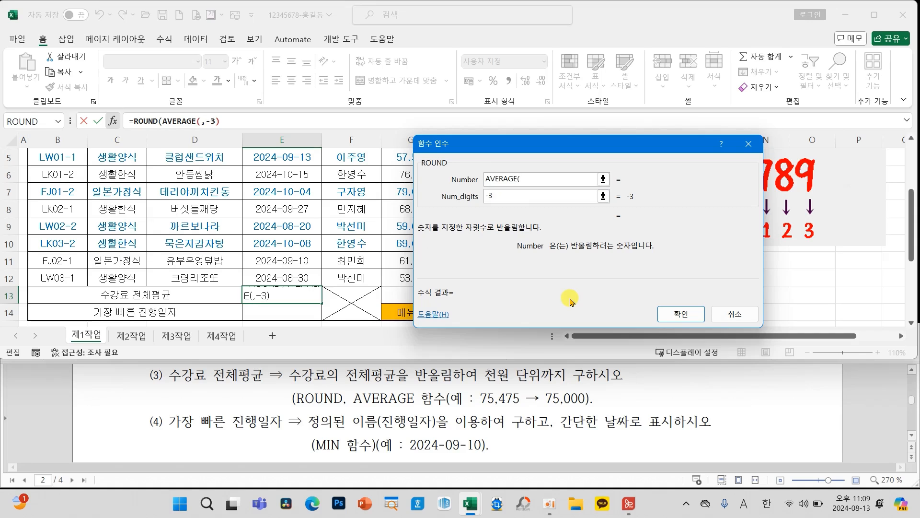
left_click_drag(485, 152, 606, 143)
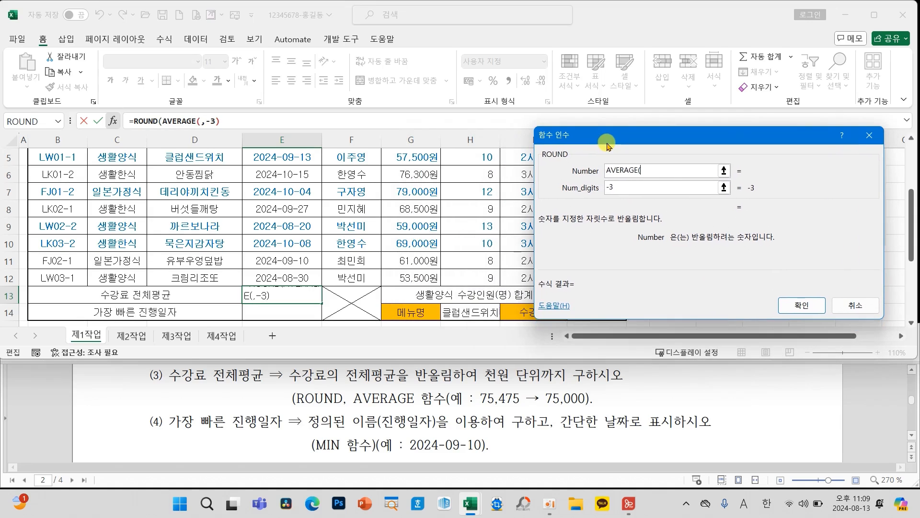
scroll(440, 221, "up", 1)
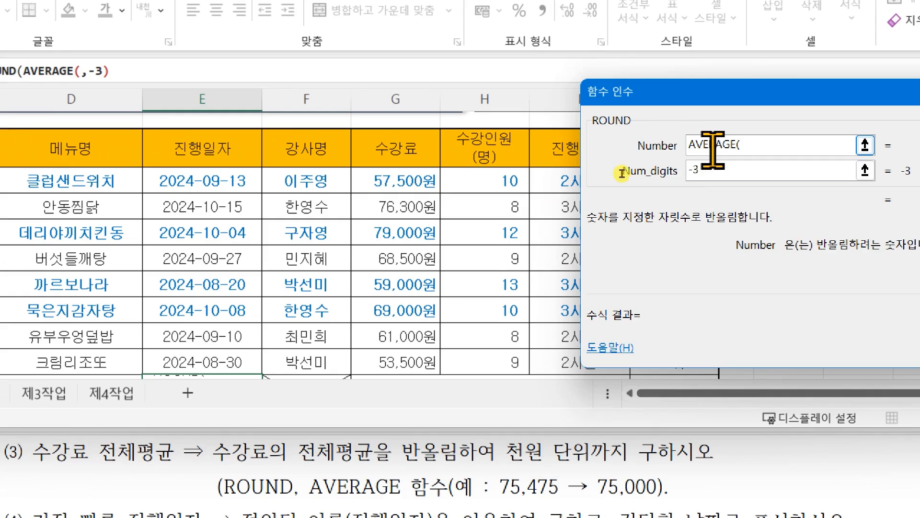
left_click_drag(405, 181, 391, 354)
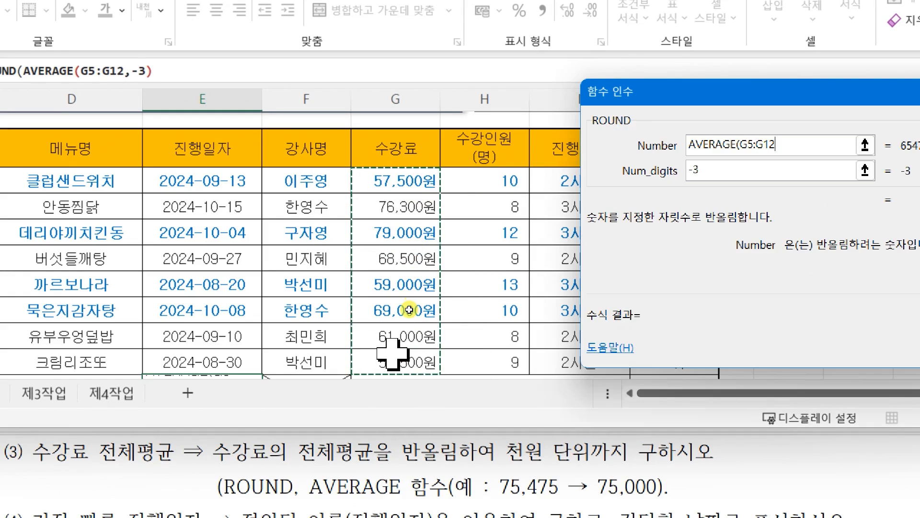
type(")")
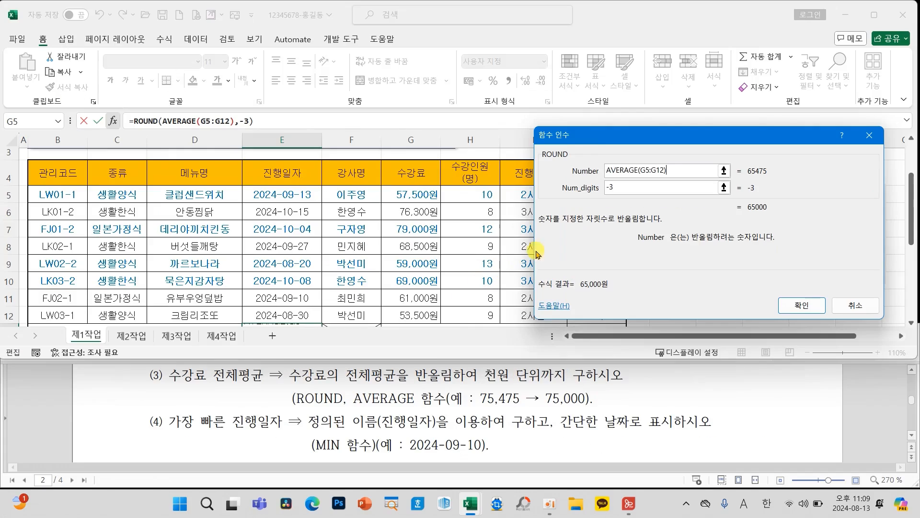
left_click_drag(590, 149, 484, 153)
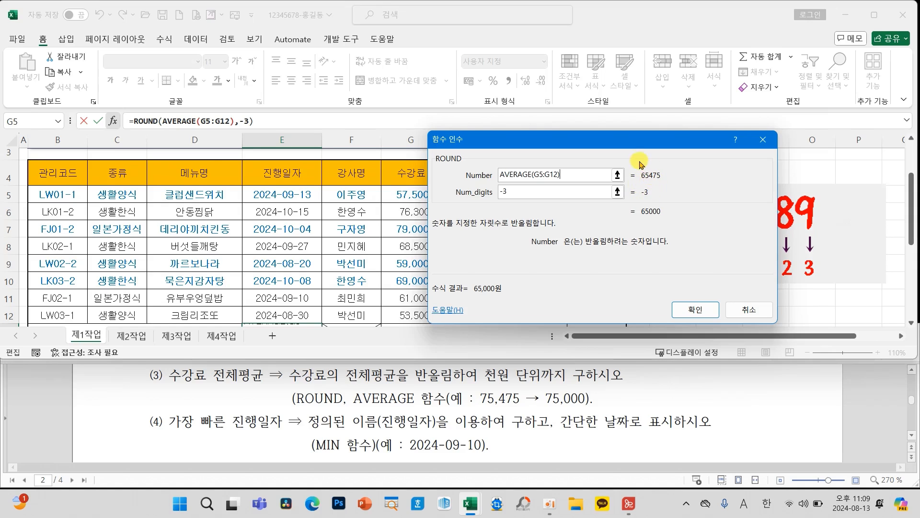
left_click(696, 310)
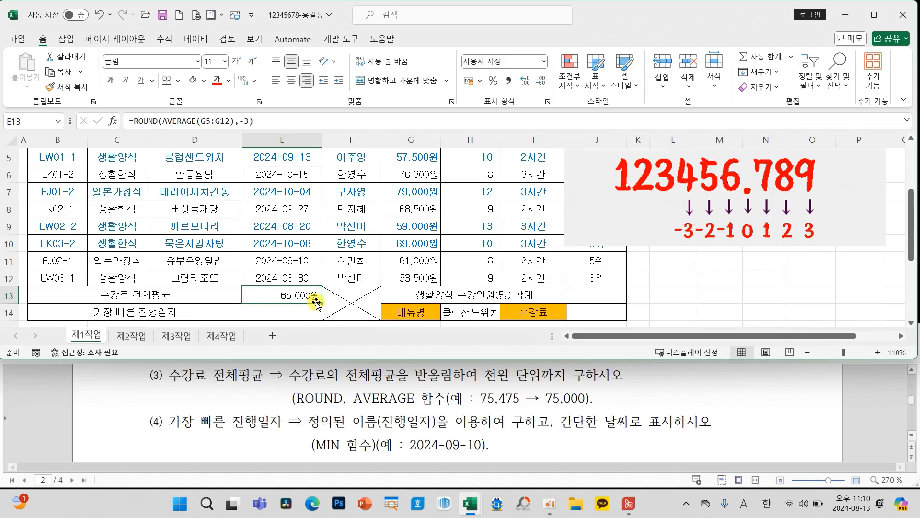
- Apply the comma style to the 수강료 전체평균 result in E13 and delete the digit-position picture beside the table
left_click(509, 81)
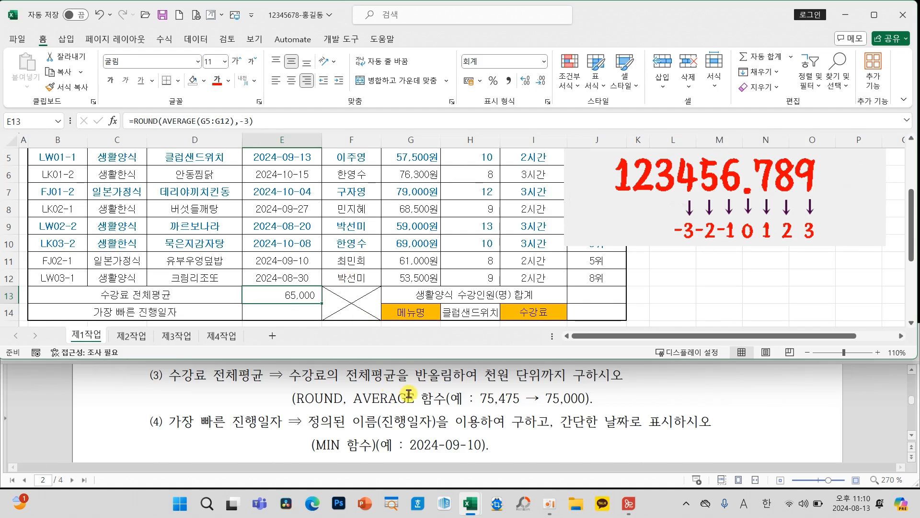
scroll(409, 394, "down", 2)
left_click(263, 314)
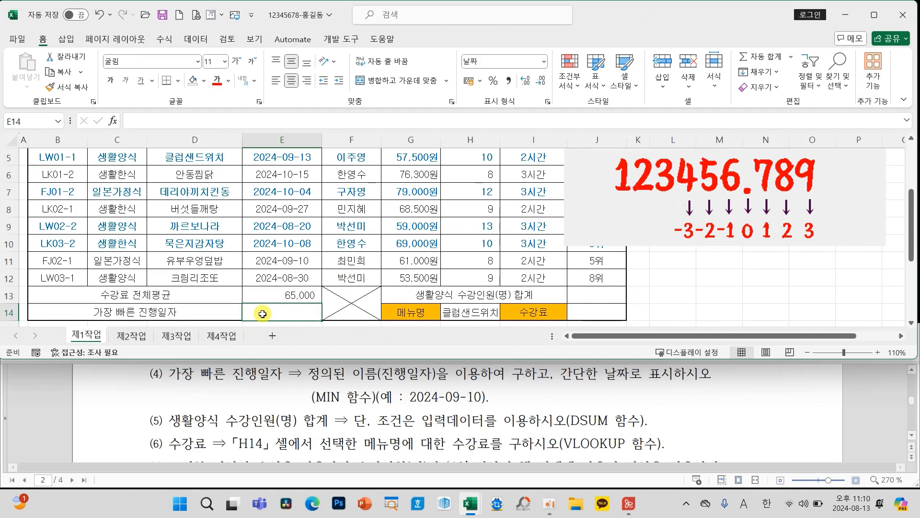
left_click(656, 229)
key("Delete")
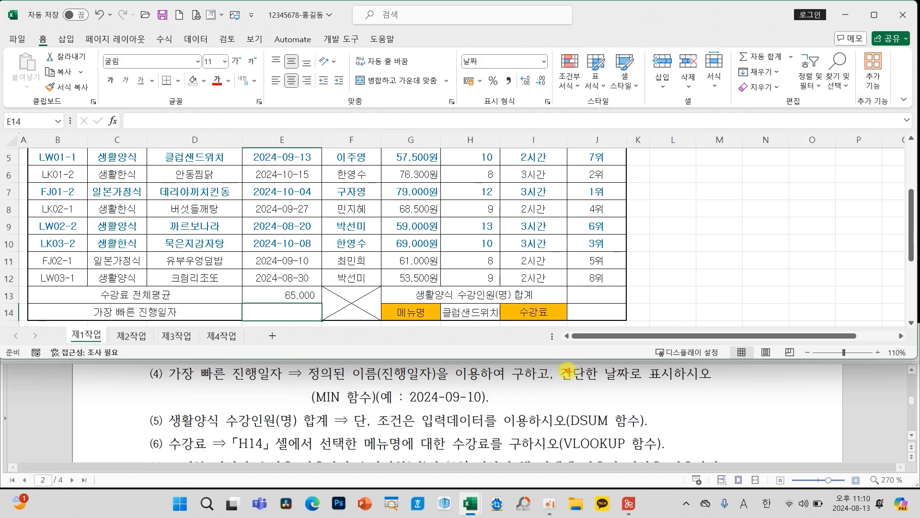
- Search the function wizard for MIN and insert the MIN function into the 가장 빠른 진행일자 cell E14
left_click_drag(548, 362, 677, 387)
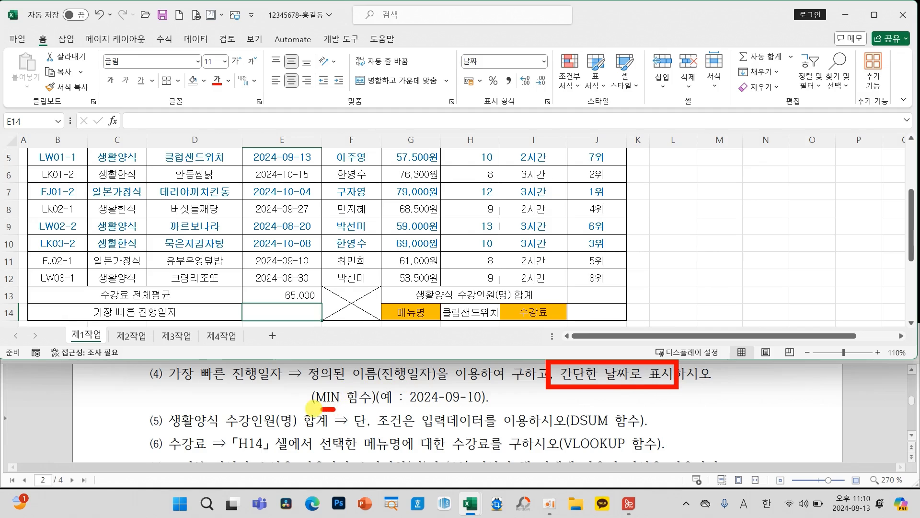
left_click_drag(342, 387, 343, 408)
key("Escape")
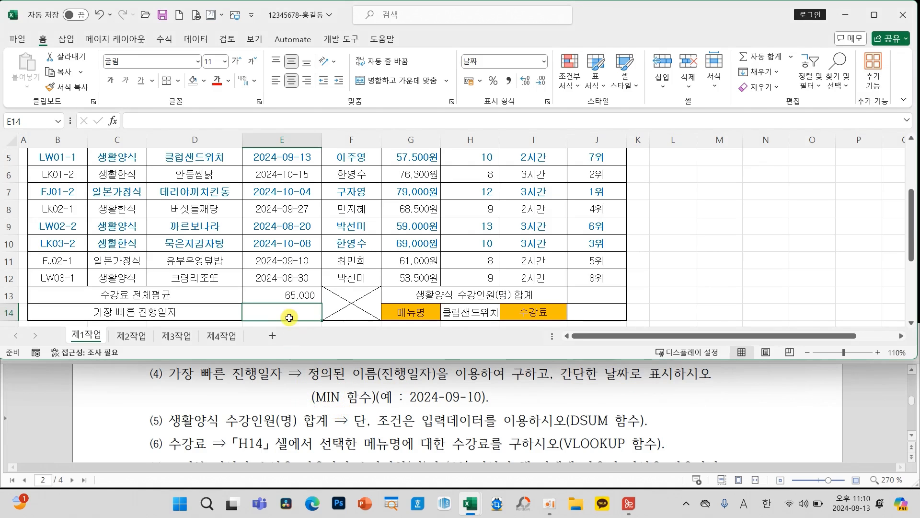
left_click(112, 122)
type("MIN")
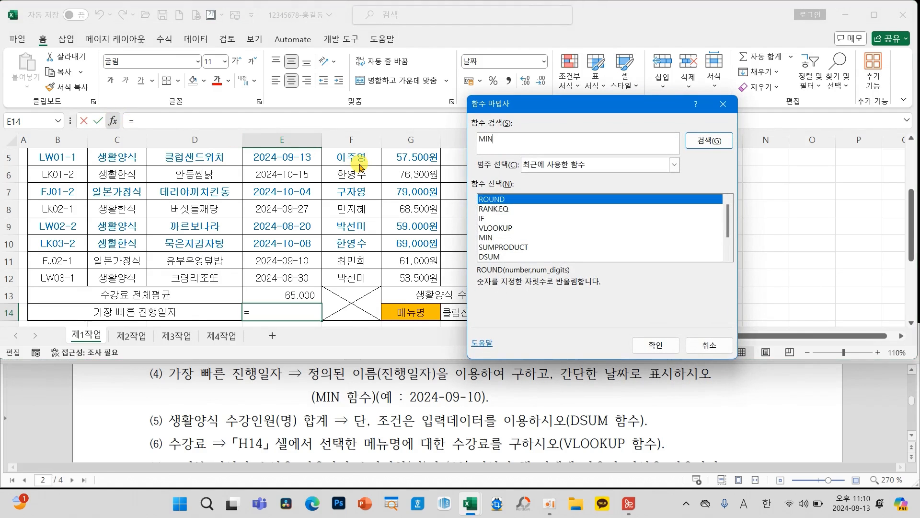
key("Return")
left_click(656, 345)
- Set MIN's Number1 to the 진행일자 named range covering E5:E12 and accept the formula in E14
scroll(288, 237, "up", 1)
left_click_drag(268, 194, 278, 285)
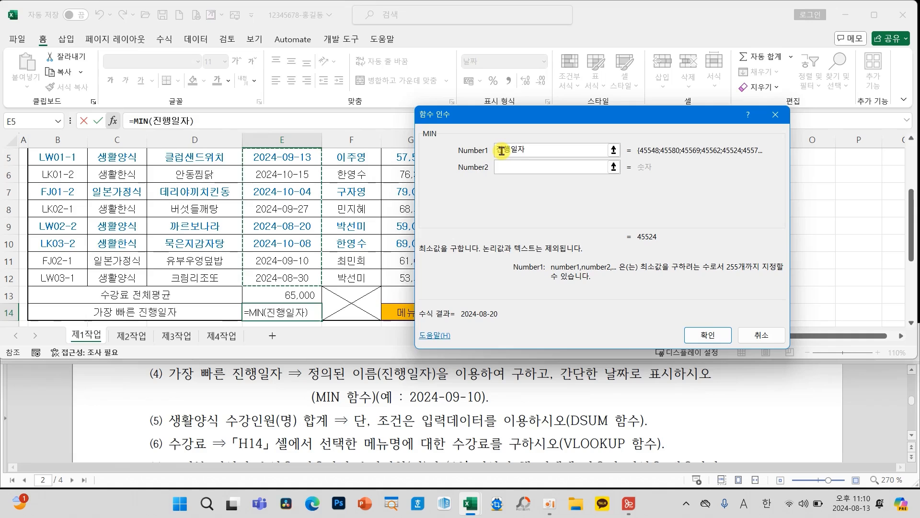
left_click(703, 336)
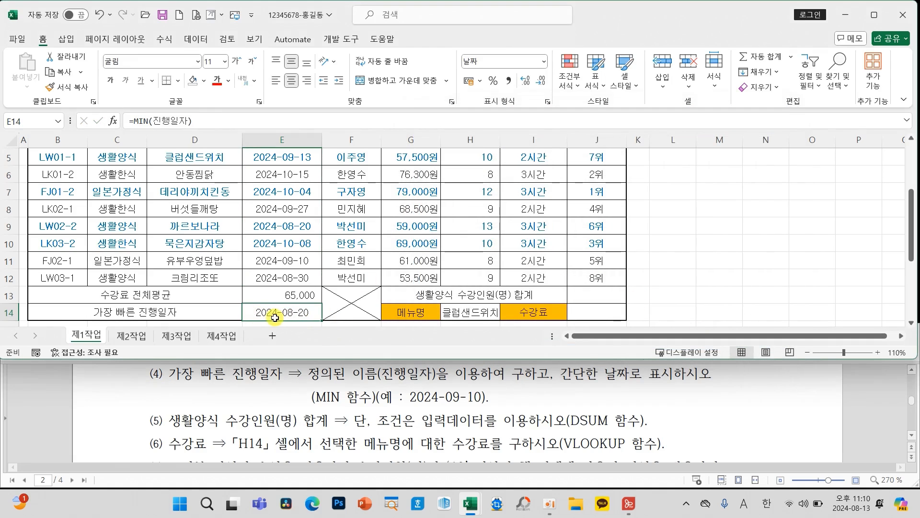
- Try the 숫자 format on the date result in E14 and set the cell's format to 간단한 날짜
left_click(545, 71)
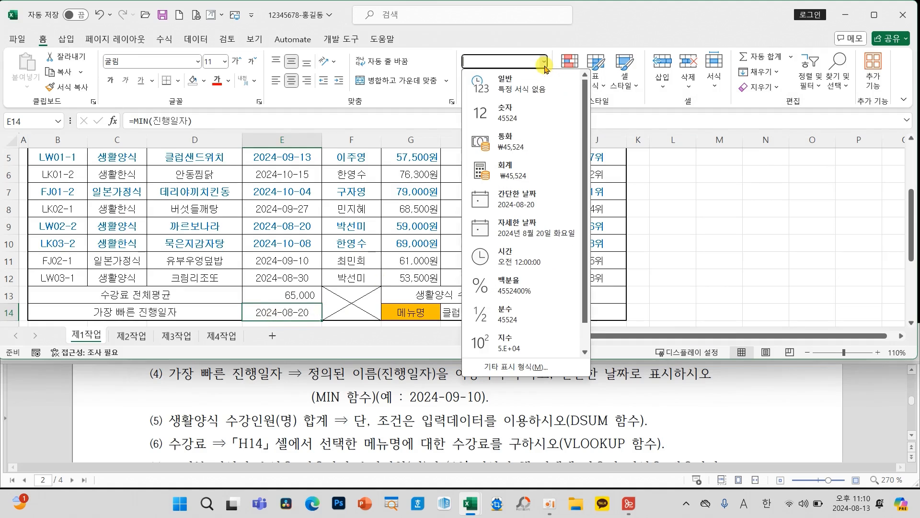
left_click(509, 114)
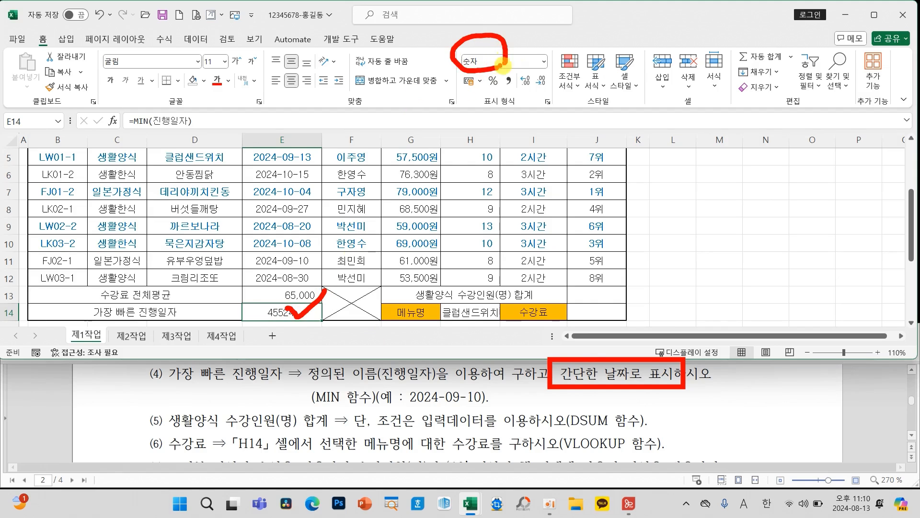
left_click(544, 61)
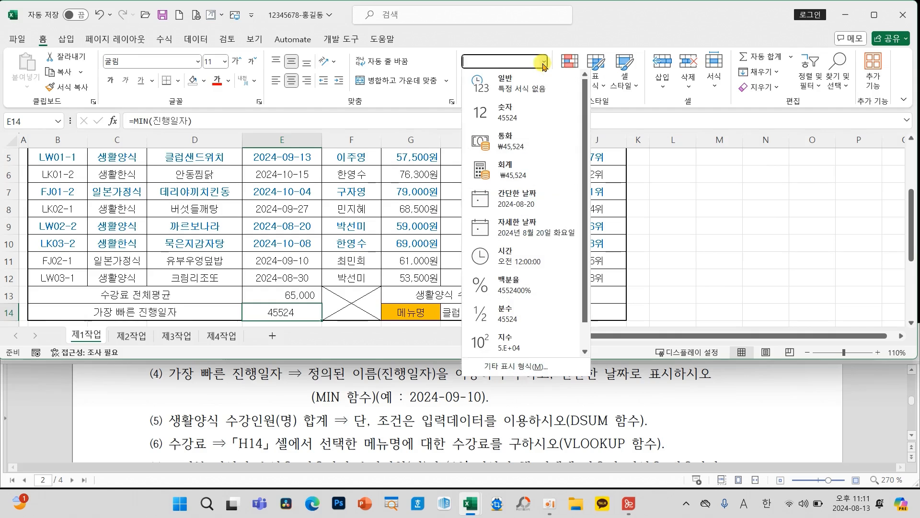
left_click(523, 198)
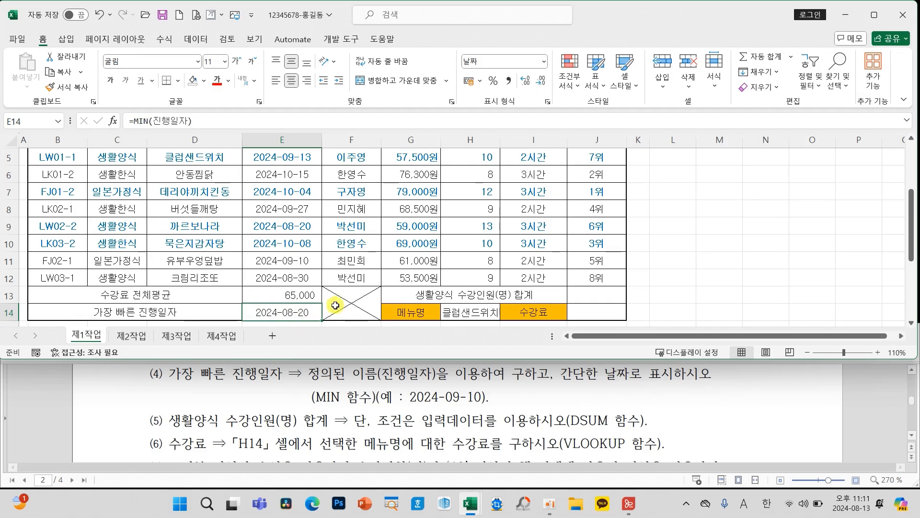
- Search the function wizard for DS and insert the DSUM function into the 생활양식 수강인원(명) 합계 cell J13
left_click(598, 296)
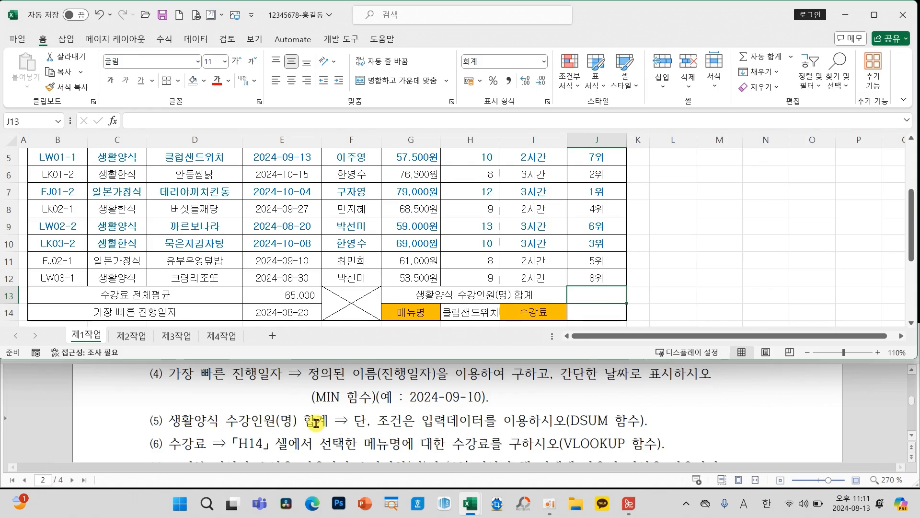
left_click_drag(163, 428, 292, 430)
left_click_drag(372, 410, 561, 426)
key("Escape")
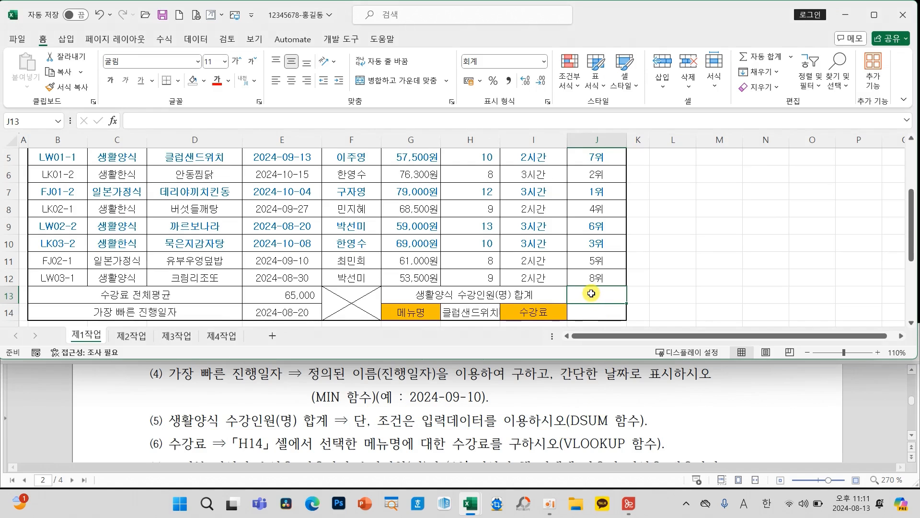
left_click(113, 120)
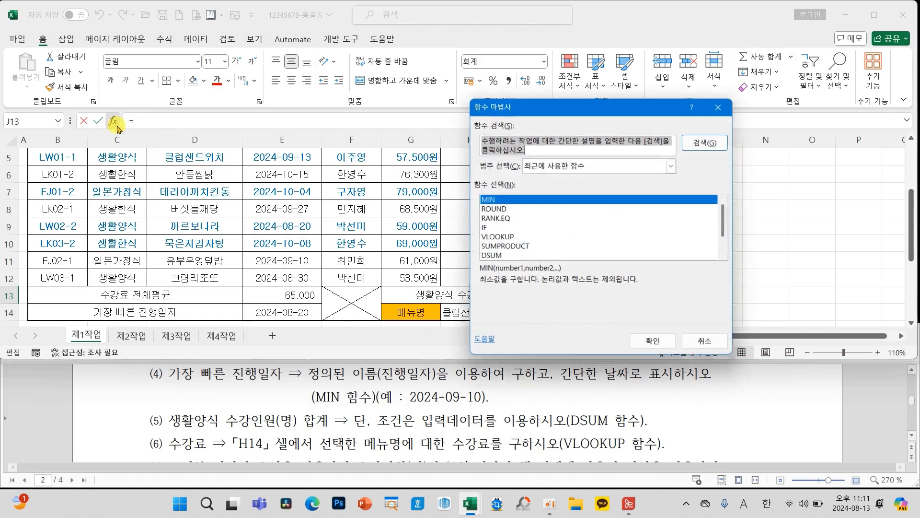
type("DS")
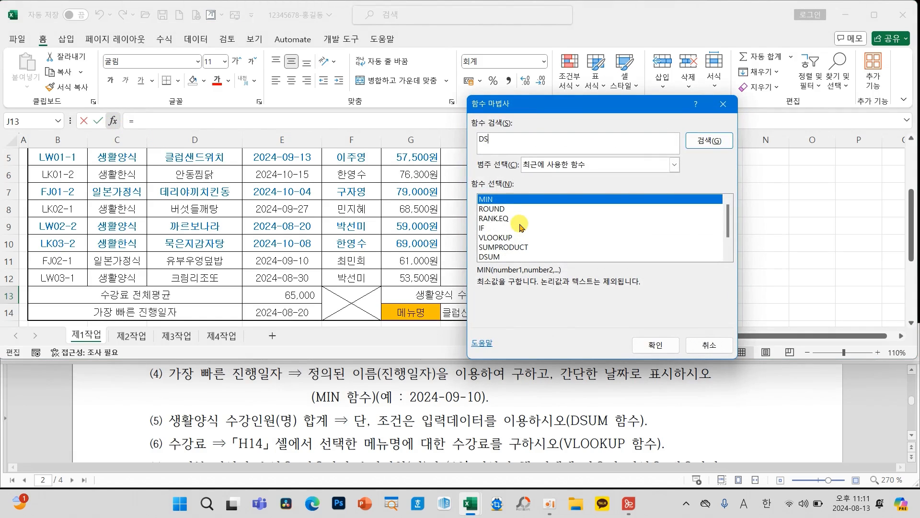
key("Return")
left_click(497, 218)
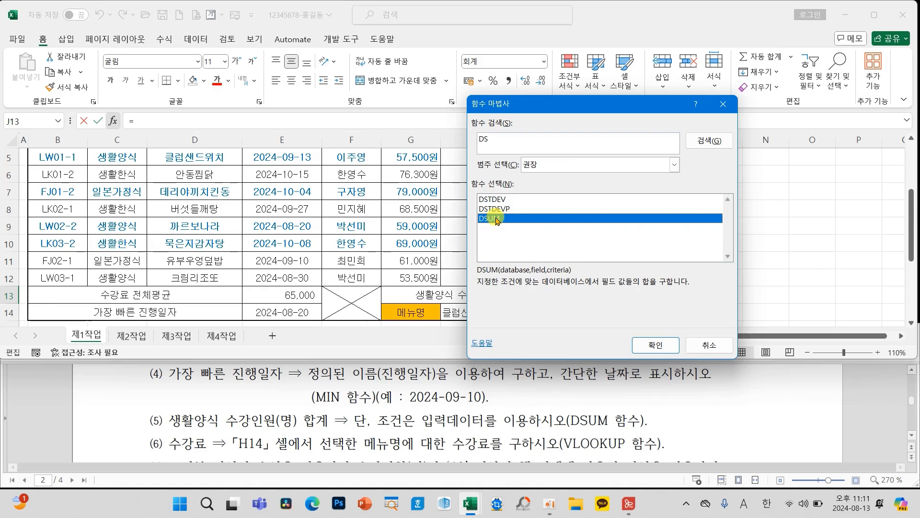
left_click(655, 344)
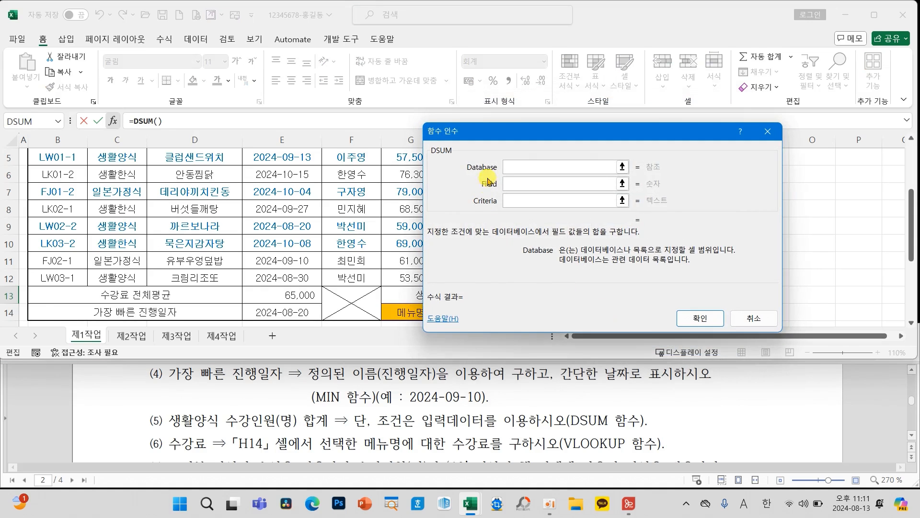
- Set DSUM's Database to the table range B4:H12, from the 관리코드 header to the end of the 수강인원(명) column
left_click_drag(488, 131, 583, 133)
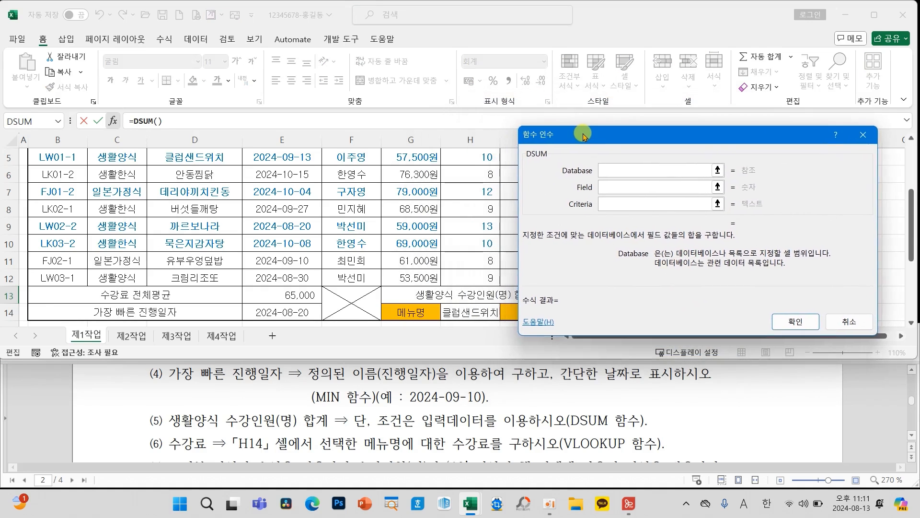
scroll(196, 247, "up", 1)
left_click_drag(50, 216, 469, 261)
scroll(398, 268, "up", 2)
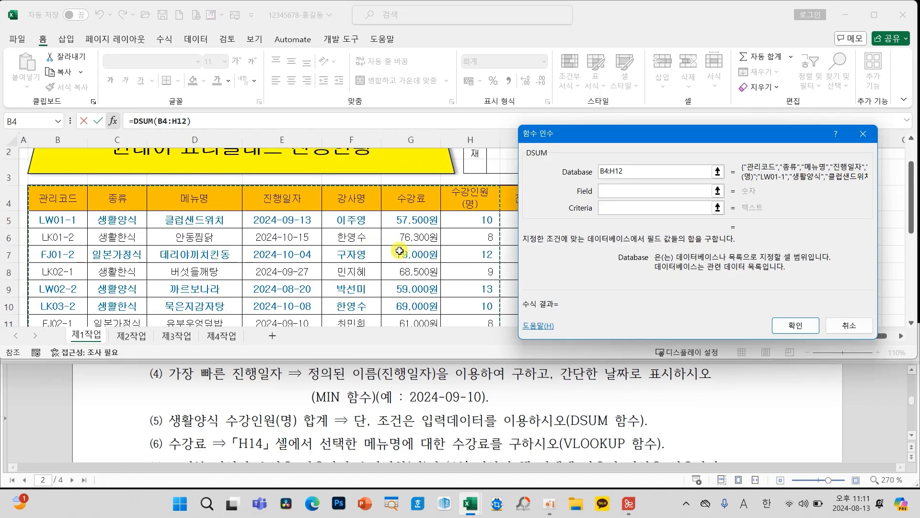
scroll(432, 257, "down", 1)
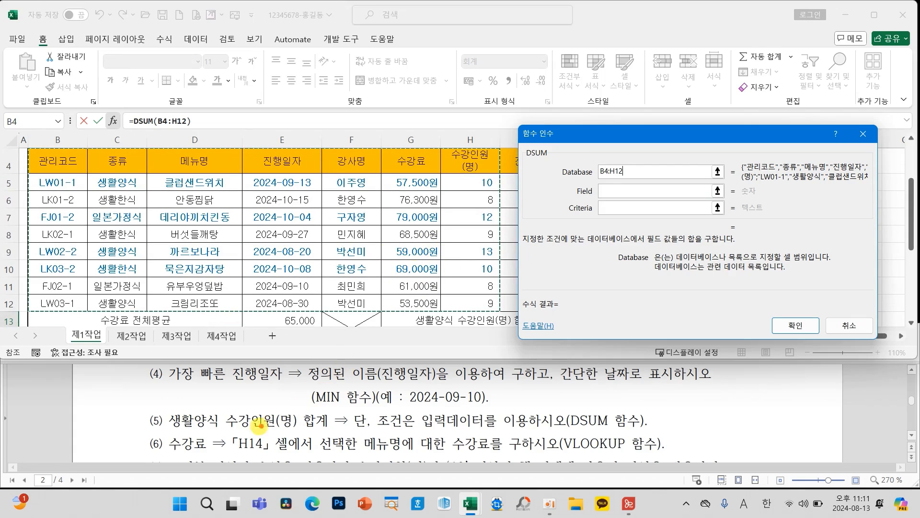
- Set DSUM's Field to 7, the position of the 수강인원(명) column within the database range
left_click_drag(230, 426, 281, 423)
left_click_drag(63, 188, 58, 212)
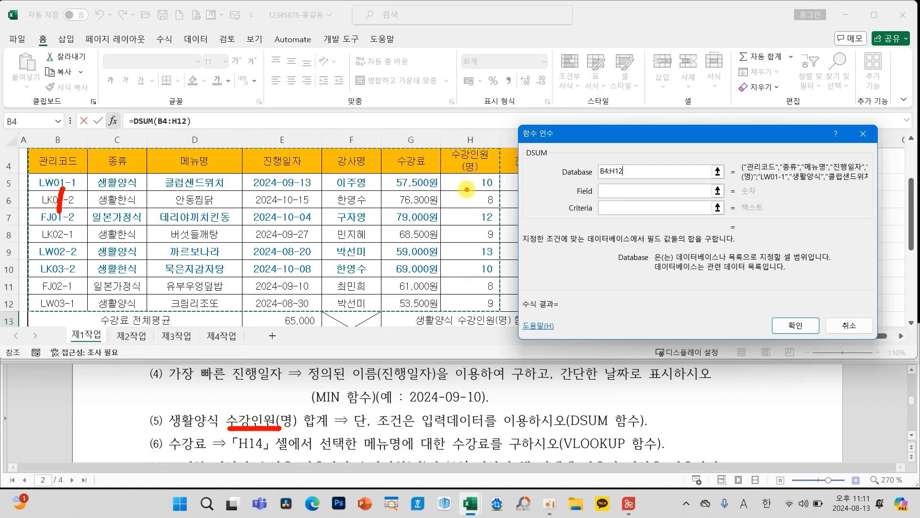
mouse_move(462, 194)
left_mouse_down()
mouse_move(478, 194)
mouse_move(473, 240)
left_mouse_up()
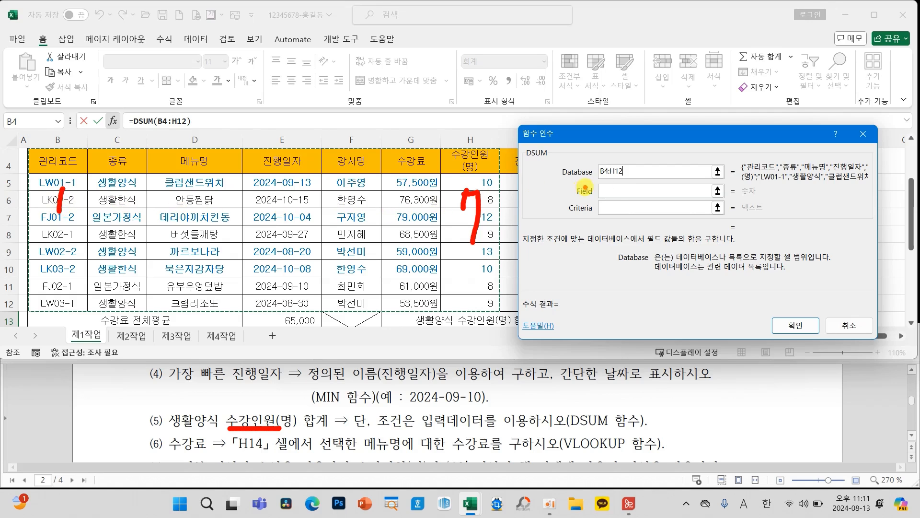
left_click_drag(604, 190, 630, 206)
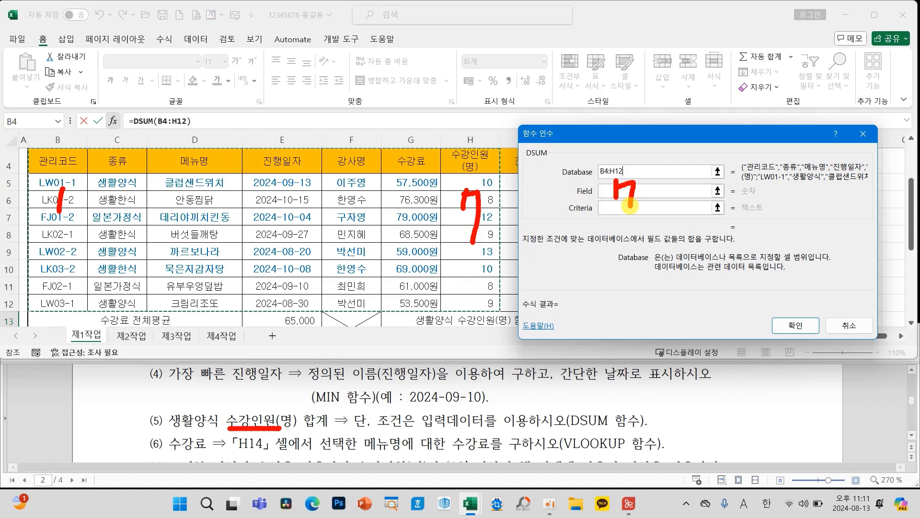
key("Escape")
left_click(618, 191)
type("7")
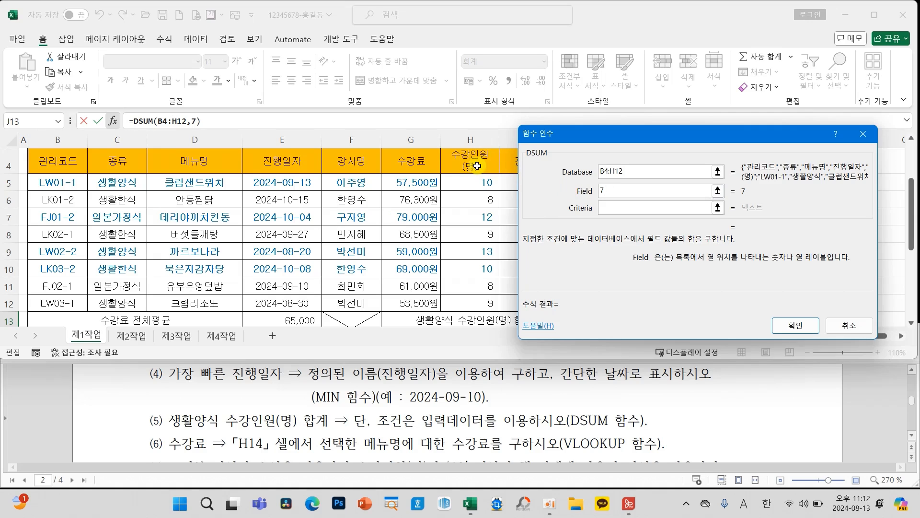
- Set DSUM's Criteria to C4:C5, the 종류 header with 생활양식, and accept the formula in J13
left_click(614, 208)
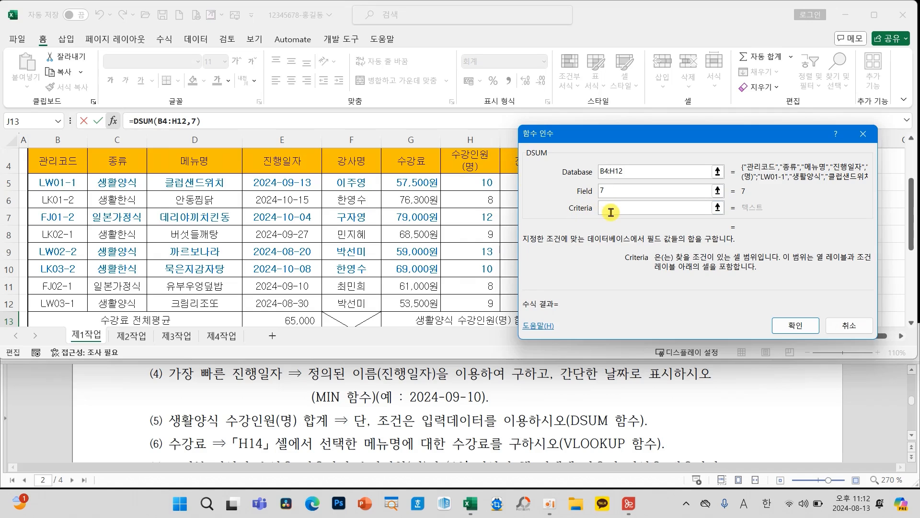
left_click_drag(140, 160, 133, 185)
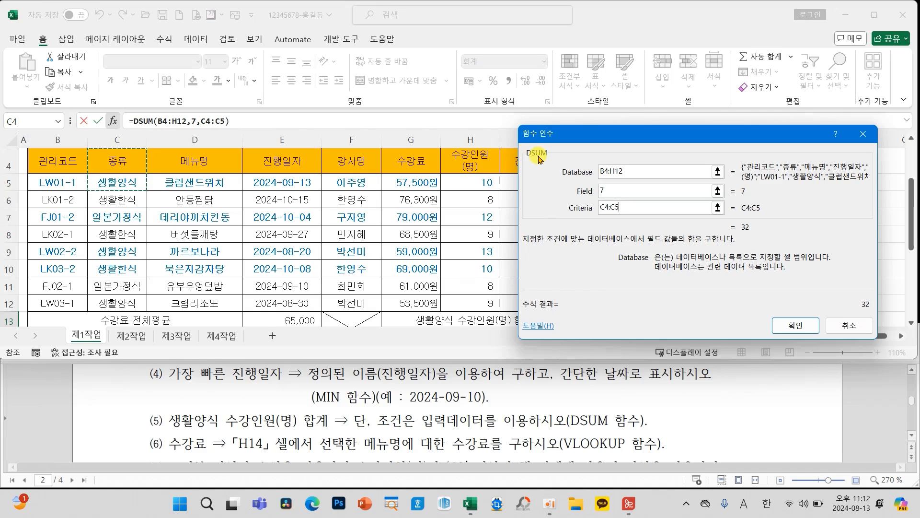
mouse_move(605, 157)
left_mouse_down()
mouse_move(559, 178)
mouse_move(635, 165)
mouse_move(621, 157)
left_mouse_up()
mouse_move(626, 200)
left_mouse_down()
mouse_move(560, 205)
mouse_move(629, 206)
left_mouse_up()
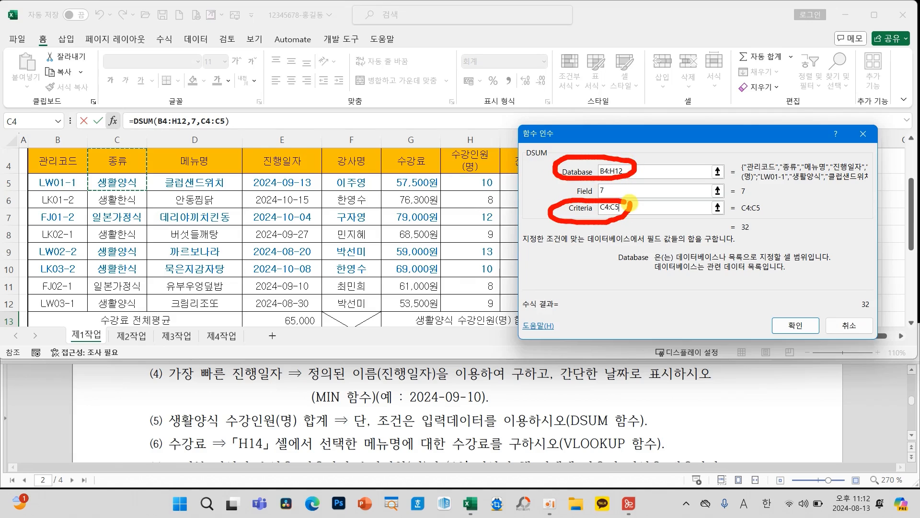
key("Escape")
left_click(795, 325)
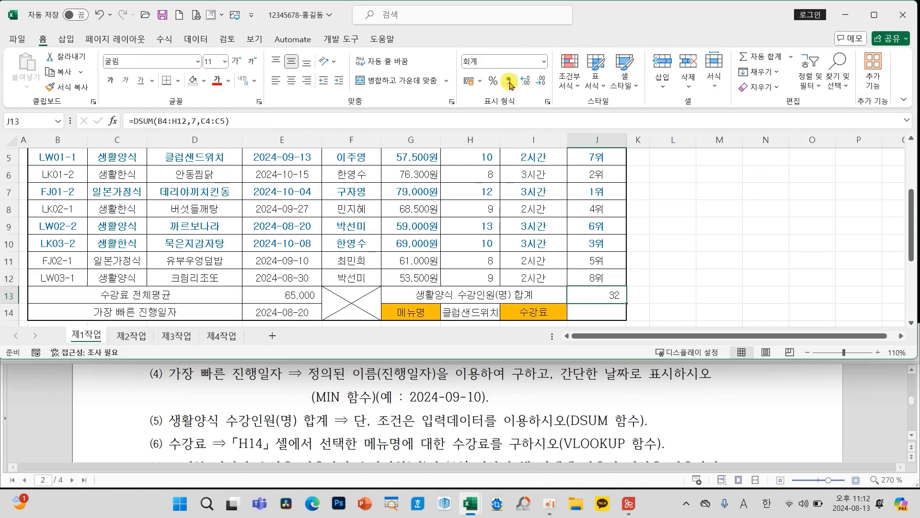
- Insert the VLOOKUP function from the recently used functions into the 수강료 result cell J14
left_click(603, 310)
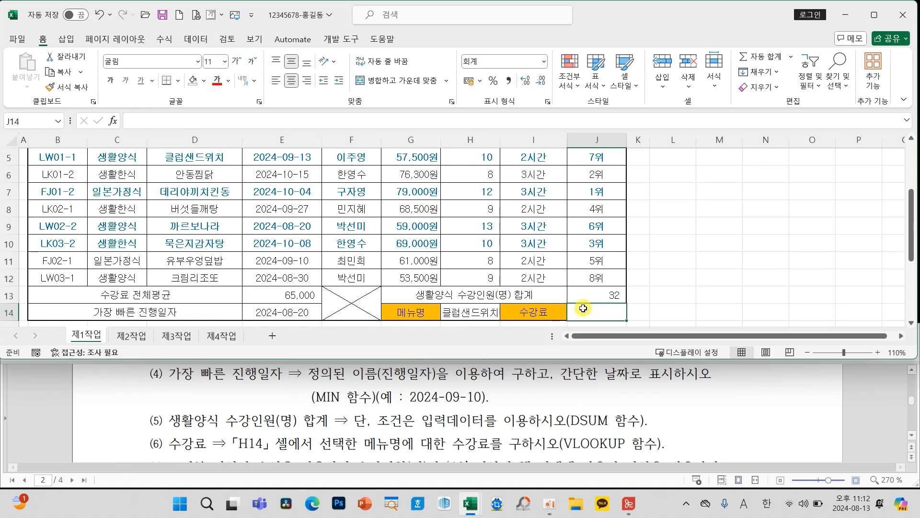
left_click(474, 312)
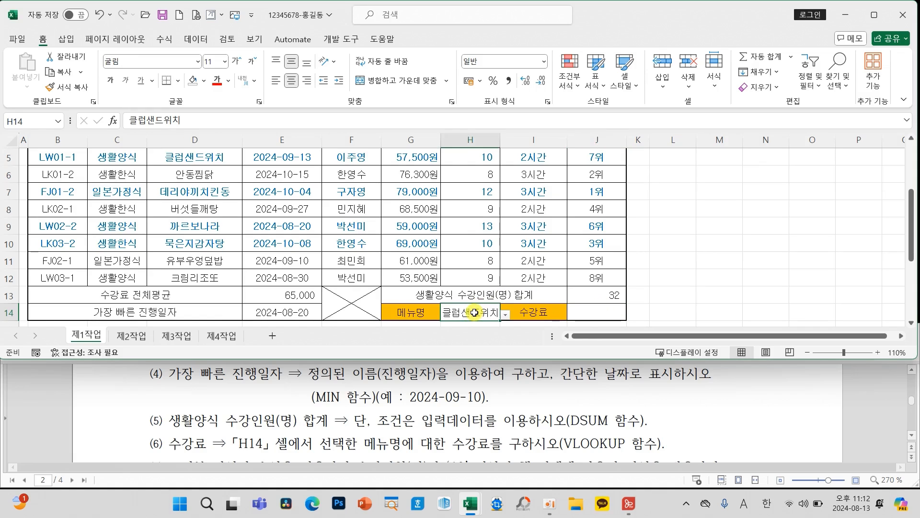
left_click_drag(352, 431, 493, 453)
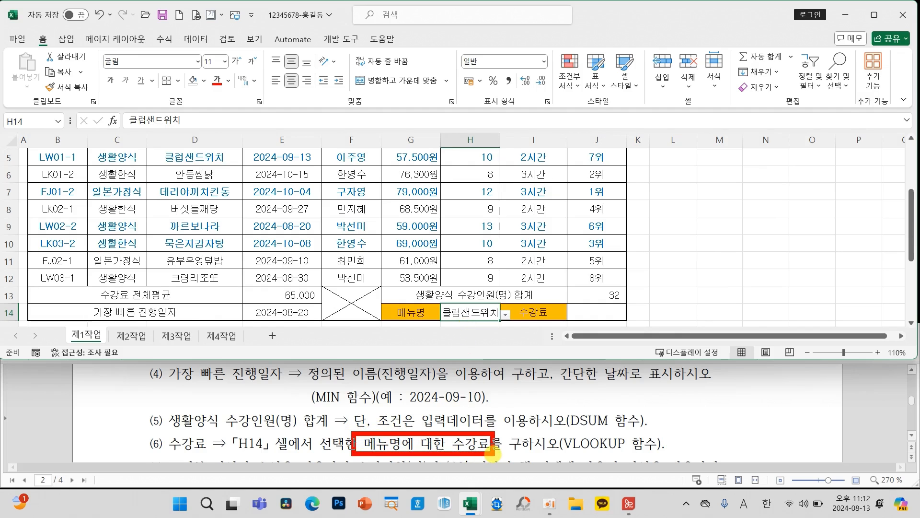
left_click_drag(586, 300, 606, 273)
key("Escape")
left_click(602, 307)
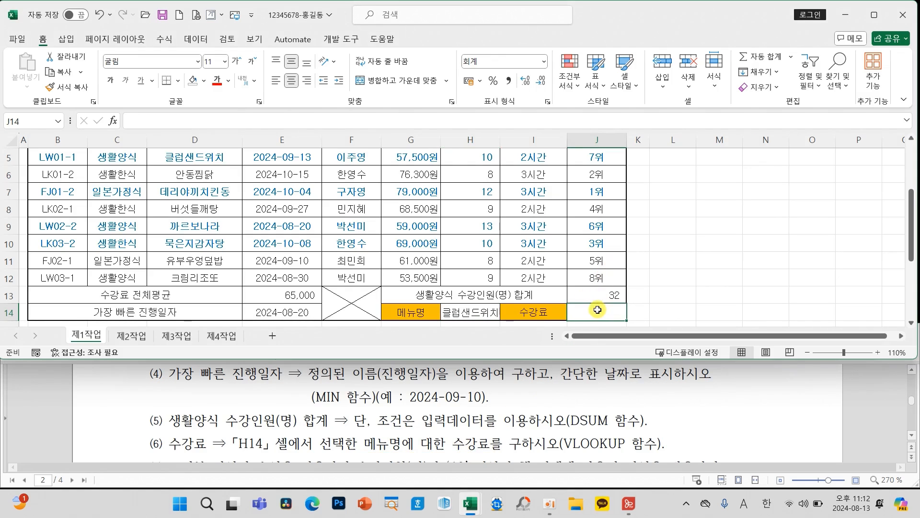
left_click(113, 121)
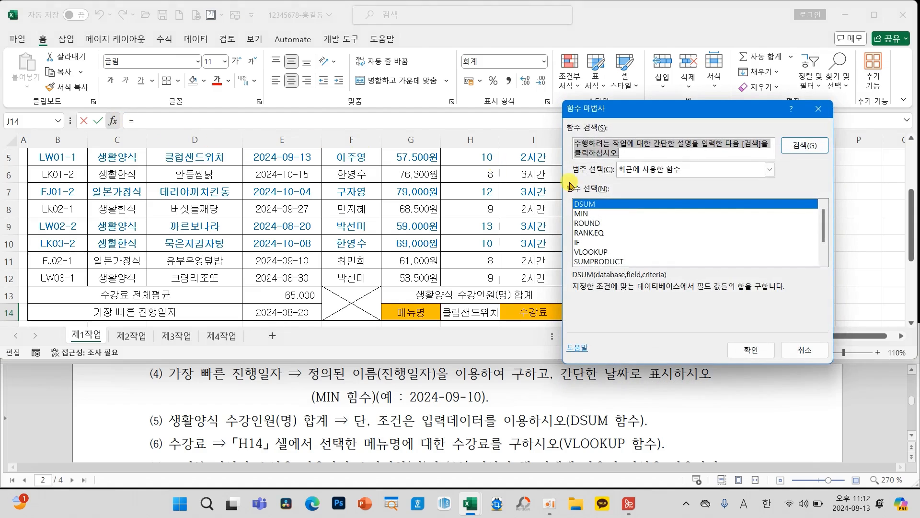
left_click(592, 252)
left_click(750, 349)
- Set VLOOKUP's 검색할_값 to the menu name cell H14 and its 범위_검색 to 0 for an exact match
left_click_drag(640, 126, 630, 52)
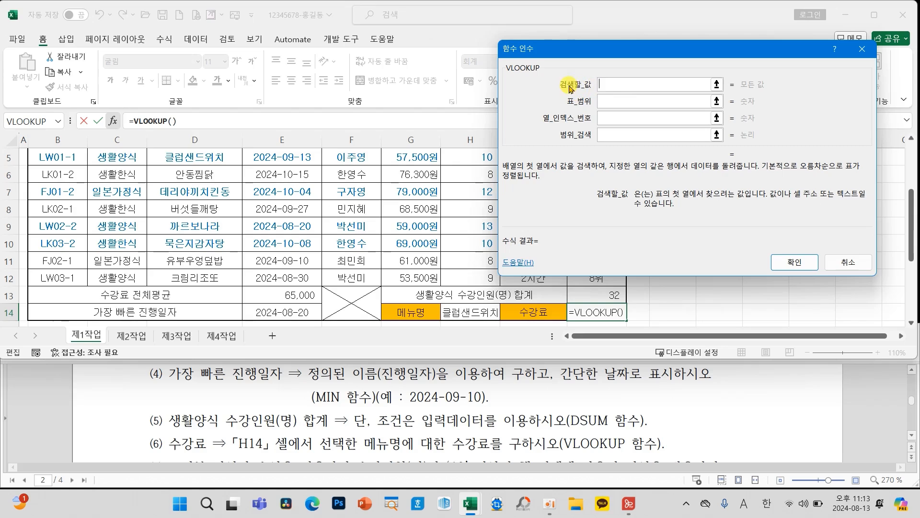
left_click(474, 312)
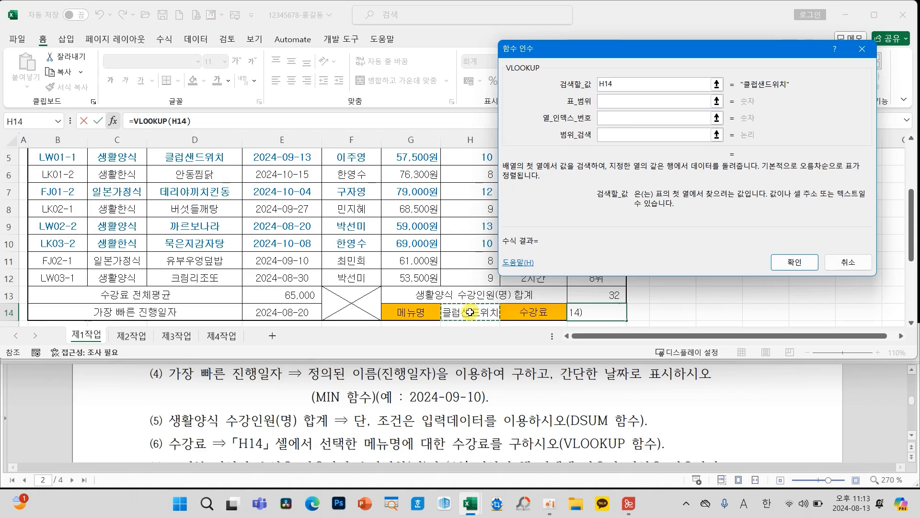
left_click(619, 136)
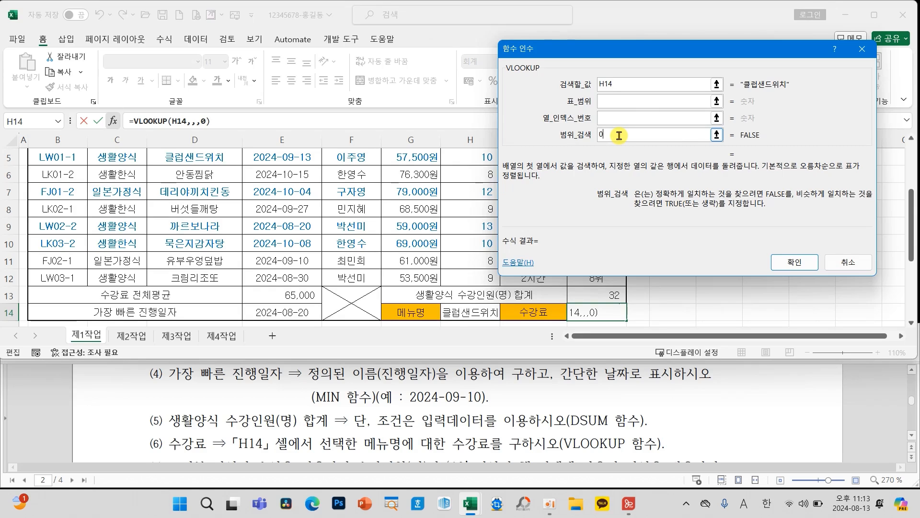
- Set VLOOKUP's 표_범위 to D5:G12, spanning the 메뉴명 through 수강료 data without headers
left_click(619, 101)
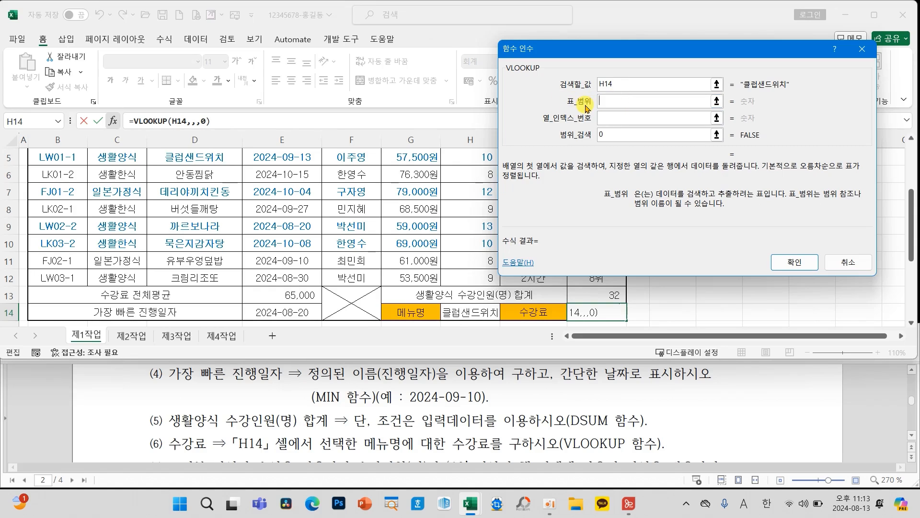
scroll(191, 201, "up", 1)
left_click(190, 197)
left_click_drag(190, 197, 412, 265)
scroll(431, 264, "up", 2)
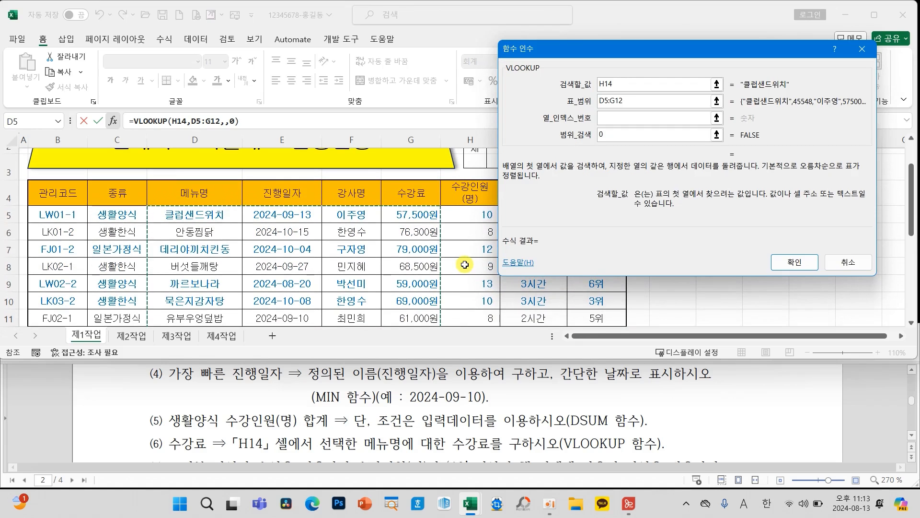
- Set VLOOKUP's 열_인덱스_번호 to 4, the position of the 수강료 column within the table range
left_click_drag(222, 234, 211, 279)
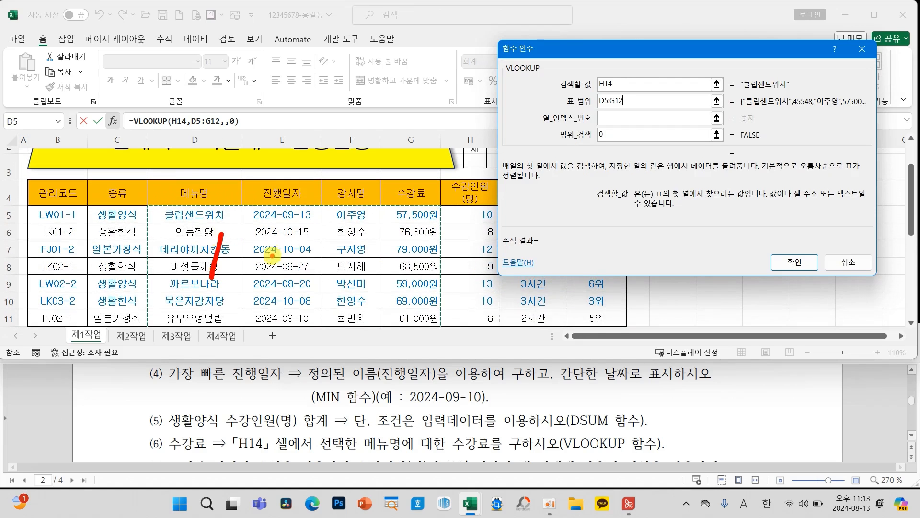
mouse_move(414, 234)
left_mouse_down()
mouse_move(399, 249)
mouse_move(437, 249)
mouse_move(418, 285)
left_mouse_up()
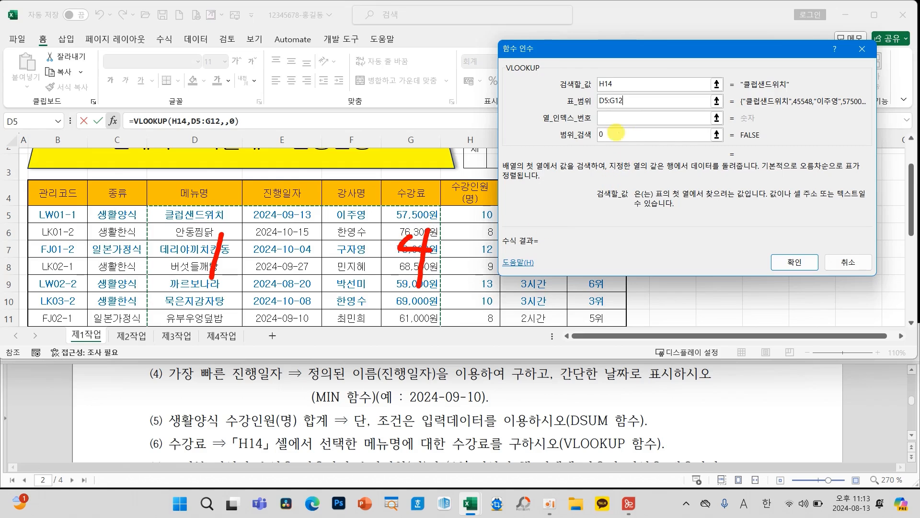
left_click_drag(541, 123, 581, 126)
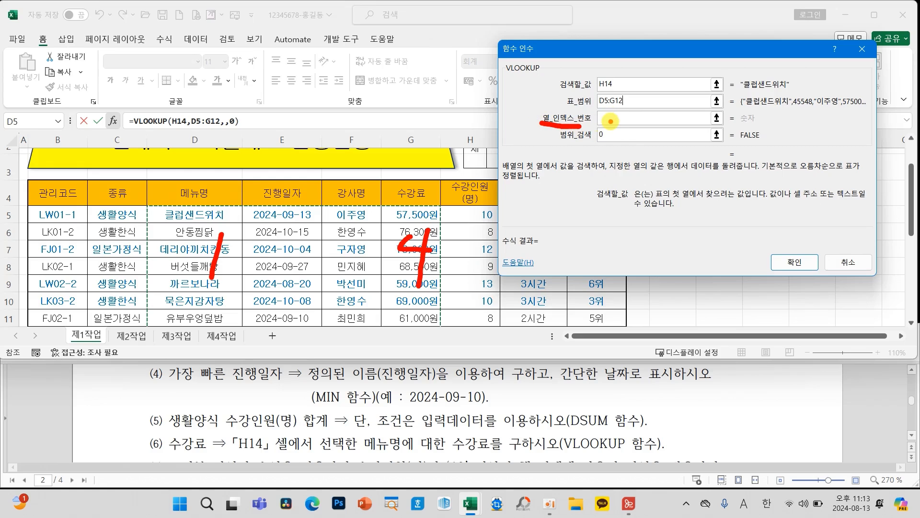
left_click(616, 120)
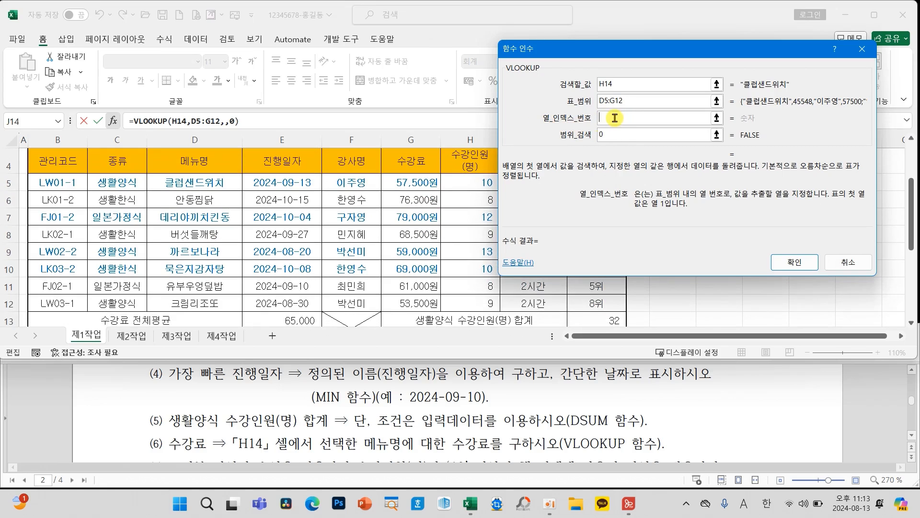
type("4")
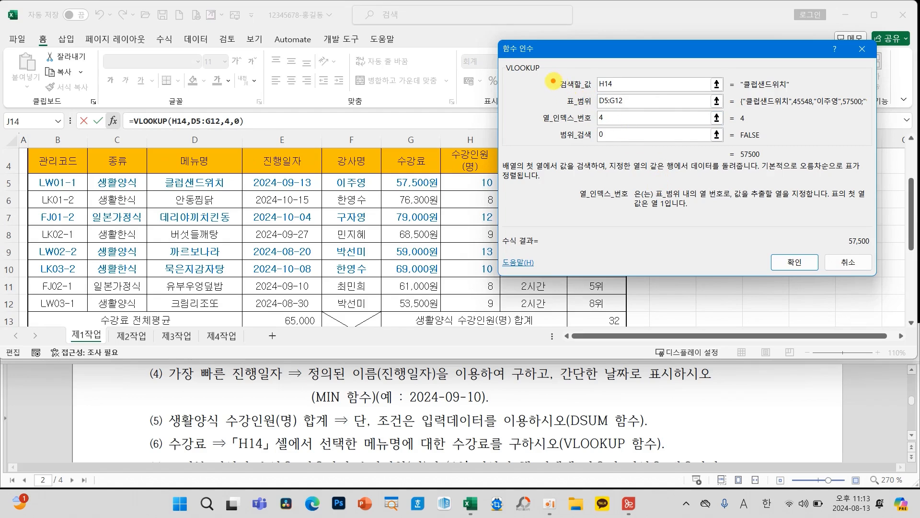
left_click_drag(550, 75, 632, 91)
left_click_drag(558, 127, 628, 144)
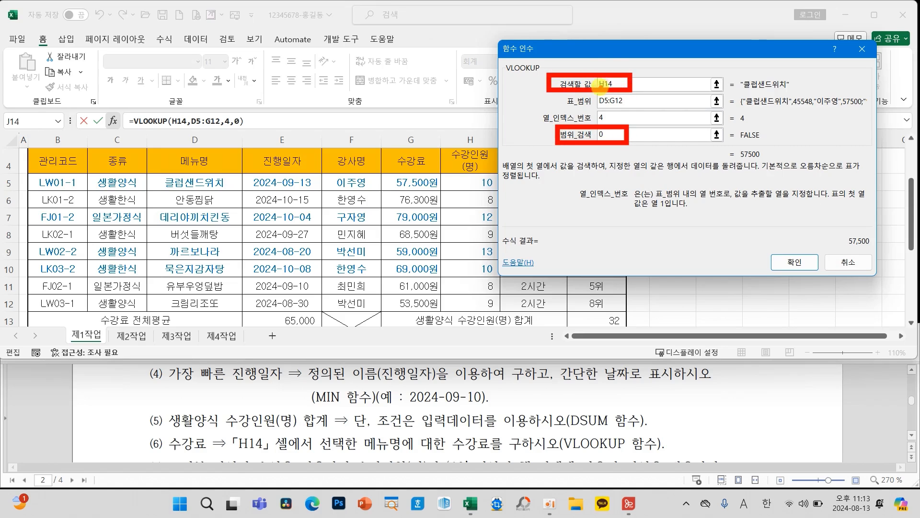
mouse_move(568, 105)
left_mouse_down()
mouse_move(477, 127)
mouse_move(402, 376)
mouse_move(408, 419)
left_mouse_up()
left_click_drag(350, 428, 491, 454)
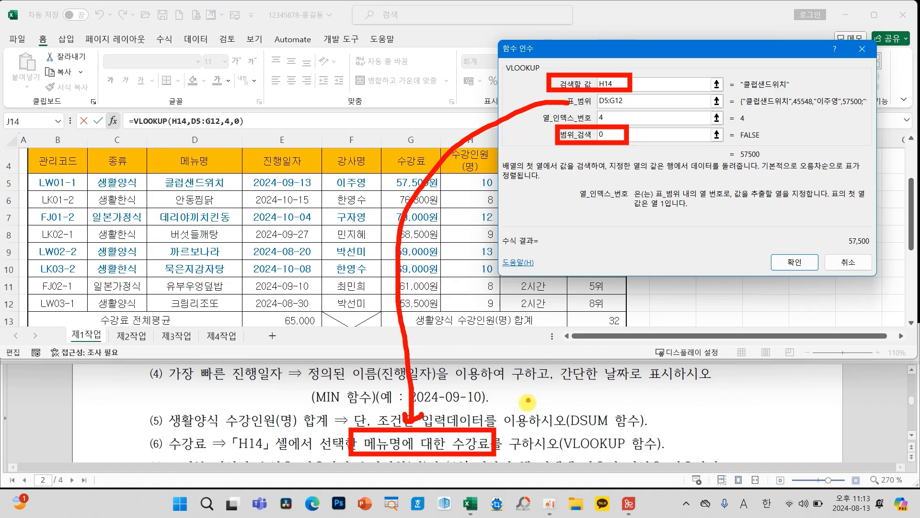
left_click_drag(465, 430, 489, 411)
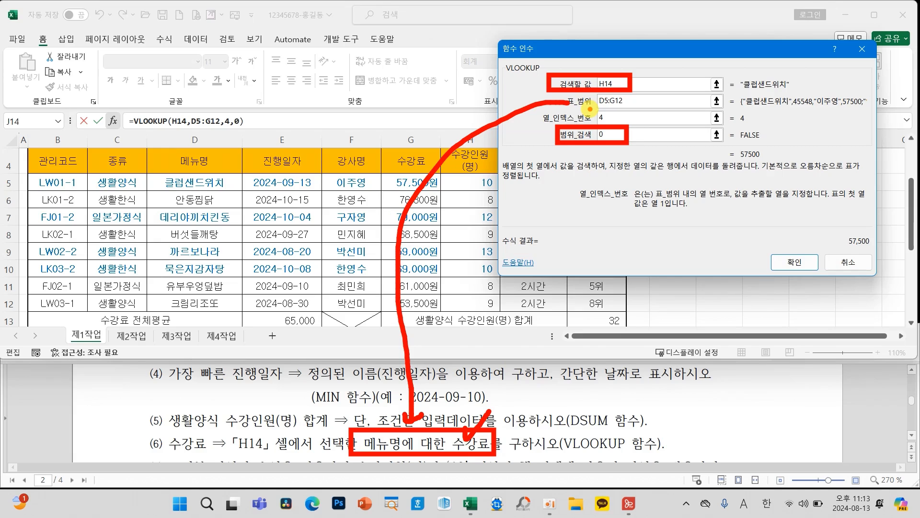
- Confirm the VLOOKUP arguments to enter the formula in the 수강료 result cell J14
key("Escape")
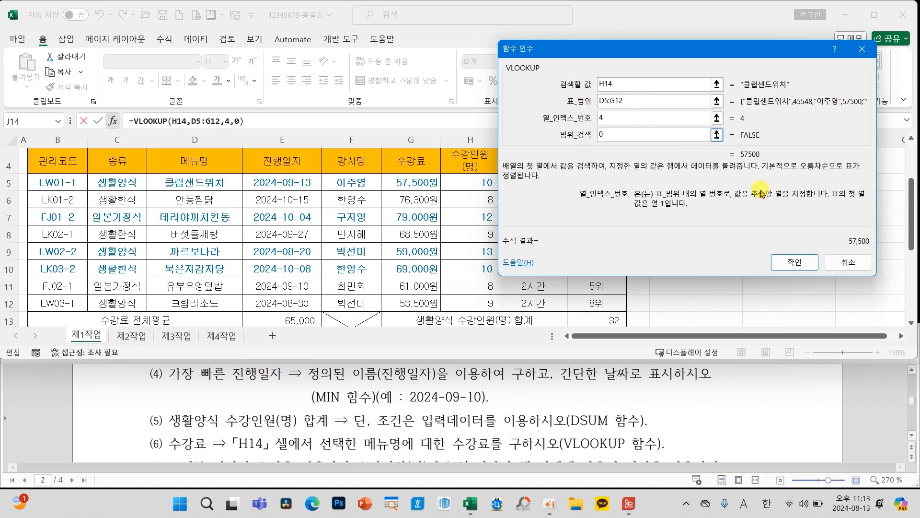
left_click(795, 262)
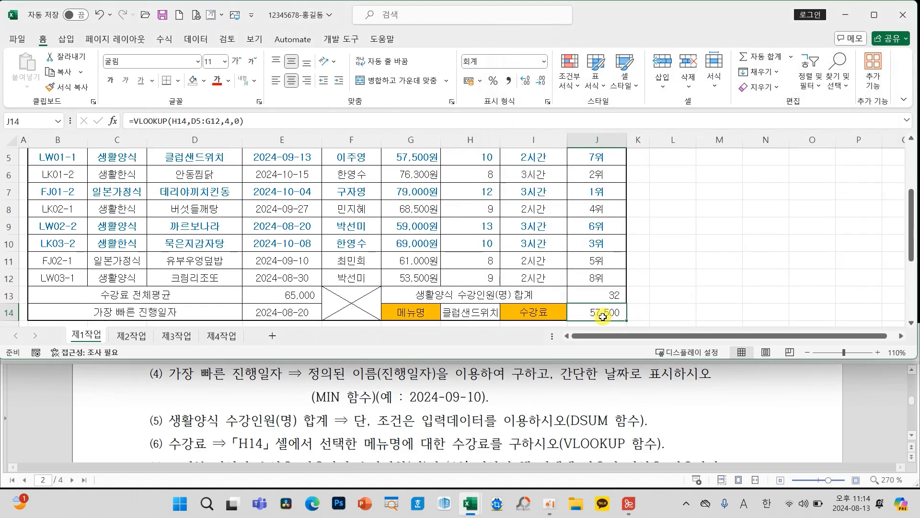
- Test the lookup by choosing 안동찜닭, 버섯들깨탕 and finally 클럽샌드위치 from the menu name list in H14
left_click(486, 314)
left_click(505, 314)
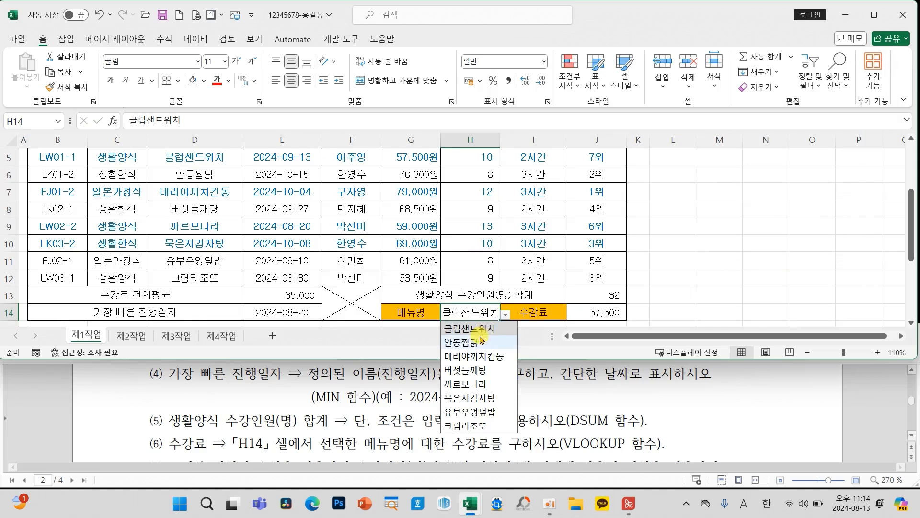
left_click(480, 342)
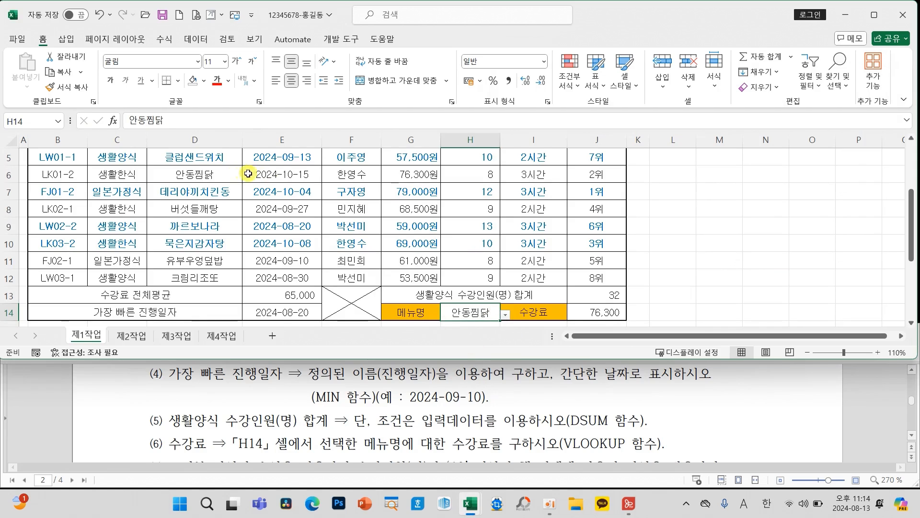
left_click(506, 314)
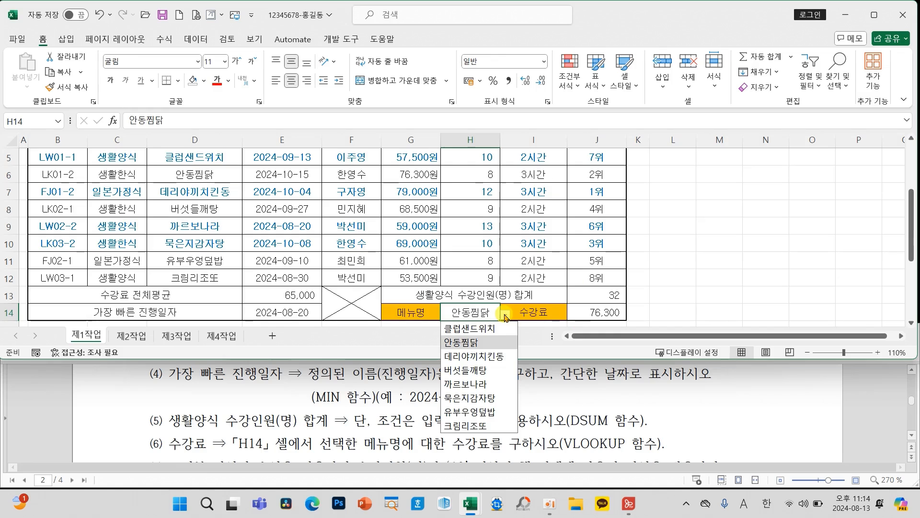
left_click(486, 370)
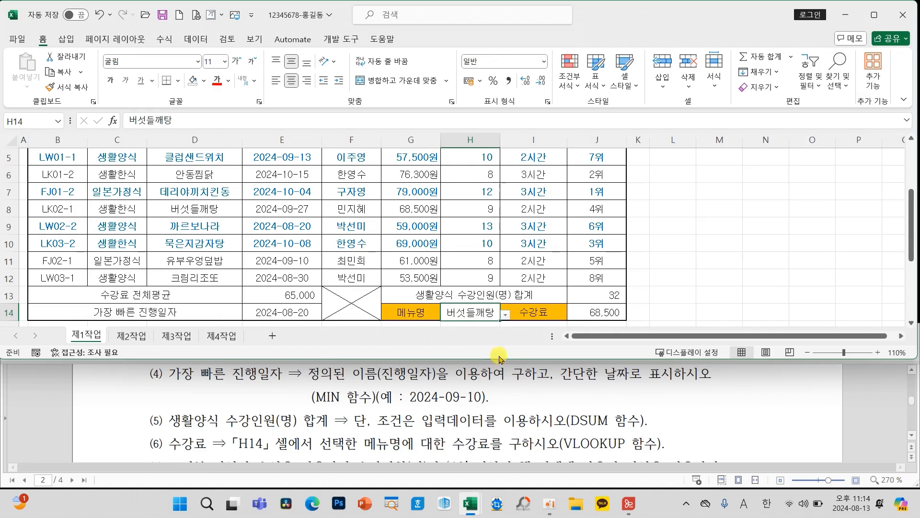
left_click(506, 314)
left_click(478, 328)
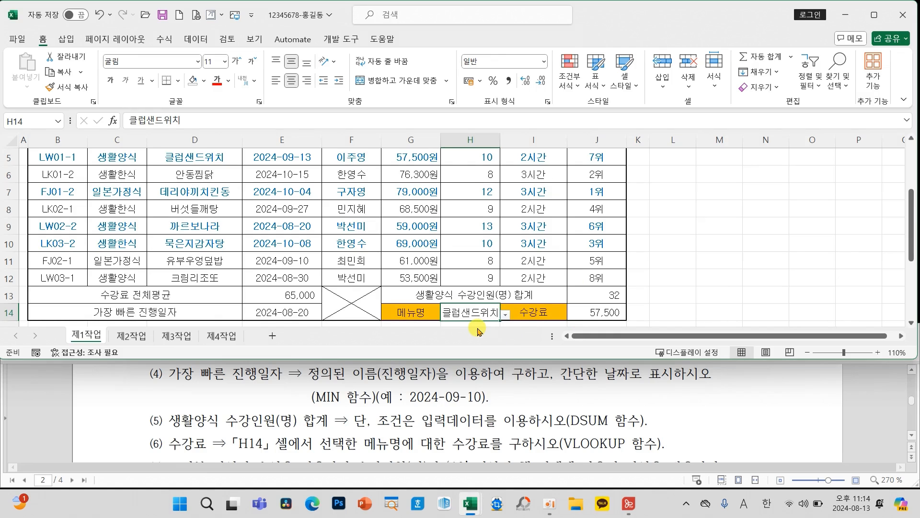
- Enlarge the workbook window and apply a thick outside border to the data range B5:J12
left_click_drag(487, 362, 487, 440)
left_click(536, 359)
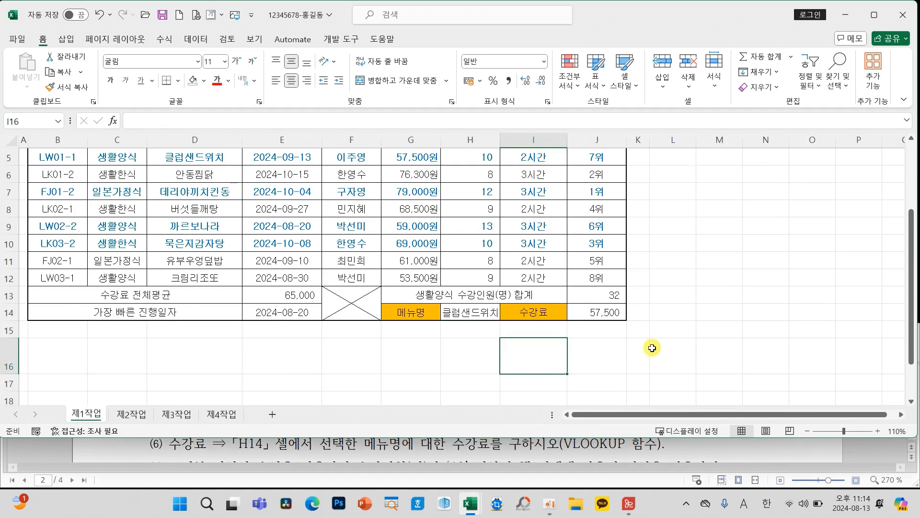
scroll(652, 348, "up", 1)
left_click_drag(84, 234, 584, 357)
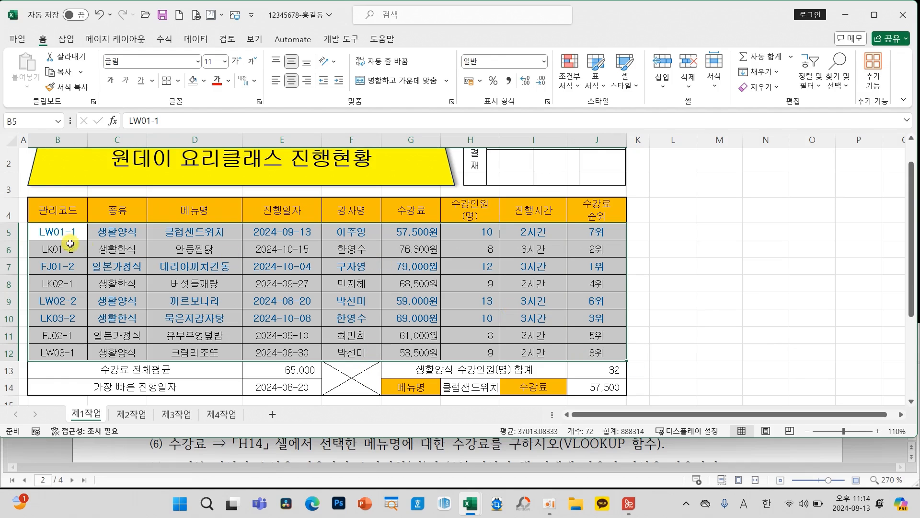
left_click_drag(62, 232, 575, 353)
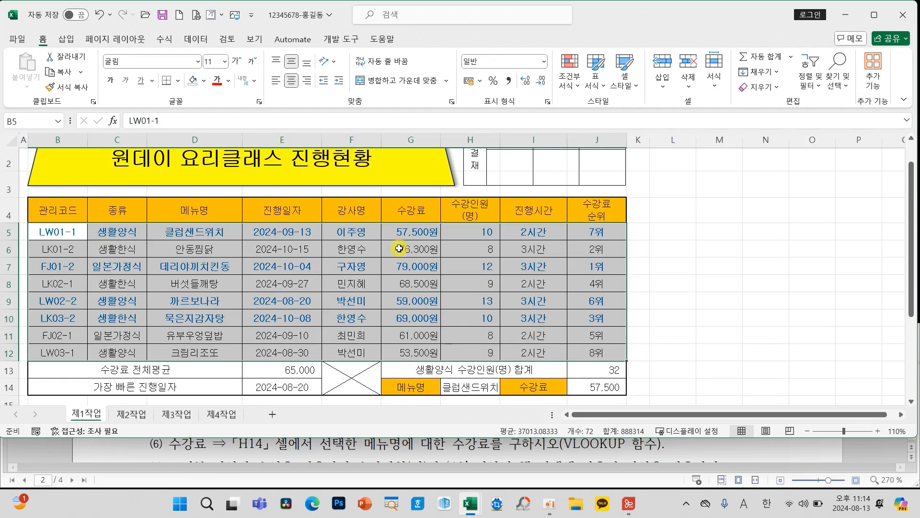
left_click(177, 81)
left_click(187, 234)
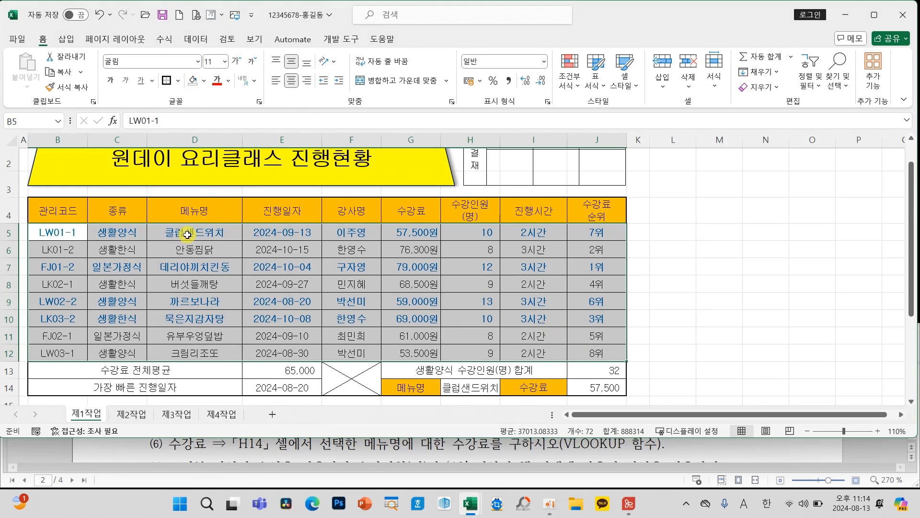
left_click(286, 267)
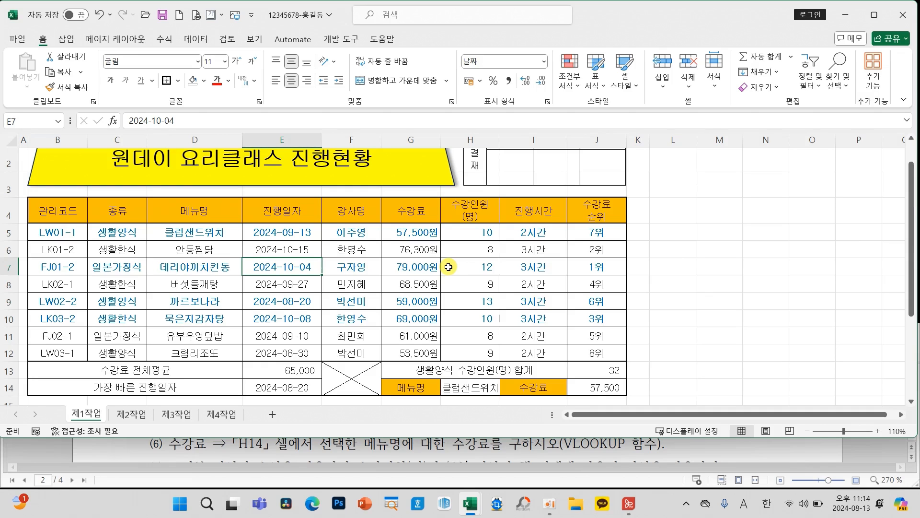
- Save the workbook and extend its window downward to show the whole 제1작업 table
left_click(163, 21)
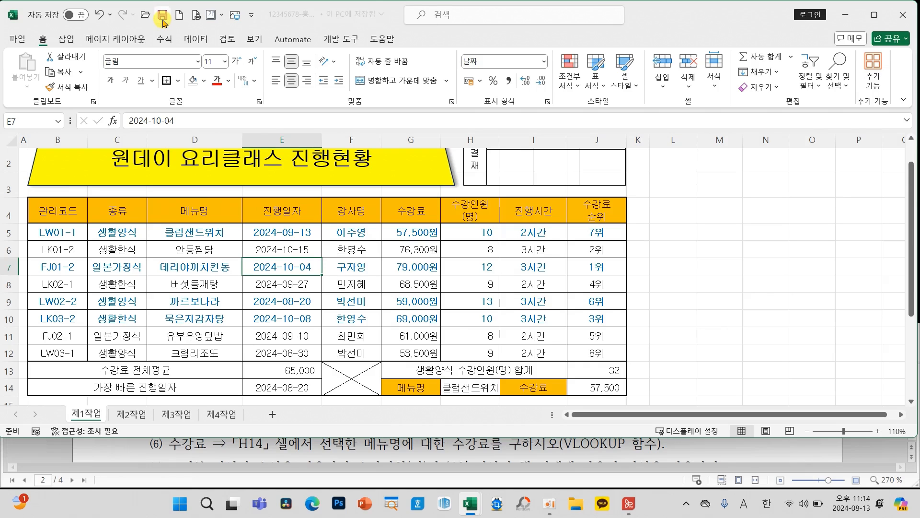
left_click(459, 314)
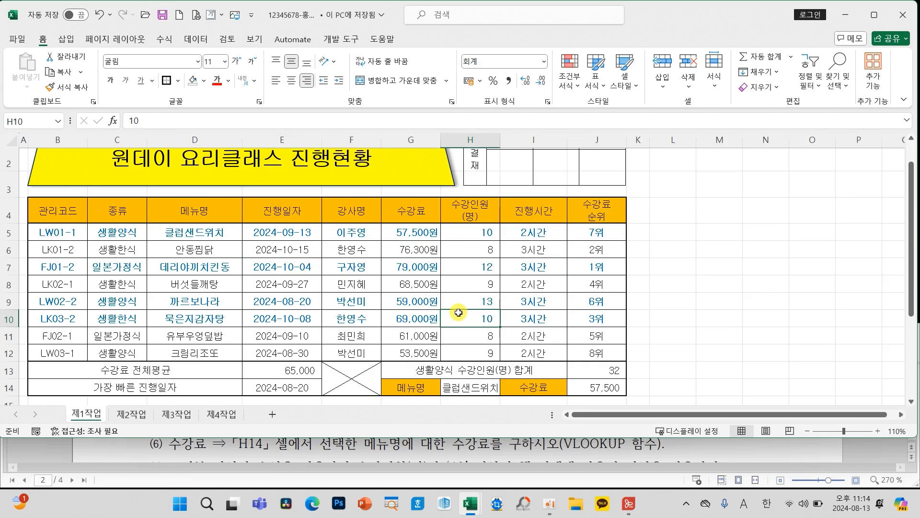
scroll(462, 312, "up", 1)
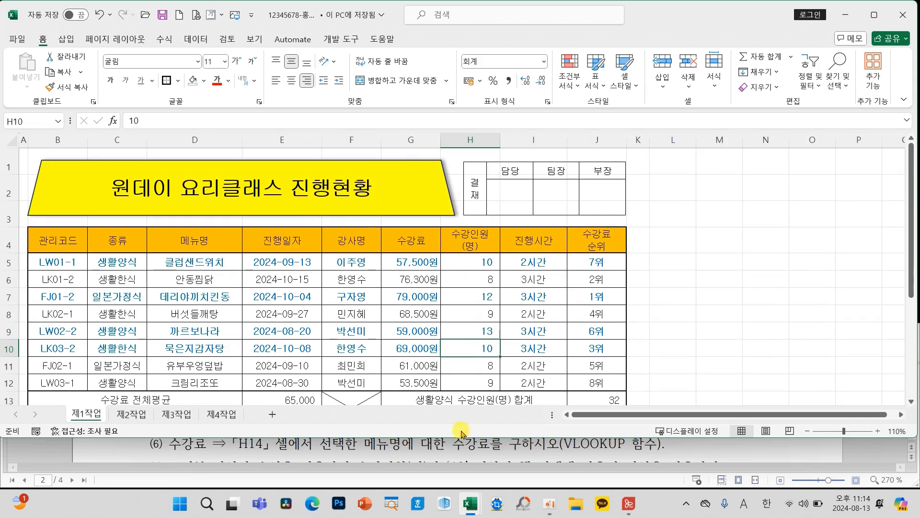
left_click_drag(458, 439, 458, 516)
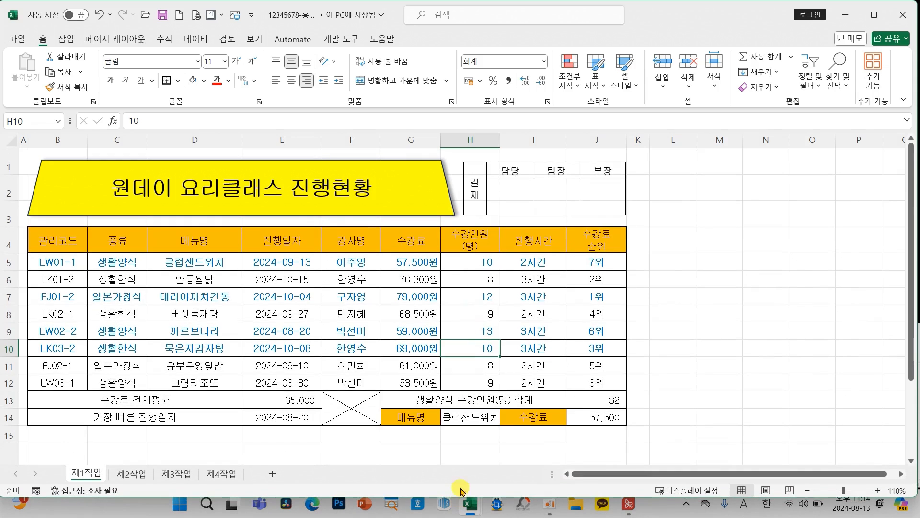
- Review the filter results on 제2작업, the pivot table on 제3작업 and the chart on 제4작업, and return to 제1작업
left_click(131, 475)
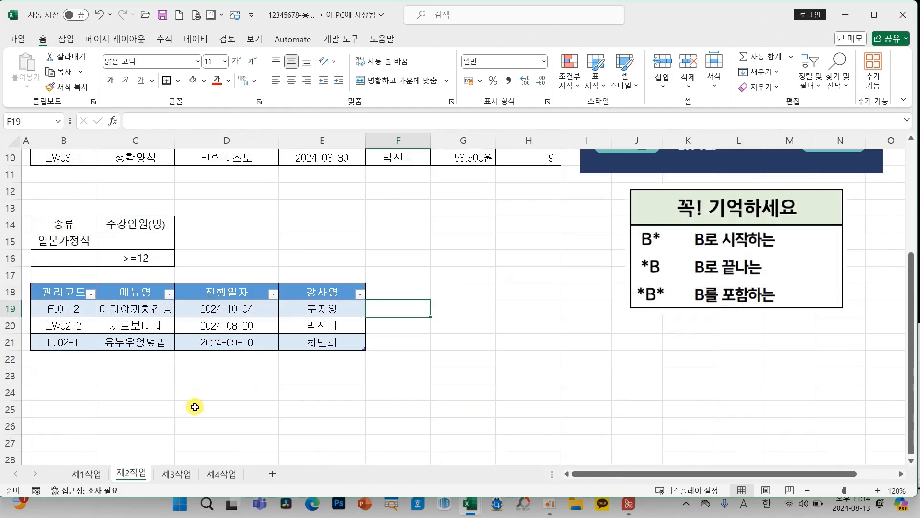
scroll(199, 408, "down", 2)
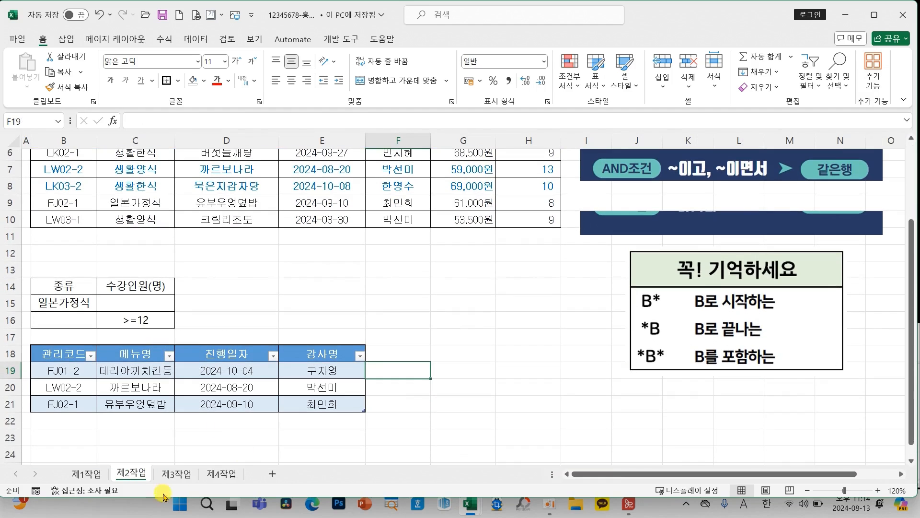
left_click(182, 475)
scroll(225, 359, "up", 1)
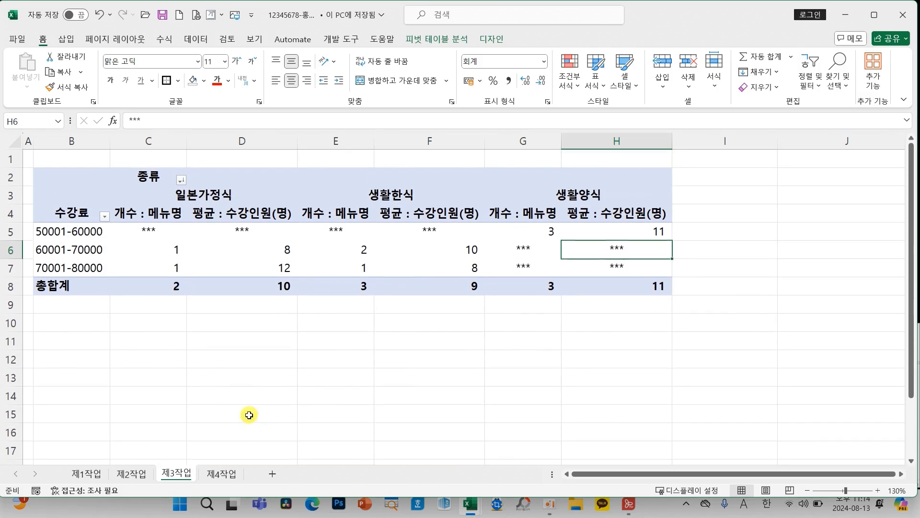
left_click(227, 474)
scroll(772, 389, "down", 2)
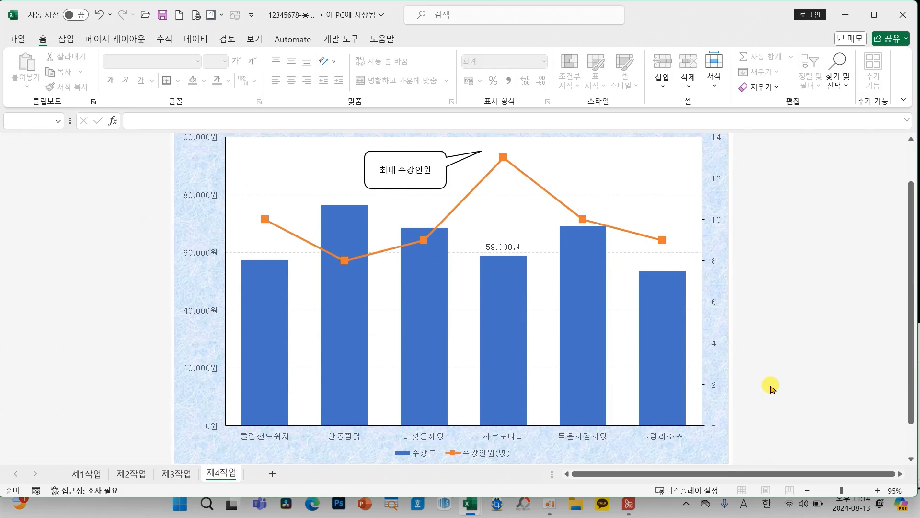
scroll(772, 388, "up", 2)
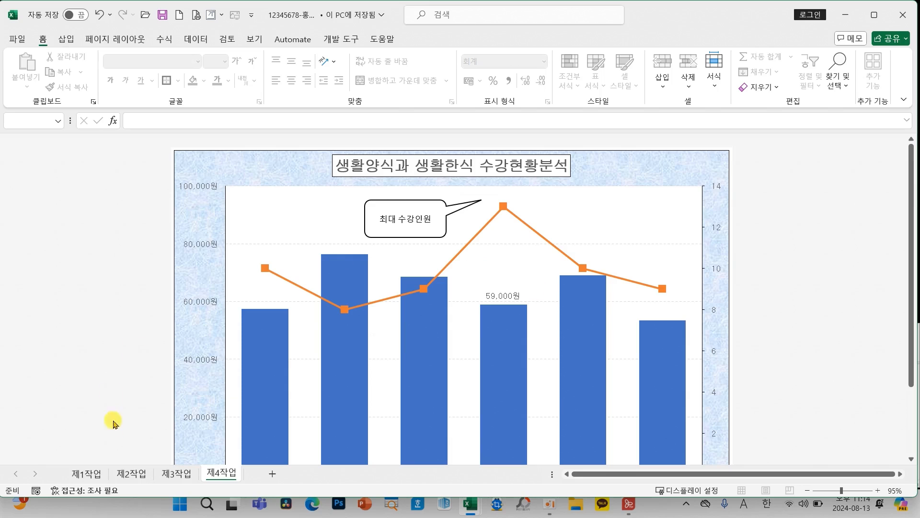
left_click(94, 476)
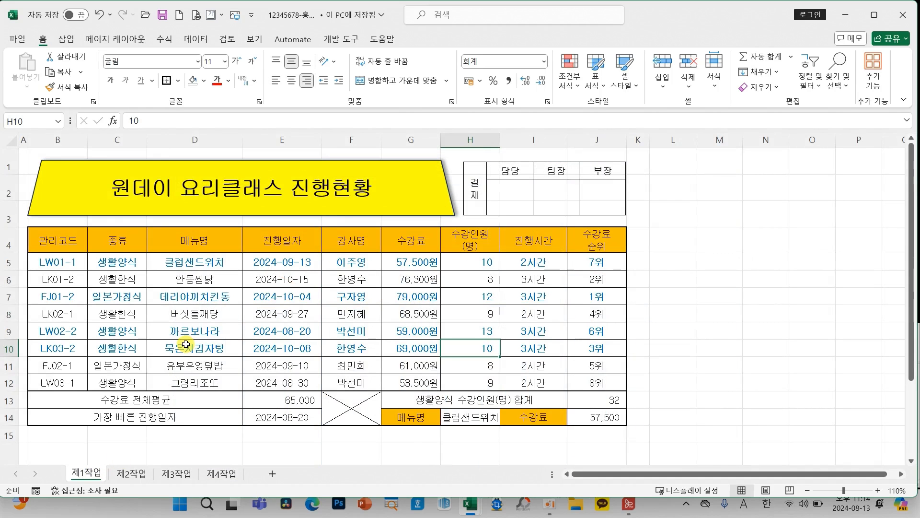